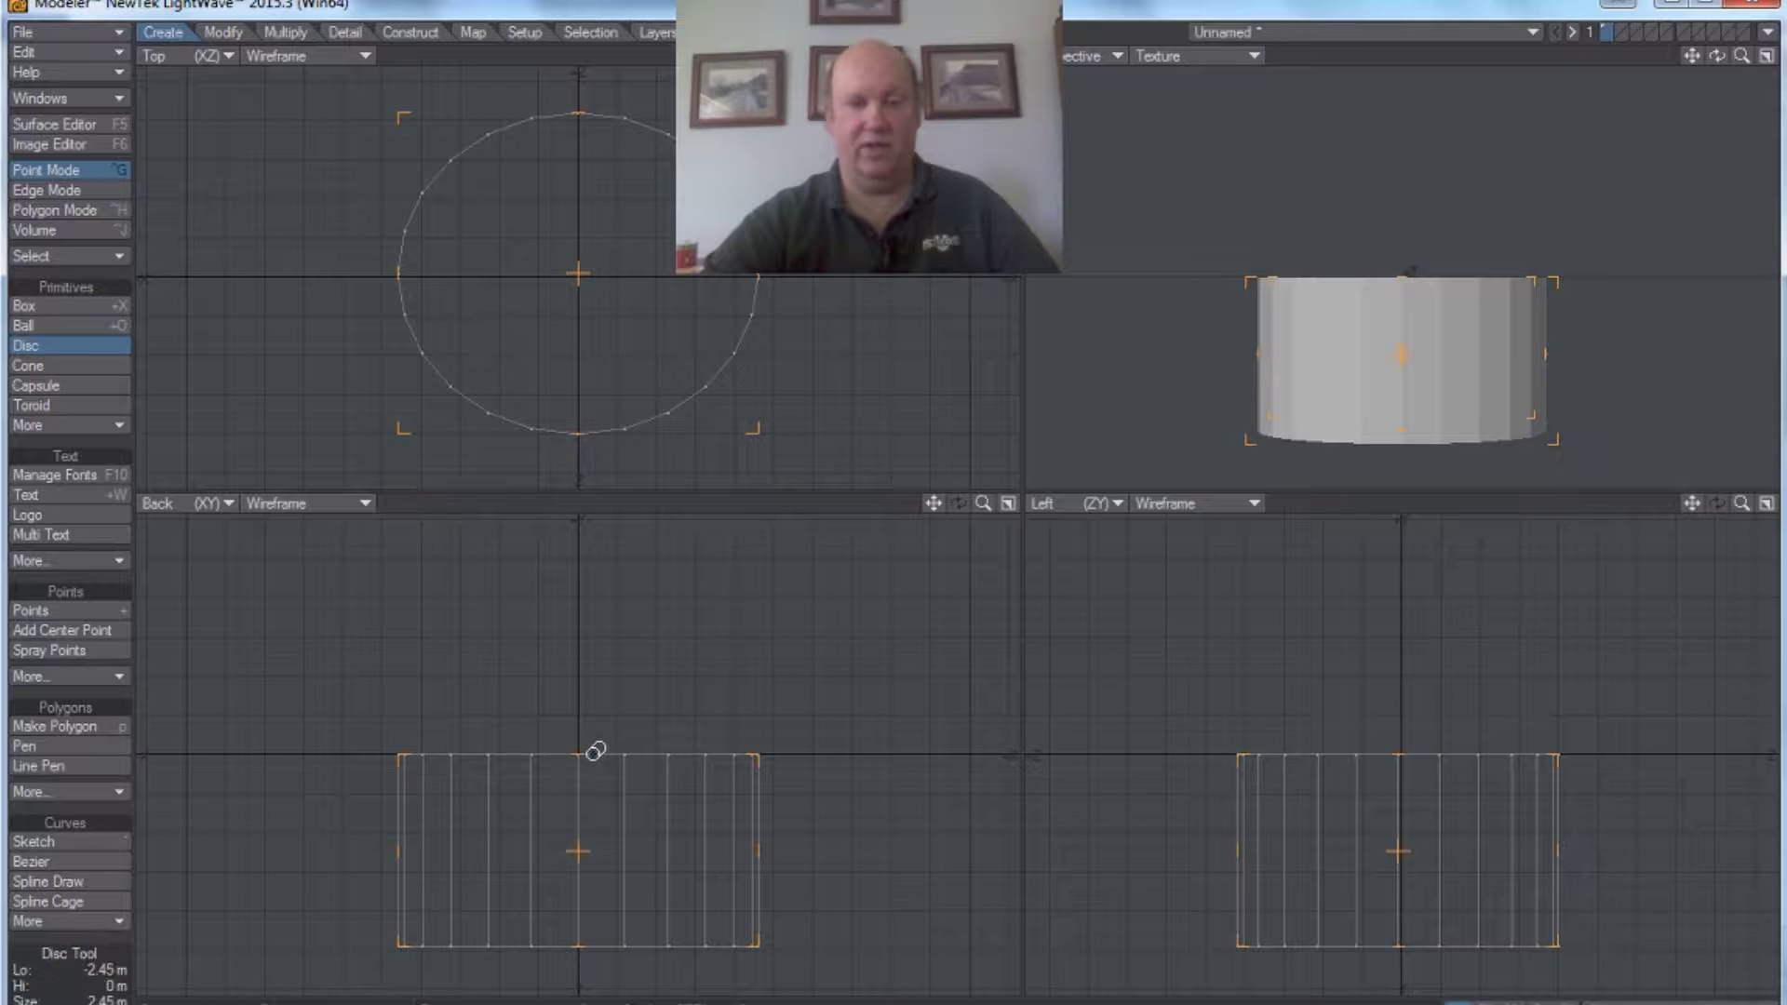
- Stretch the disc into a taller cylinder running from about -3.3 m to 4.2 m in height
left_click_drag(983, 503, 738, 554)
left_click_drag(582, 638, 609, 579)
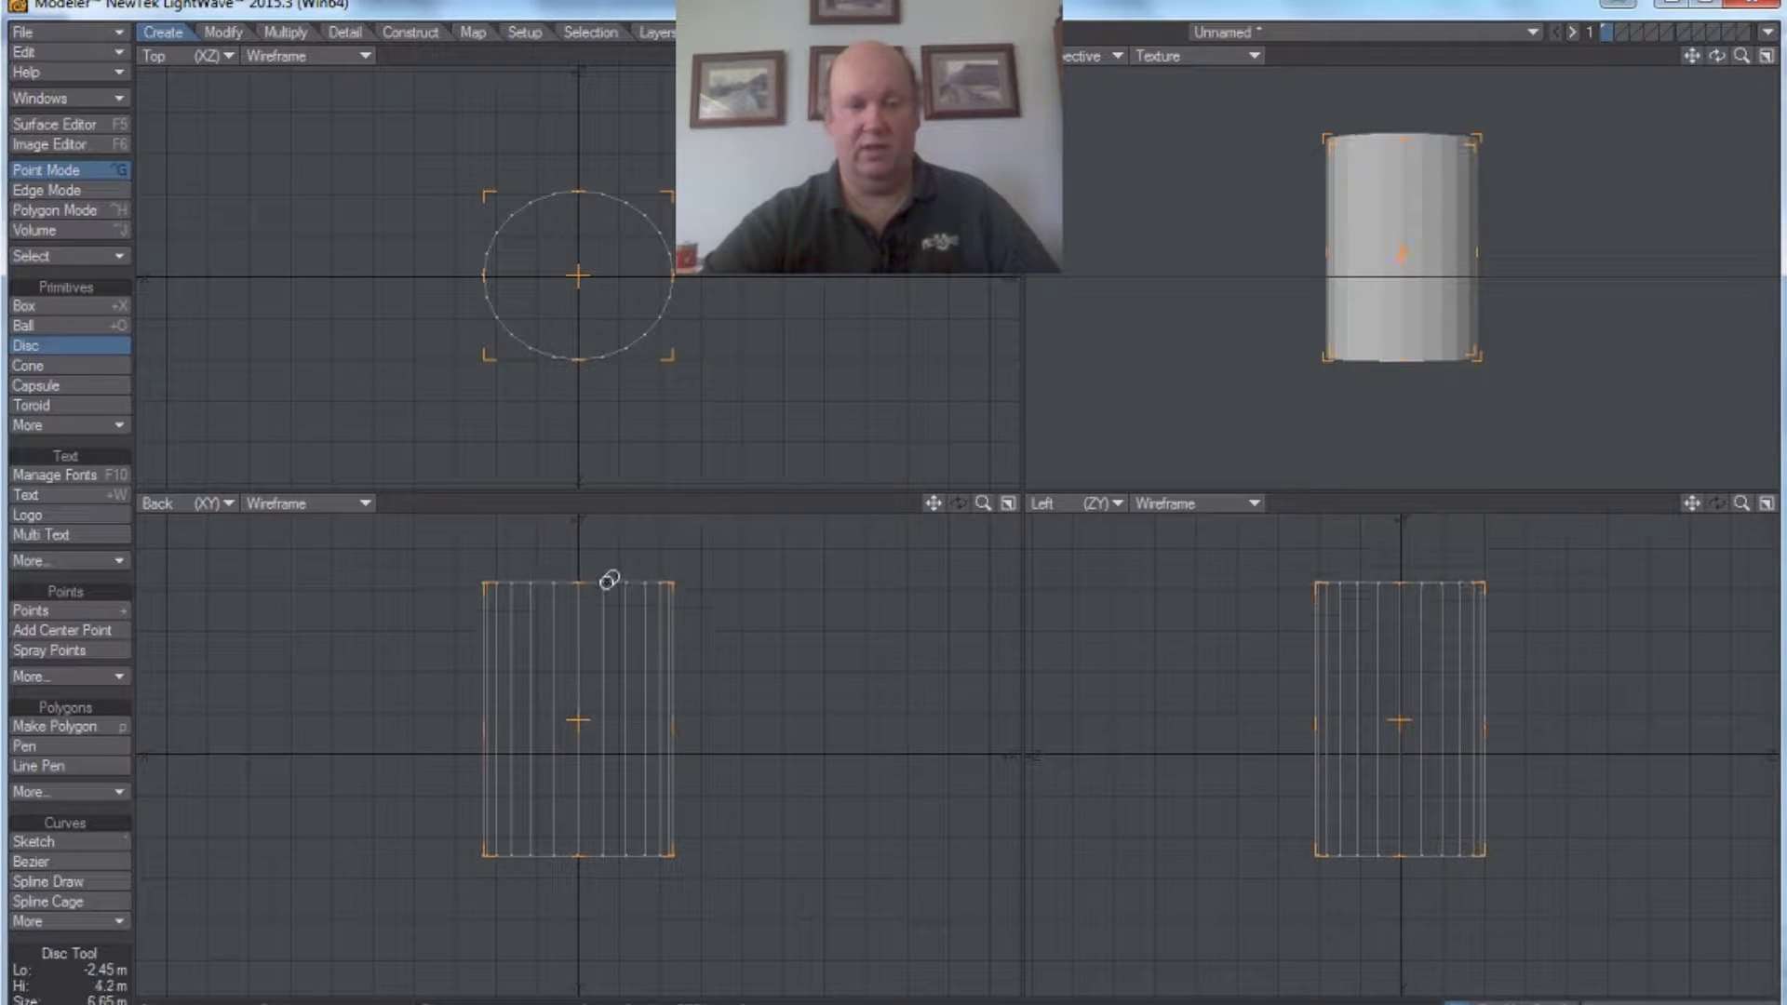
left_click_drag(583, 850, 586, 887)
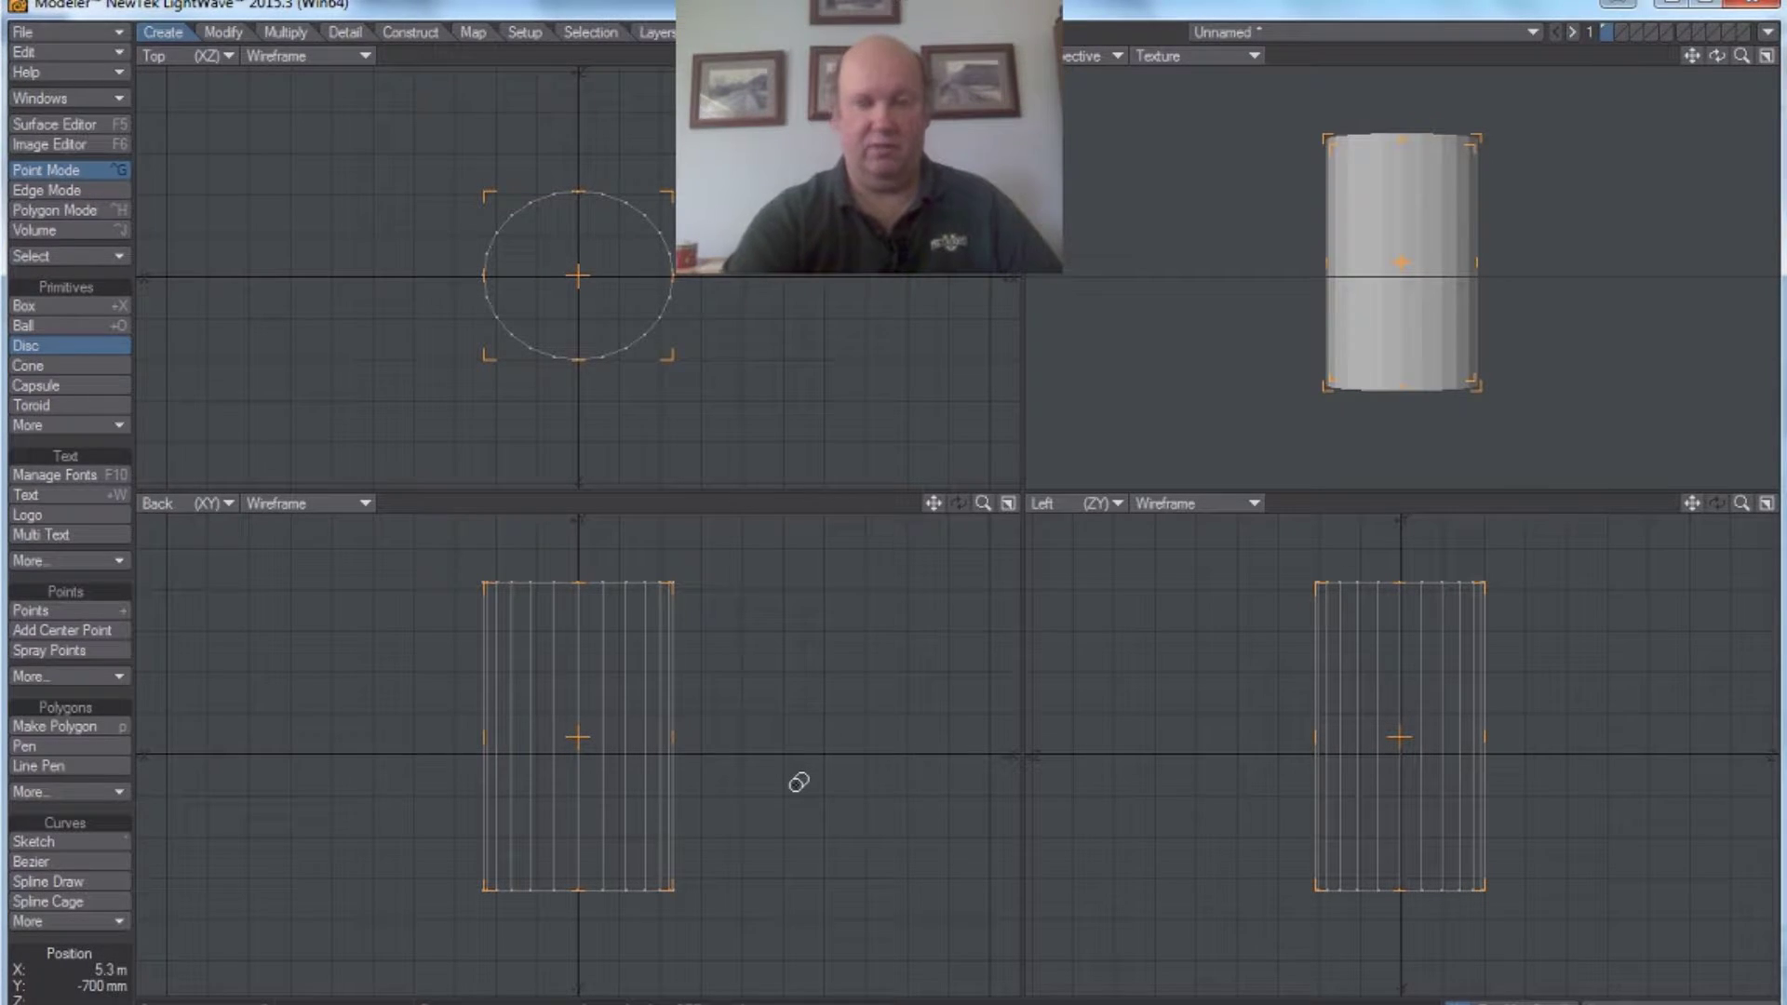
- Set the disc's X, Y and Z radii to 3 m each numerically
key("n")
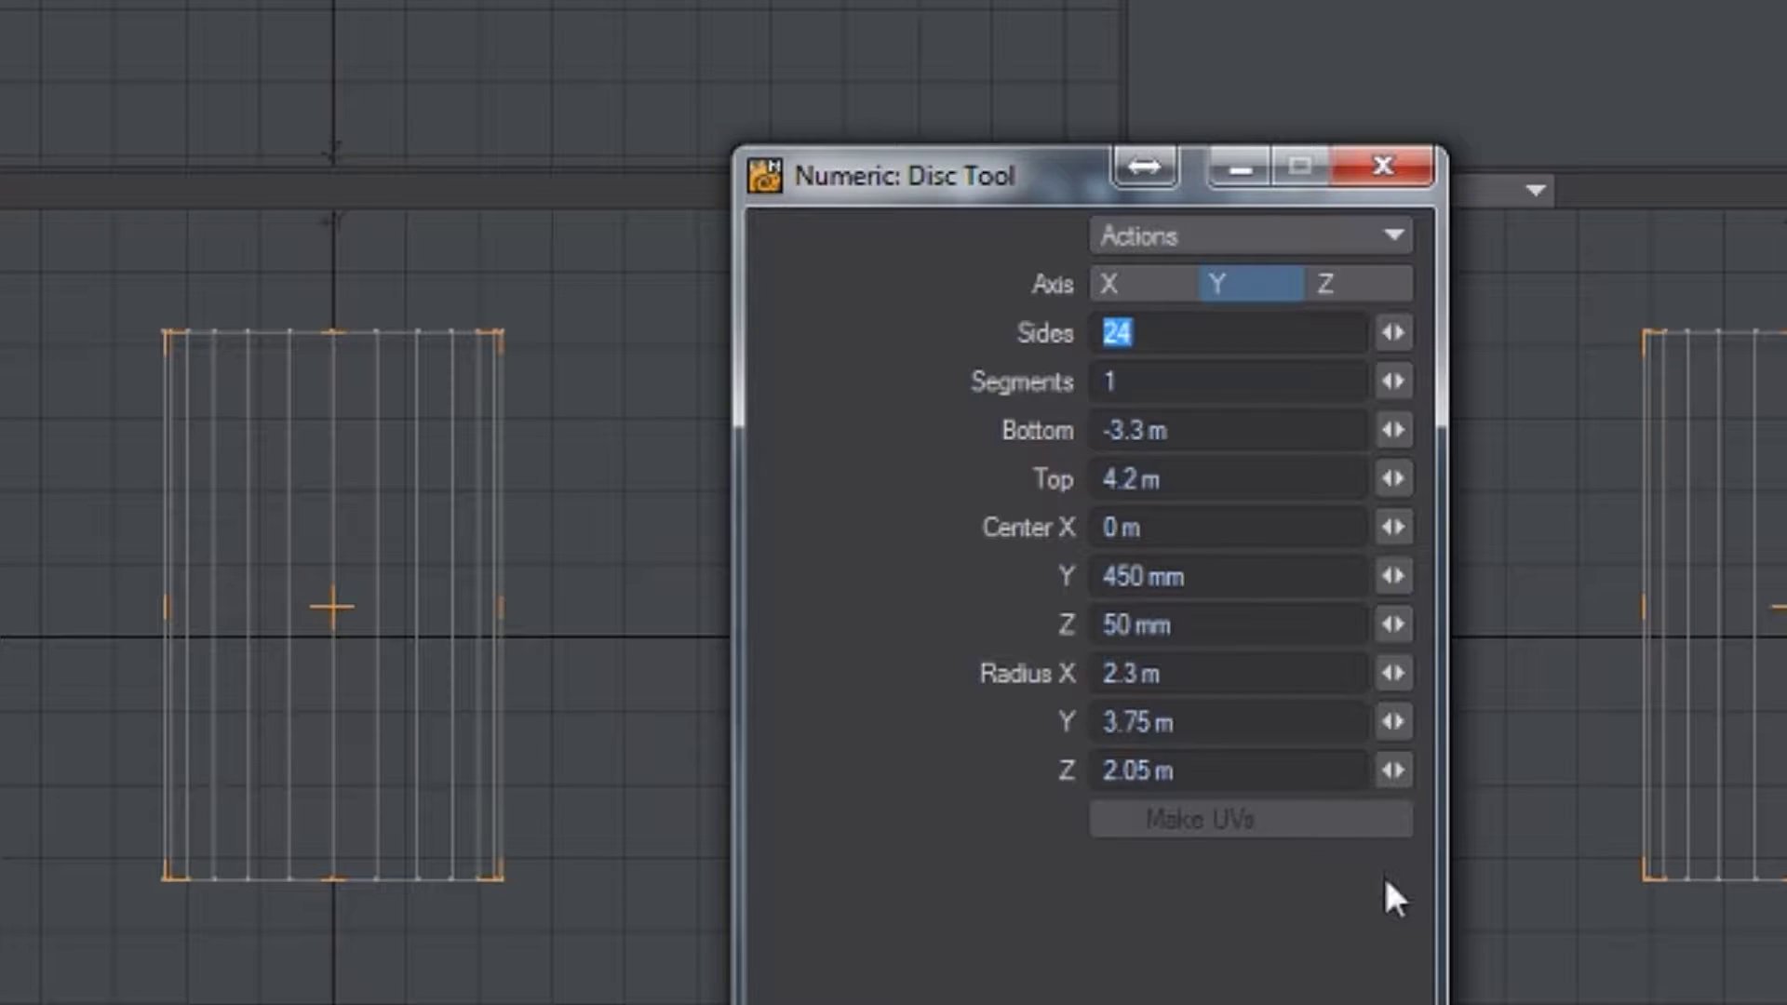
left_click(1237, 670)
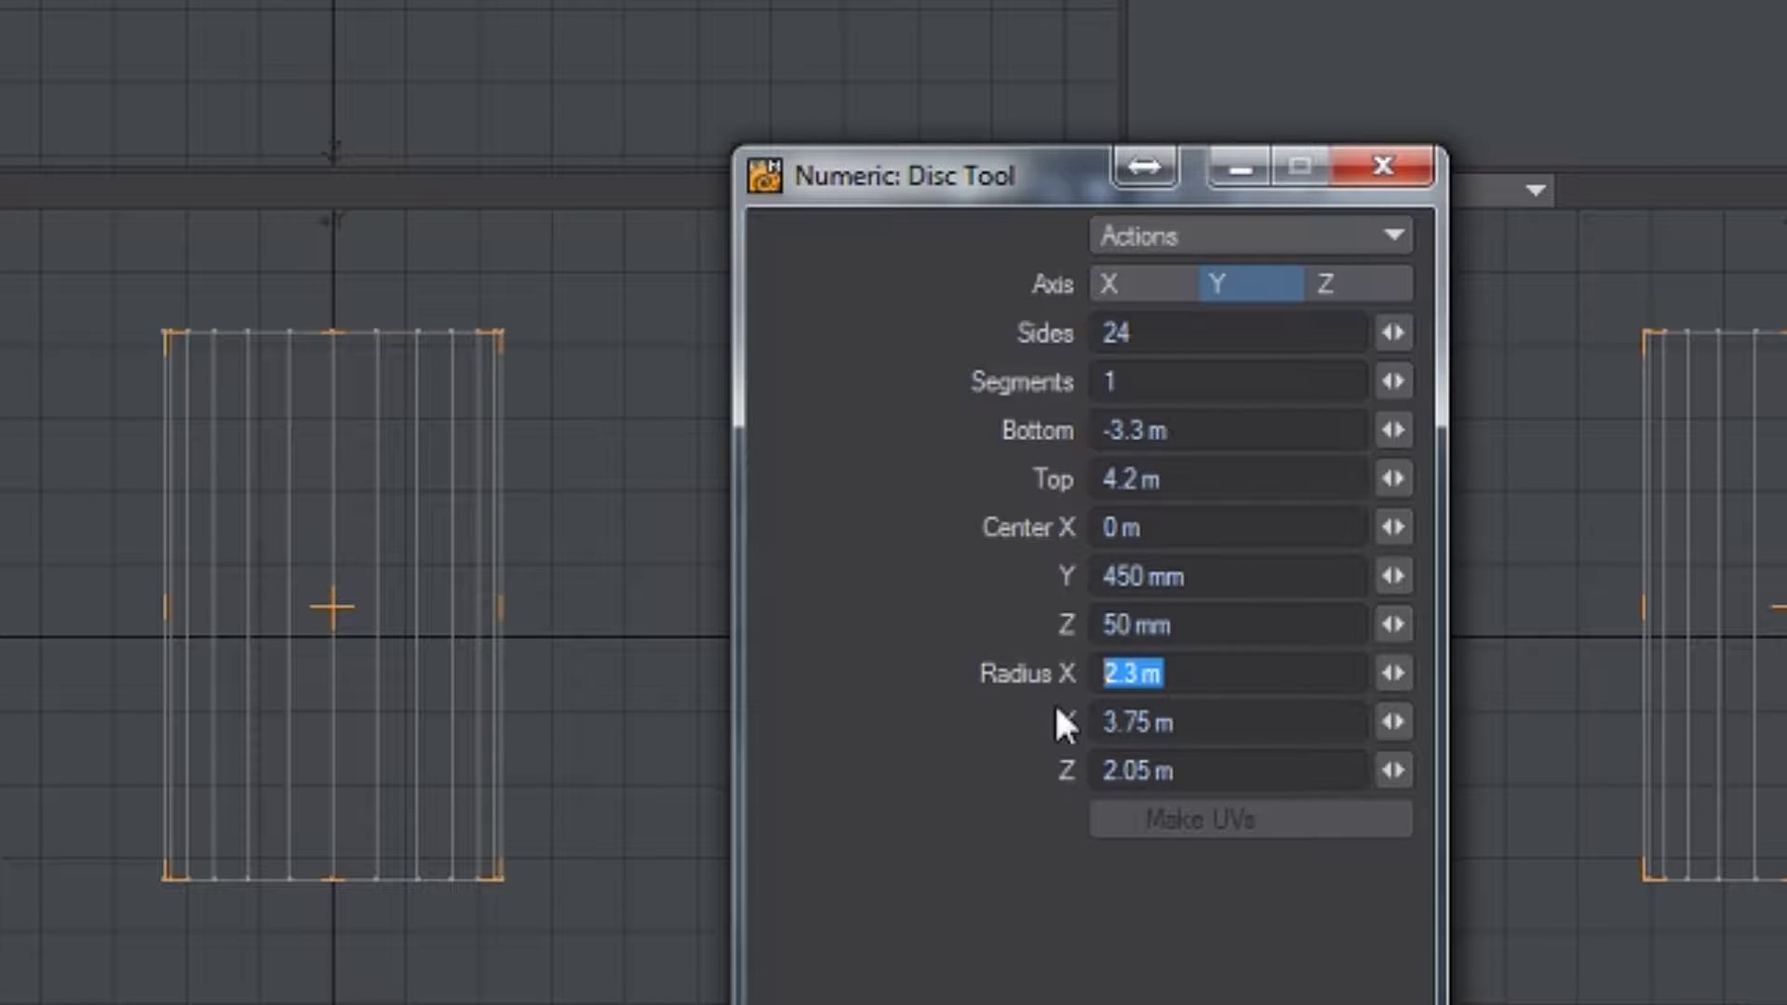
type("3")
key("Tab")
type("3")
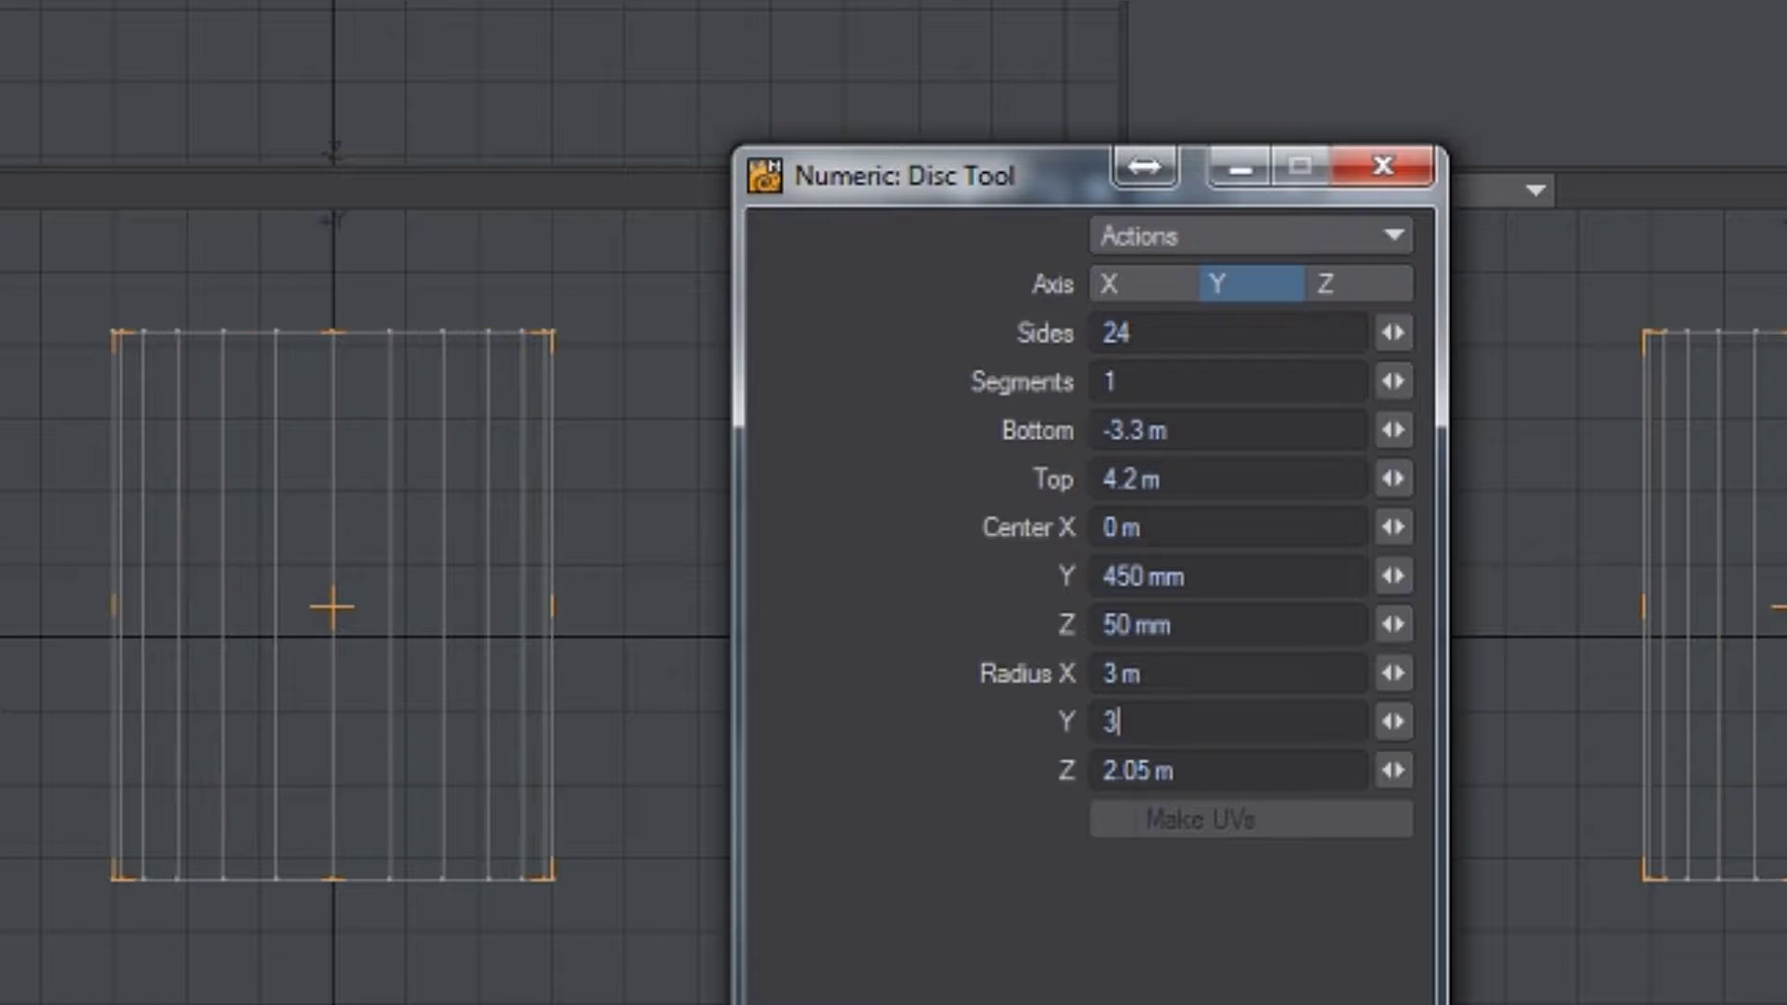
key("Tab")
type("3")
key("Tab")
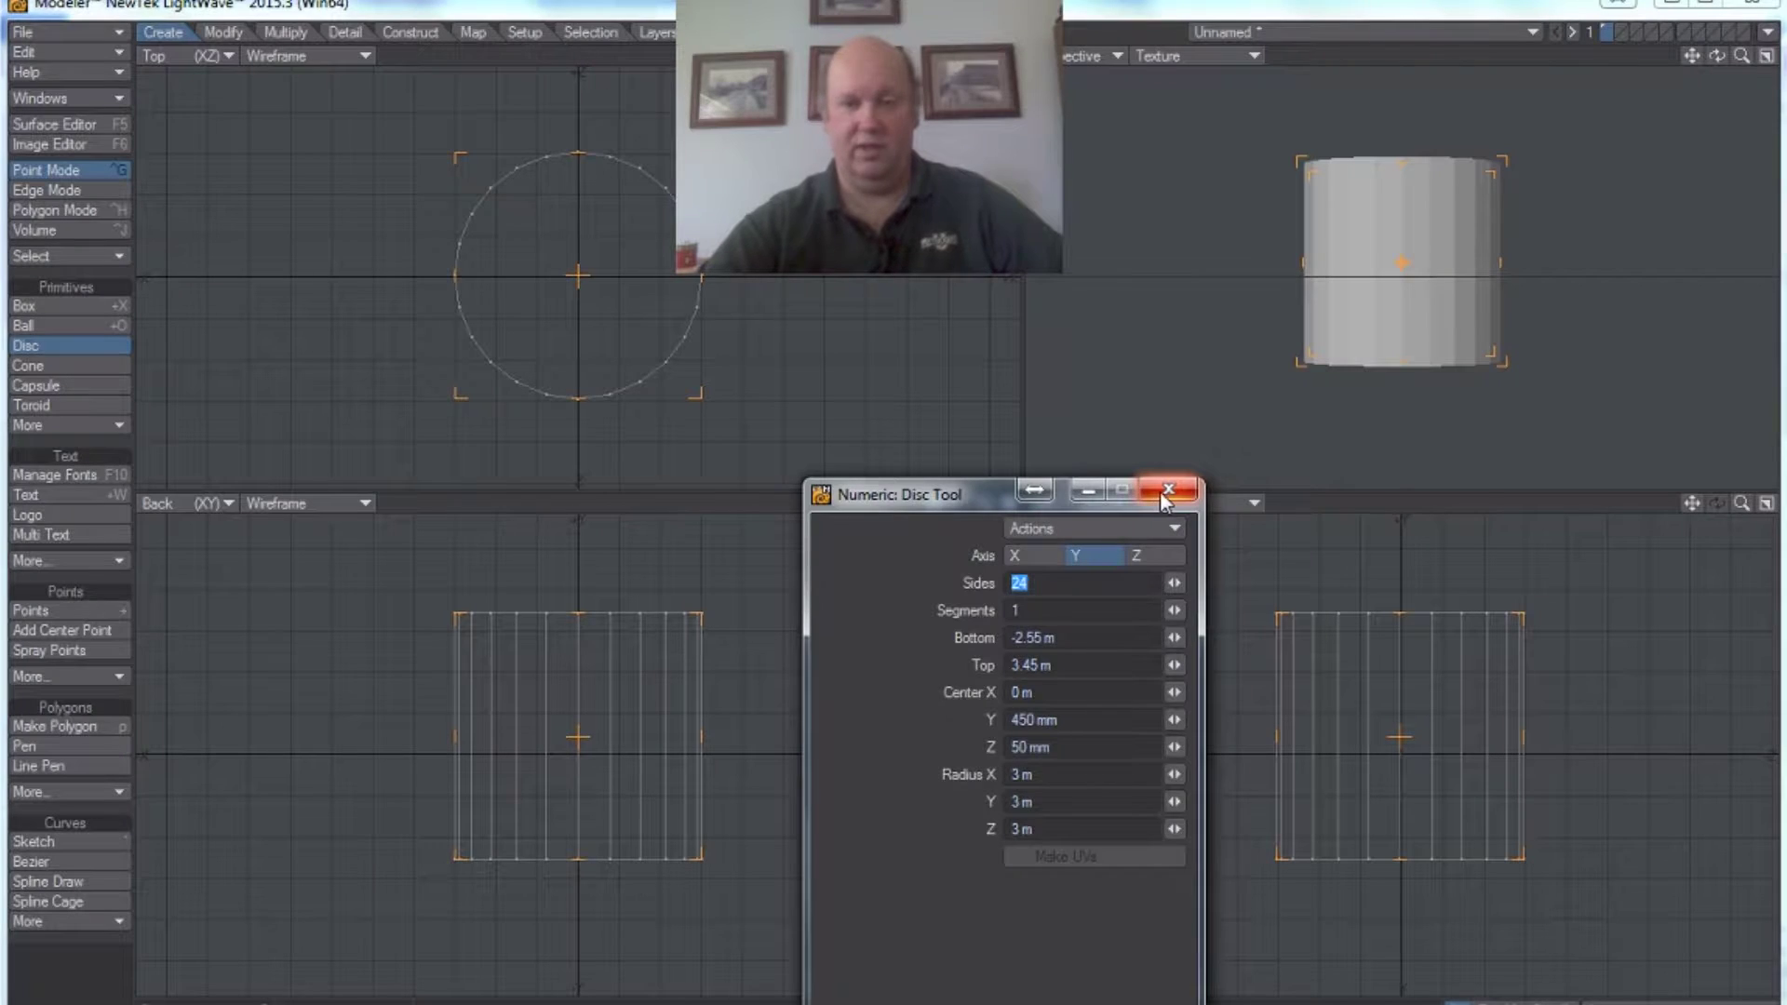
left_click(1383, 166)
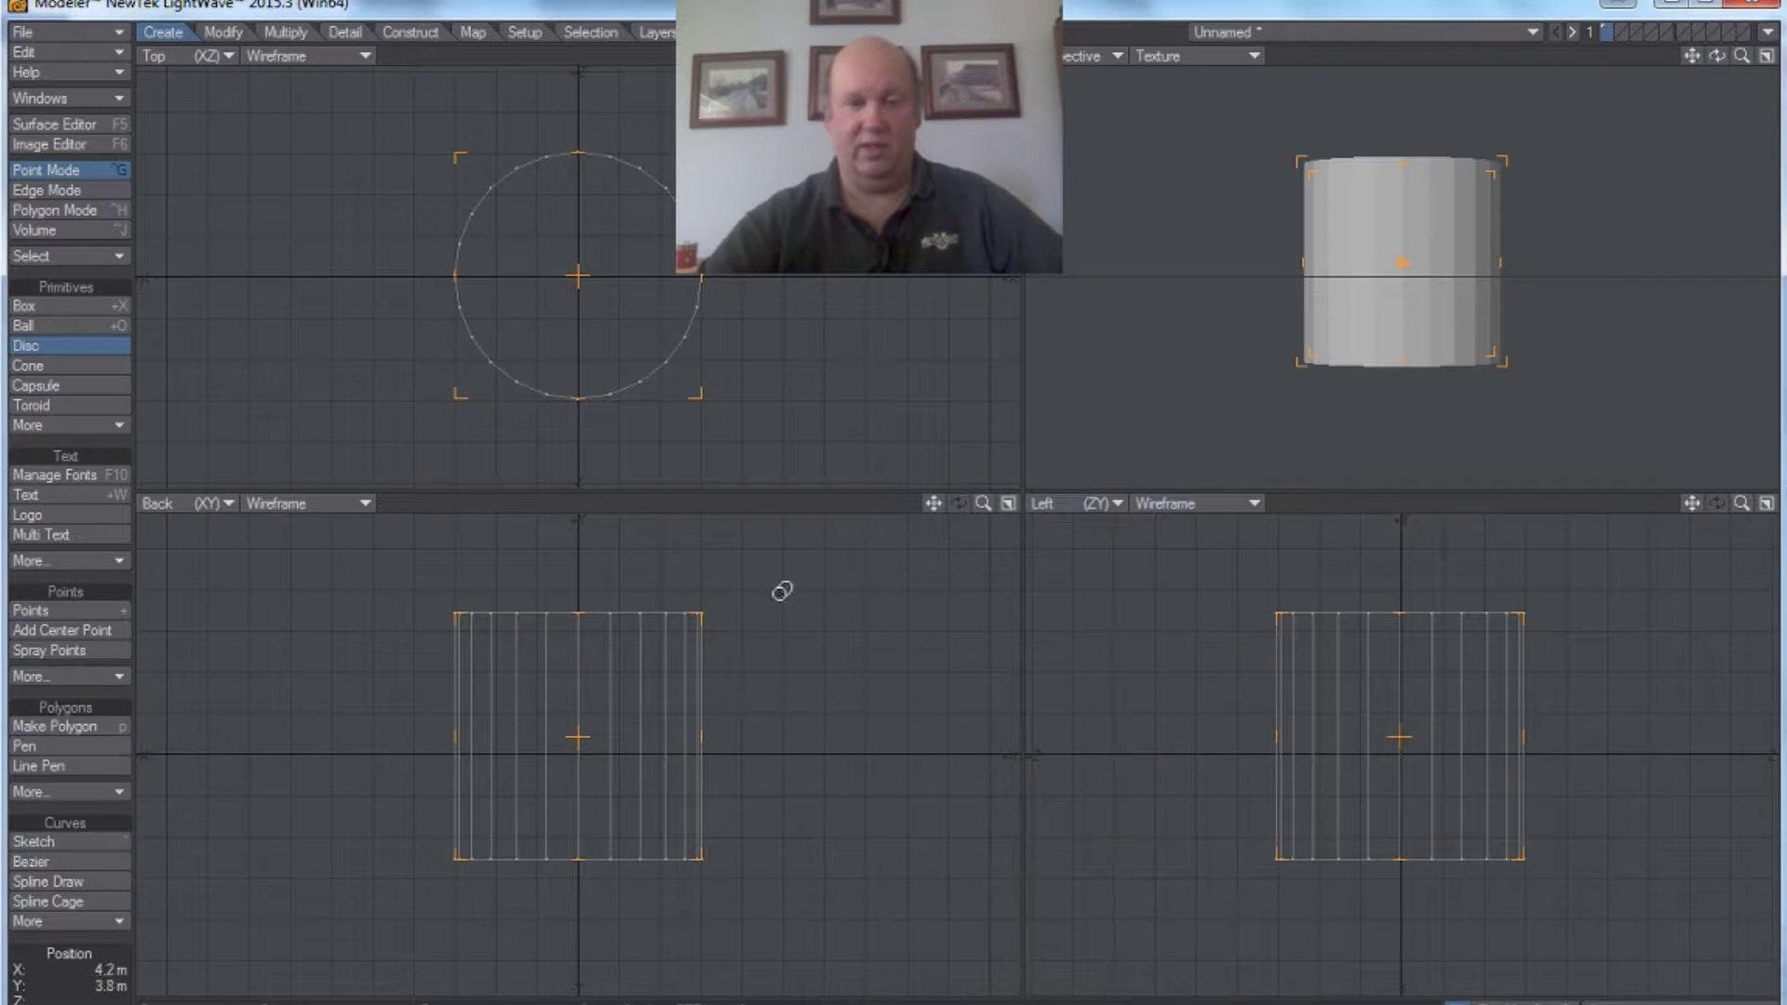
- Extend the cylinder's upper end to about 4.9 m and its lower end well below the ground plane, and finish the disc
left_click_drag(578, 623, 581, 554)
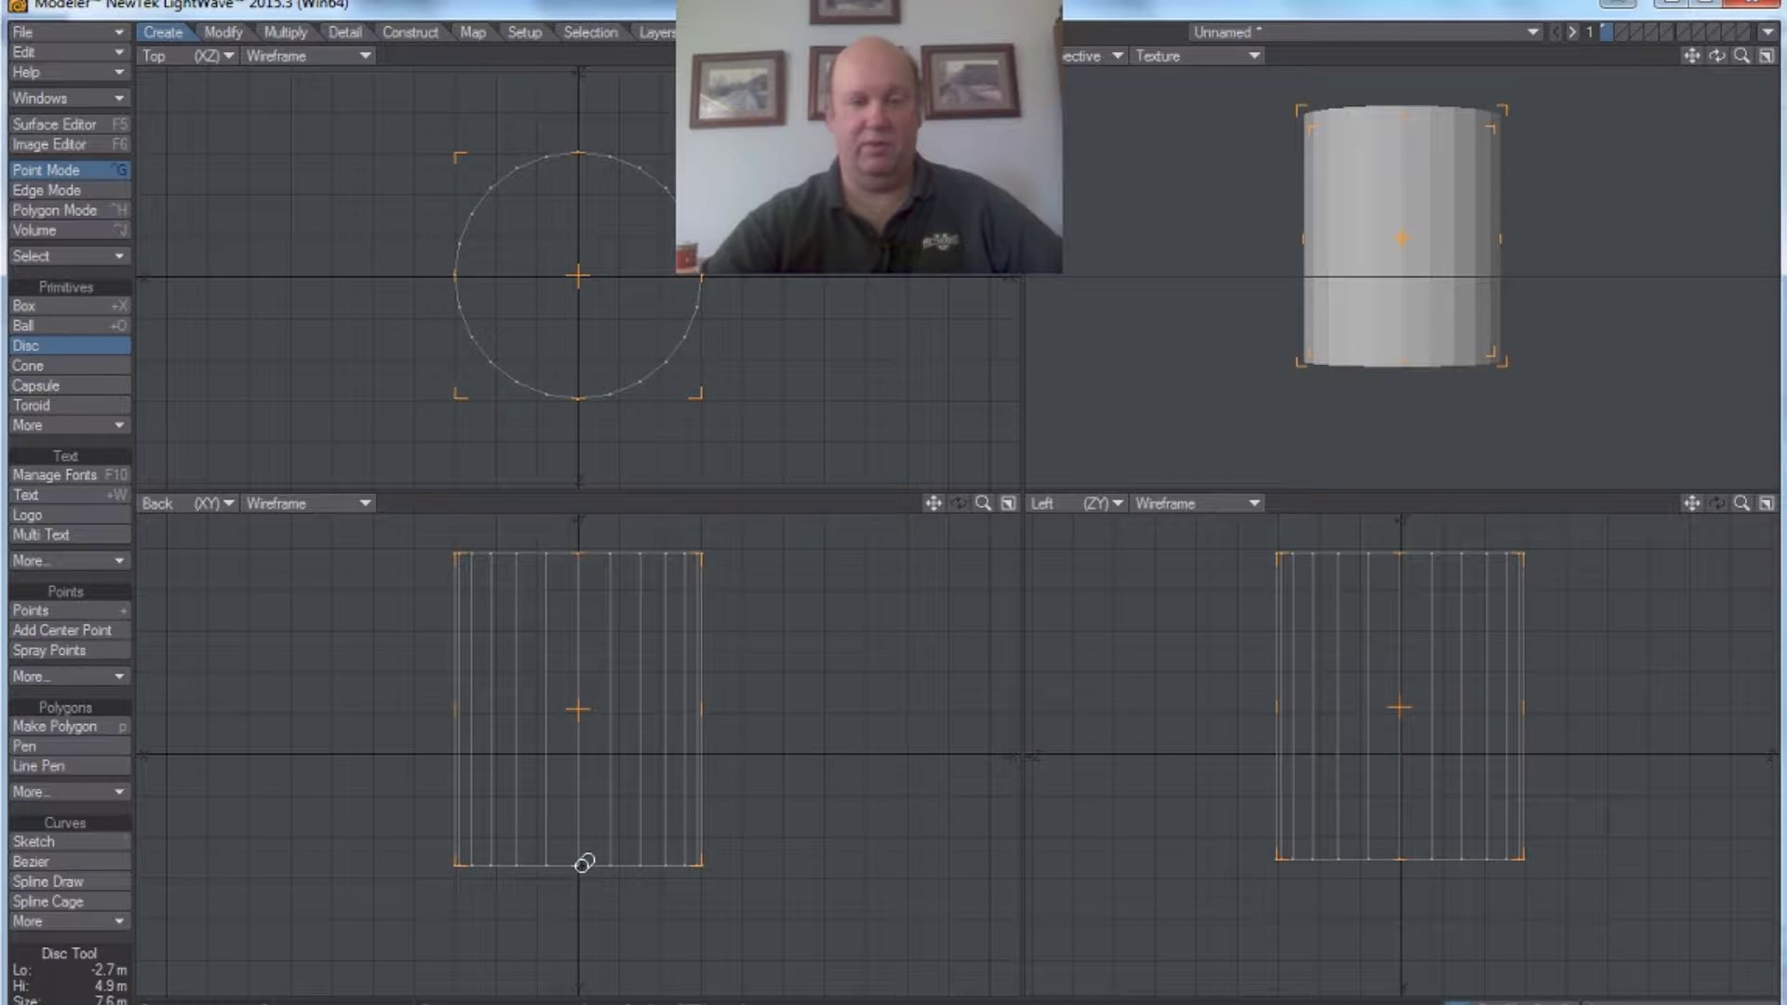
left_click_drag(585, 860, 578, 980)
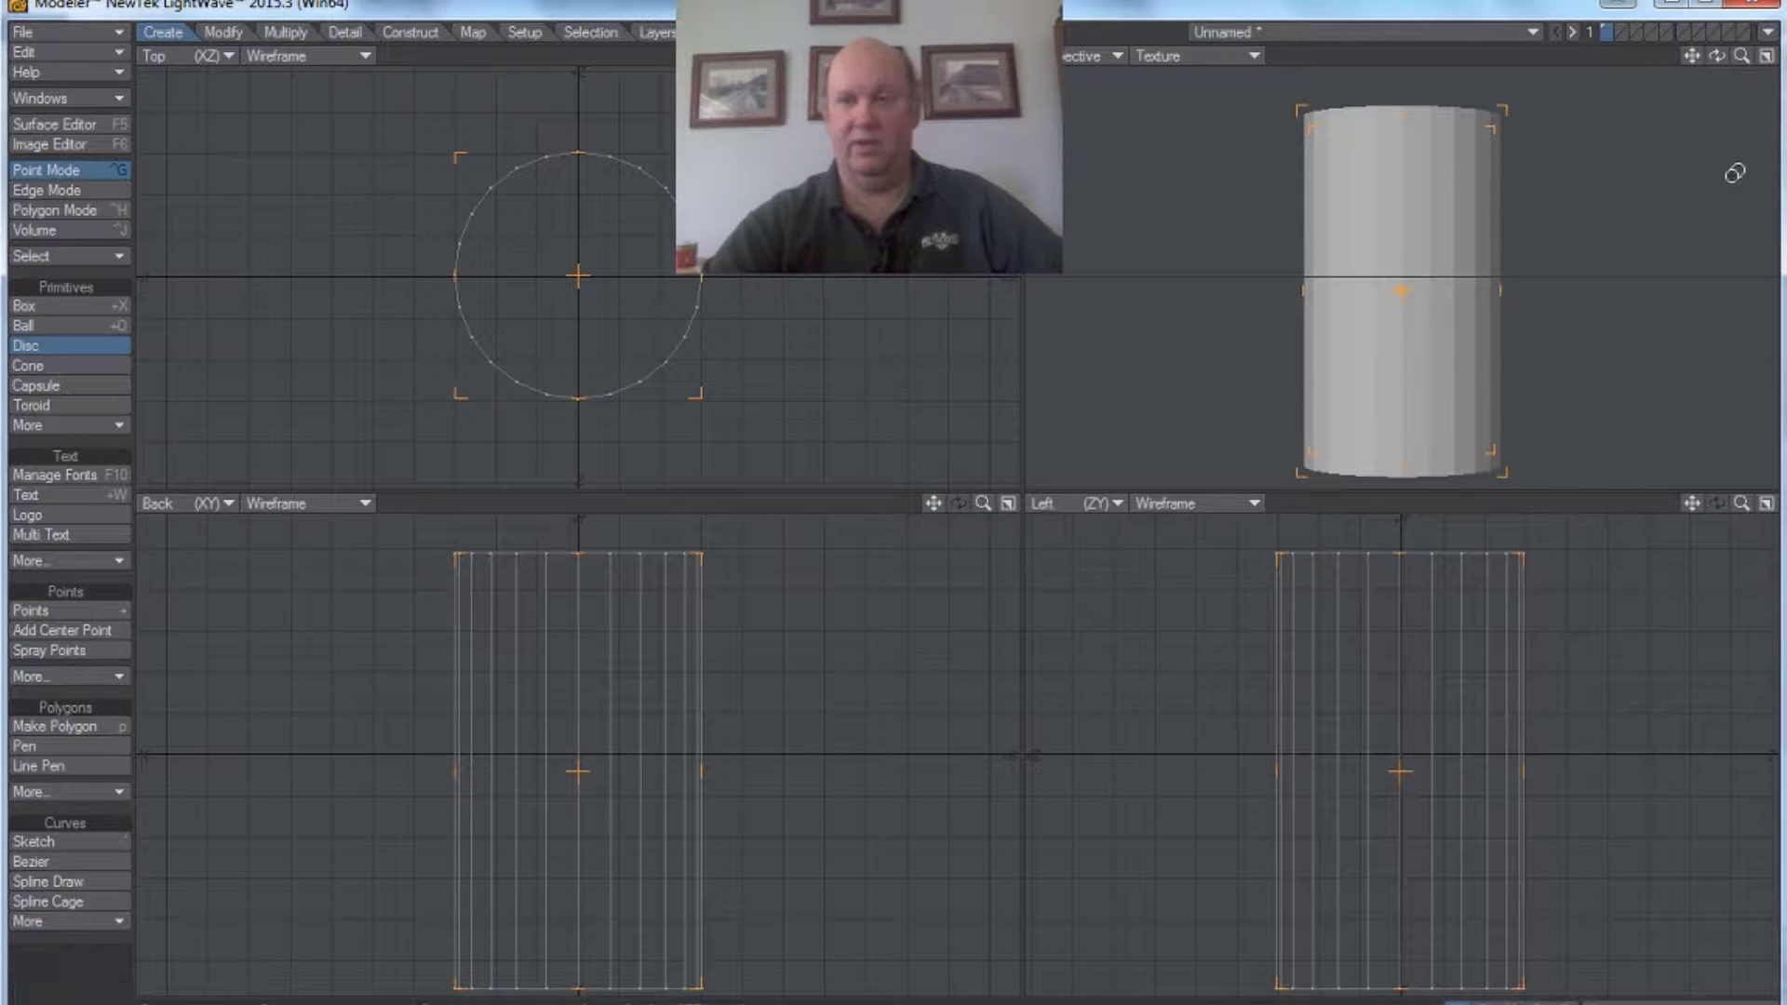
mouse_move(1717, 55)
left_mouse_down()
mouse_move(1717, 111)
mouse_move(1717, 37)
mouse_move(1716, 54)
left_mouse_up()
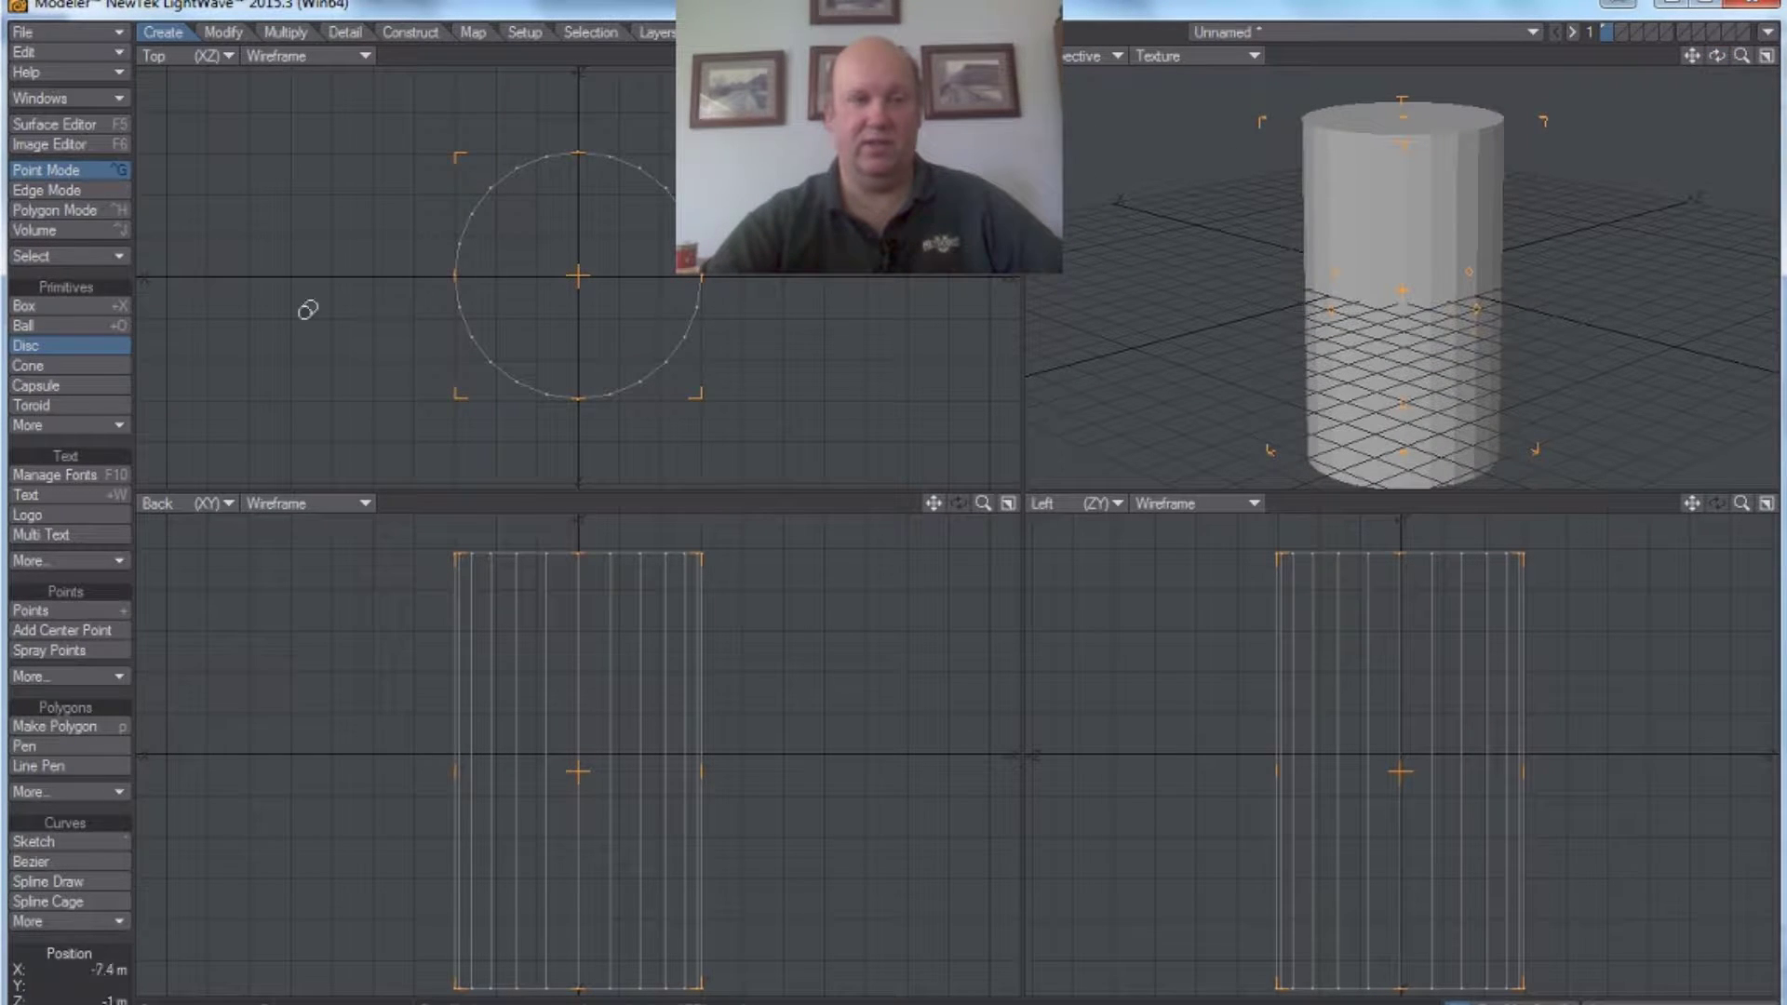
left_click(95, 351)
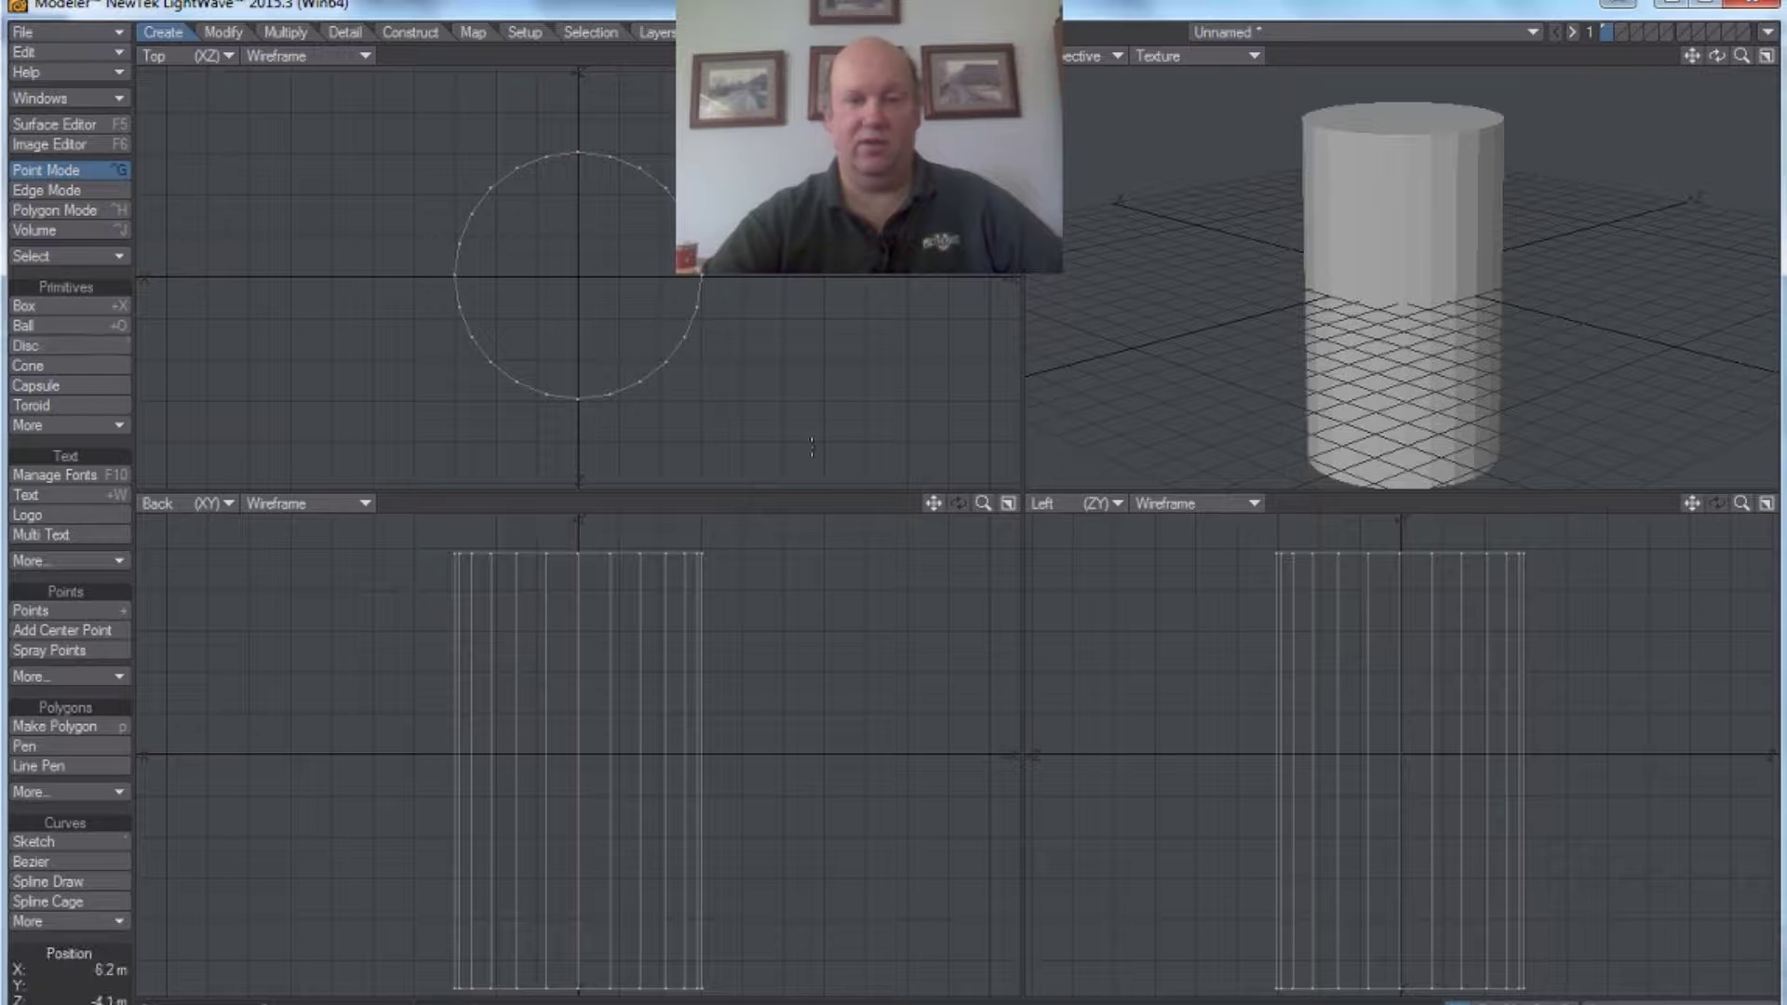
- Select all of the cylinder's polygons and unweld their points
left_click_drag(982, 504, 983, 505)
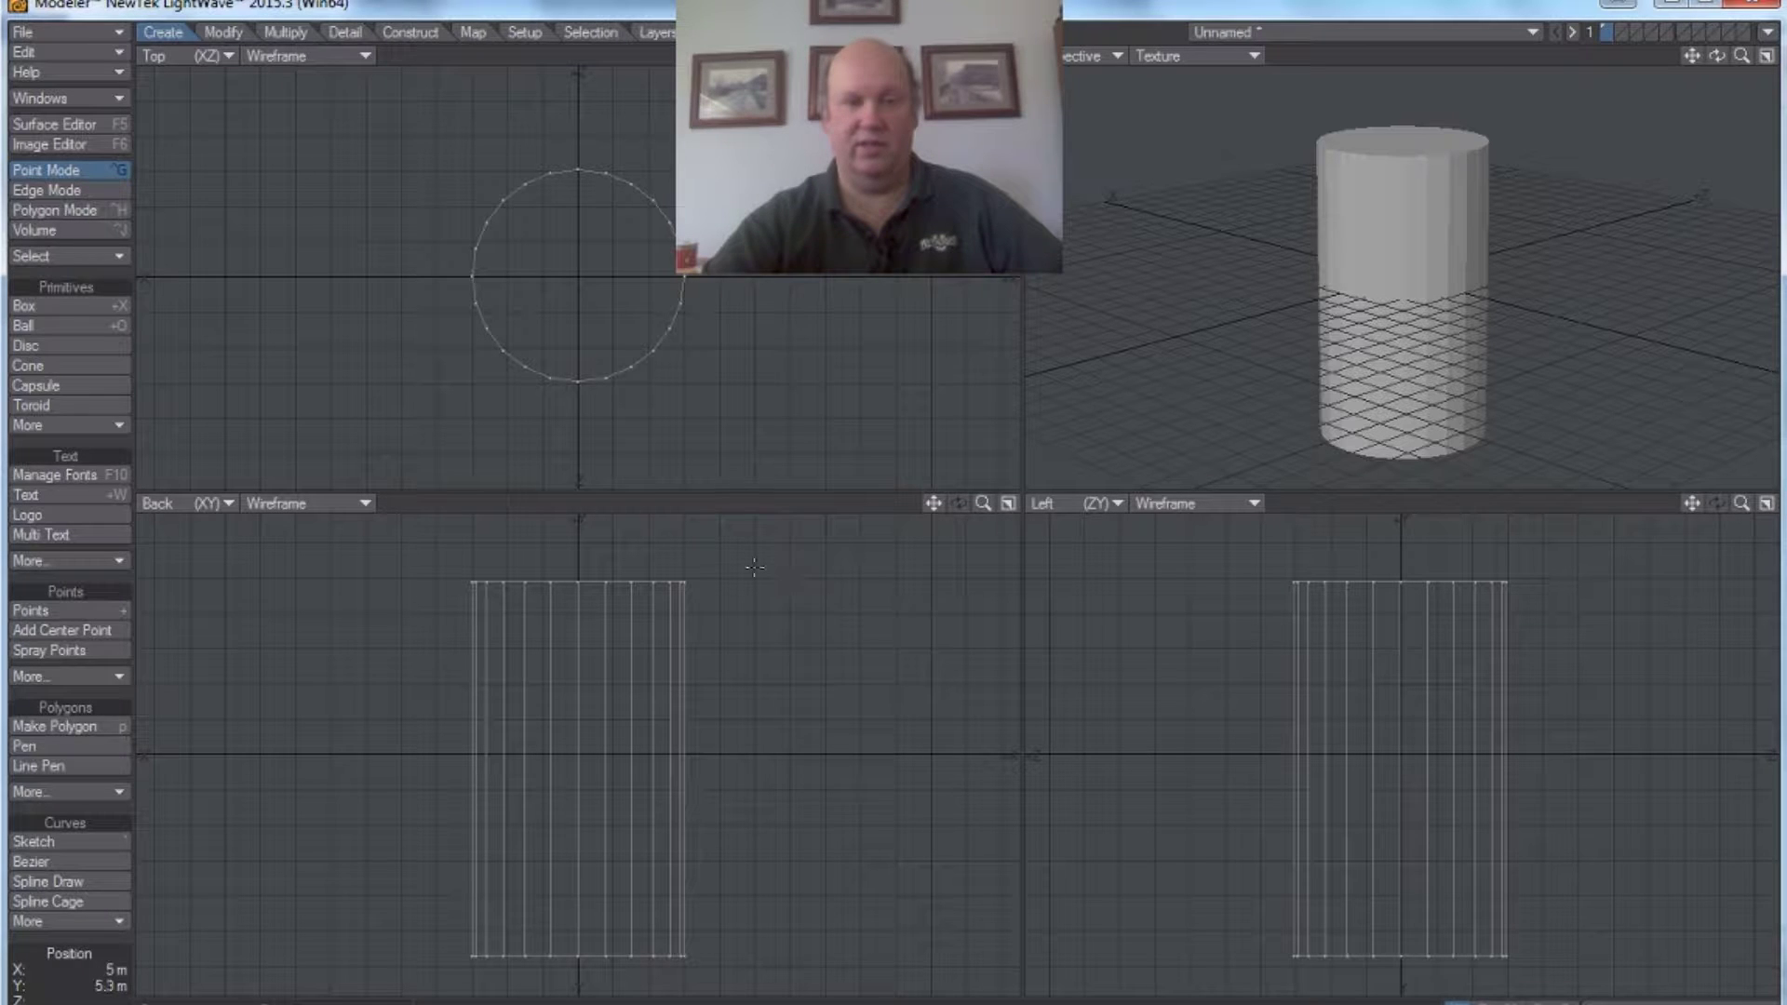
left_click(72, 206)
mouse_move(799, 594)
left_mouse_down()
mouse_move(680, 538)
mouse_move(527, 533)
mouse_move(398, 575)
mouse_move(340, 826)
mouse_move(383, 959)
mouse_move(522, 993)
mouse_move(745, 978)
mouse_move(889, 702)
mouse_move(797, 590)
left_mouse_up()
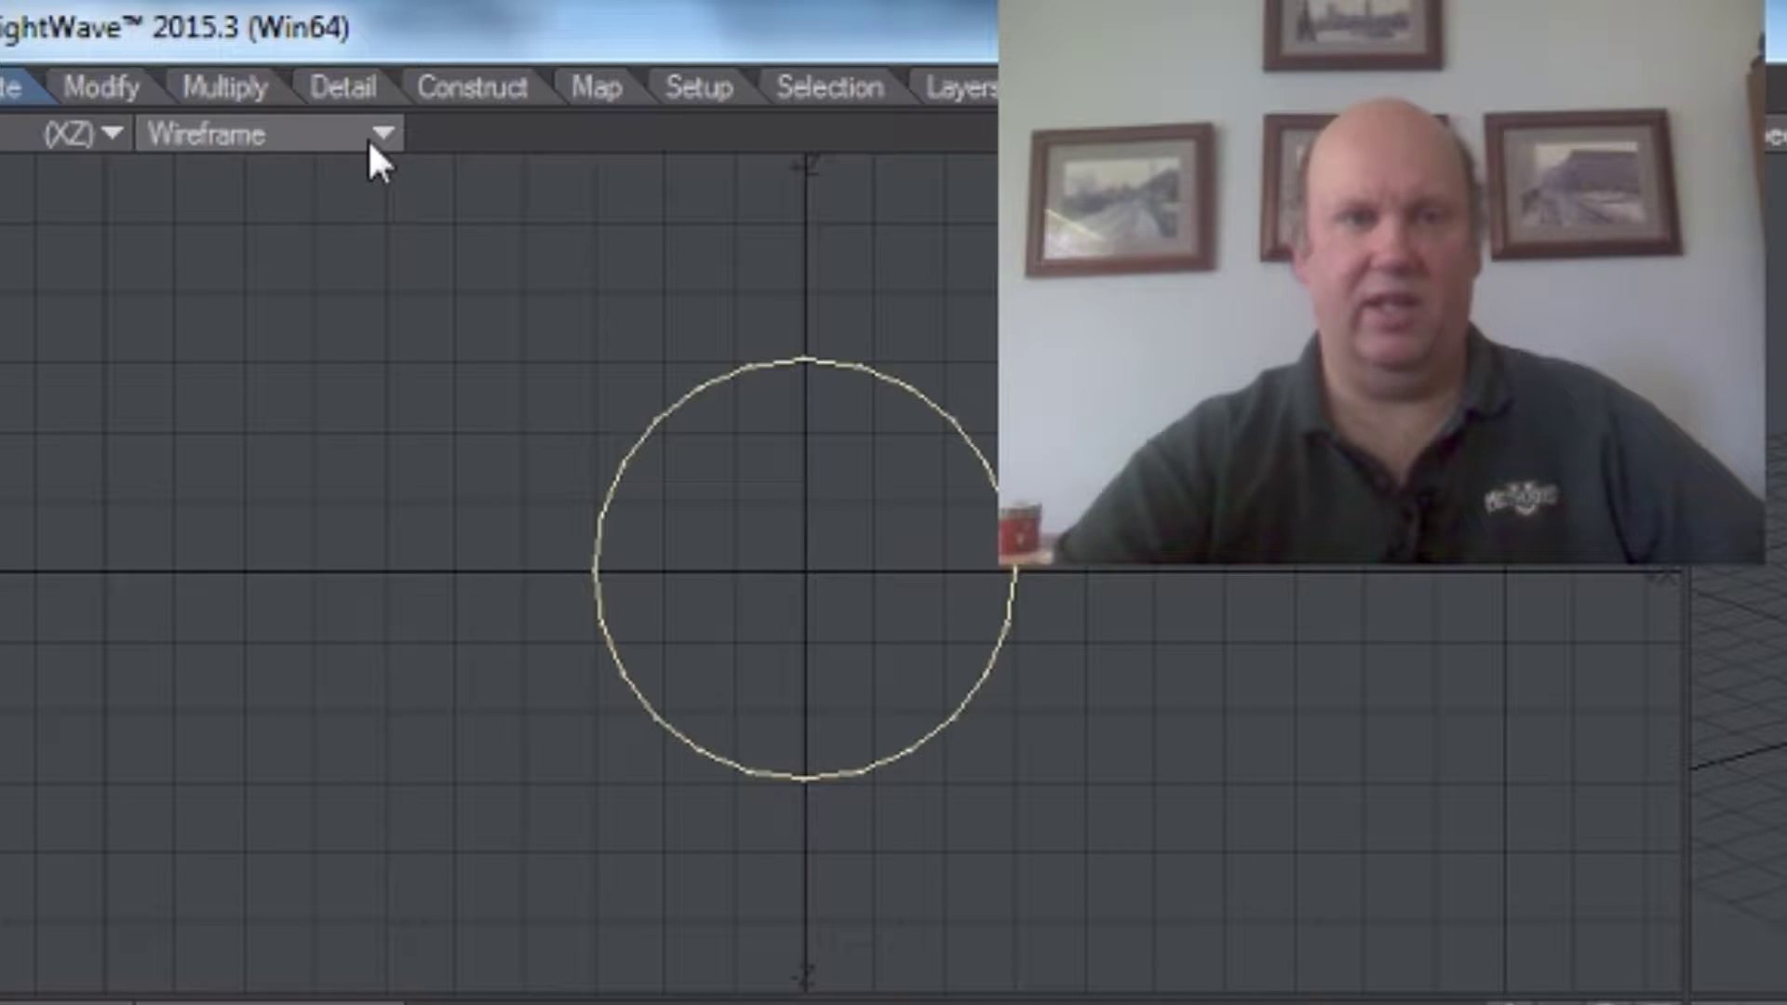
left_click(365, 94)
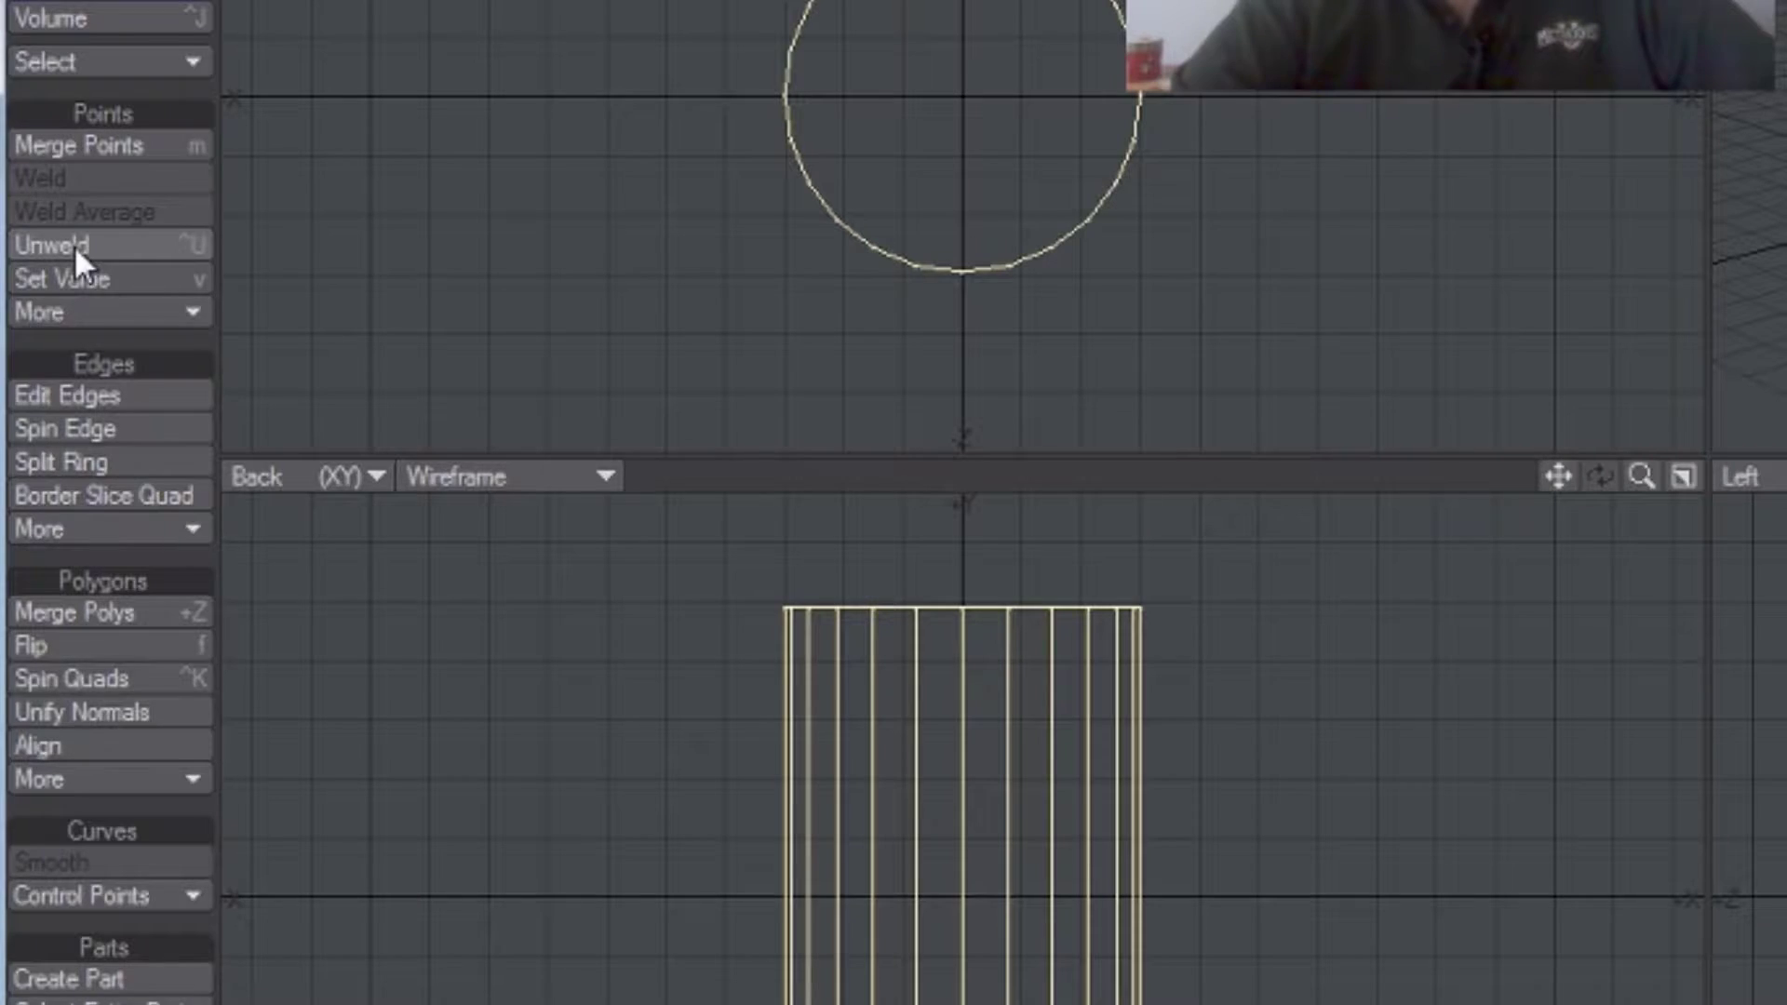
left_click(74, 244)
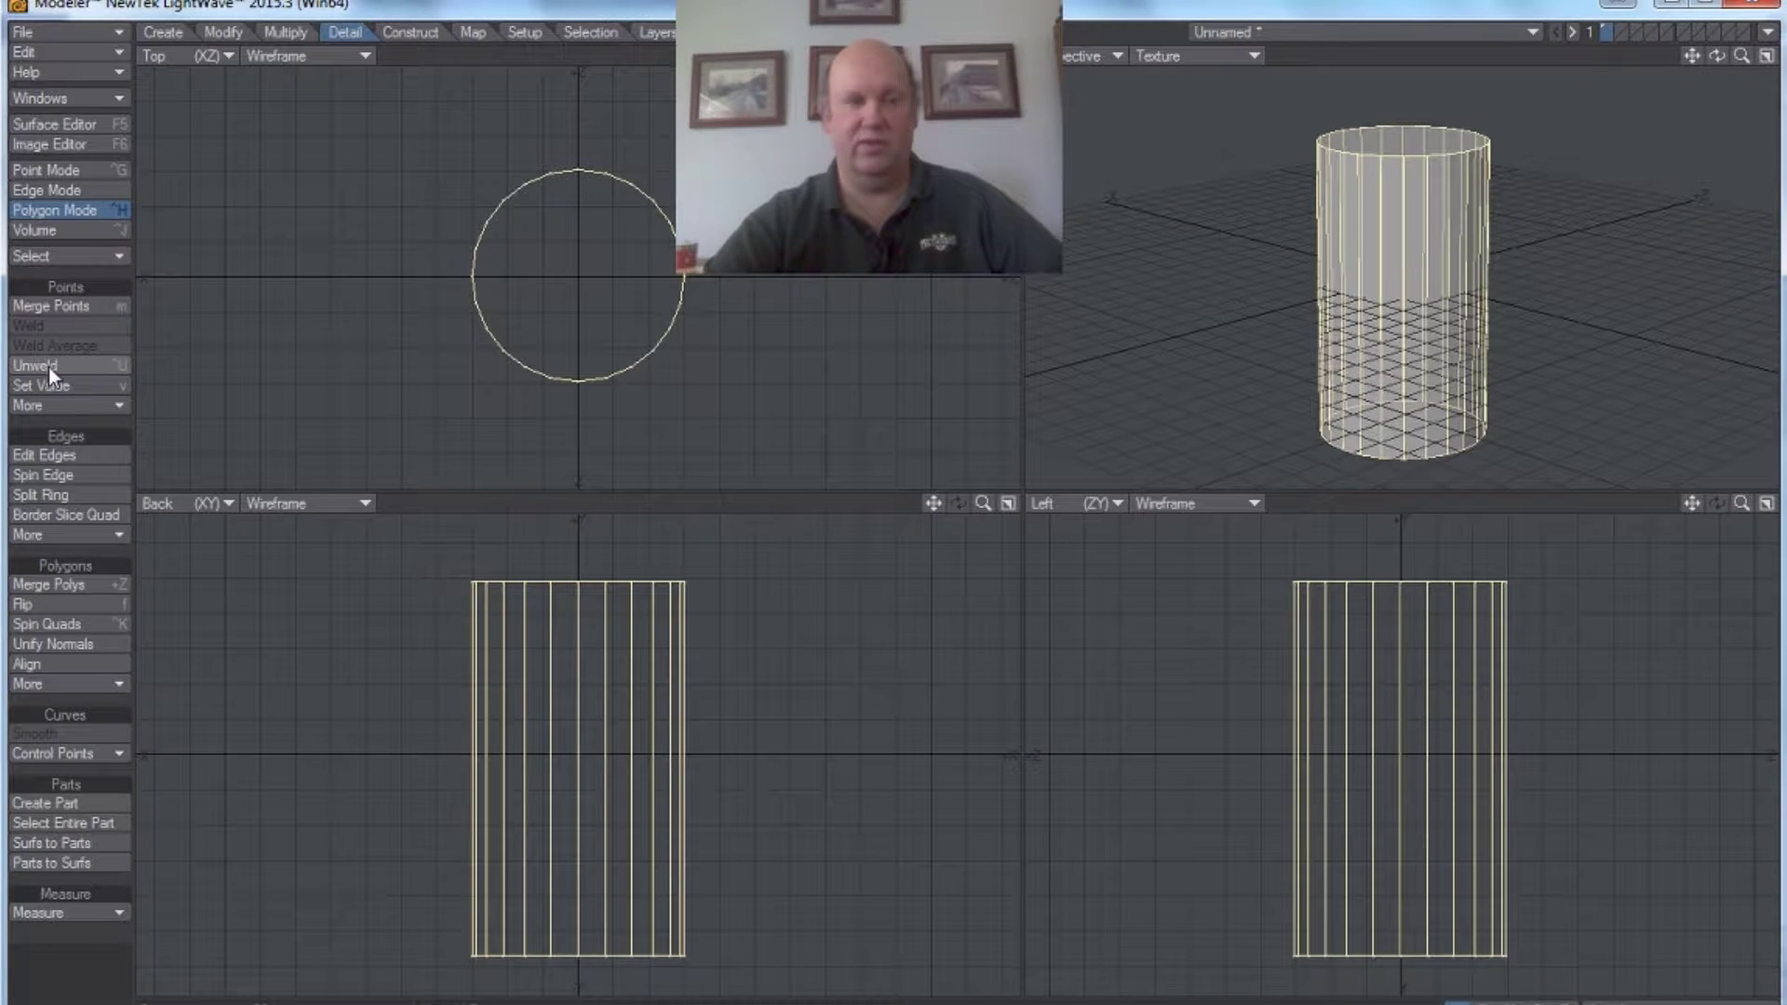
- Try moving only the cylinder's top cap polygon away from the body, and undo the move
mouse_move(399, 566)
left_mouse_down()
mouse_move(385, 805)
mouse_move(409, 951)
mouse_move(458, 993)
mouse_move(615, 1003)
mouse_move(839, 863)
mouse_move(756, 493)
mouse_move(508, 516)
mouse_move(417, 672)
left_mouse_up()
mouse_move(382, 595)
right_mouse_down()
mouse_move(475, 534)
mouse_move(693, 521)
mouse_move(768, 615)
mouse_move(575, 661)
mouse_move(407, 619)
mouse_move(385, 573)
right_mouse_up()
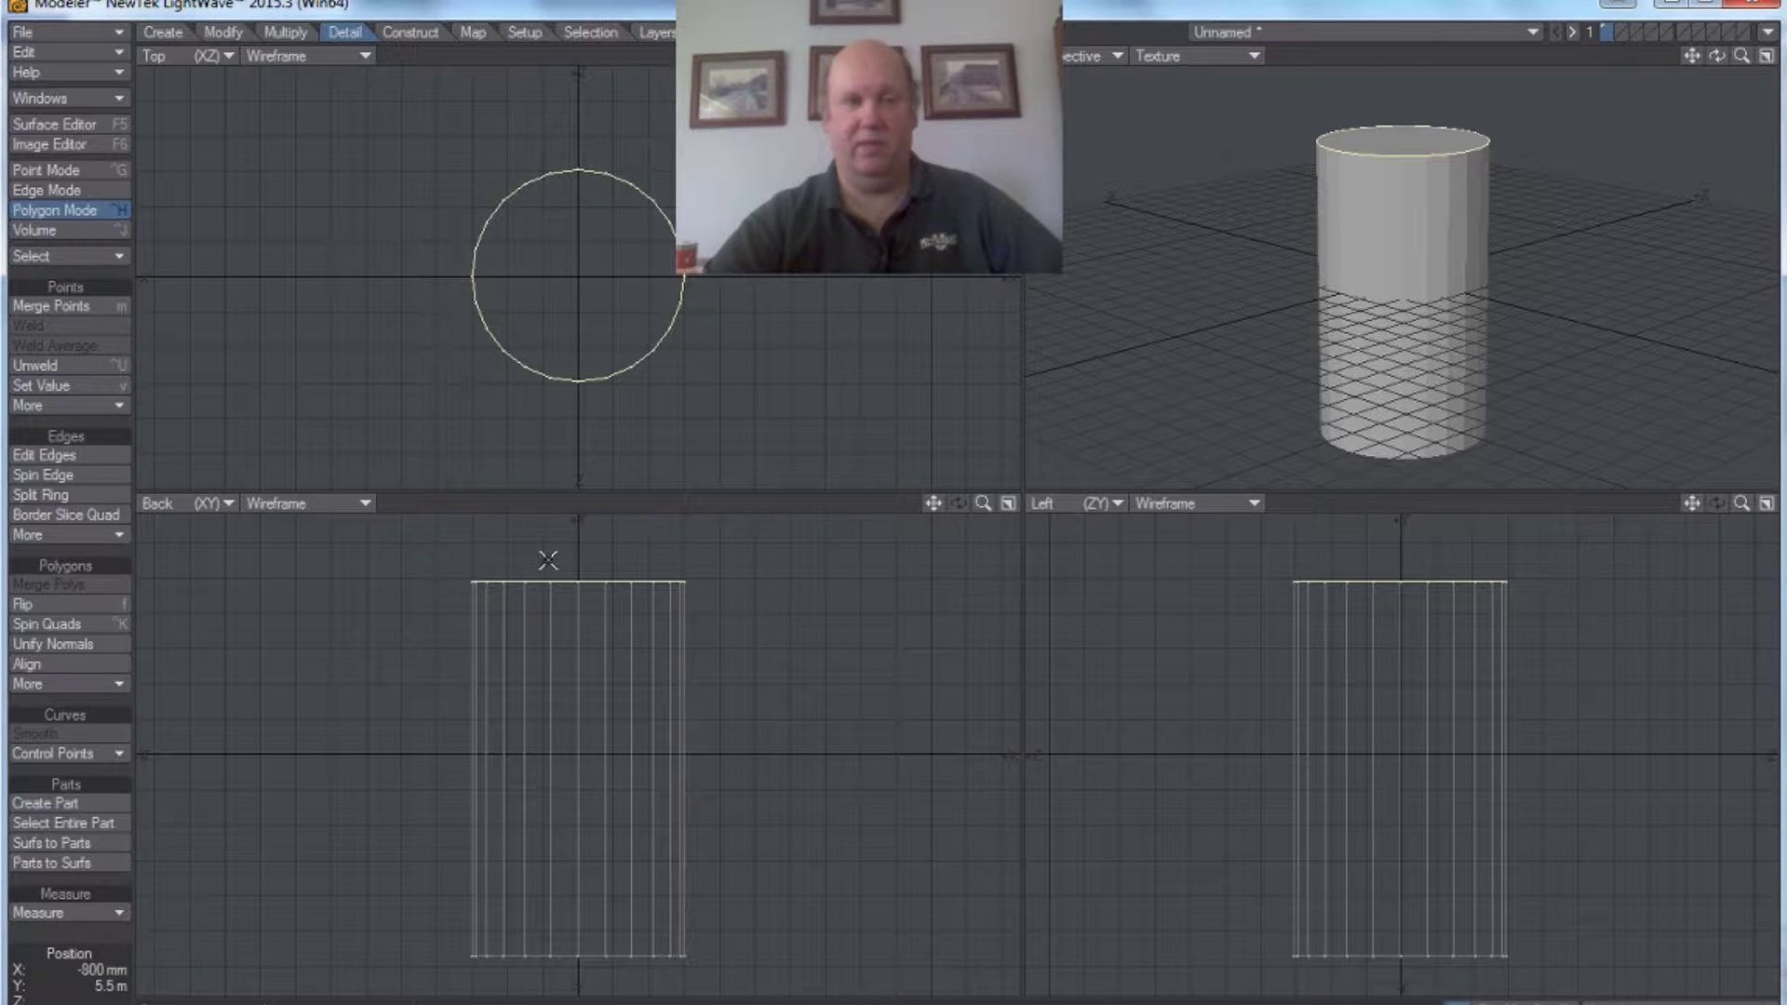
left_click(224, 33)
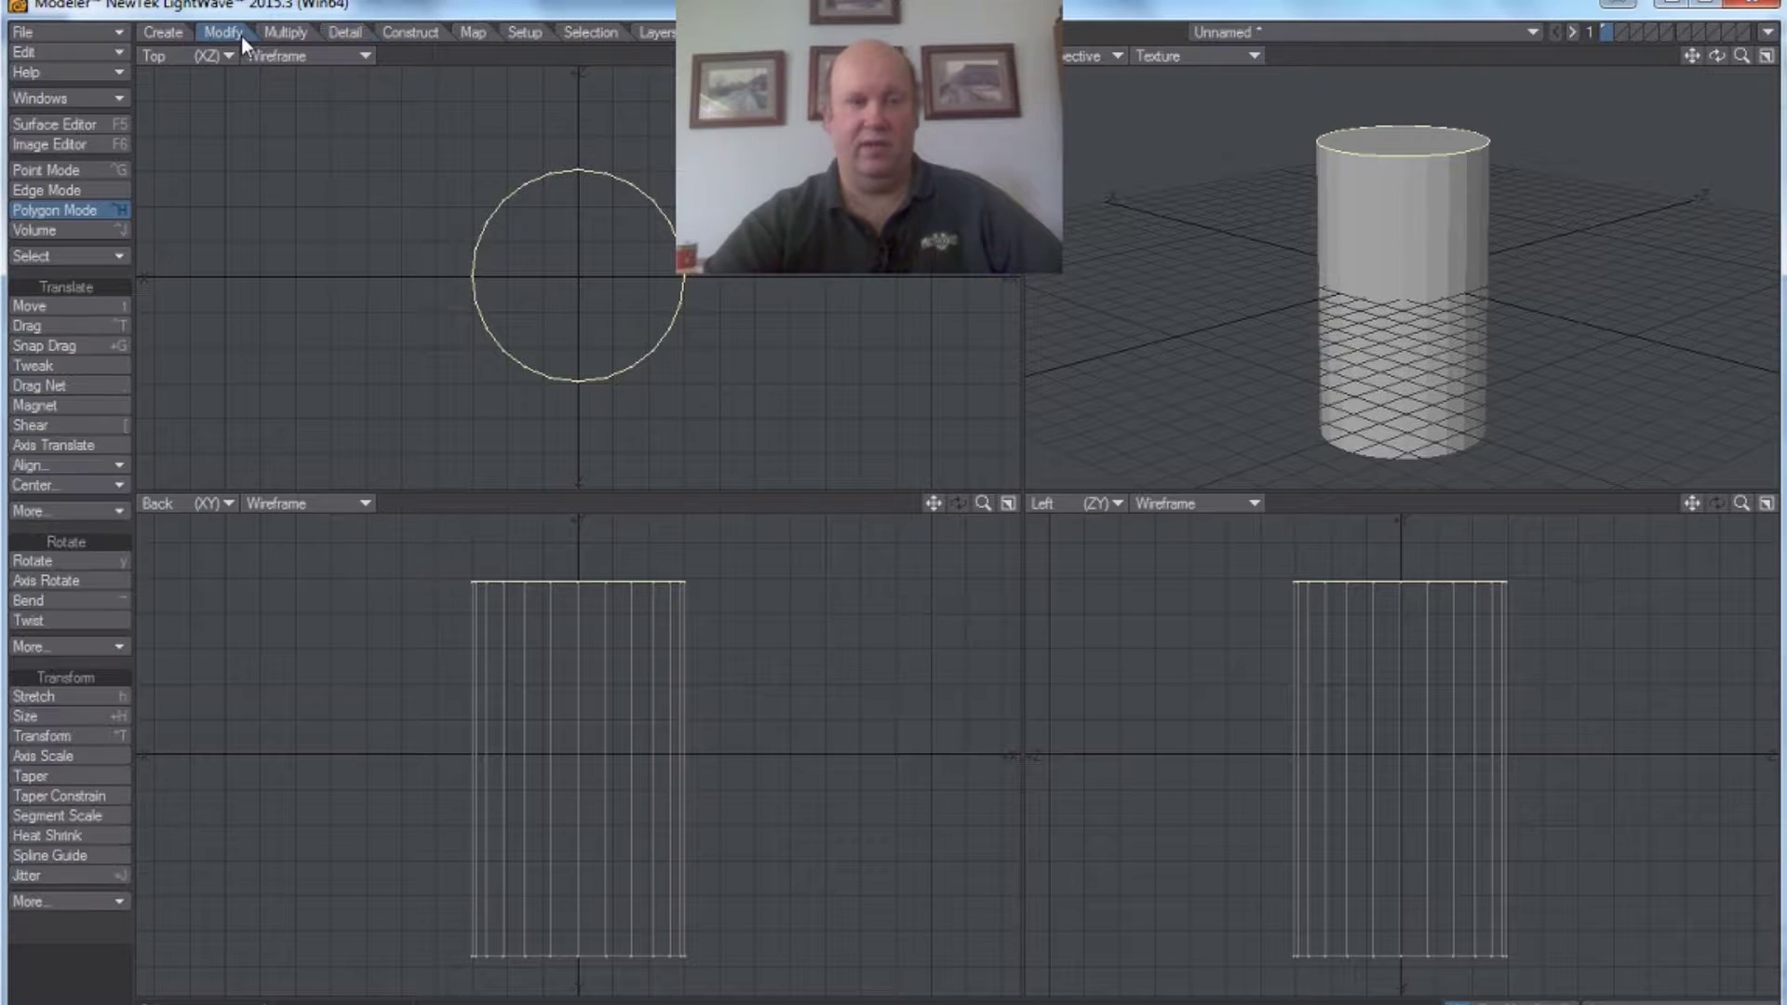
left_click(60, 311)
mouse_move(1417, 581)
left_mouse_down()
mouse_move(1417, 557)
mouse_move(1378, 586)
mouse_move(1415, 582)
left_mouse_up()
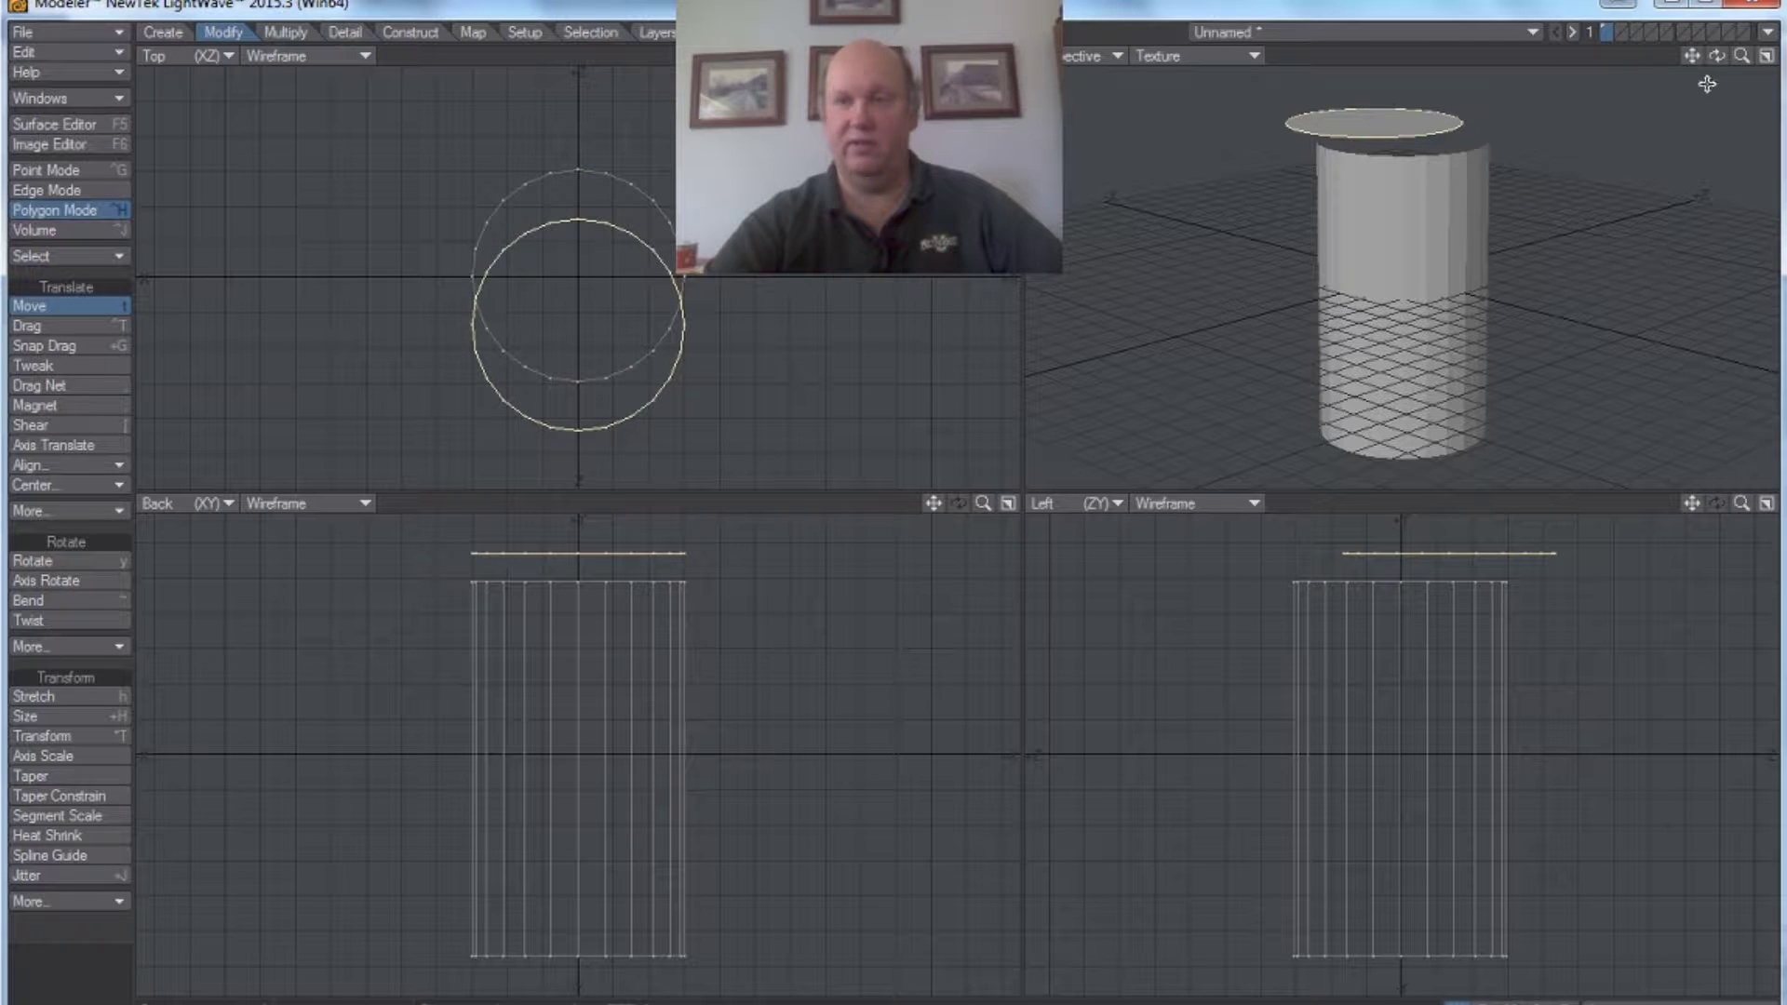
mouse_move(1717, 56)
left_mouse_down()
mouse_move(1717, 121)
mouse_move(1723, 58)
left_mouse_up()
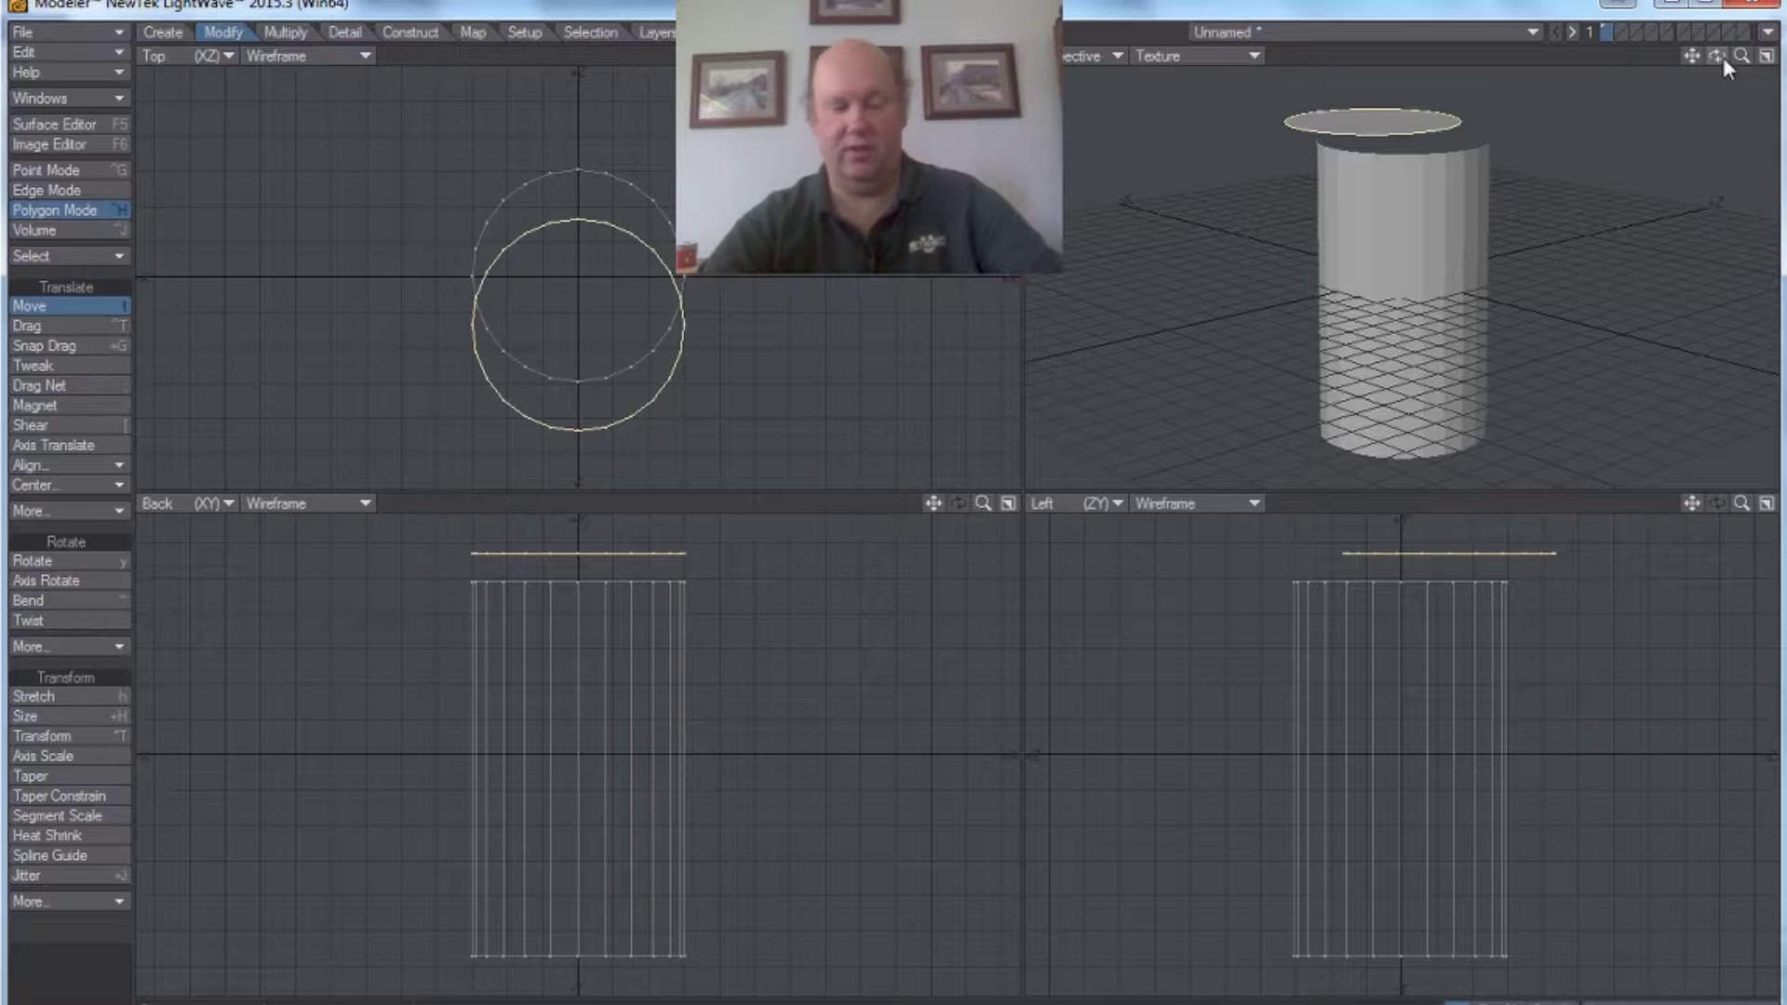
key("u")
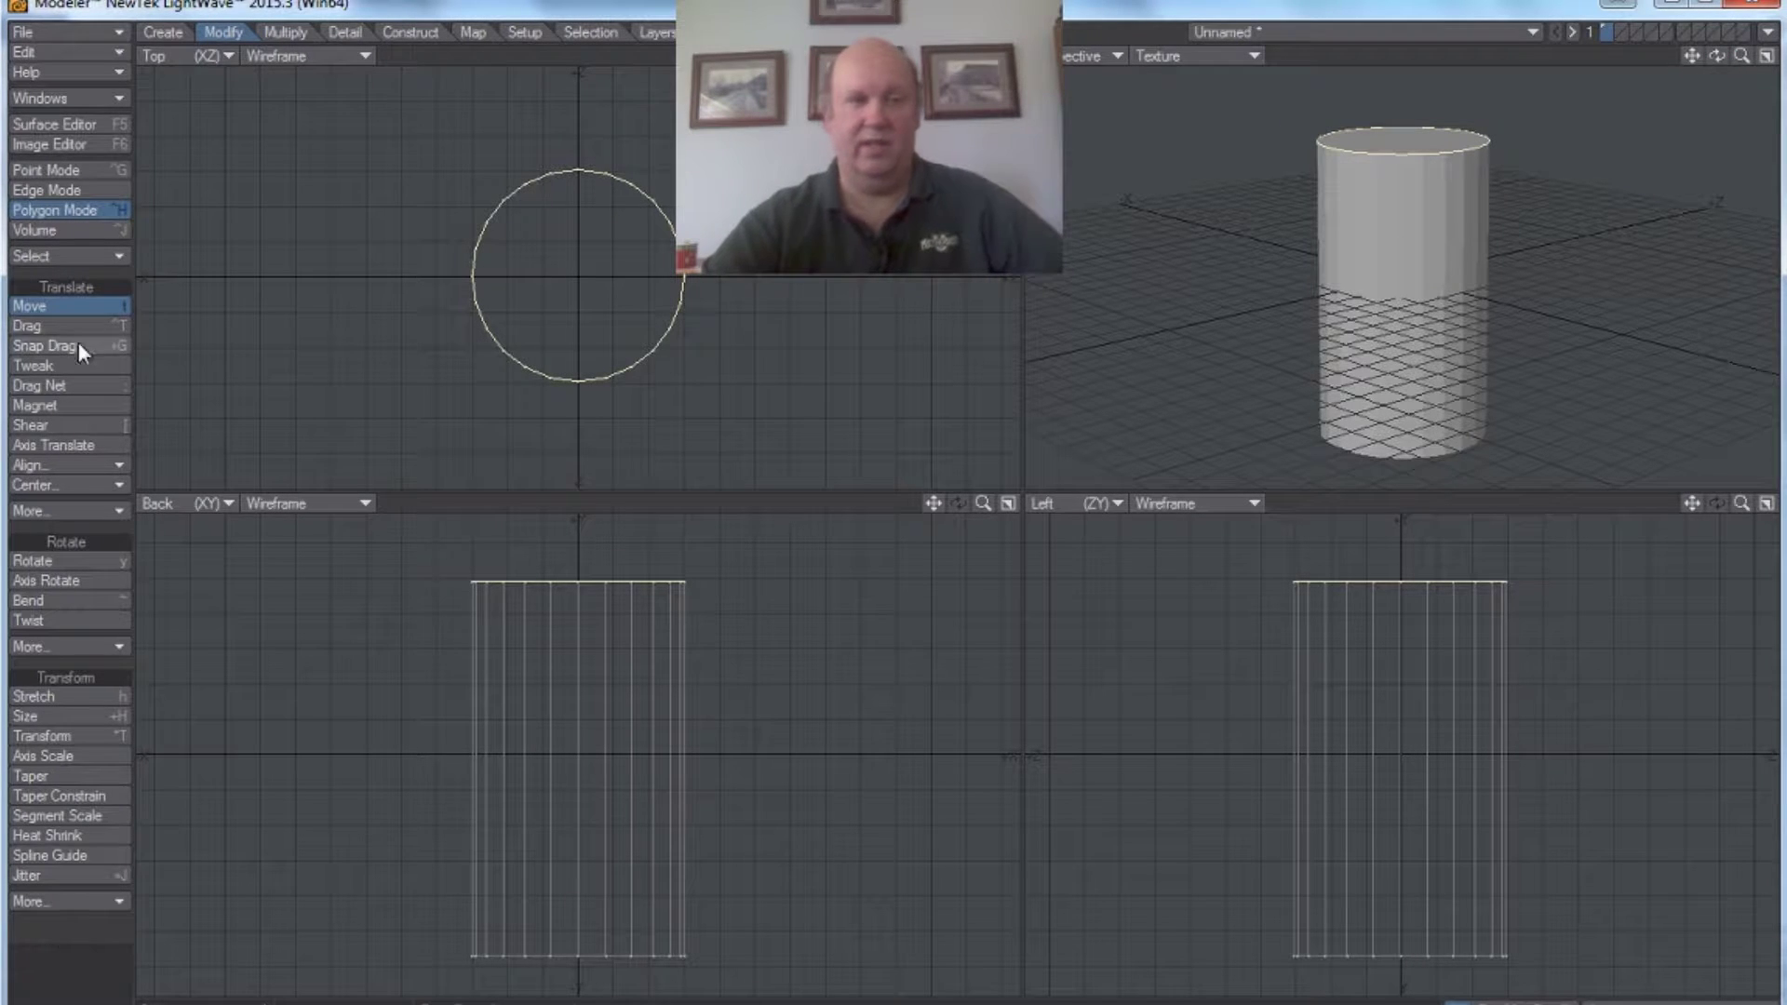
left_click(71, 311)
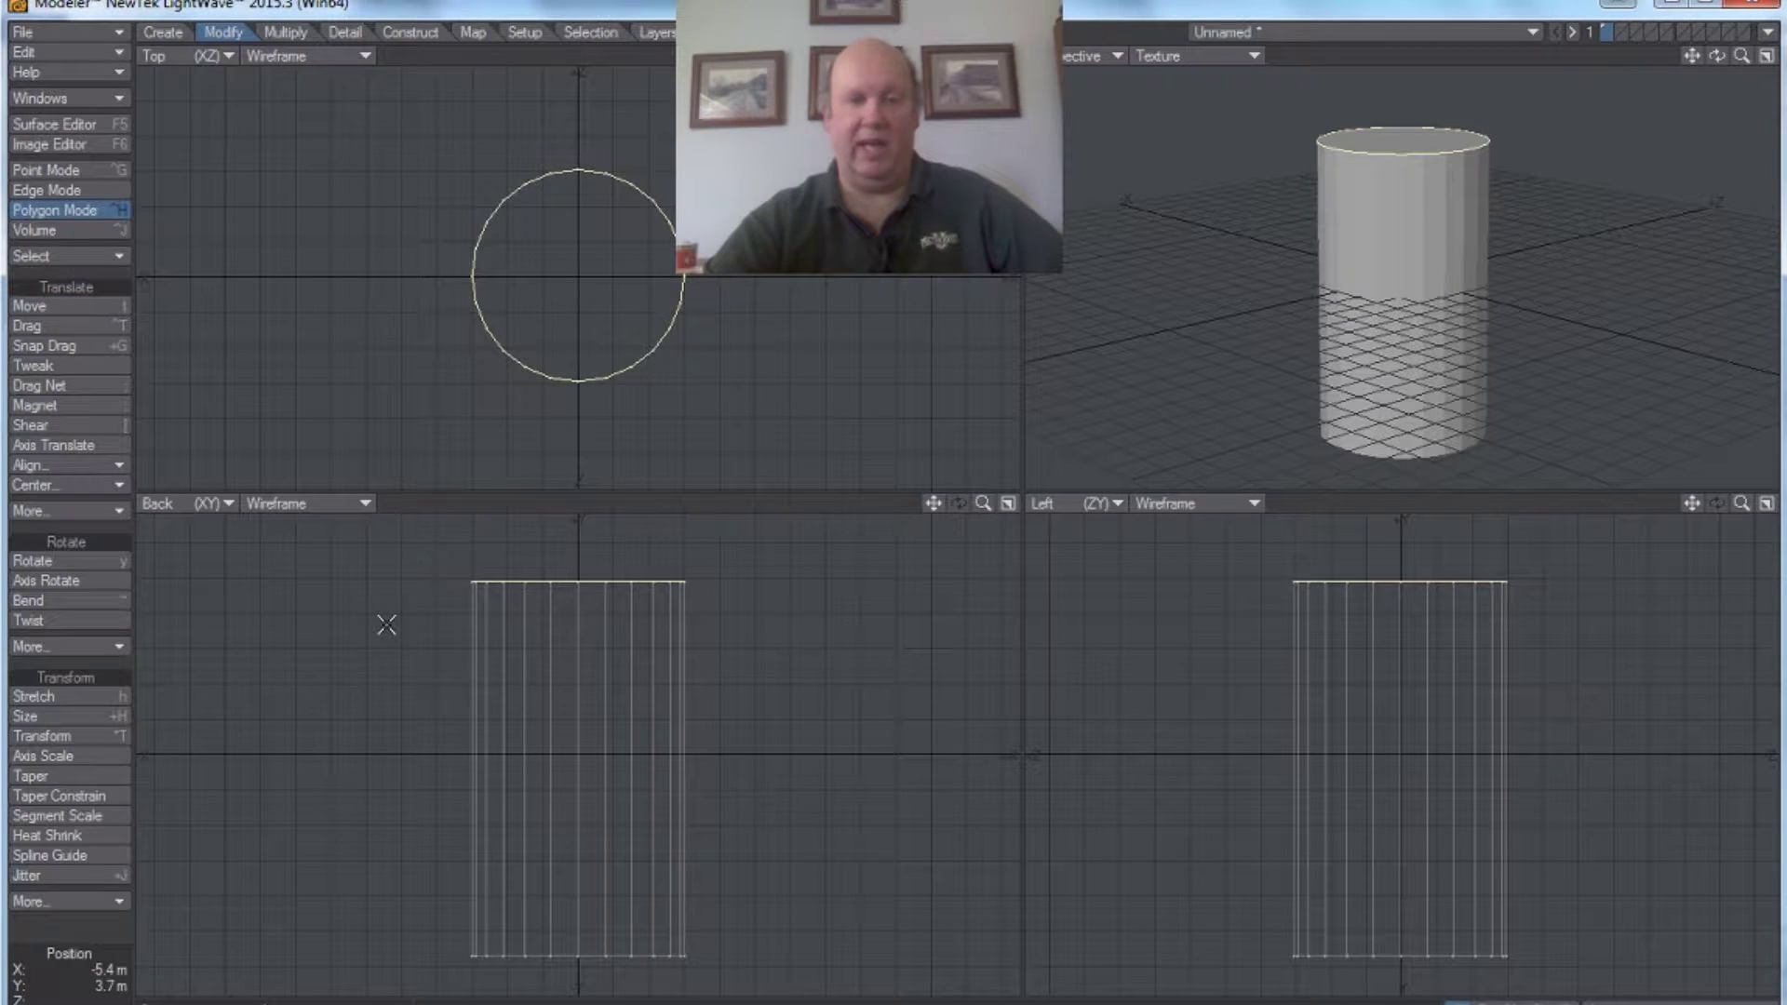
- Clear the selection and select only the cylinder's top cap polygon
mouse_move(351, 609)
left_mouse_down()
mouse_move(458, 653)
mouse_move(723, 660)
left_mouse_up()
mouse_move(723, 660)
right_mouse_down()
mouse_move(697, 554)
mouse_move(537, 540)
mouse_move(468, 550)
mouse_move(375, 638)
right_mouse_up()
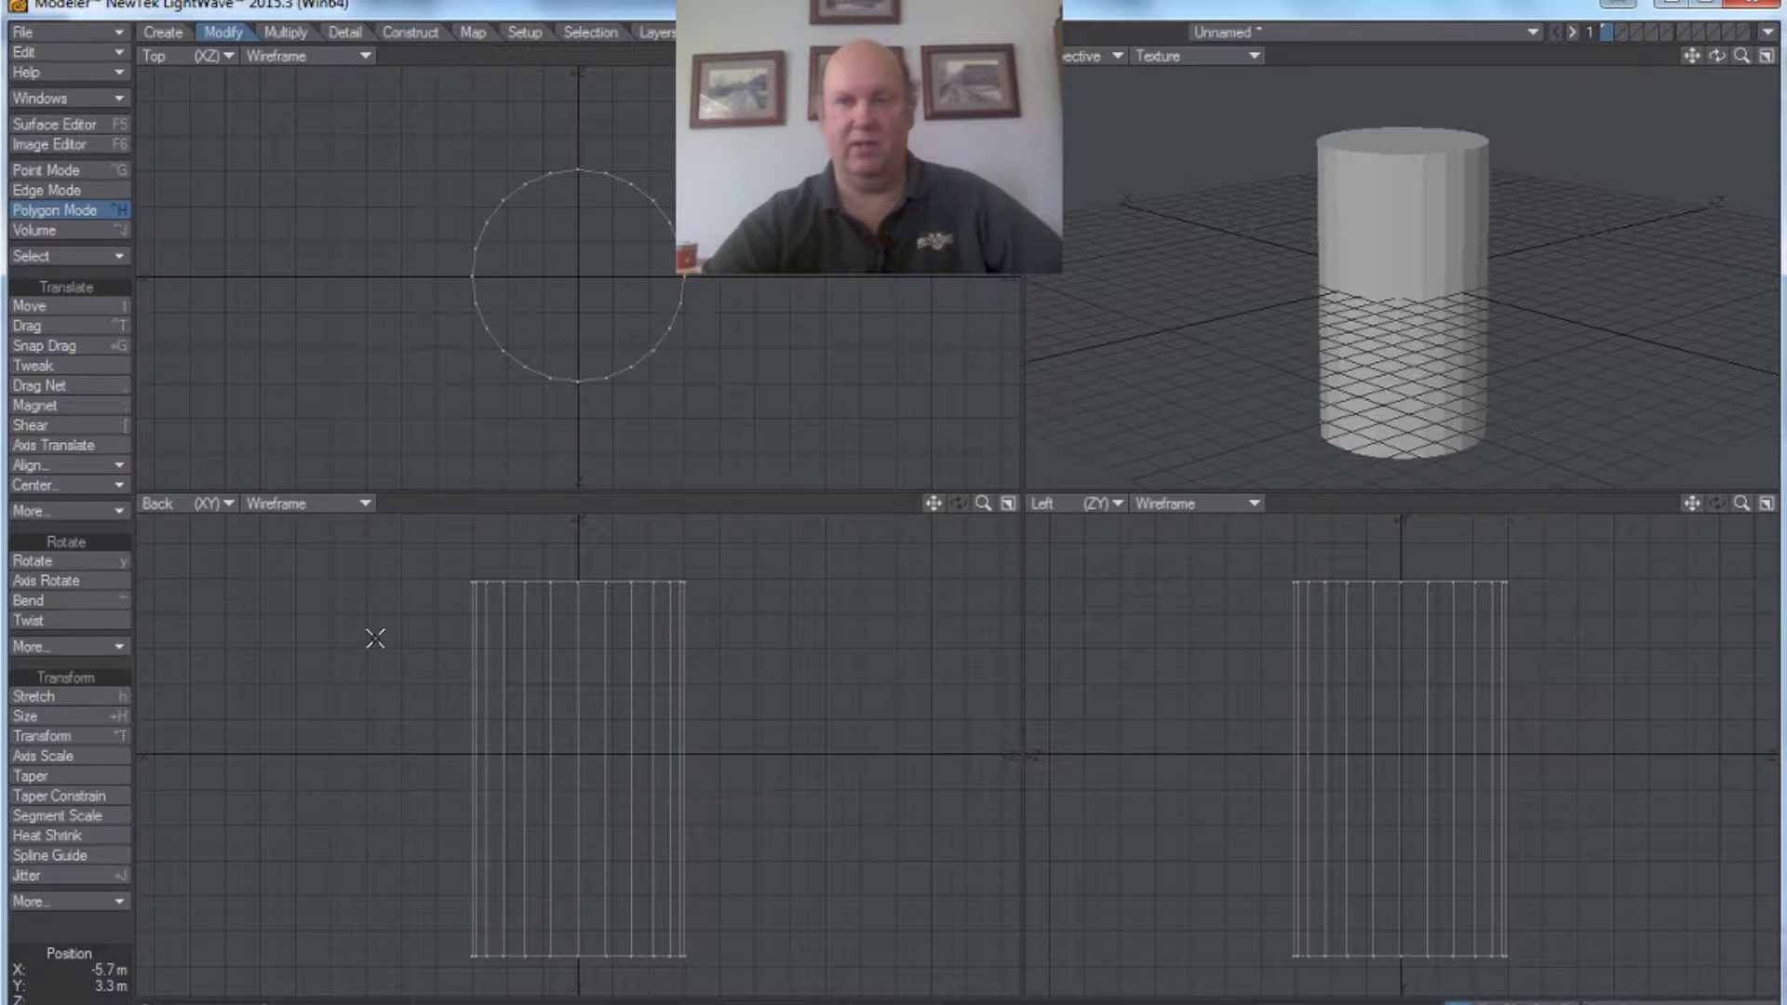
left_click_drag(1718, 56, 1740, 88)
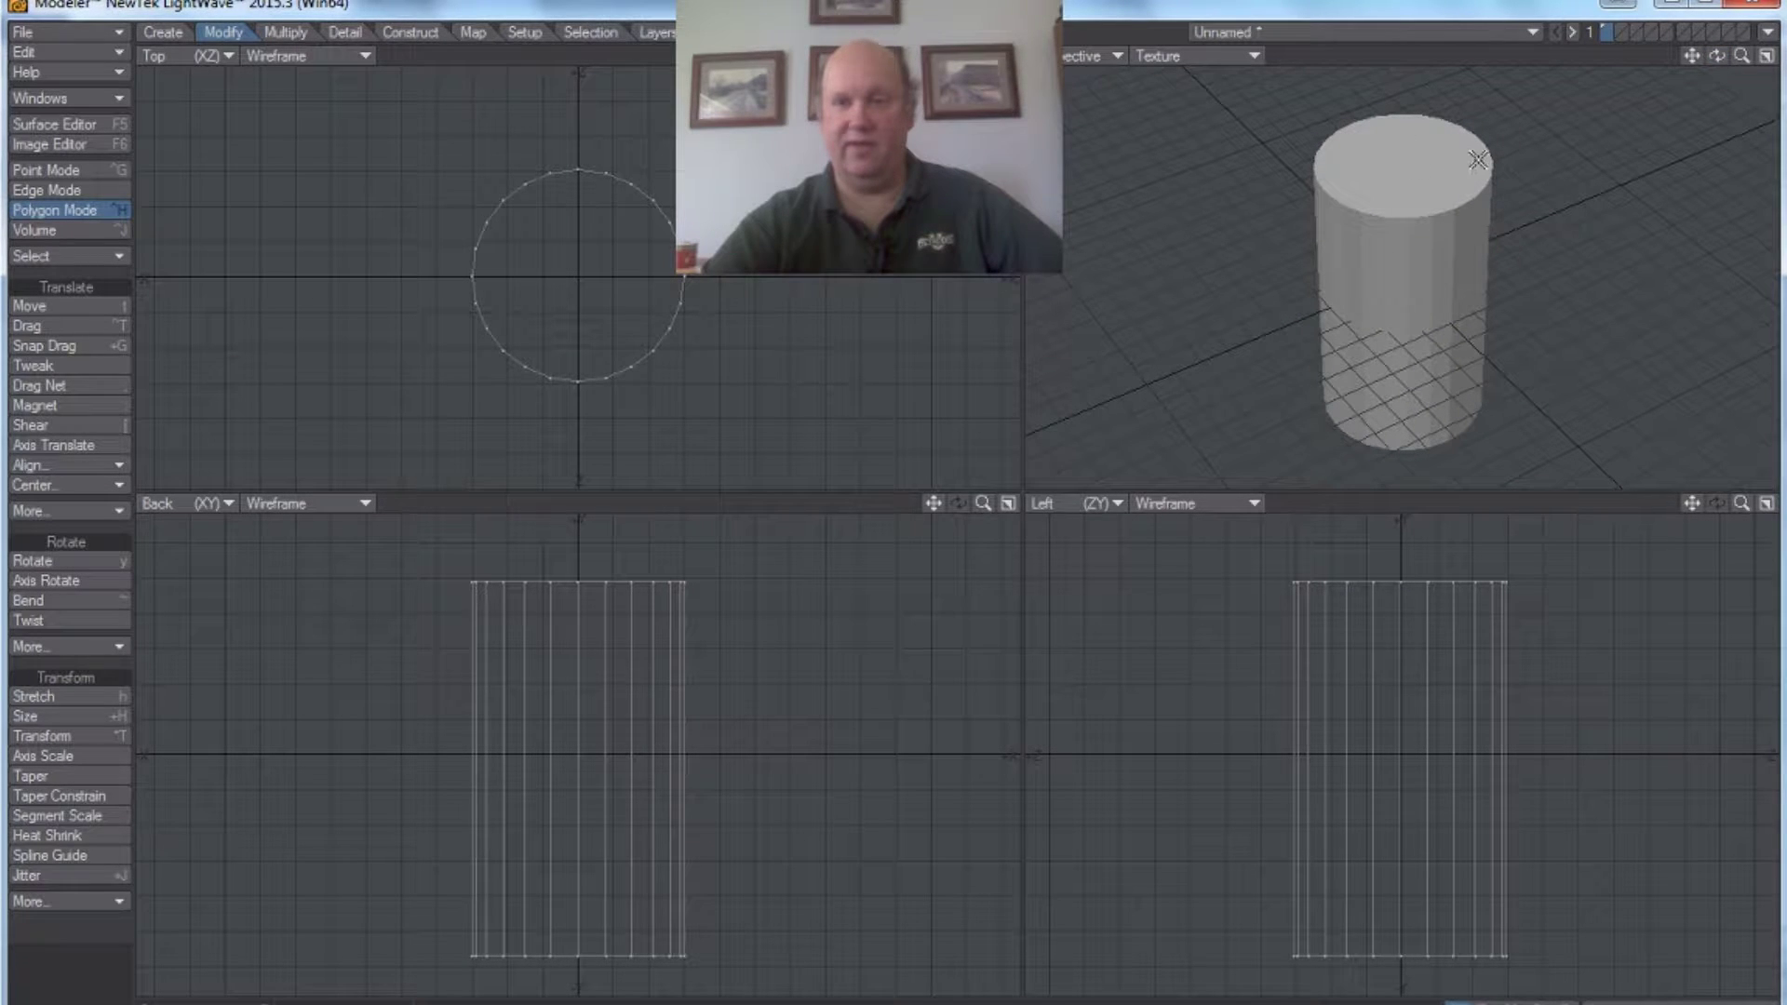
left_click_drag(1722, 63, 1727, 58)
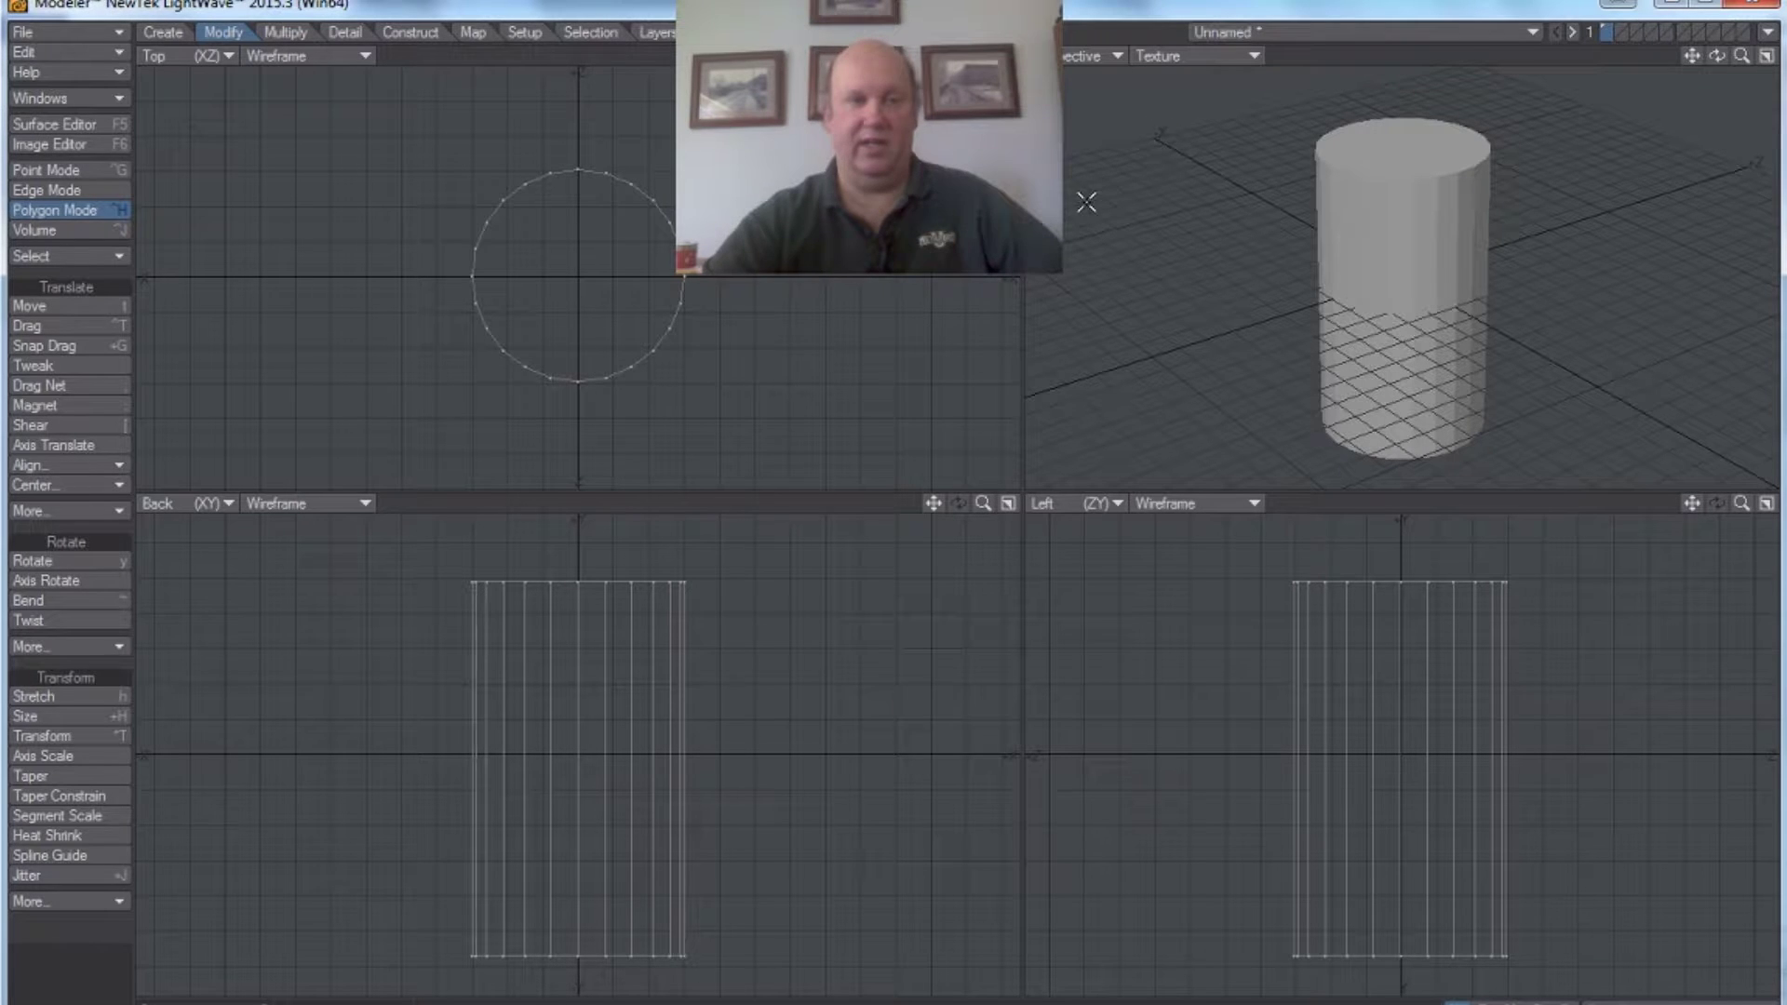
mouse_move(432, 565)
left_mouse_down()
mouse_move(728, 542)
mouse_move(746, 577)
left_mouse_up()
mouse_move(746, 577)
right_mouse_down()
mouse_move(671, 607)
mouse_move(449, 616)
mouse_move(422, 564)
mouse_move(455, 546)
right_mouse_up()
left_click_drag(934, 503, 922, 553)
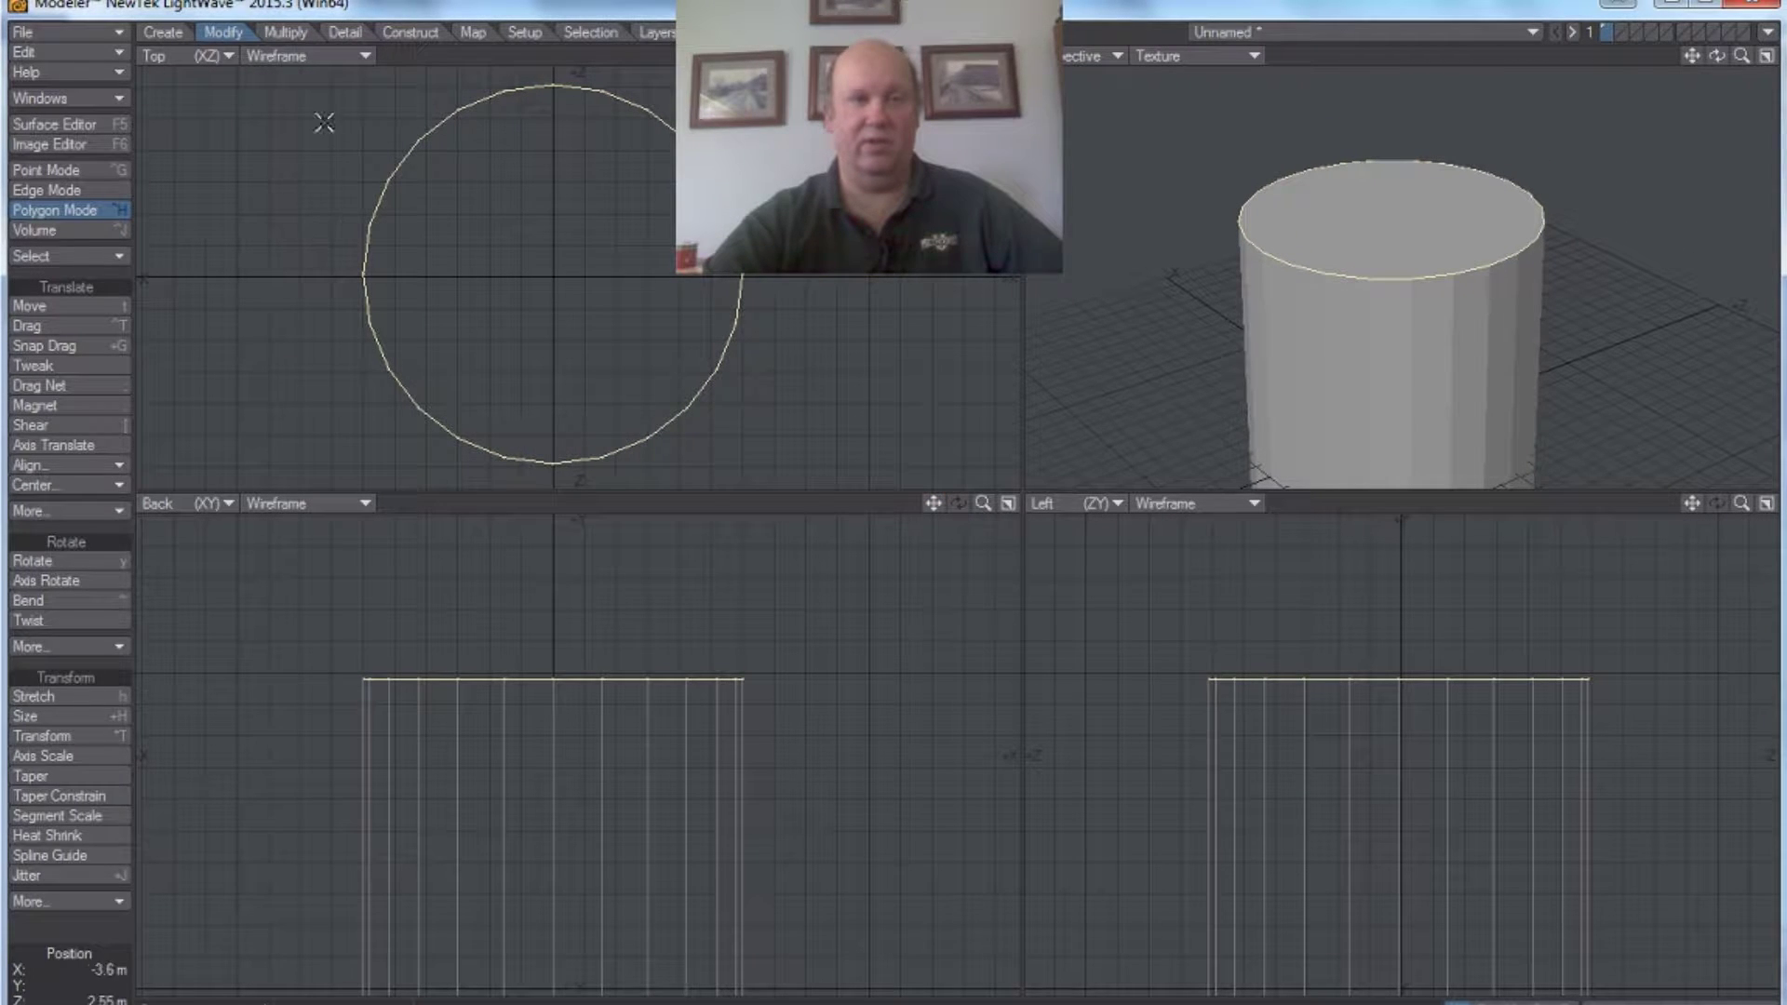
- Bevel the top cap slightly up and inward, and bevel it again straight up to form a stepped rim
left_click(298, 33)
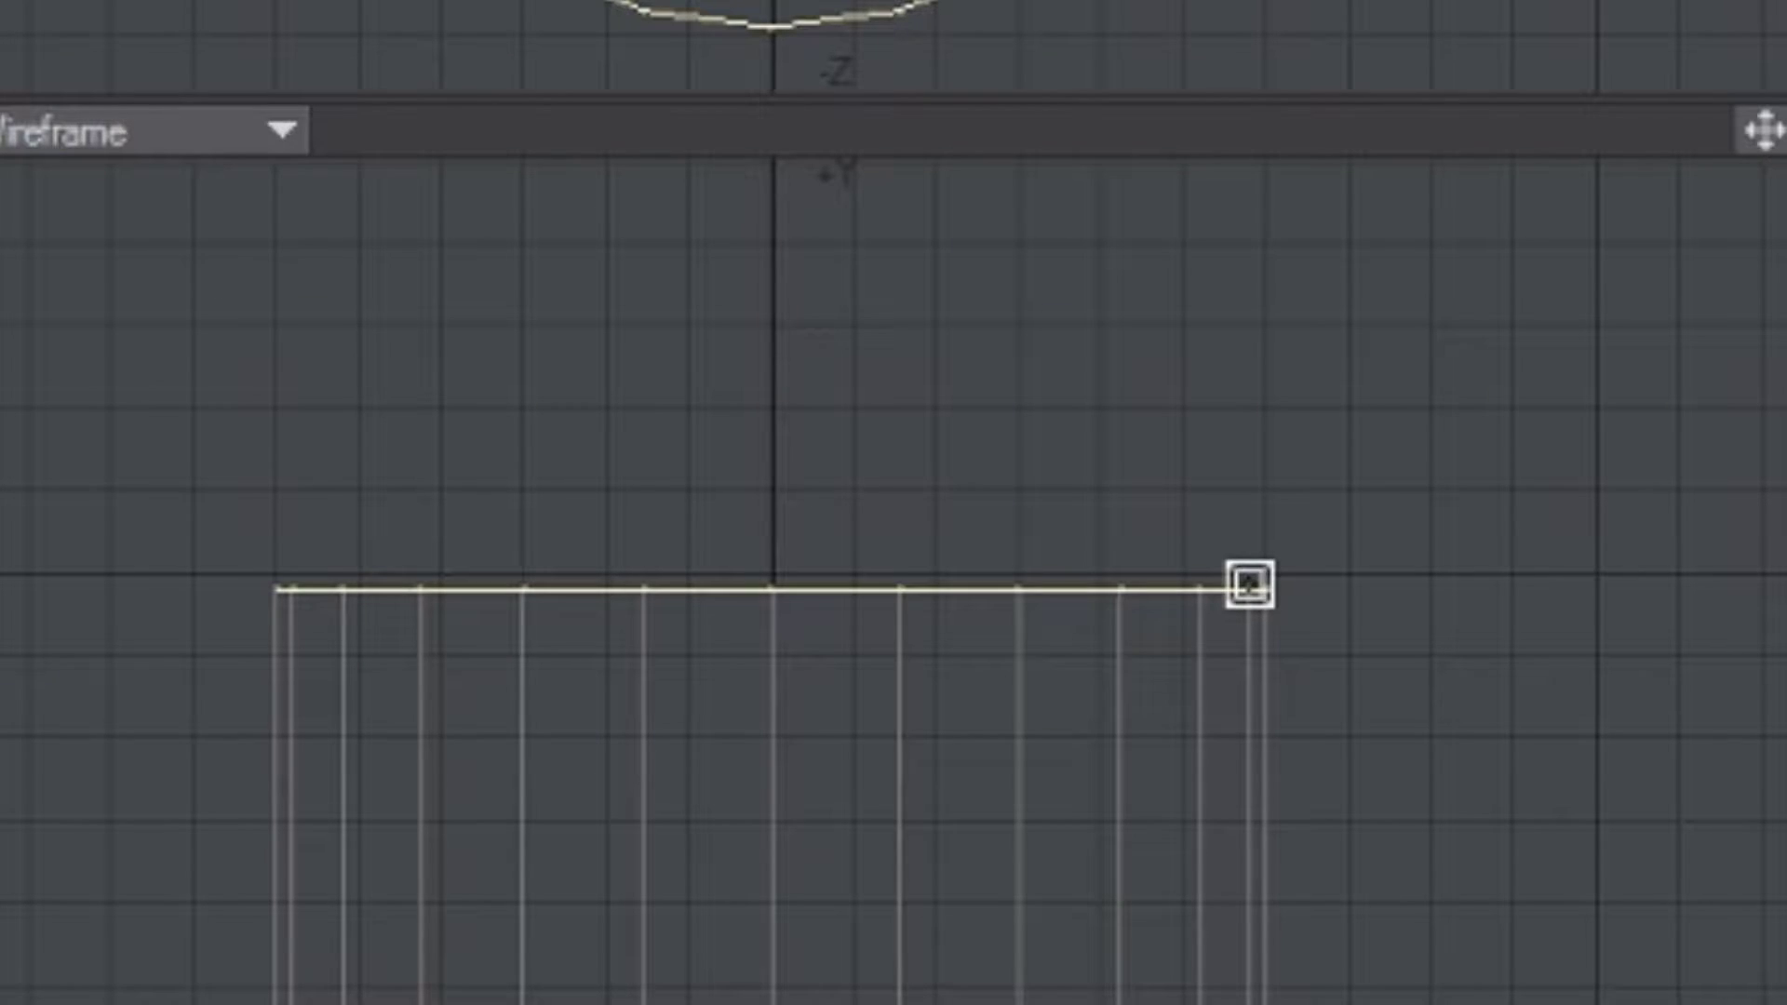
left_click_drag(1249, 585, 1242, 548)
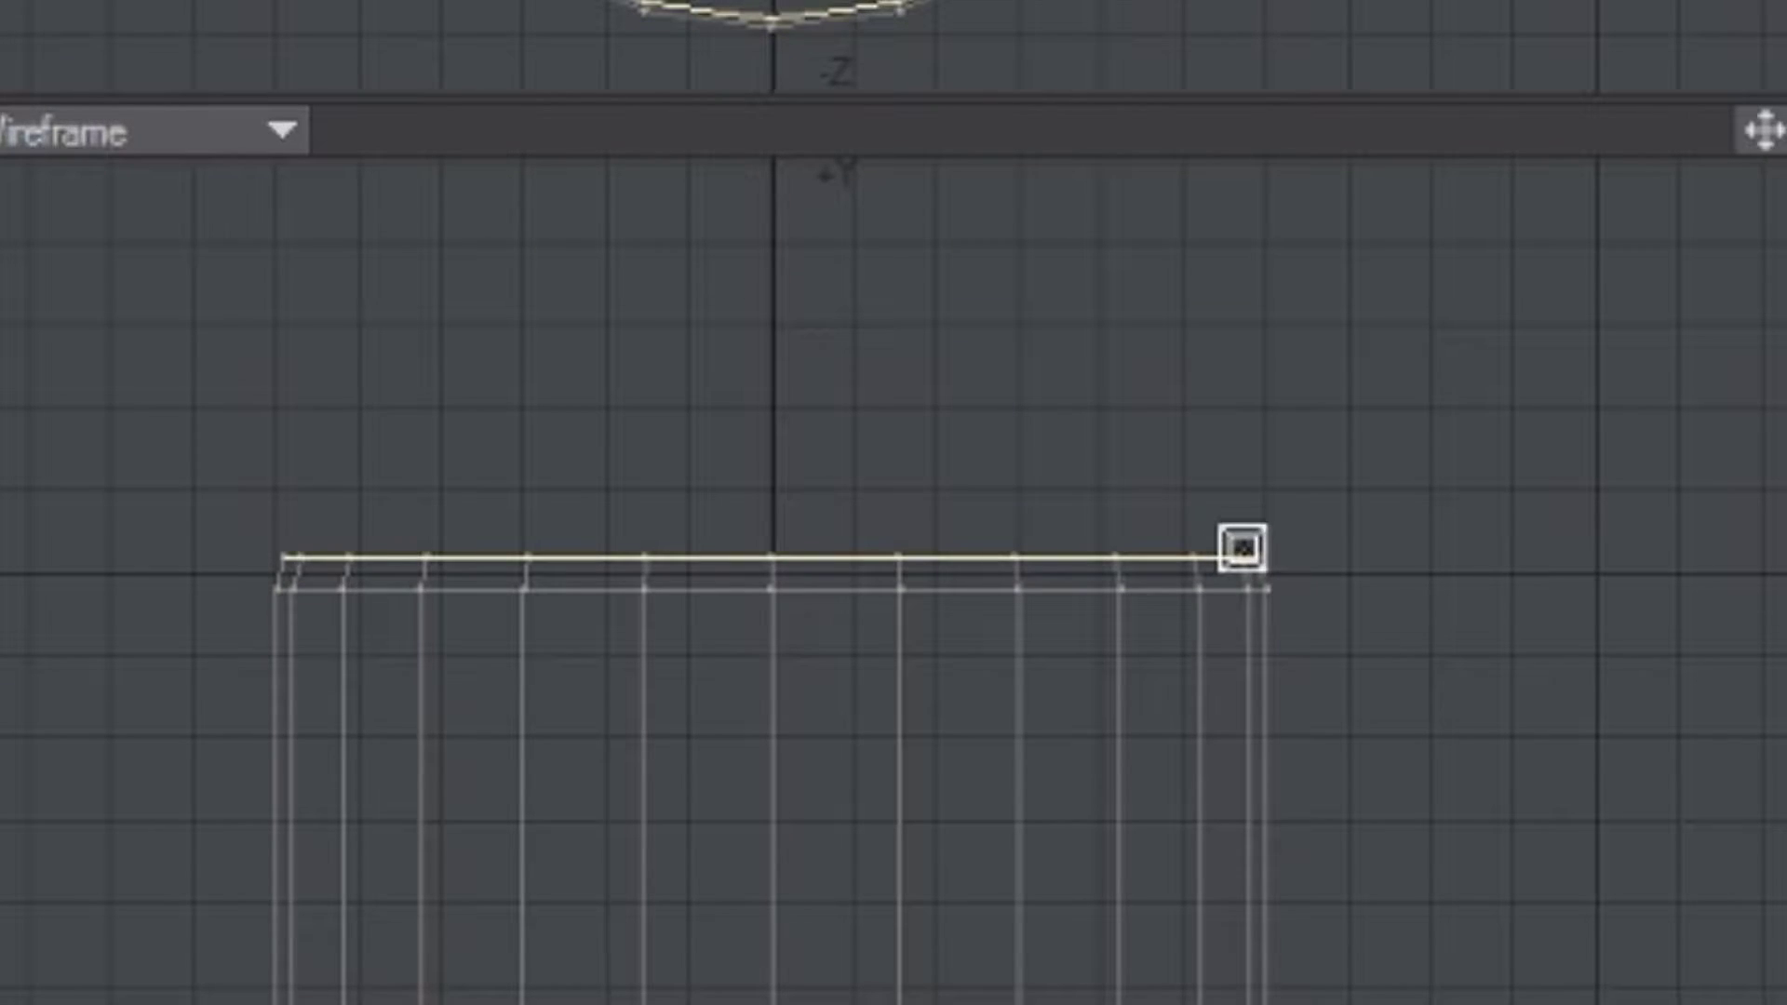
left_click_drag(1243, 547, 1229, 547)
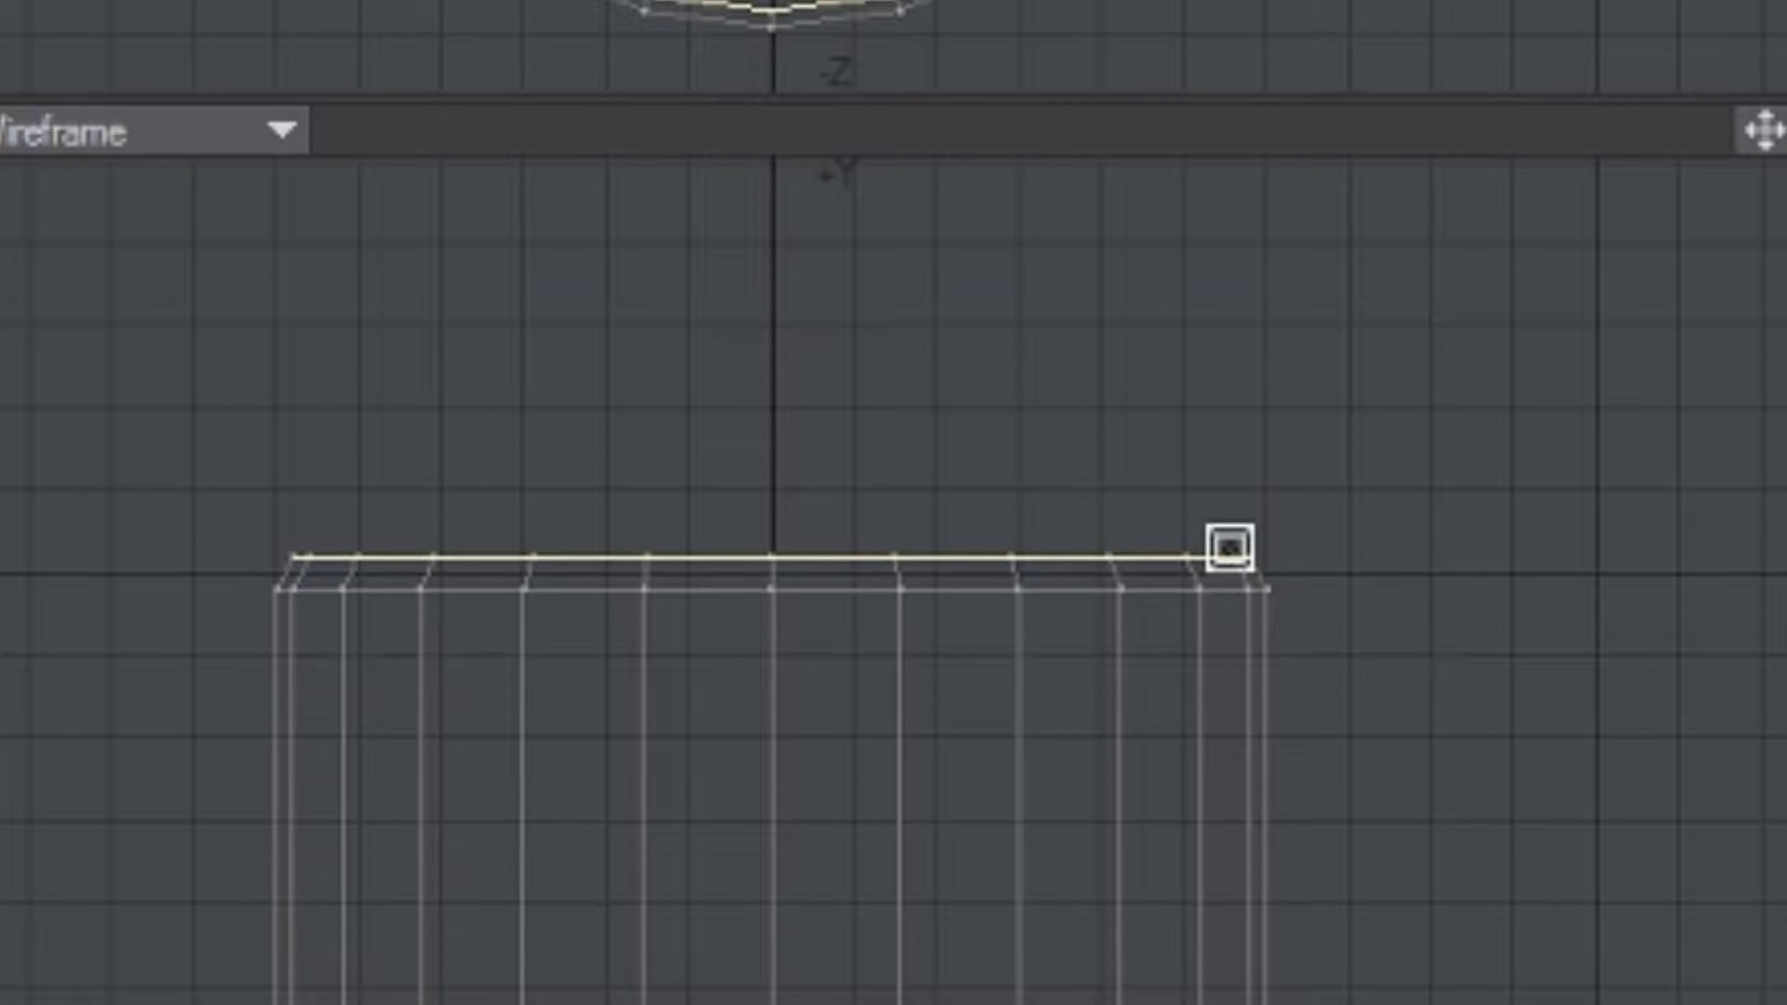
left_click_drag(1225, 543, 1229, 512)
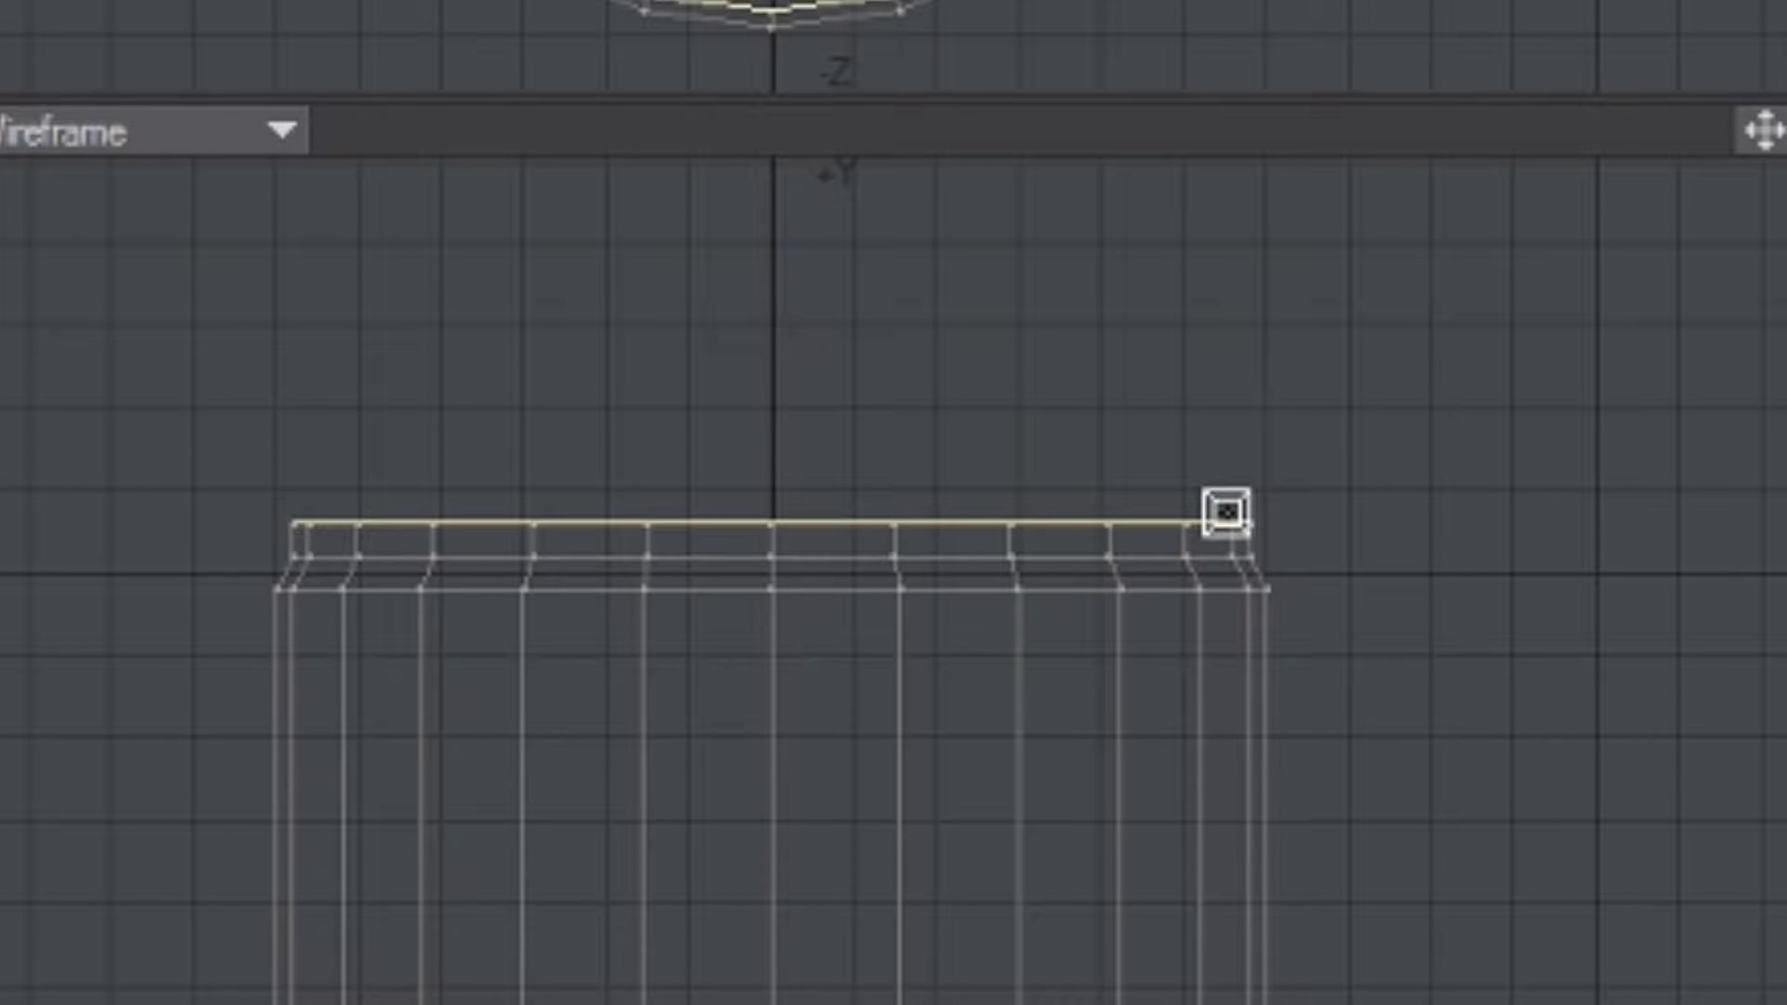
- Bevel the top cap inward and down into a groove, shape its centre into a shallow dome, and clear the selection
left_click_drag(1226, 515, 1200, 511)
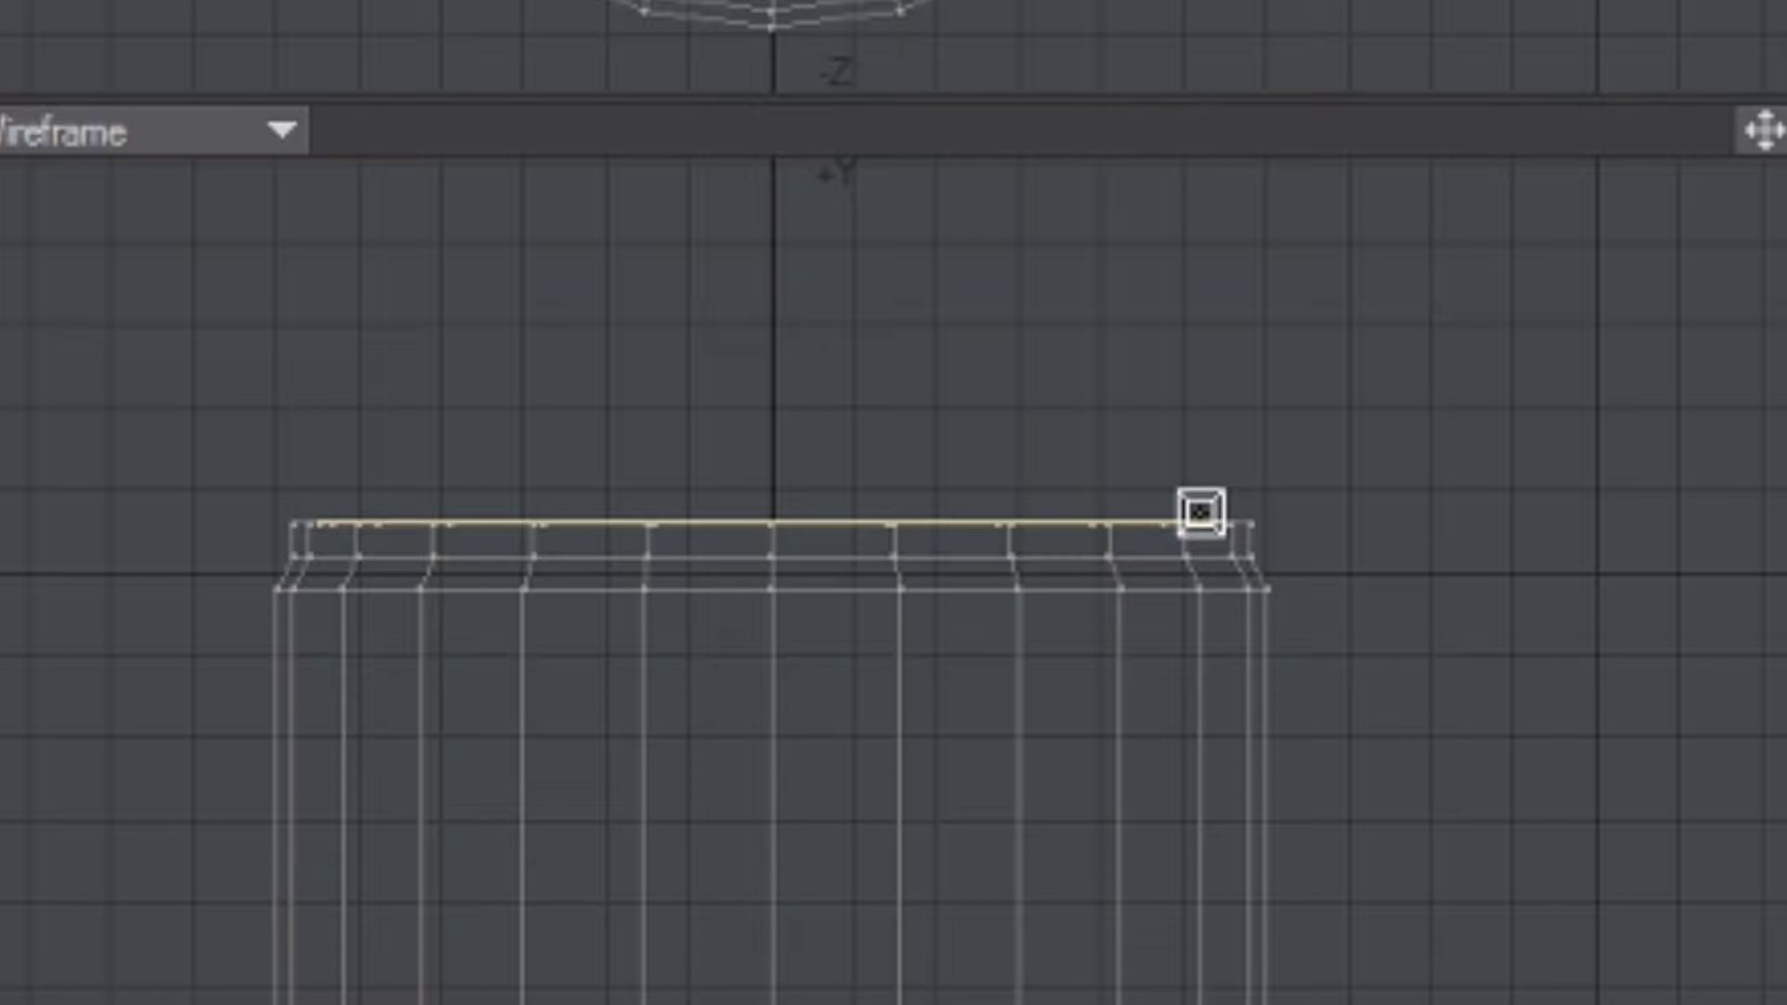
left_click_drag(1188, 511, 1191, 535)
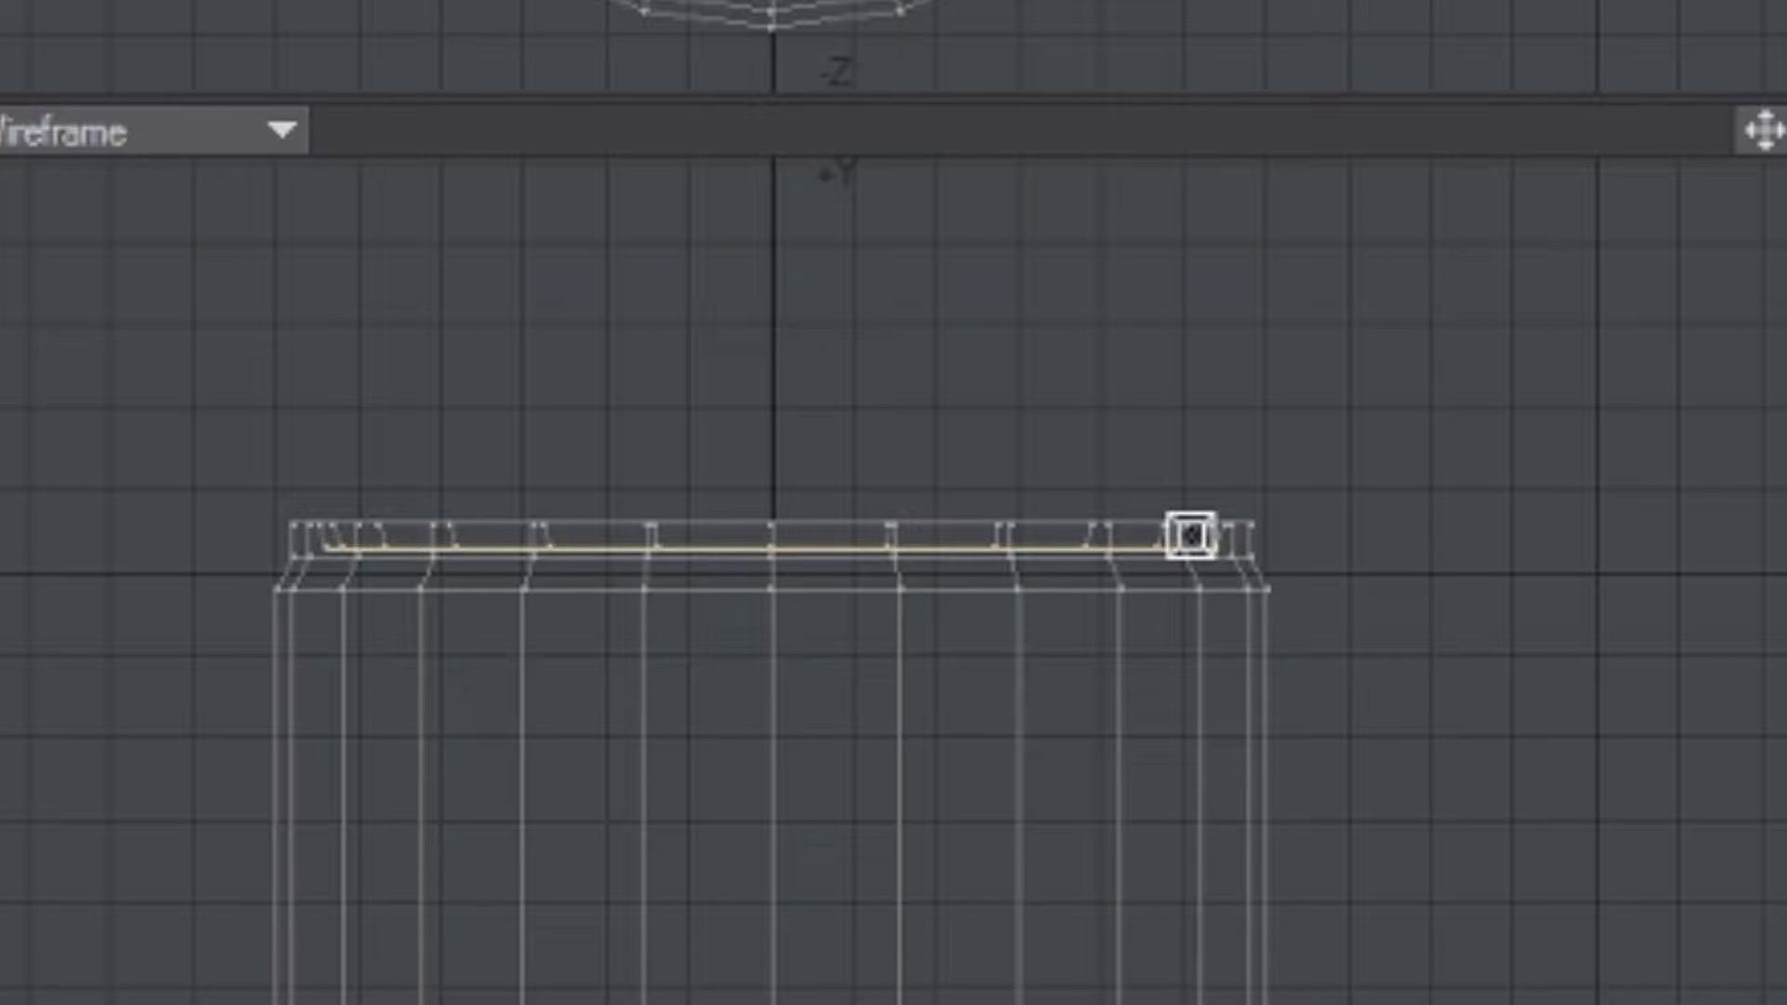
left_click_drag(1191, 535, 878, 466)
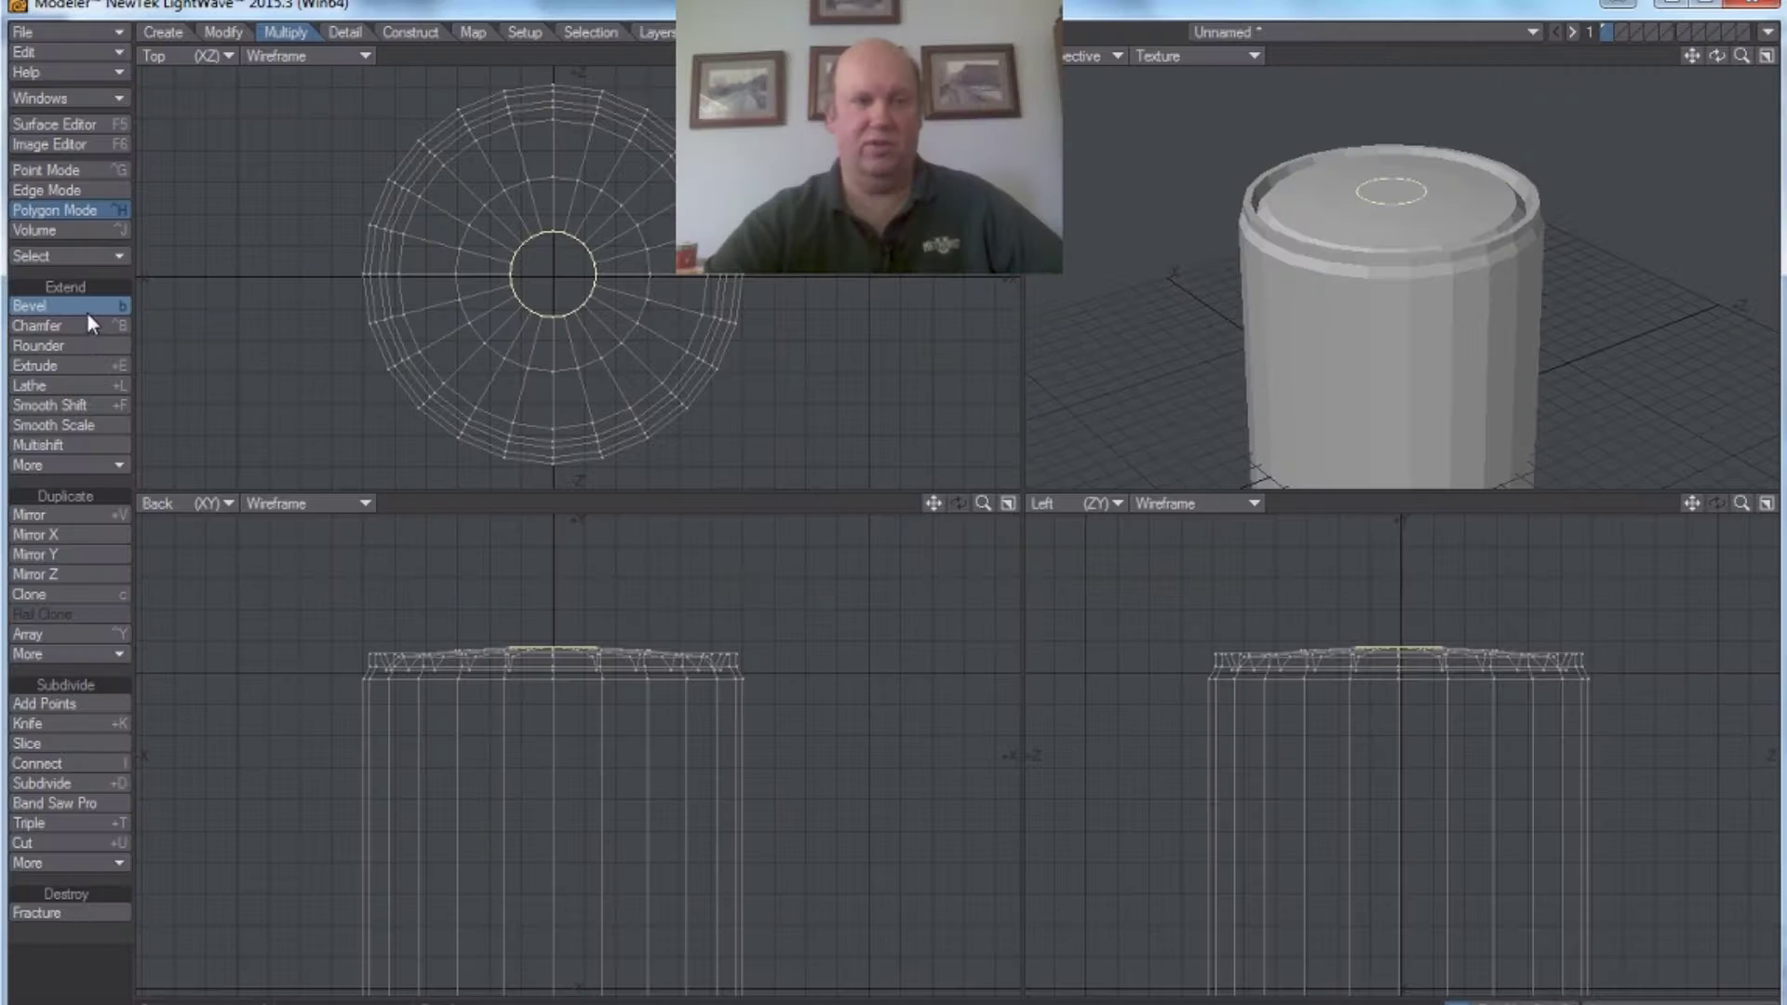
left_click(84, 308)
mouse_move(428, 307)
right_mouse_down()
mouse_move(537, 362)
mouse_move(632, 327)
mouse_move(607, 237)
mouse_move(501, 213)
mouse_move(458, 311)
right_mouse_up()
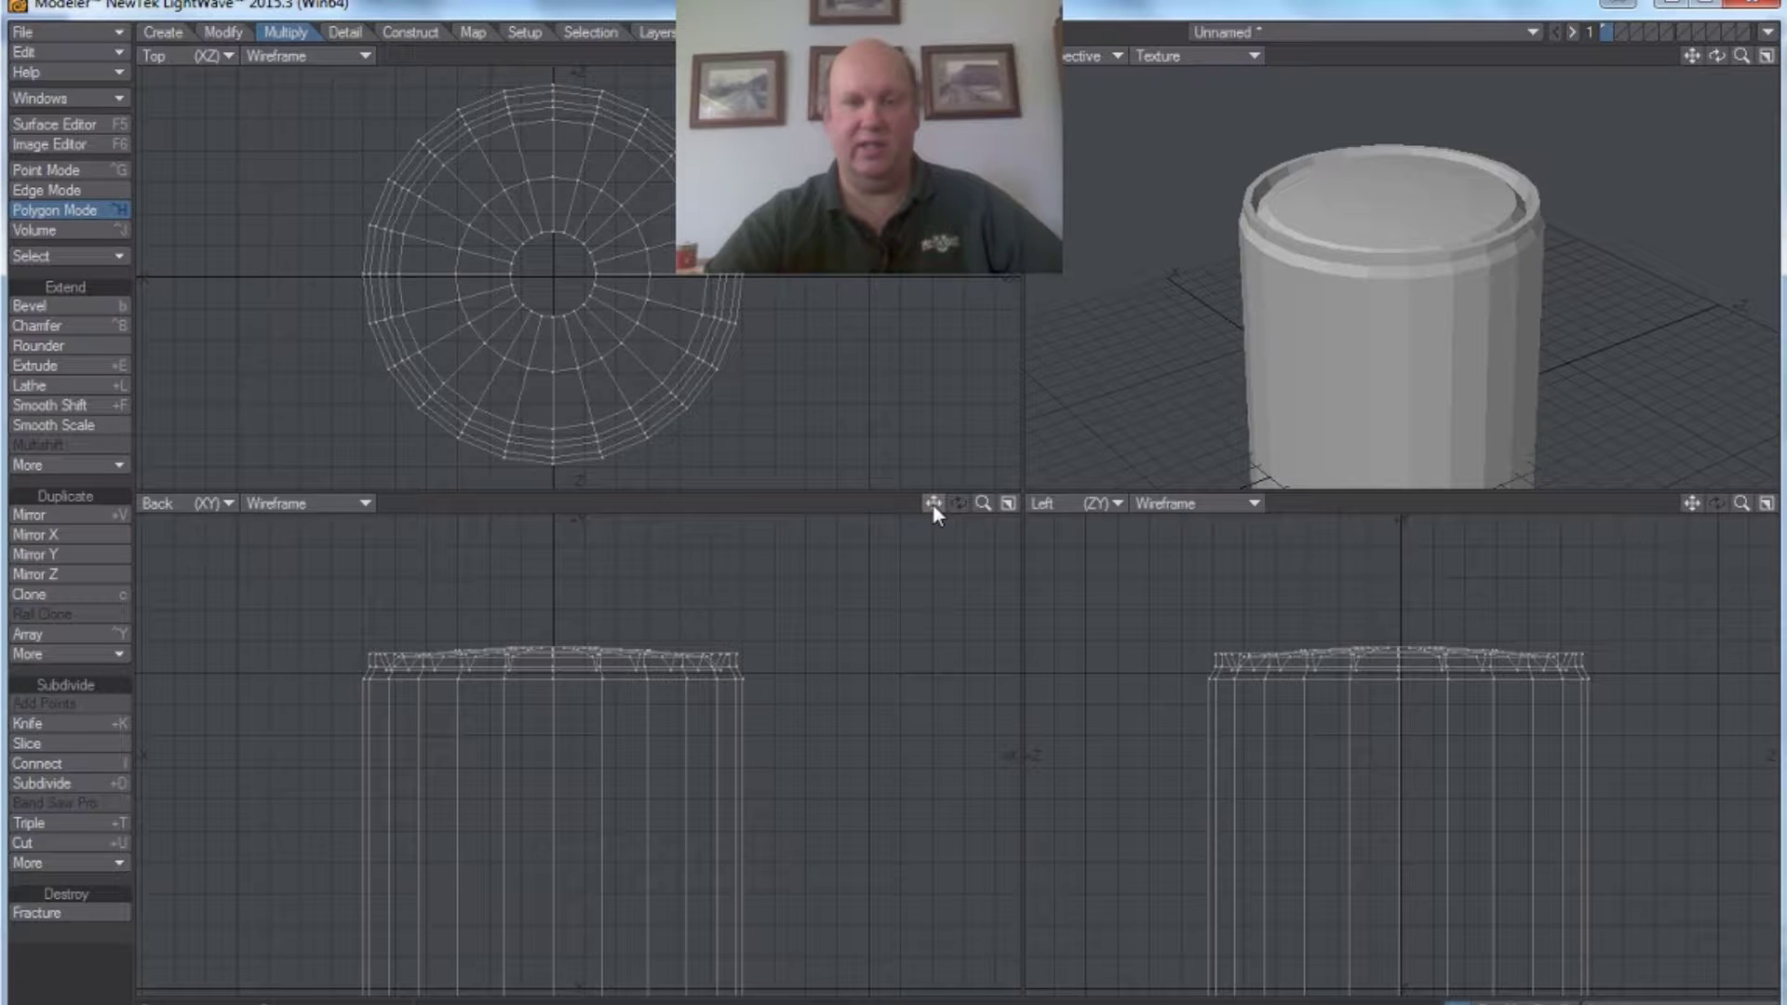
- Select only the cylinder's bottom cap polygon and bevel it slightly down and inward to form a tapered edge
left_click_drag(932, 505, 968, 56)
mouse_move(291, 734)
right_mouse_down()
mouse_move(794, 652)
mouse_move(670, 846)
mouse_move(293, 735)
right_mouse_up()
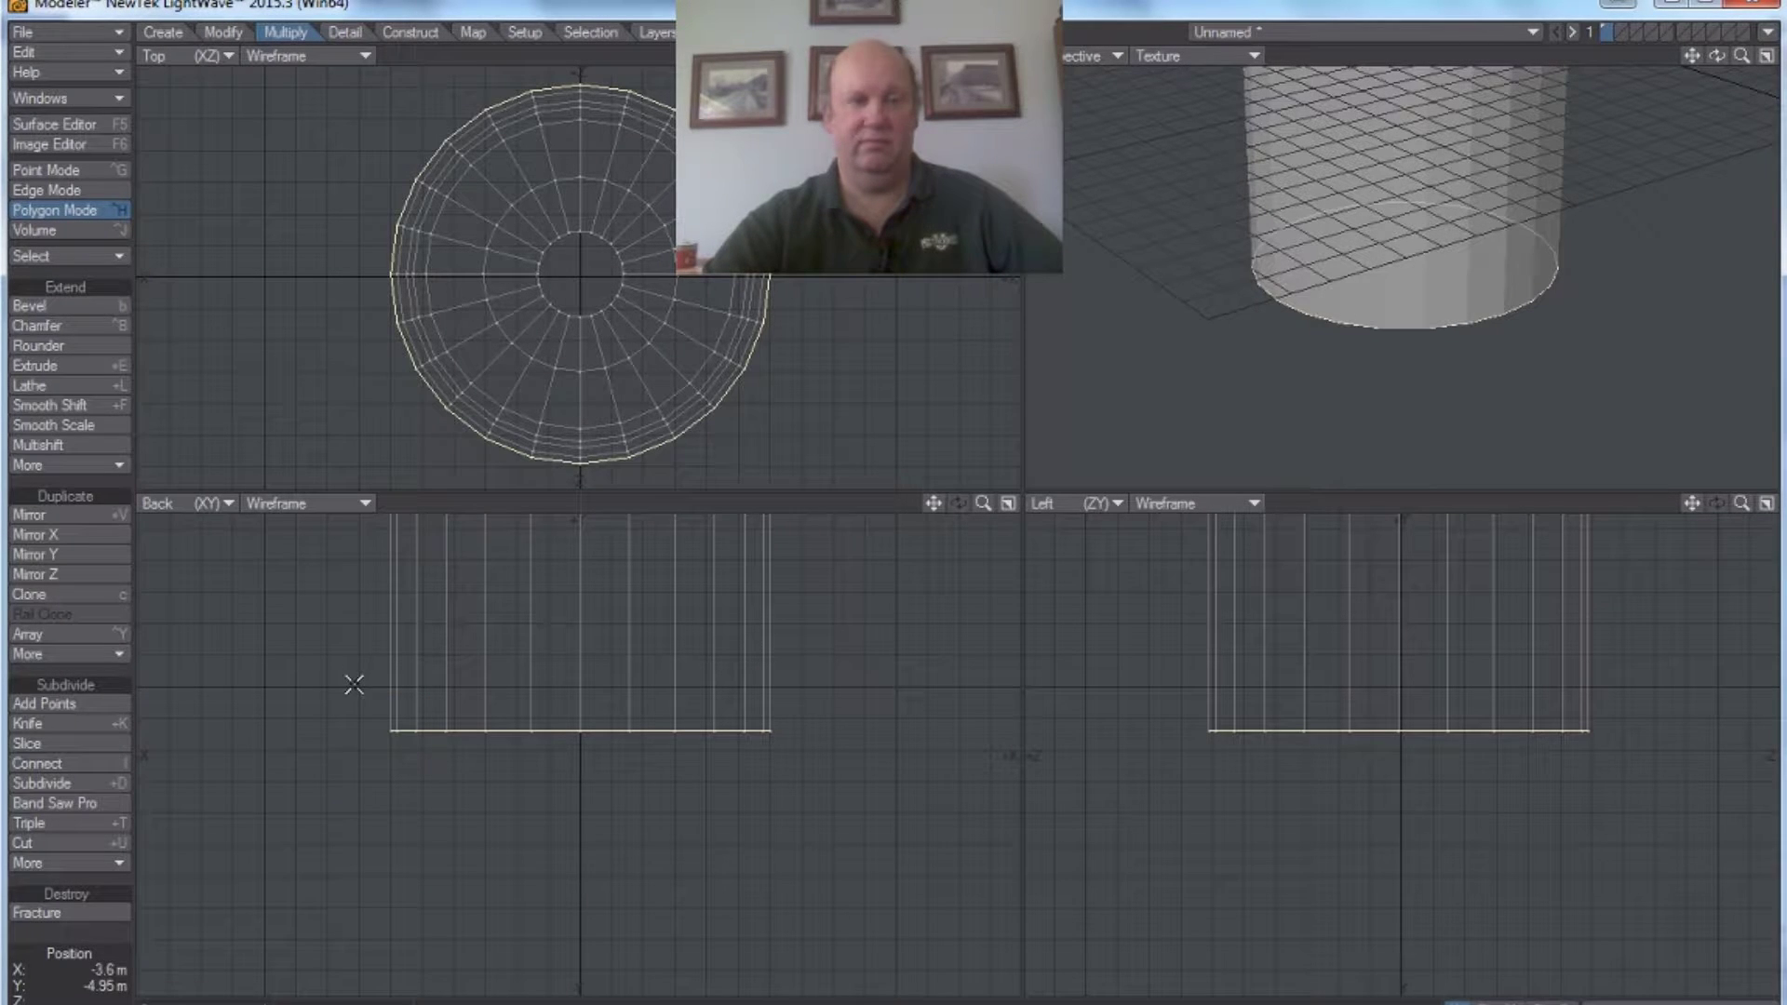
left_click(88, 303)
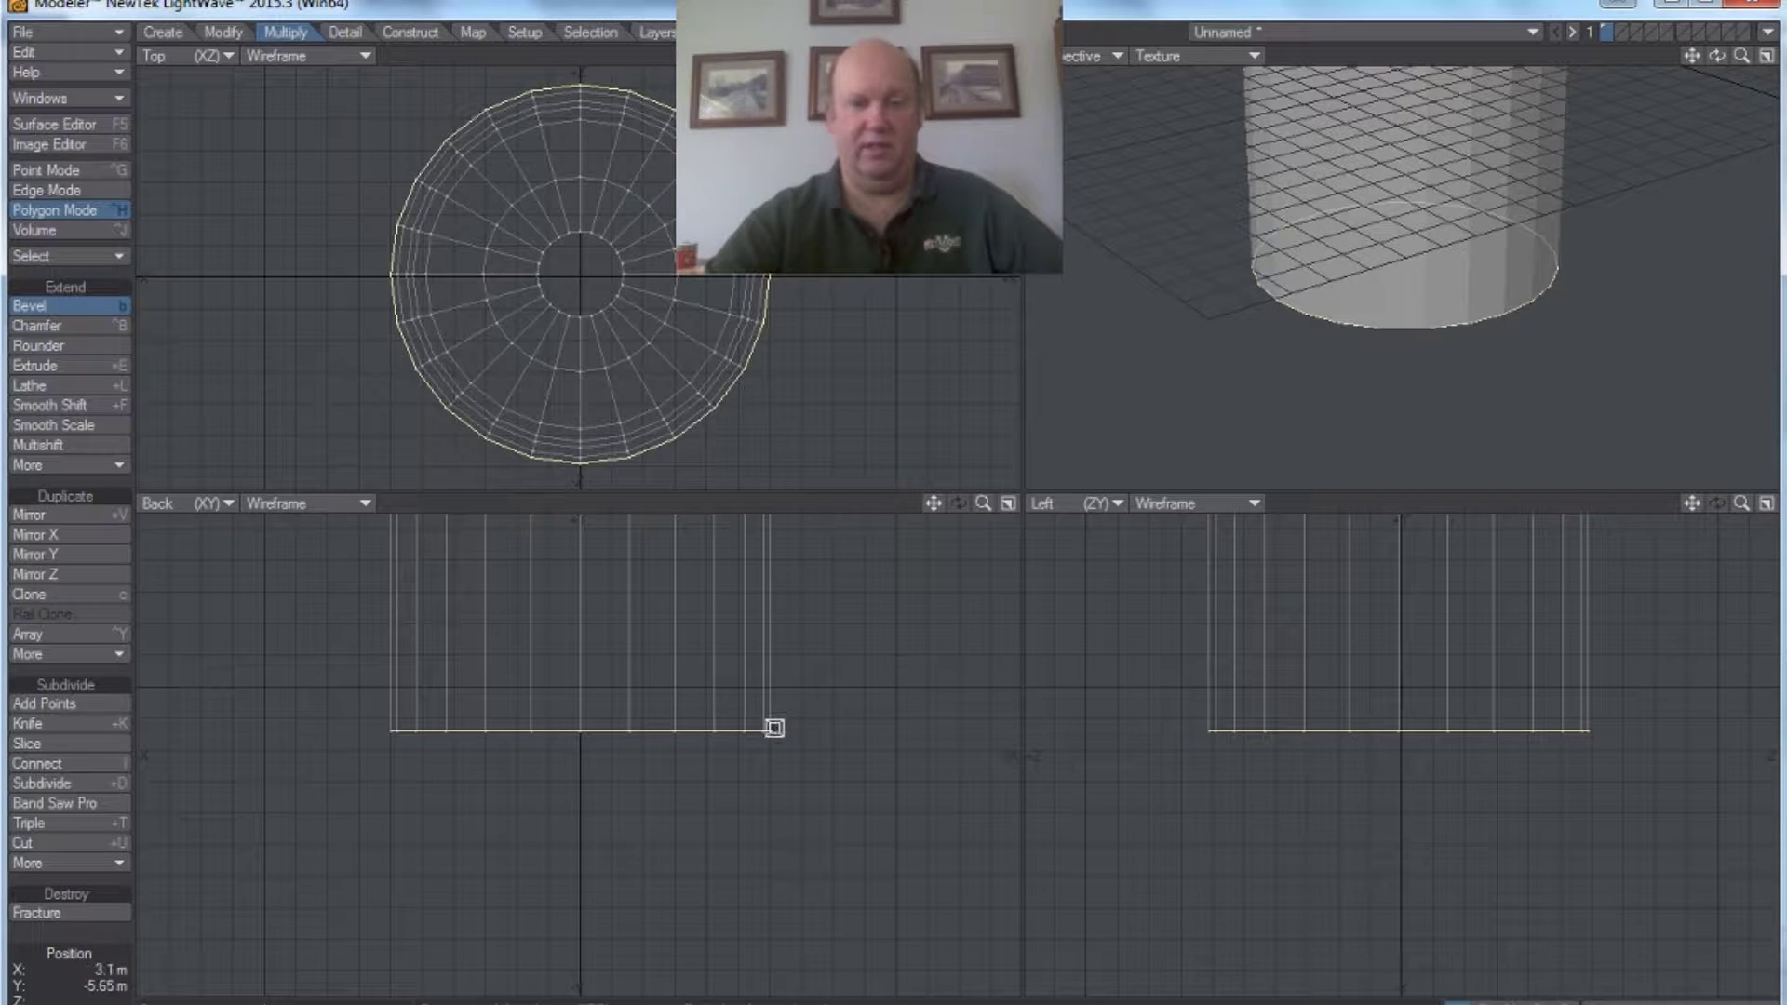
mouse_move(770, 729)
left_mouse_down()
mouse_move(772, 703)
mouse_move(762, 715)
left_mouse_up()
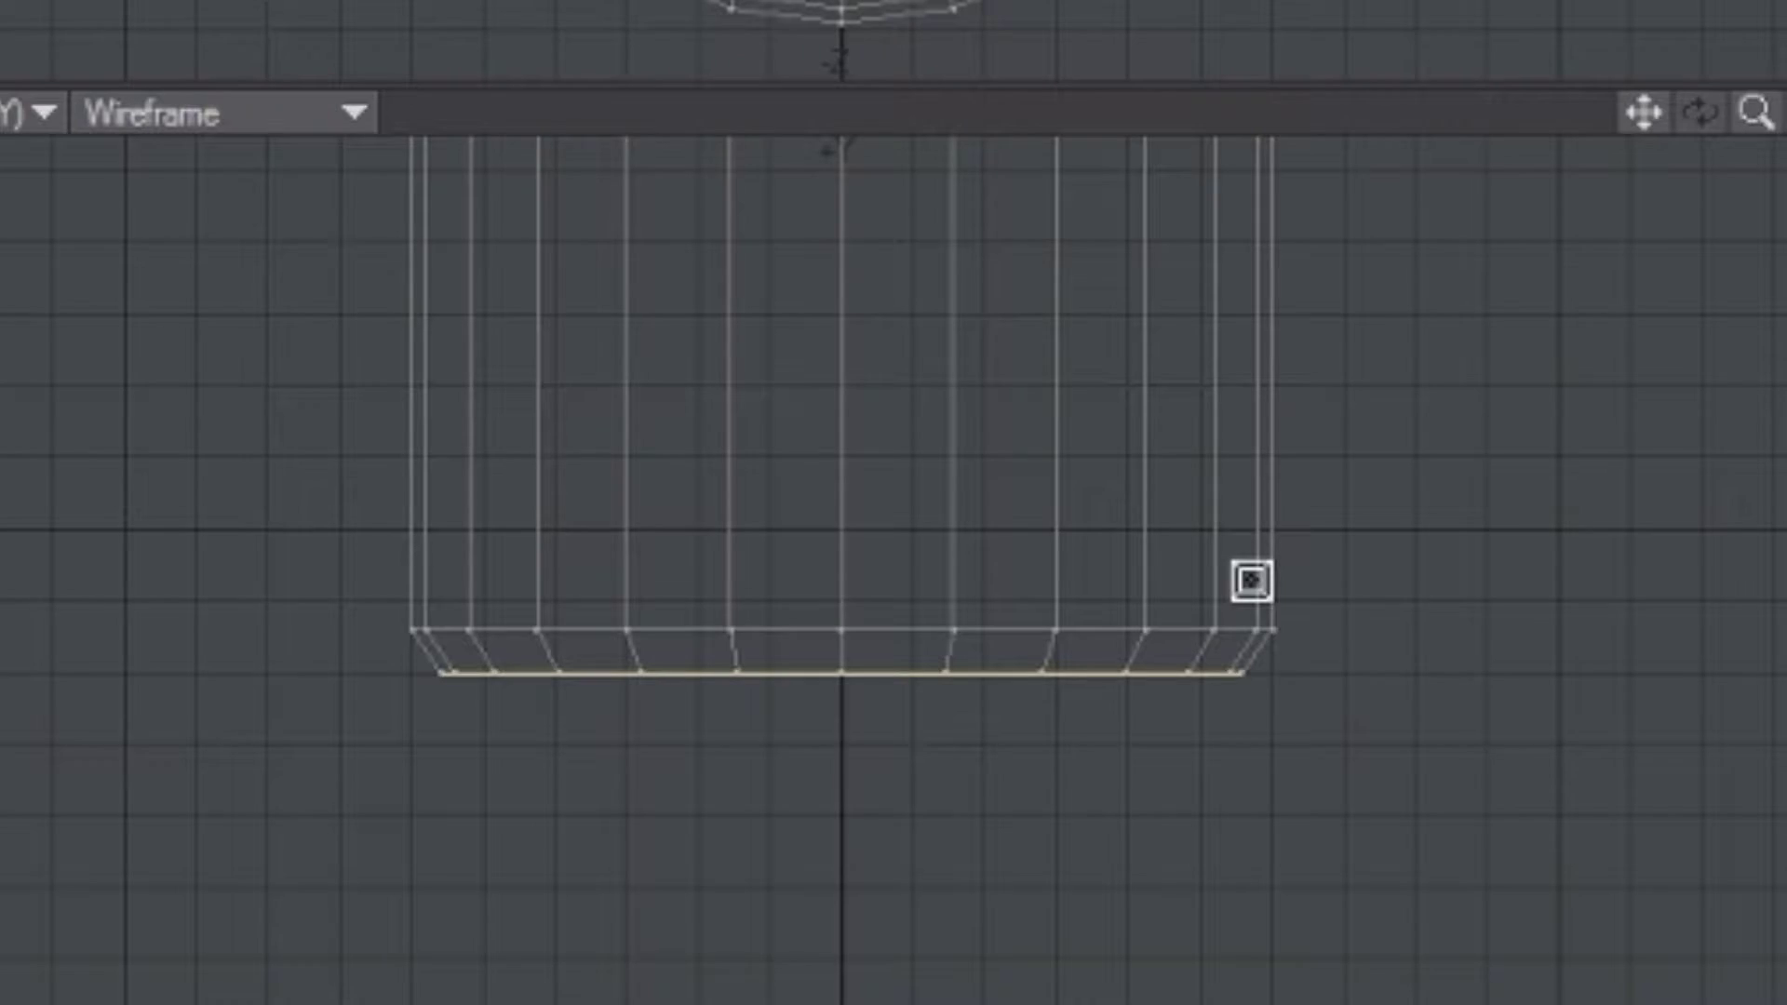
- Bevel the bottom cap inward into a flat ring, recess its centre upward into a concave dome, and clear the selection
left_click_drag(1251, 580, 1003, 677)
left_click_drag(994, 673, 974, 659)
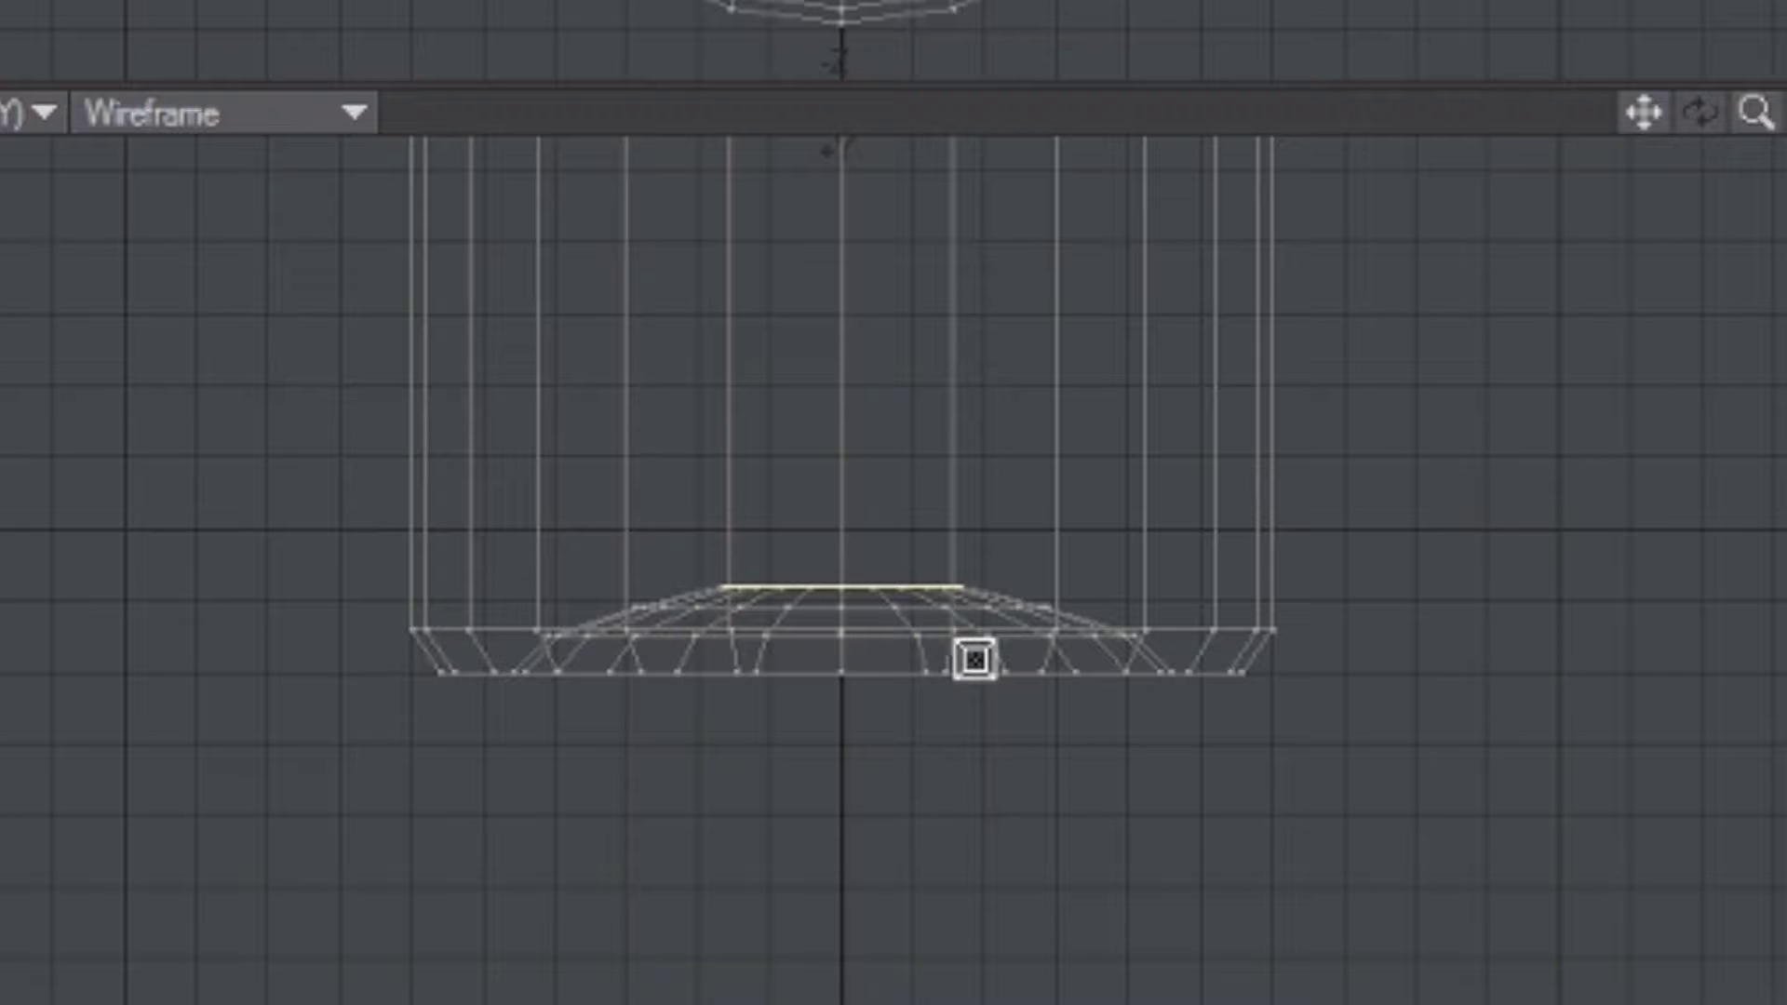
left_click_drag(974, 659, 916, 671)
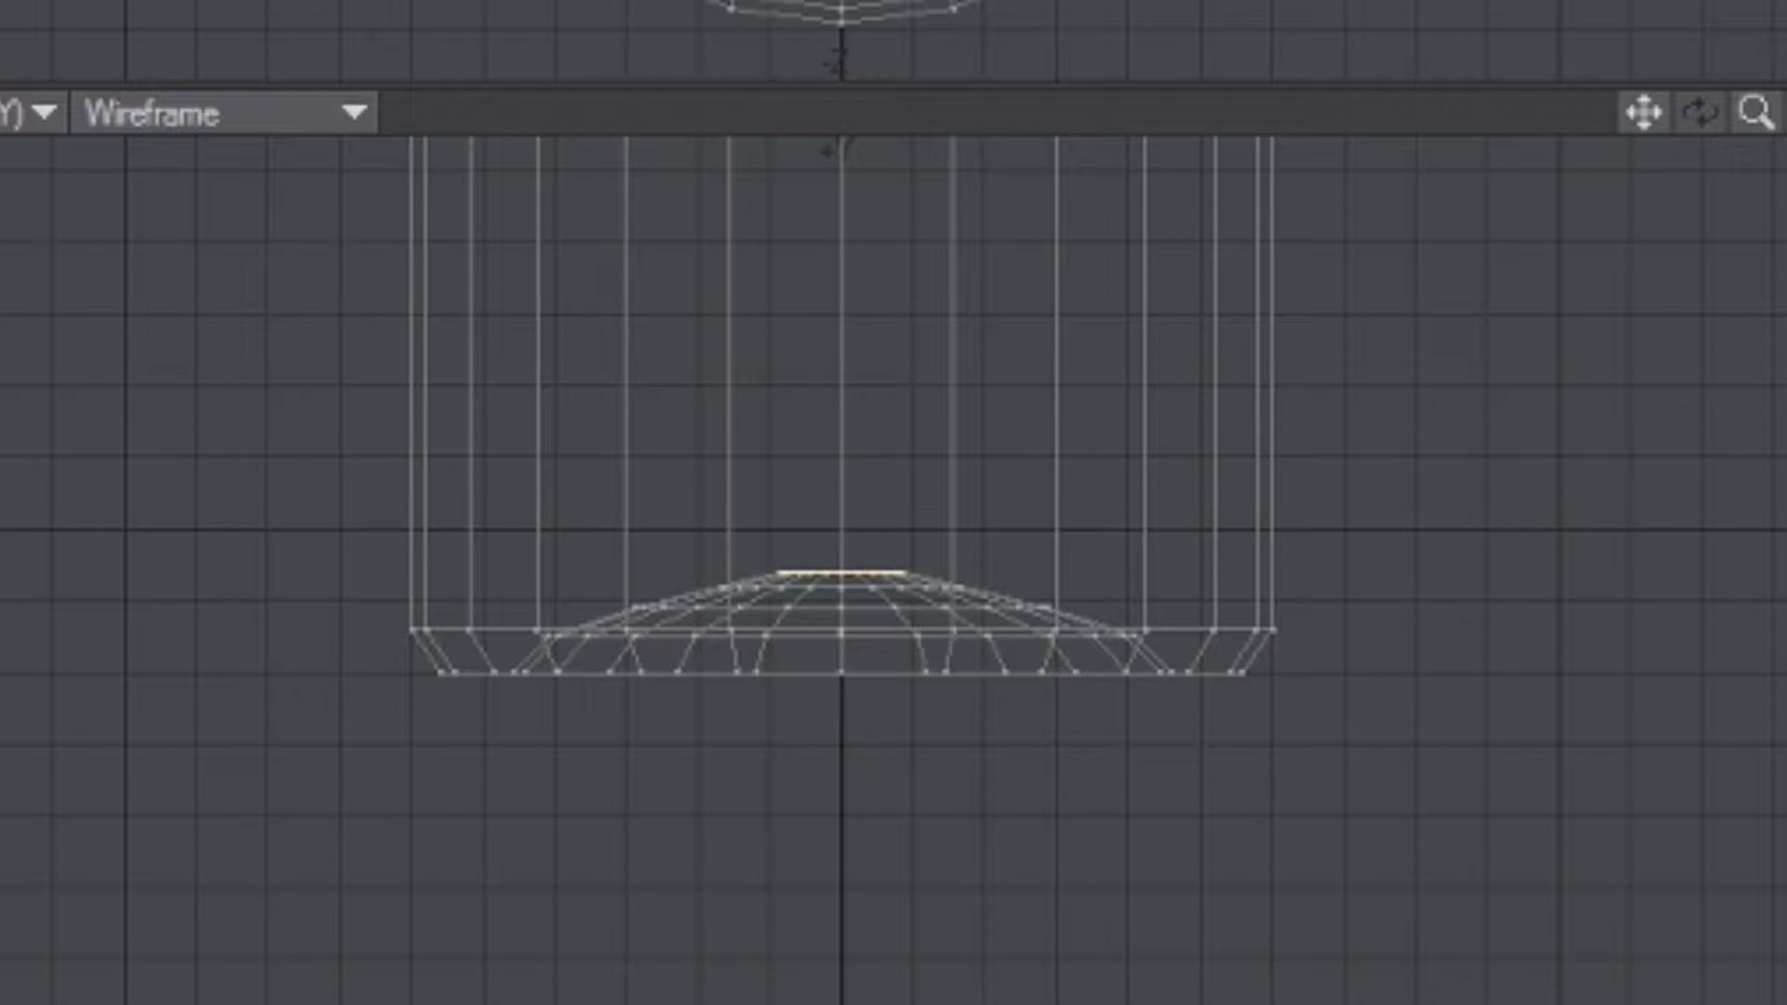
key("slash")
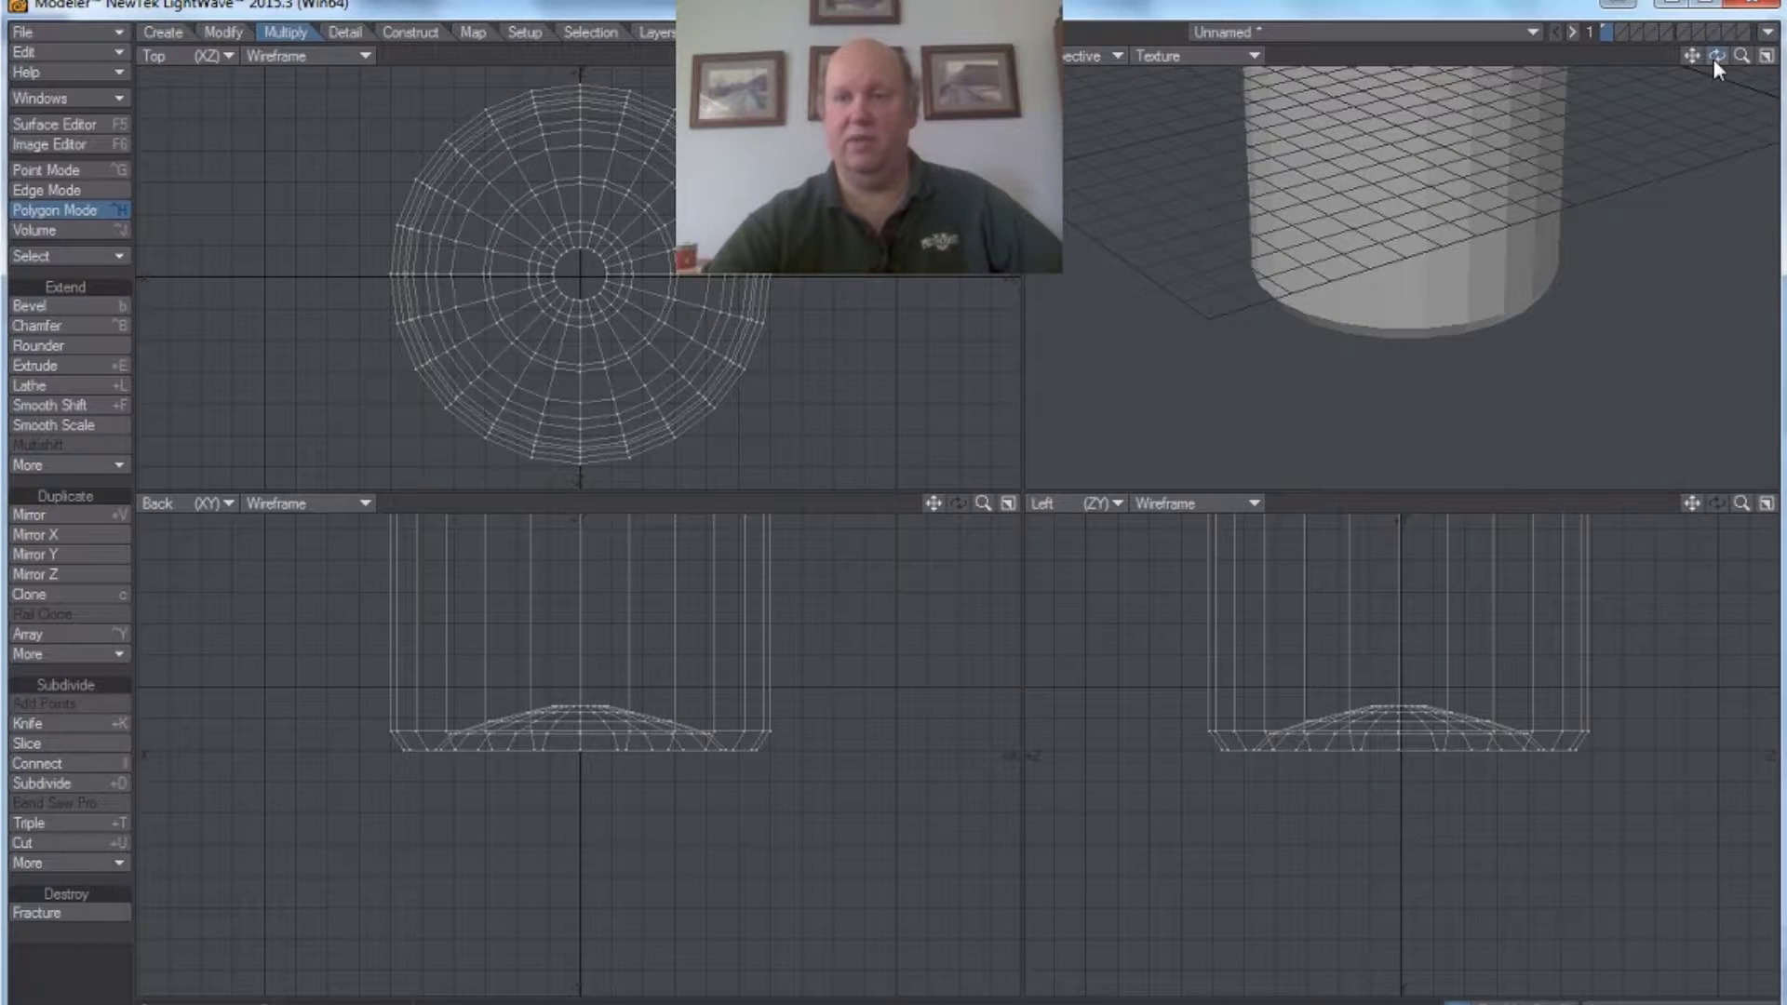
- Switch the Top viewport to the UV Texture view and fit the whole UV square in it
left_click_drag(1712, 57, 1647, 112)
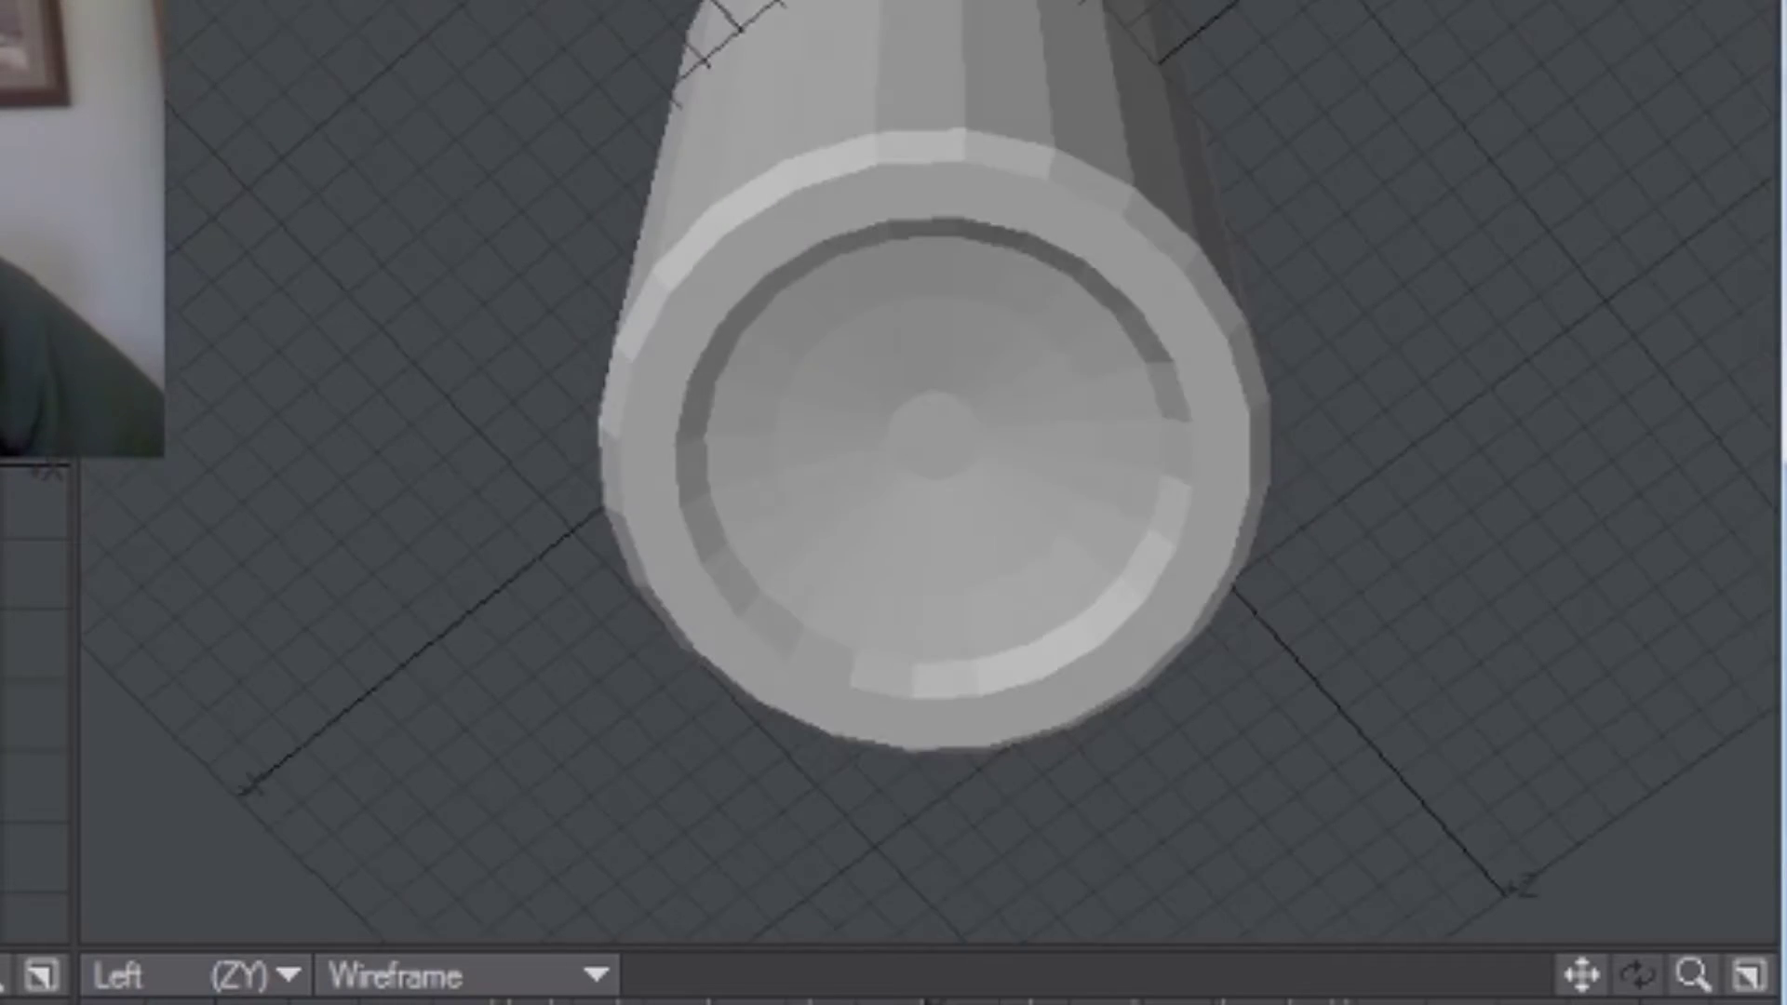
mouse_move(1638, 4)
left_mouse_down()
mouse_move(1642, 22)
mouse_move(1643, 8)
left_mouse_up()
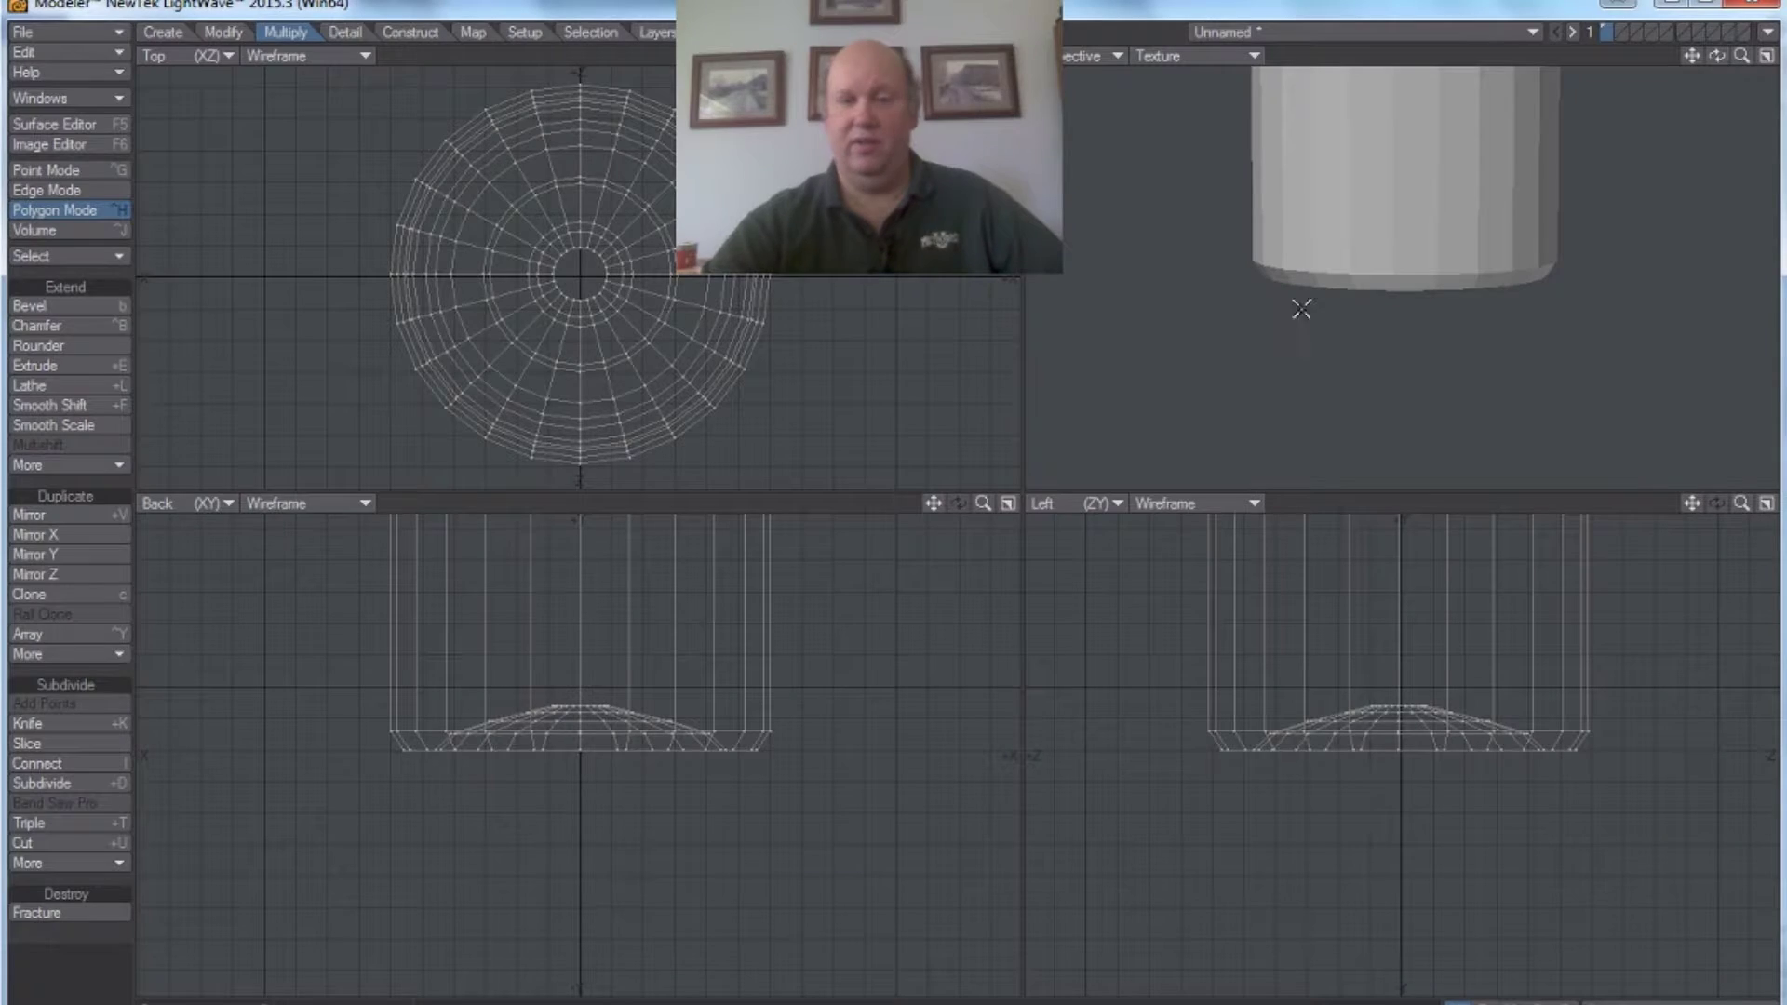
scroll(941, 533, "down", 5)
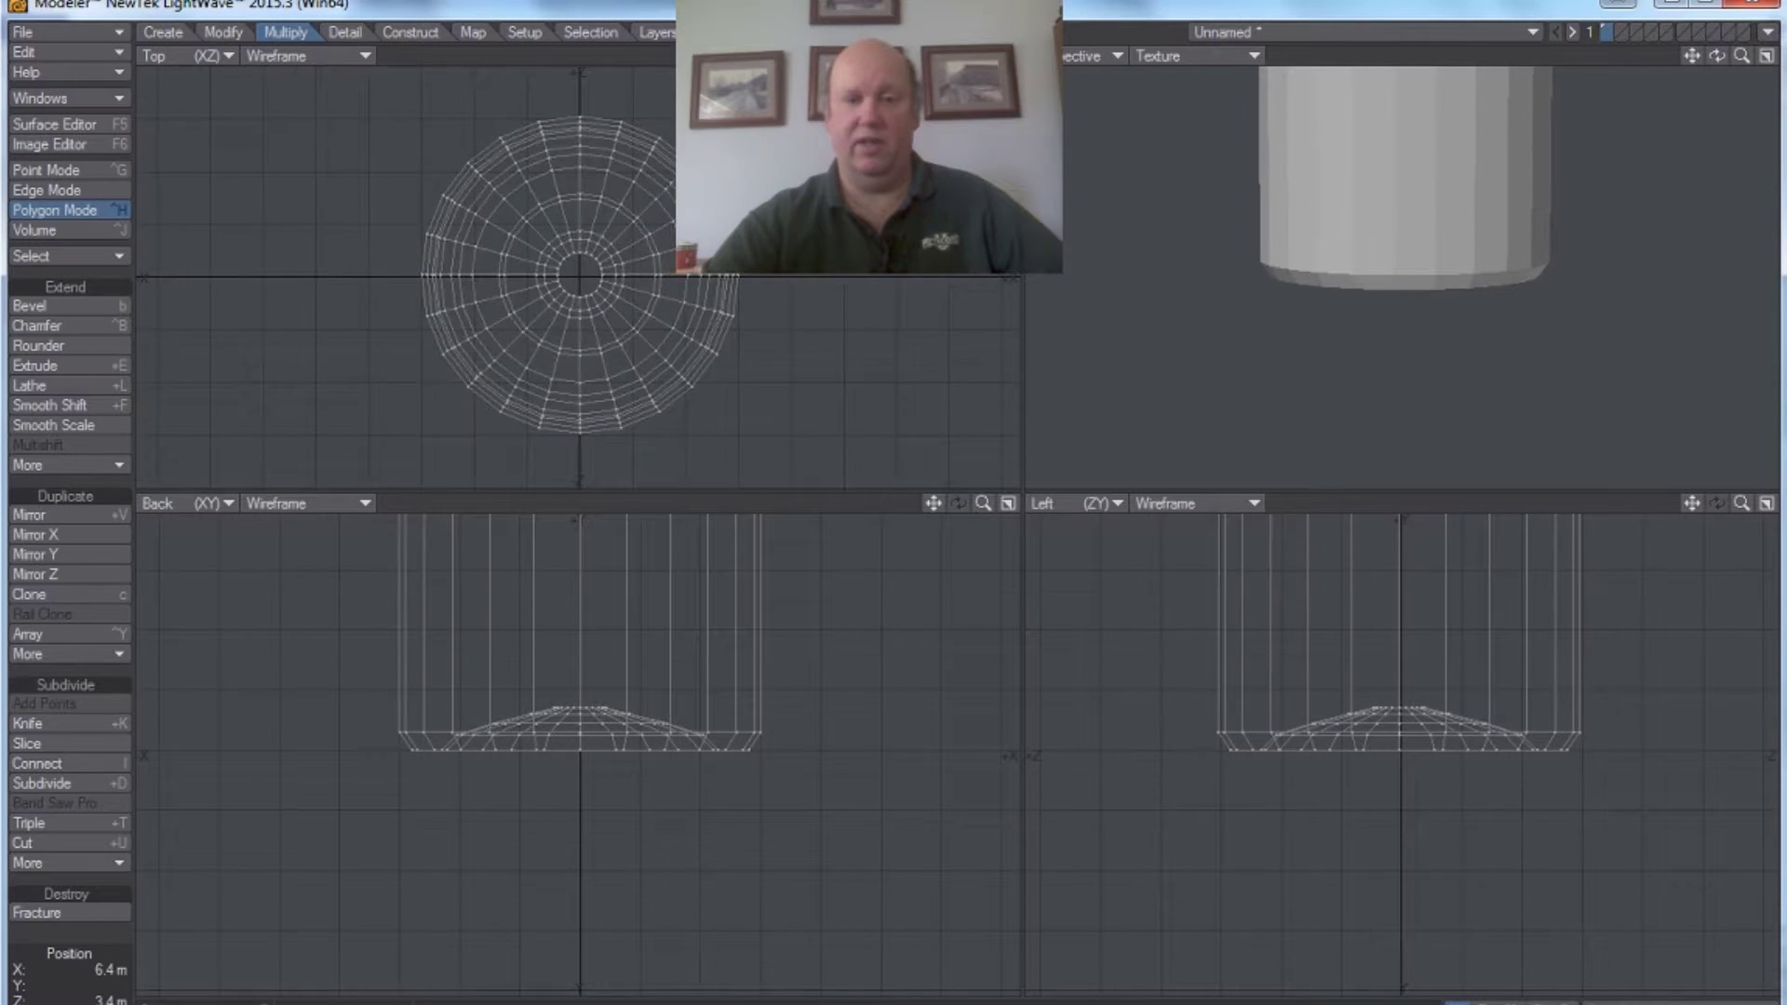
left_click_drag(933, 503, 942, 693)
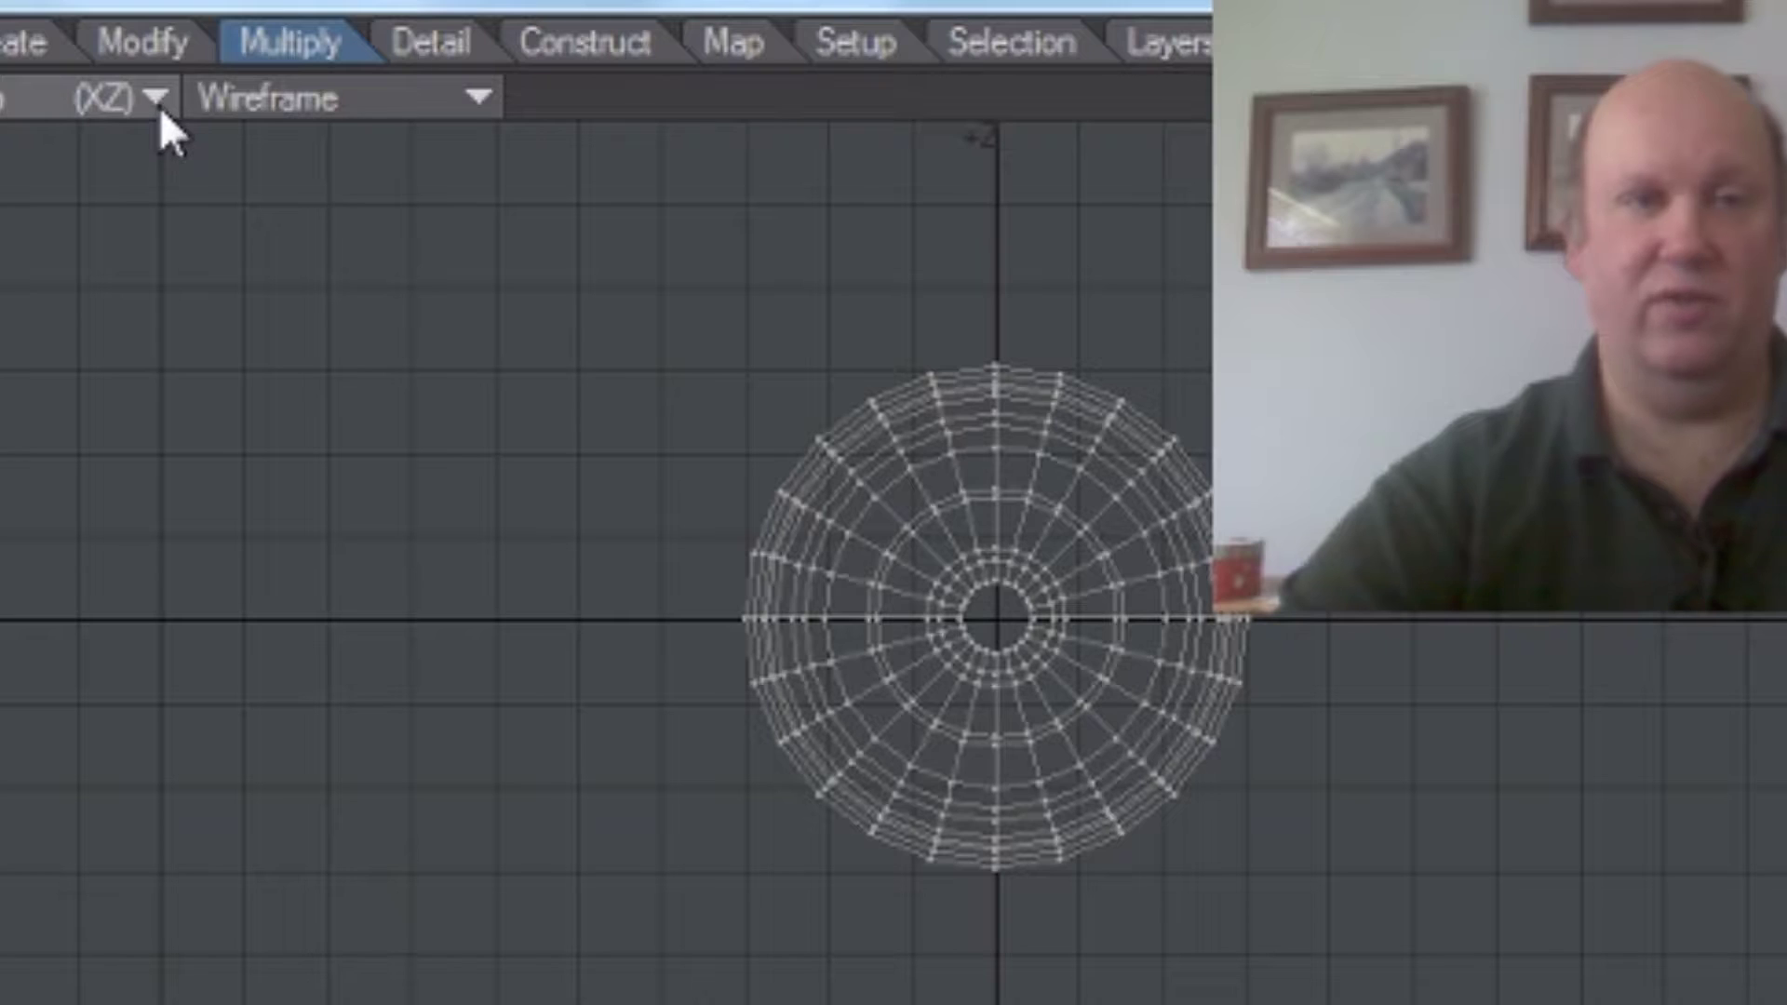
left_click(156, 101)
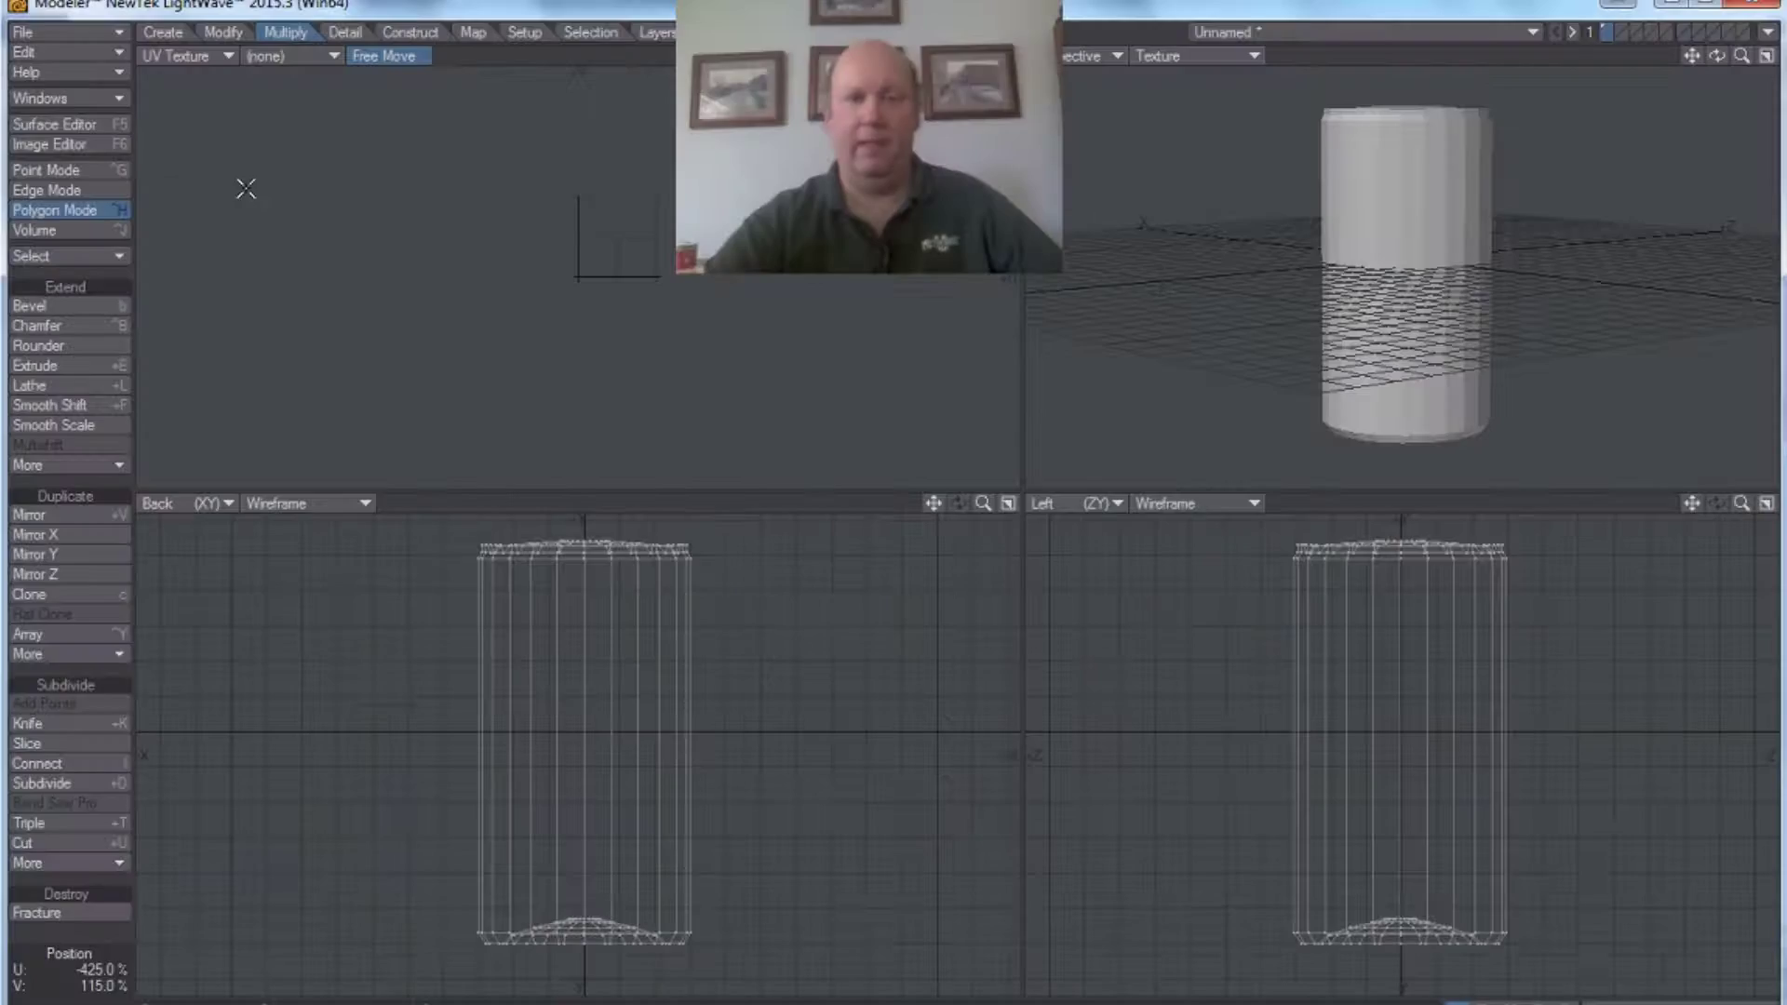
left_click(197, 411)
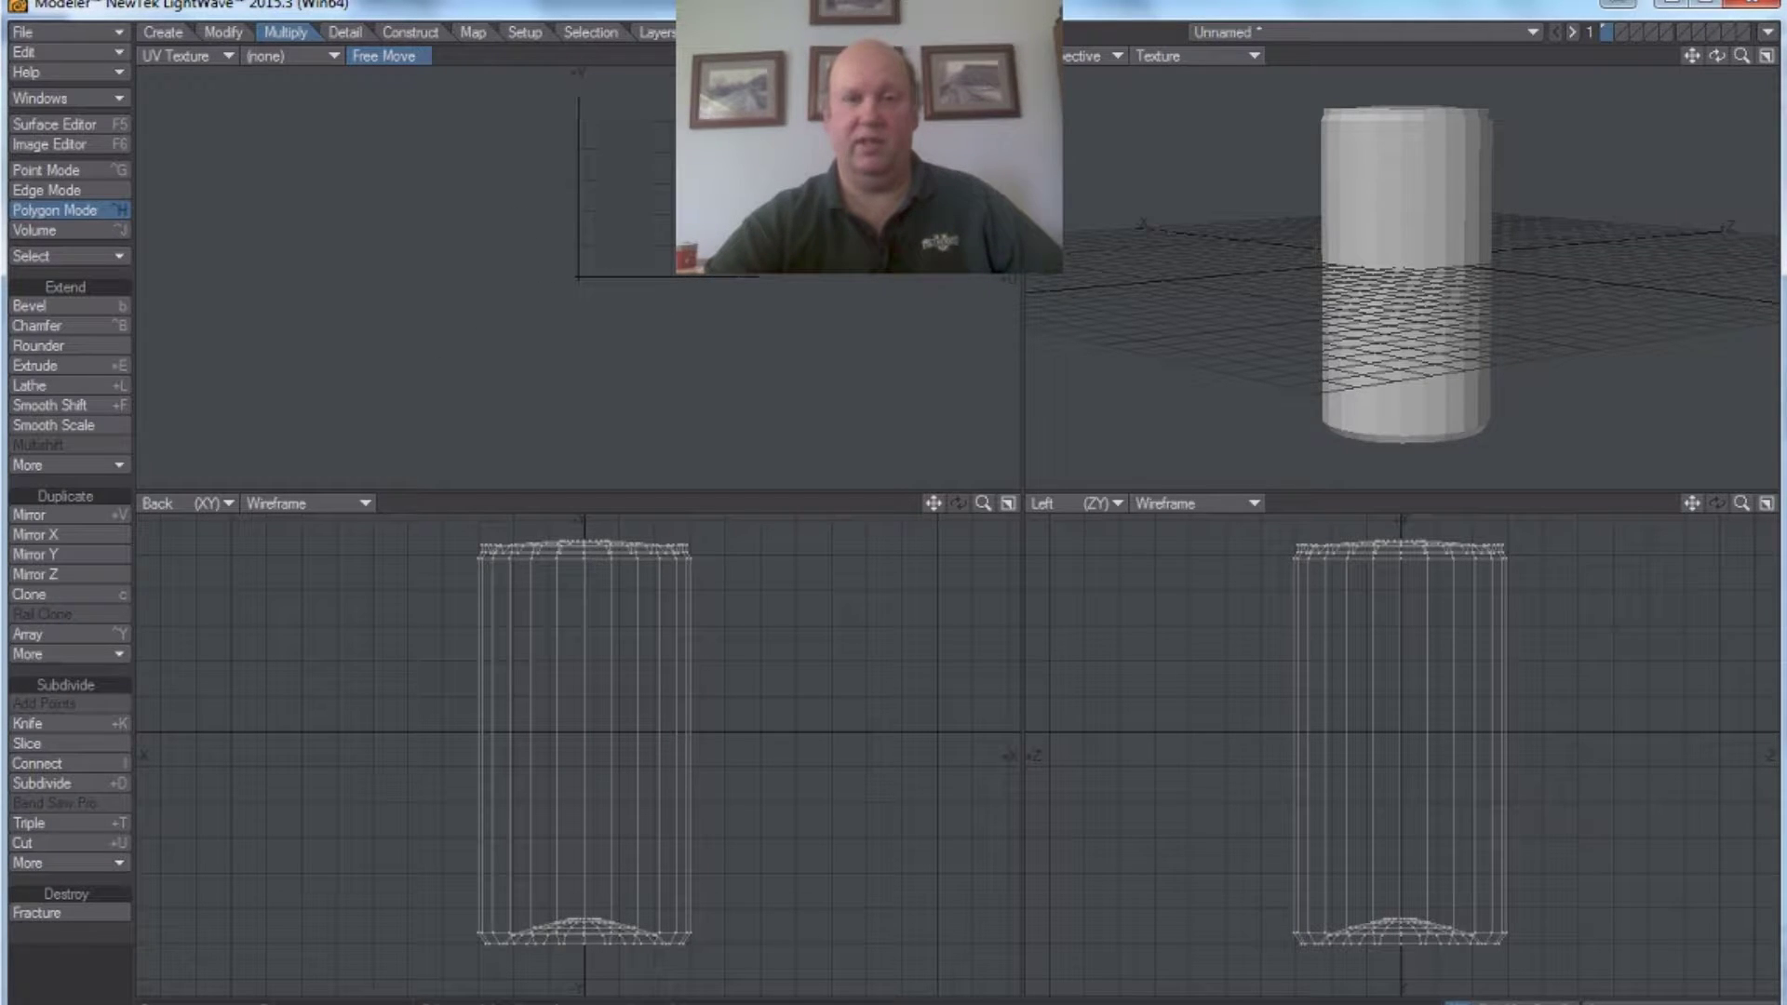
left_click_drag(703, 175, 569, 292, "alt")
scroll(585, 272, "up", 3)
scroll(584, 268, "up", 1)
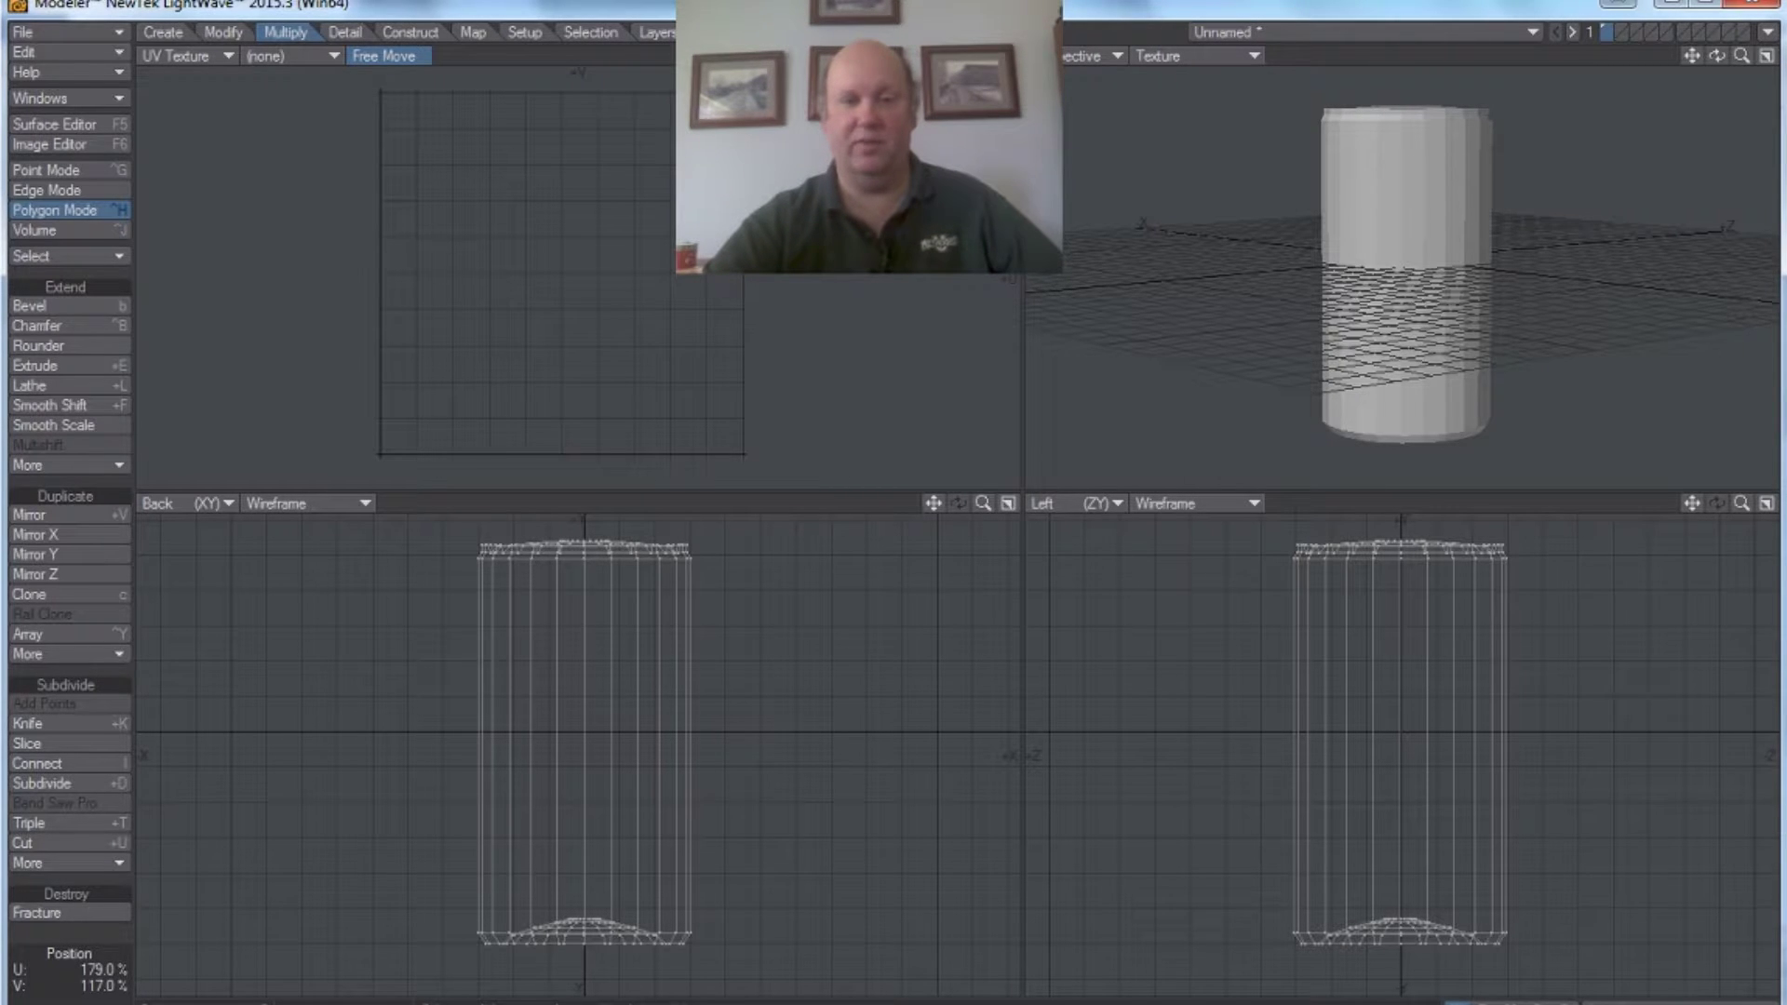
- Select all polygons of the can's beveled top and bottom caps, leaving the side polygons unselected
left_click_drag(932, 503, 932, 549)
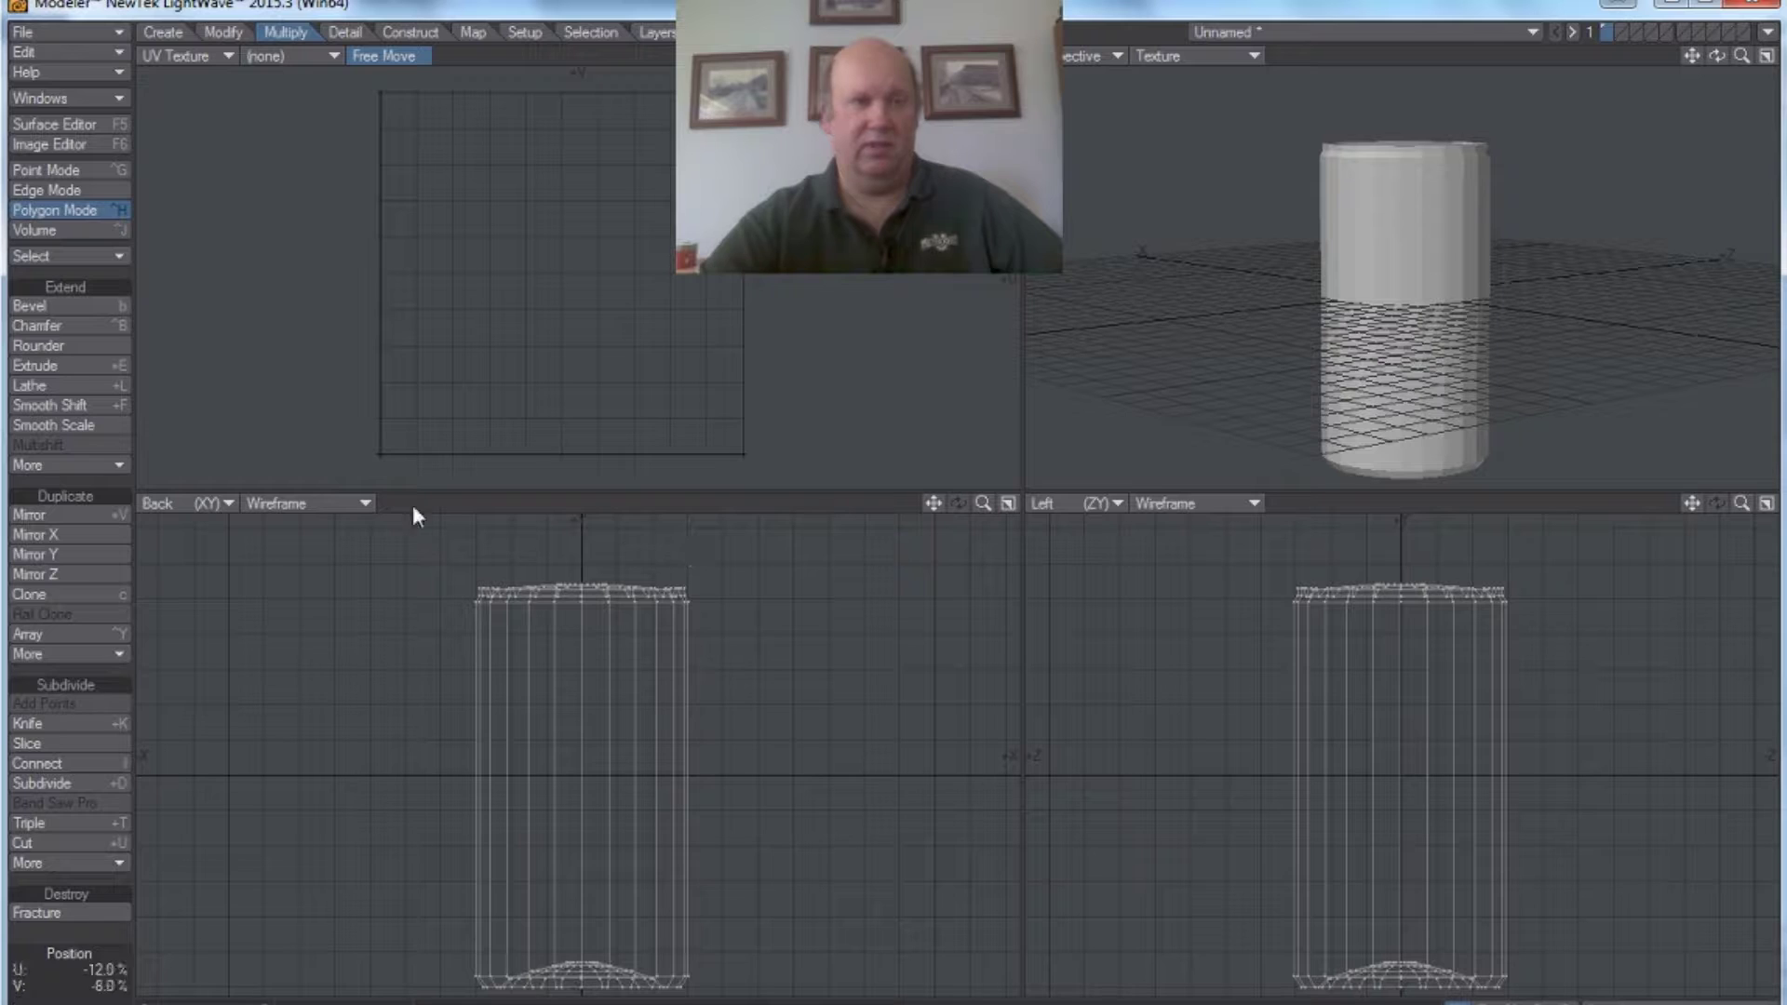
mouse_move(454, 557)
right_mouse_down()
mouse_move(648, 540)
mouse_move(739, 572)
mouse_move(731, 623)
mouse_move(605, 646)
mouse_move(457, 631)
mouse_move(412, 562)
right_mouse_up()
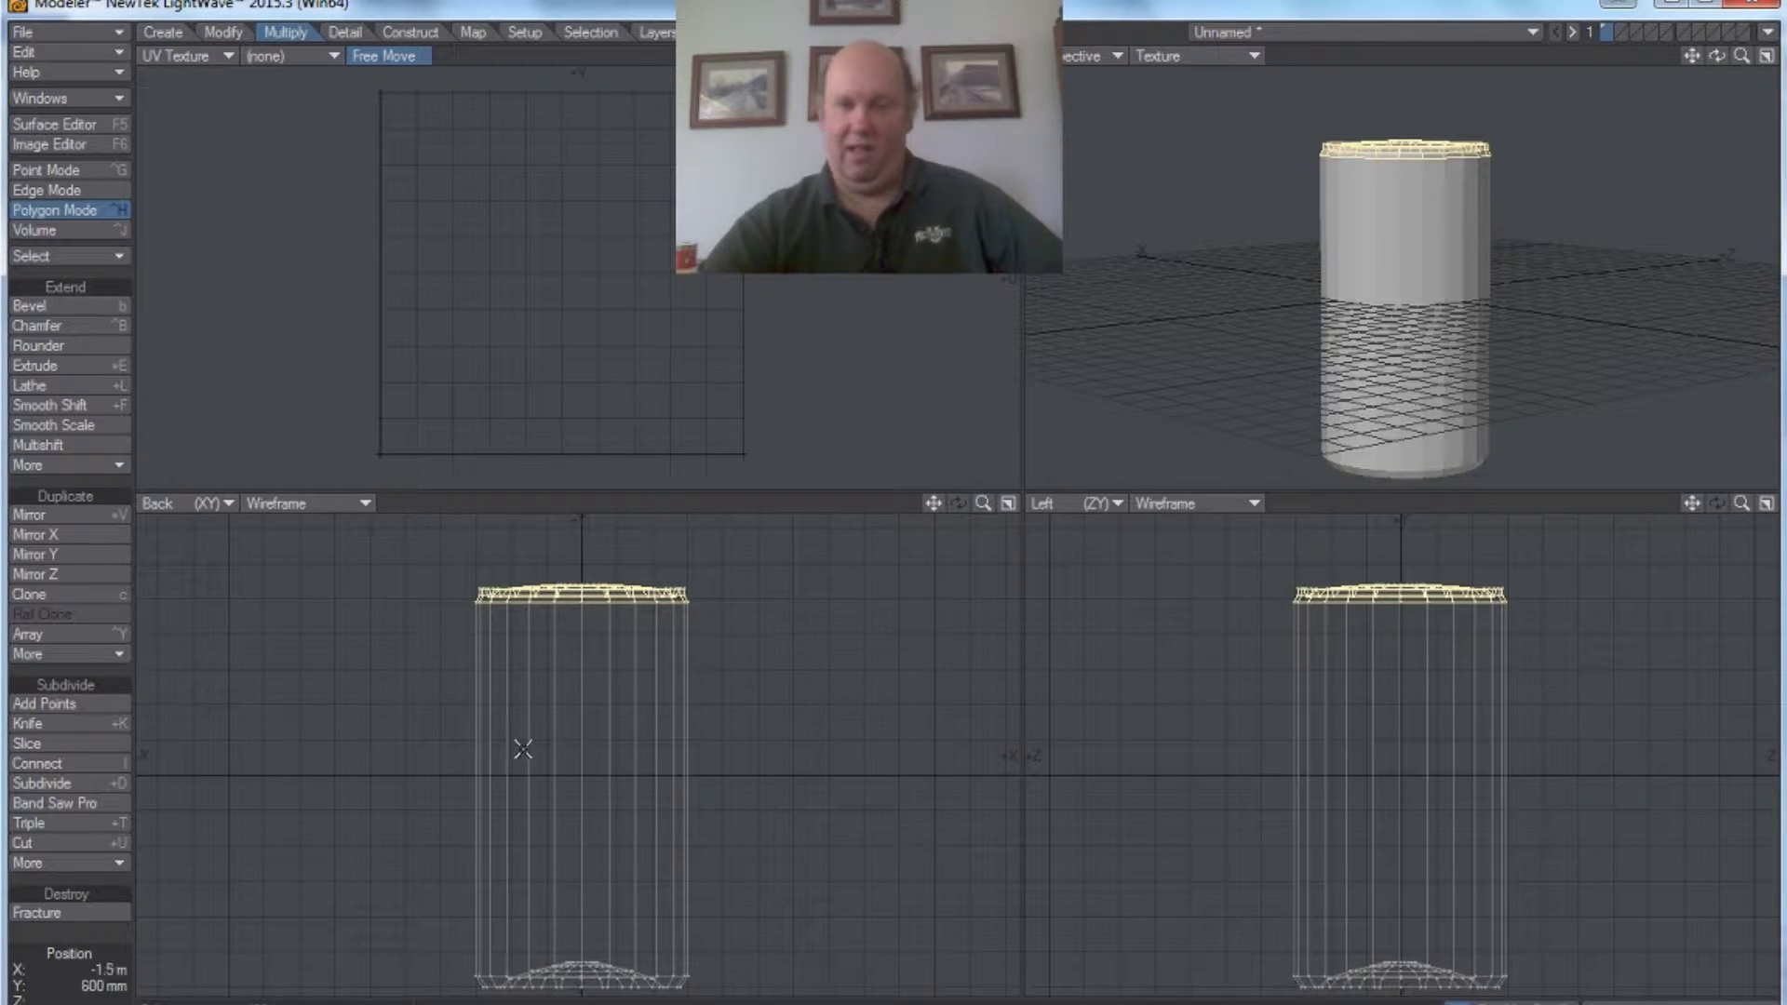
left_click_drag(932, 503, 934, 470)
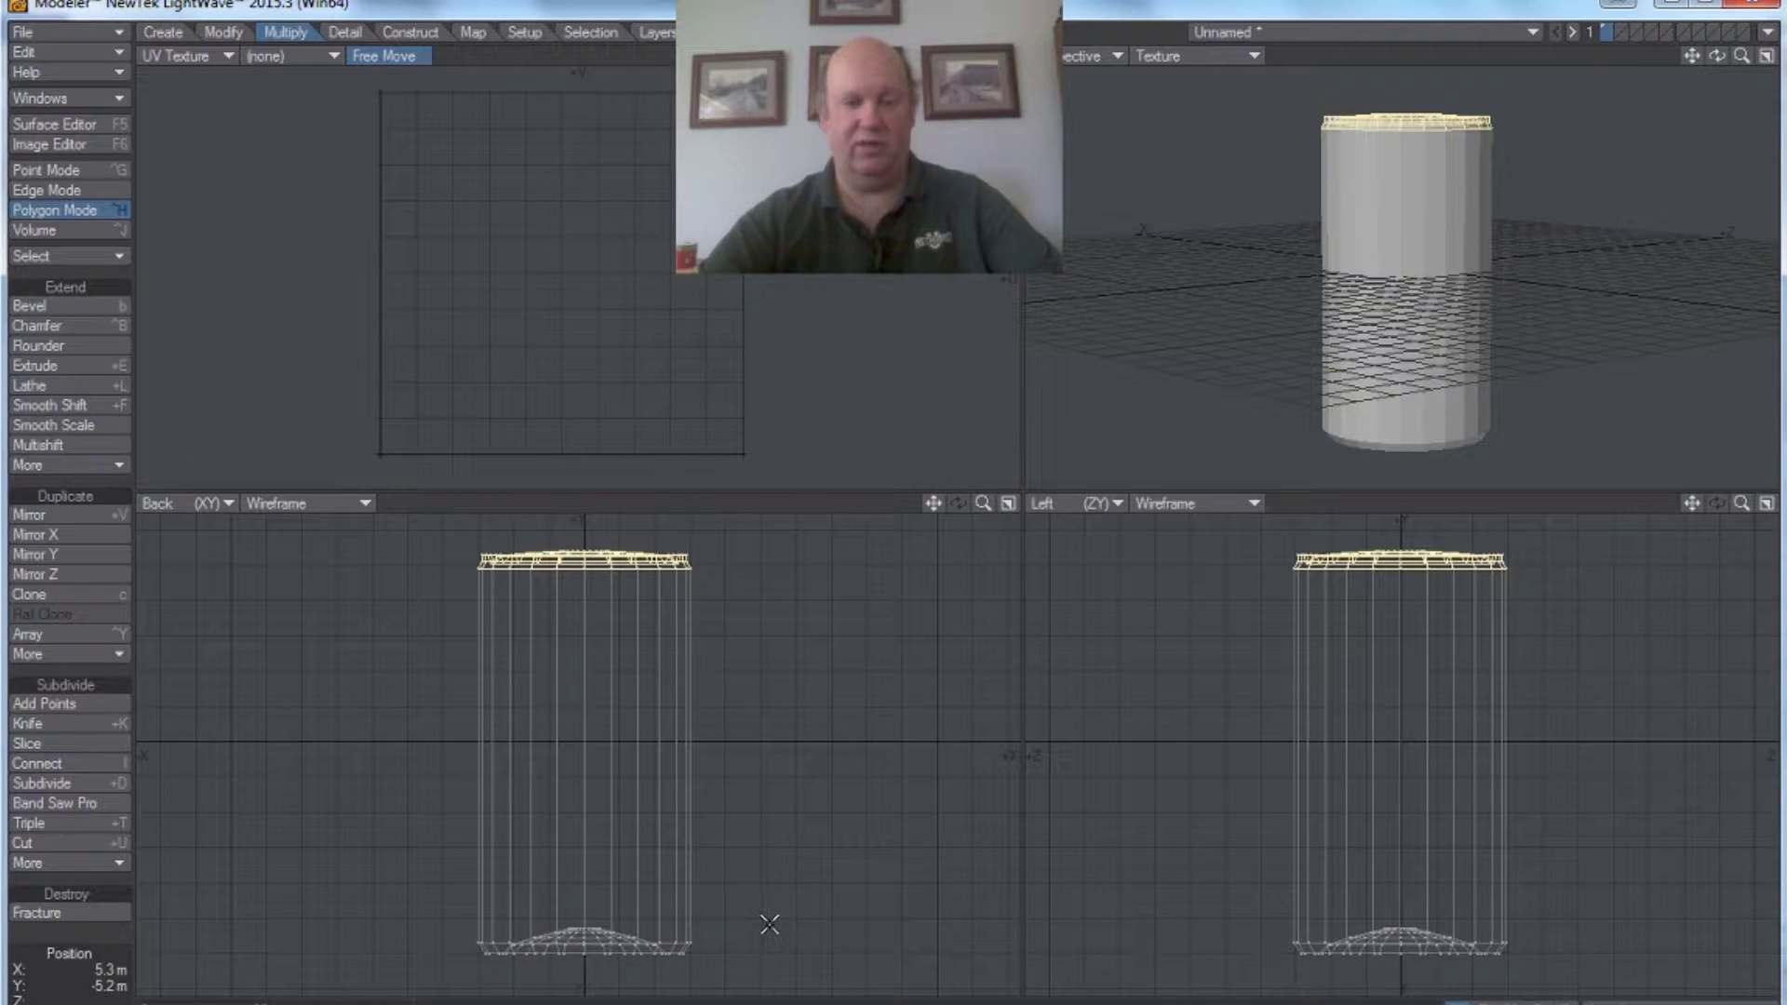
mouse_move(771, 929)
right_mouse_down()
mouse_move(661, 880)
mouse_move(499, 878)
mouse_move(418, 908)
right_mouse_up()
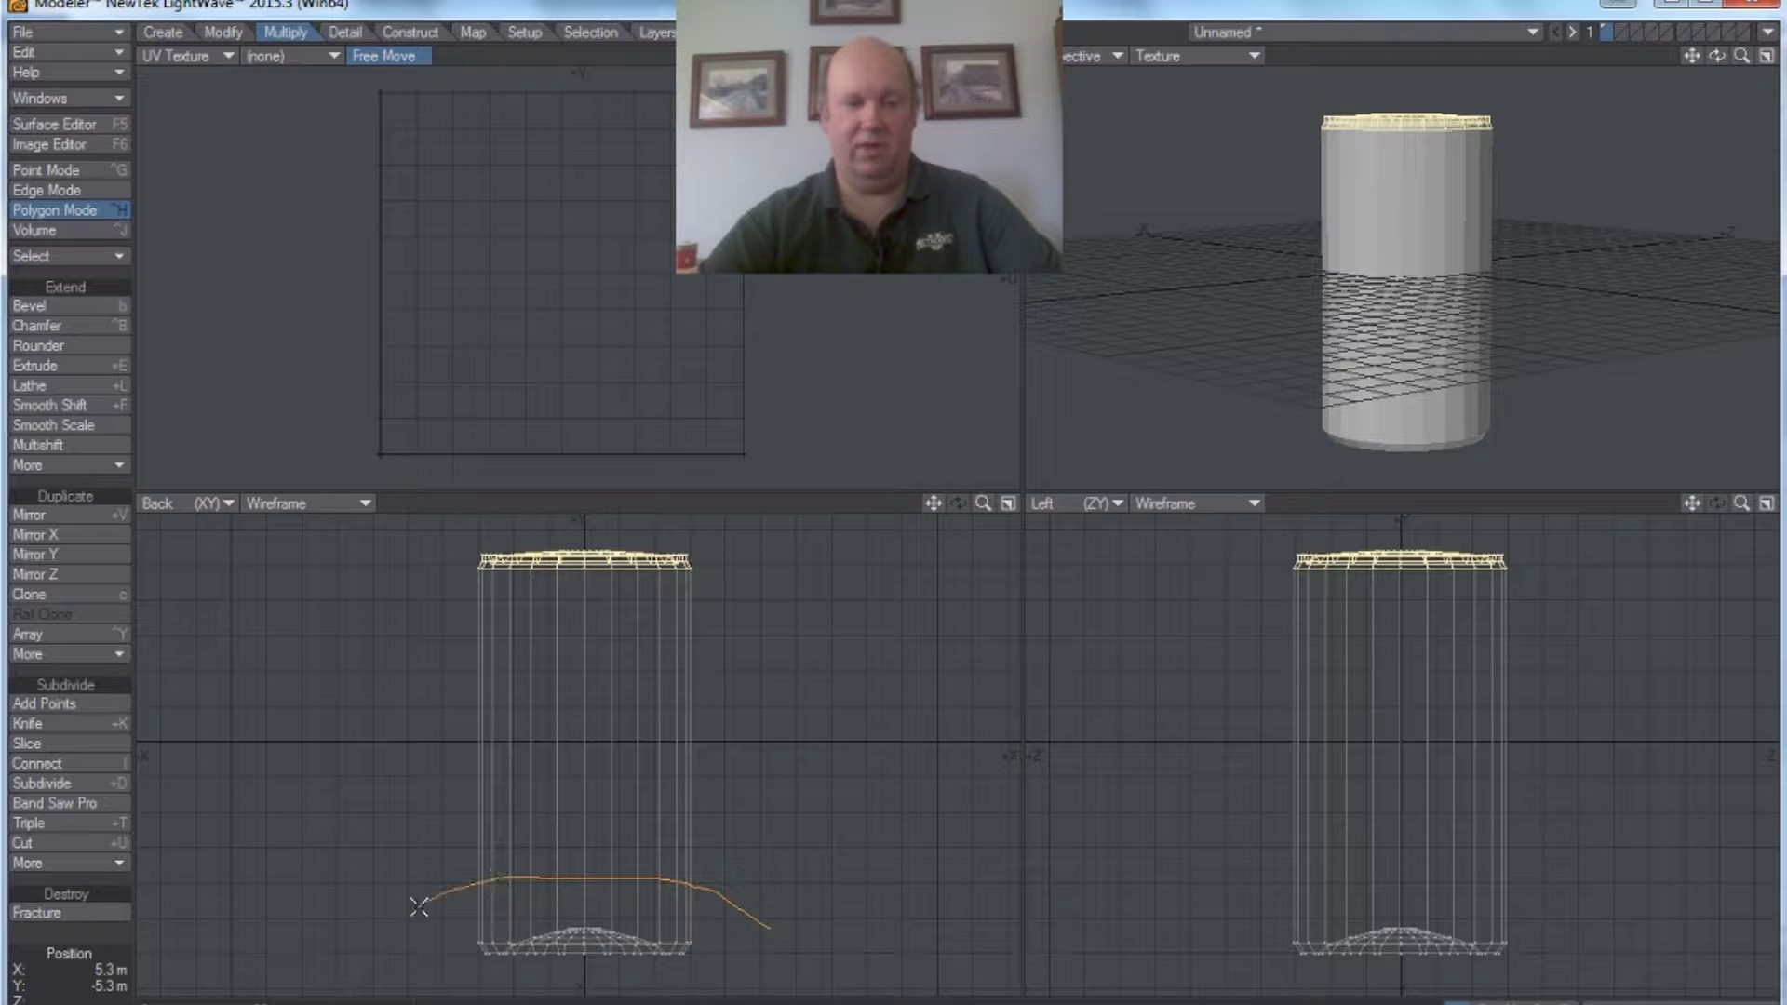
mouse_move(484, 983)
right_mouse_down()
mouse_move(603, 997)
mouse_move(794, 909)
right_mouse_up()
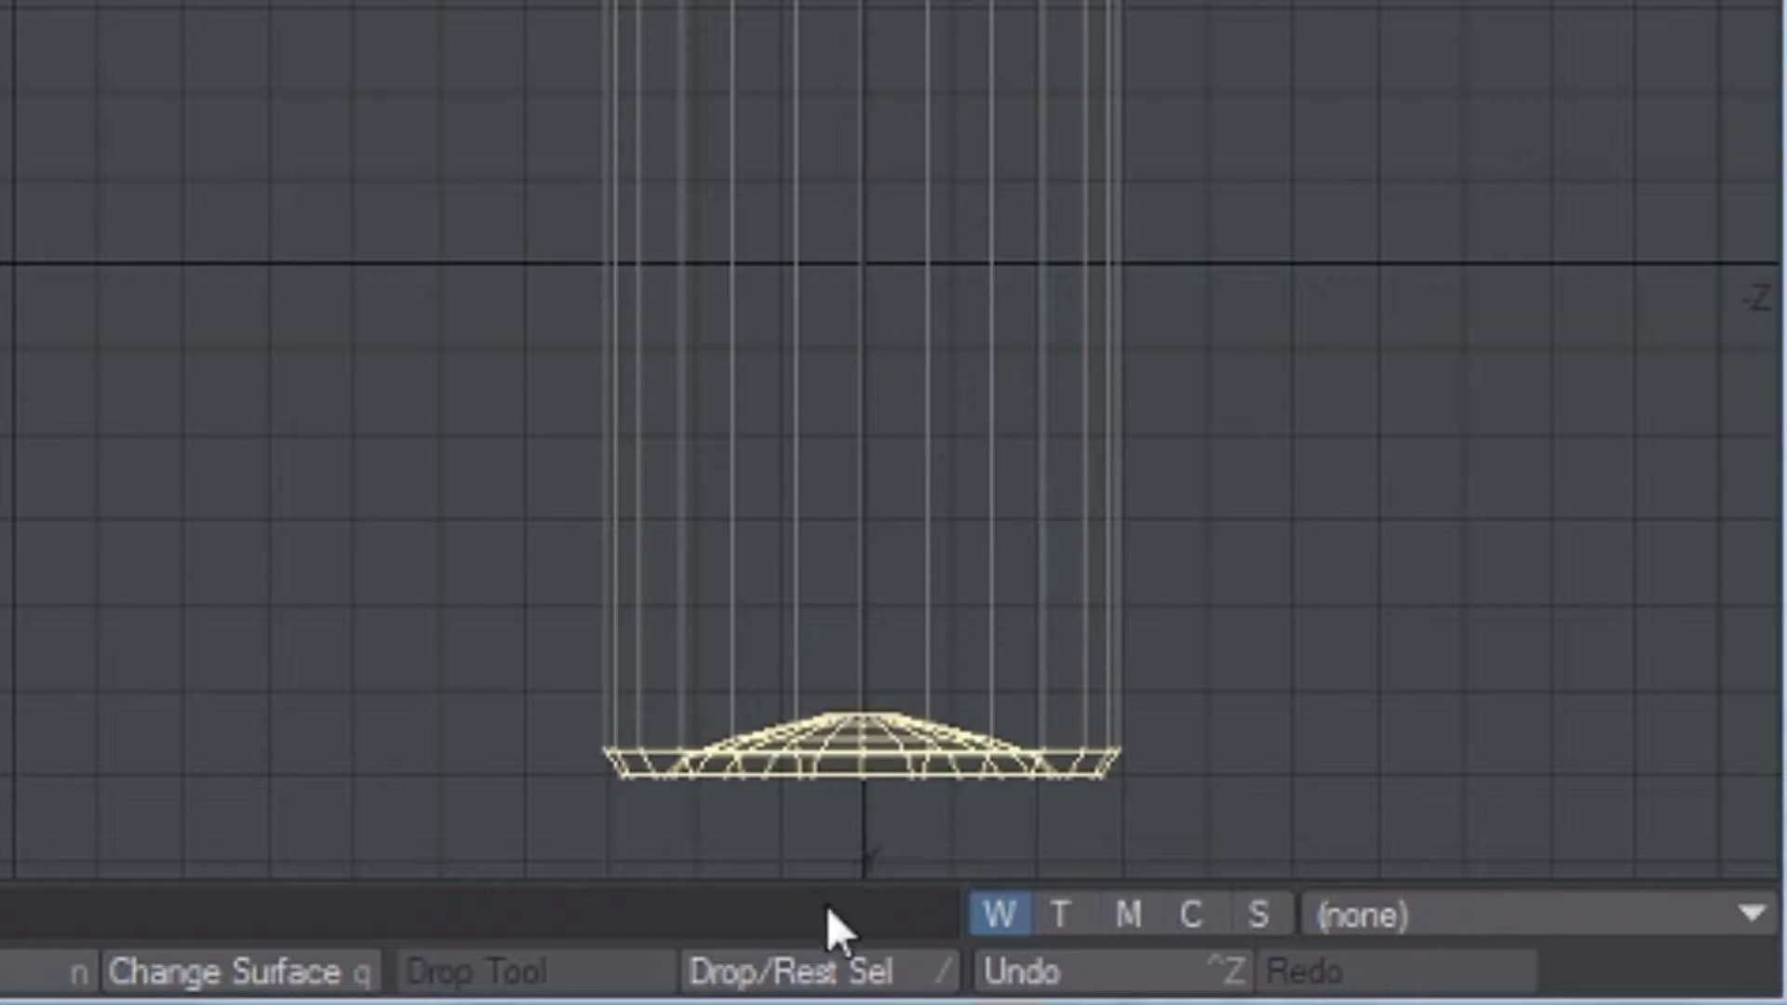
- Create a UV texture map named "can" for the selected caps, using the Planar map type on the Y axis
left_click(1060, 915)
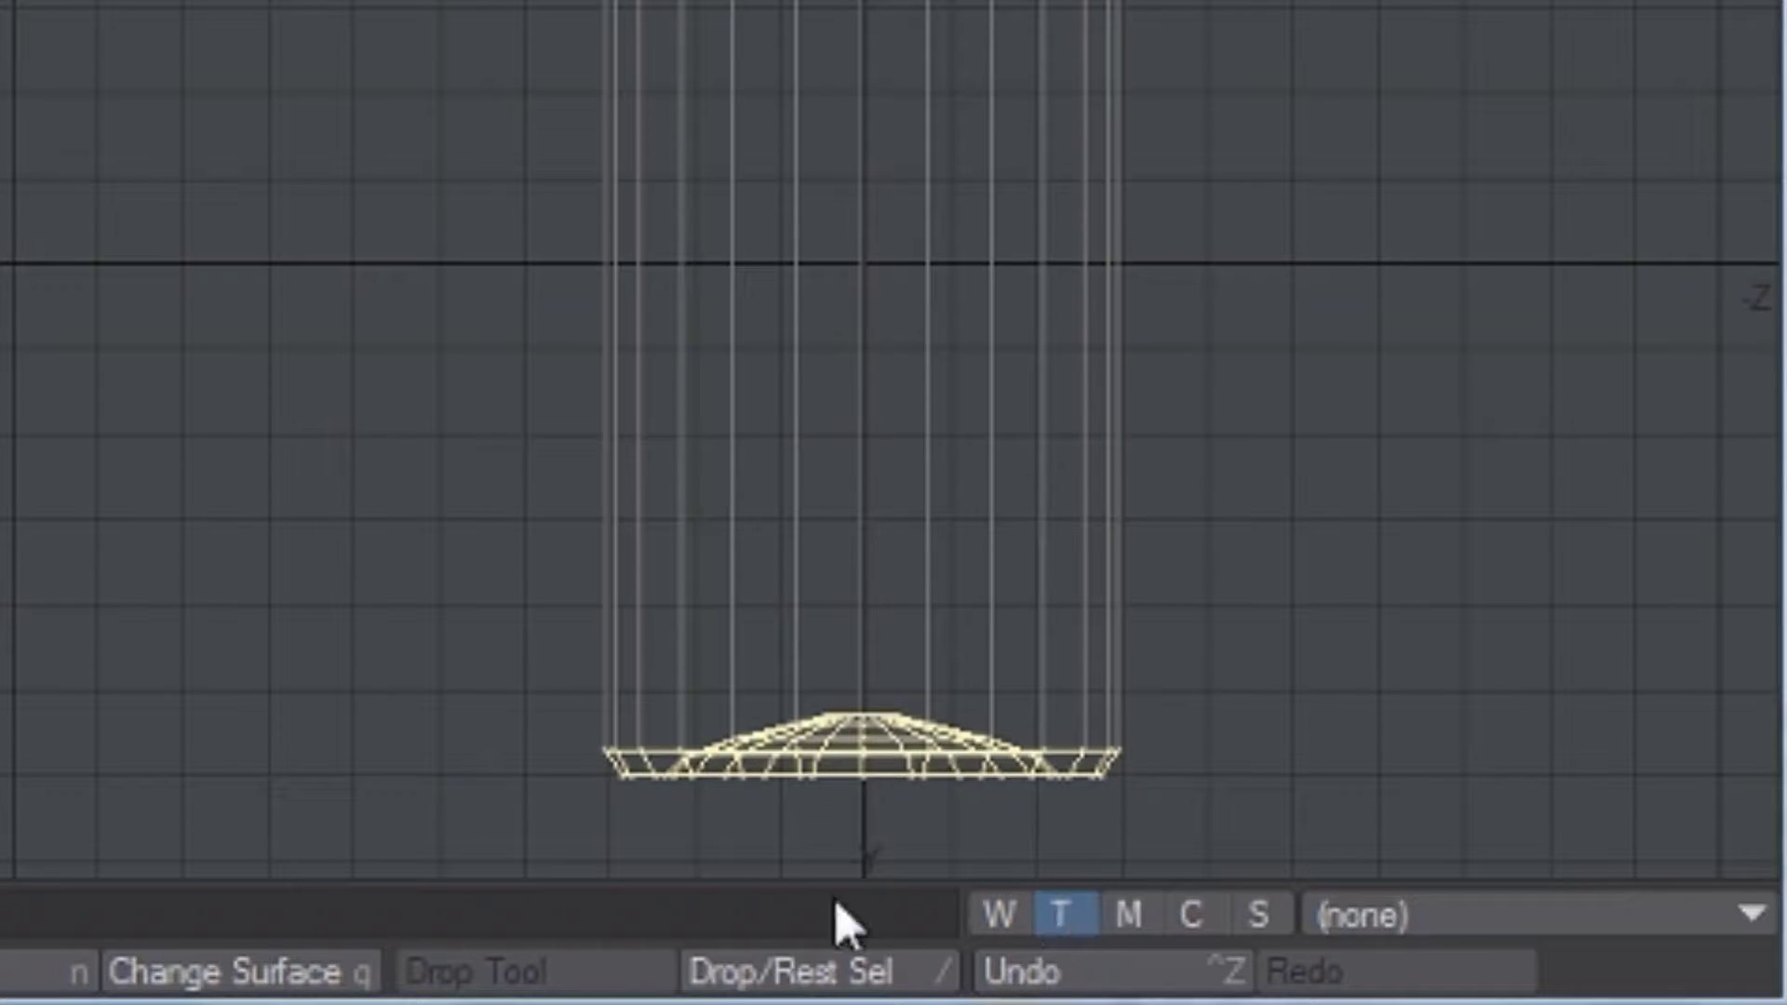
left_click(1392, 914)
left_click(1399, 967)
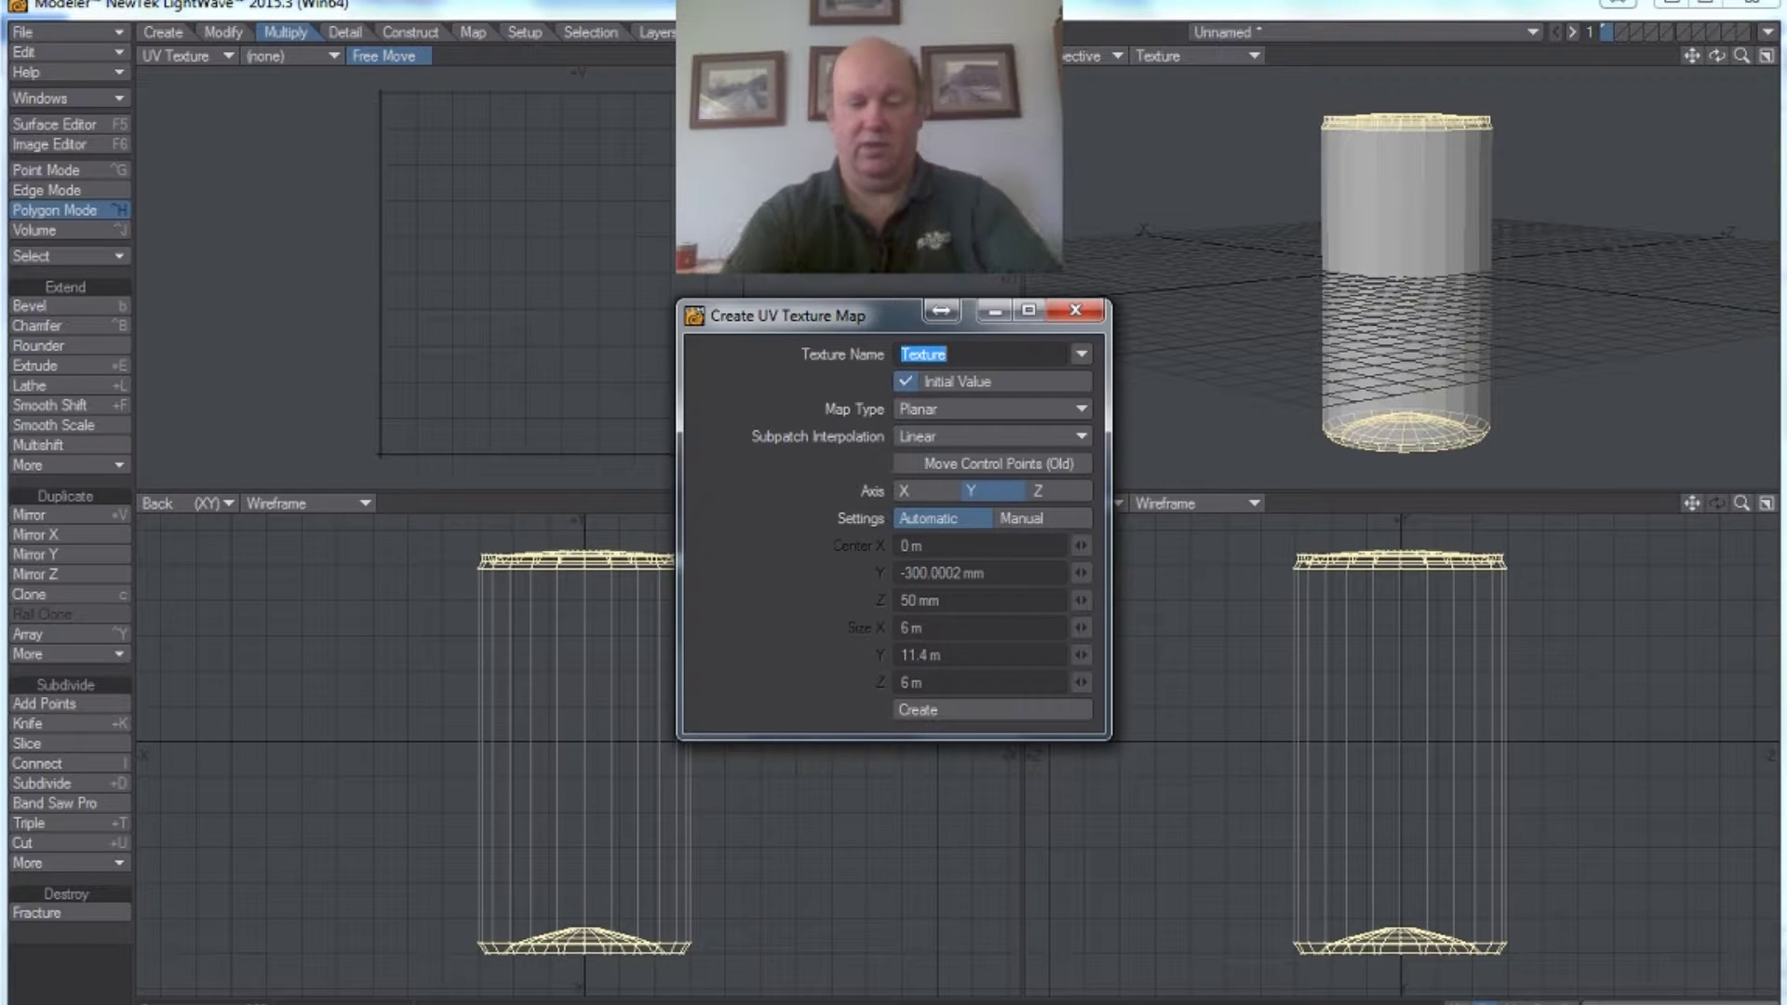
type("can")
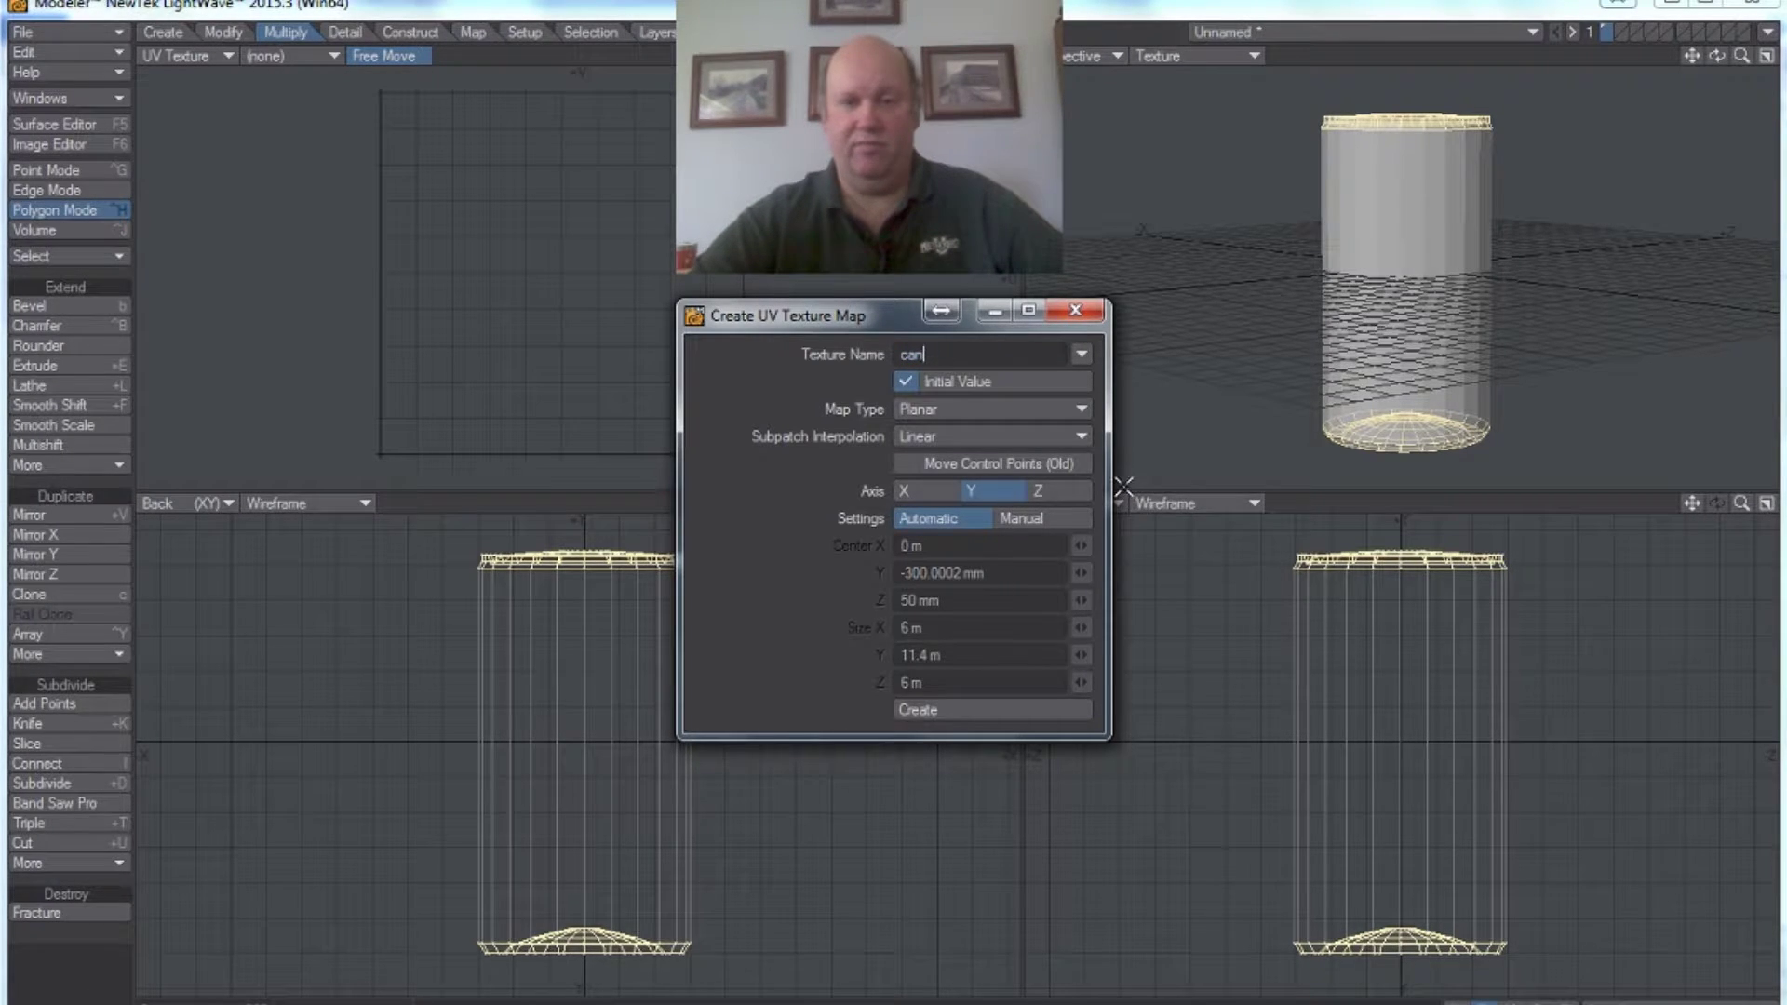
left_click_drag(893, 318, 1093, 349)
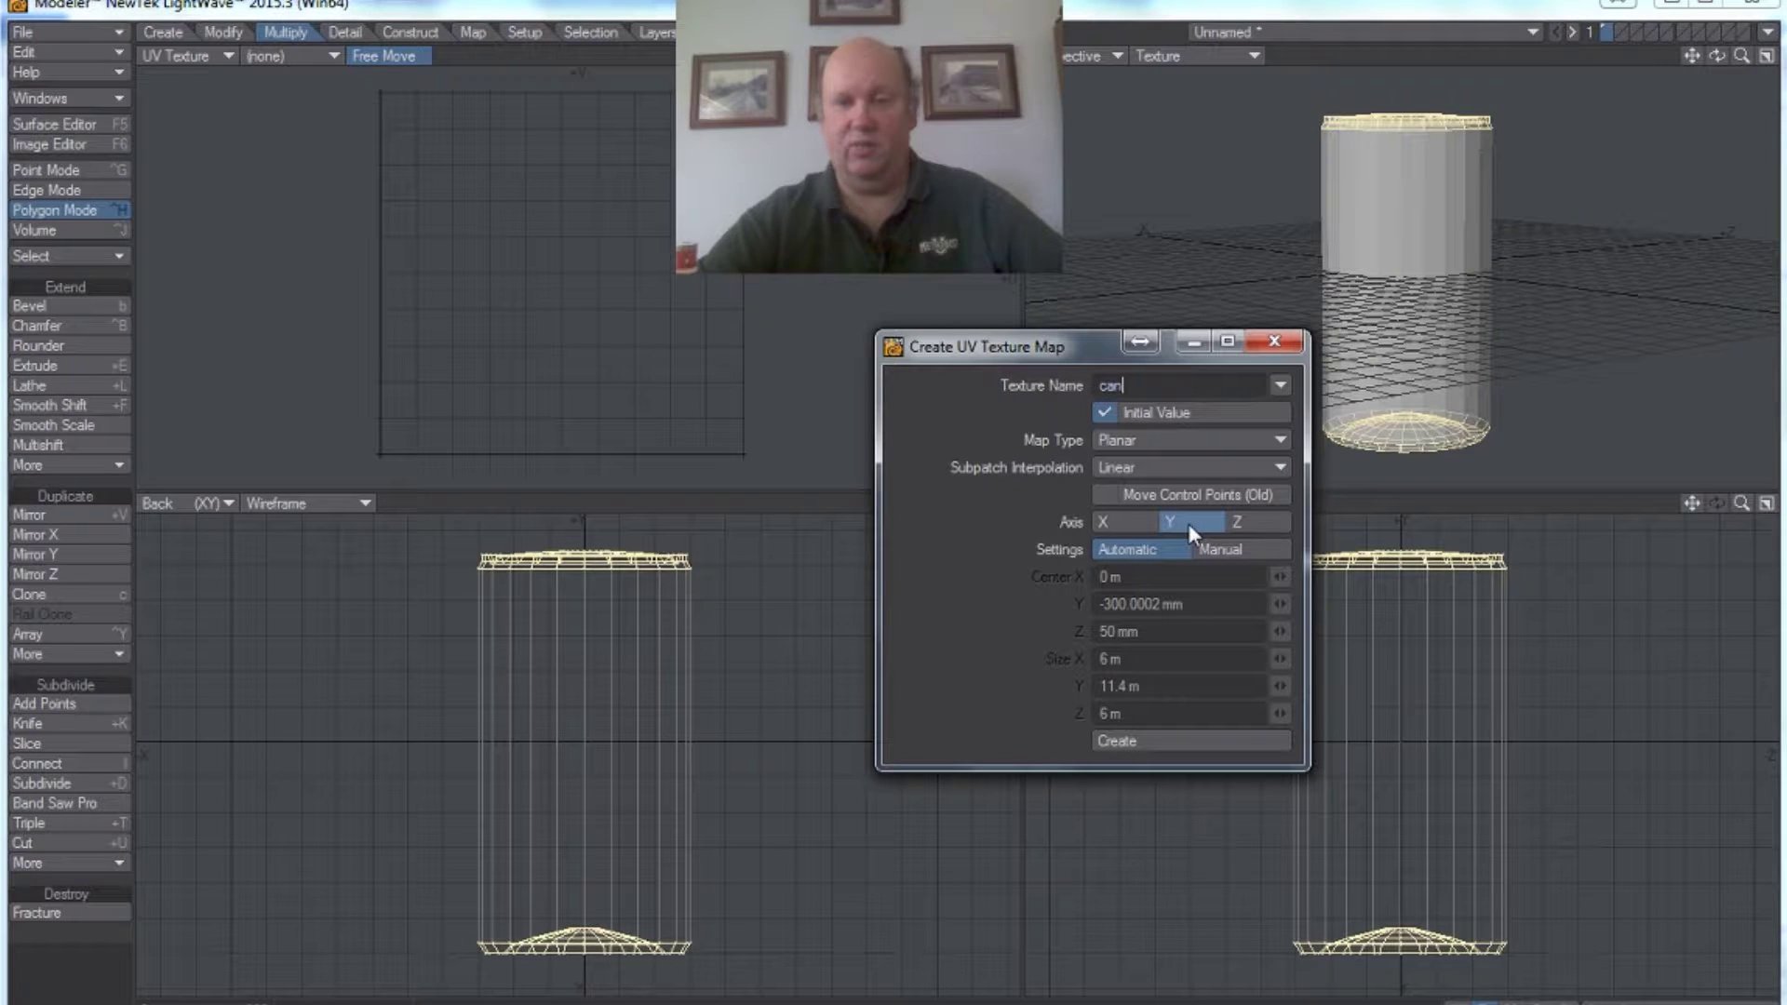
left_click(1171, 741)
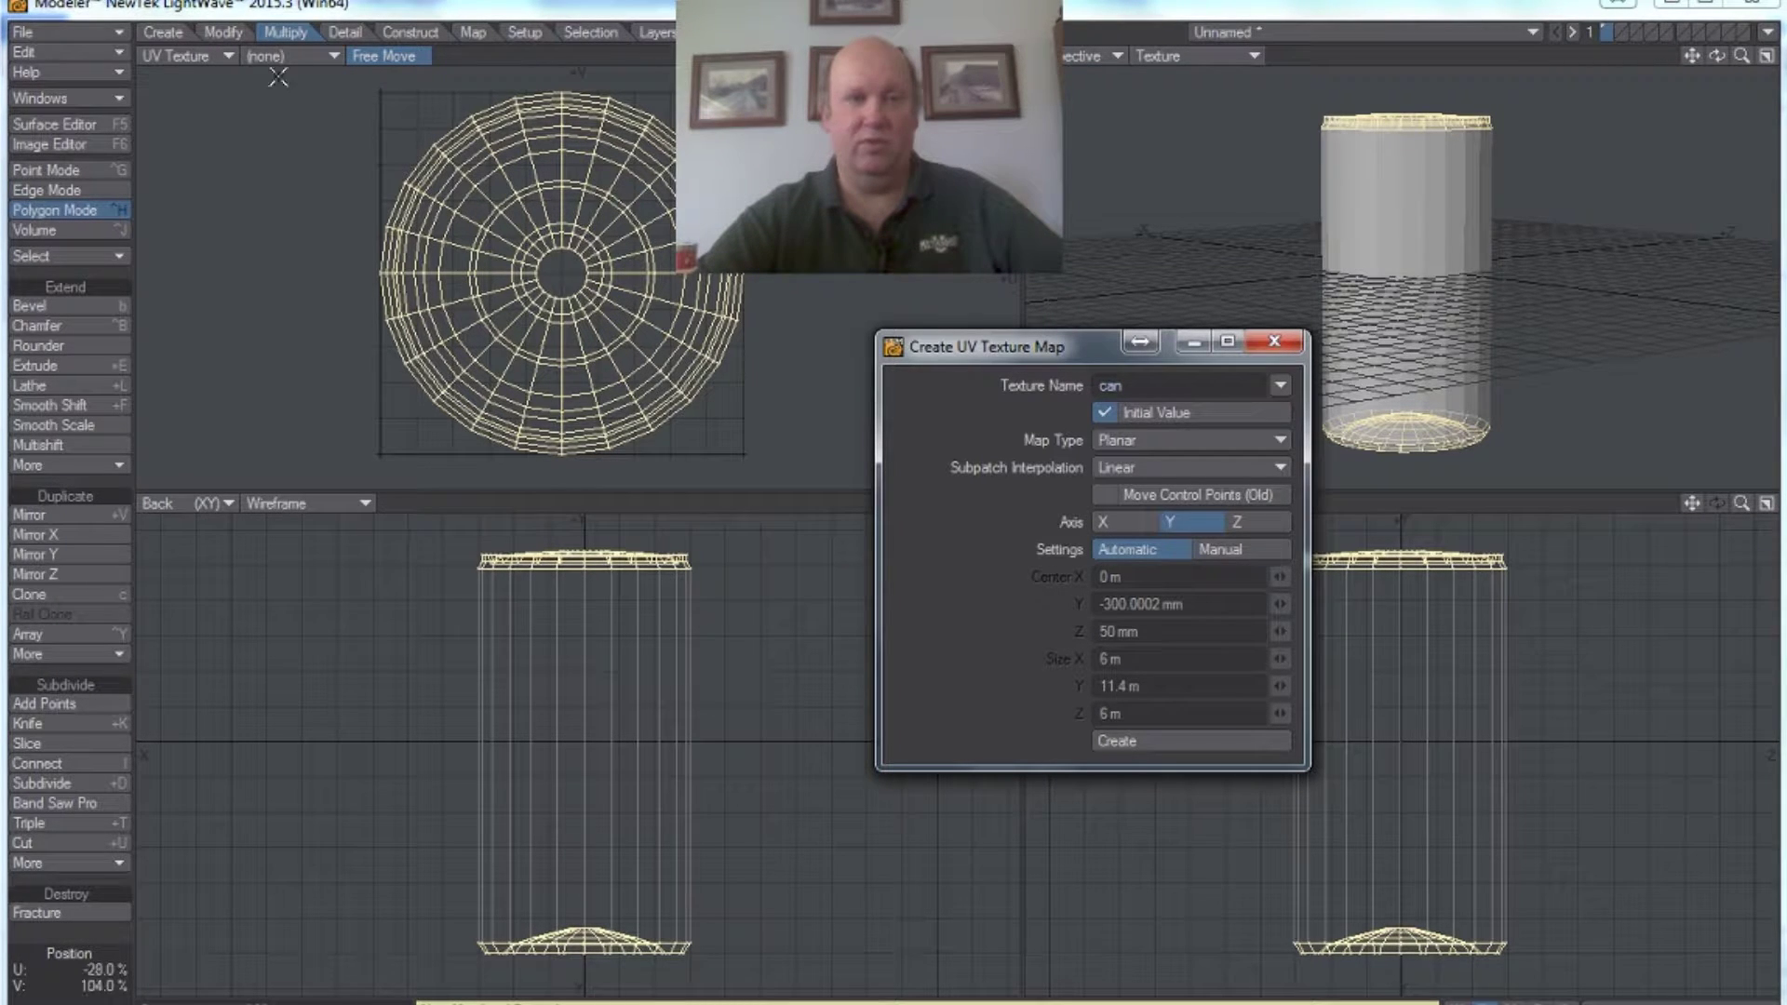
- Scale the caps' UVs down to about 40% so they sit in the corner at the UV origin
left_click(228, 33)
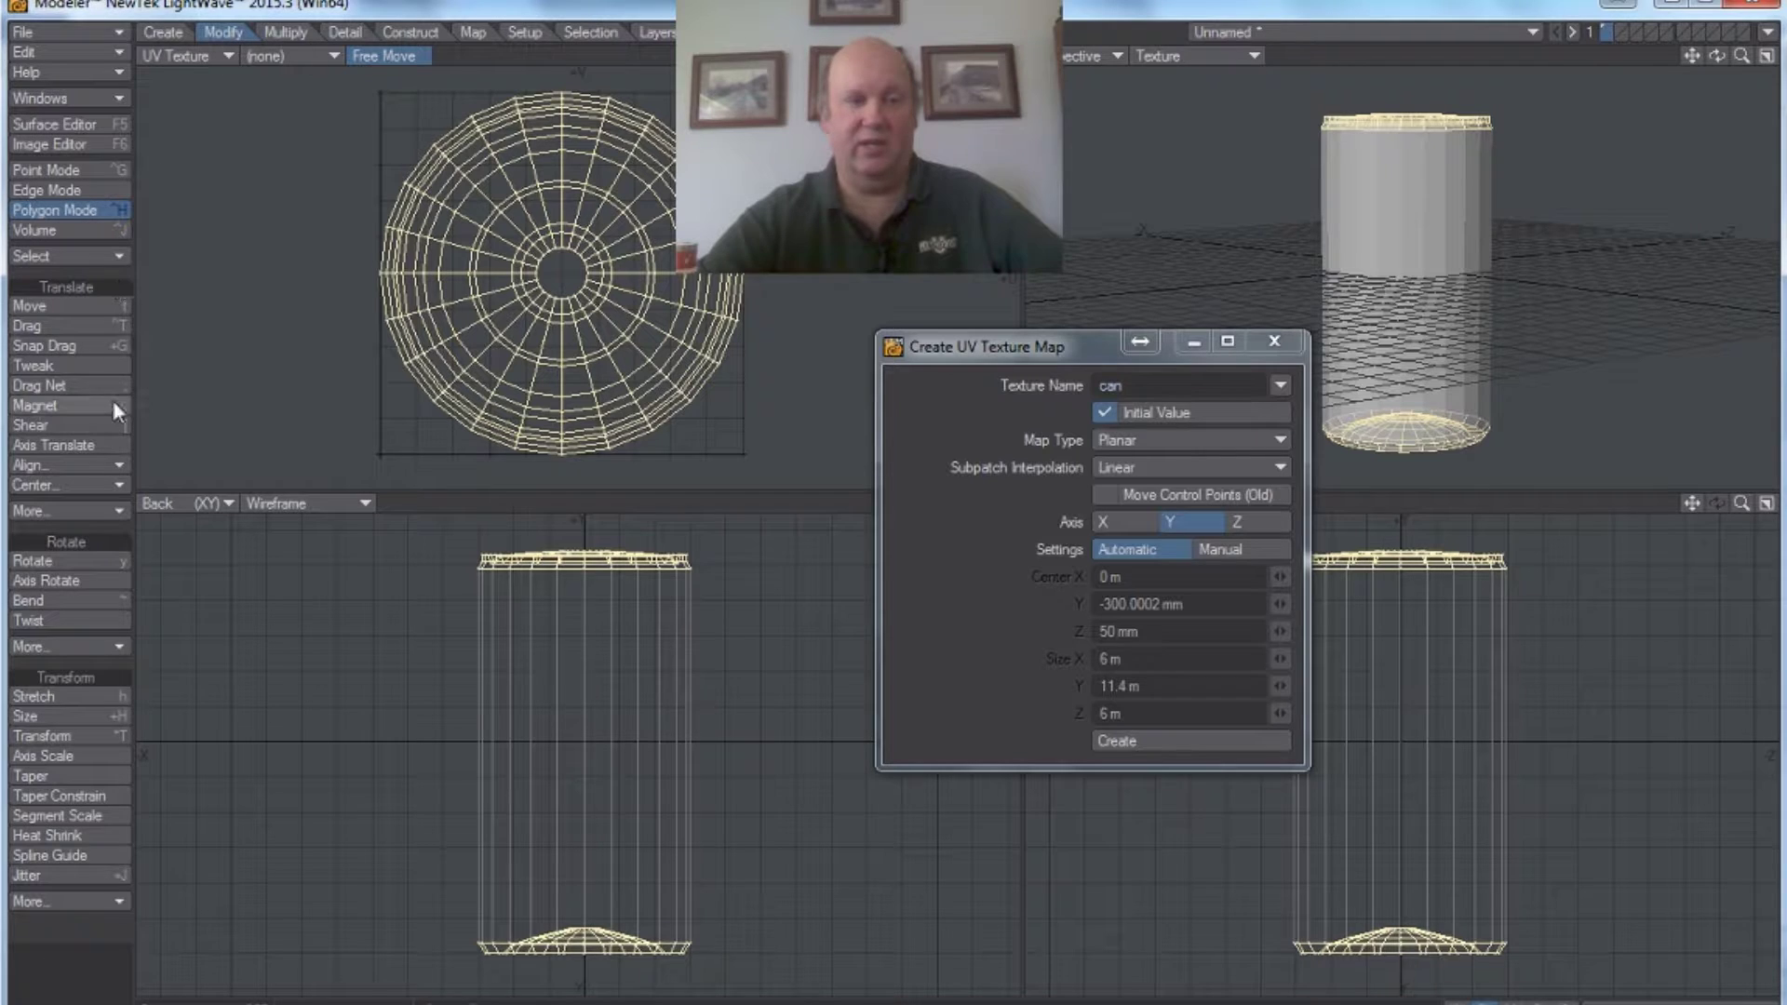
left_click(63, 713)
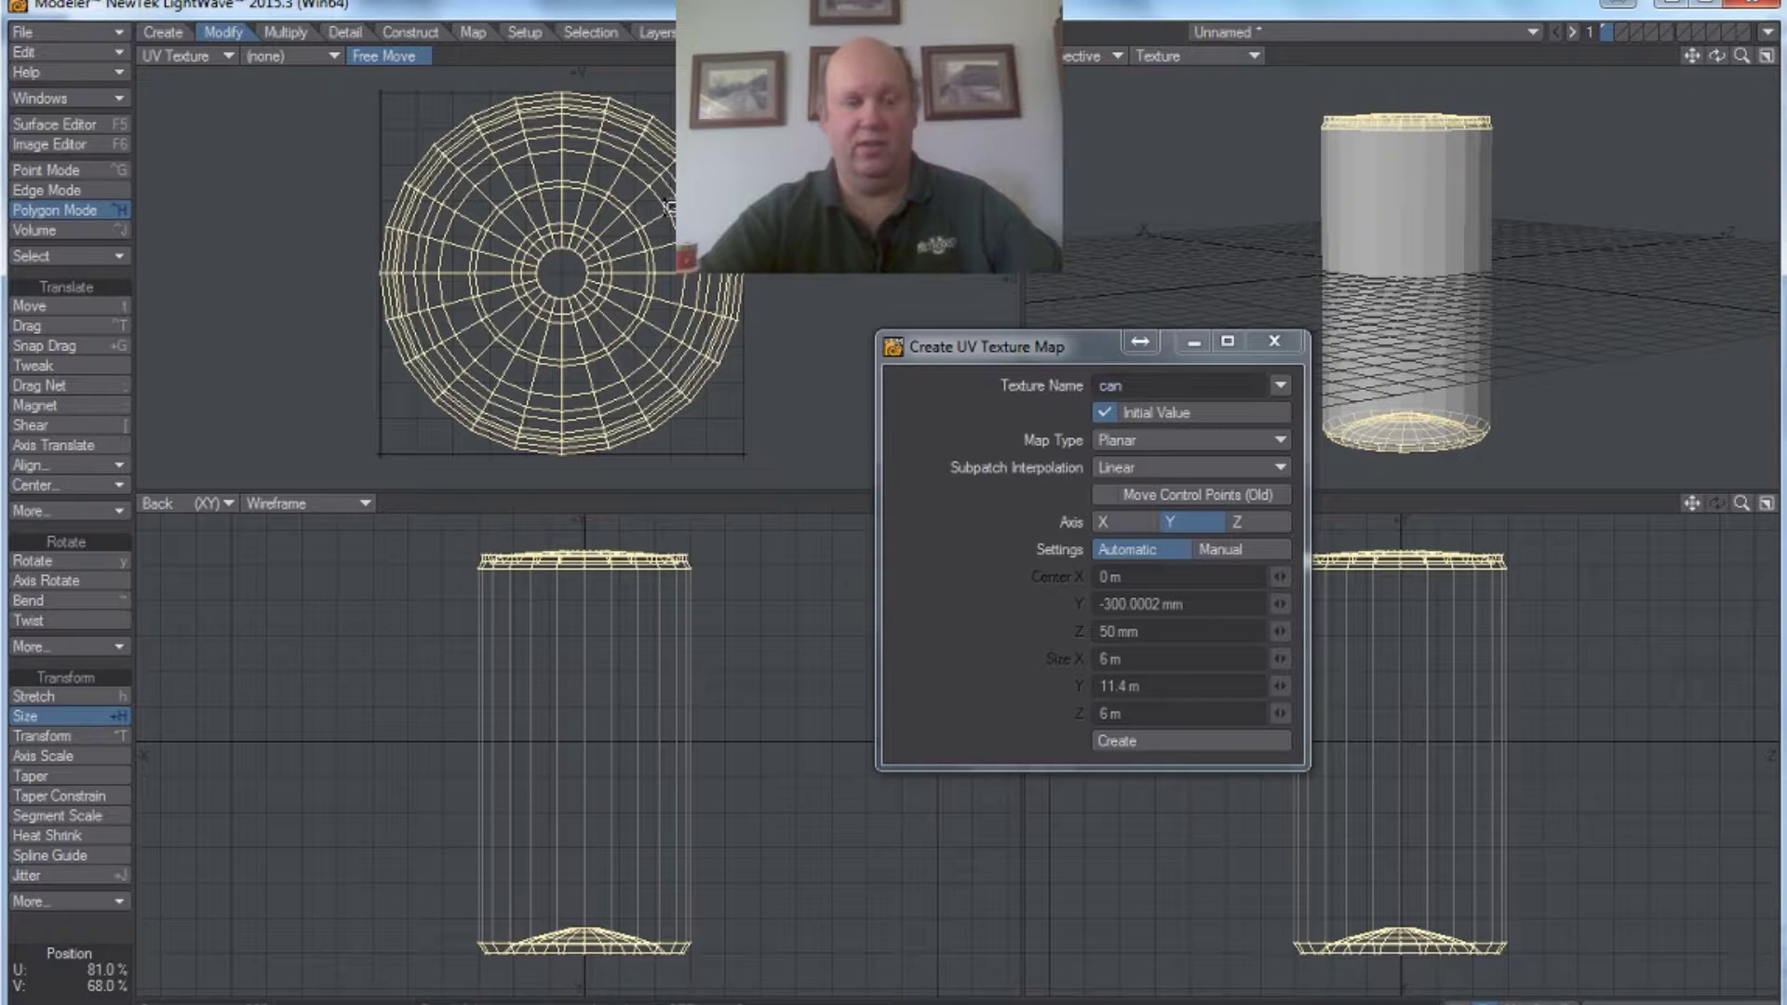
mouse_move(666, 202)
left_mouse_down()
mouse_move(684, 210)
mouse_move(633, 212)
left_mouse_up()
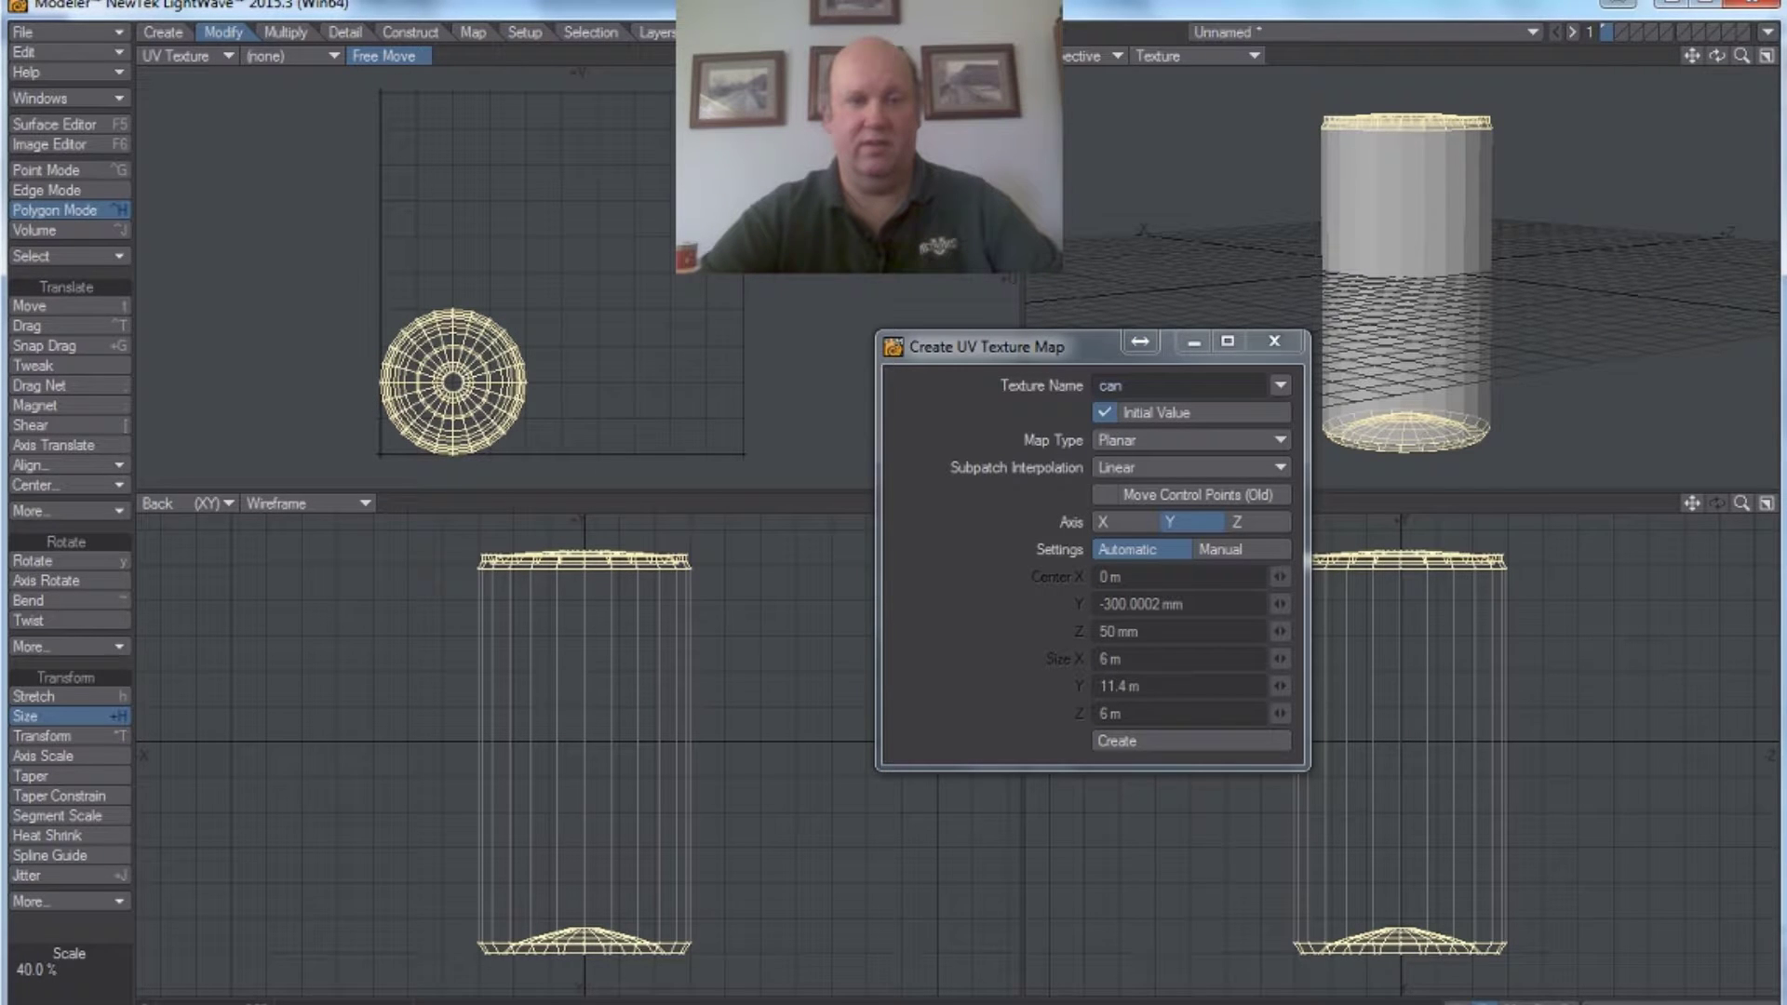
left_click_drag(633, 213, 667, 207)
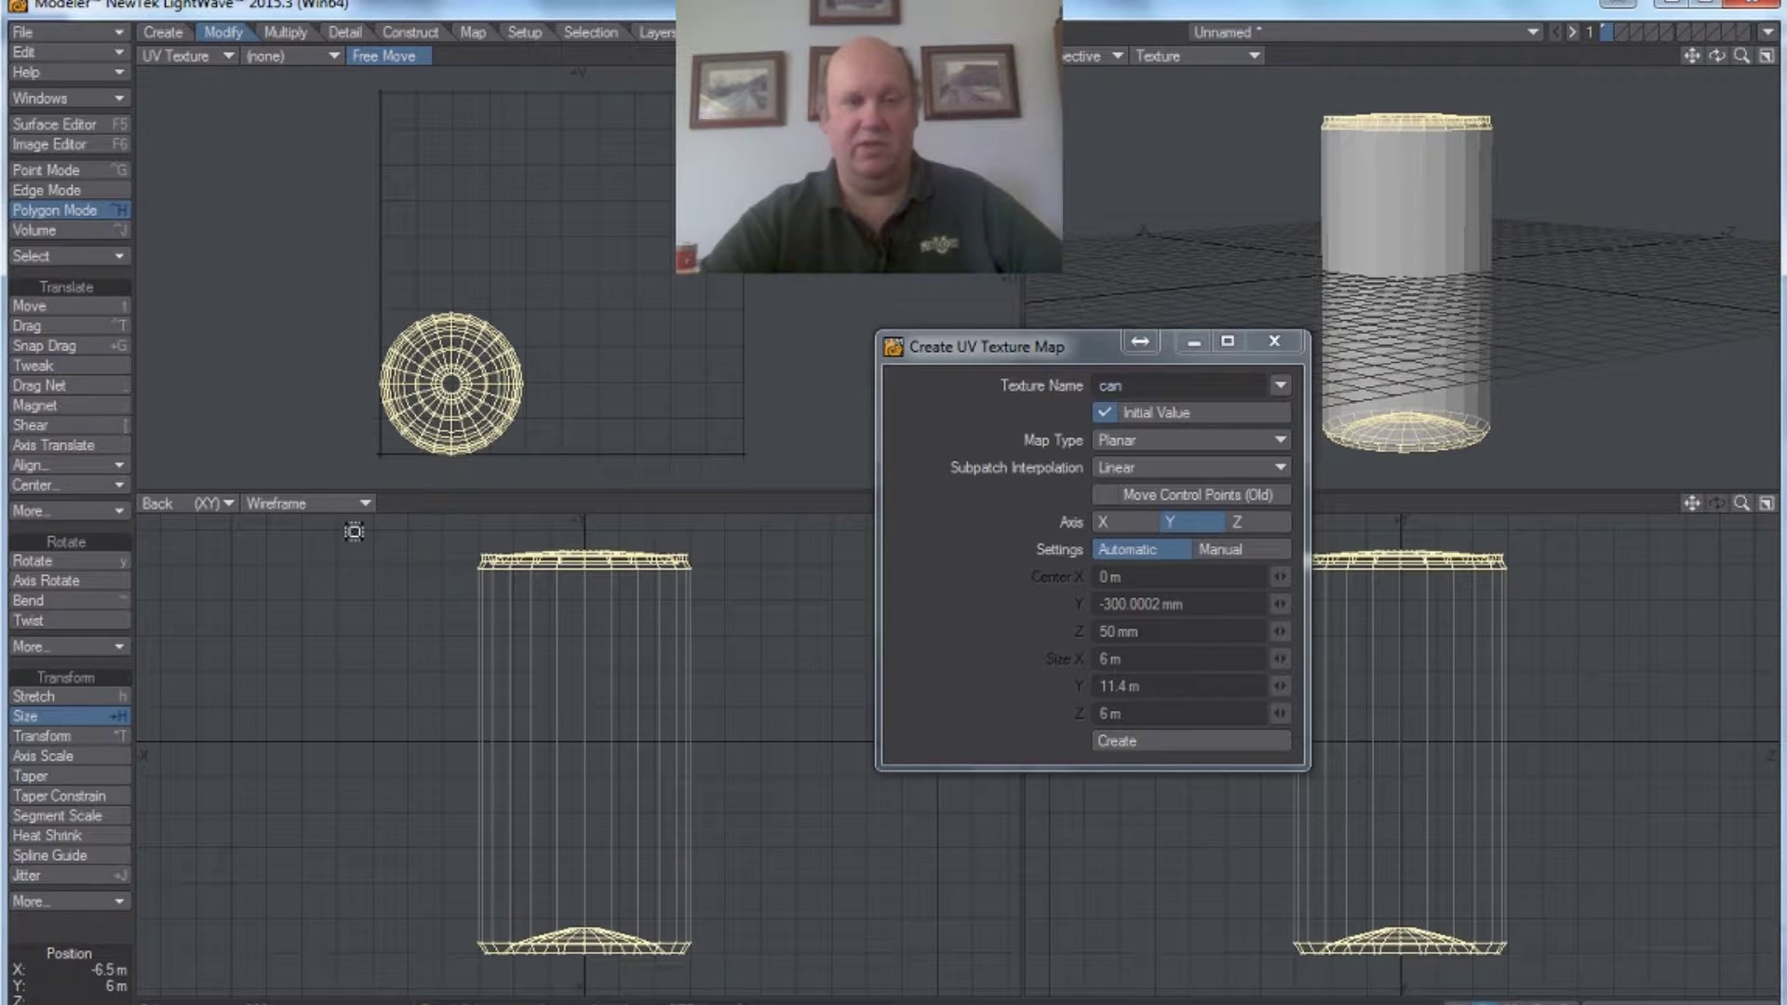
left_click(67, 715)
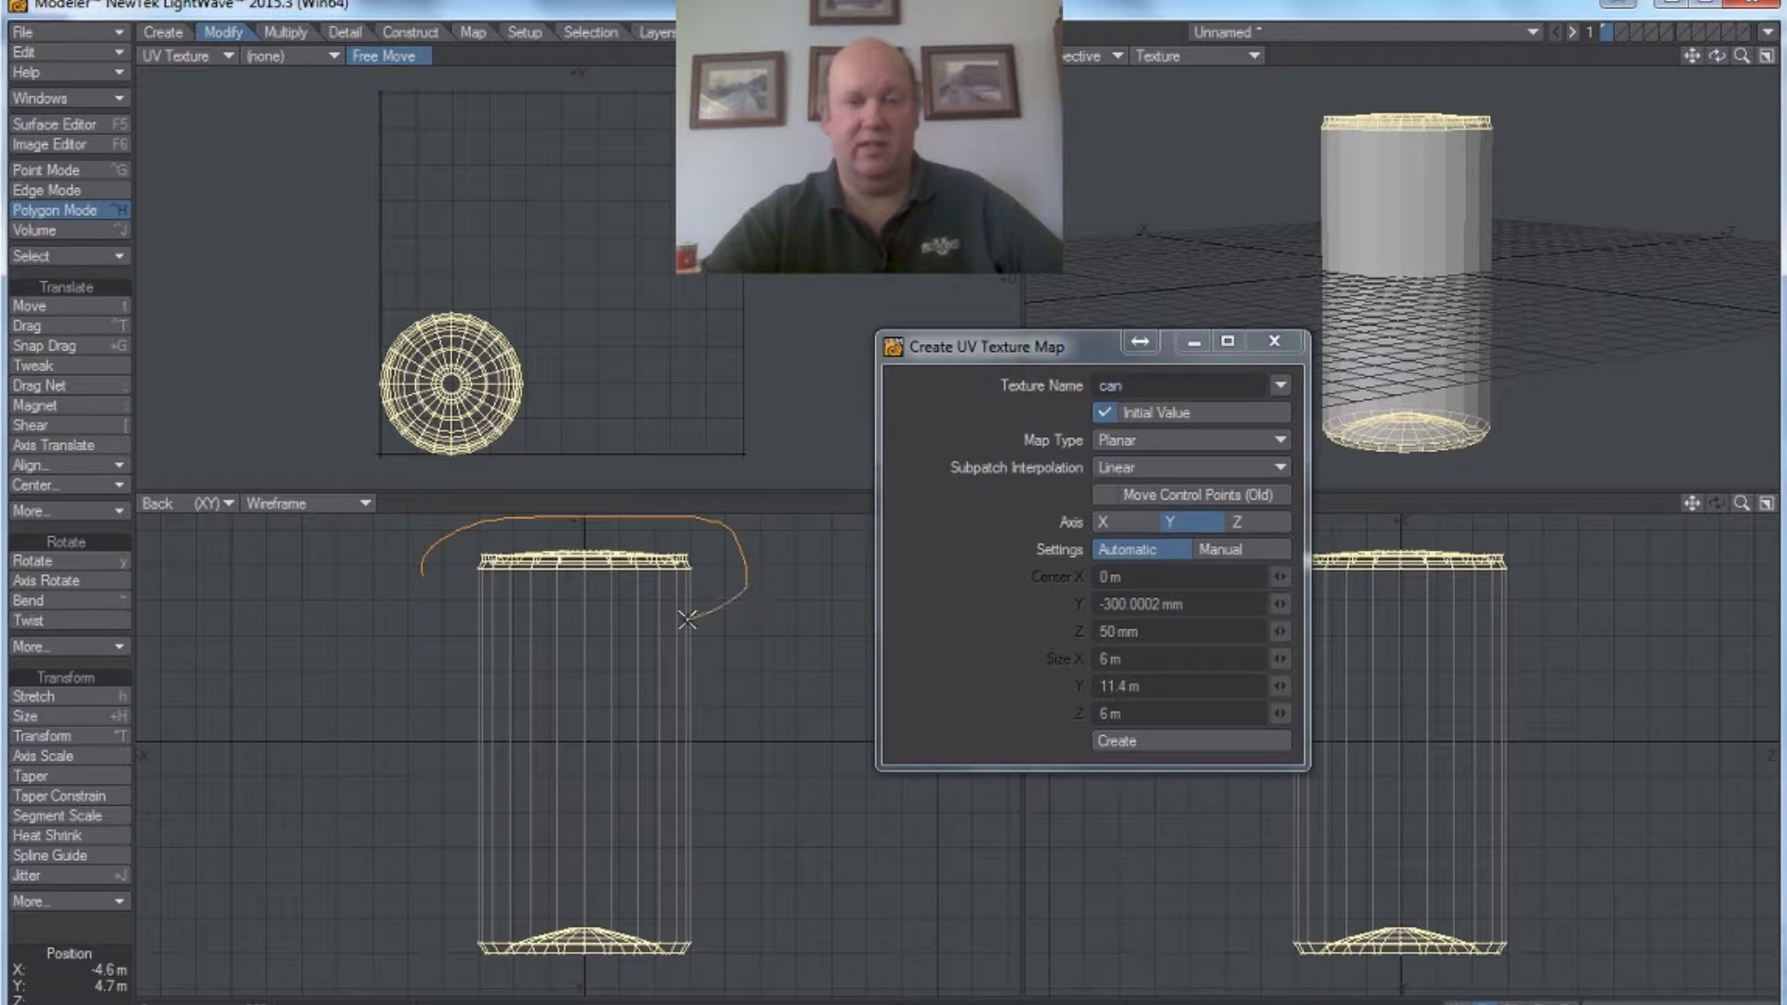
- Deselect the top cap polygons and move the bottom cap's UVs horizontally beside the top cap's UVs
right_click_drag(412, 565, 415, 563, "shift")
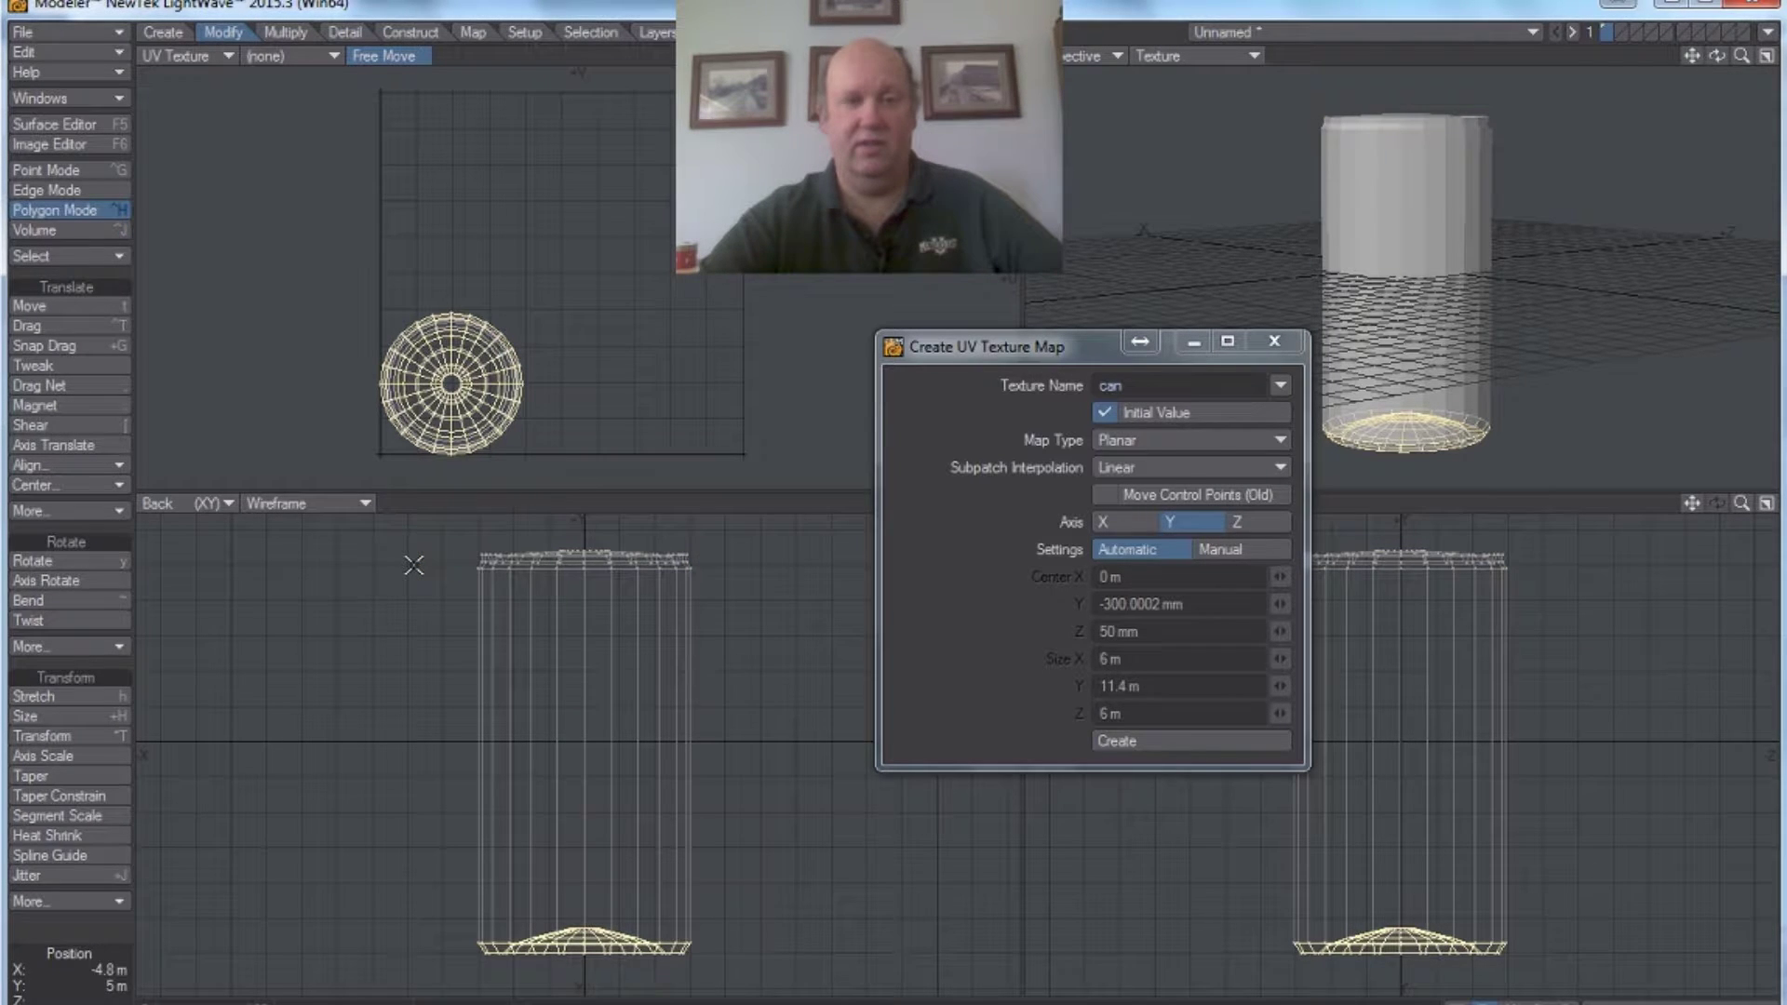
left_click(58, 309)
left_click_drag(436, 402, 602, 404)
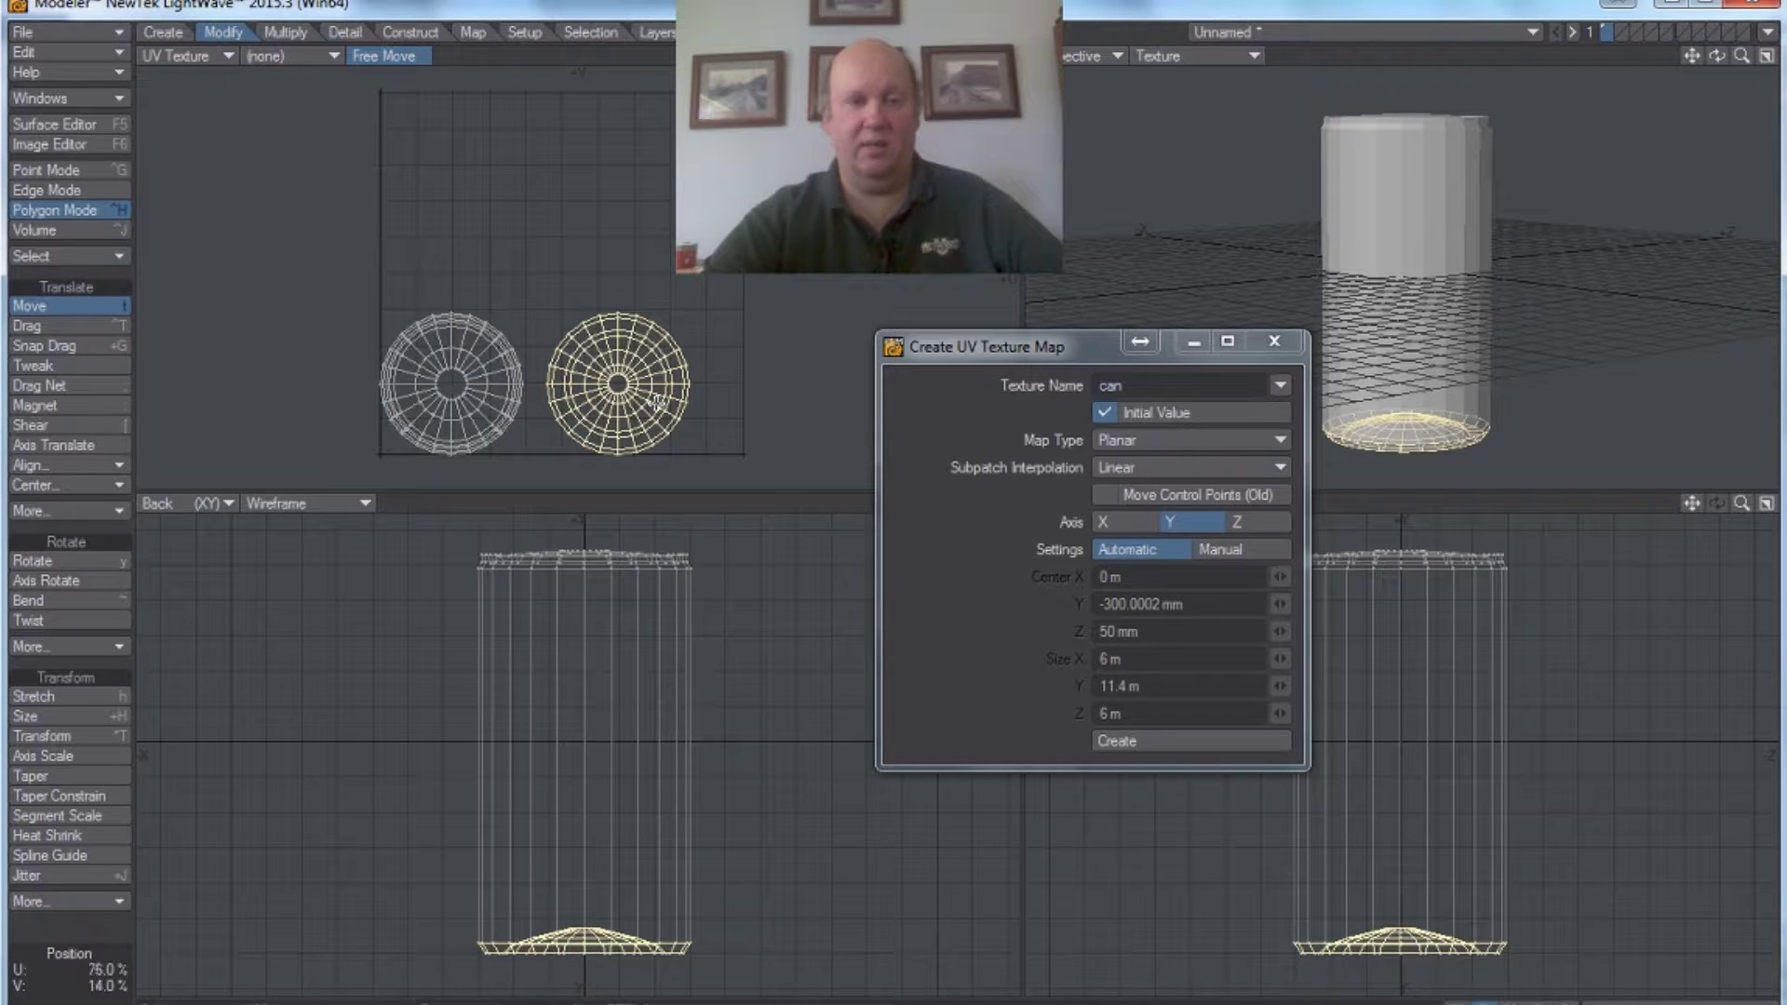
left_click(86, 308)
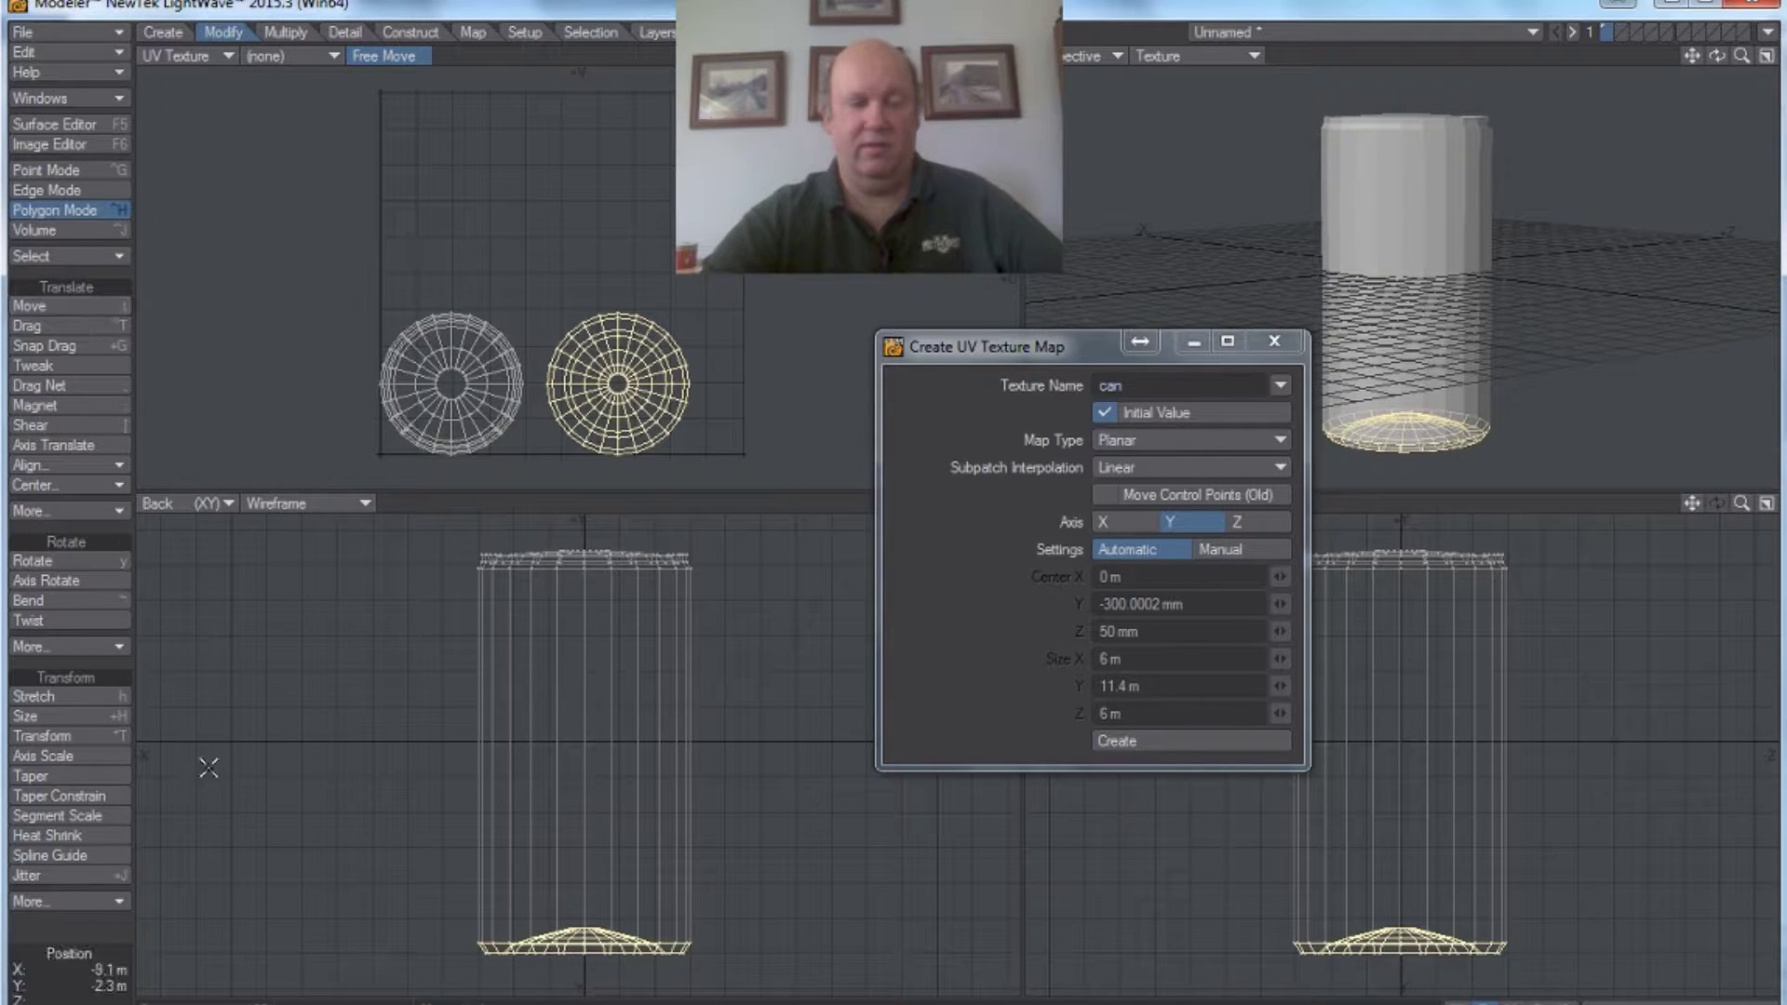
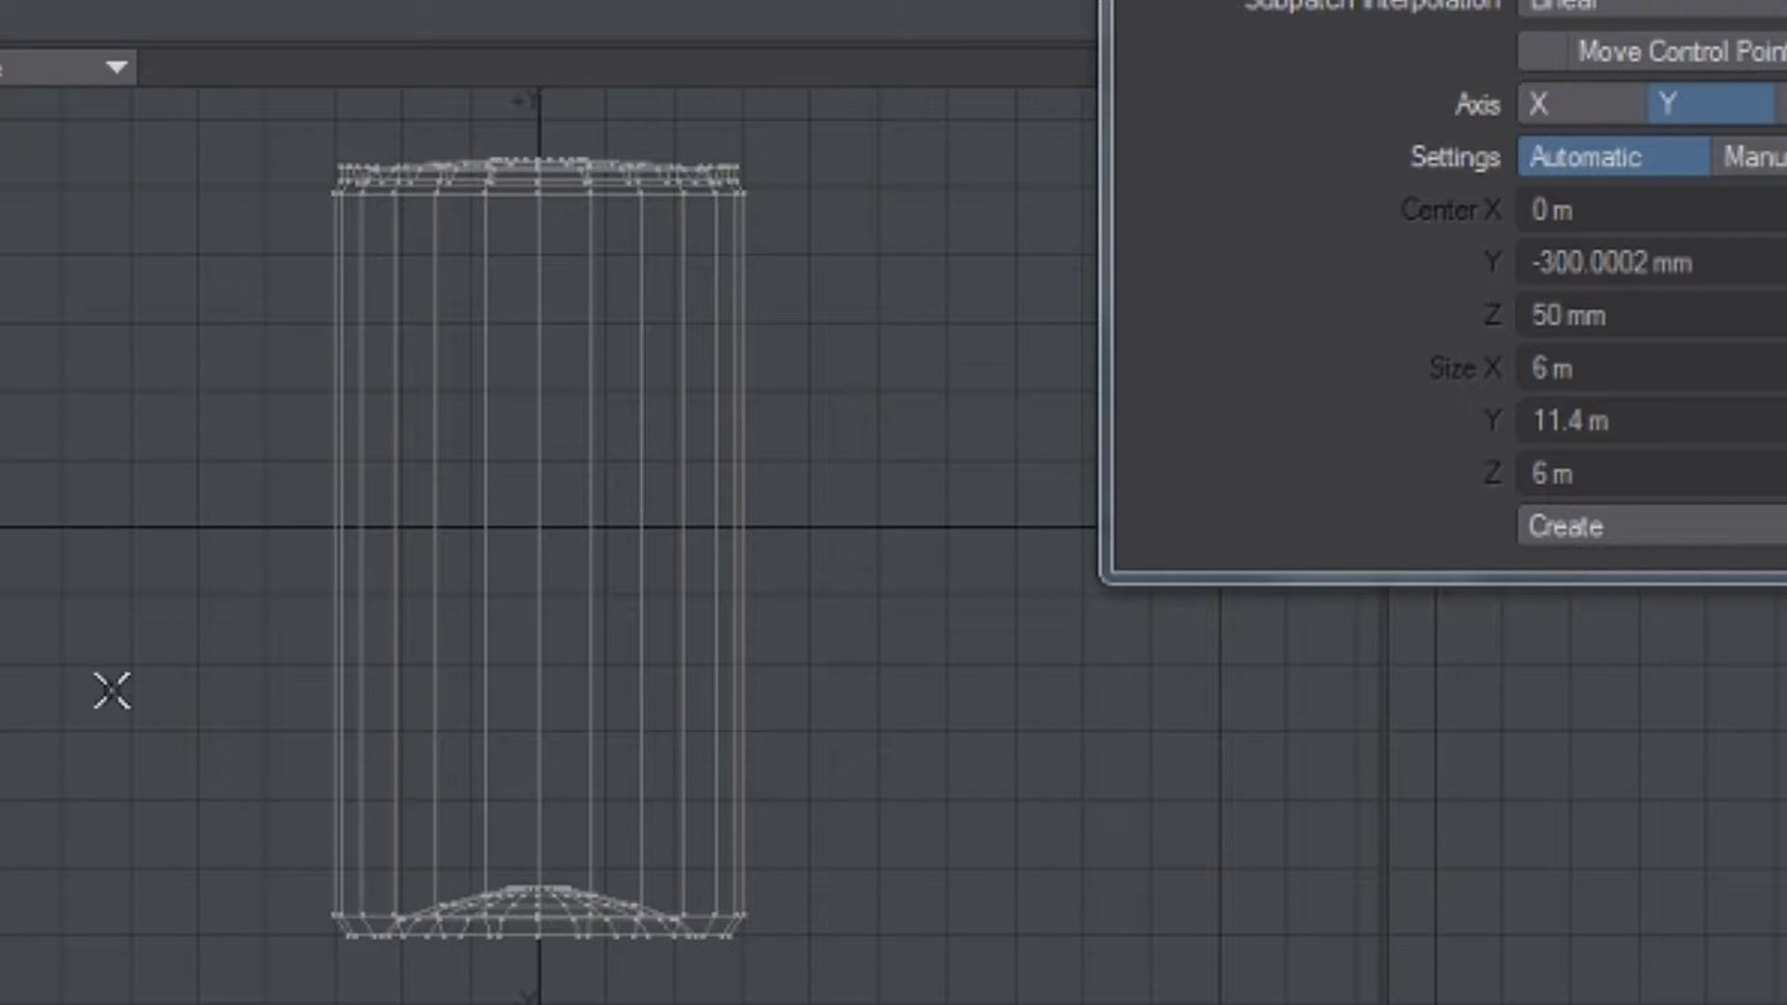
- Select the can's side polygons and add them to the "can" UV map with the Cylindrical map type on the Y axis
left_click_drag(179, 643, 835, 647)
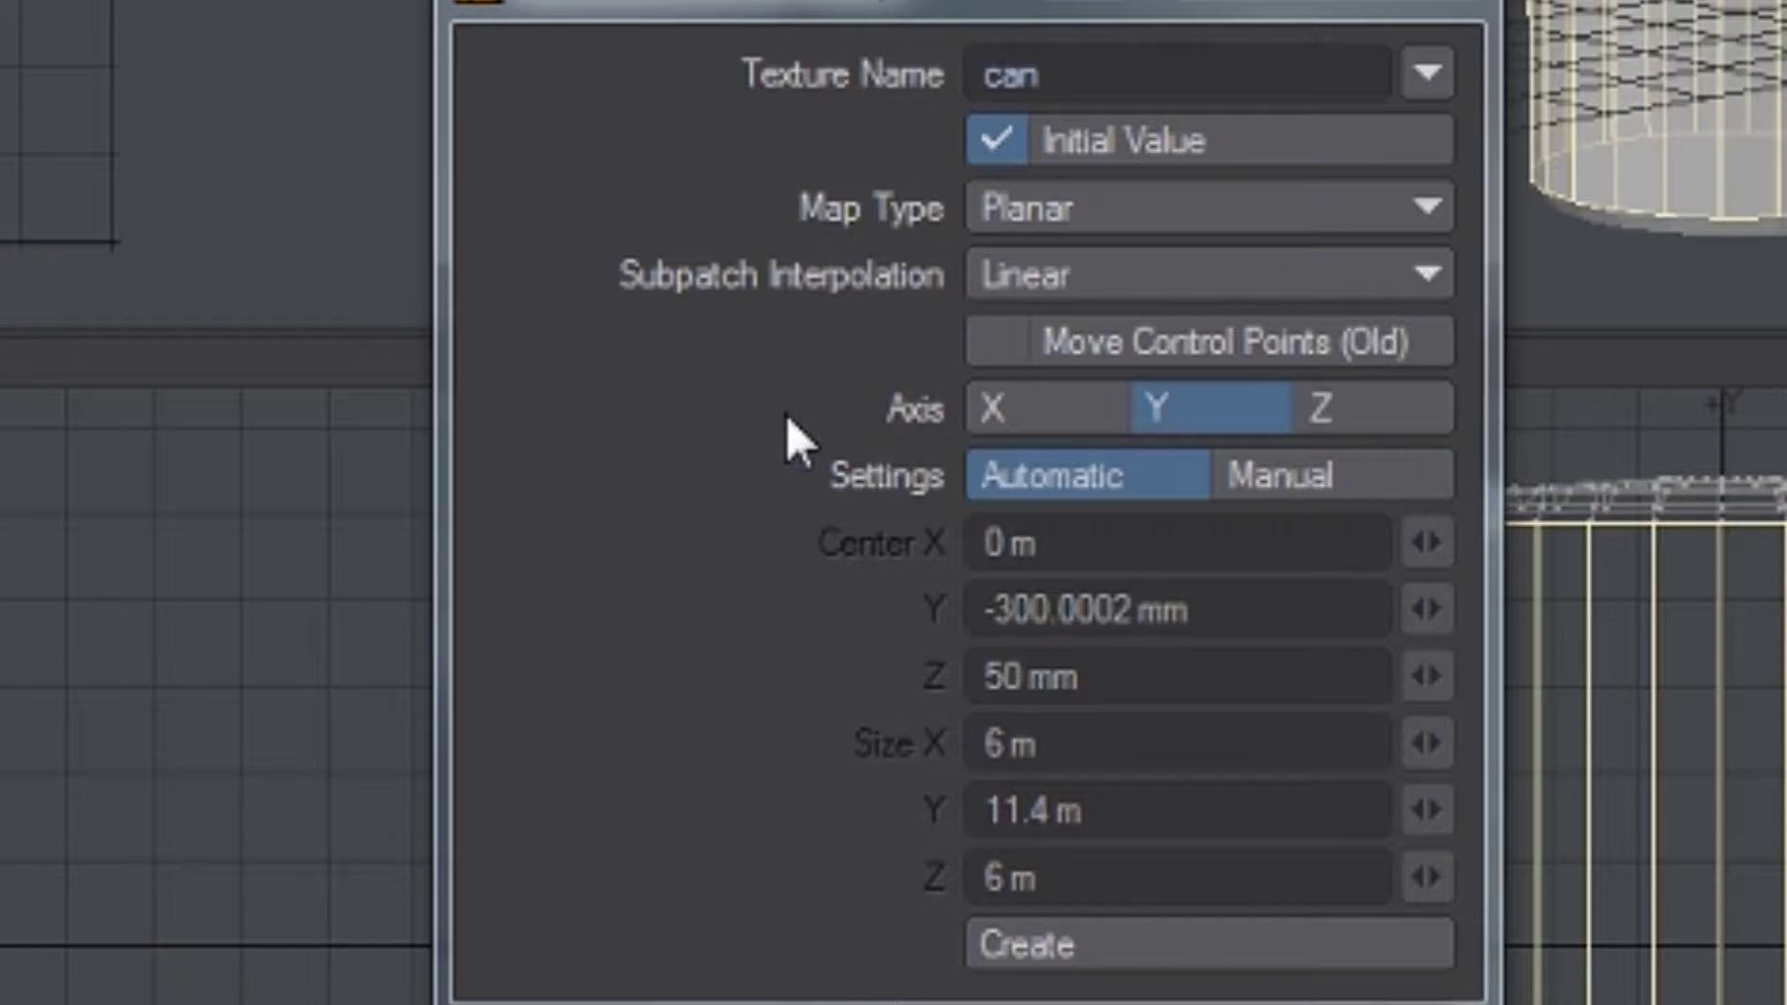
left_click(1171, 442)
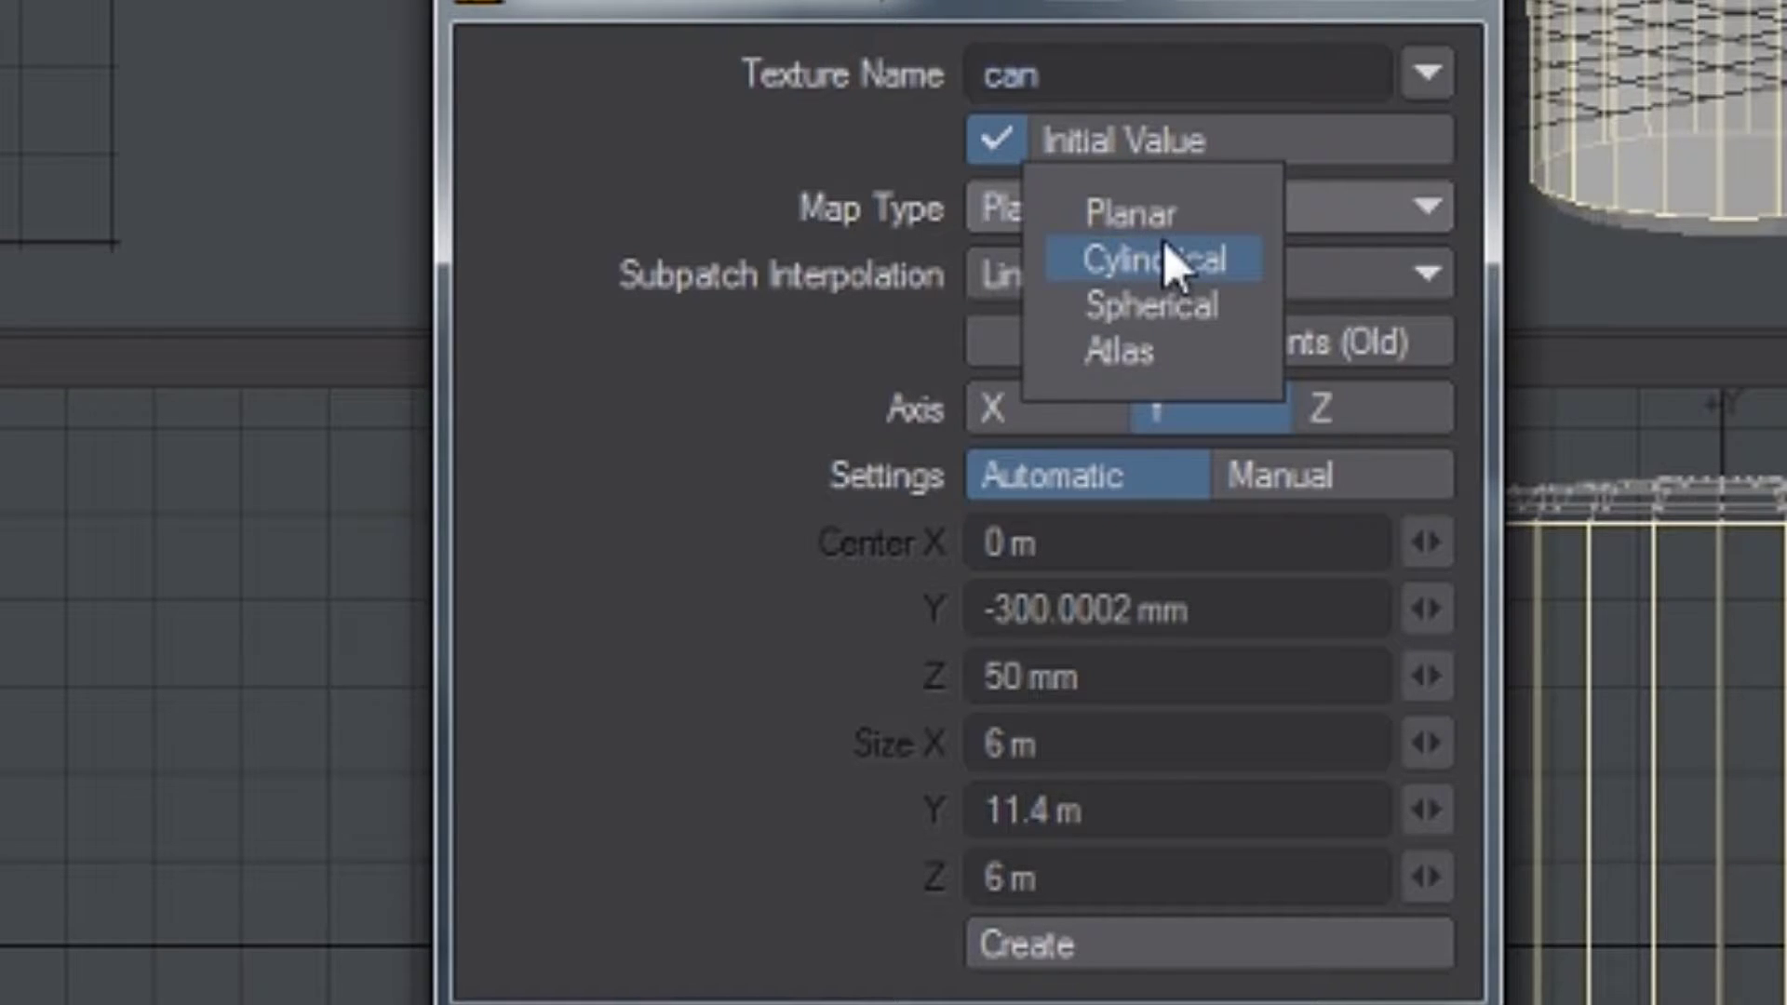
left_click(1163, 259)
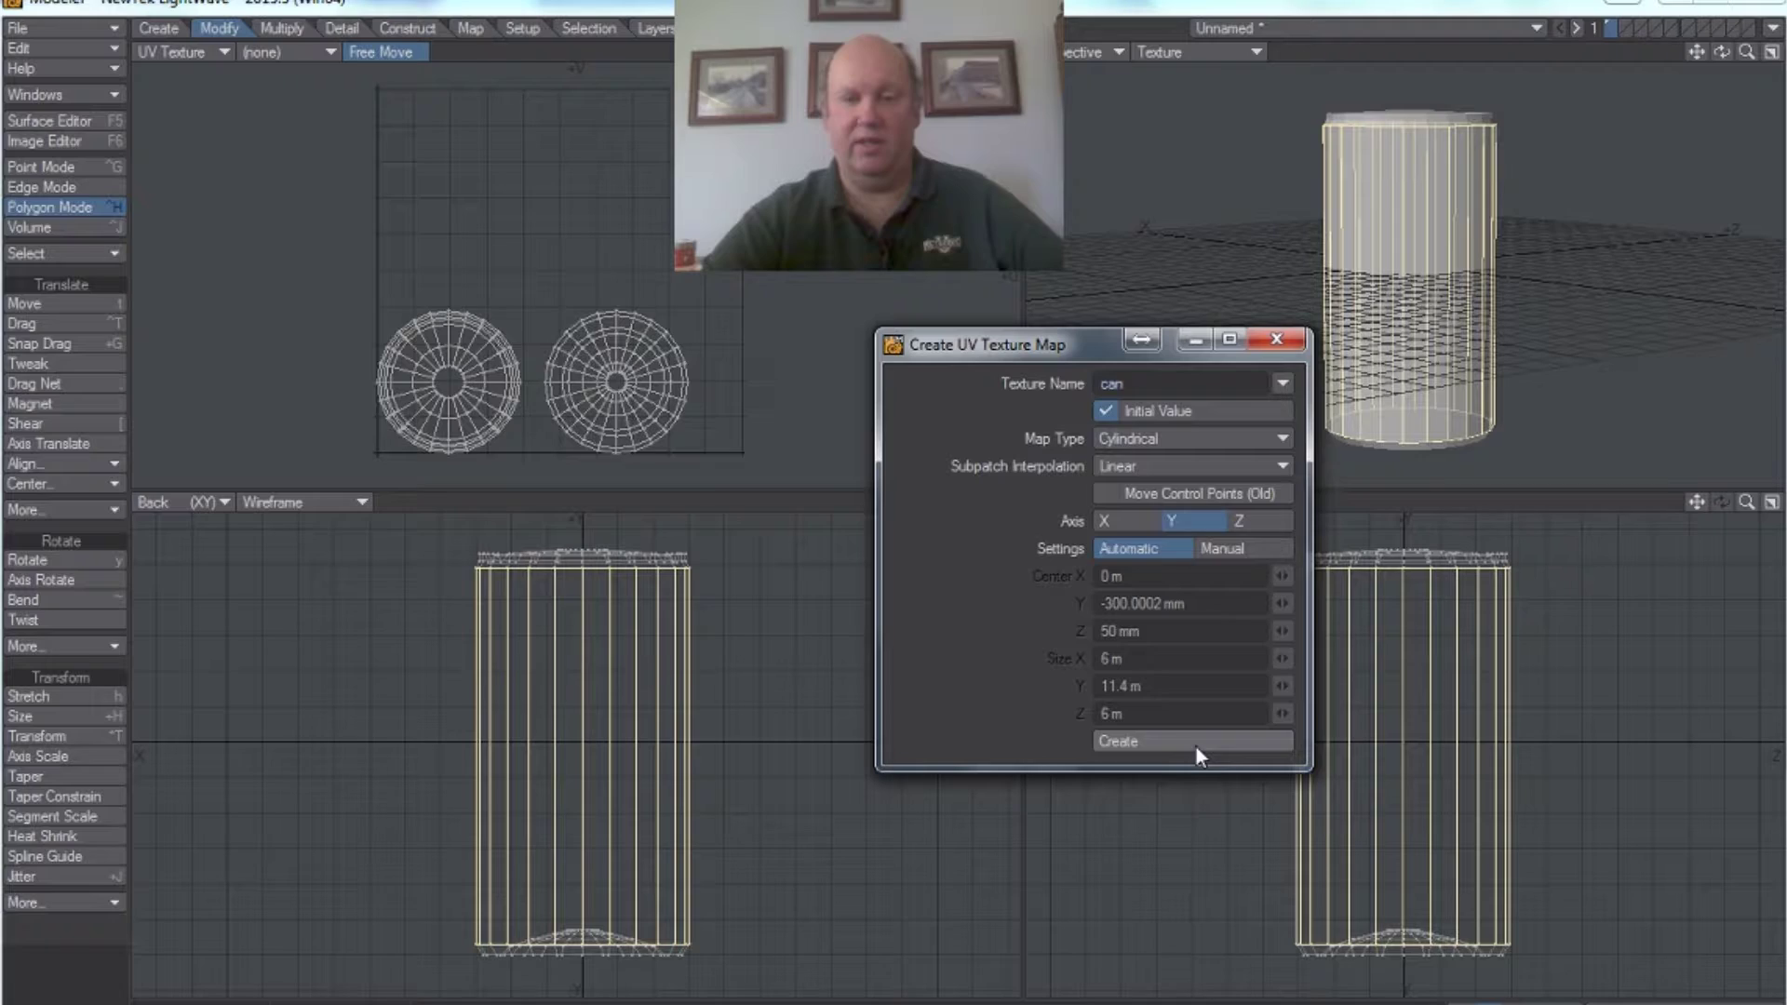
left_click(1215, 949)
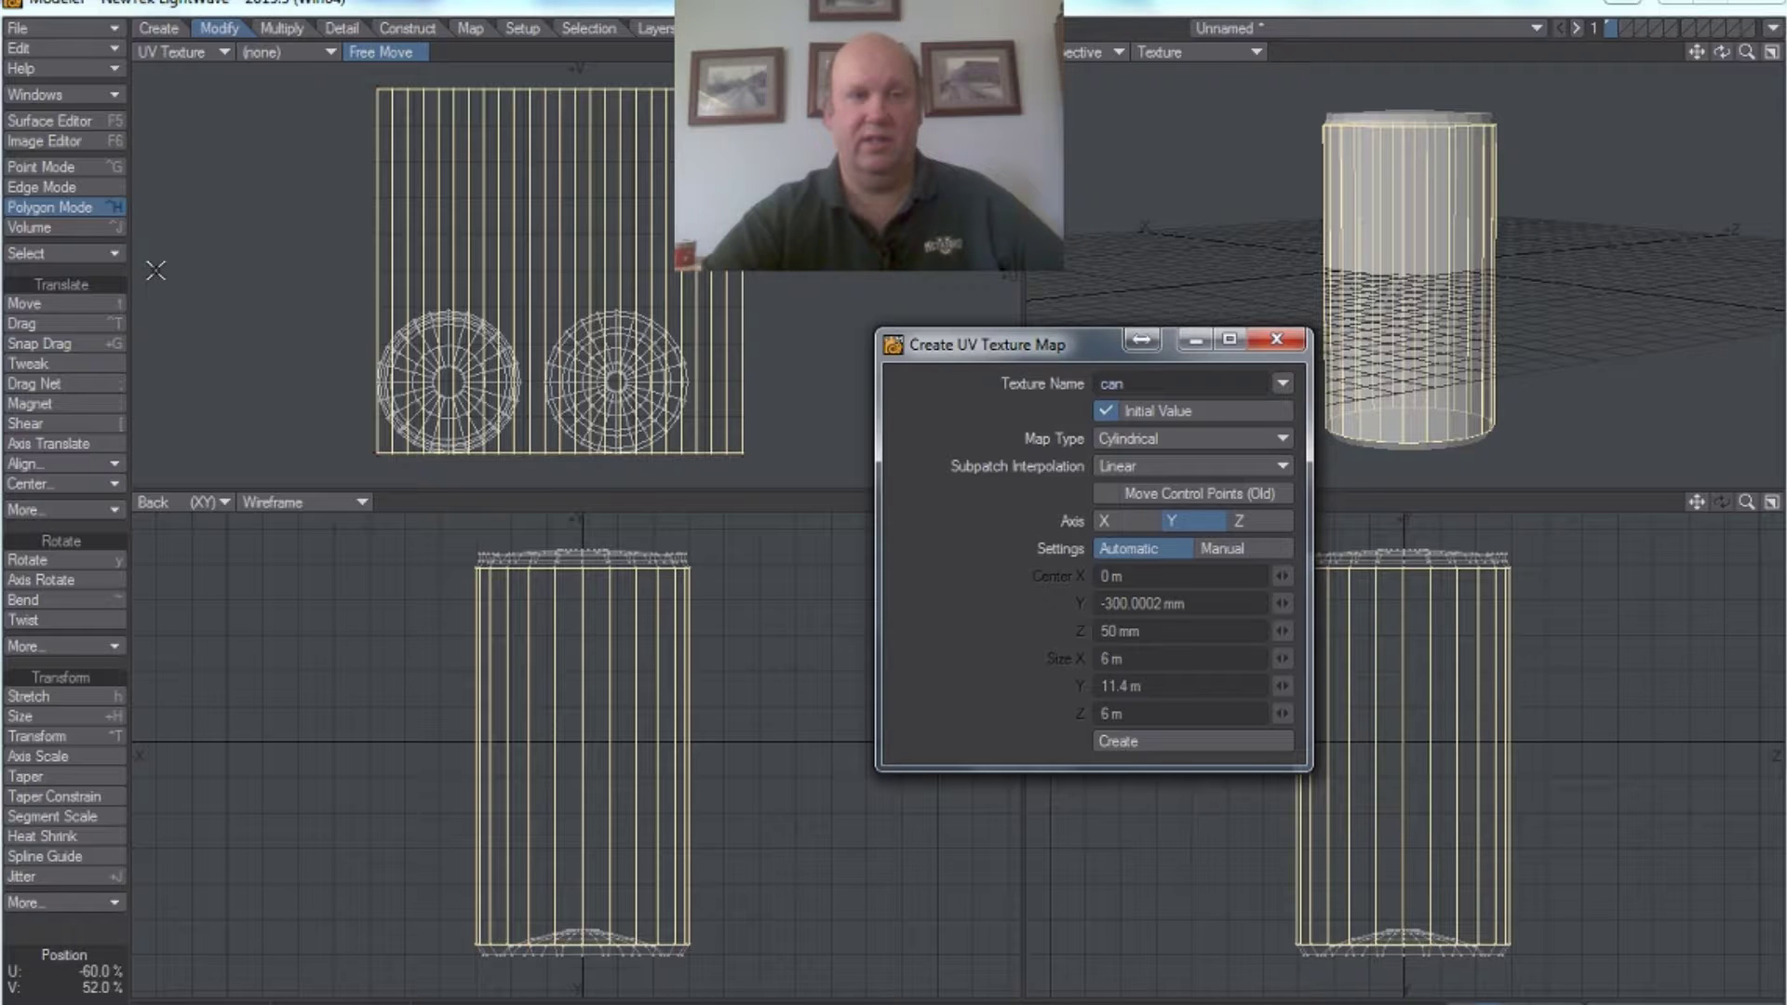
- Scale the side's UVs down to about half size and move them above the two caps' UVs
left_click(59, 712)
left_click_drag(828, 186, 521, 223)
left_click(95, 301)
left_click_drag(484, 391, 491, 256)
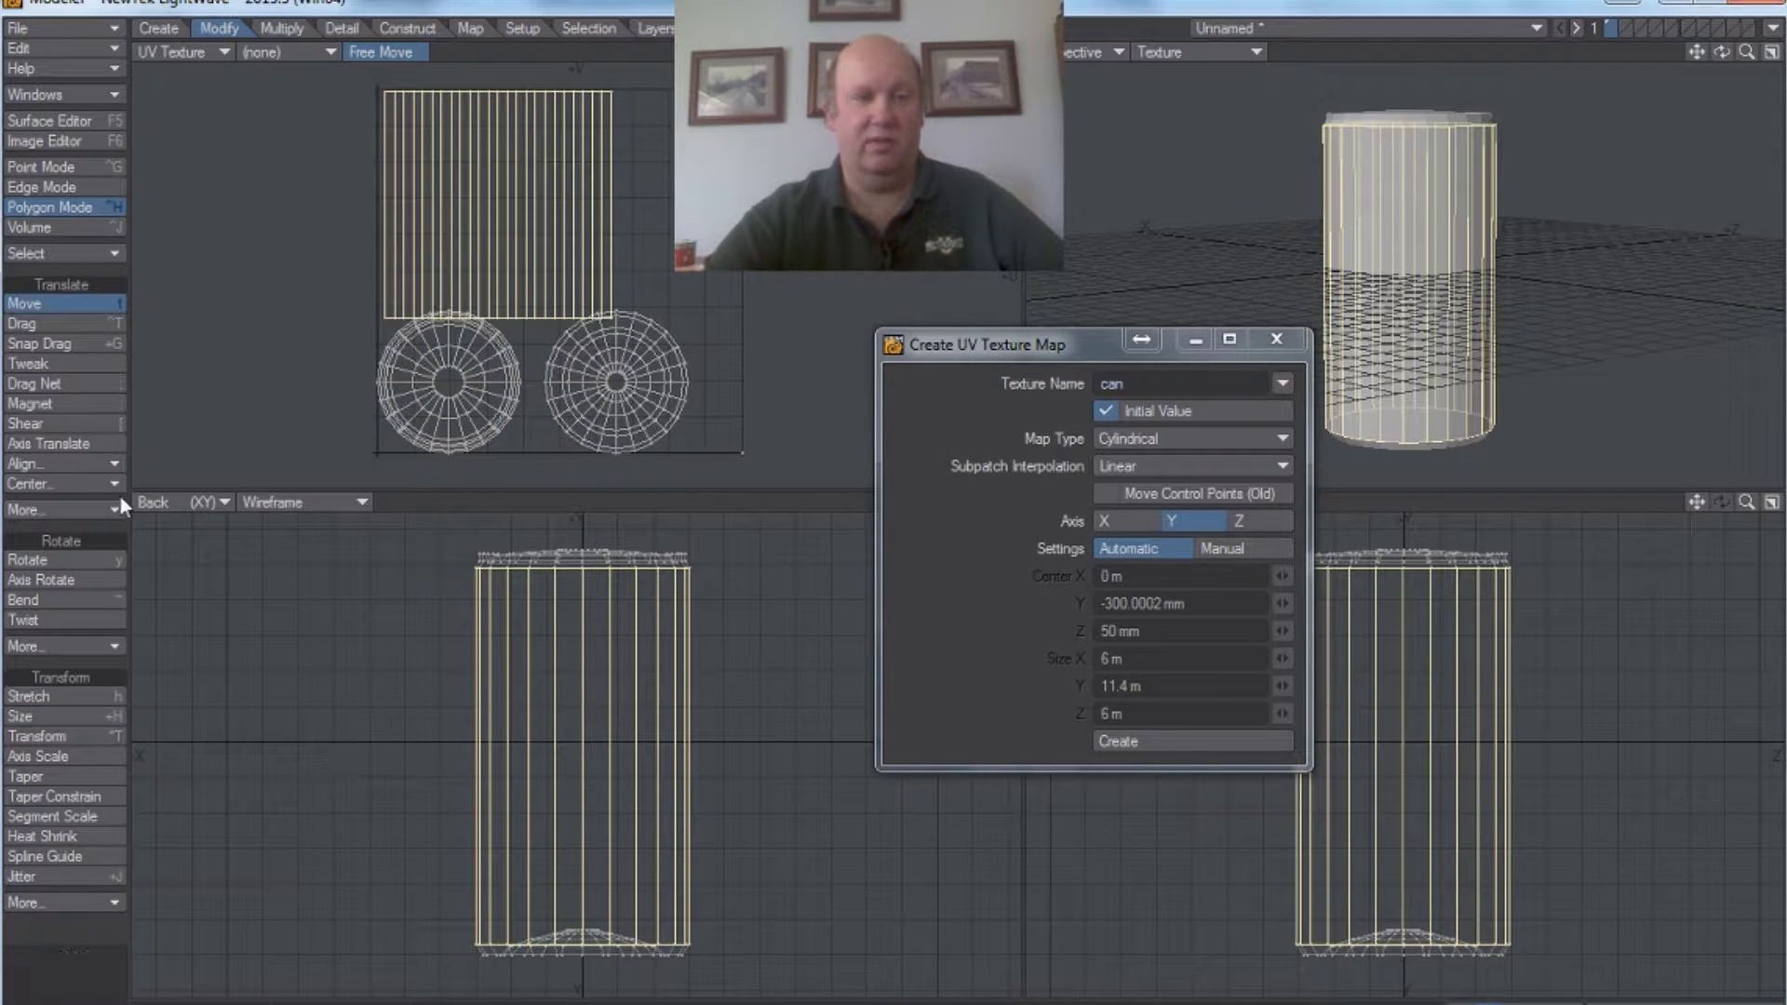
left_click(57, 718)
left_click_drag(570, 149, 530, 158)
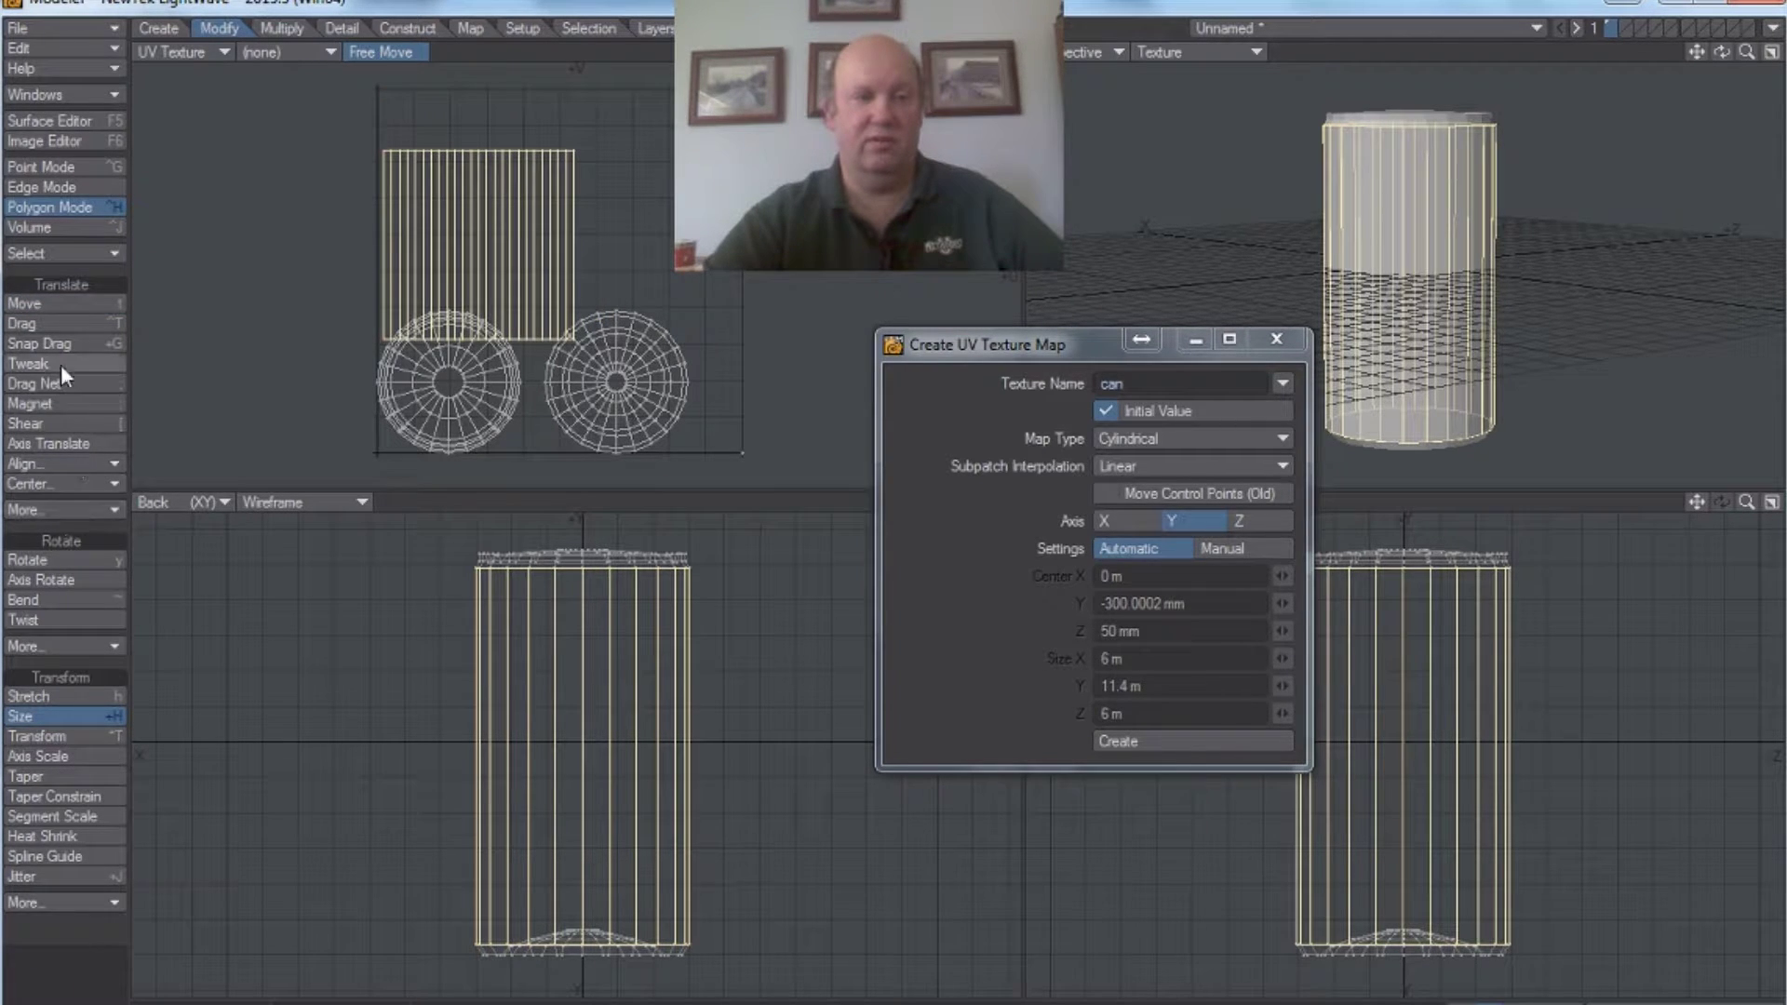
left_click(54, 308)
left_click_drag(561, 213, 565, 166)
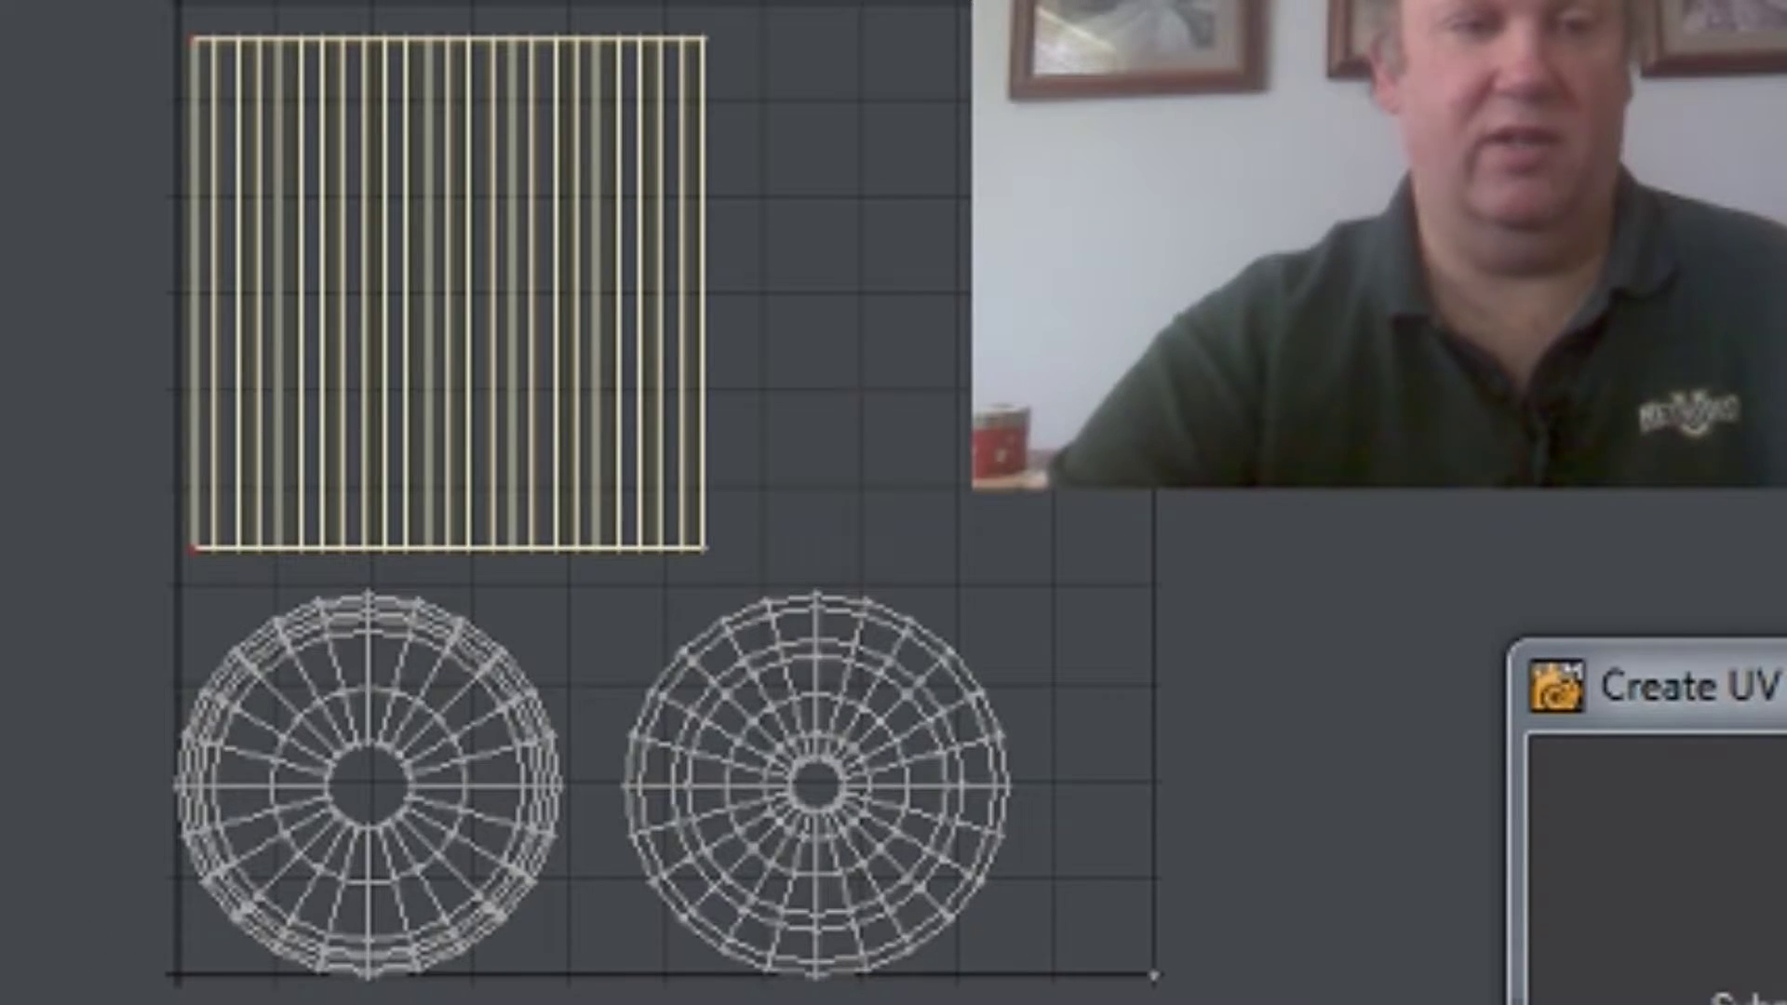
- Stretch the side's UVs horizontally to nearly the full width of the UV space and close the UV map settings
key("h")
left_click_drag(696, 391, 1117, 391)
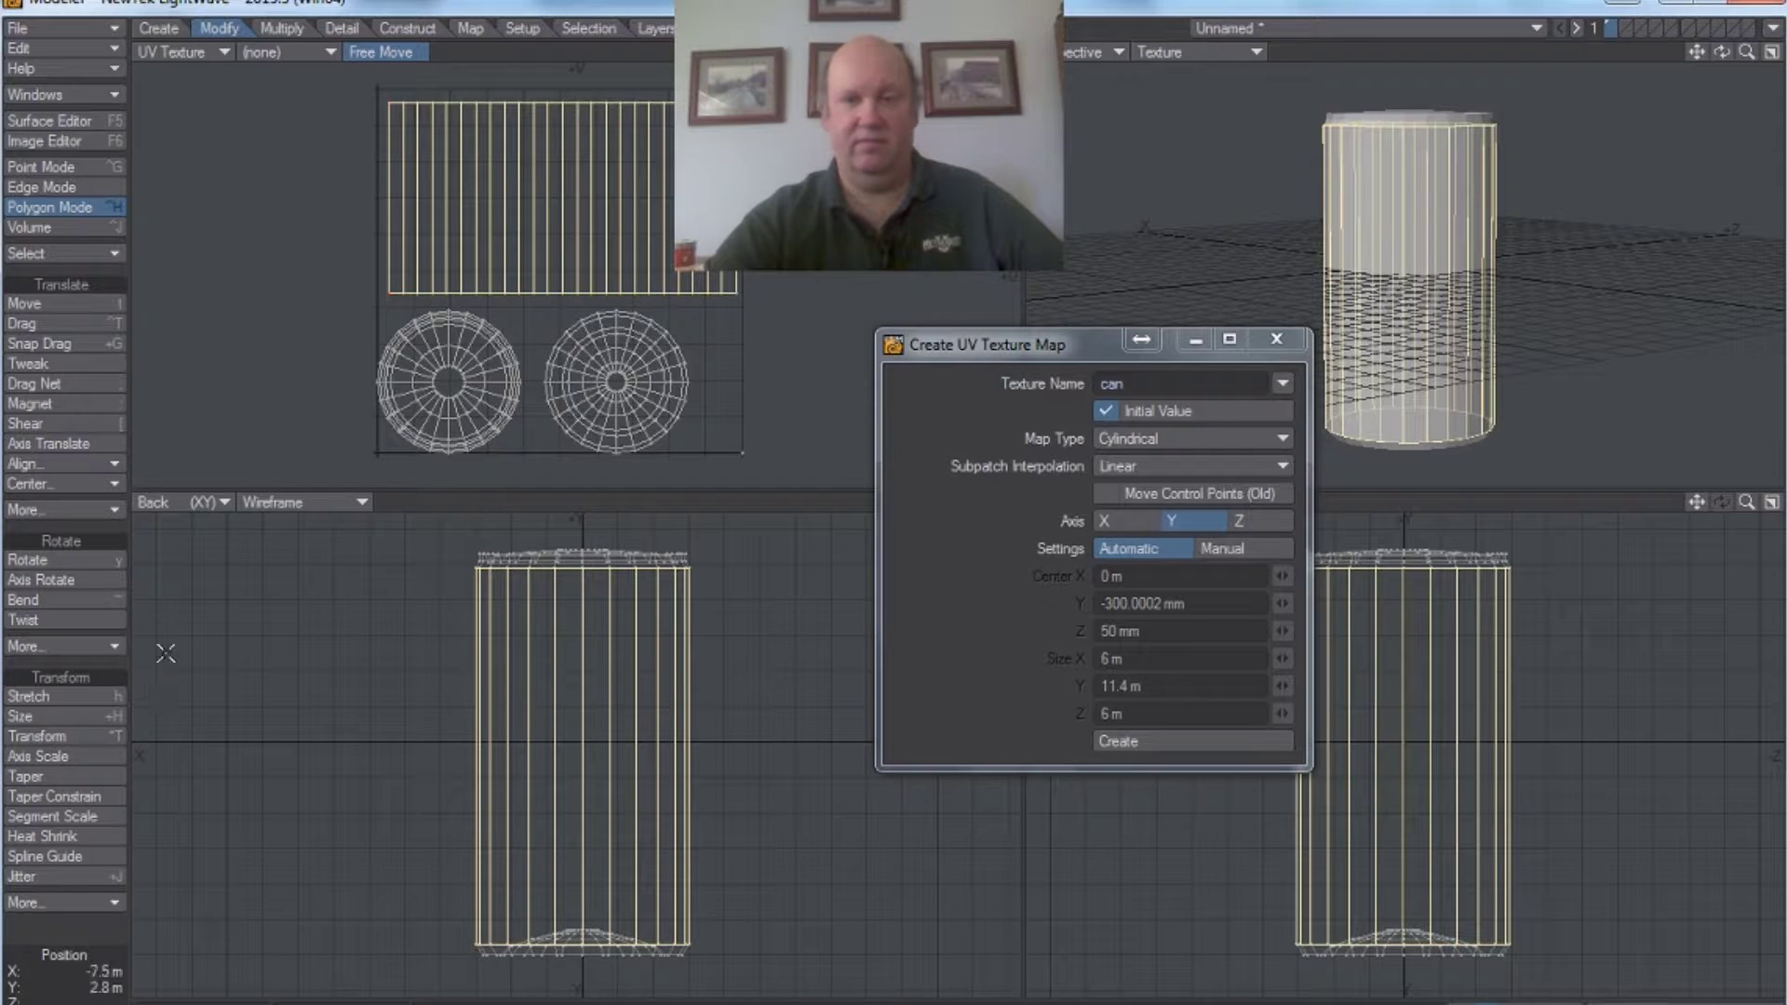
left_click(1286, 340)
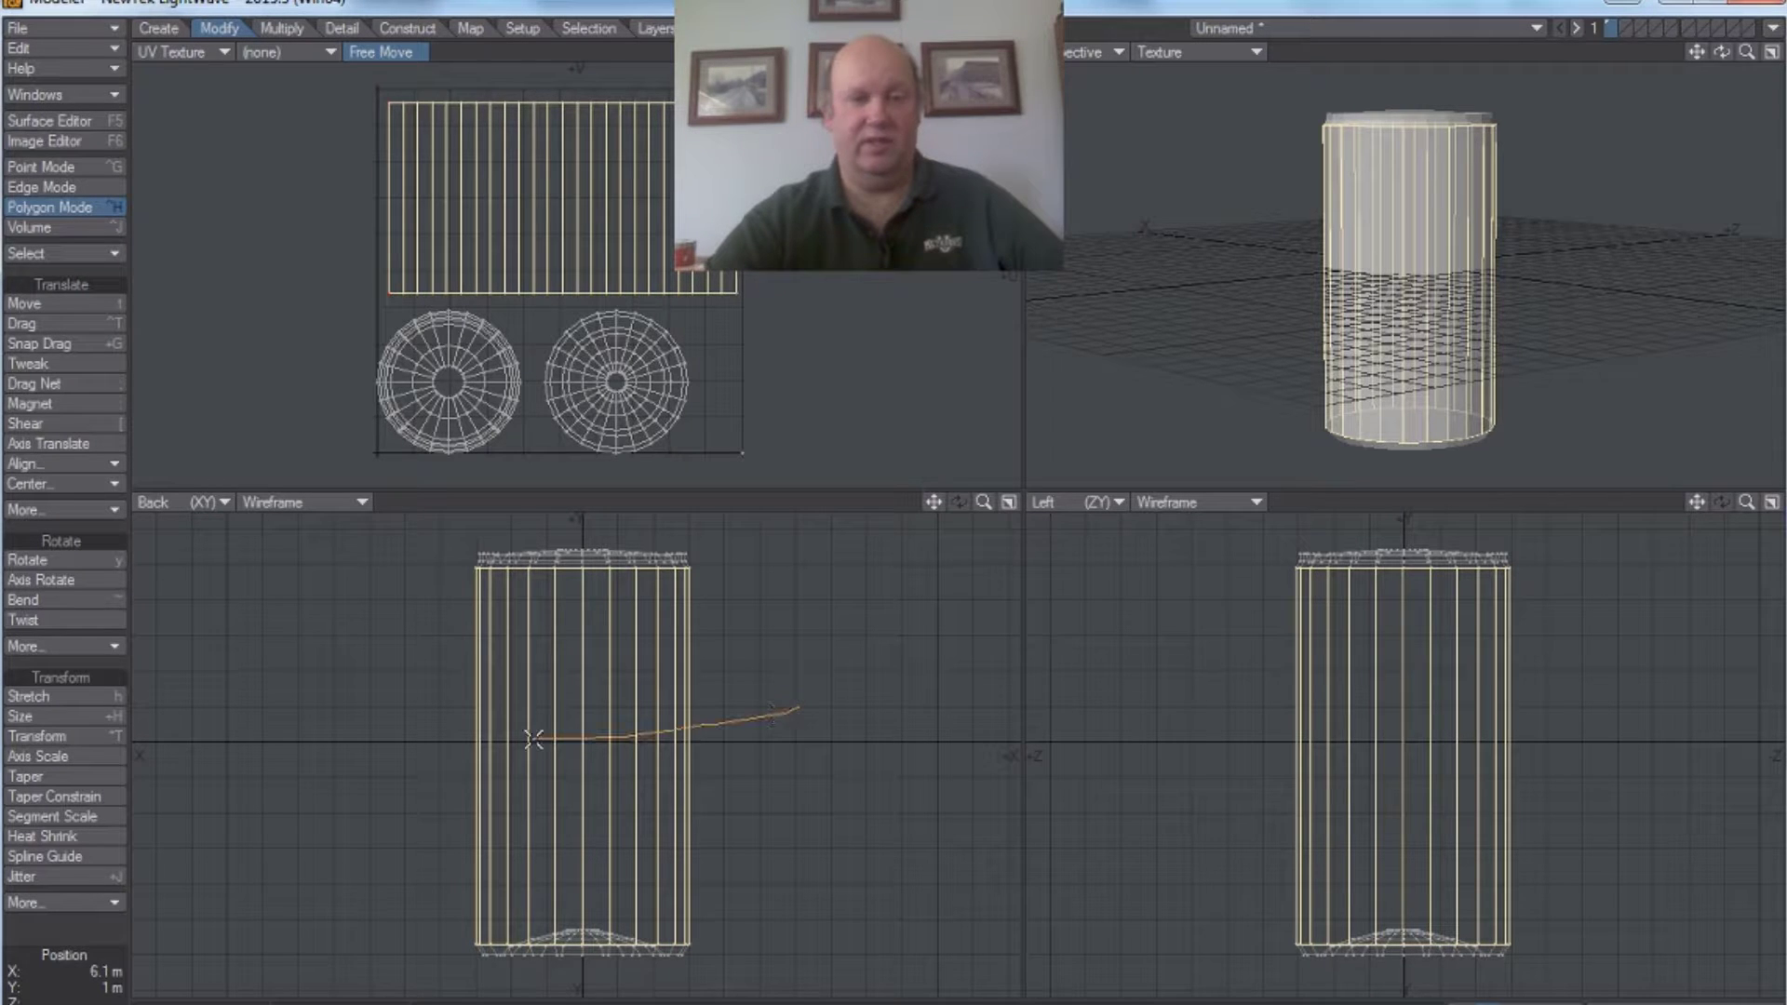
- Select all of the can's polygons and merge their points using the Automatic range
mouse_move(428, 714)
left_mouse_down()
mouse_move(738, 712)
mouse_move(459, 729)
left_mouse_up()
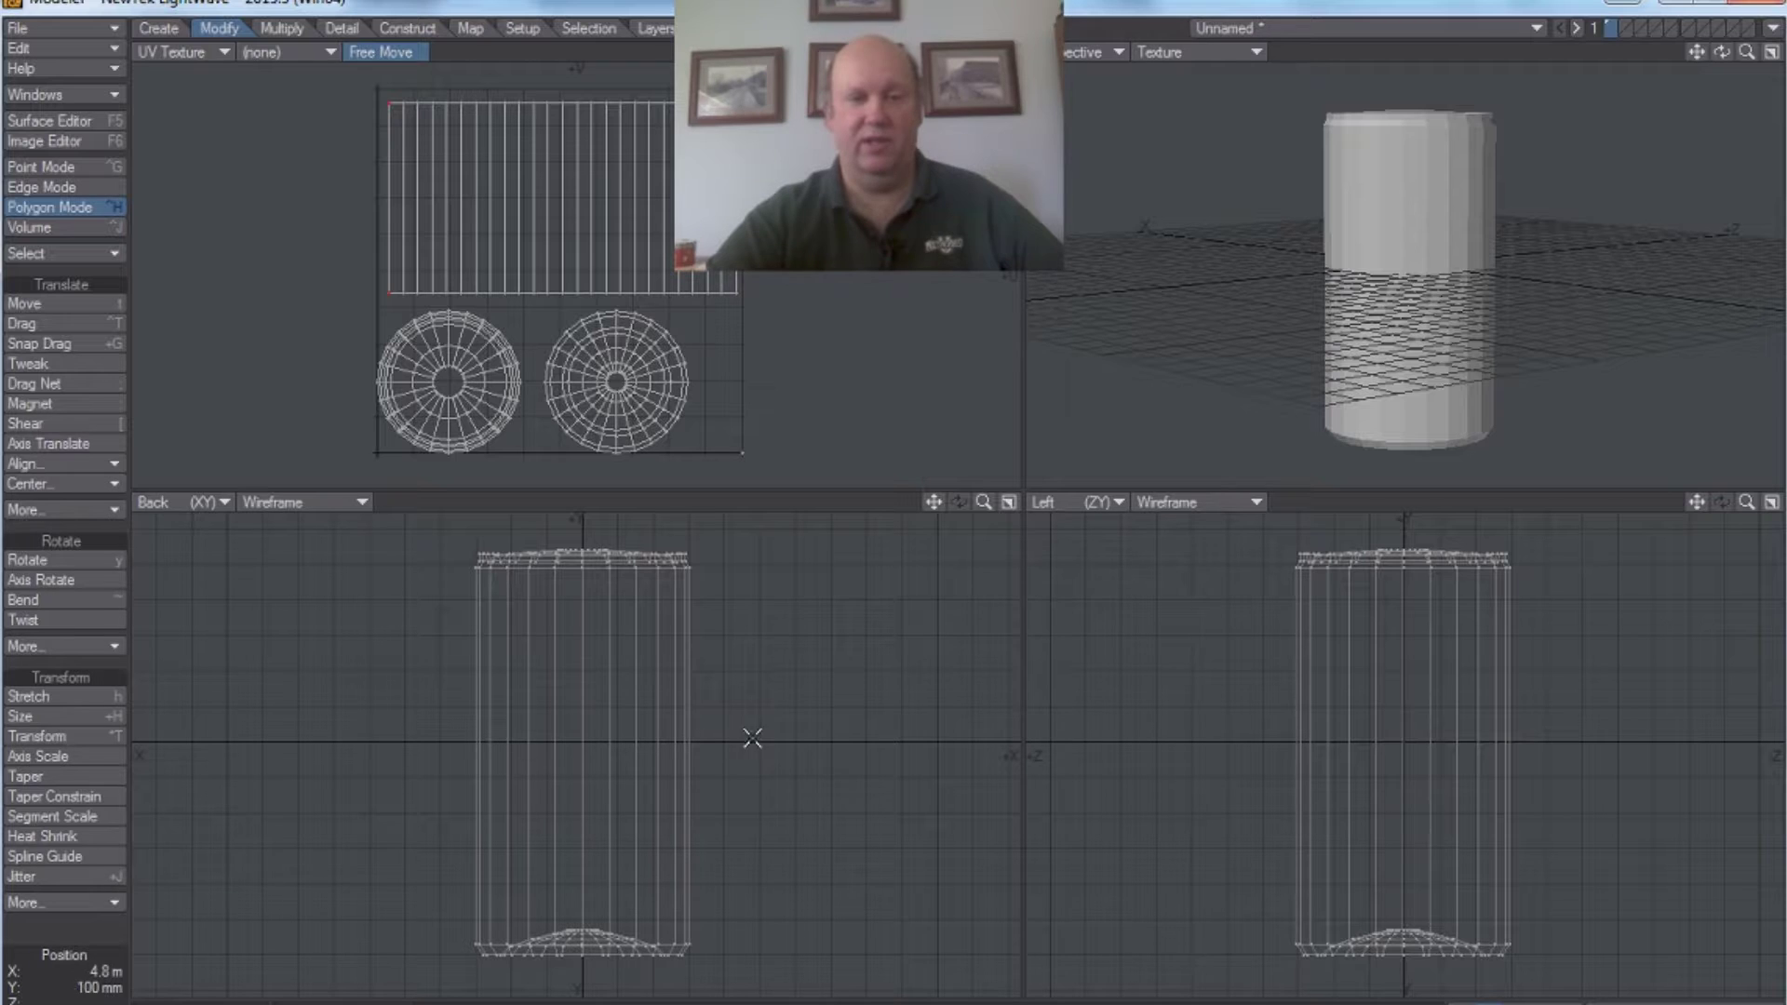
mouse_move(762, 746)
left_mouse_down()
mouse_move(769, 632)
mouse_move(752, 558)
mouse_move(716, 537)
mouse_move(520, 518)
mouse_move(409, 553)
mouse_move(352, 671)
mouse_move(333, 835)
mouse_move(349, 891)
mouse_move(497, 995)
left_mouse_up()
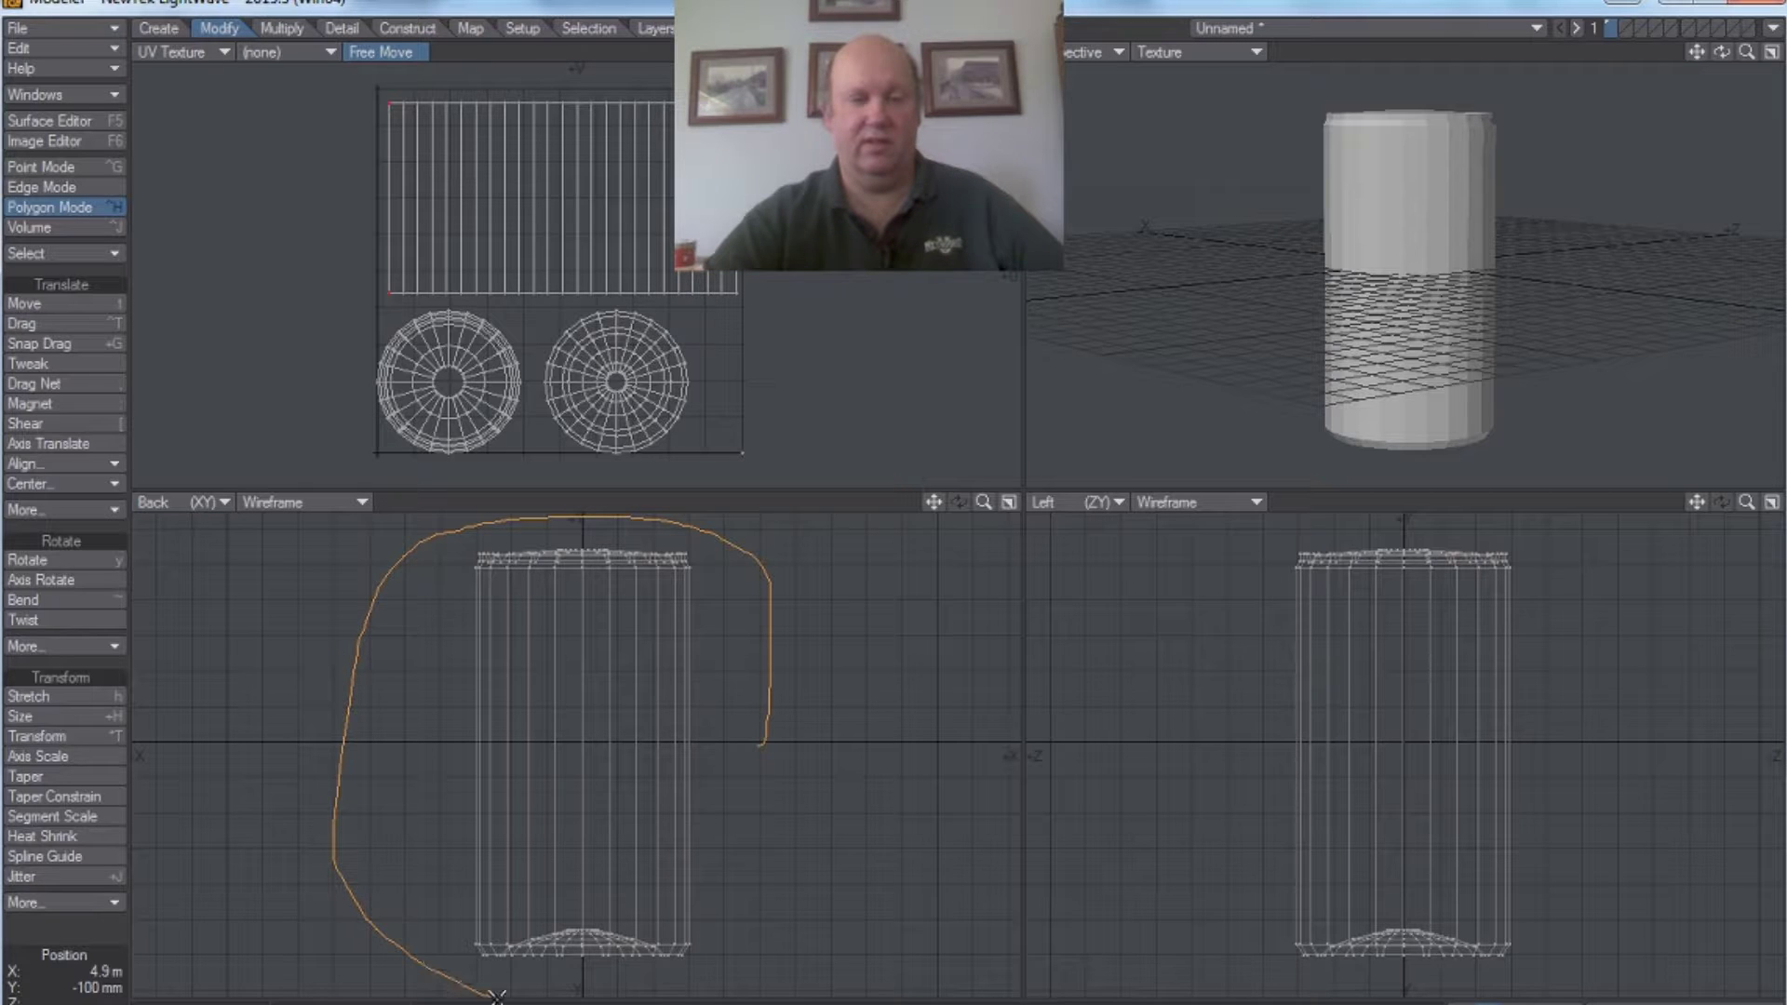
mouse_move(792, 959)
right_mouse_down()
mouse_move(823, 810)
mouse_move(799, 693)
mouse_move(766, 678)
right_mouse_up()
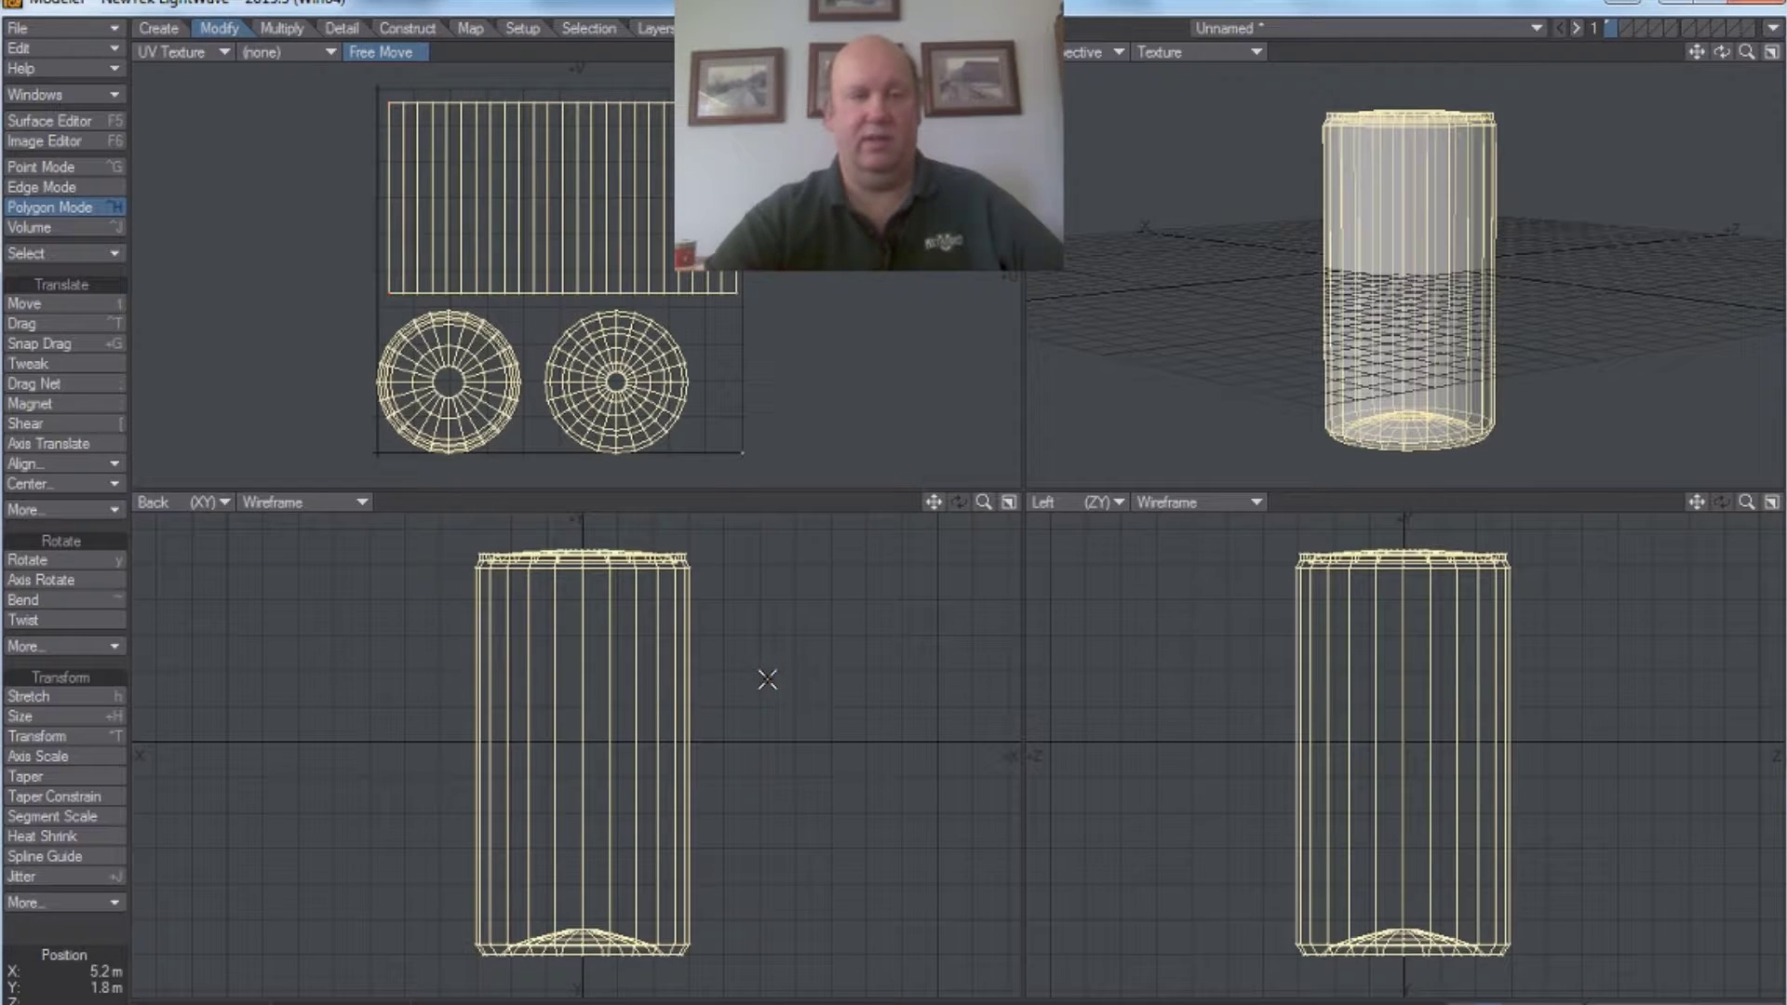
left_click(342, 28)
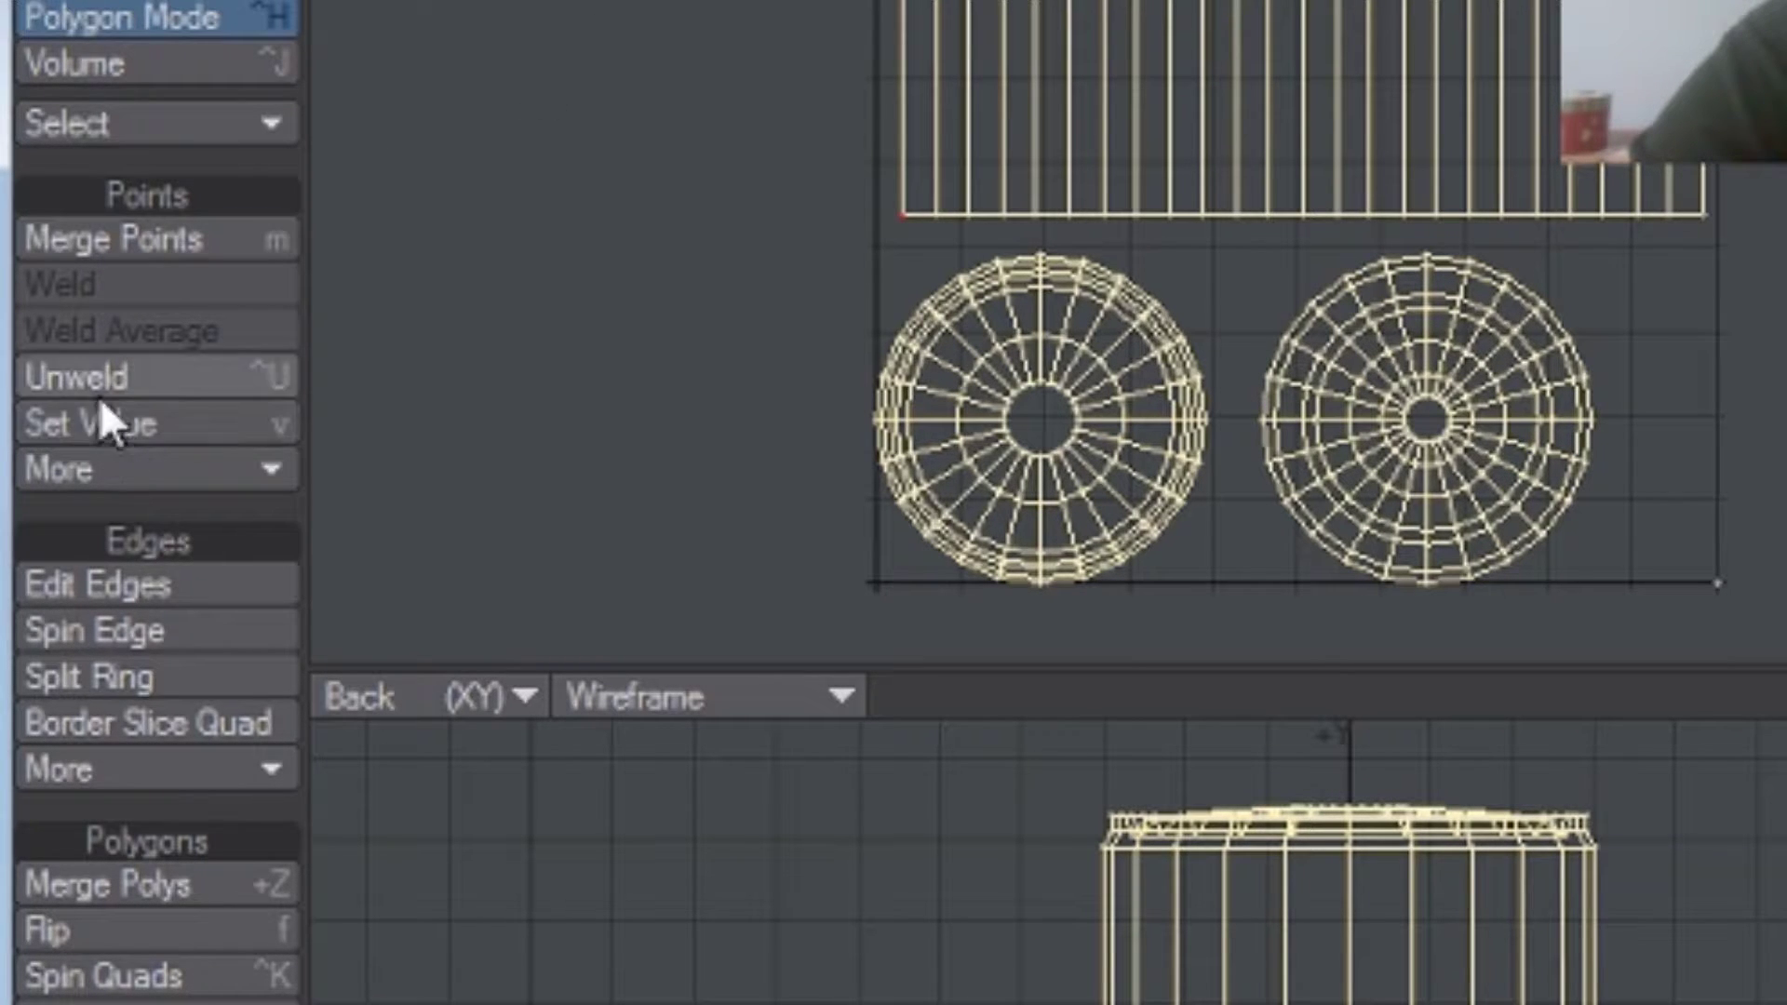
left_click(108, 240)
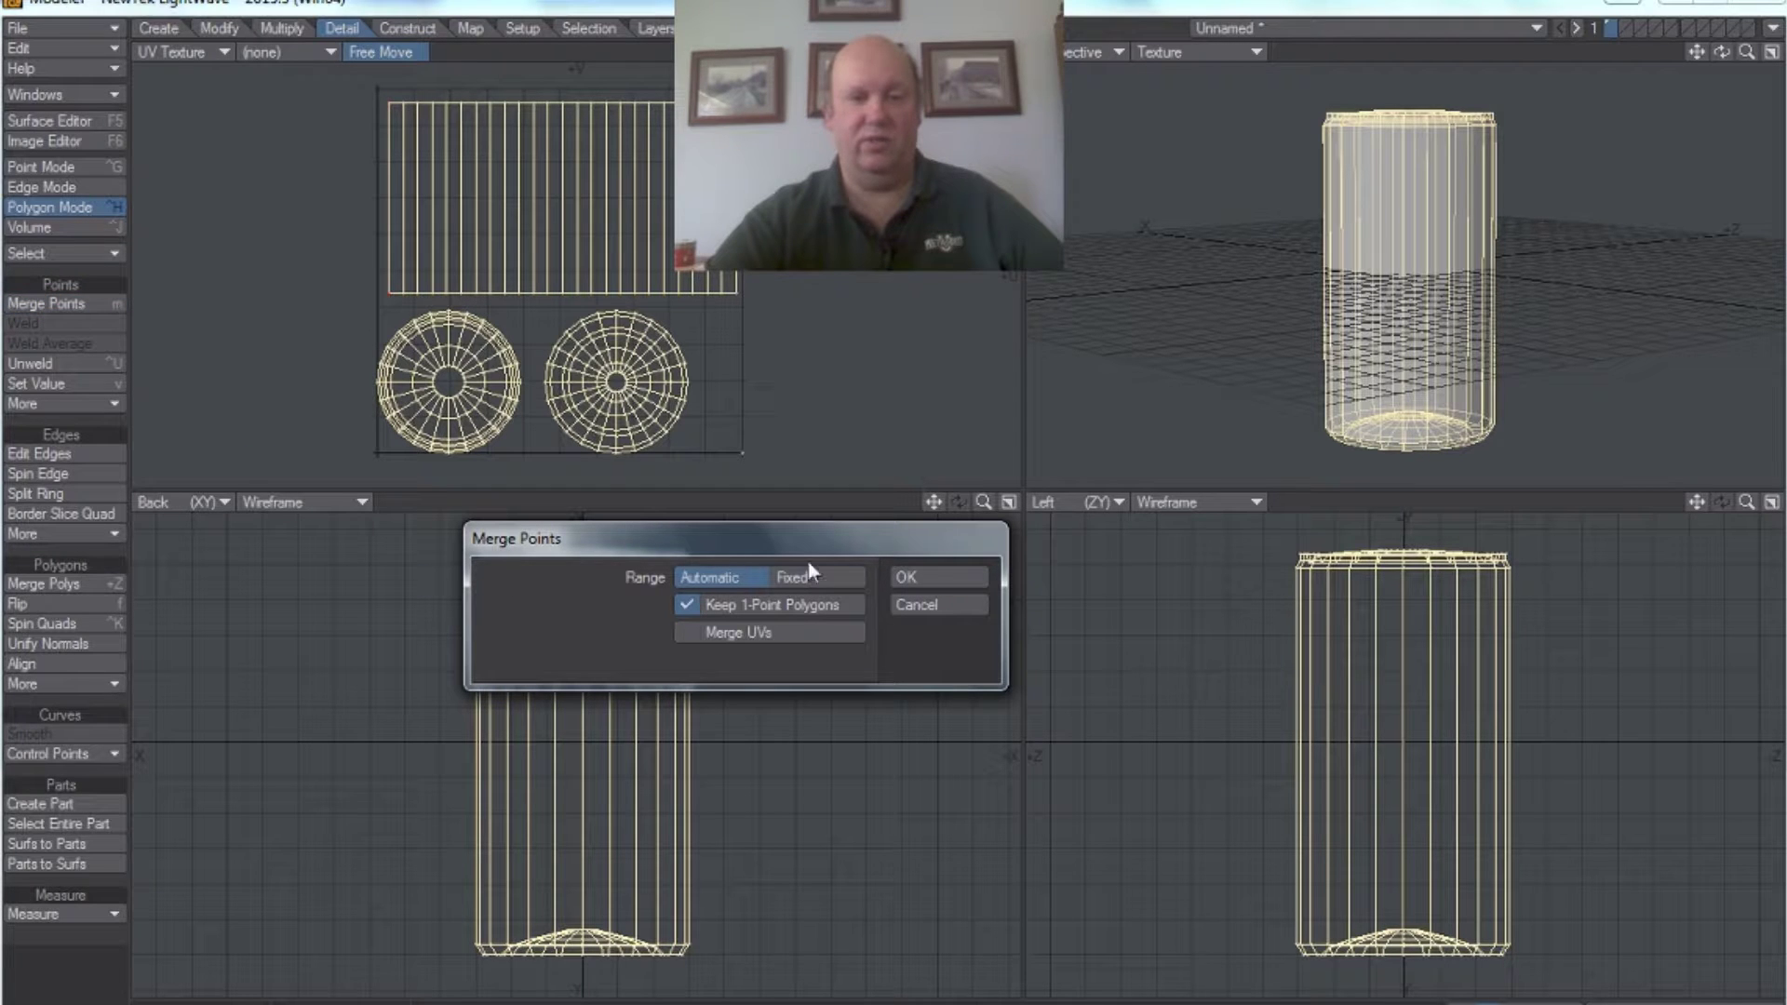
left_click(939, 578)
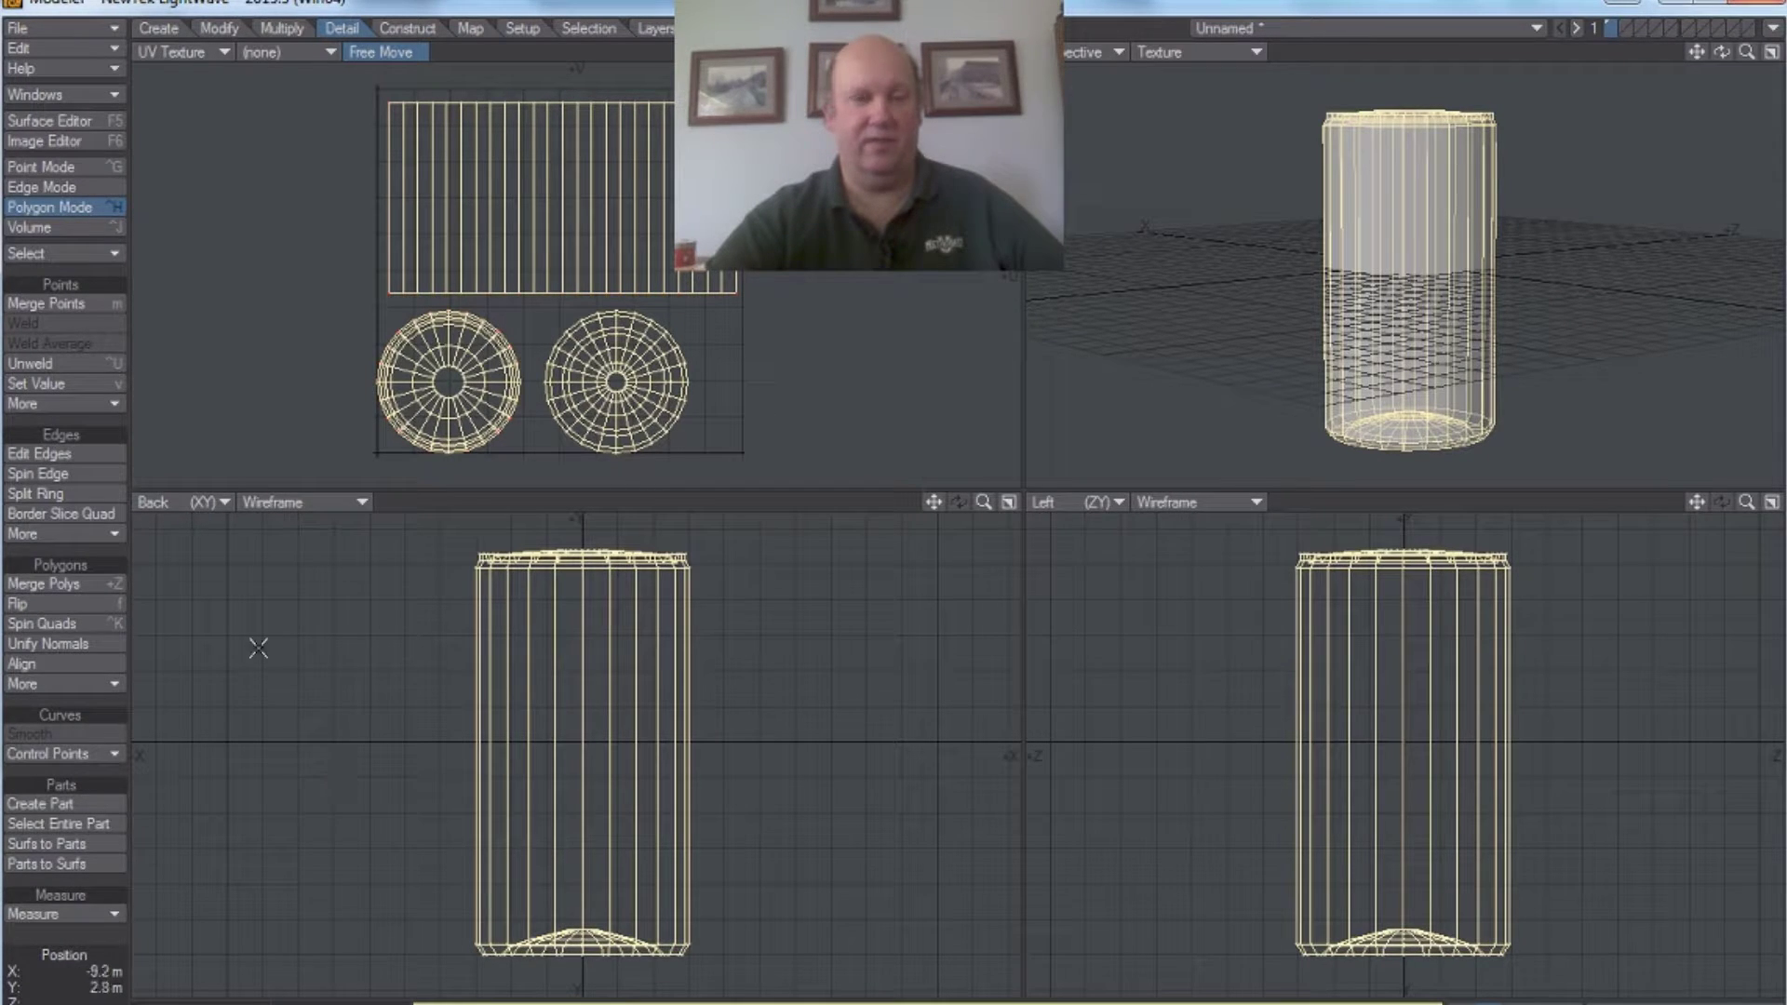
- Select only the top cap's polygons, move them upward to test their connection to the side, and restore and deselect them
mouse_move(325, 611)
left_mouse_down()
mouse_move(306, 754)
mouse_move(377, 922)
mouse_move(517, 977)
mouse_move(847, 749)
mouse_move(622, 496)
left_mouse_up()
mouse_move(621, 497)
right_mouse_down()
mouse_move(420, 527)
mouse_move(334, 786)
right_mouse_up()
mouse_move(407, 593)
right_mouse_down()
mouse_move(693, 636)
mouse_move(729, 531)
right_mouse_up()
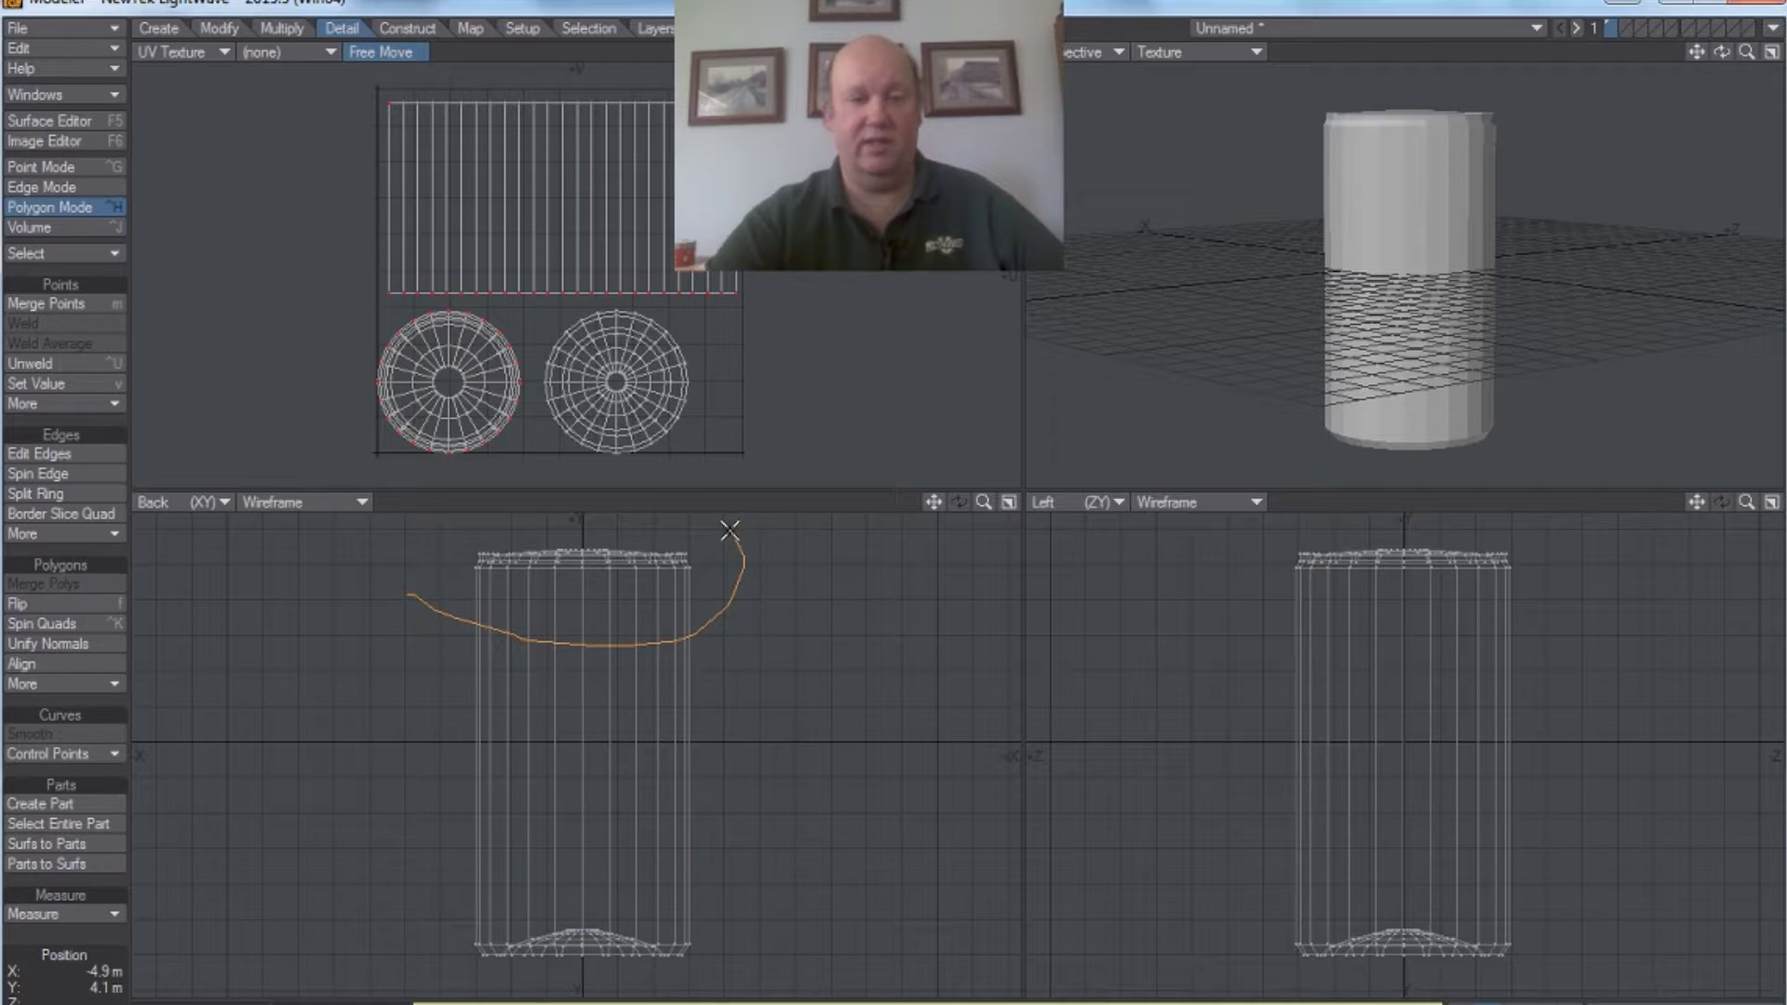
right_click_drag(473, 515, 410, 588)
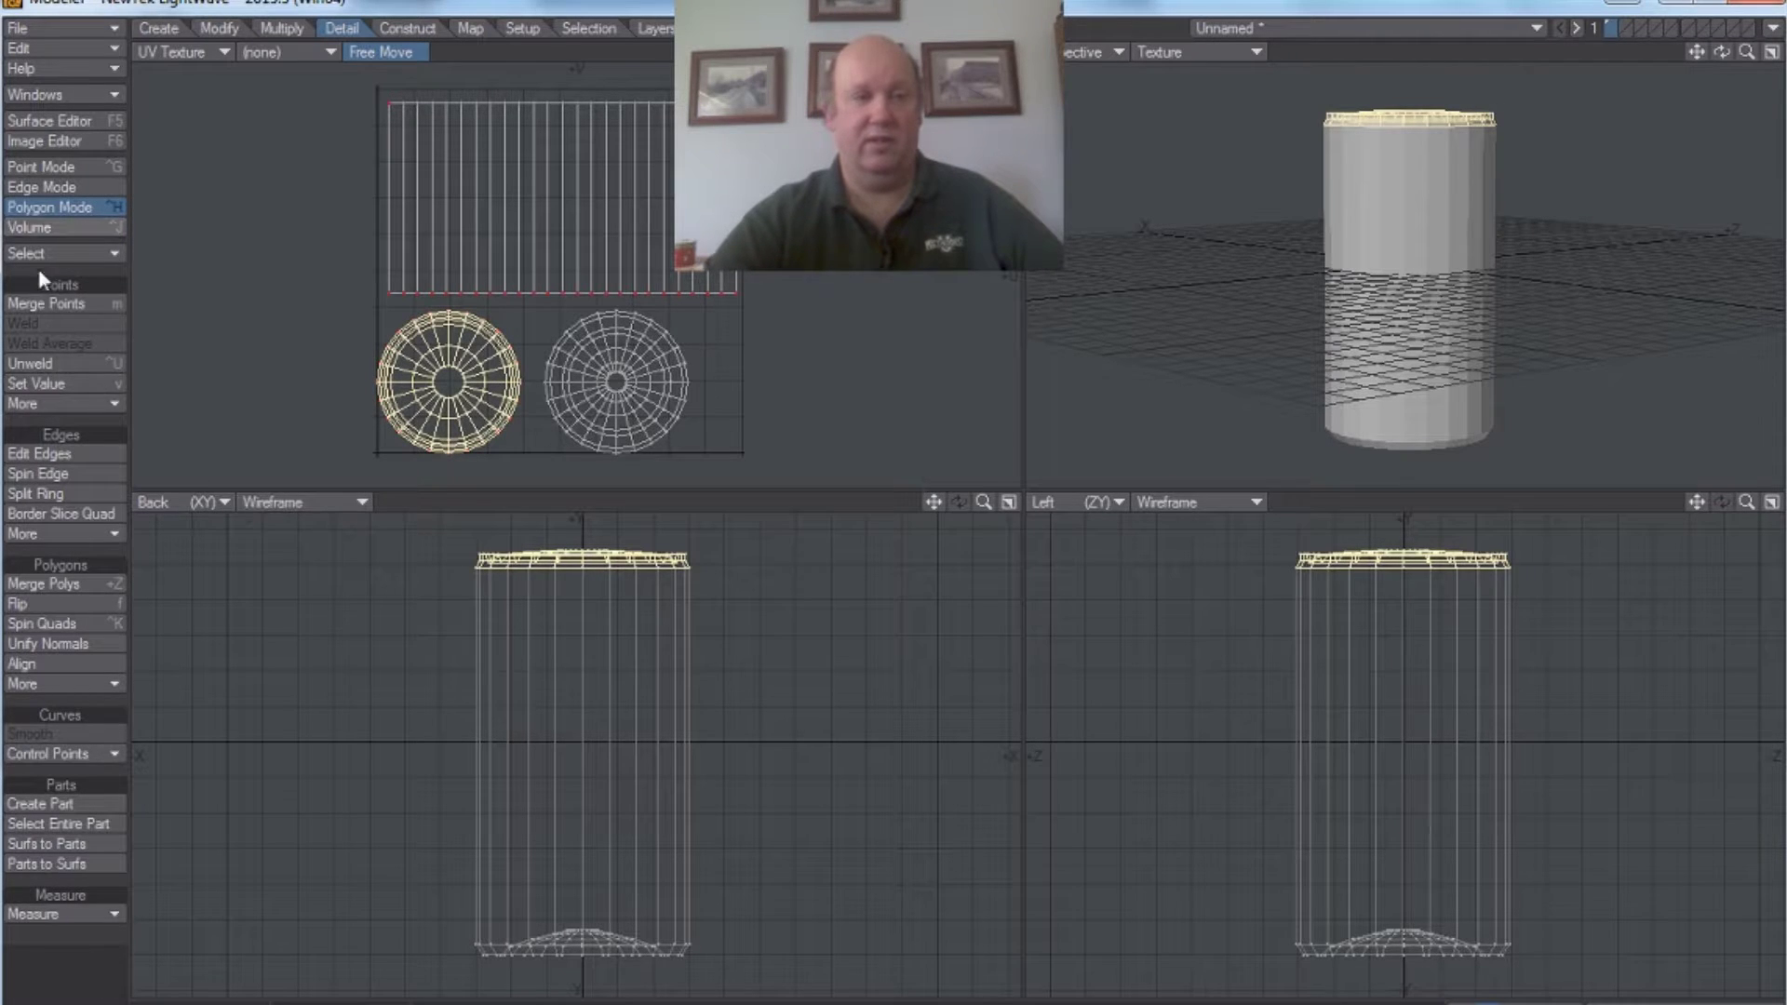
left_click(219, 29)
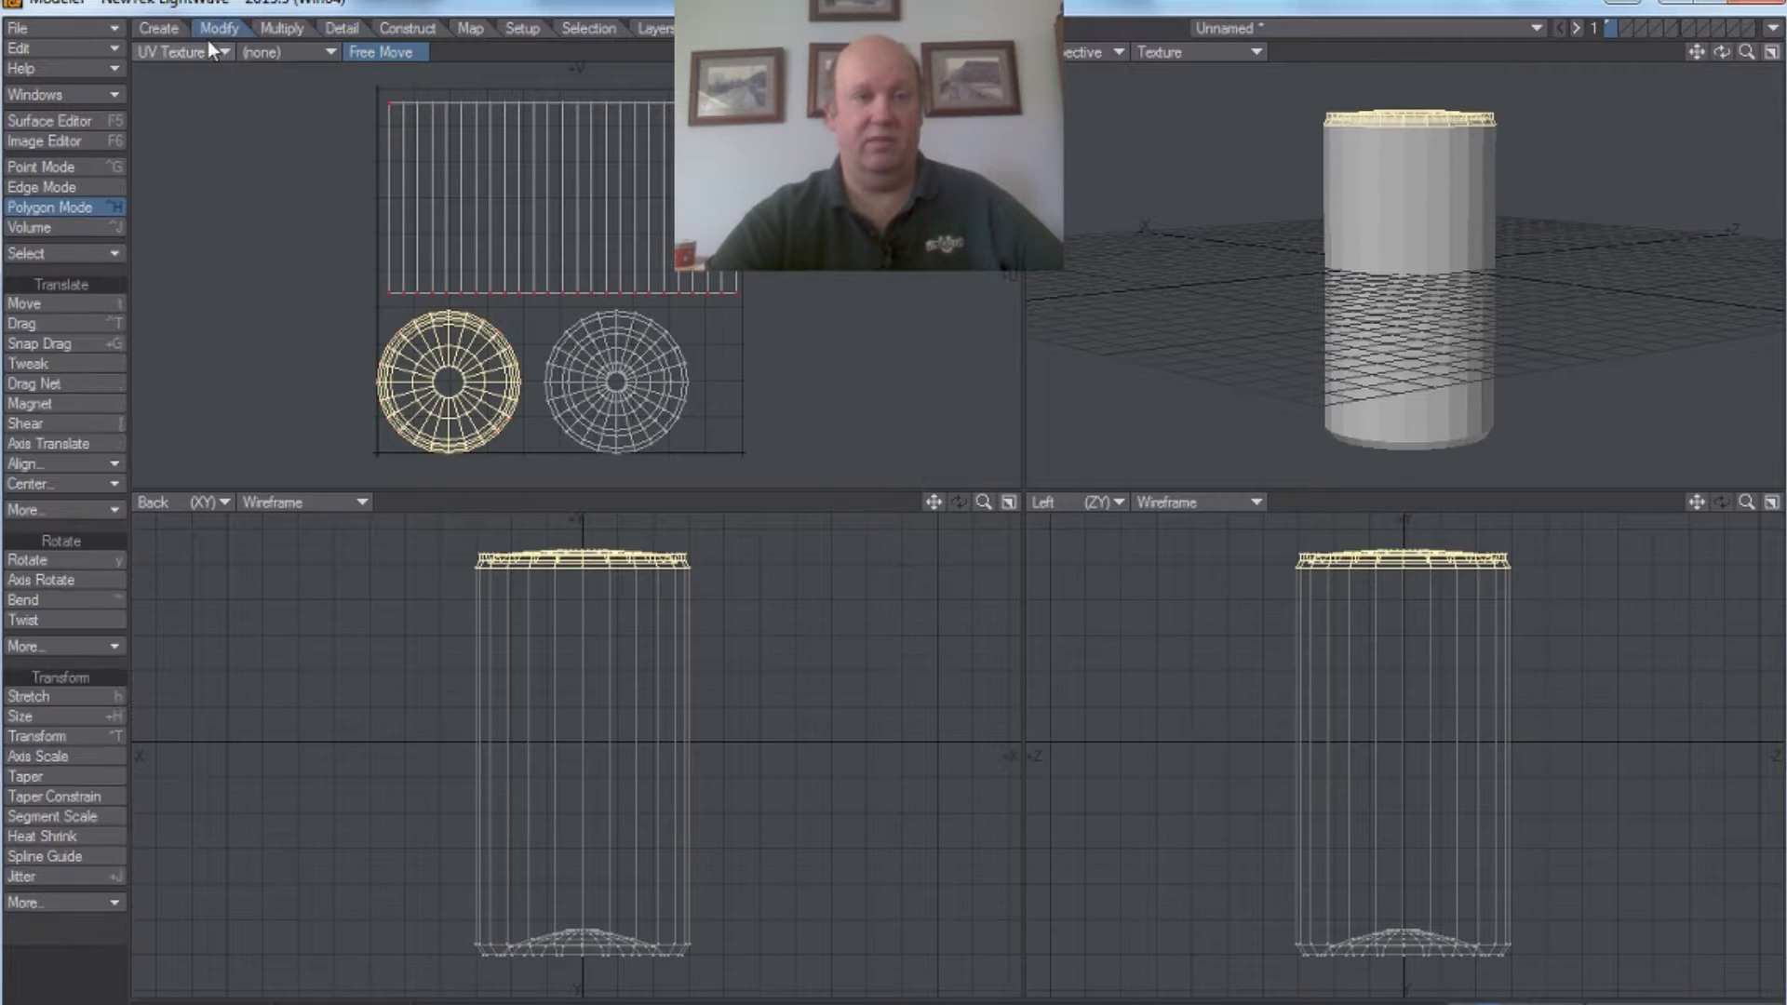
left_click(56, 299)
mouse_move(1332, 566)
left_mouse_down()
mouse_move(1343, 544)
mouse_move(1335, 564)
left_mouse_up()
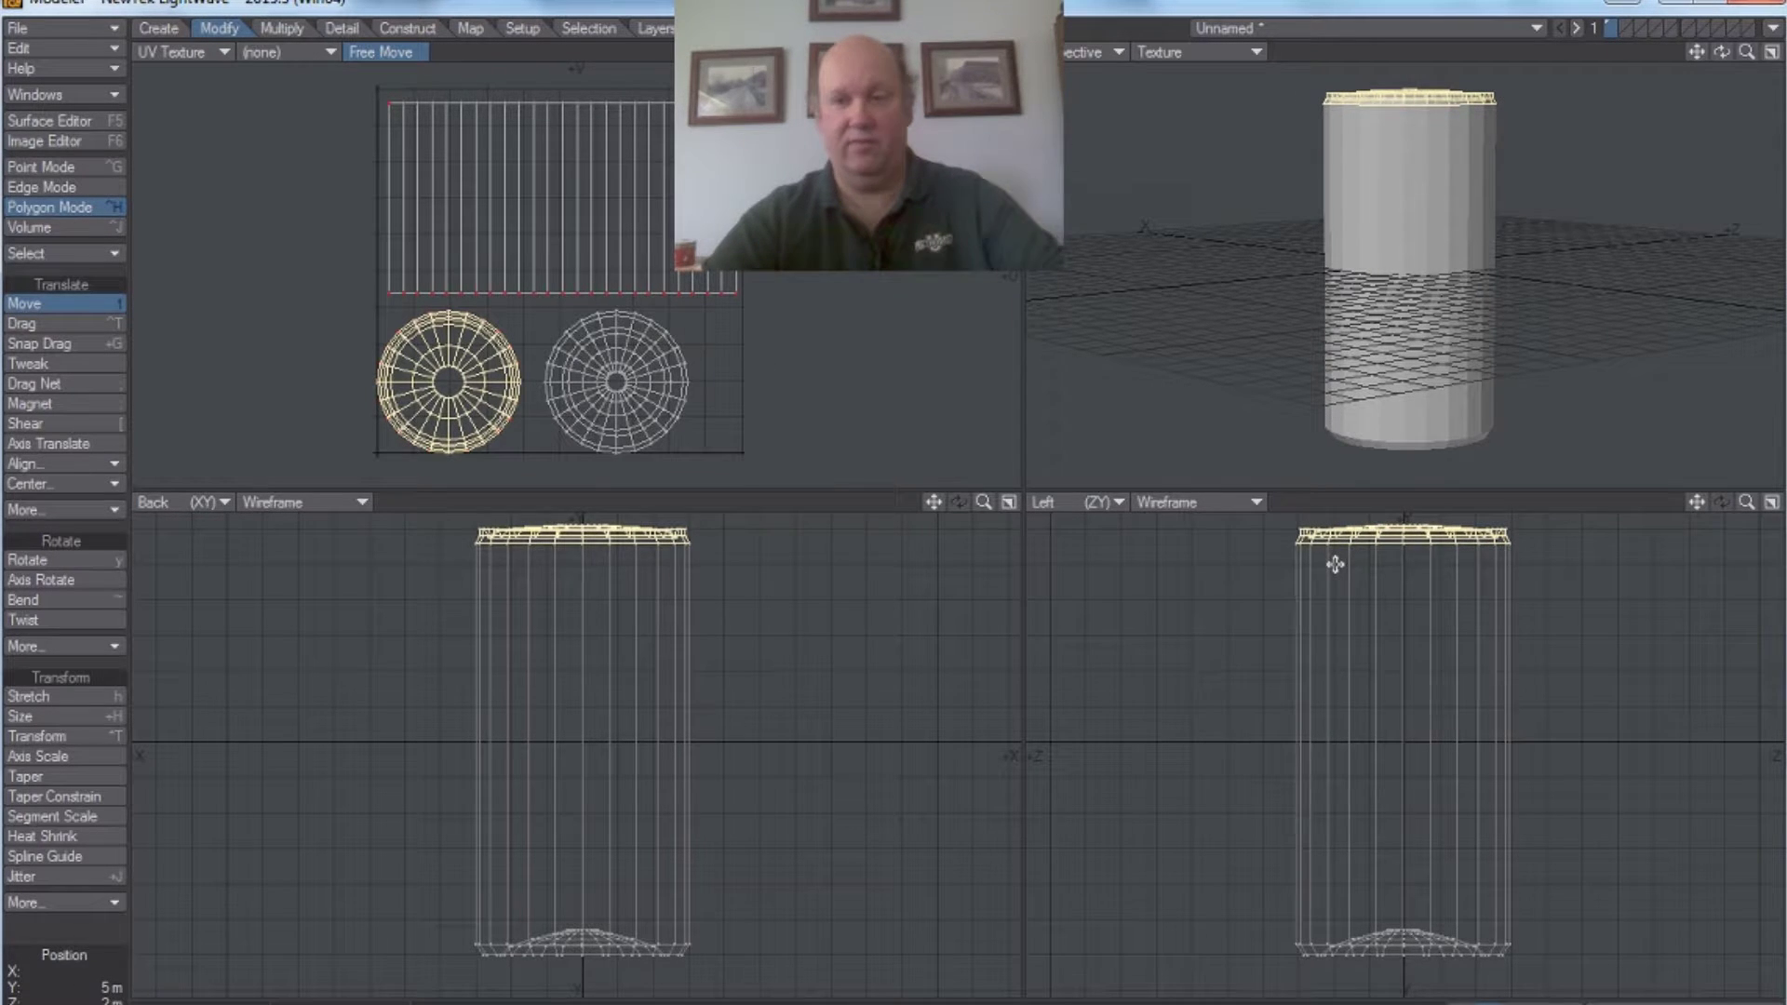
left_click(31, 305)
left_click_drag(423, 599, 772, 622)
mouse_move(773, 621)
right_mouse_down()
mouse_move(754, 559)
mouse_move(666, 525)
mouse_move(470, 517)
mouse_move(411, 565)
mouse_move(443, 615)
right_mouse_up()
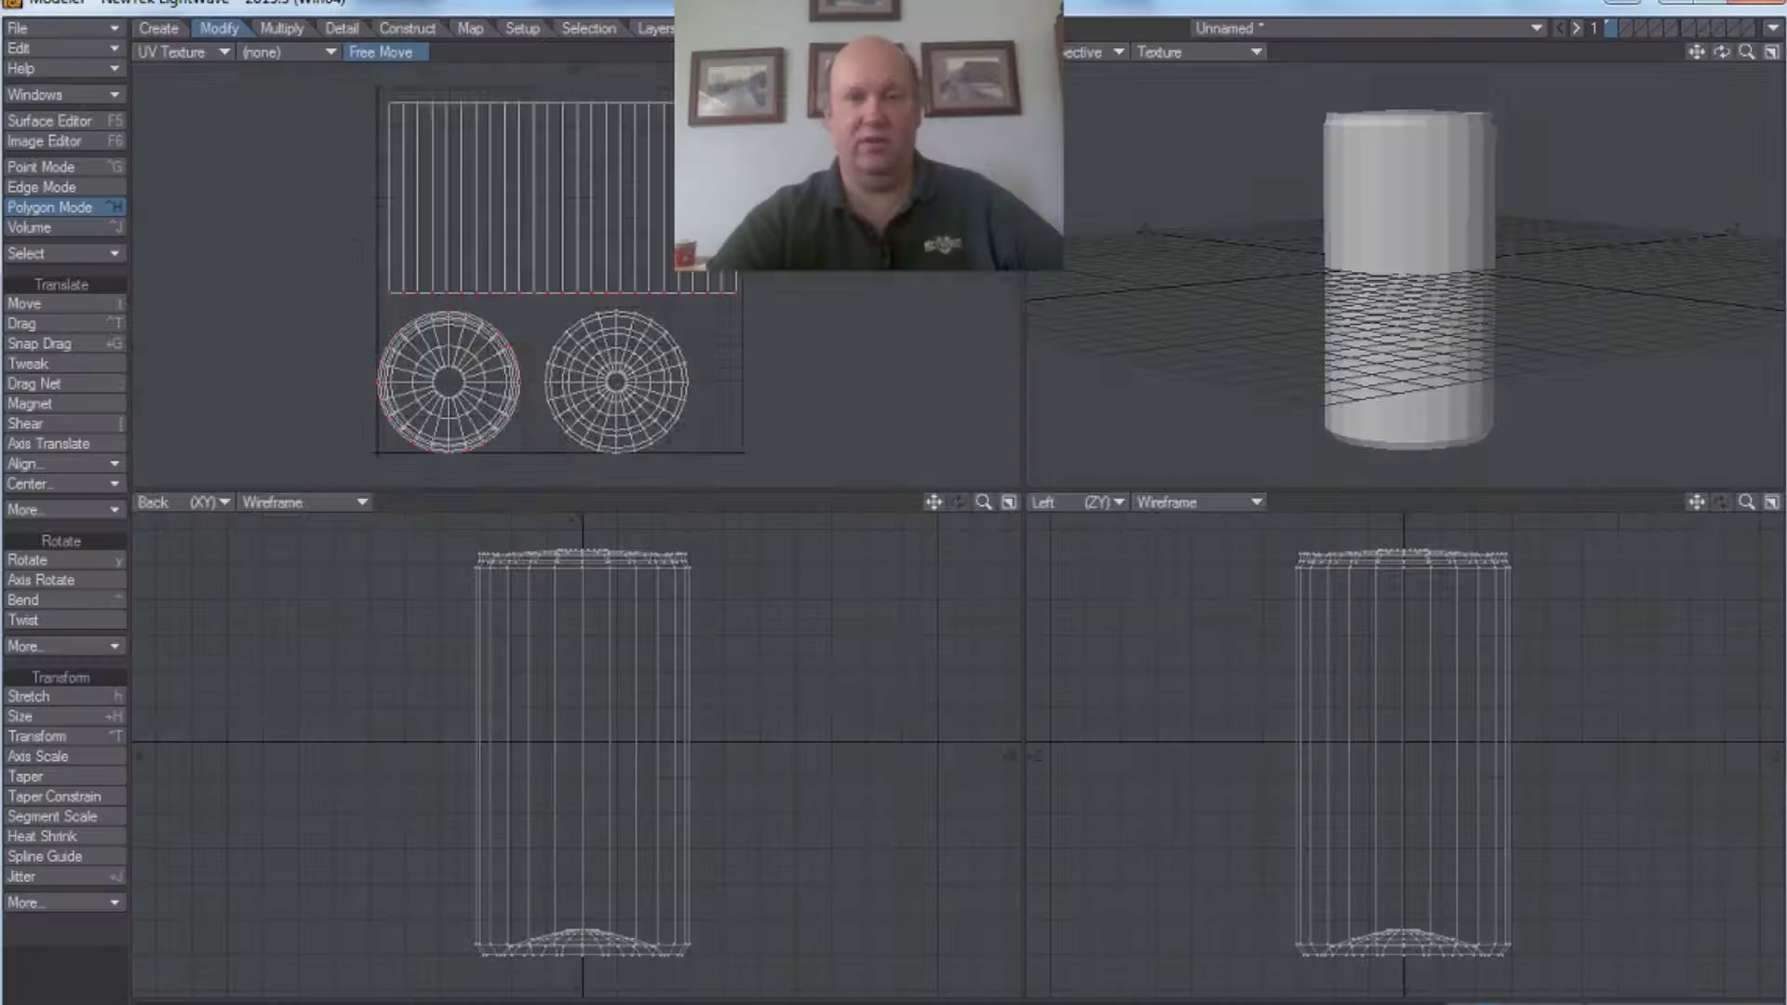
- Maximize the UV view and zoom in on the can's UV layout for a screen capture
key("KP_0")
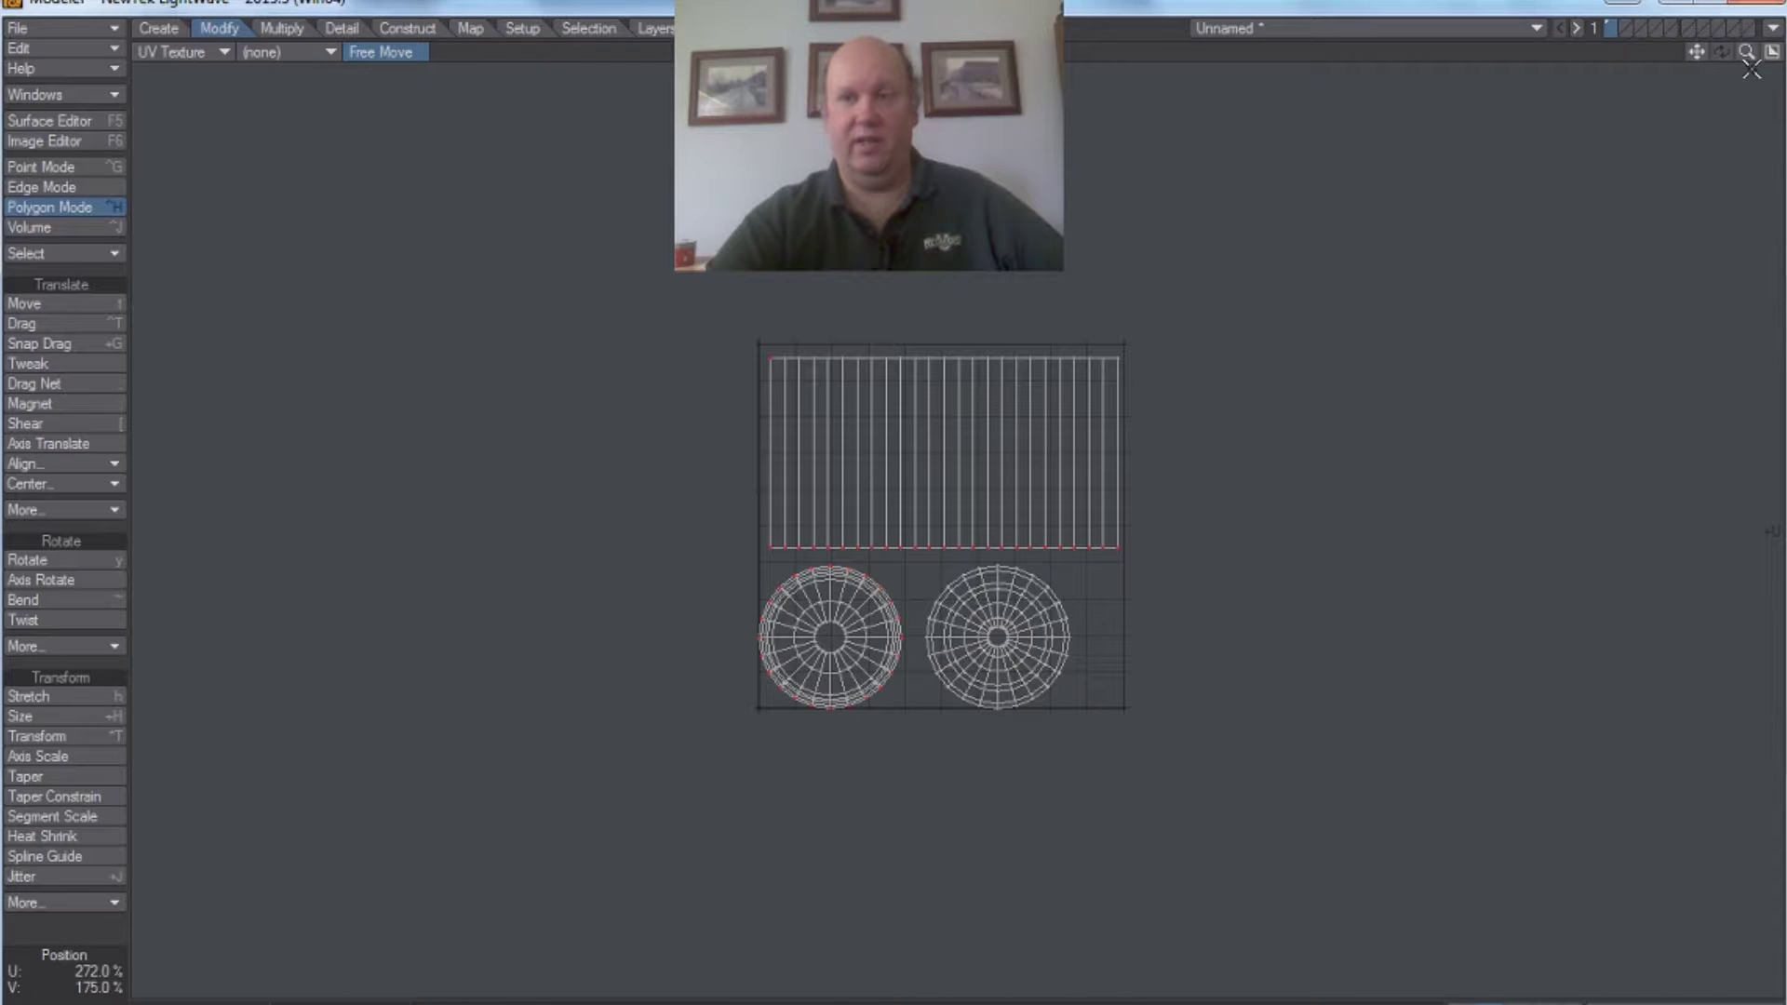
left_click_drag(1746, 52, 1774, 80)
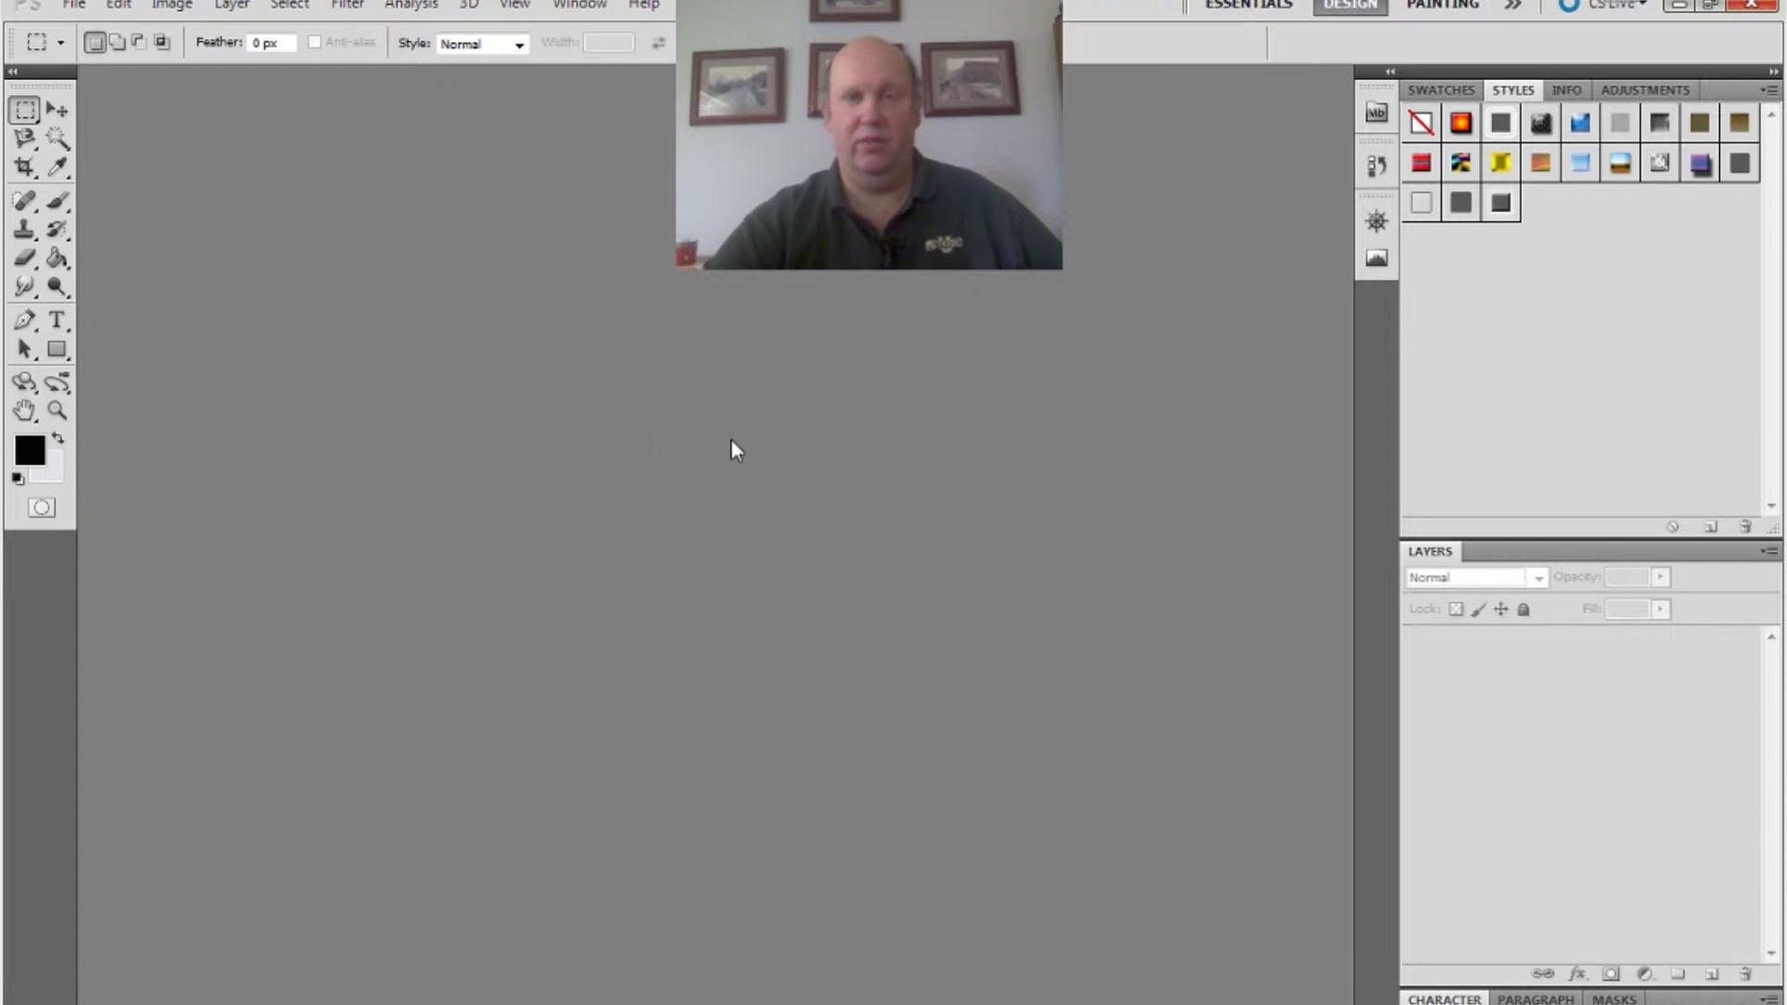
- In Photoshop, create a 1440 × 900 pixel document from the Clipboard preset and paste the UV layout screenshot into it
left_click(74, 7)
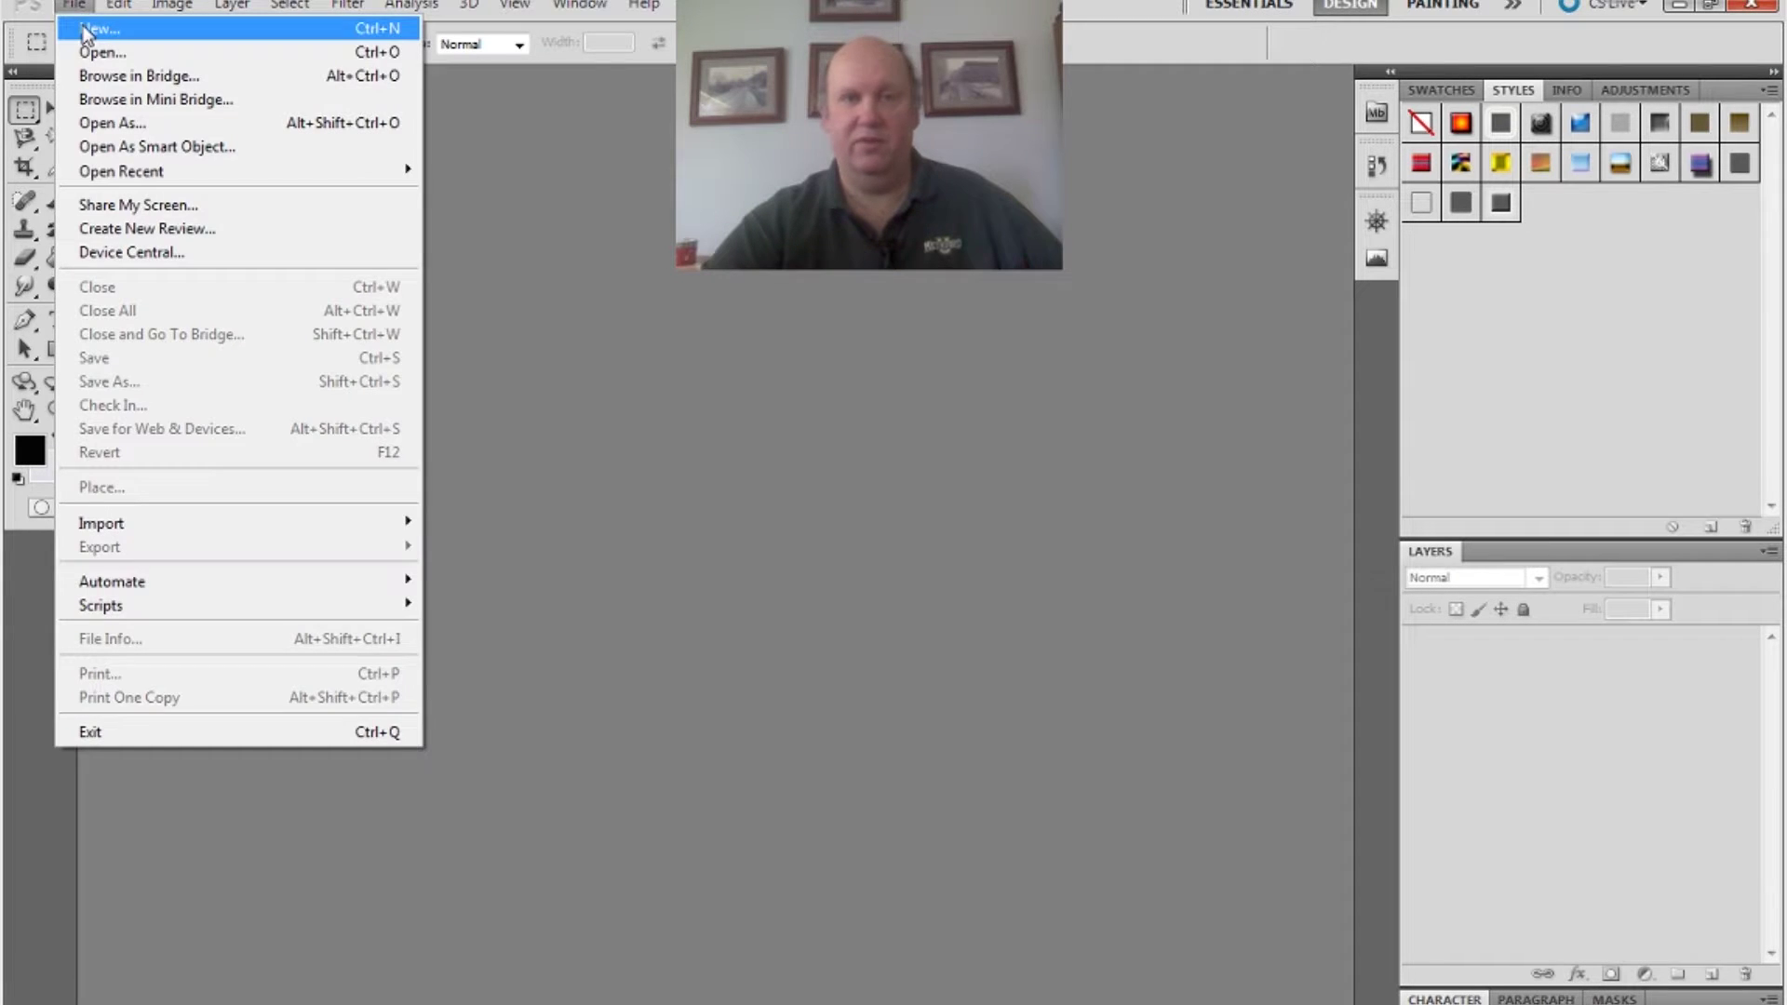
left_click(82, 23)
left_click_drag(465, 159, 430, 471)
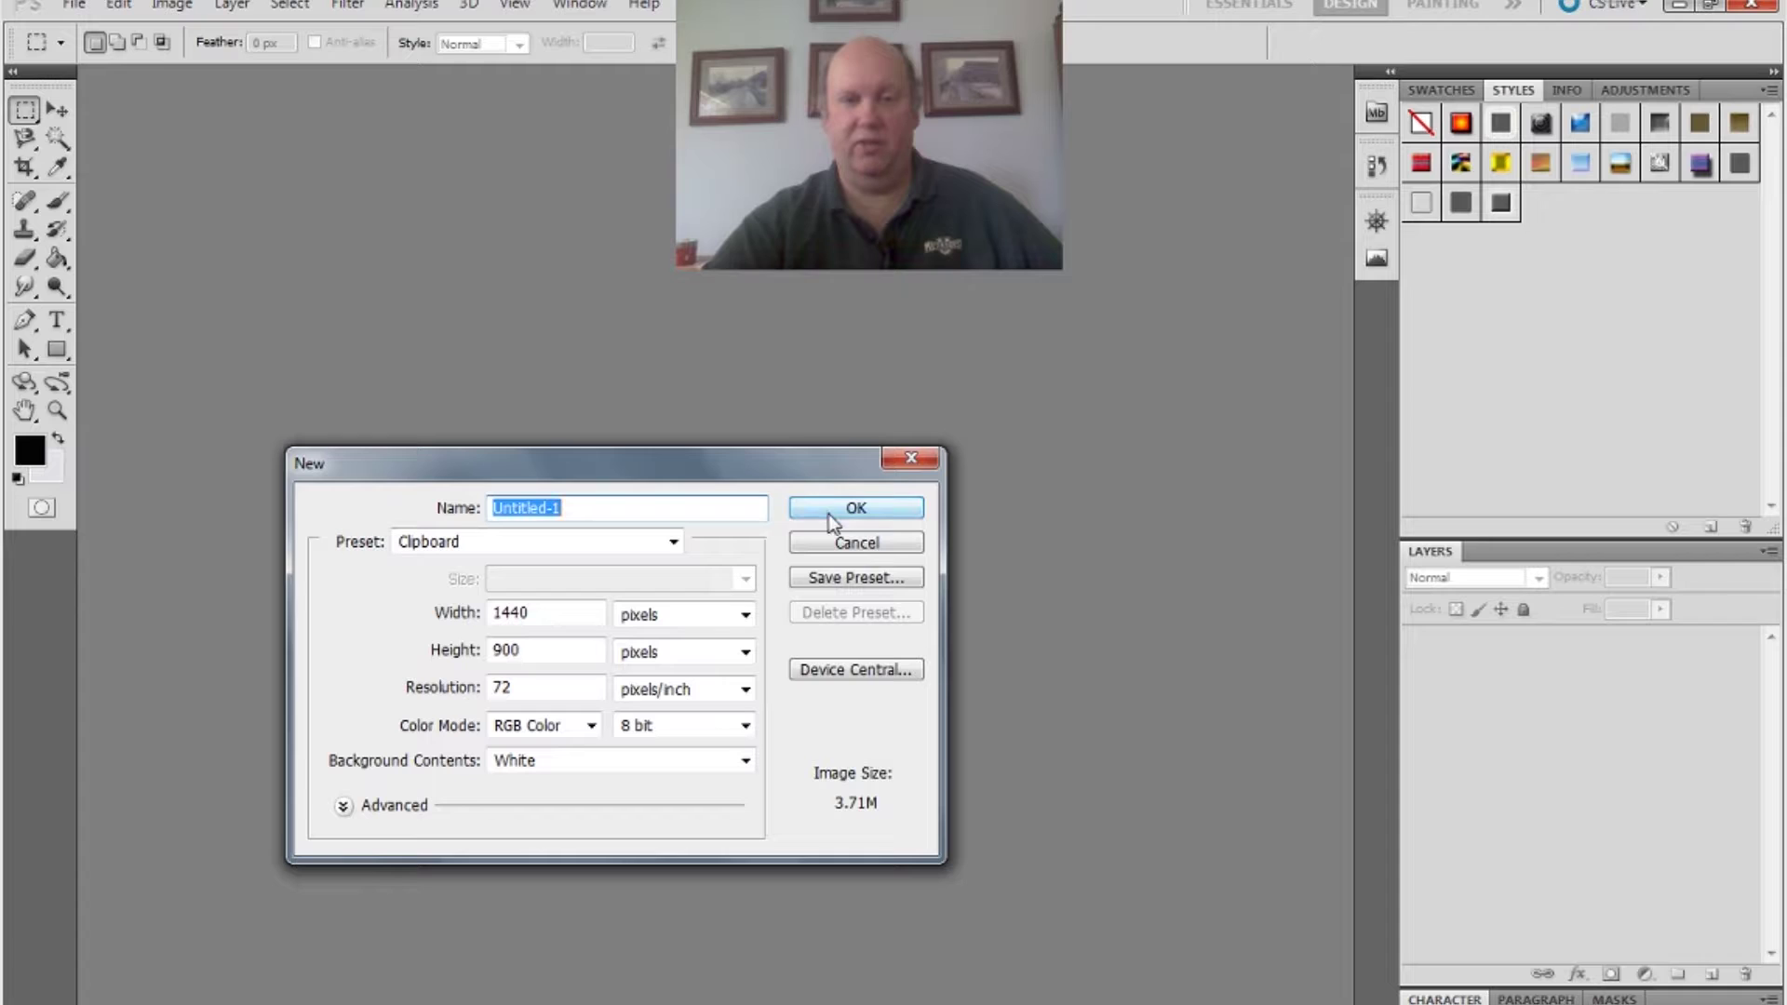
left_click(863, 511)
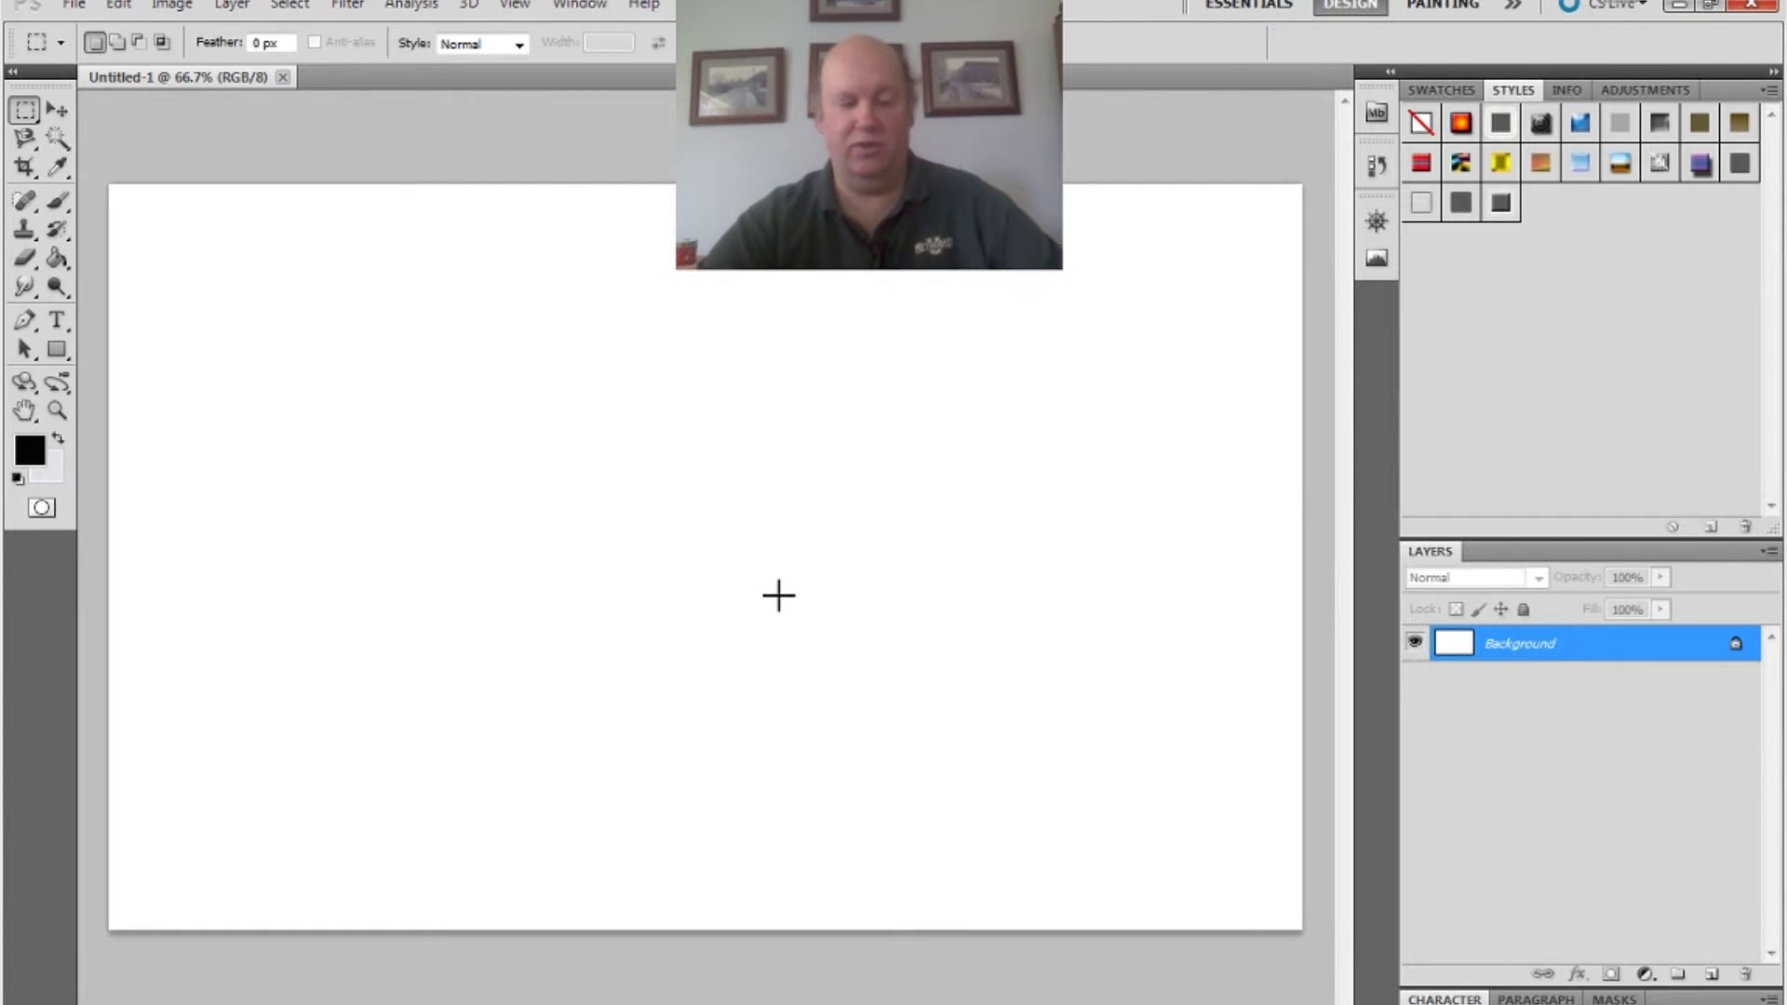
key("ctrl+v")
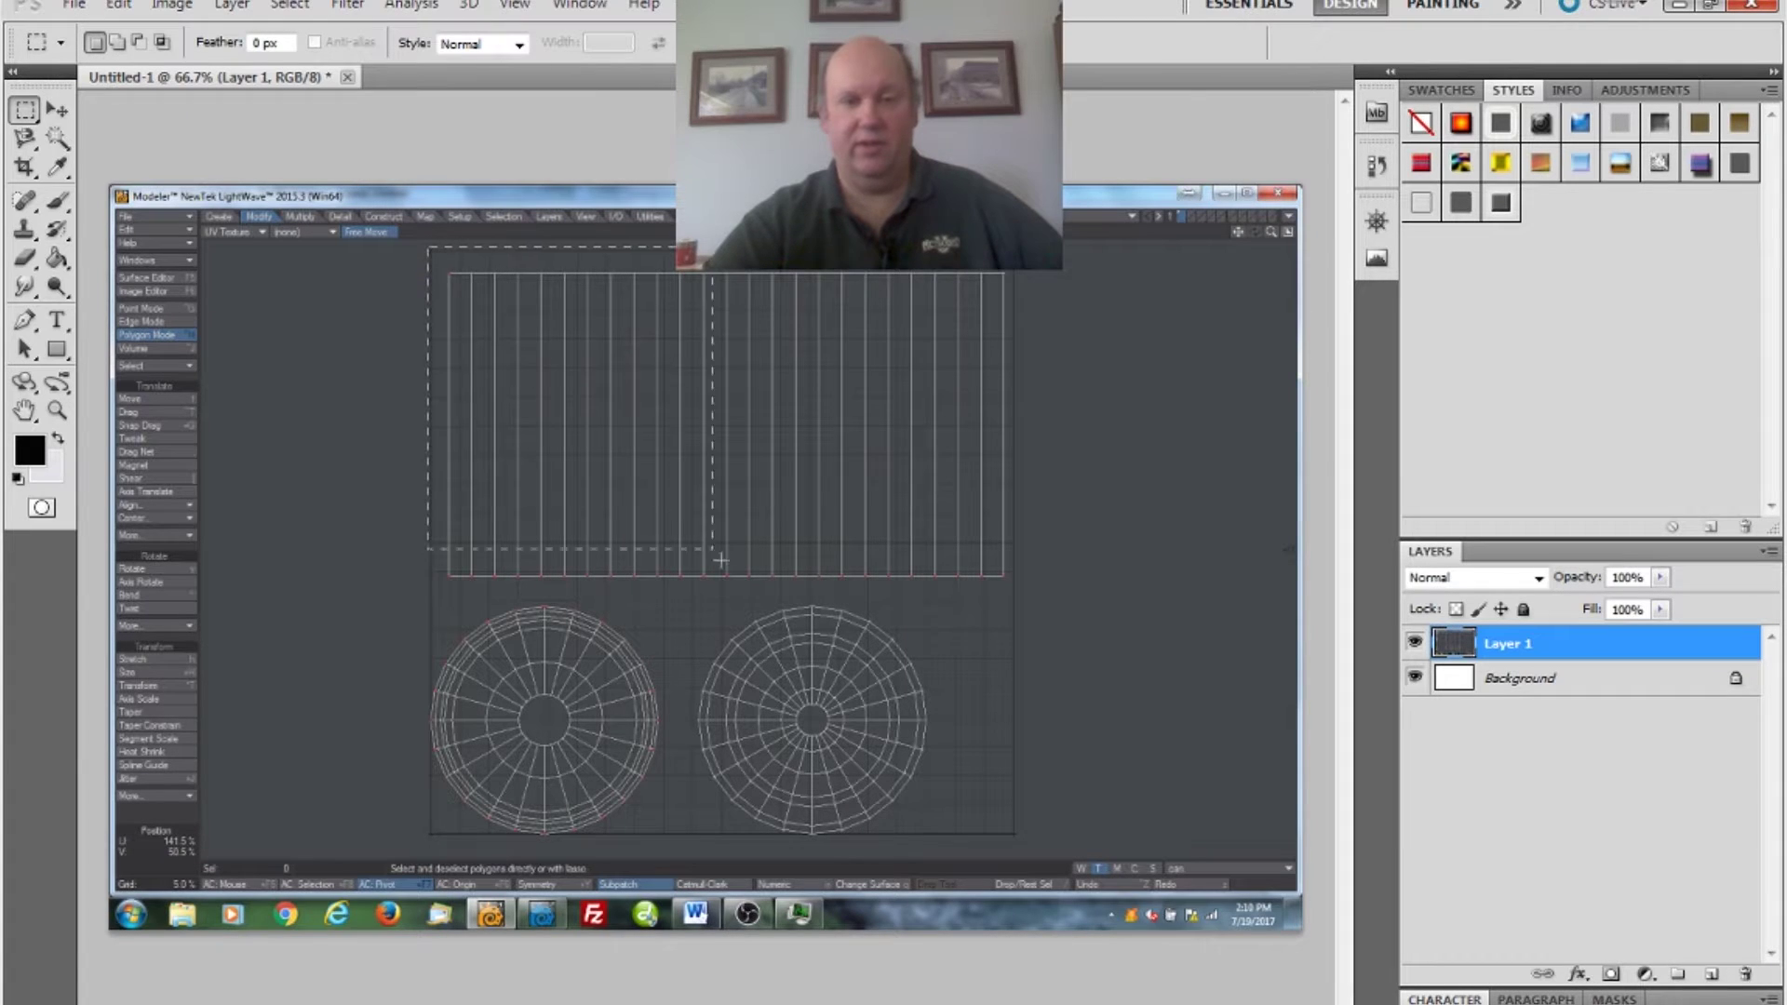
- Crop the image to the square UV space containing the can's side and cap layouts
left_click_drag(721, 559, 1013, 834)
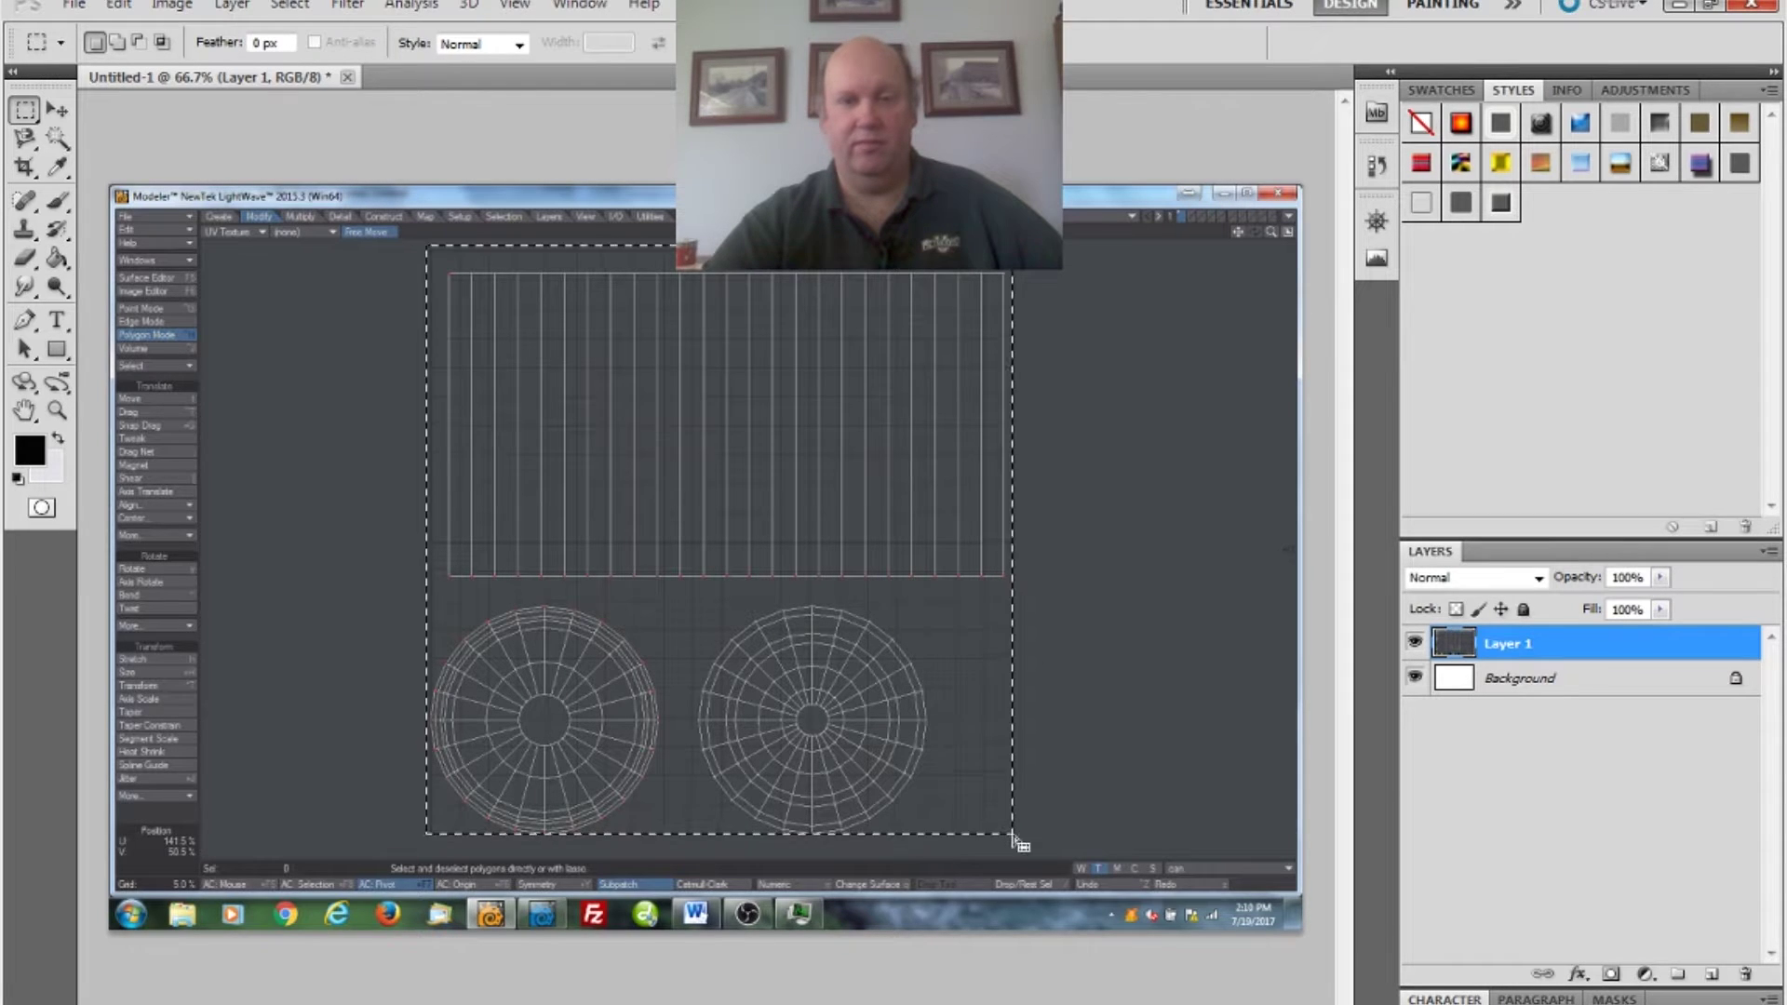
left_click(175, 8)
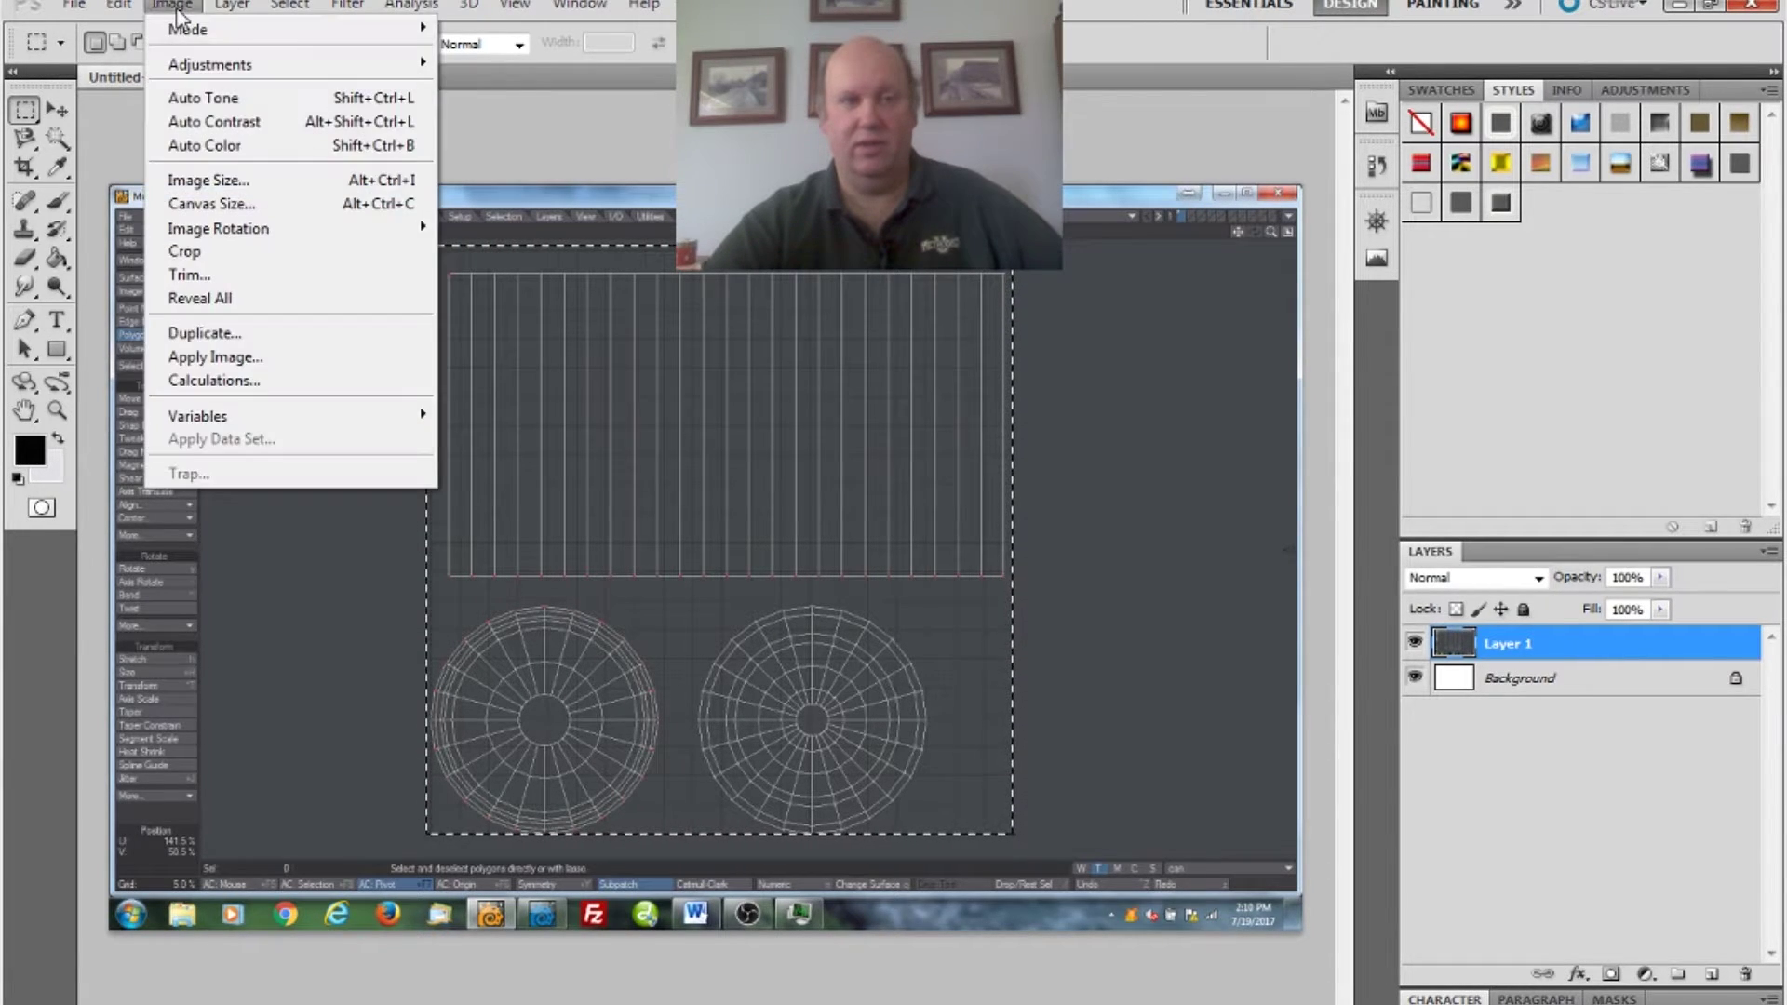
left_click(265, 258)
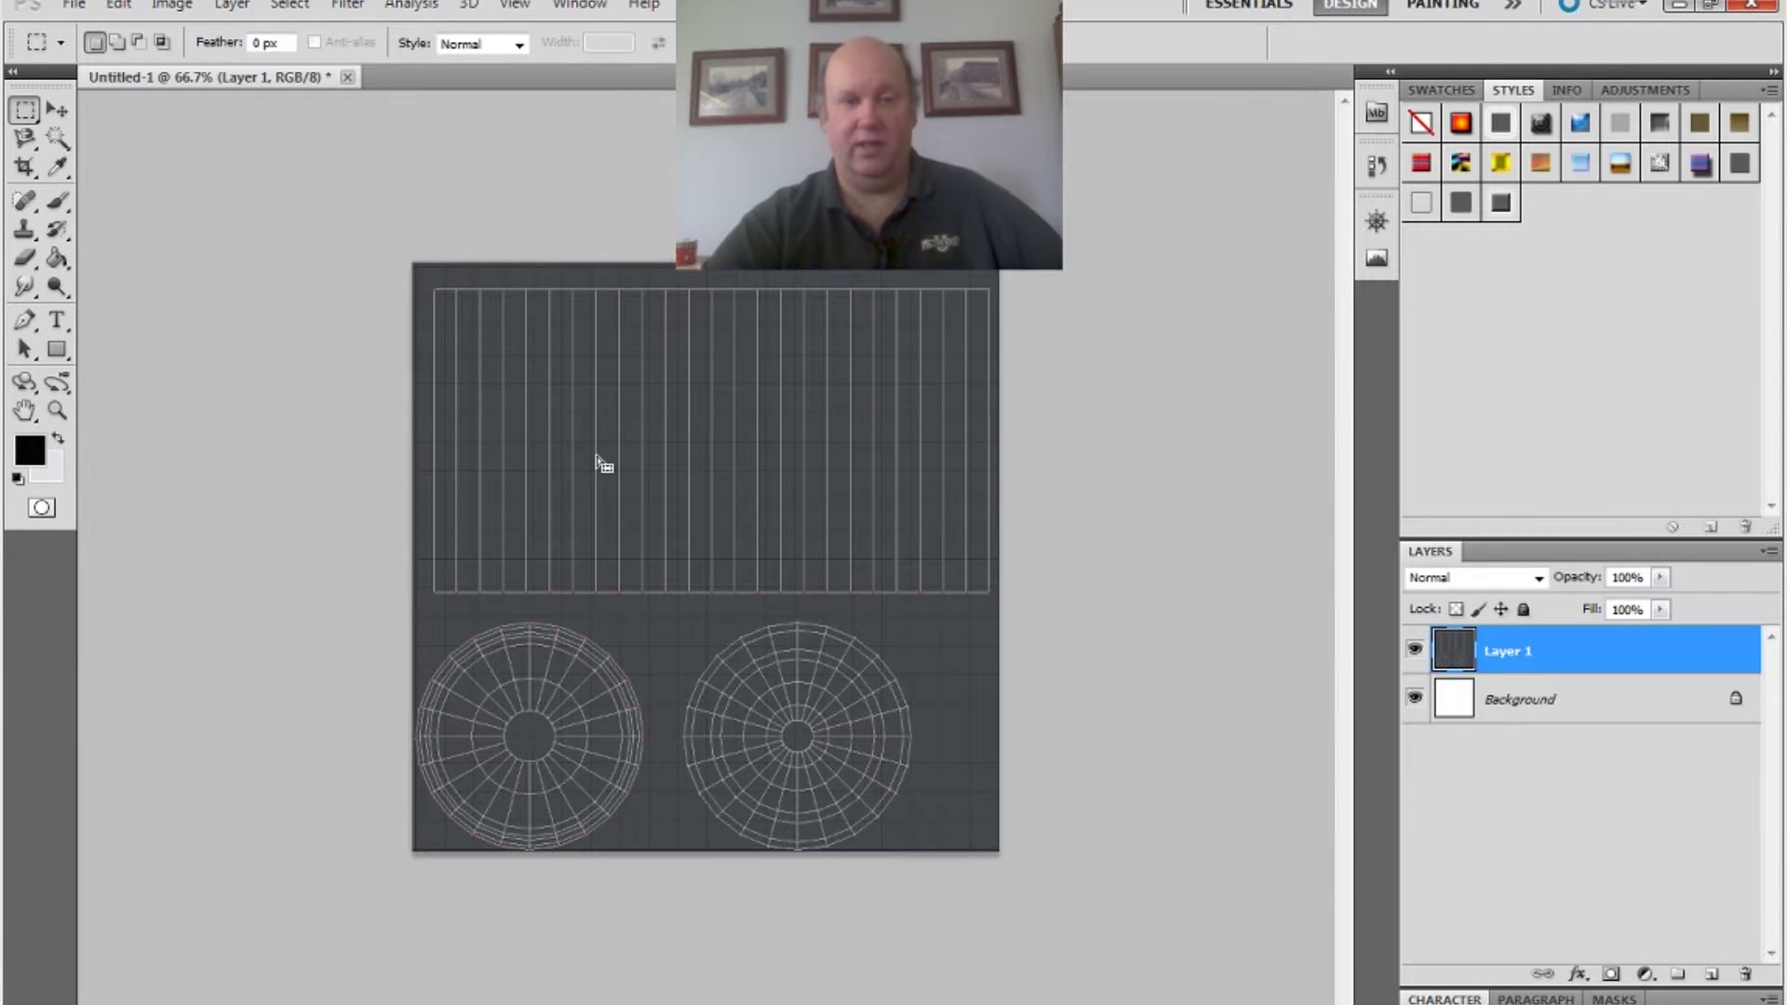
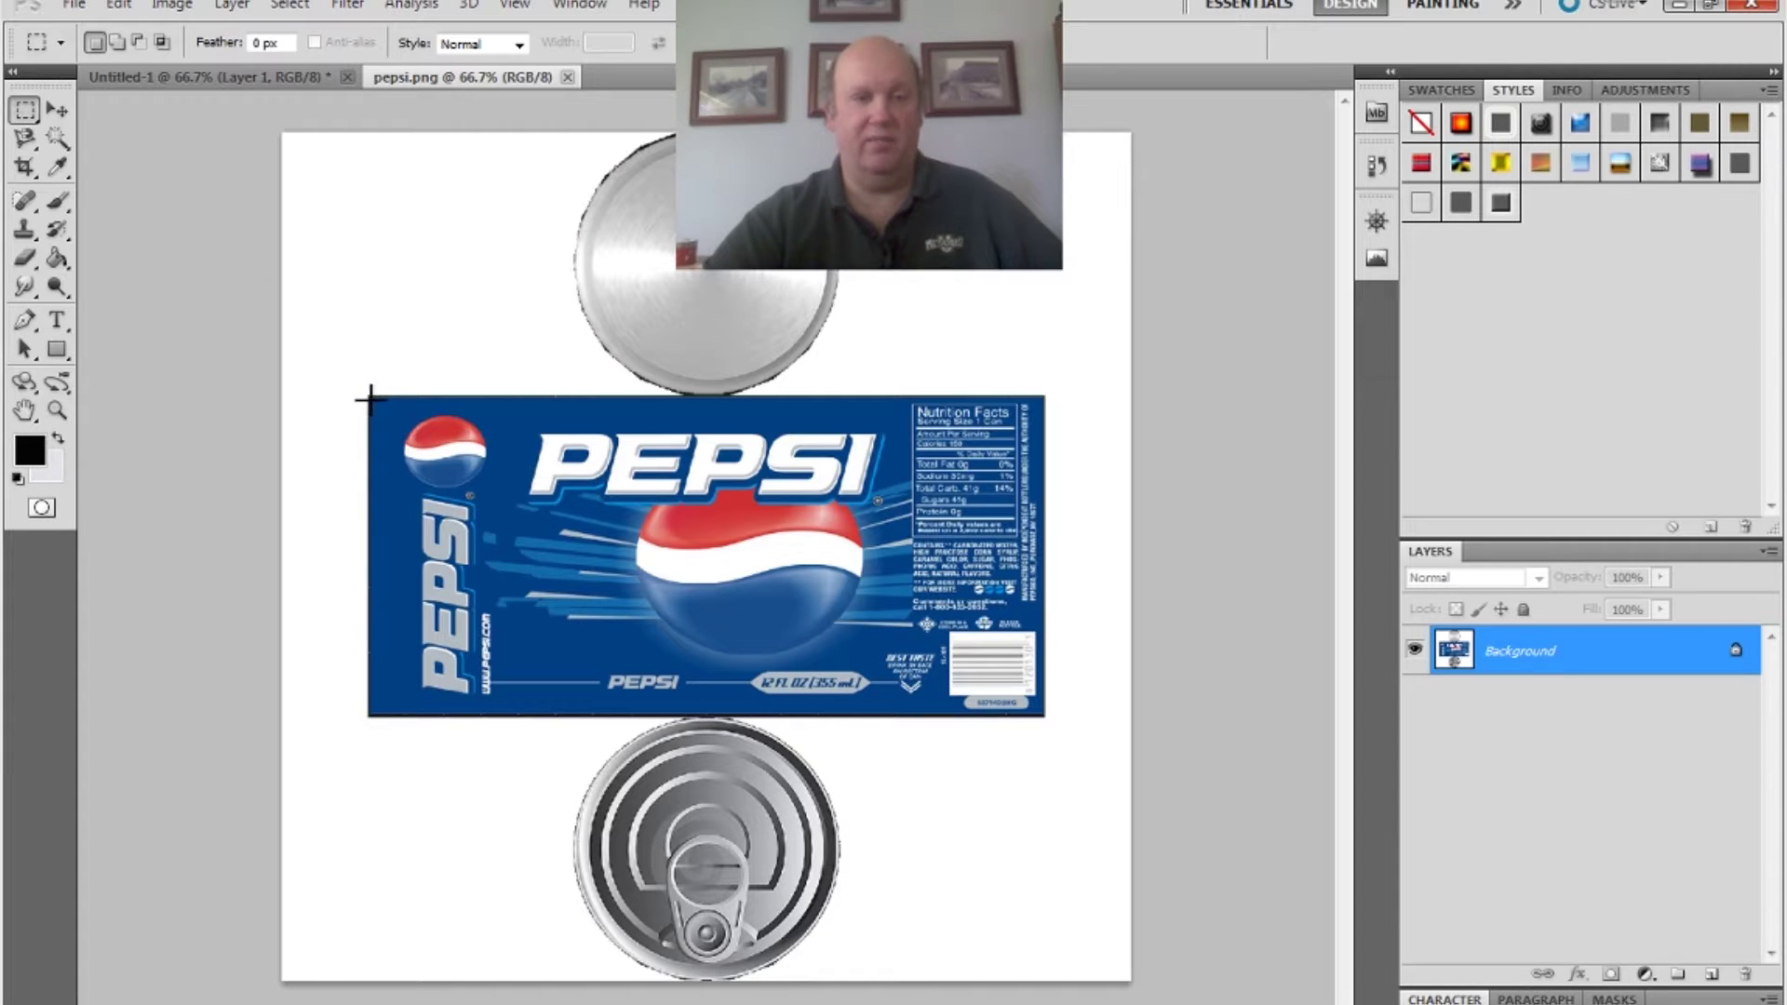
- Copy the rectangular blue Pepsi label from pepsi.png and paste it into the cropped UV layout document
left_click_drag(543, 485, 1040, 713)
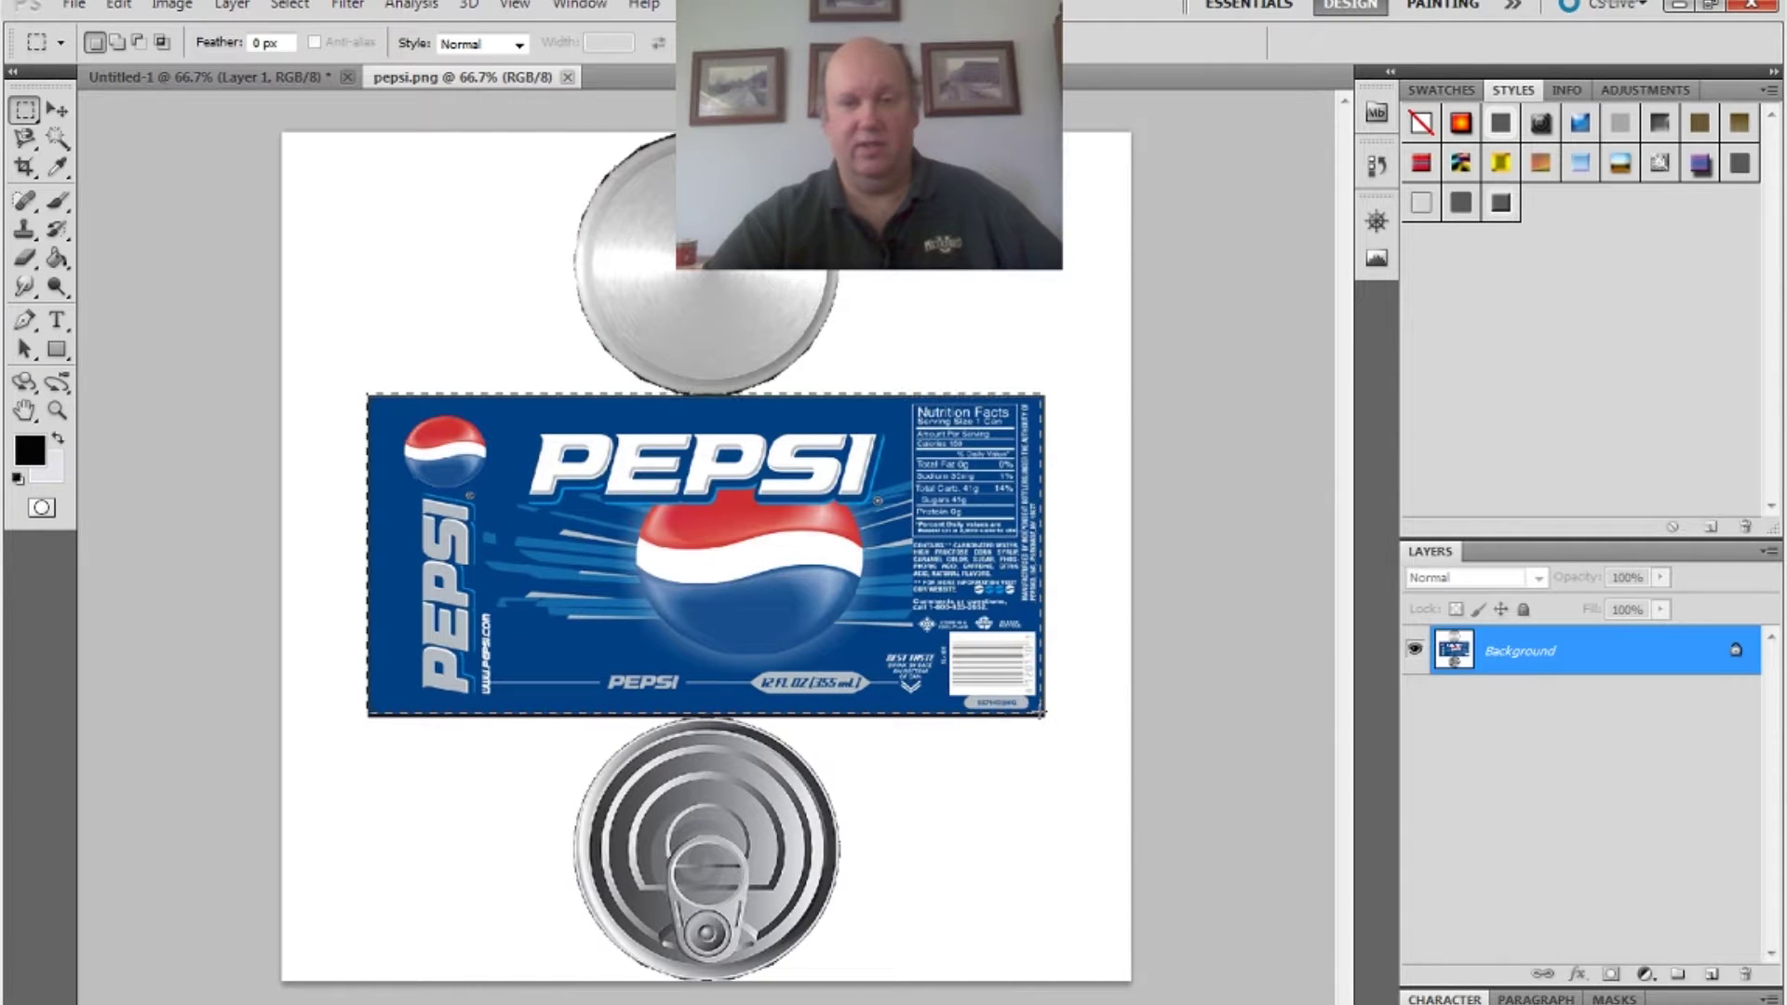
left_click_drag(1043, 715, 1038, 709)
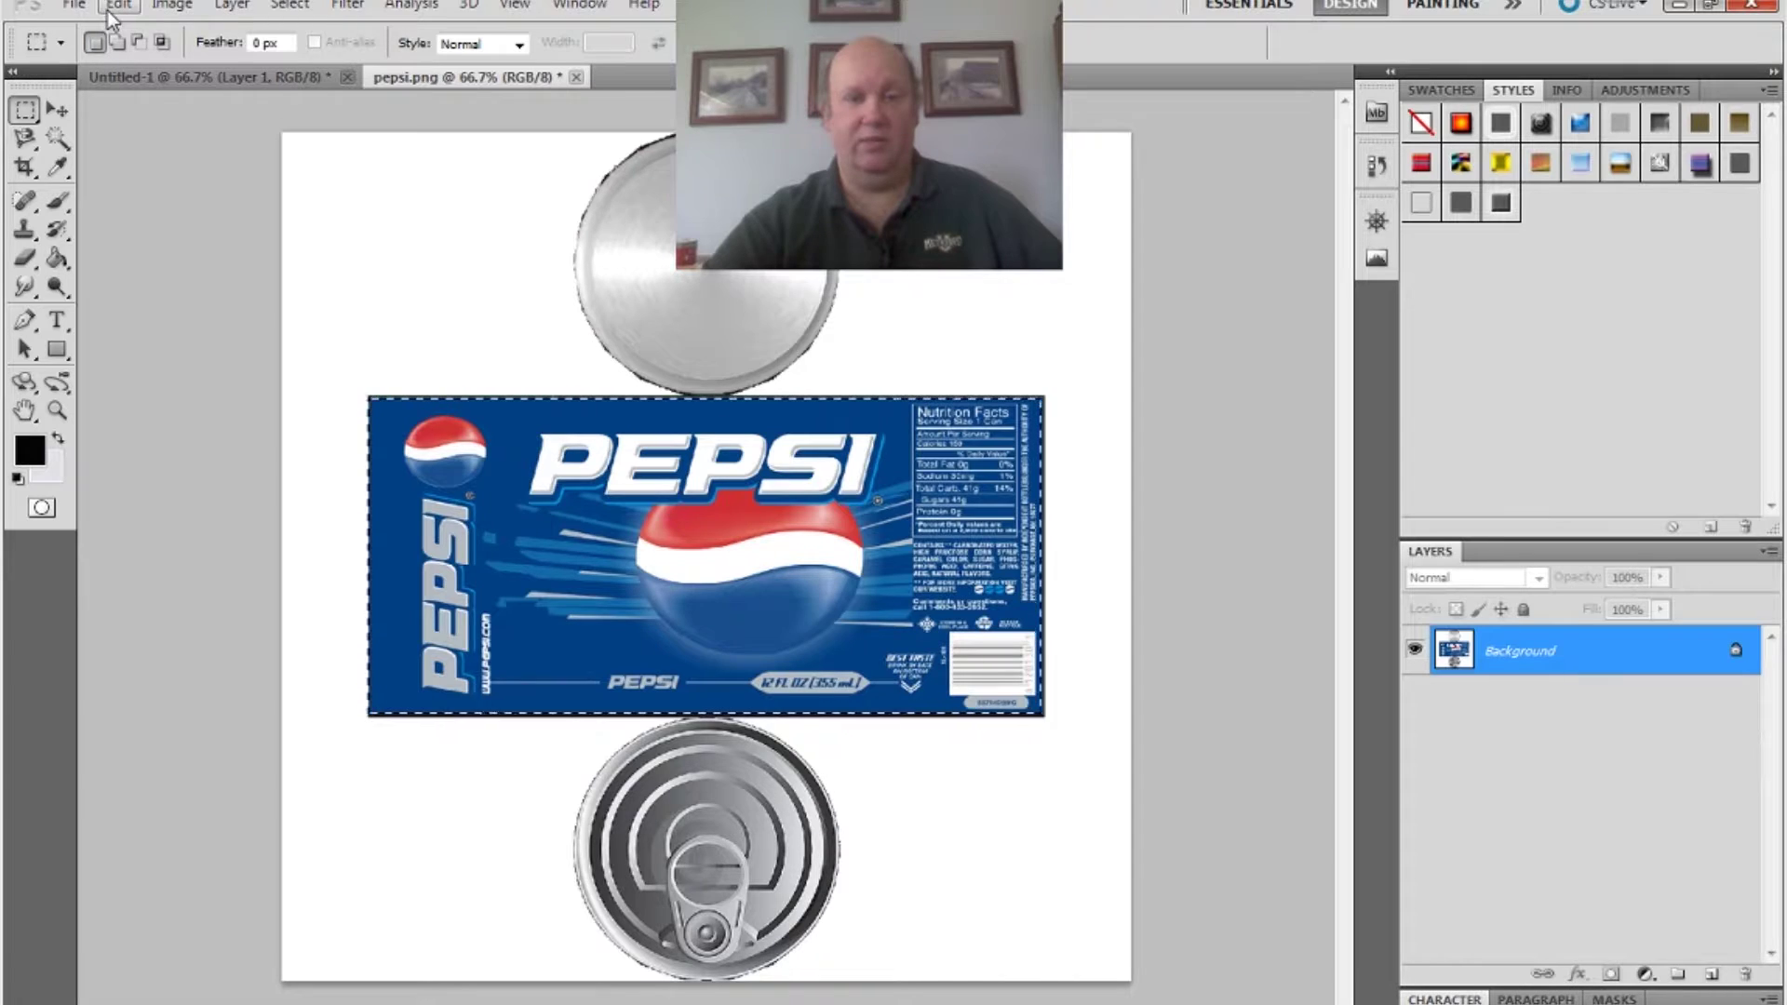
left_click(110, 8)
left_click(142, 171)
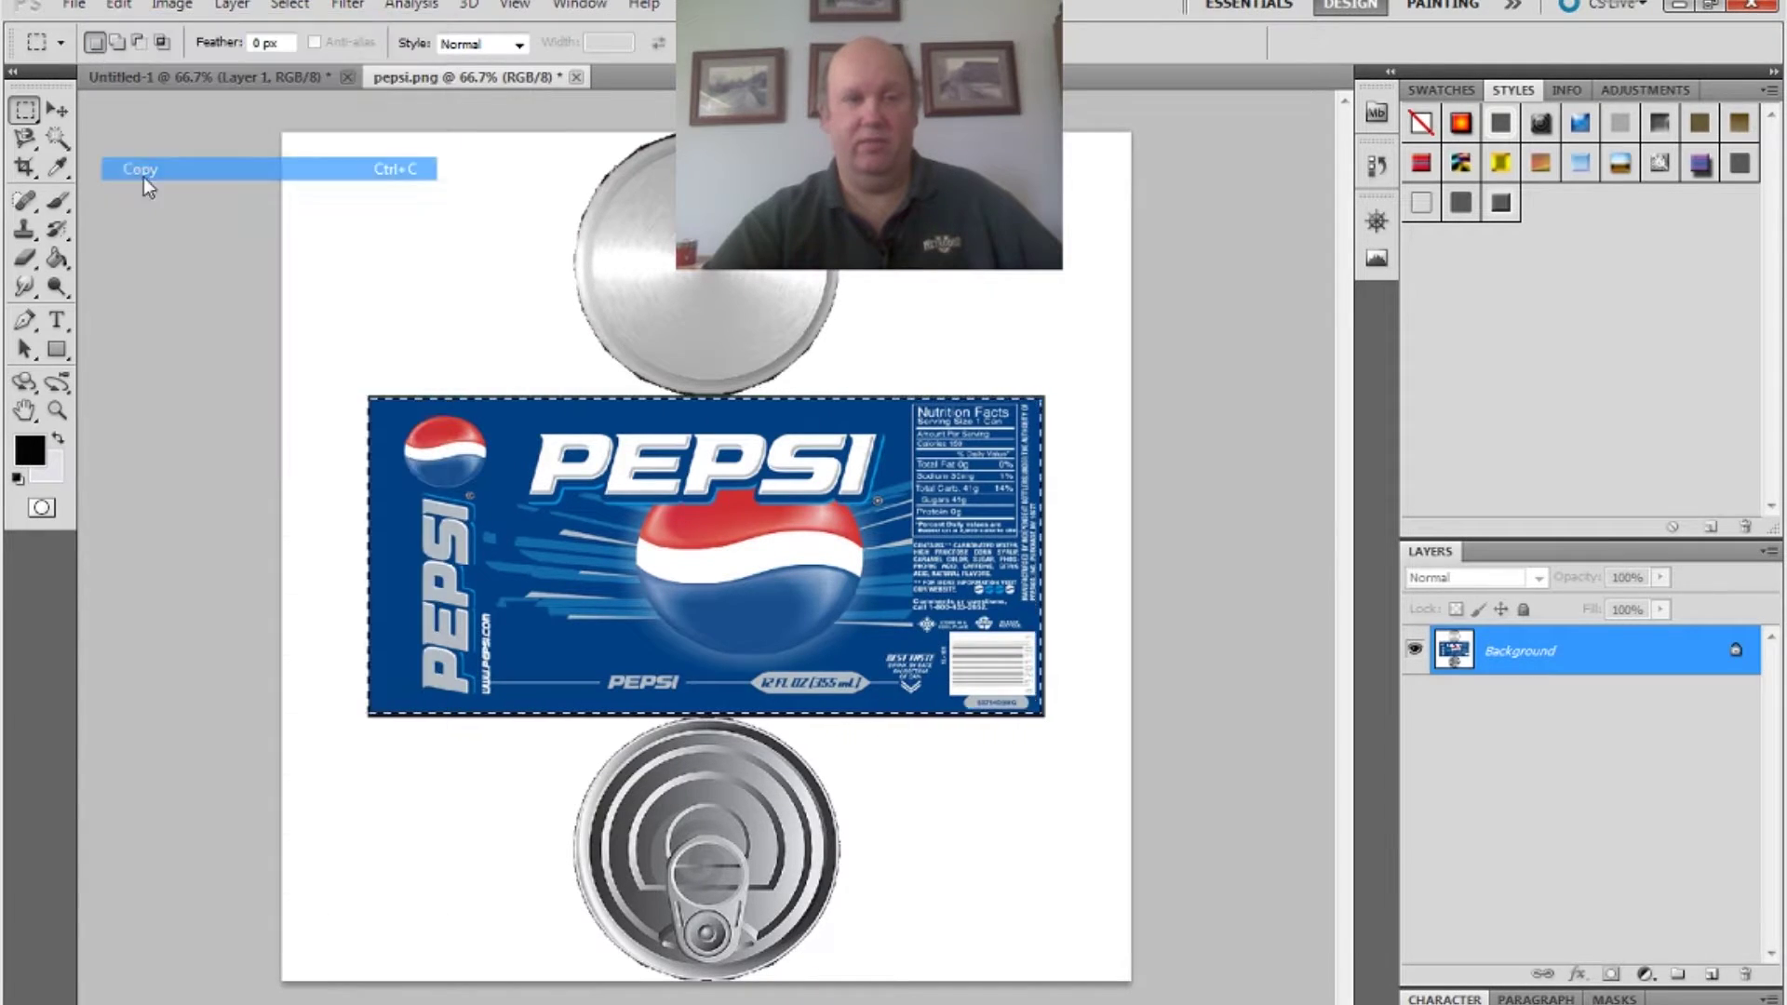
left_click(206, 80)
left_click(118, 4)
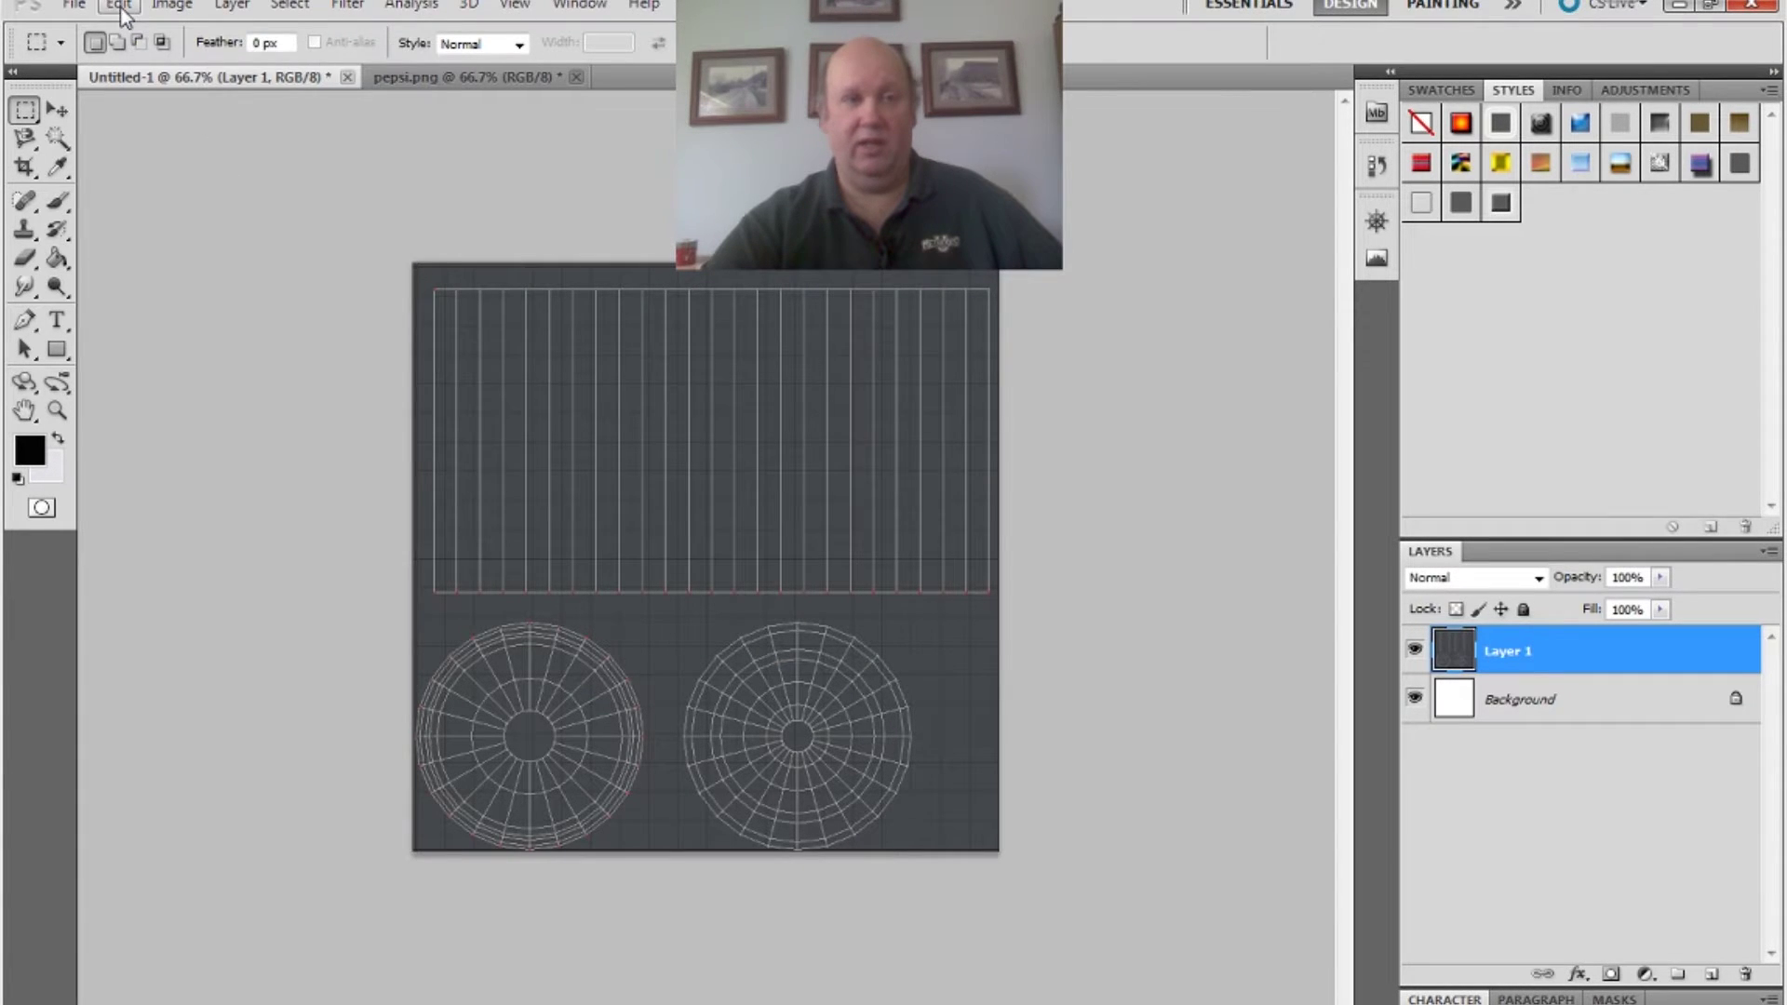
left_click(193, 217)
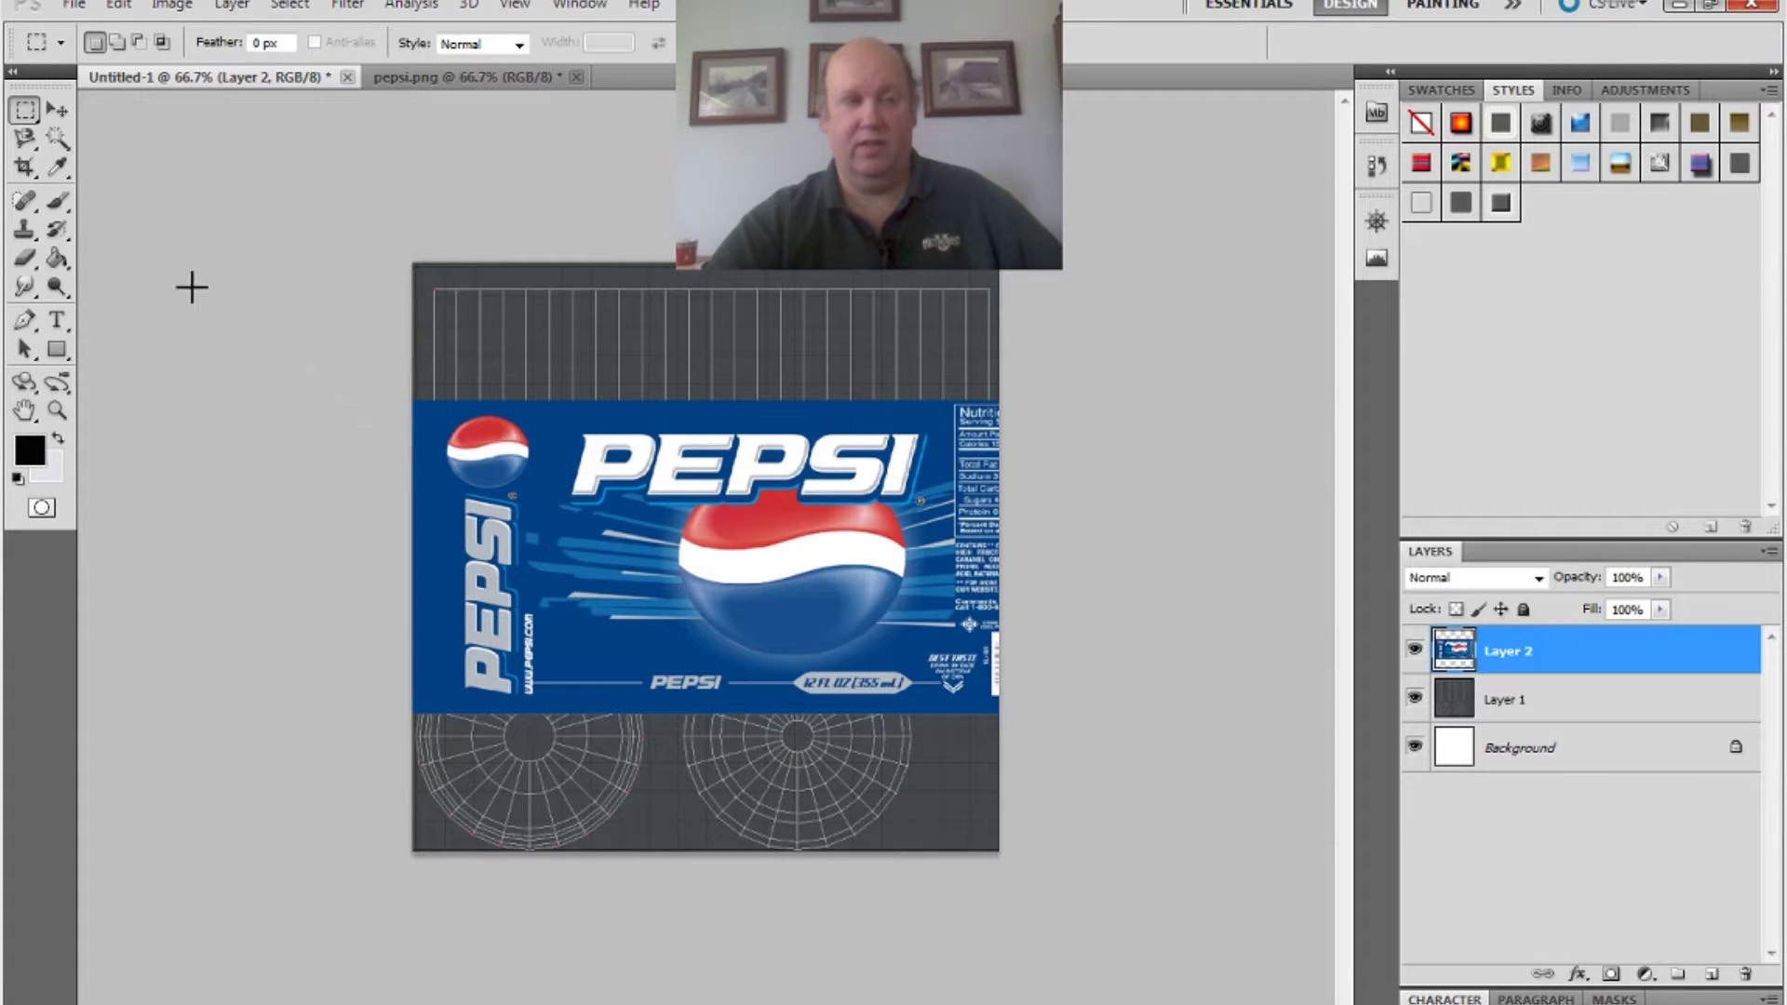
- Scale the pasted Pepsi label proportionally to about 81% and align its upper-left corner with the can's side UV grid
left_click(61, 116)
left_click_drag(514, 538, 547, 454)
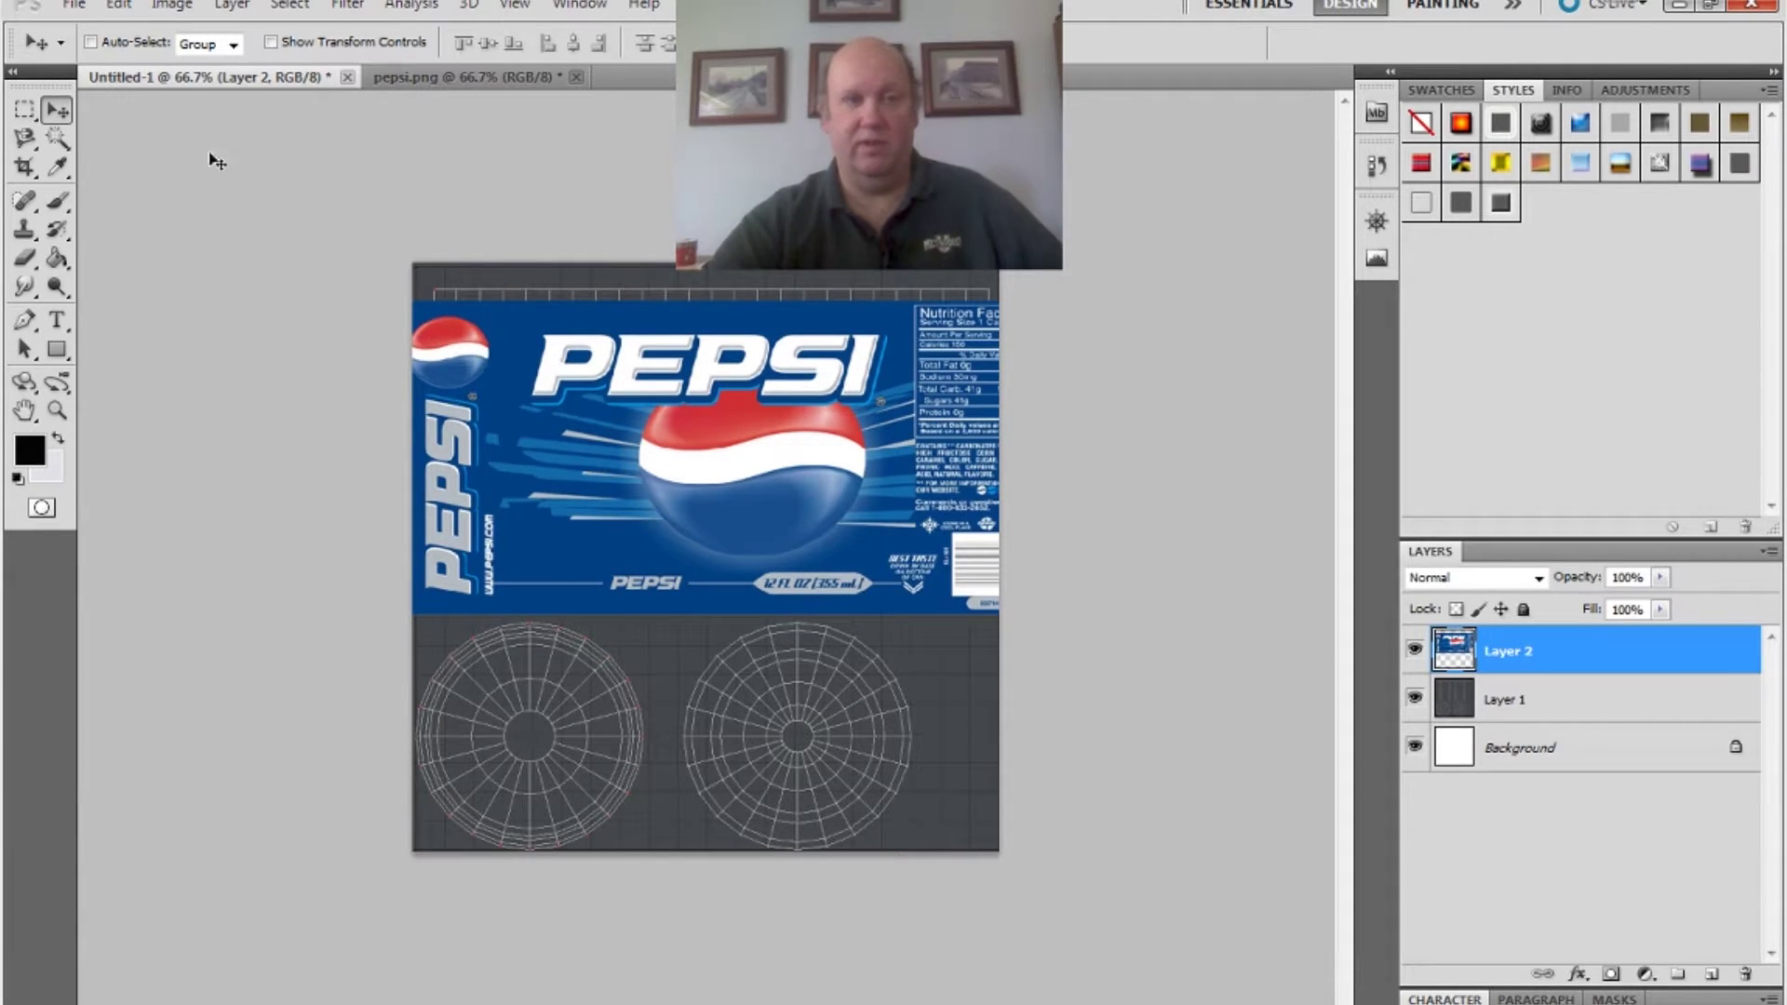
left_click(118, 5)
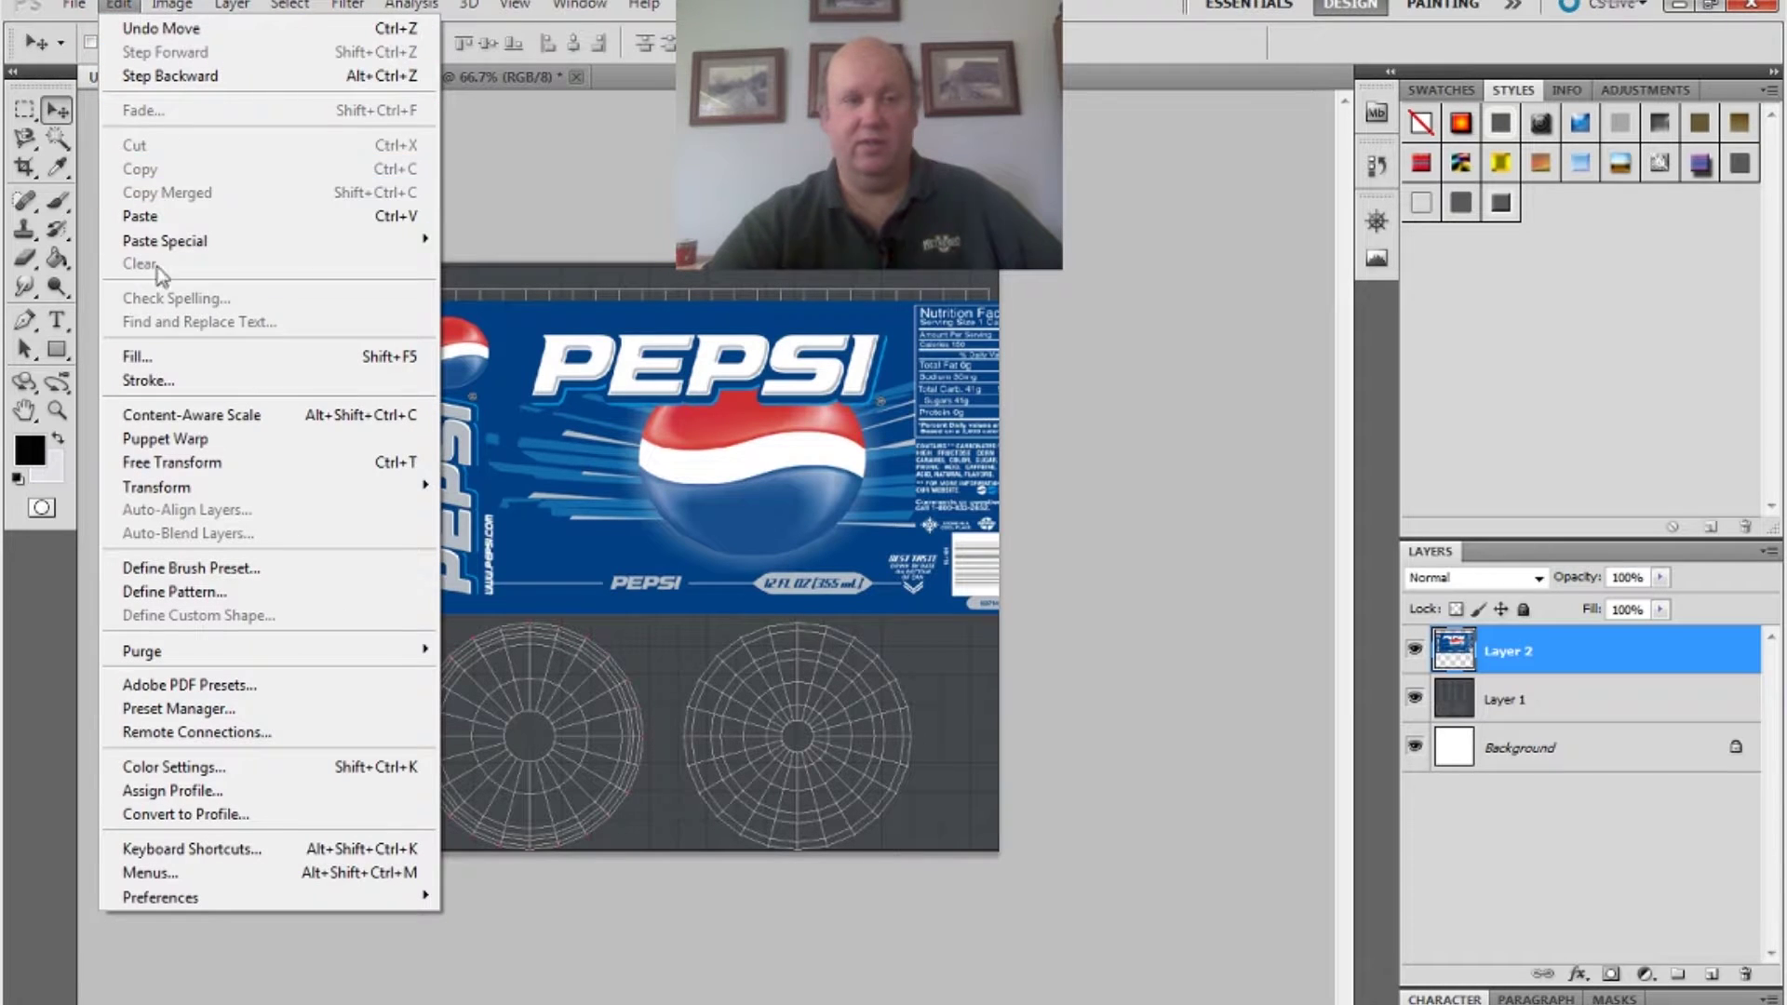
mouse_move(247, 485)
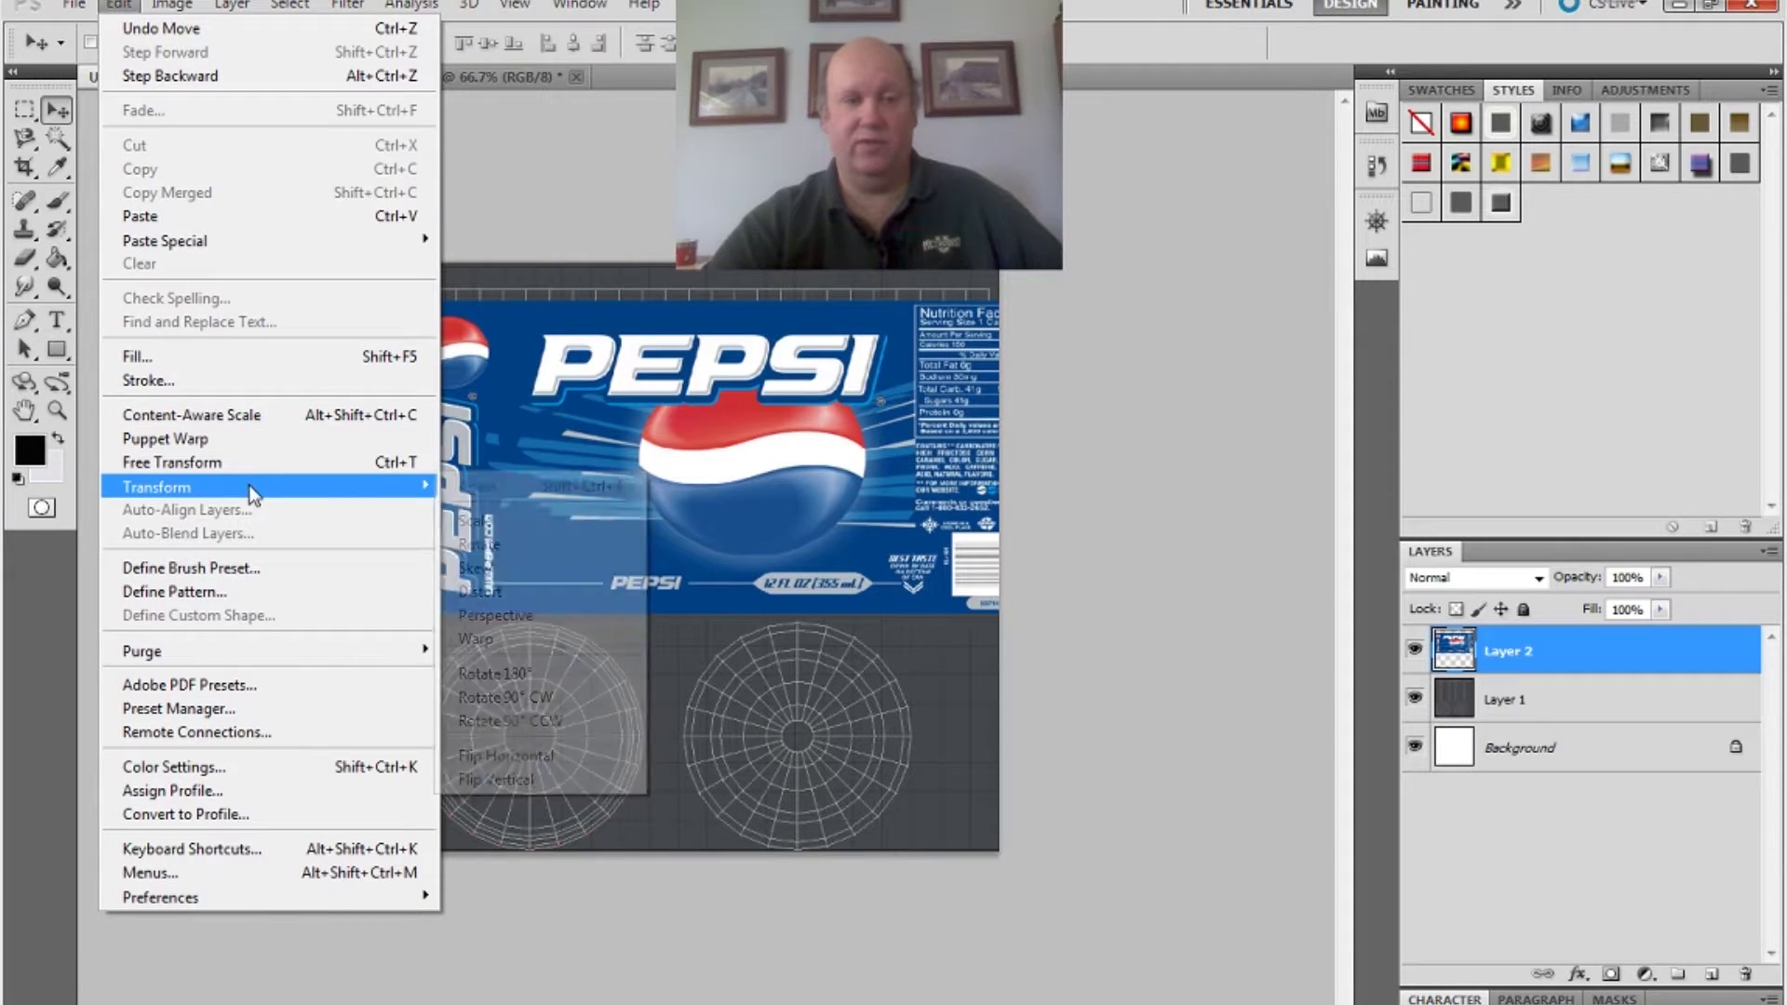
left_click(470, 521)
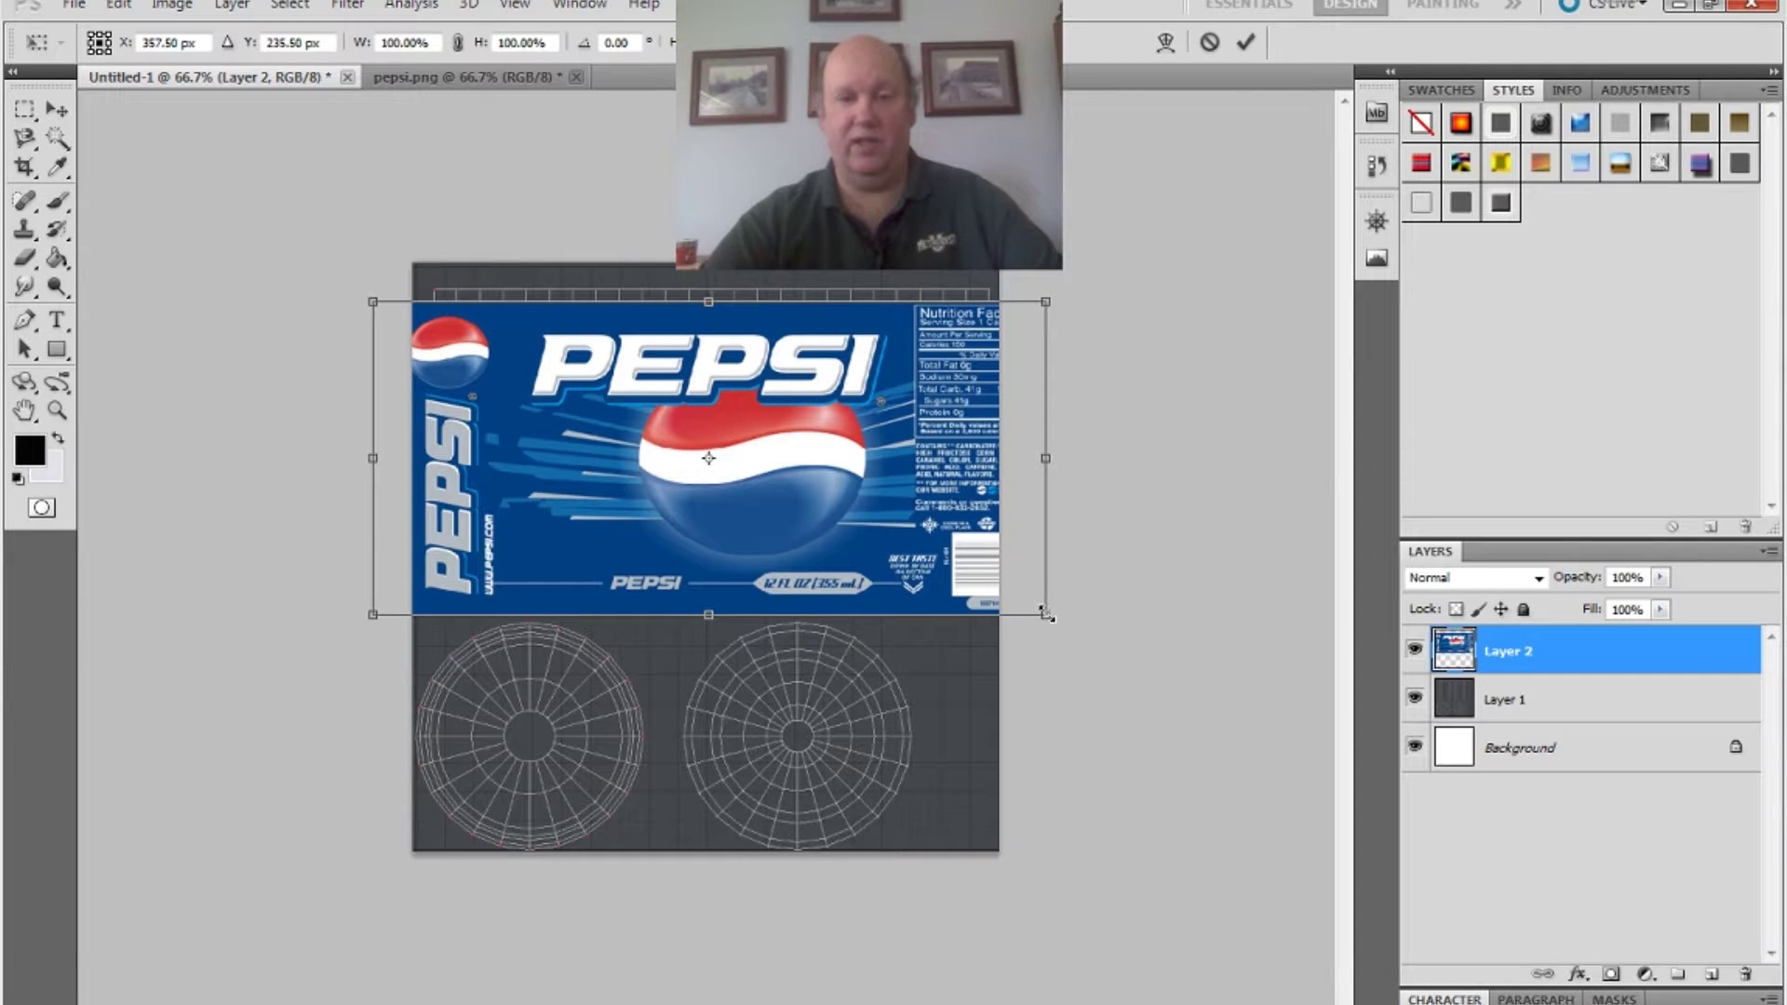
left_click_drag(1045, 613, 919, 556, "shift")
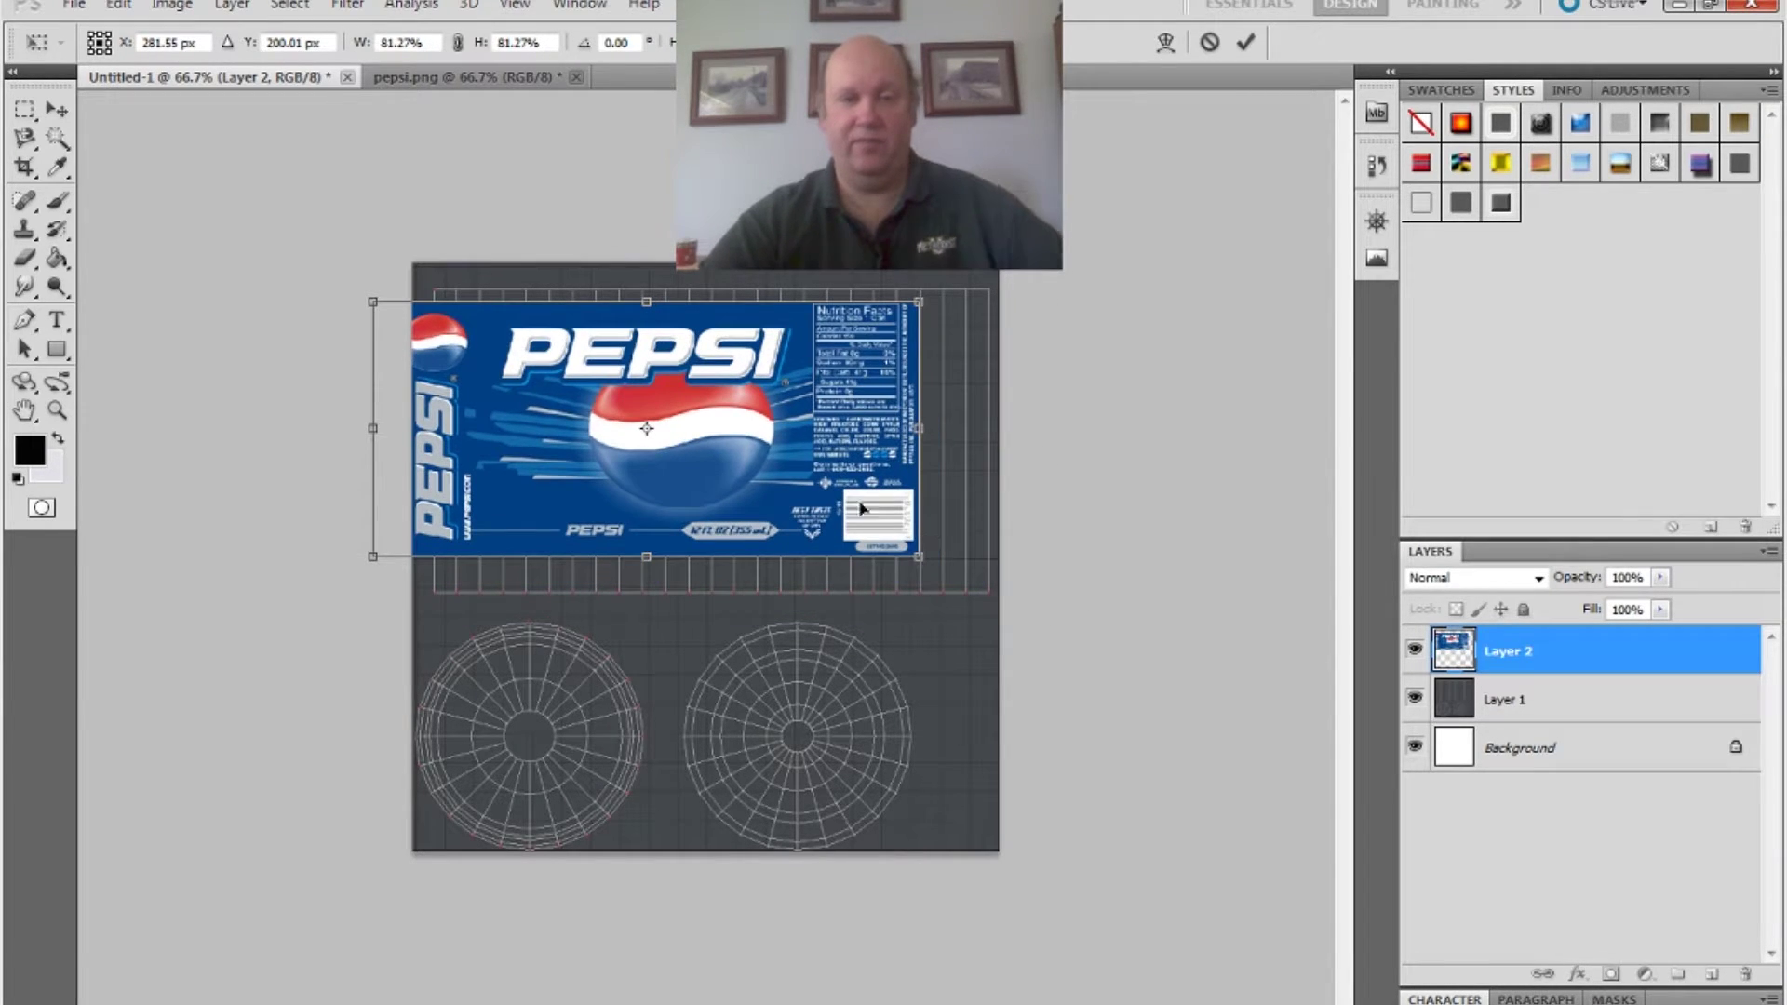
left_click_drag(707, 411, 770, 401)
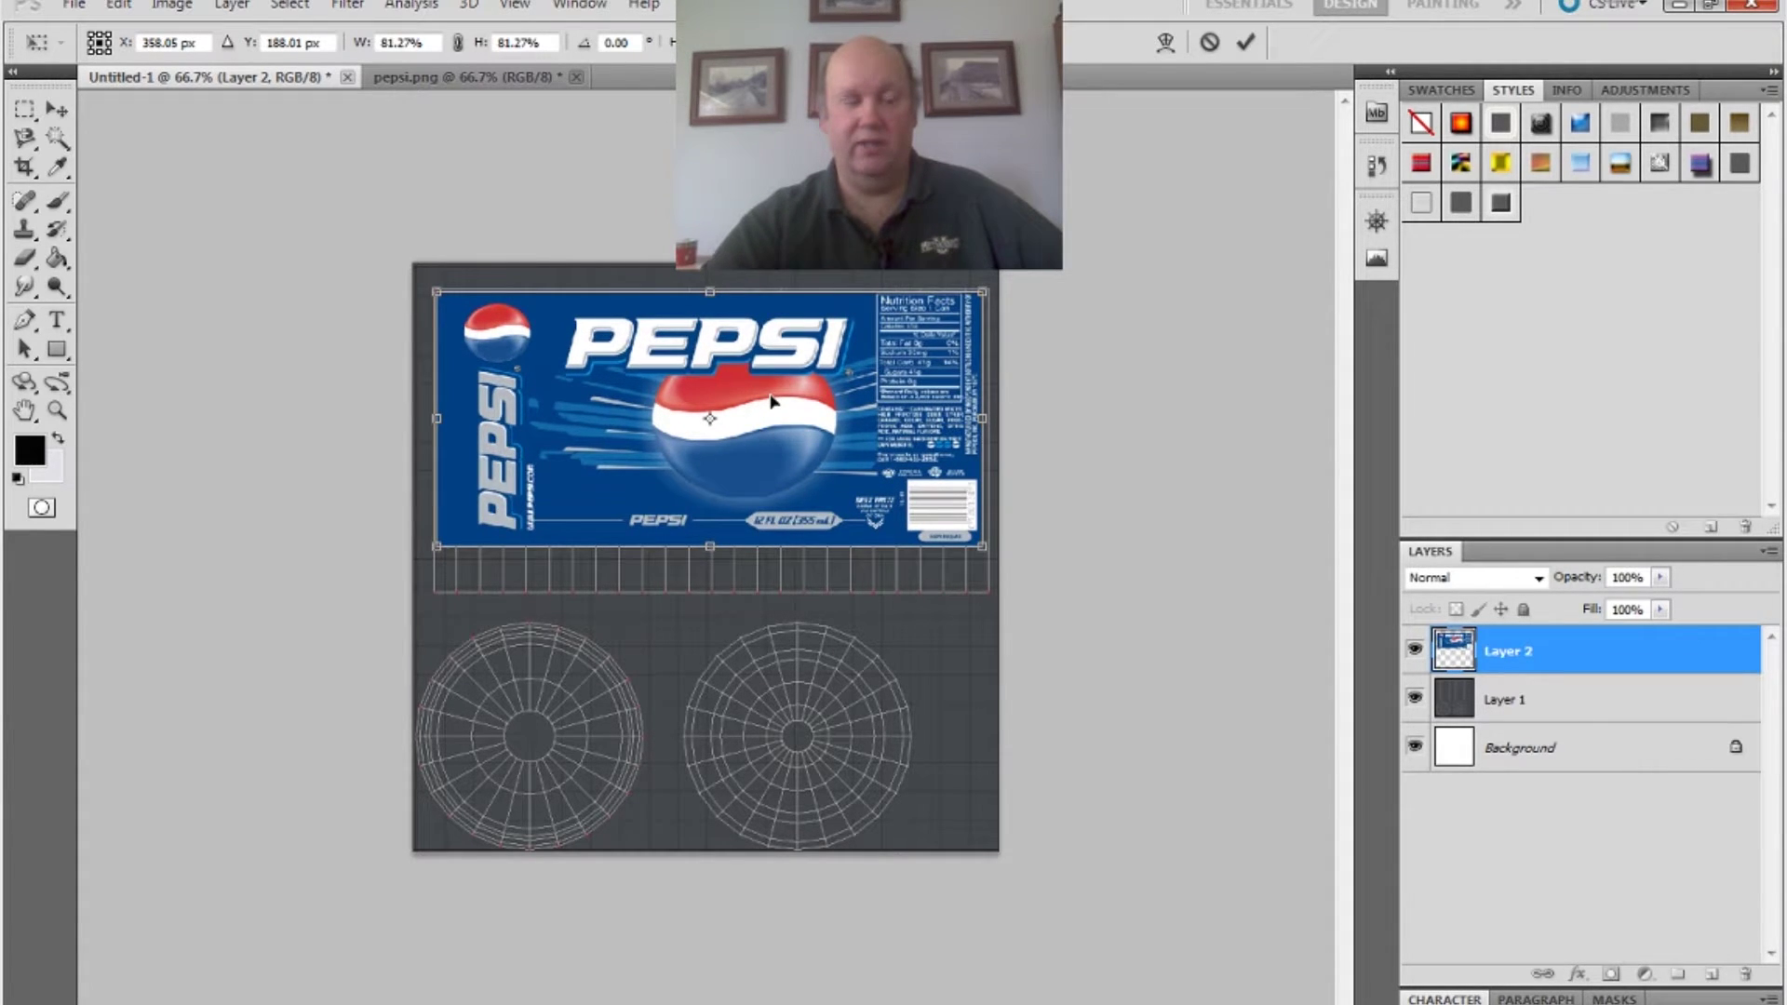
- Stretch the label to cover the whole side UV grid, about 83.3% wide and 96.3% high, and apply the transform
left_click_drag(708, 549, 711, 596)
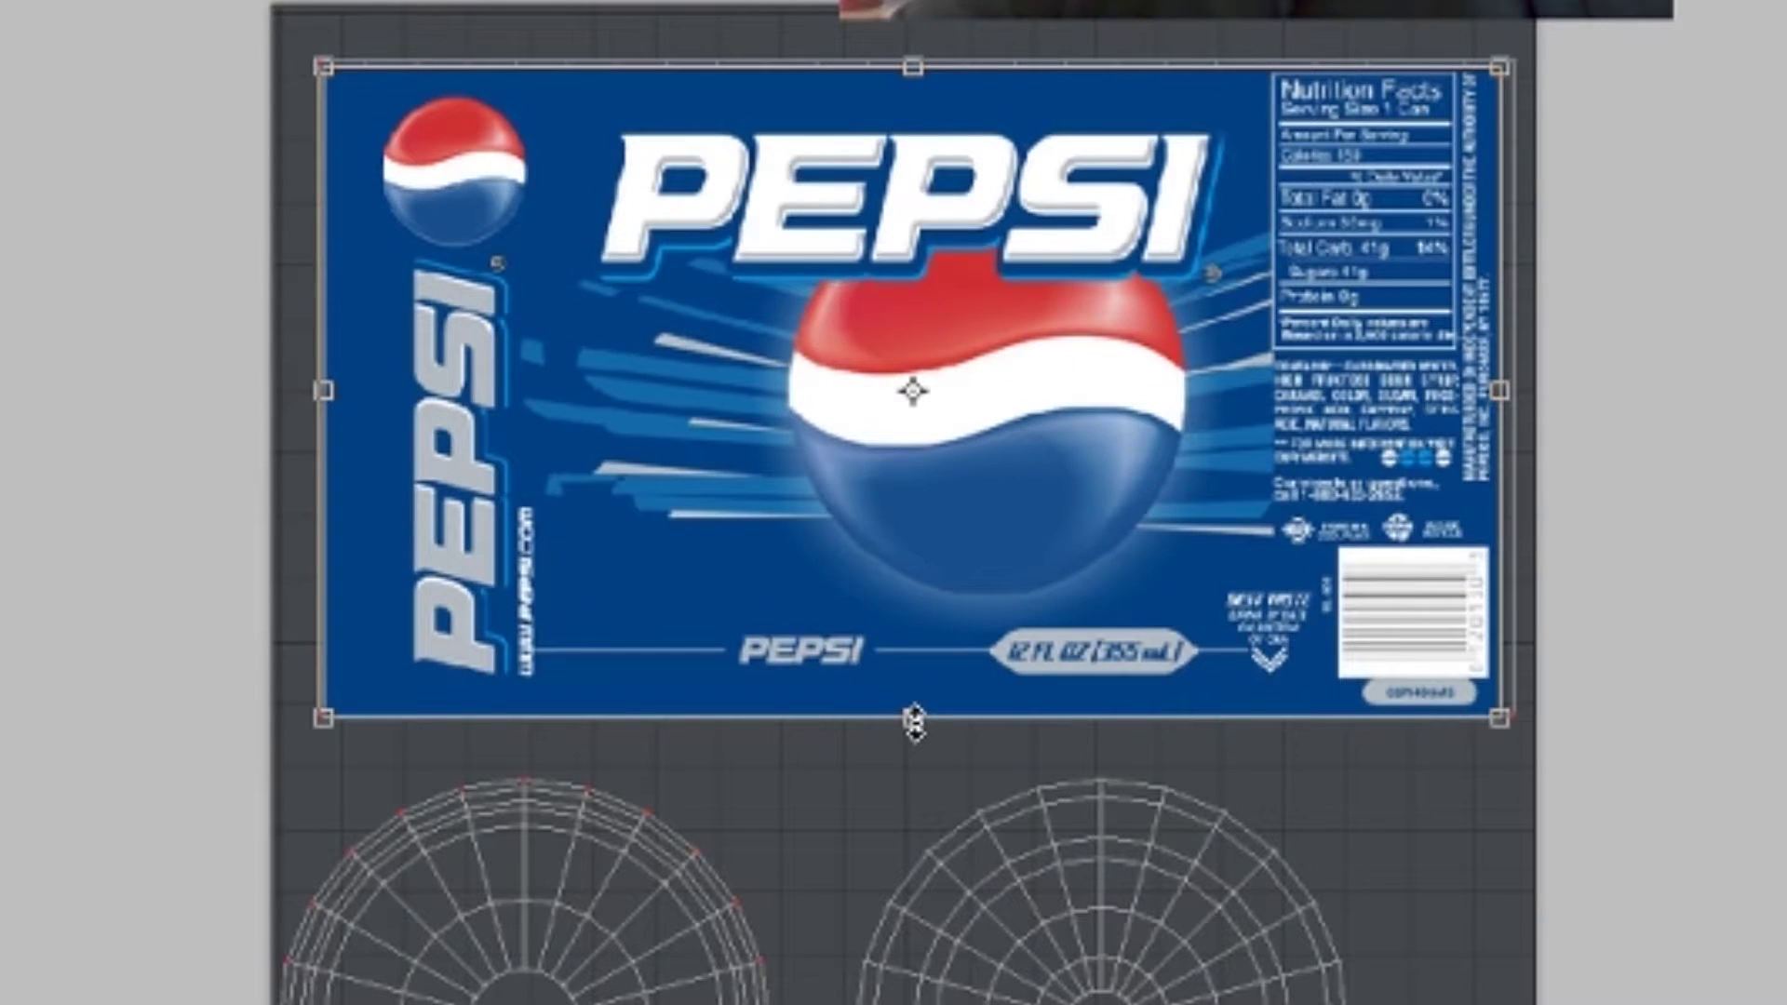
left_click_drag(1502, 391, 1517, 391)
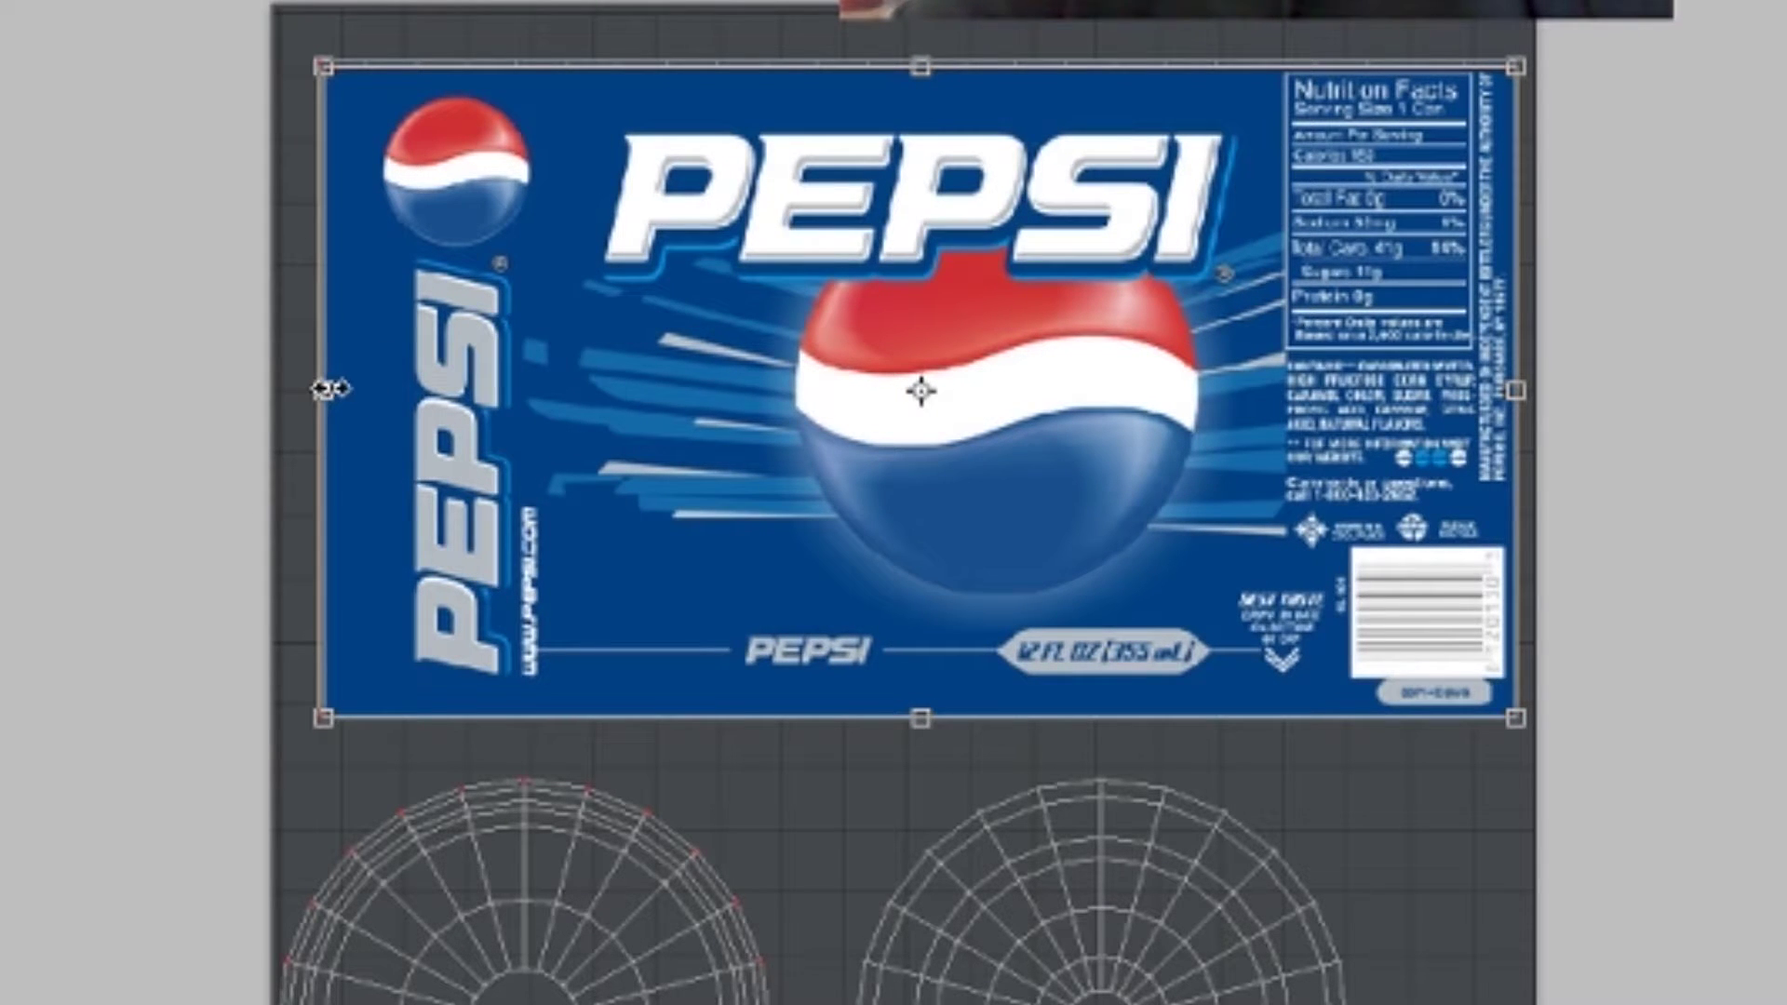
left_click_drag(326, 389, 310, 389)
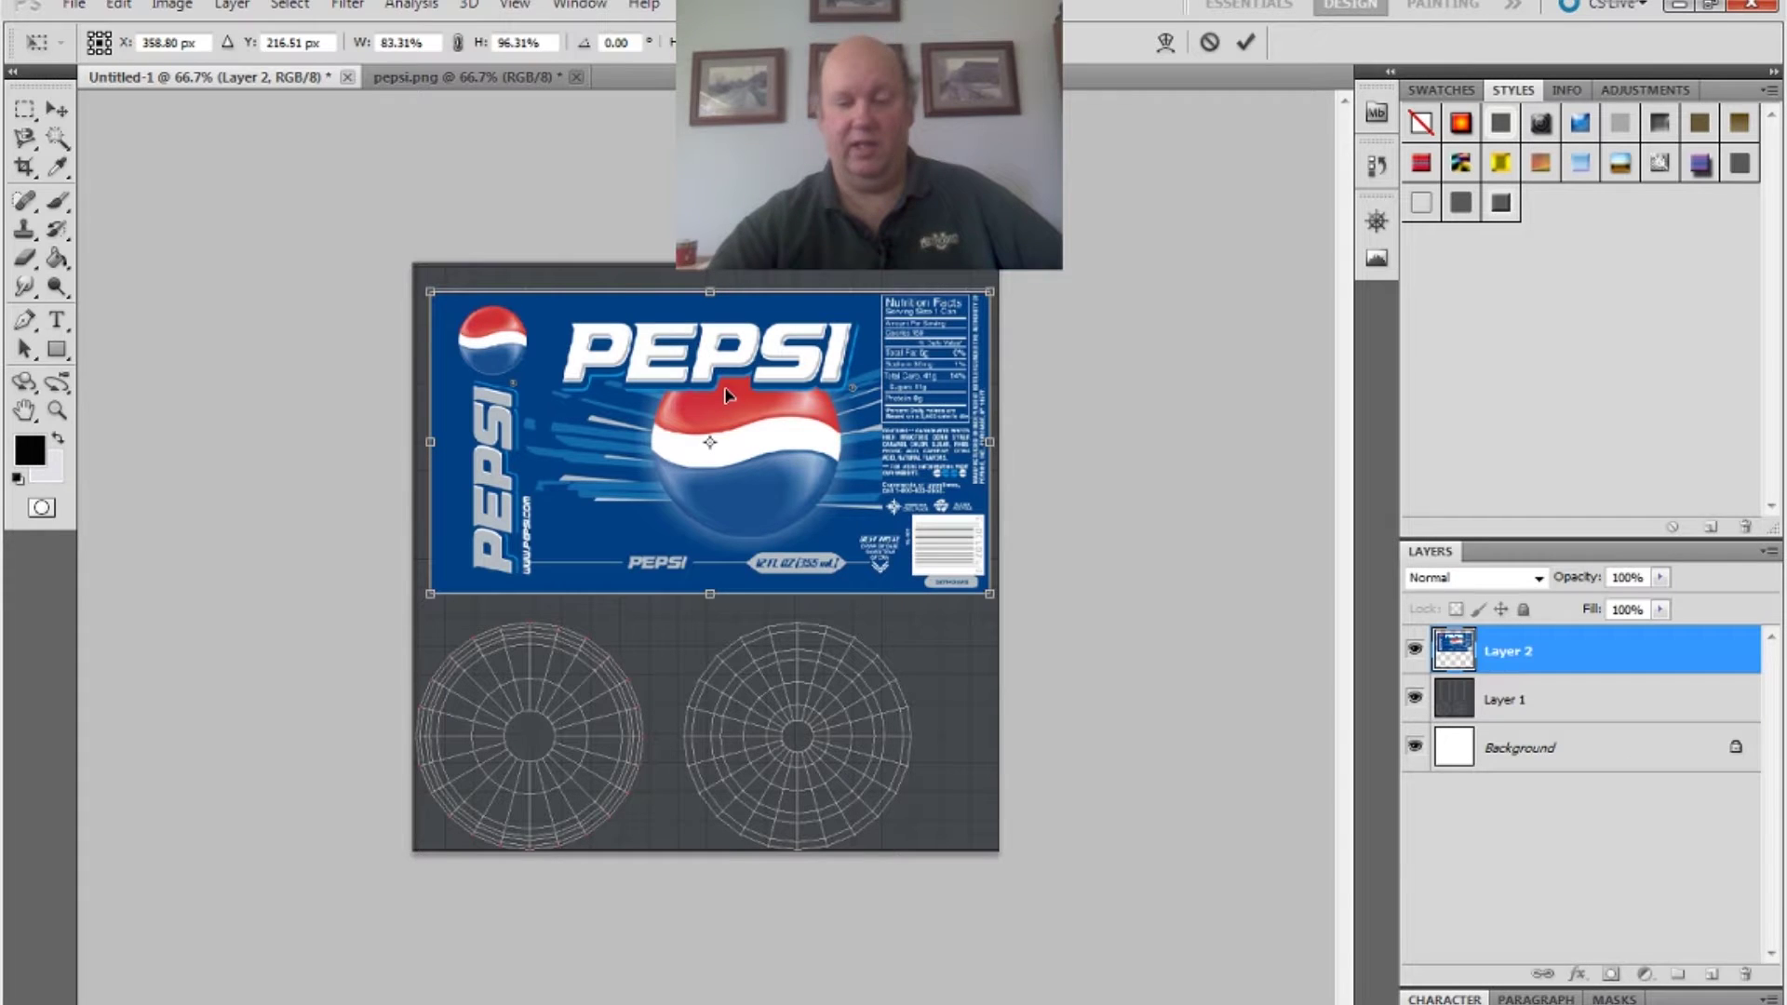
key("Return")
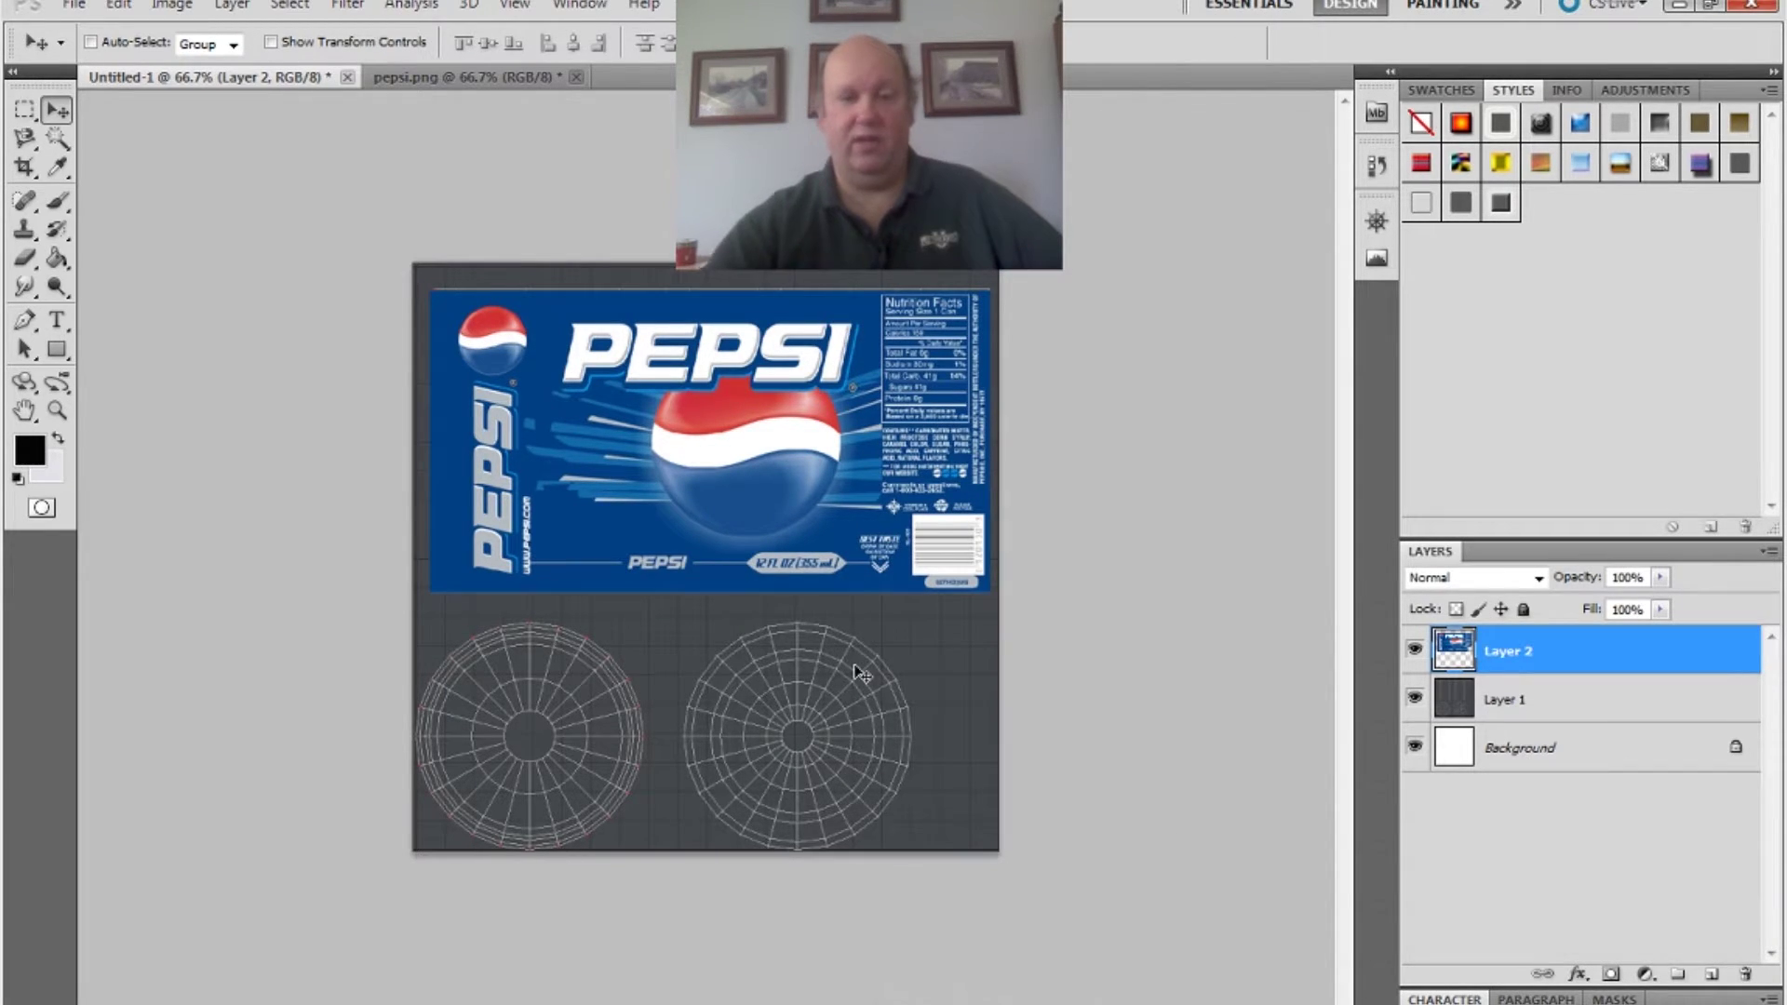
- Copy the pull-tab can lid from pepsi.png with an elliptical selection and paste it into the UV layout document
left_click(417, 81)
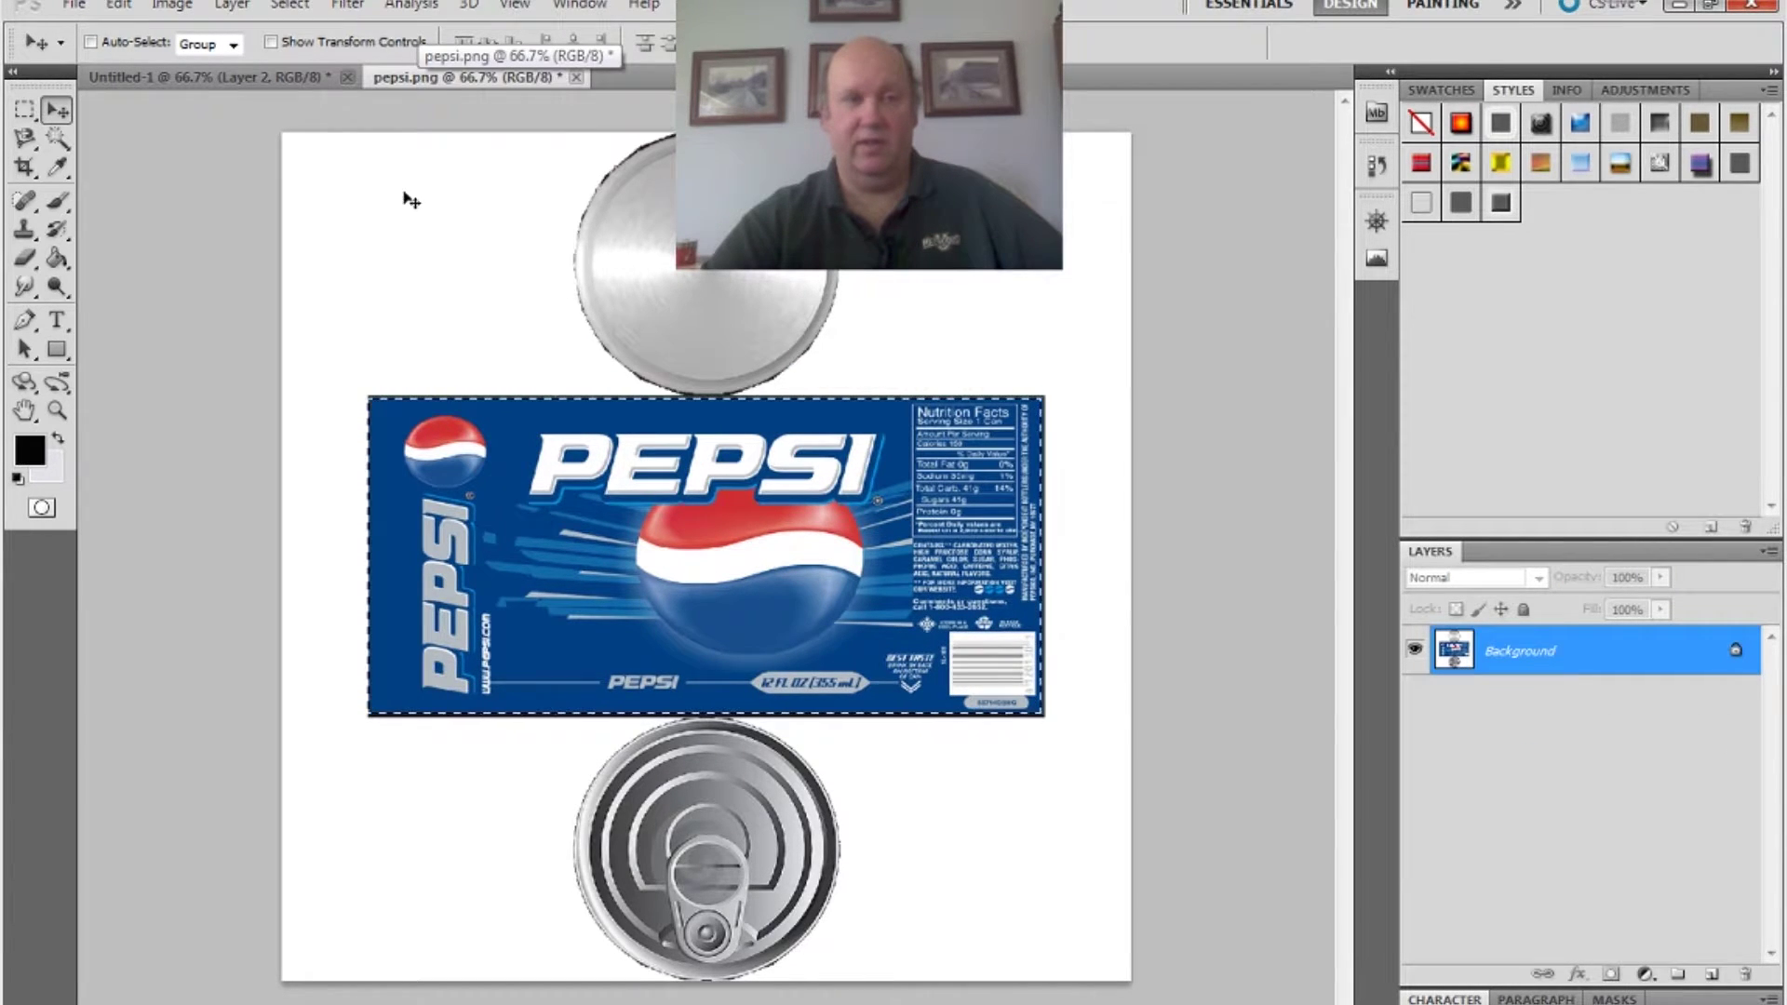
left_click(25, 111)
left_click(27, 112)
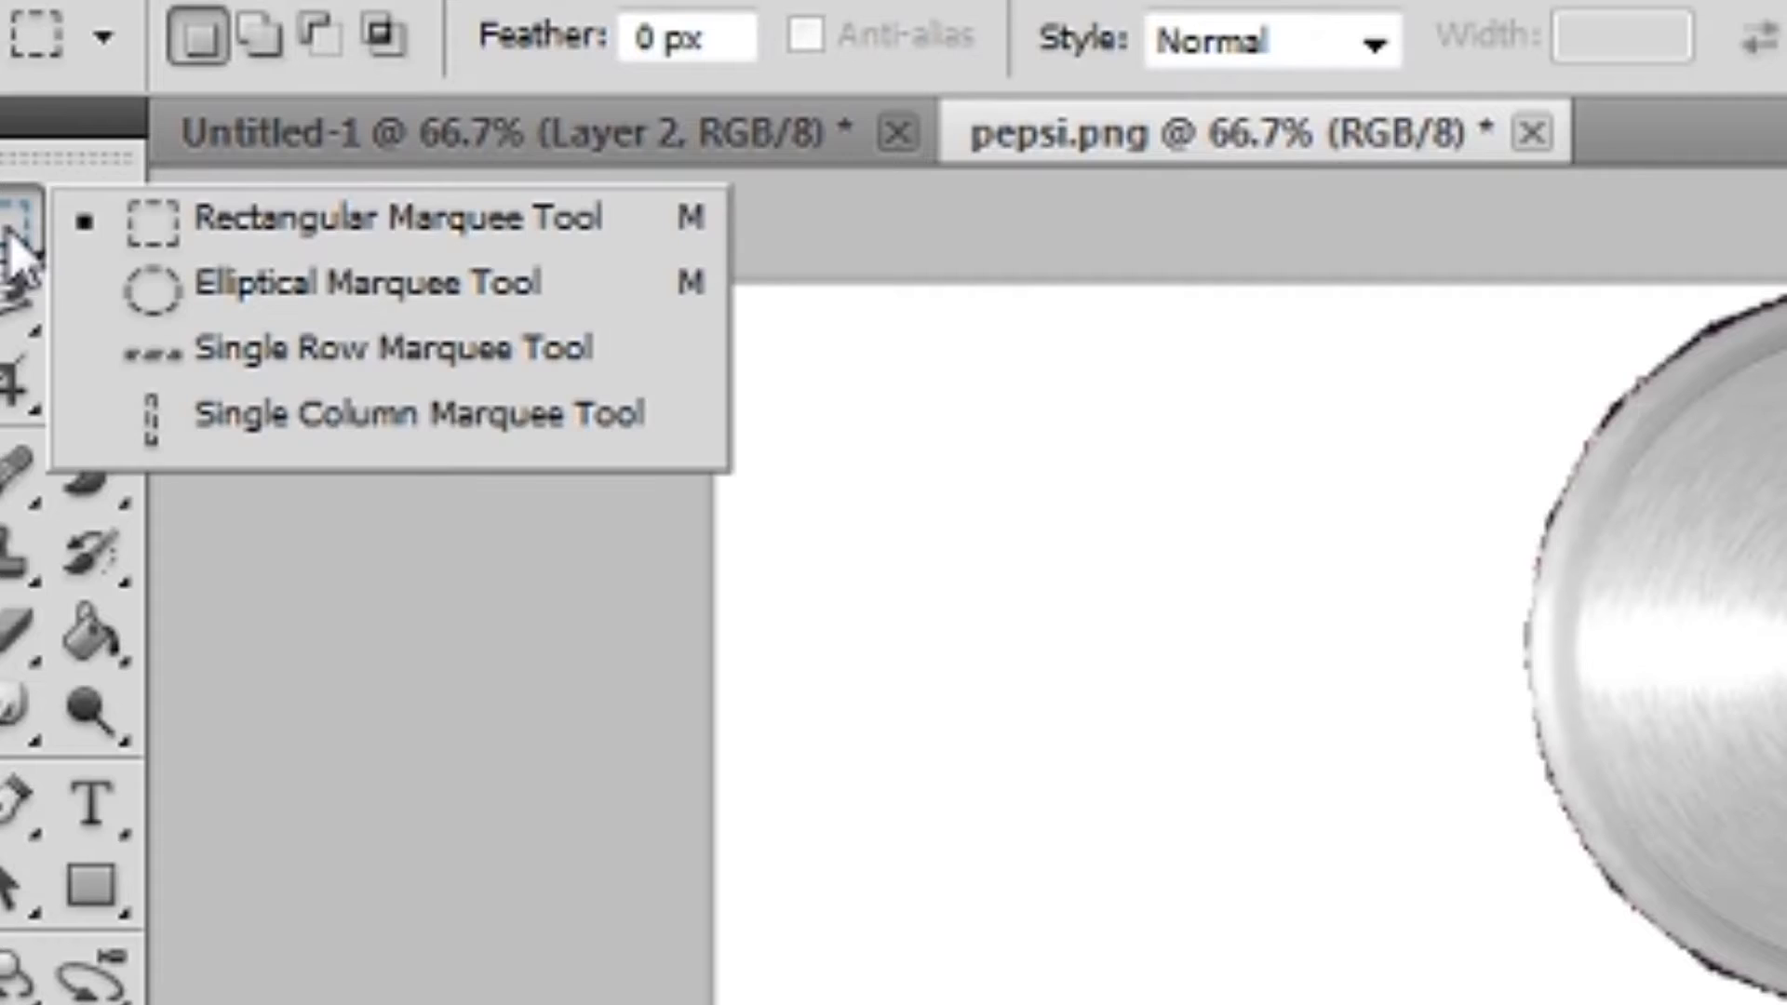
left_click(199, 294)
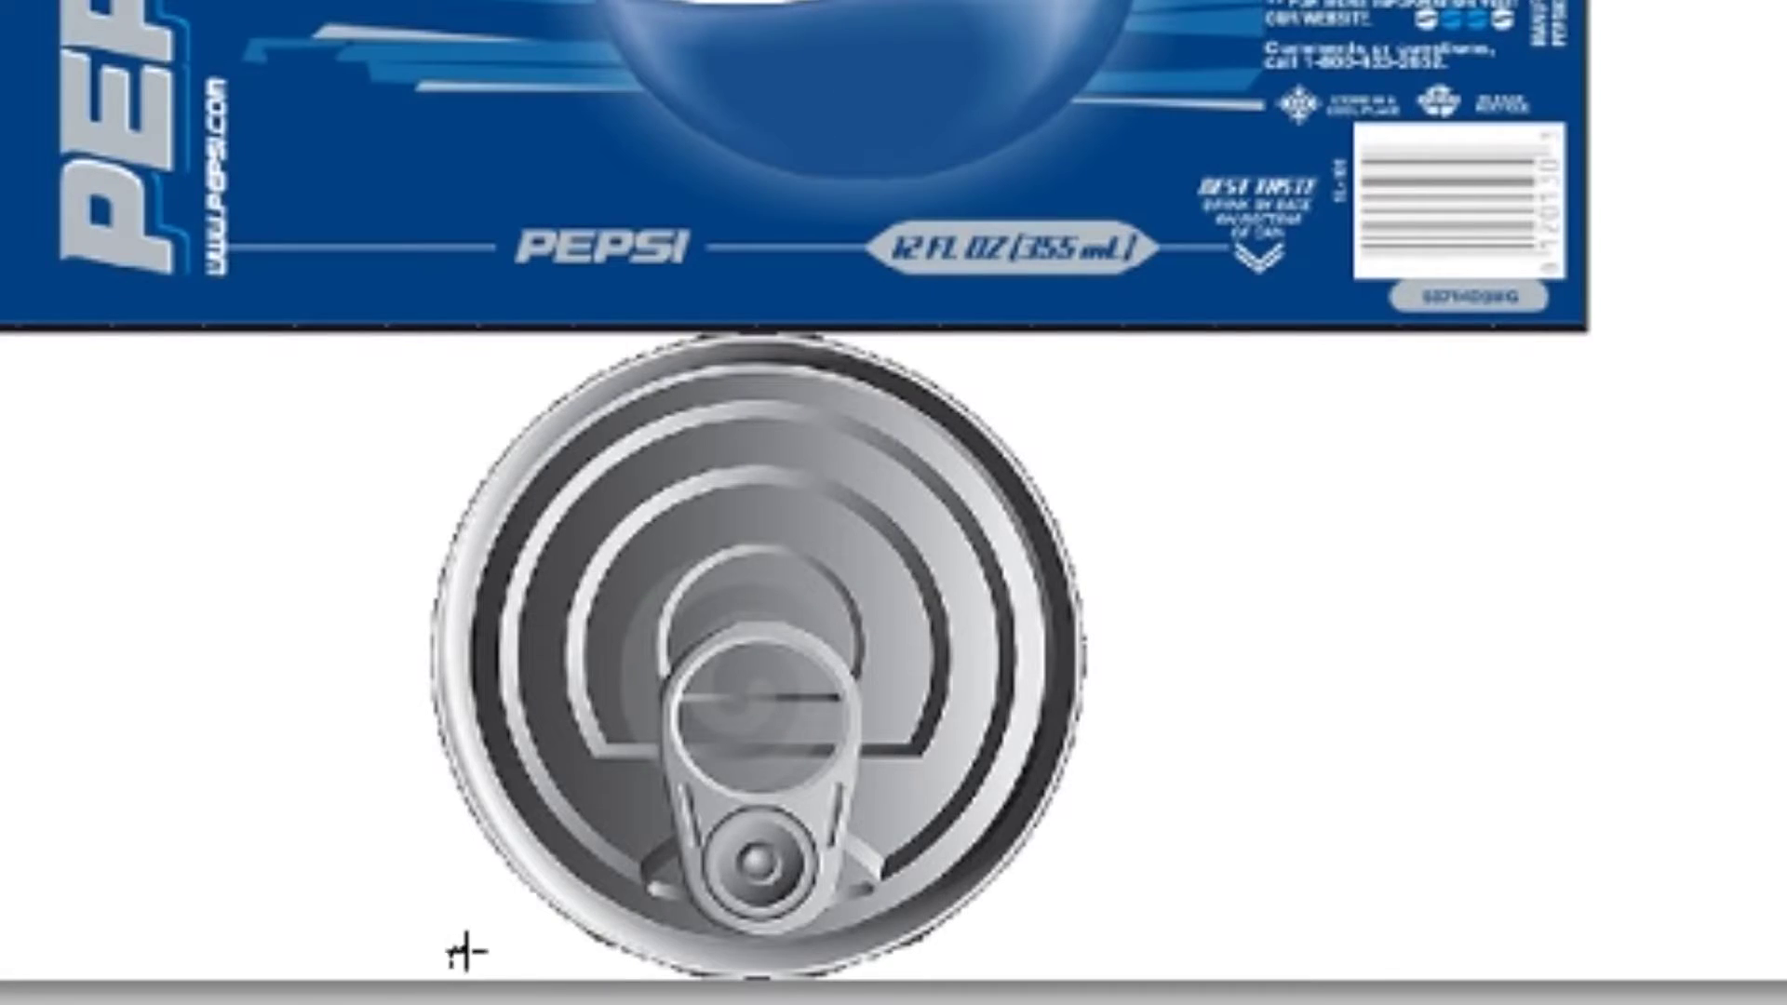
left_click_drag(465, 951, 1077, 338)
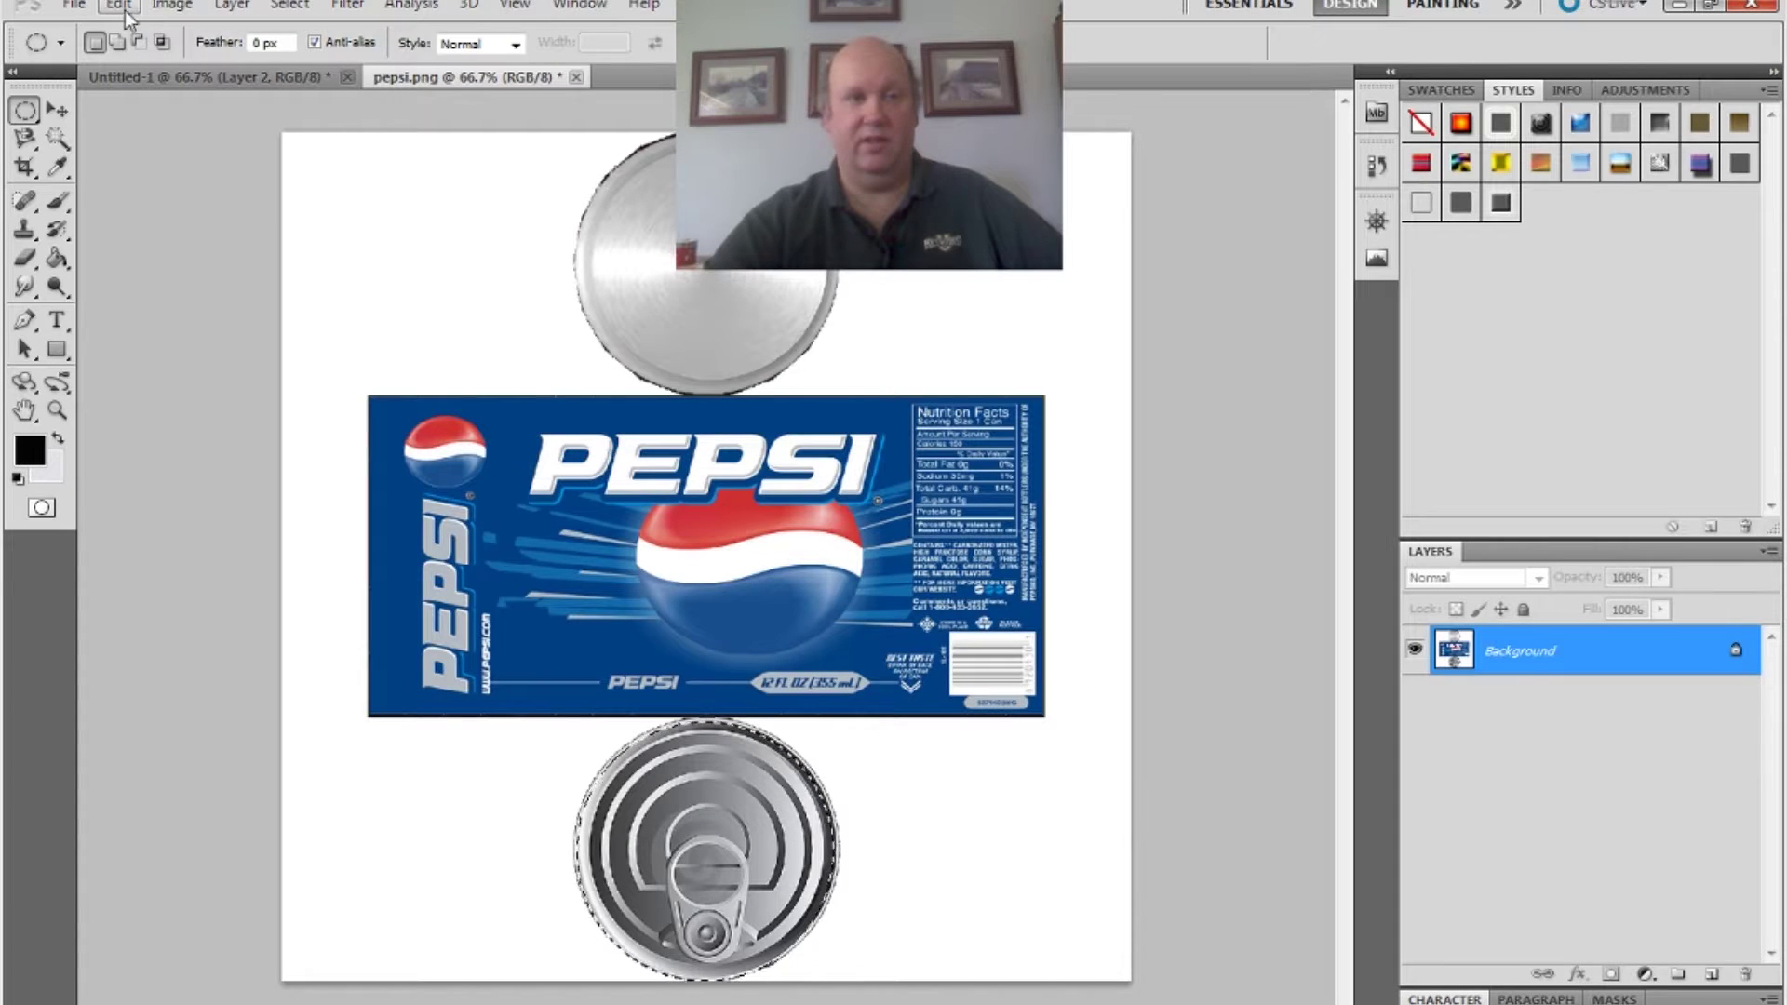
left_click(135, 9)
left_click(148, 164)
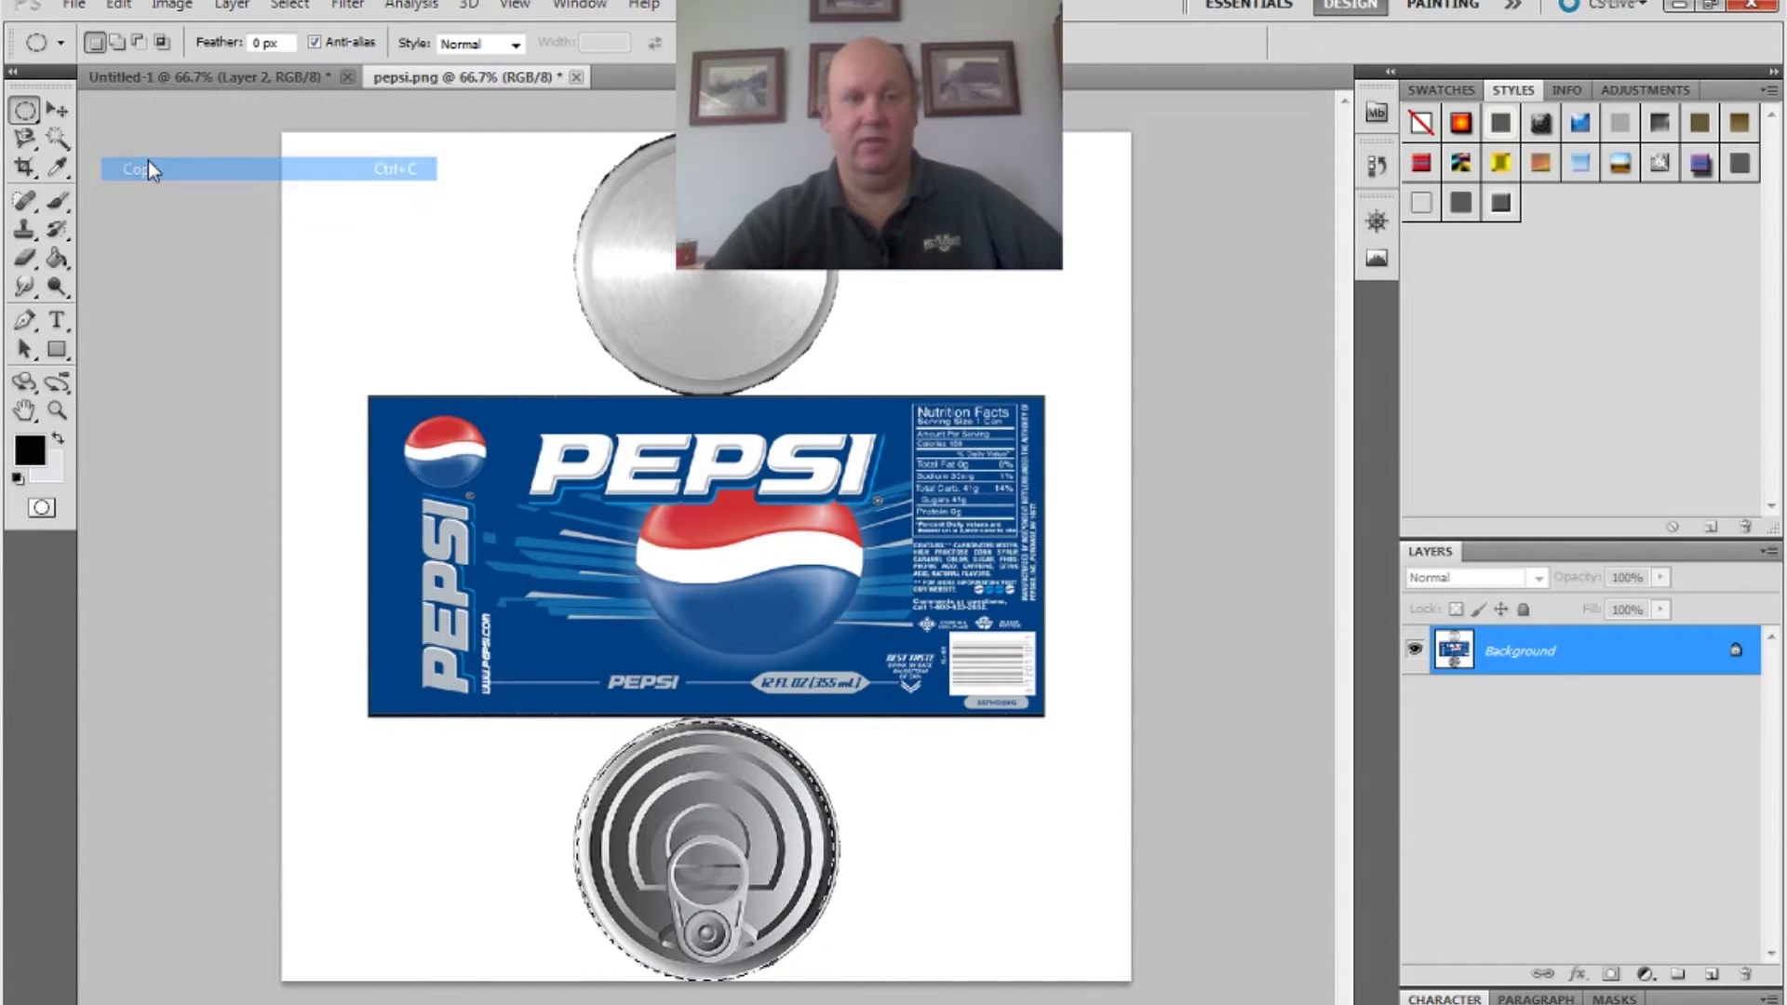
left_click(204, 80)
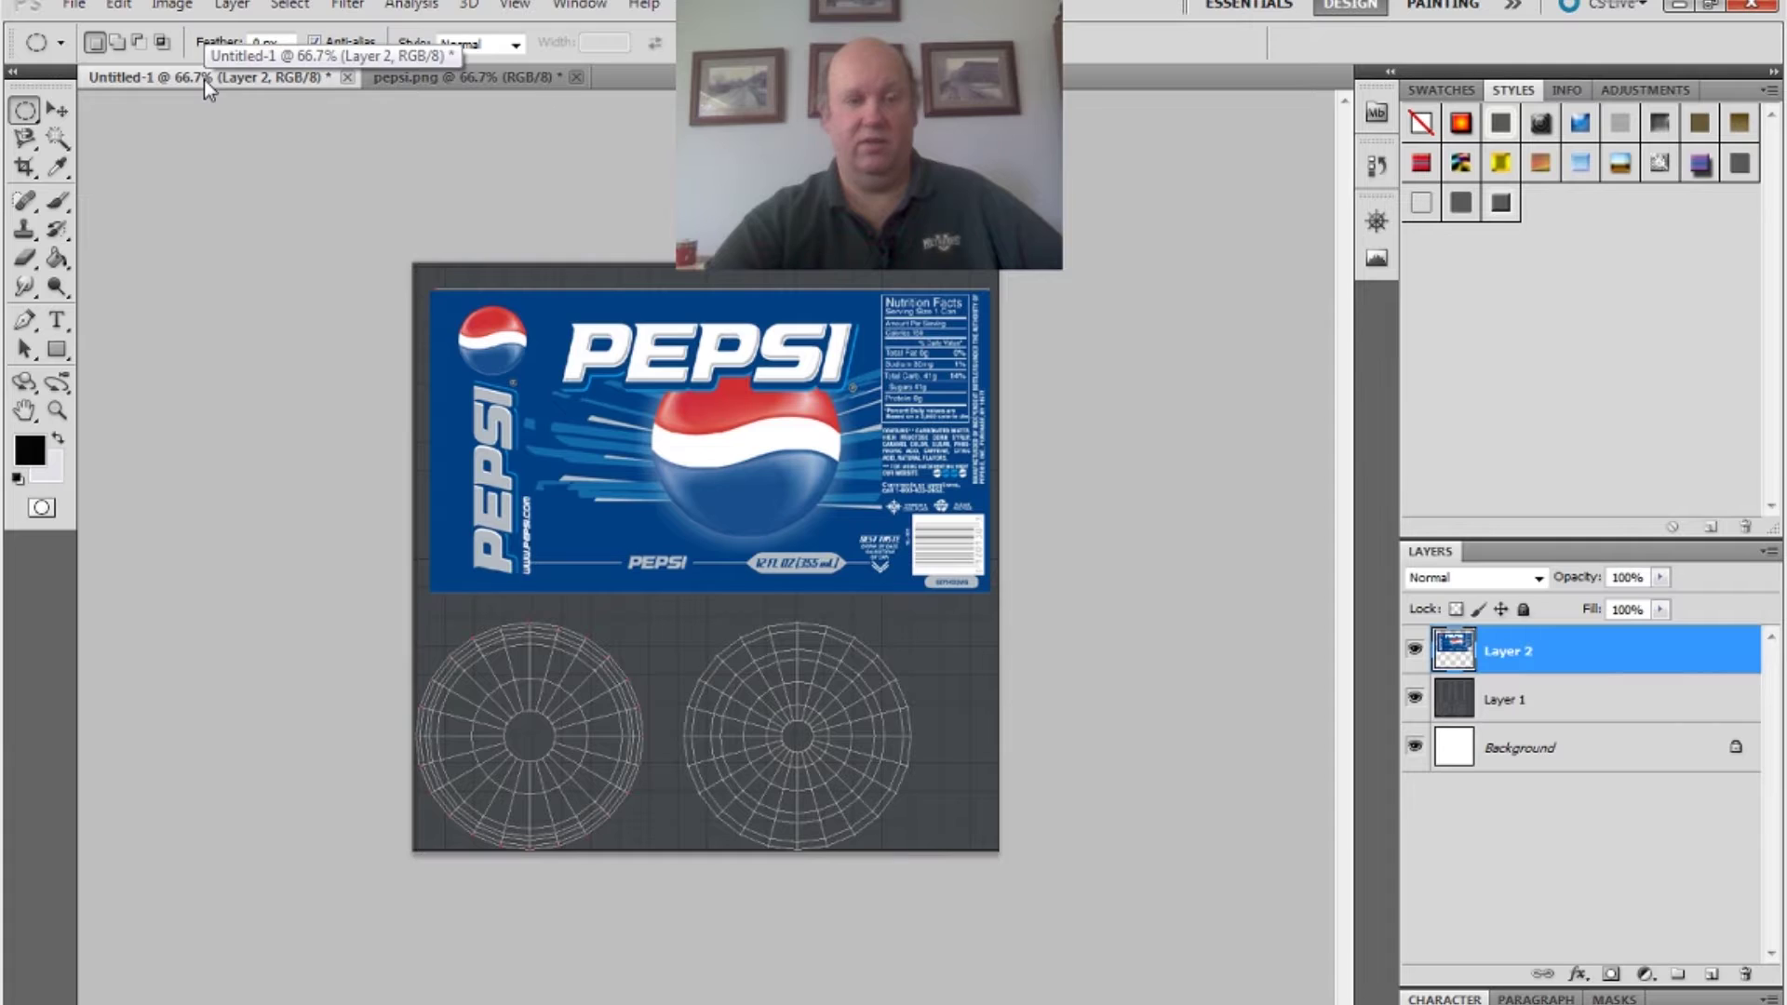
key("ctrl+v")
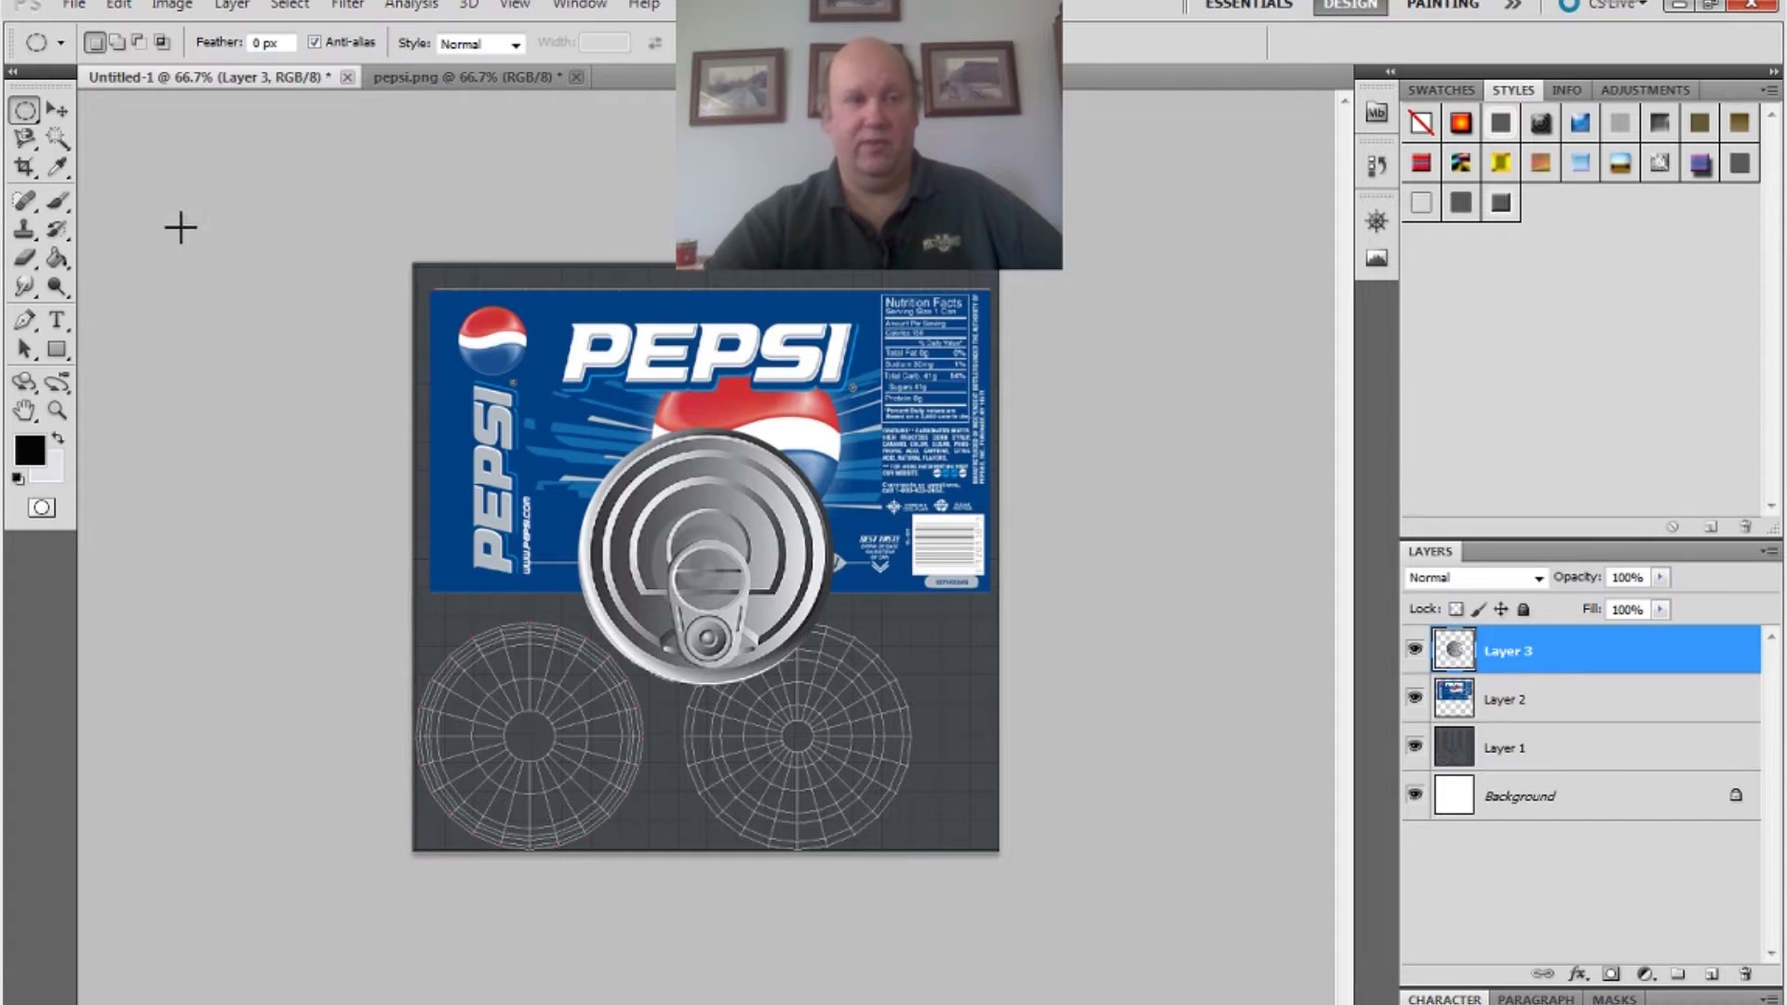
- Move the pull-tab lid over the left cap's UV circle and scale it to fit, about 89.9% wide and 90.3% high
left_click(57, 111)
left_click_drag(722, 588, 562, 743)
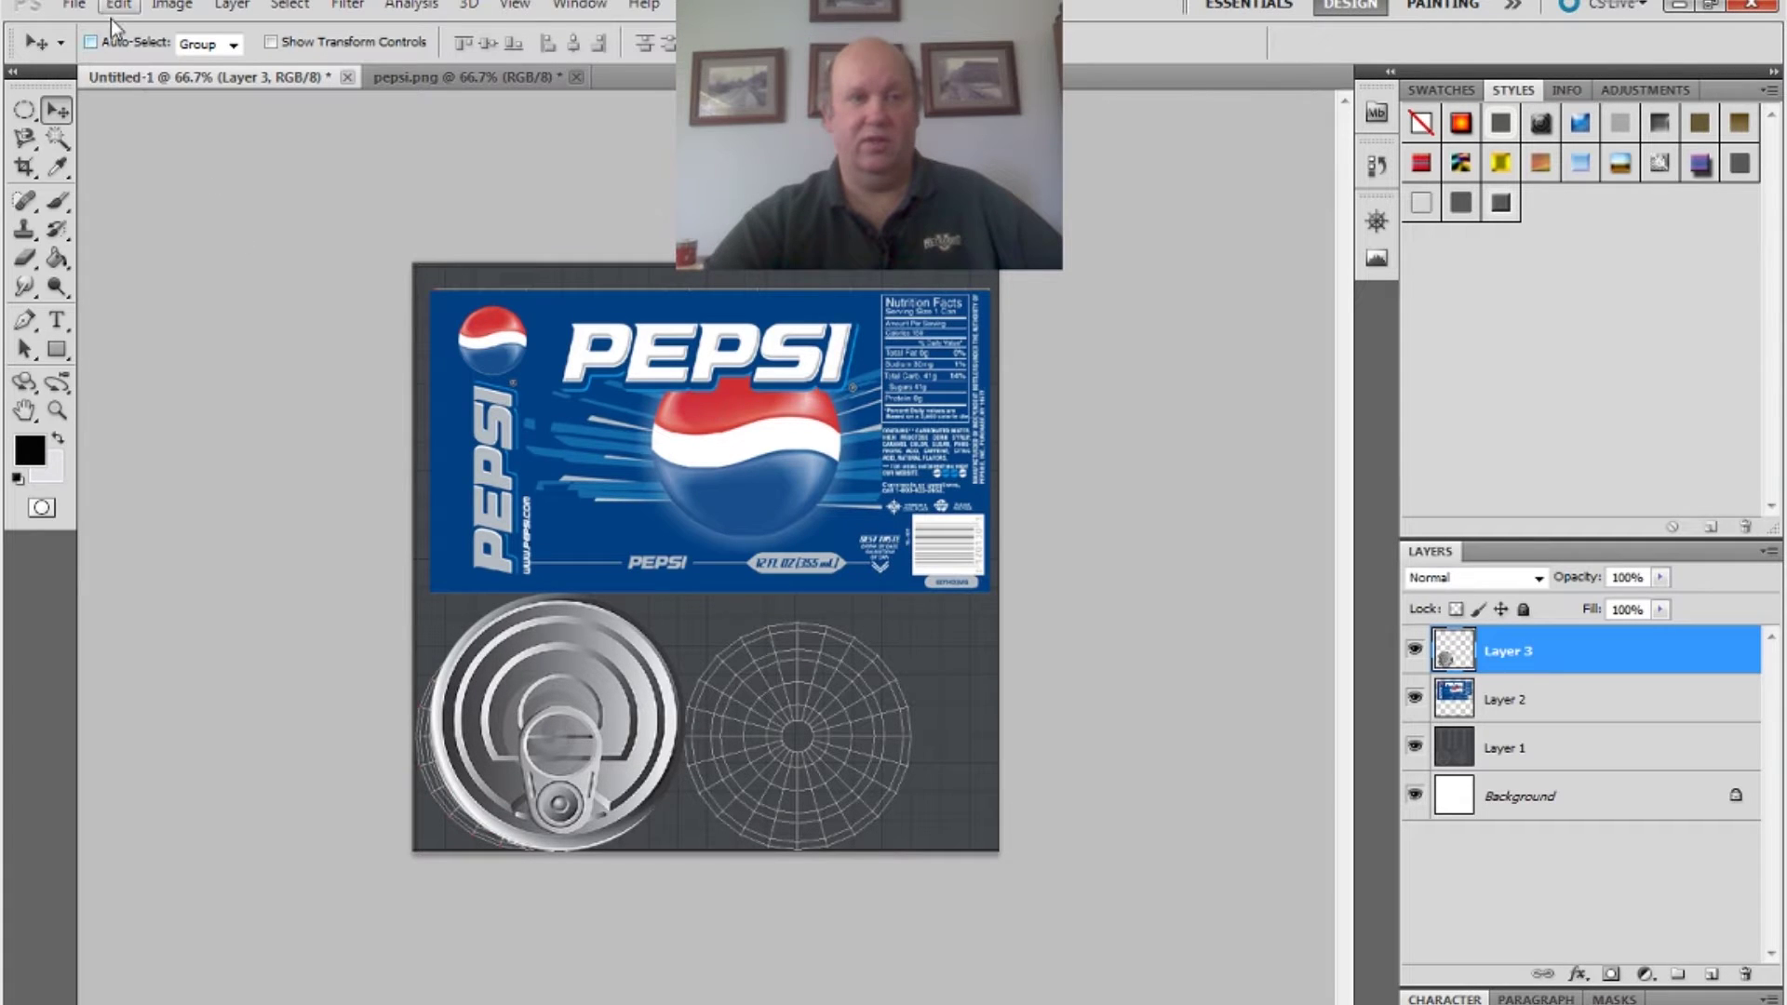
left_click(113, 17)
mouse_move(228, 499)
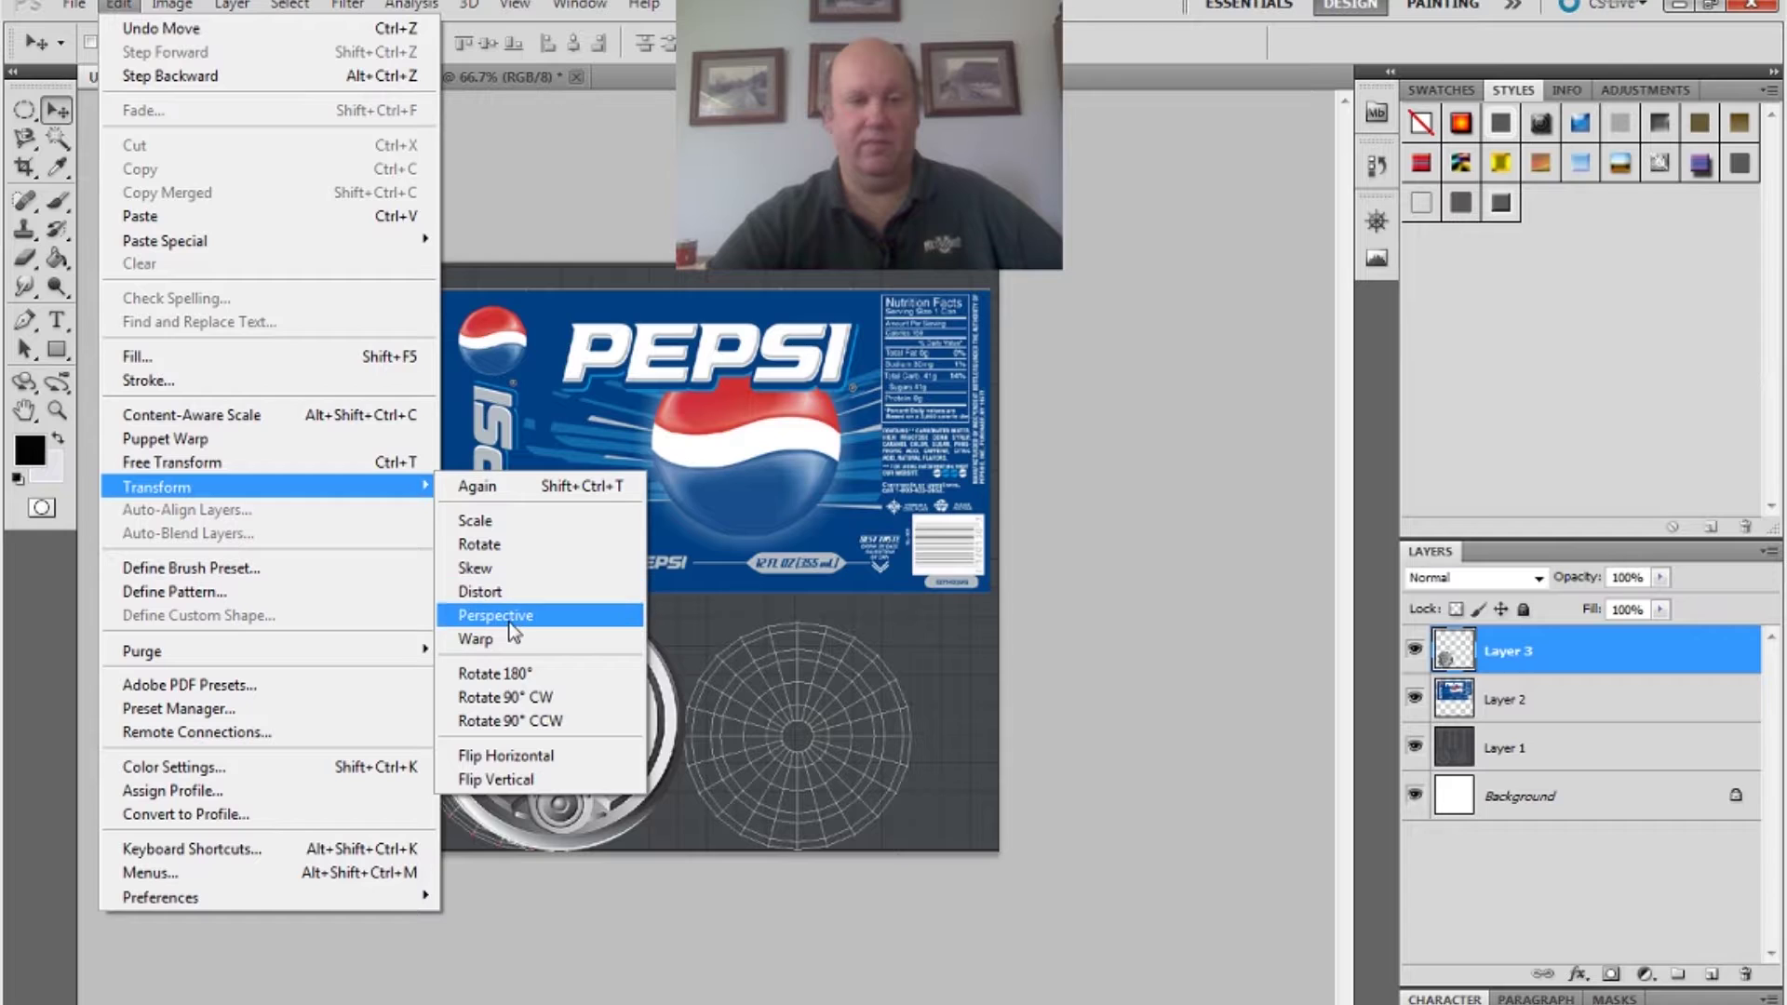
left_click(532, 544)
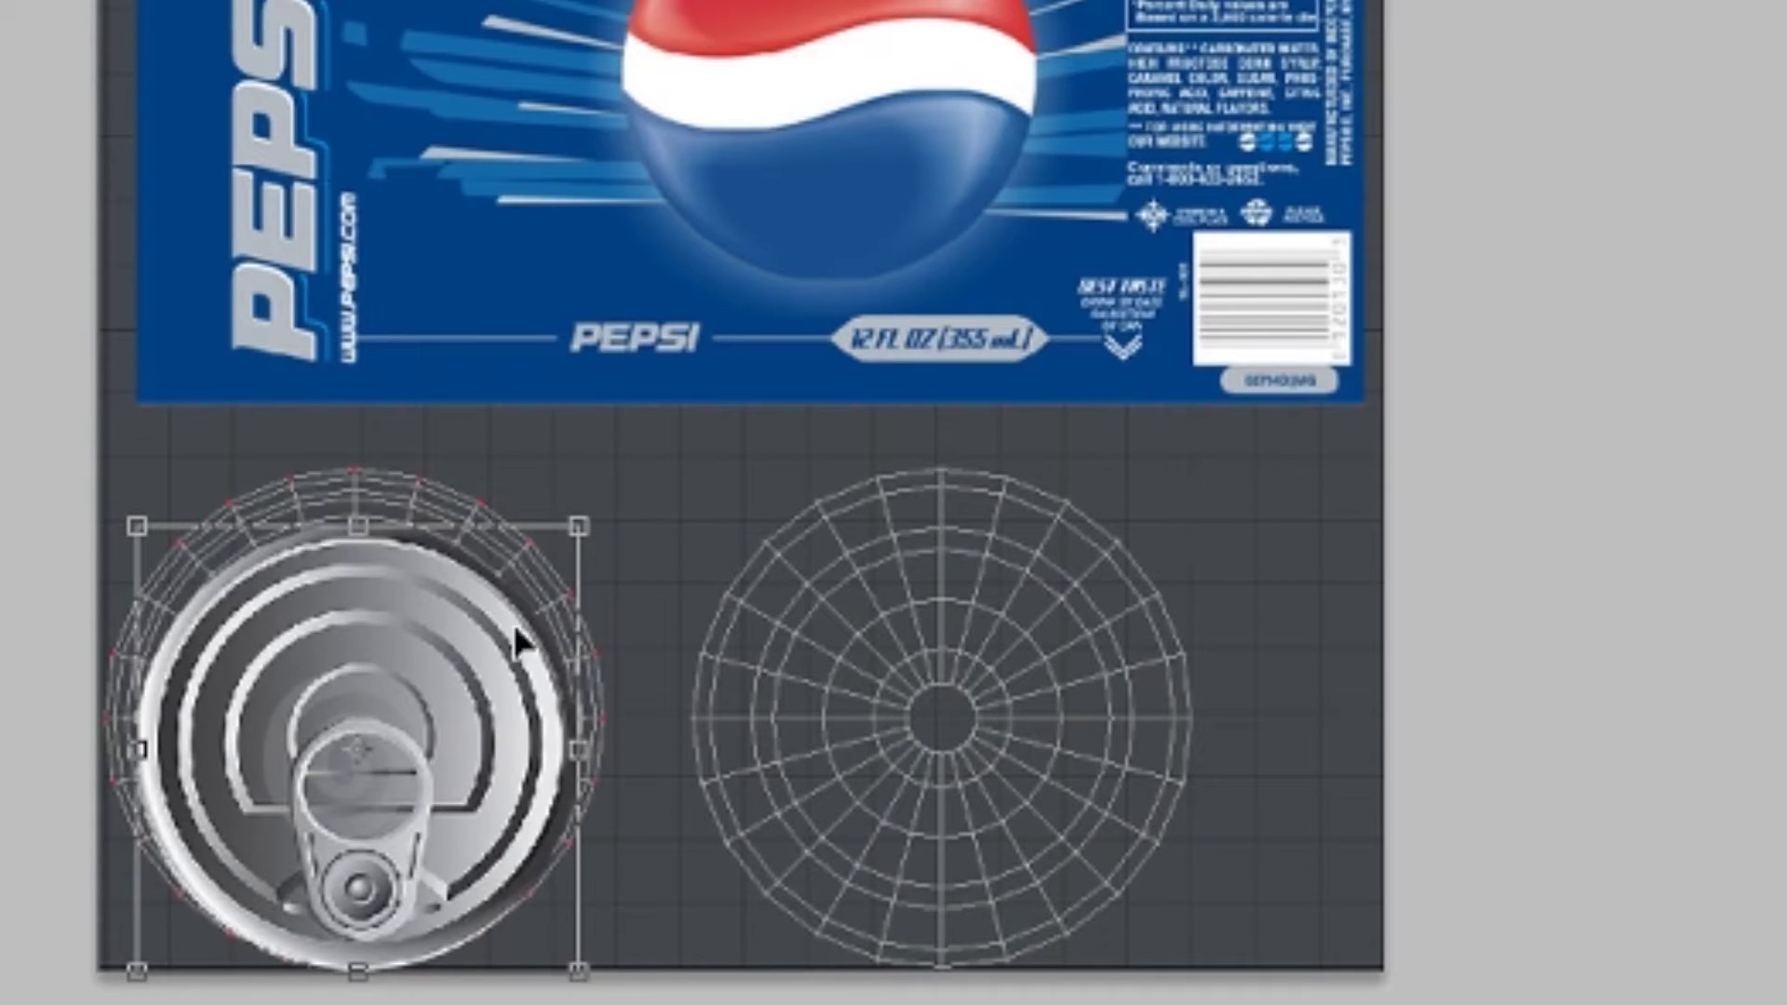
mouse_move(419, 726)
left_mouse_down()
mouse_move(399, 686)
mouse_move(423, 700)
left_mouse_up()
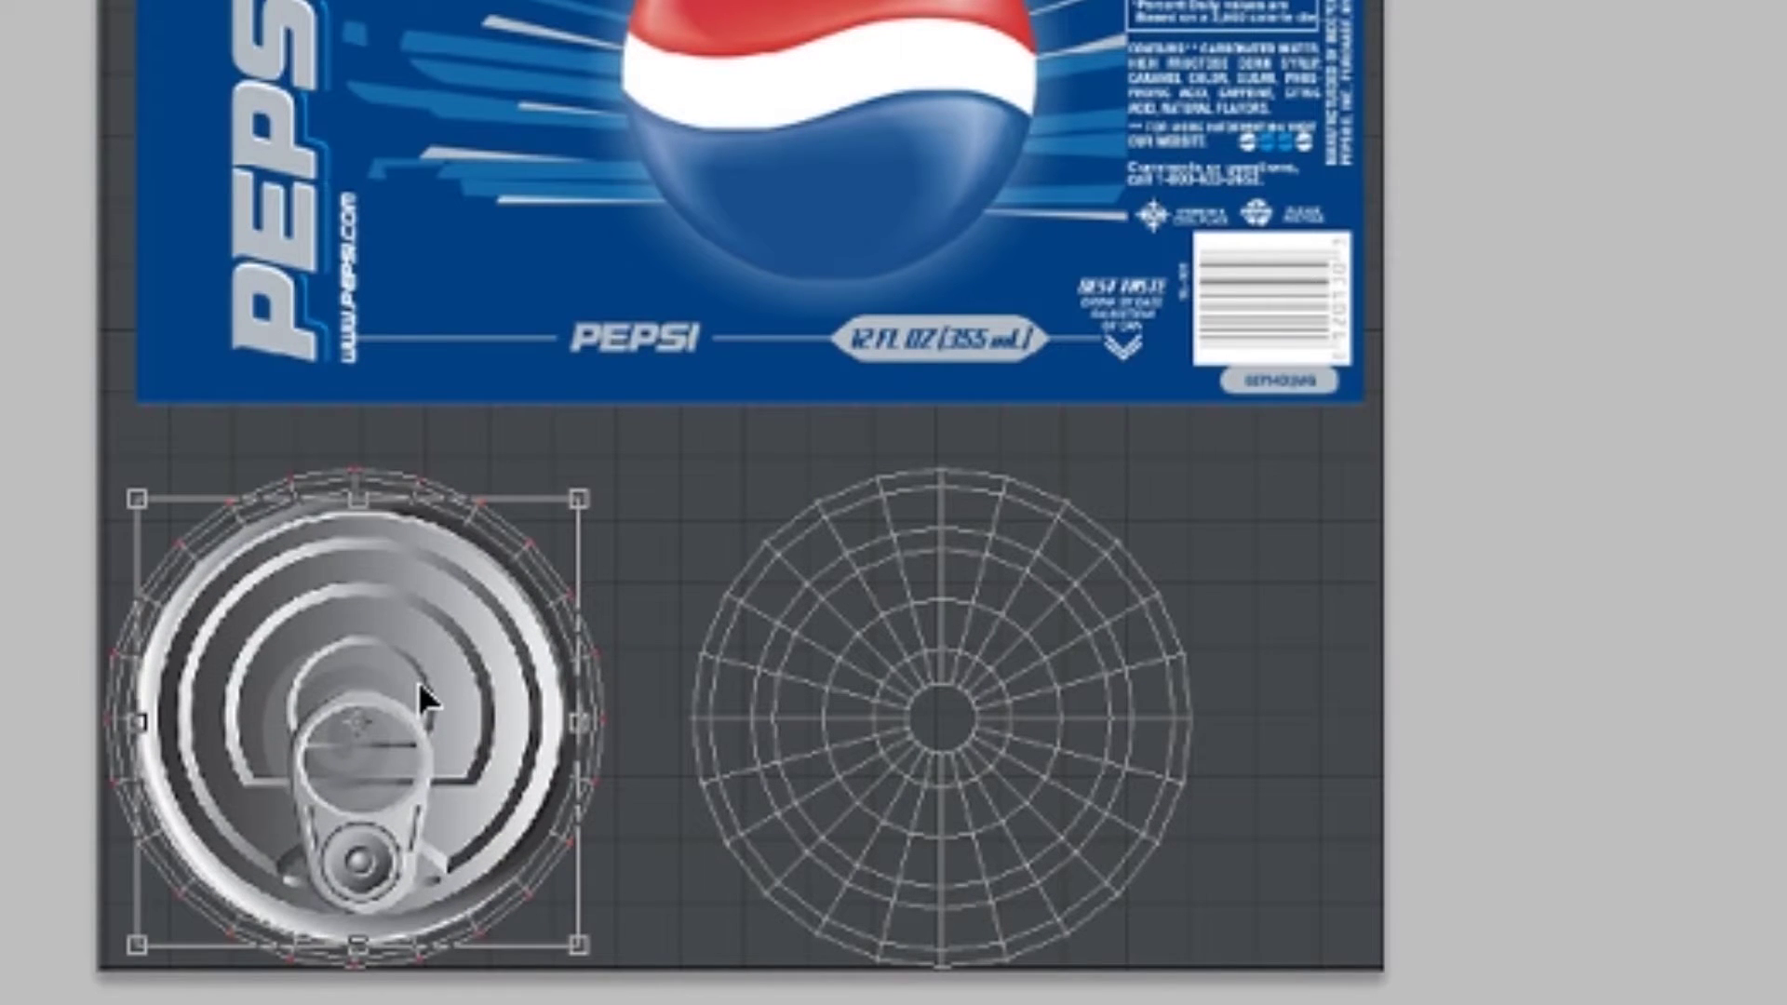
left_click_drag(581, 723, 610, 724)
left_click_drag(135, 718, 104, 726)
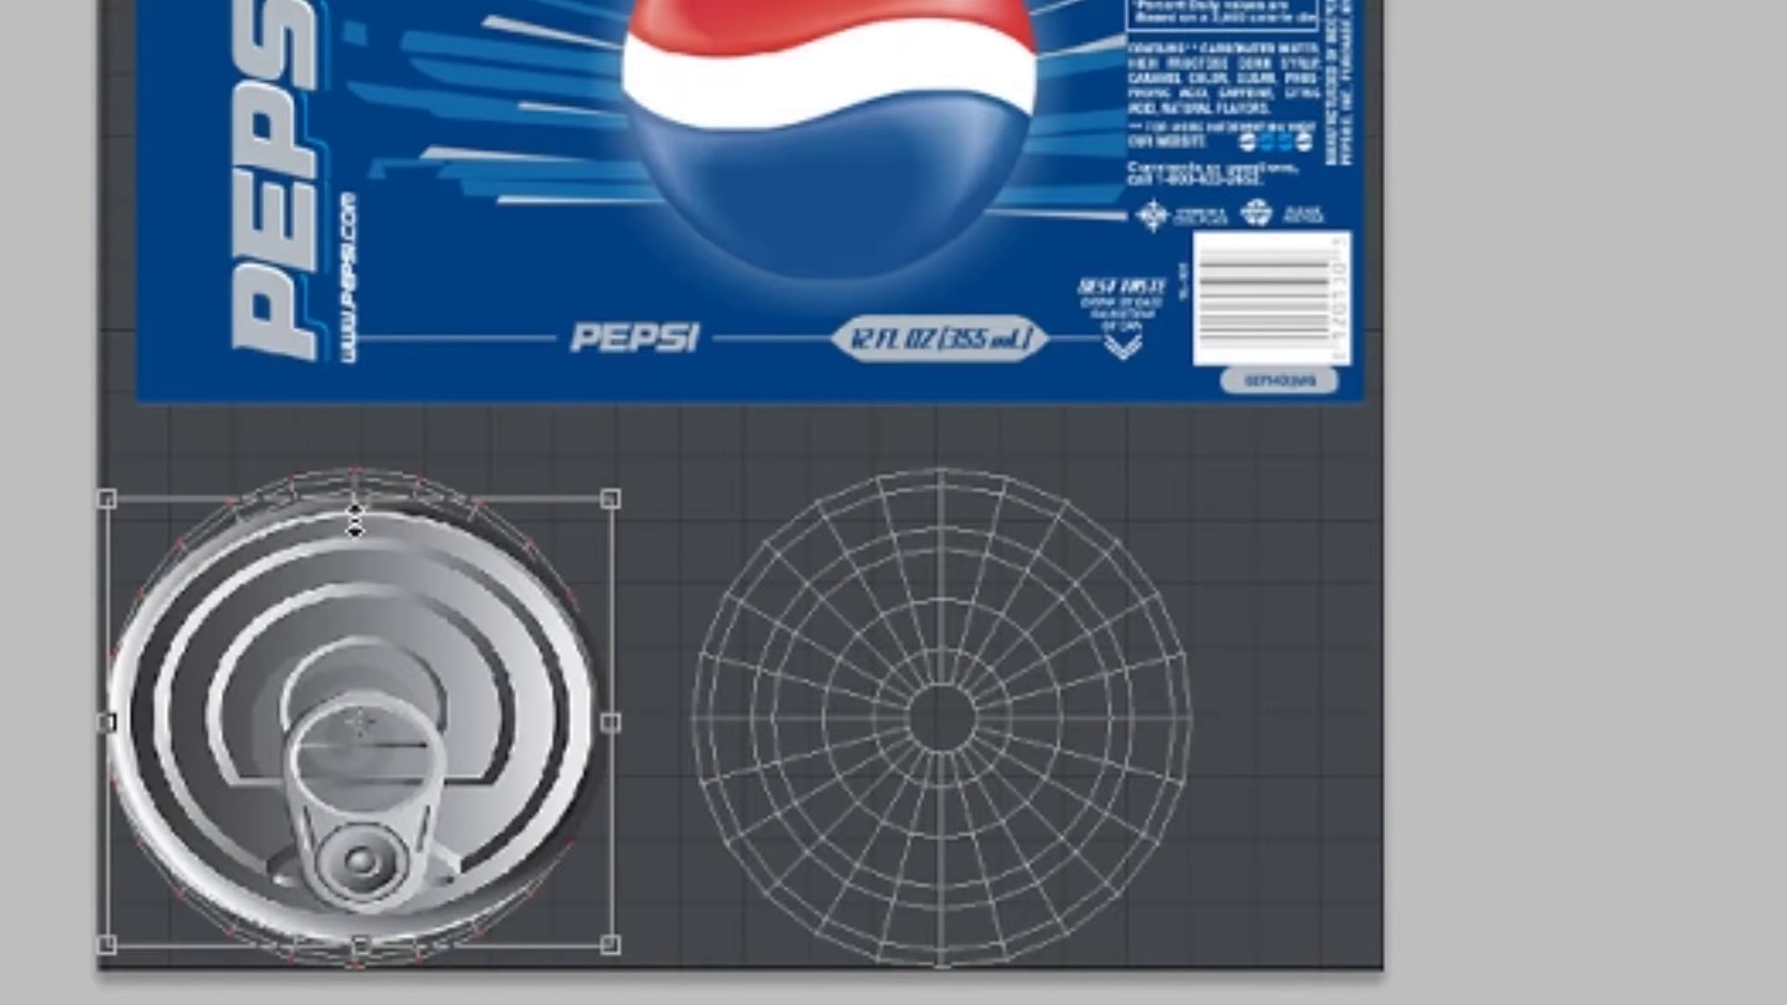
left_click_drag(357, 510, 369, 479)
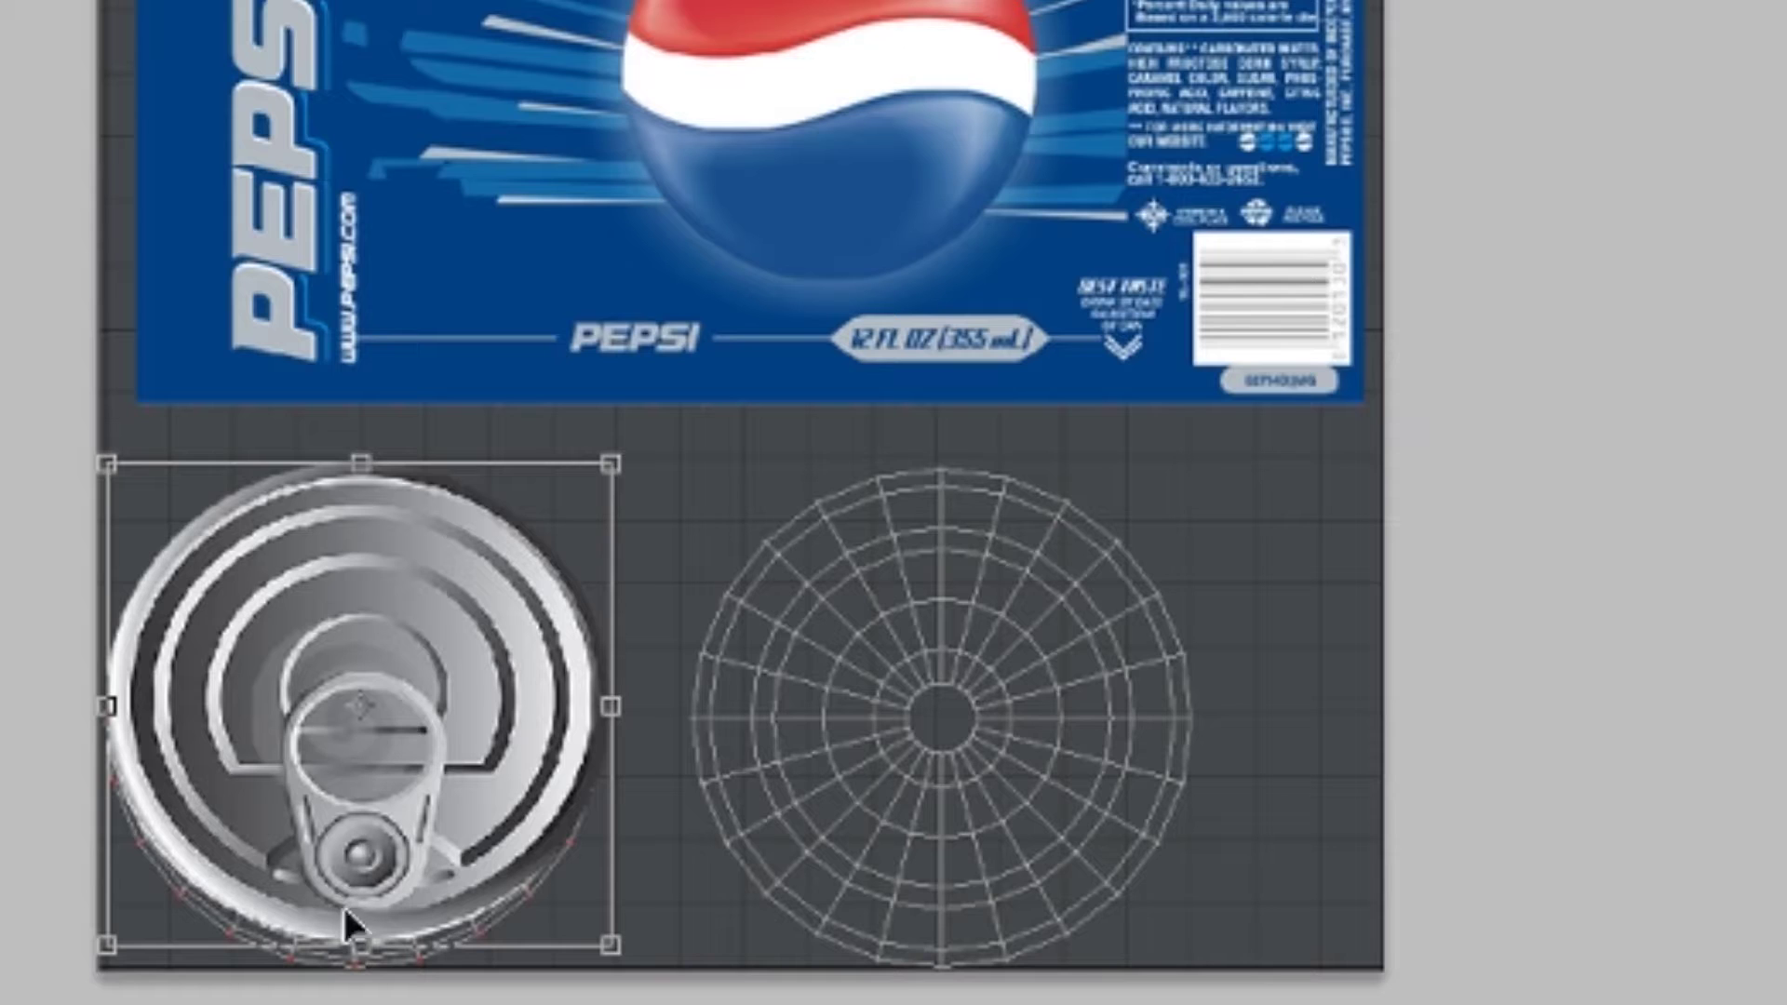
left_click_drag(359, 953, 359, 971)
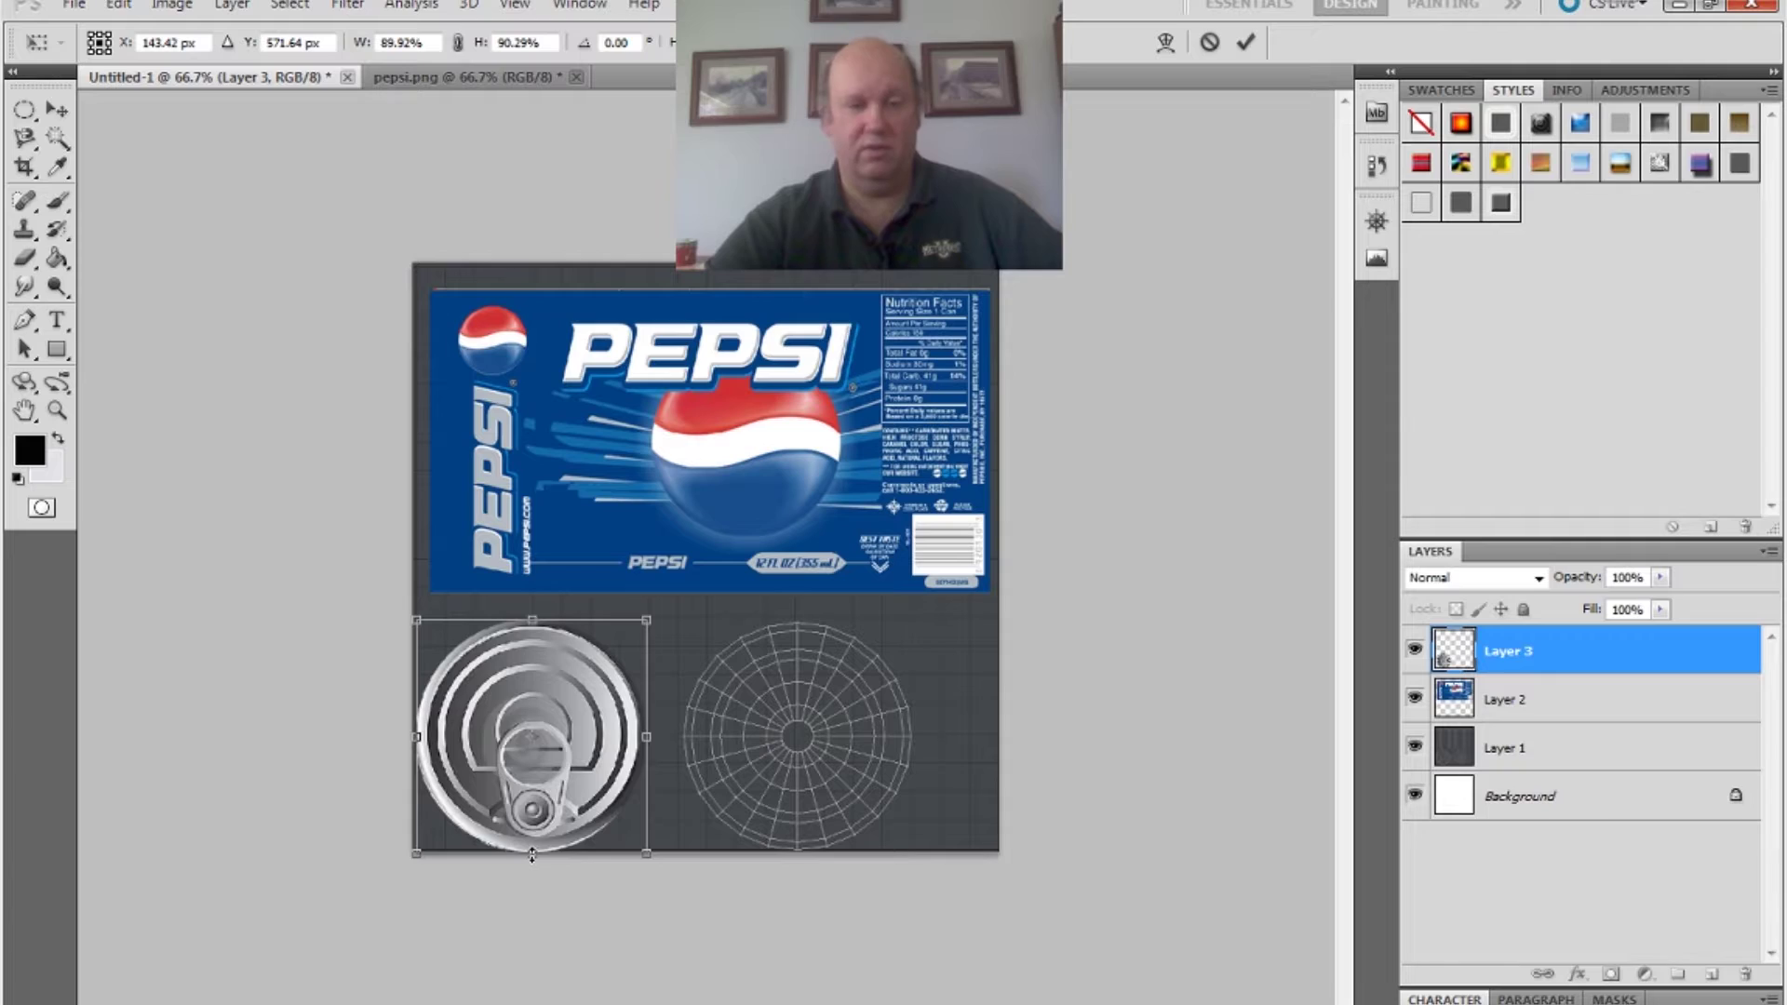
key("Return")
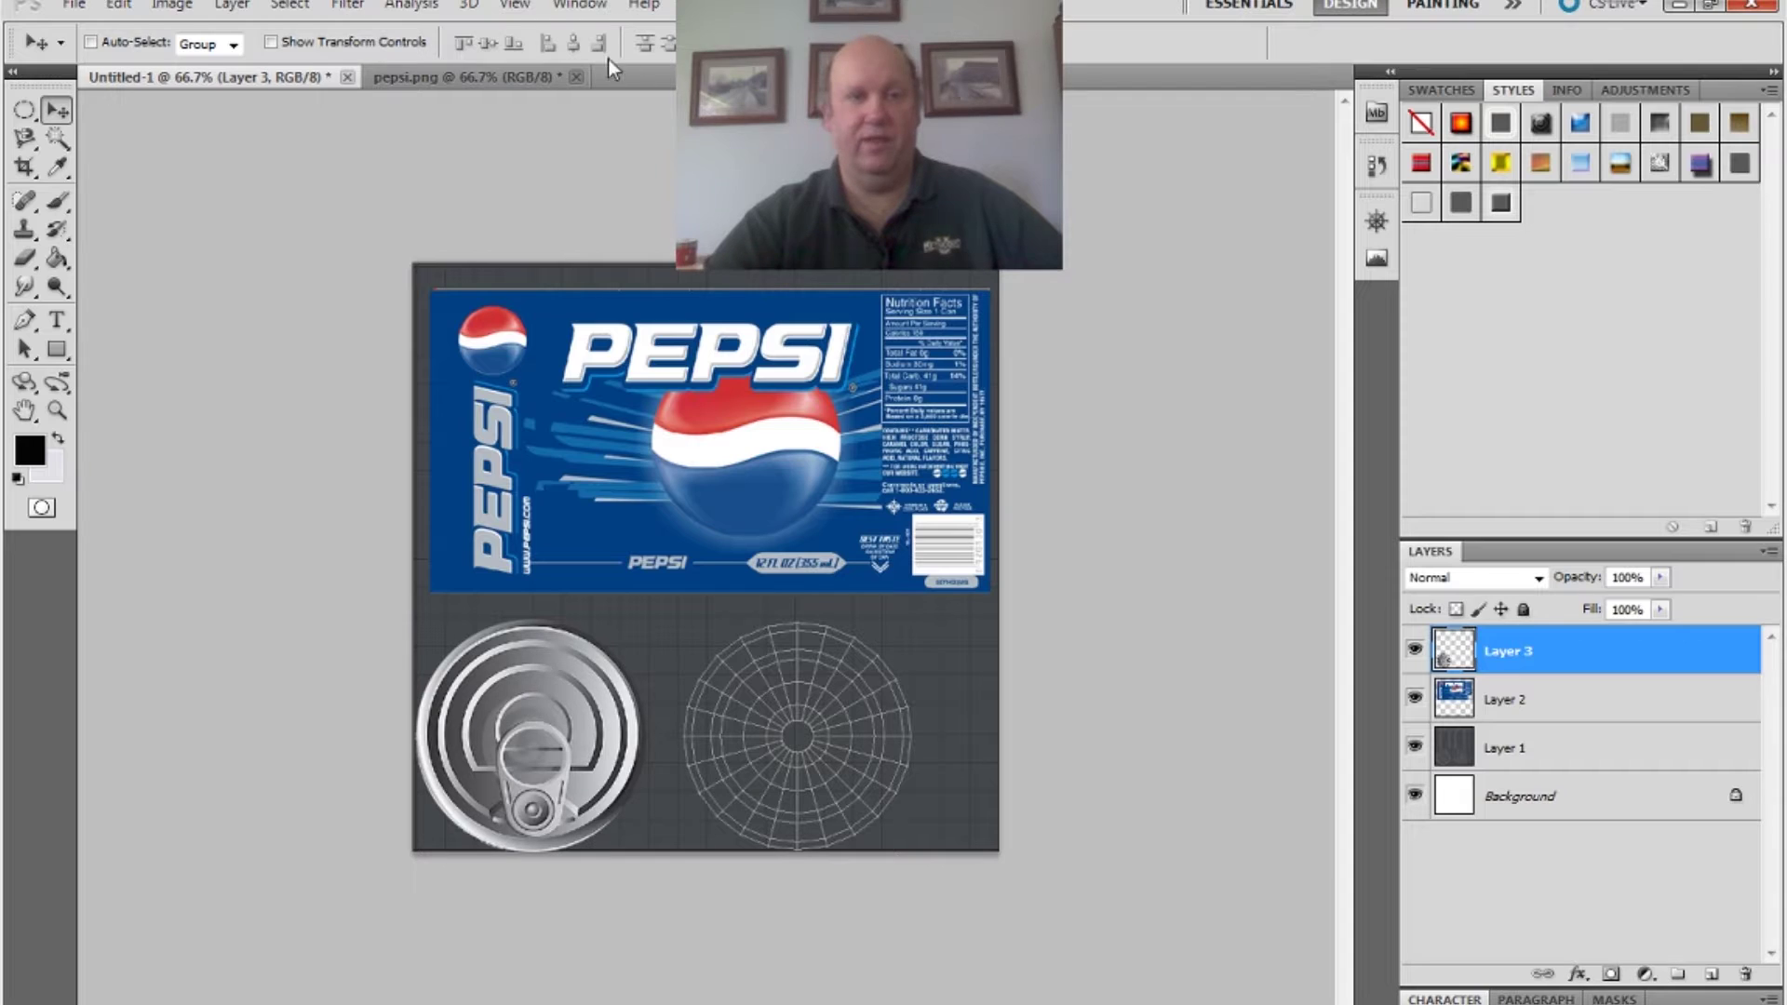
- Move the elliptical selection in pepsi.png onto the plain can bottom, copy it, and paste it into the UV layout document
left_click(471, 76)
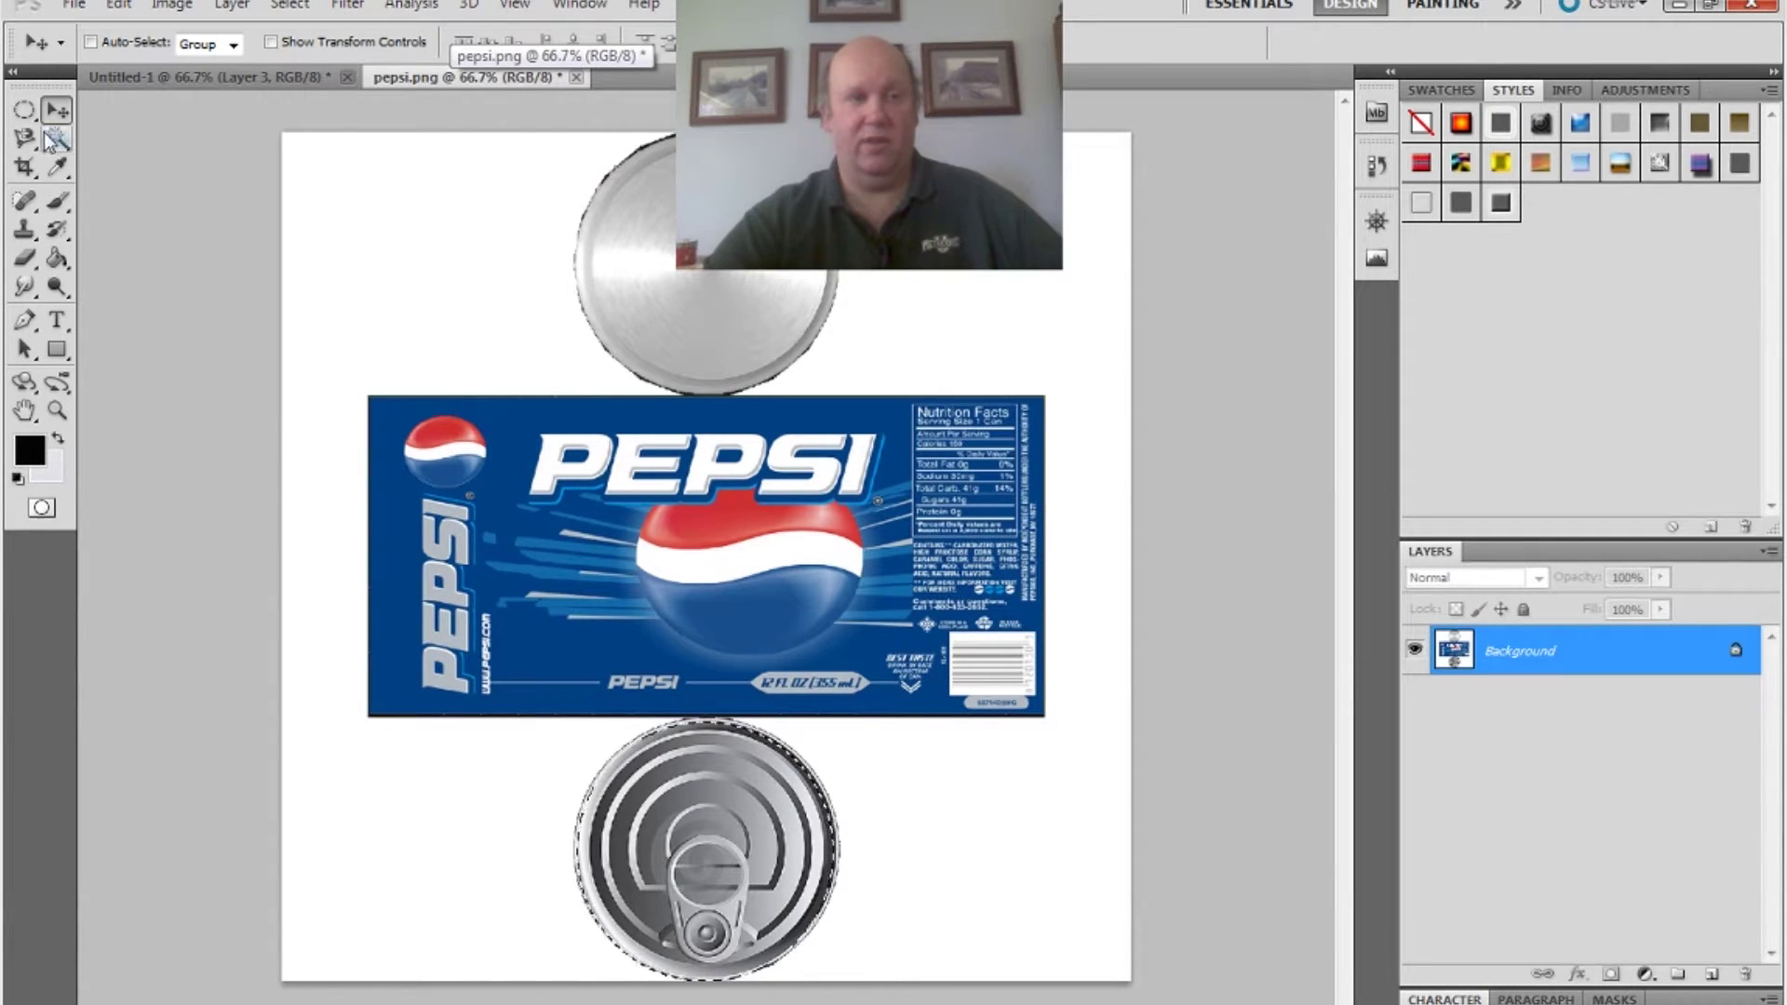
left_click(24, 111)
left_click_drag(733, 834, 731, 249)
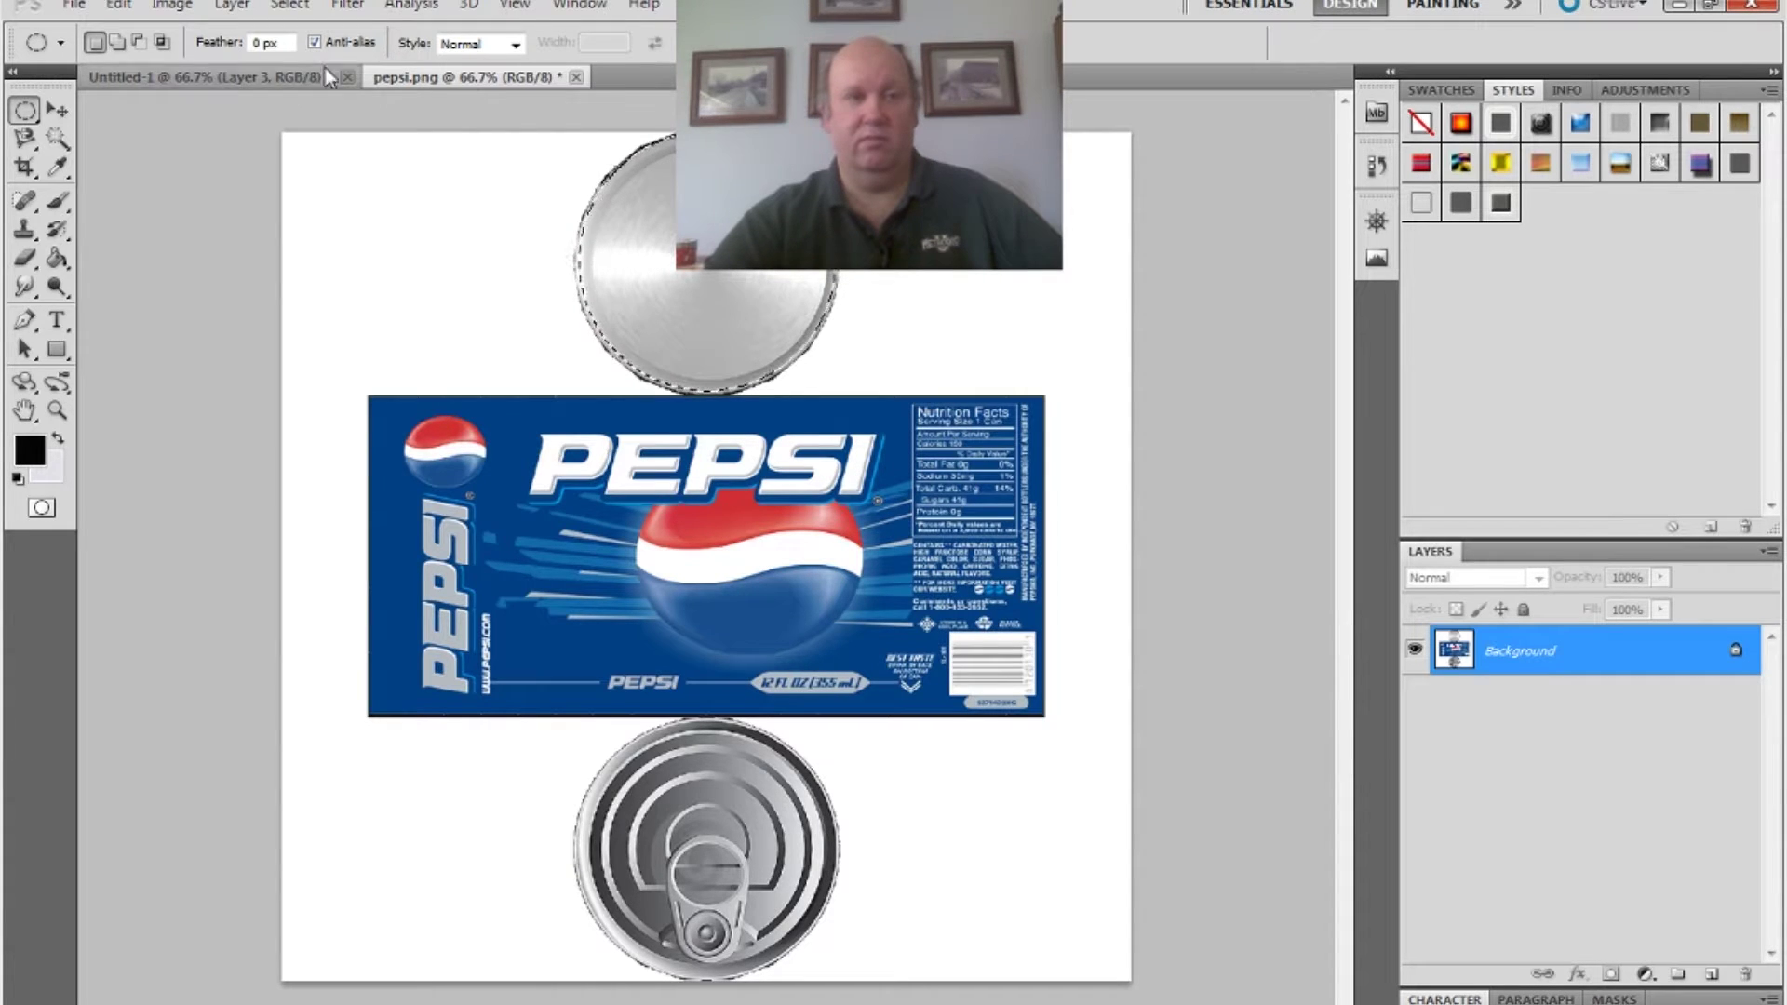
left_click(121, 8)
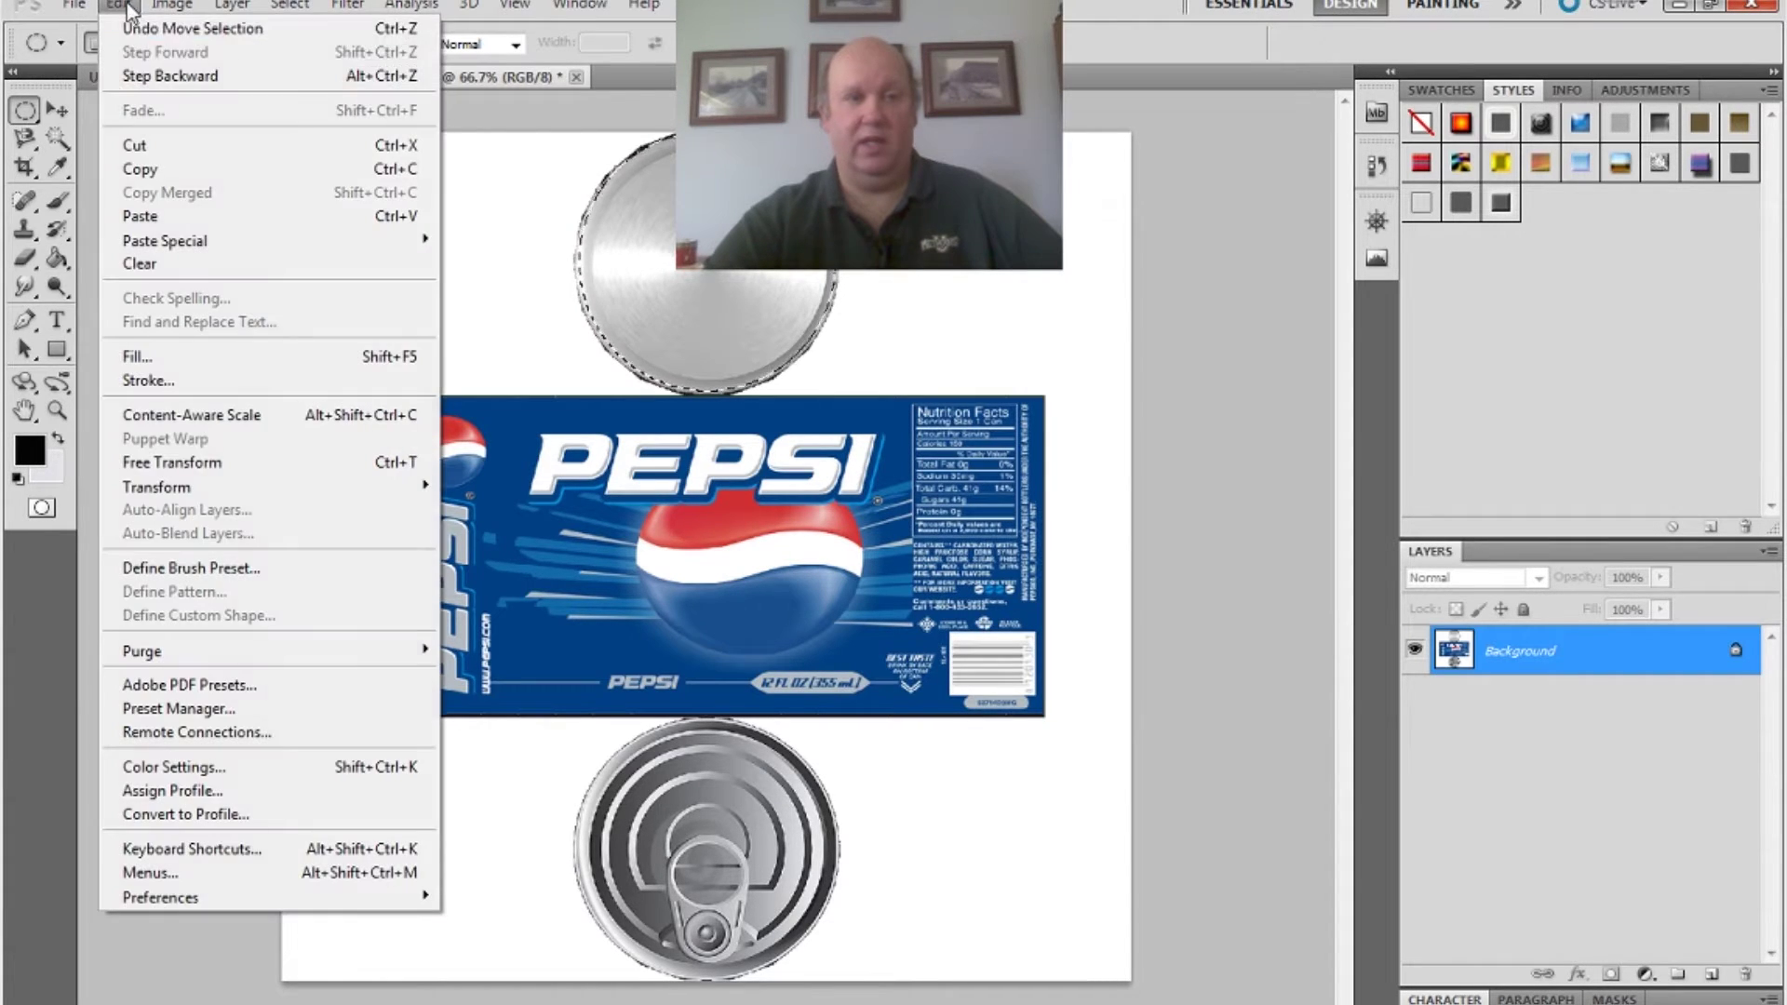
left_click(140, 169)
left_click(199, 80)
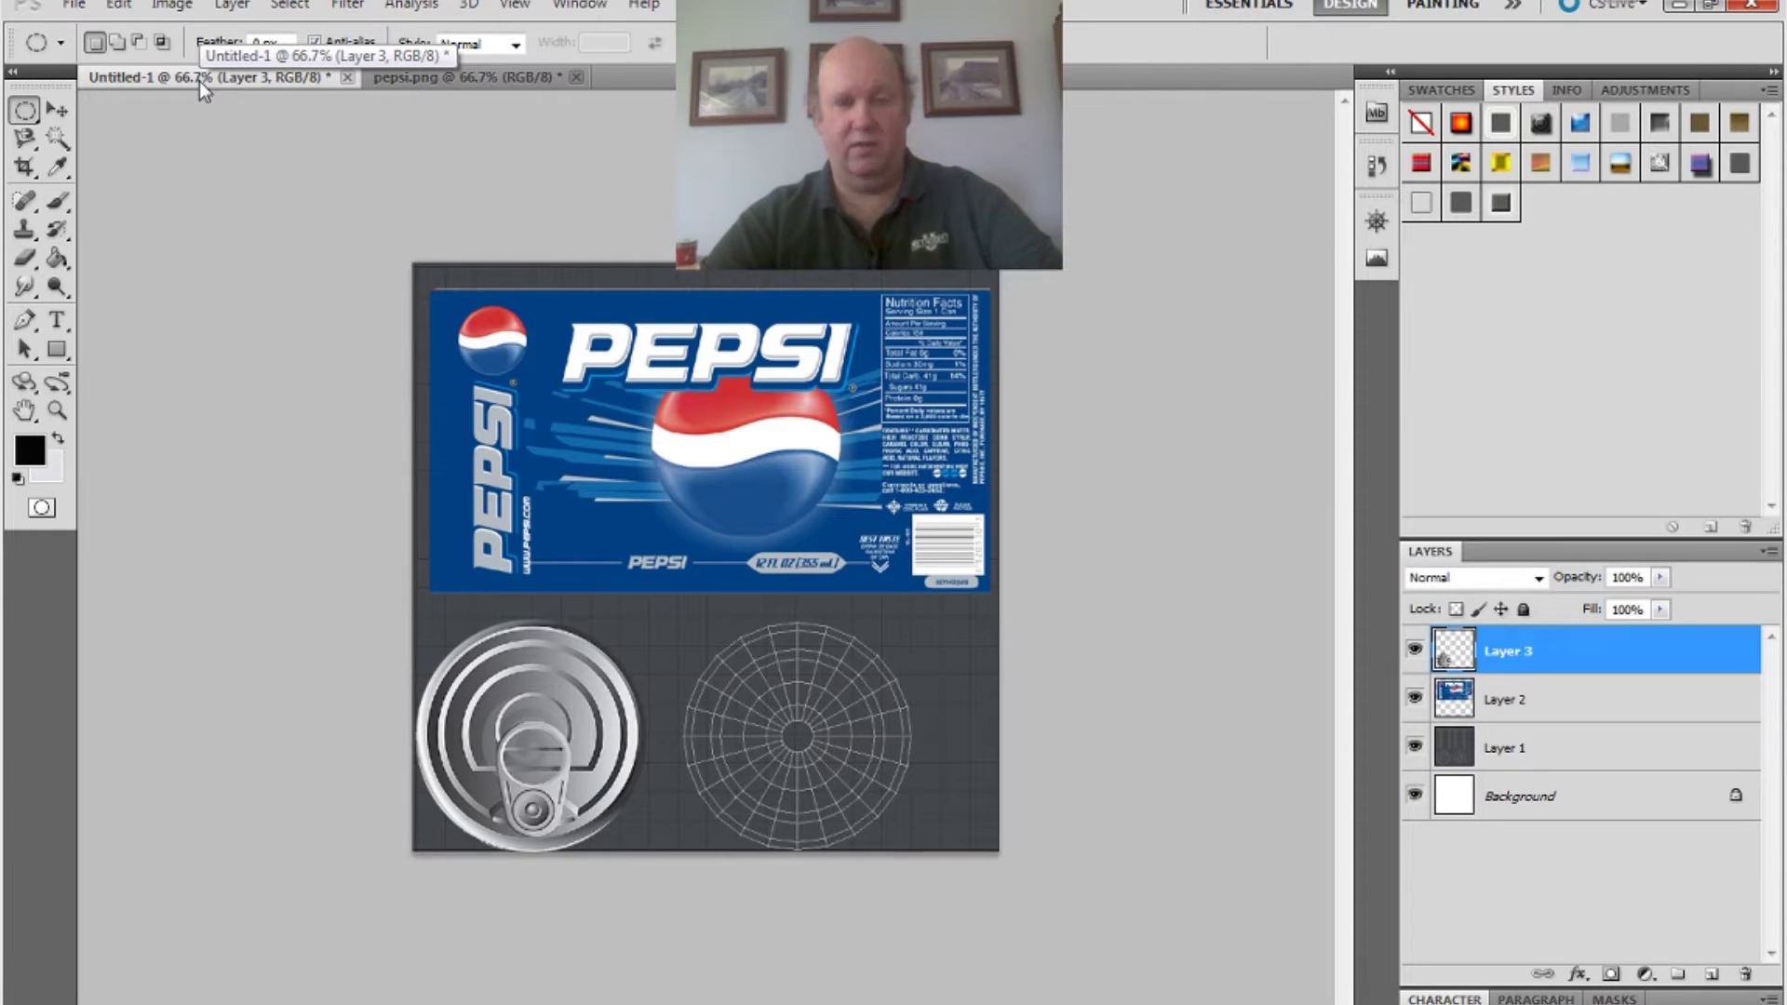
key("ctrl+v")
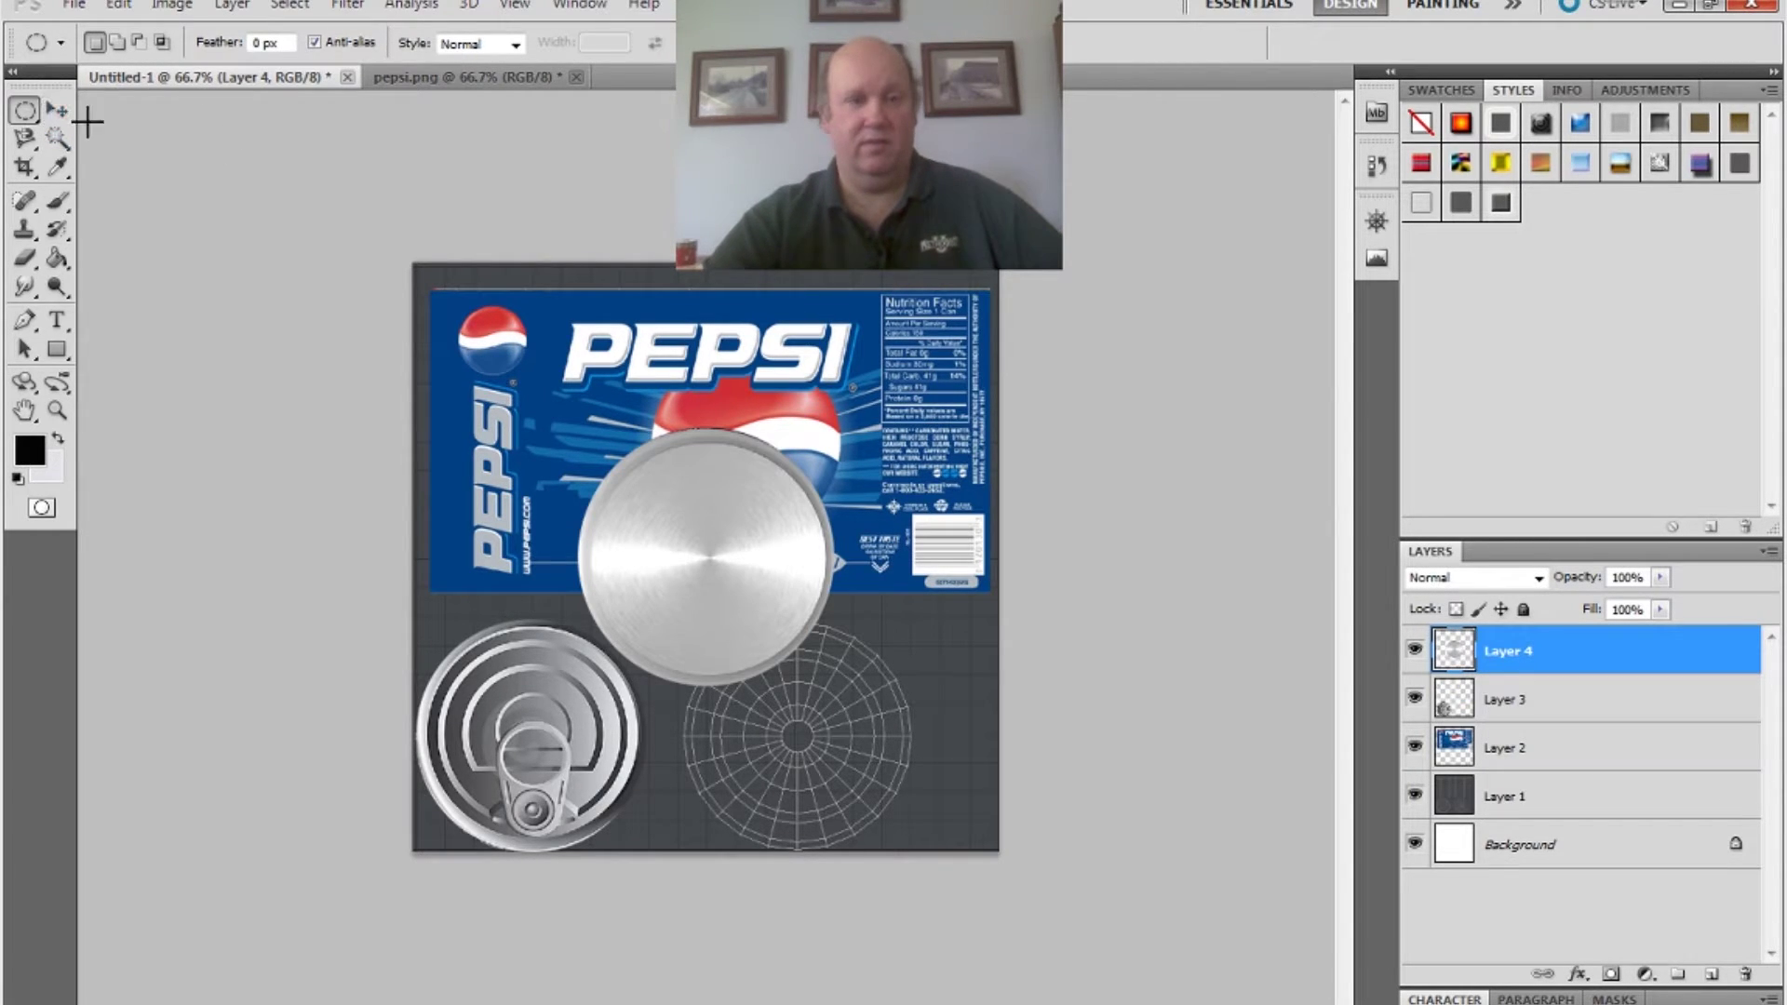
- Move the plain can bottom over the right cap's UV circle and scale it to fit, about 89.2% wide and 87.7% high
left_click(58, 109)
left_click_drag(682, 549, 769, 709)
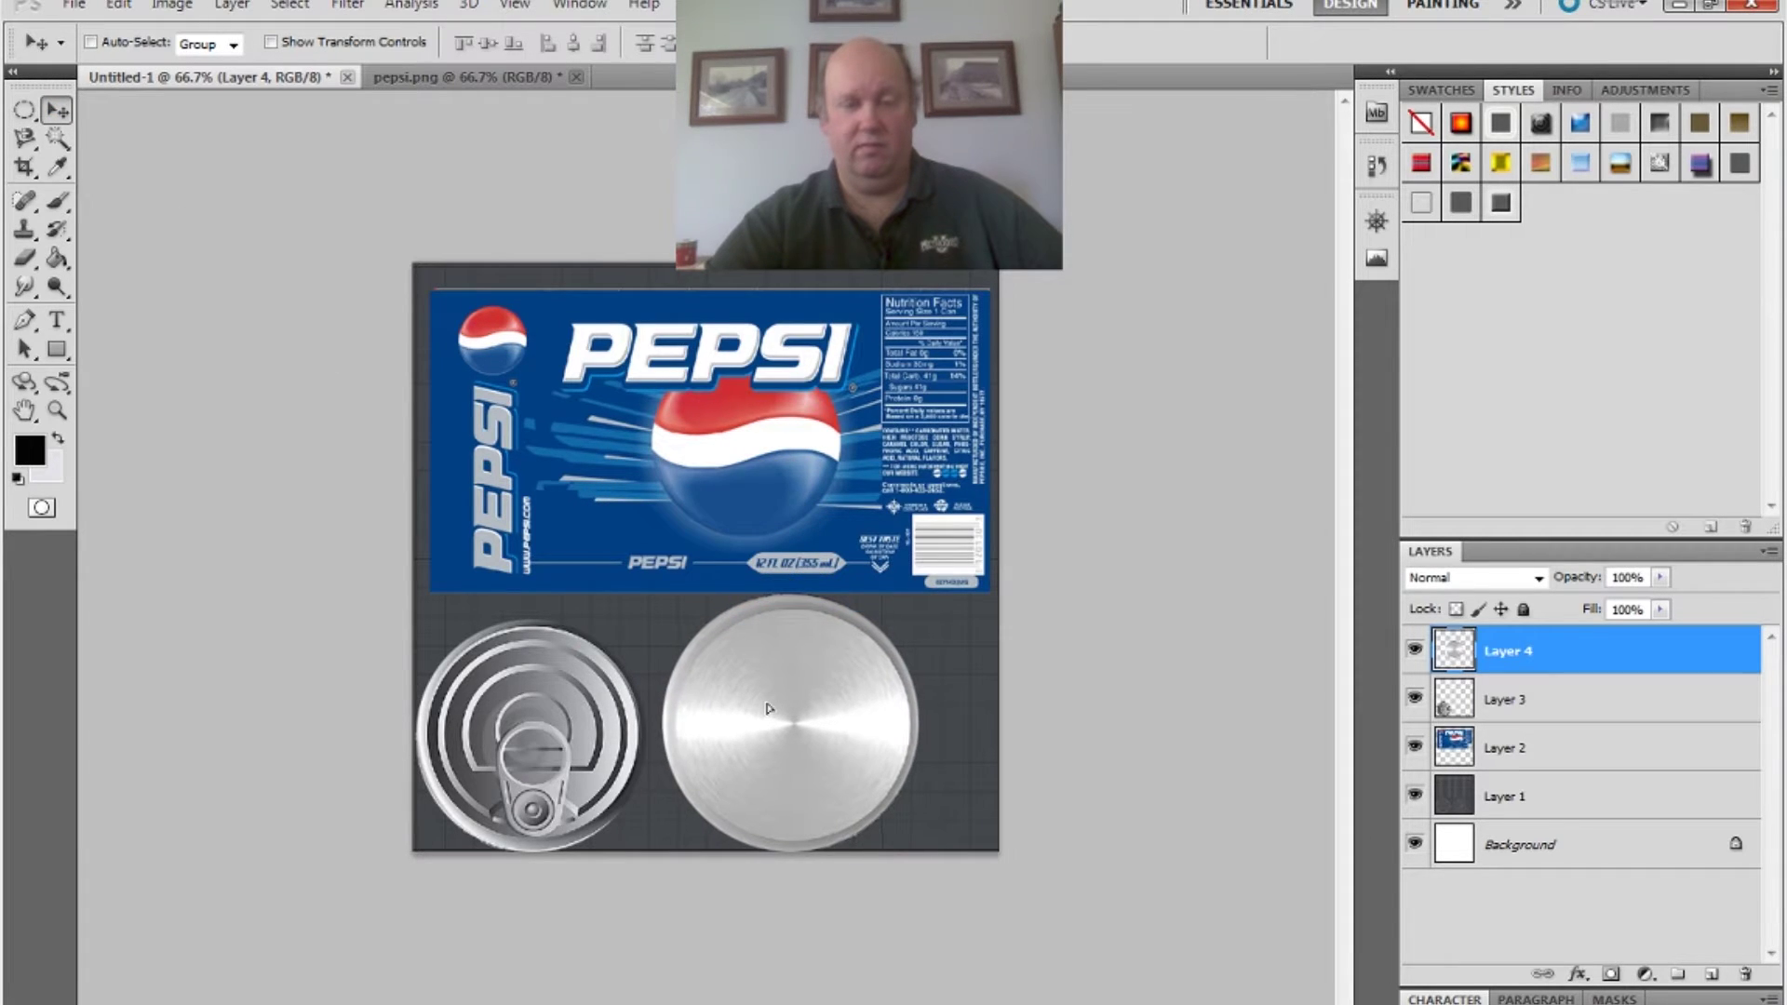
left_click(139, 6)
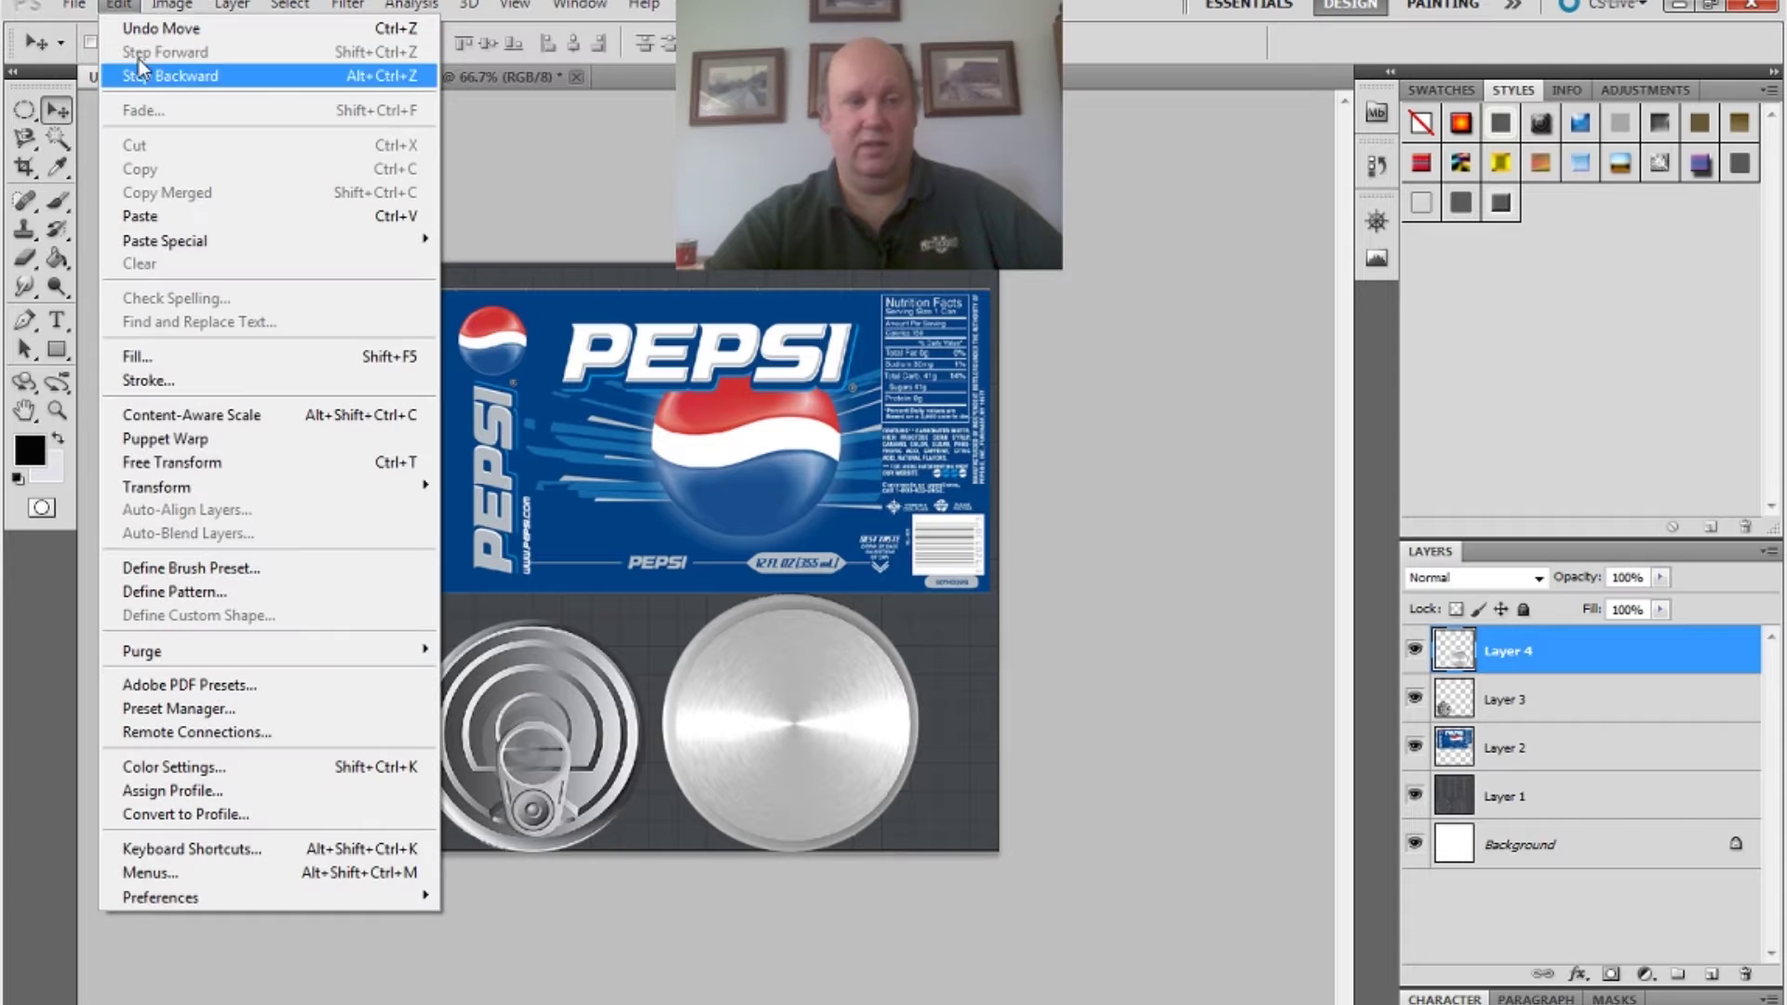
mouse_move(261, 491)
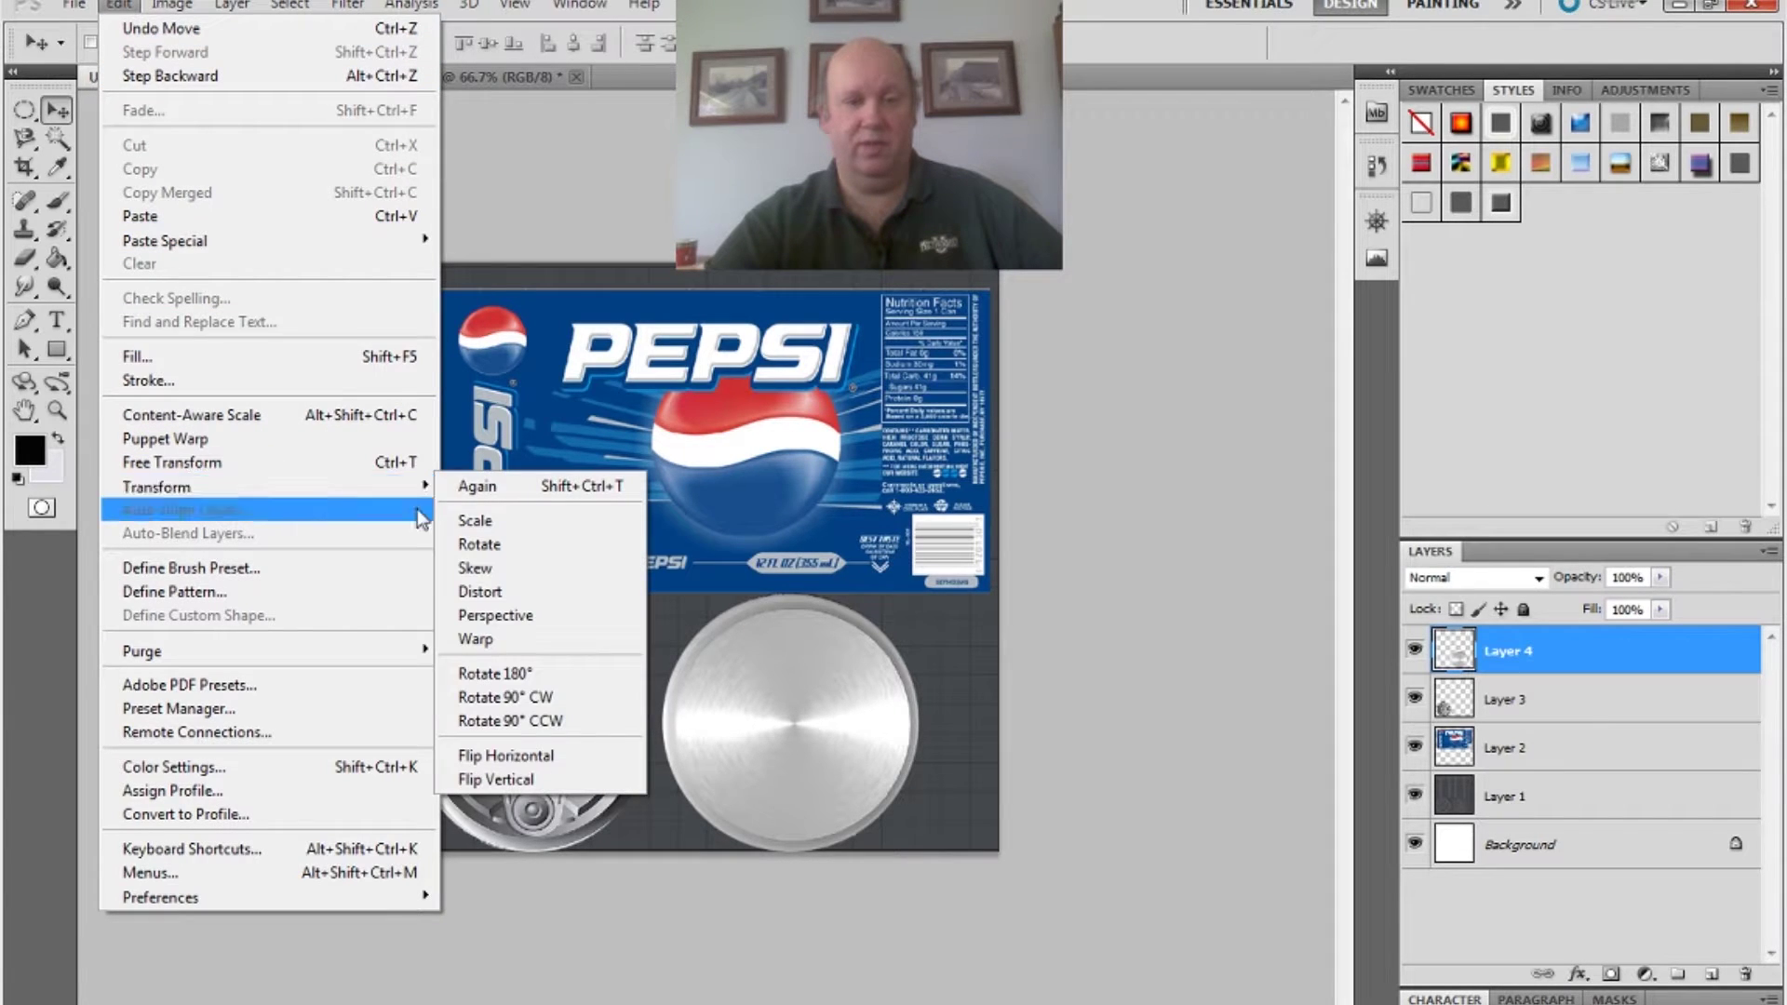
left_click(451, 520)
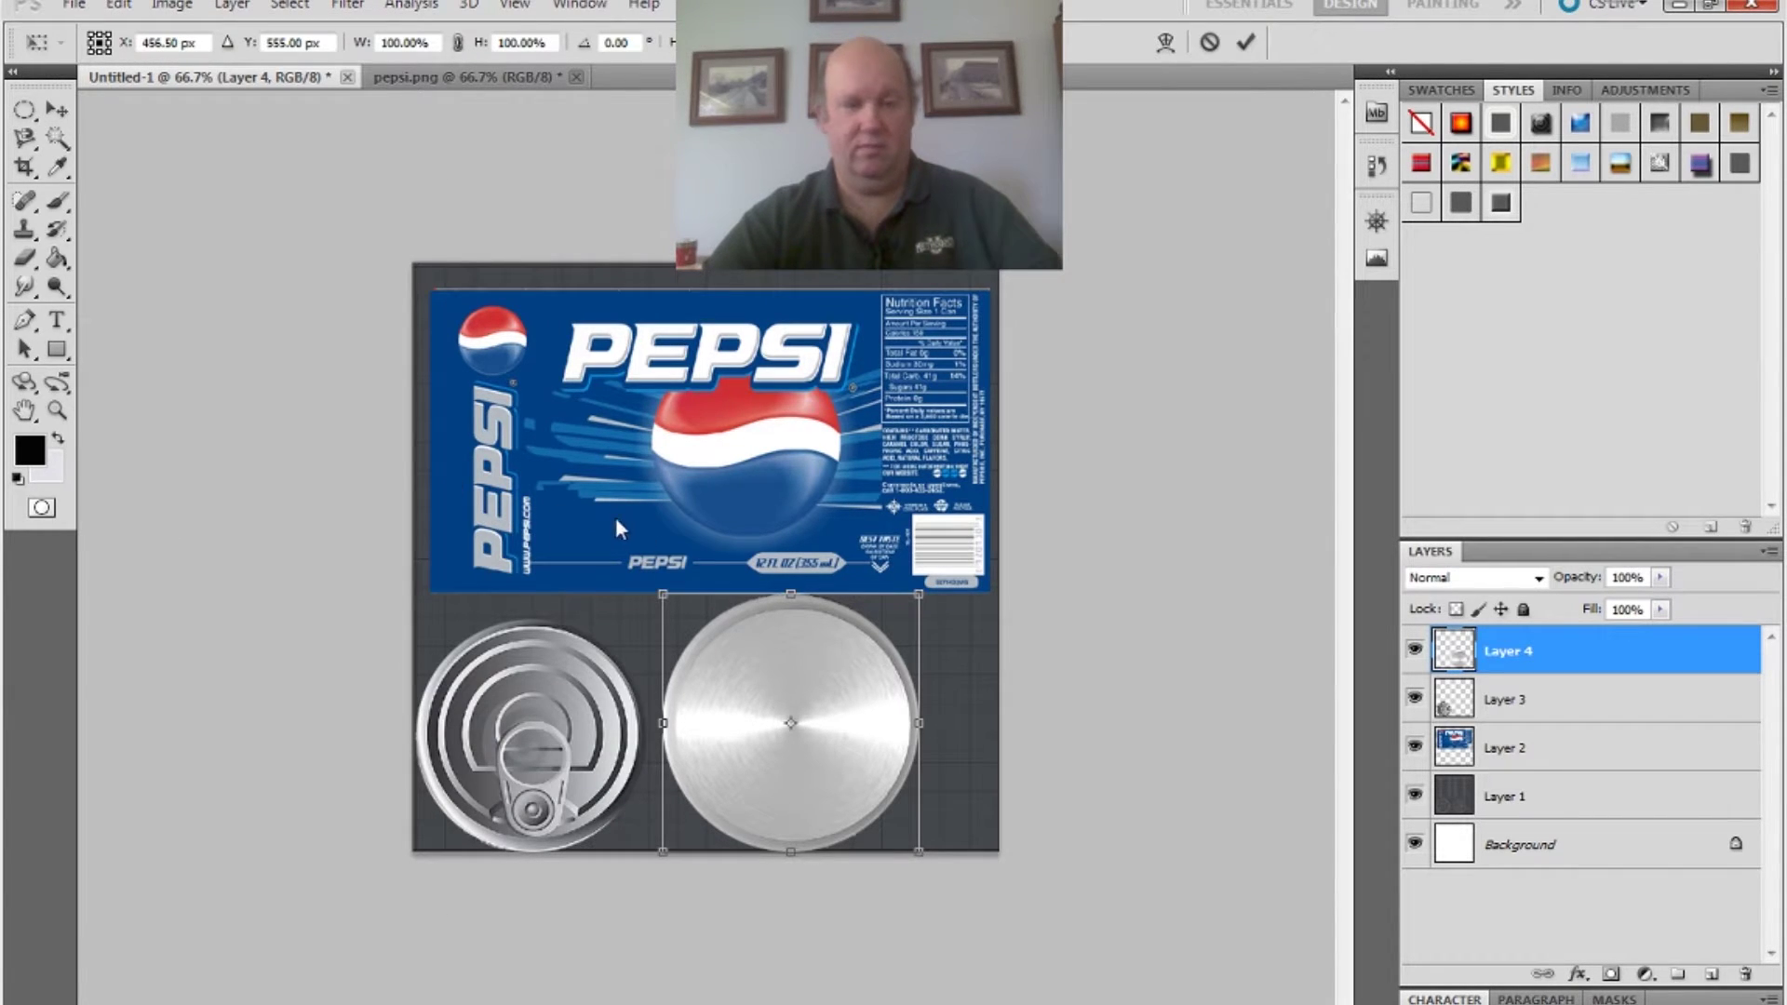
left_click_drag(918, 594, 885, 645)
left_click_drag(802, 718, 804, 687)
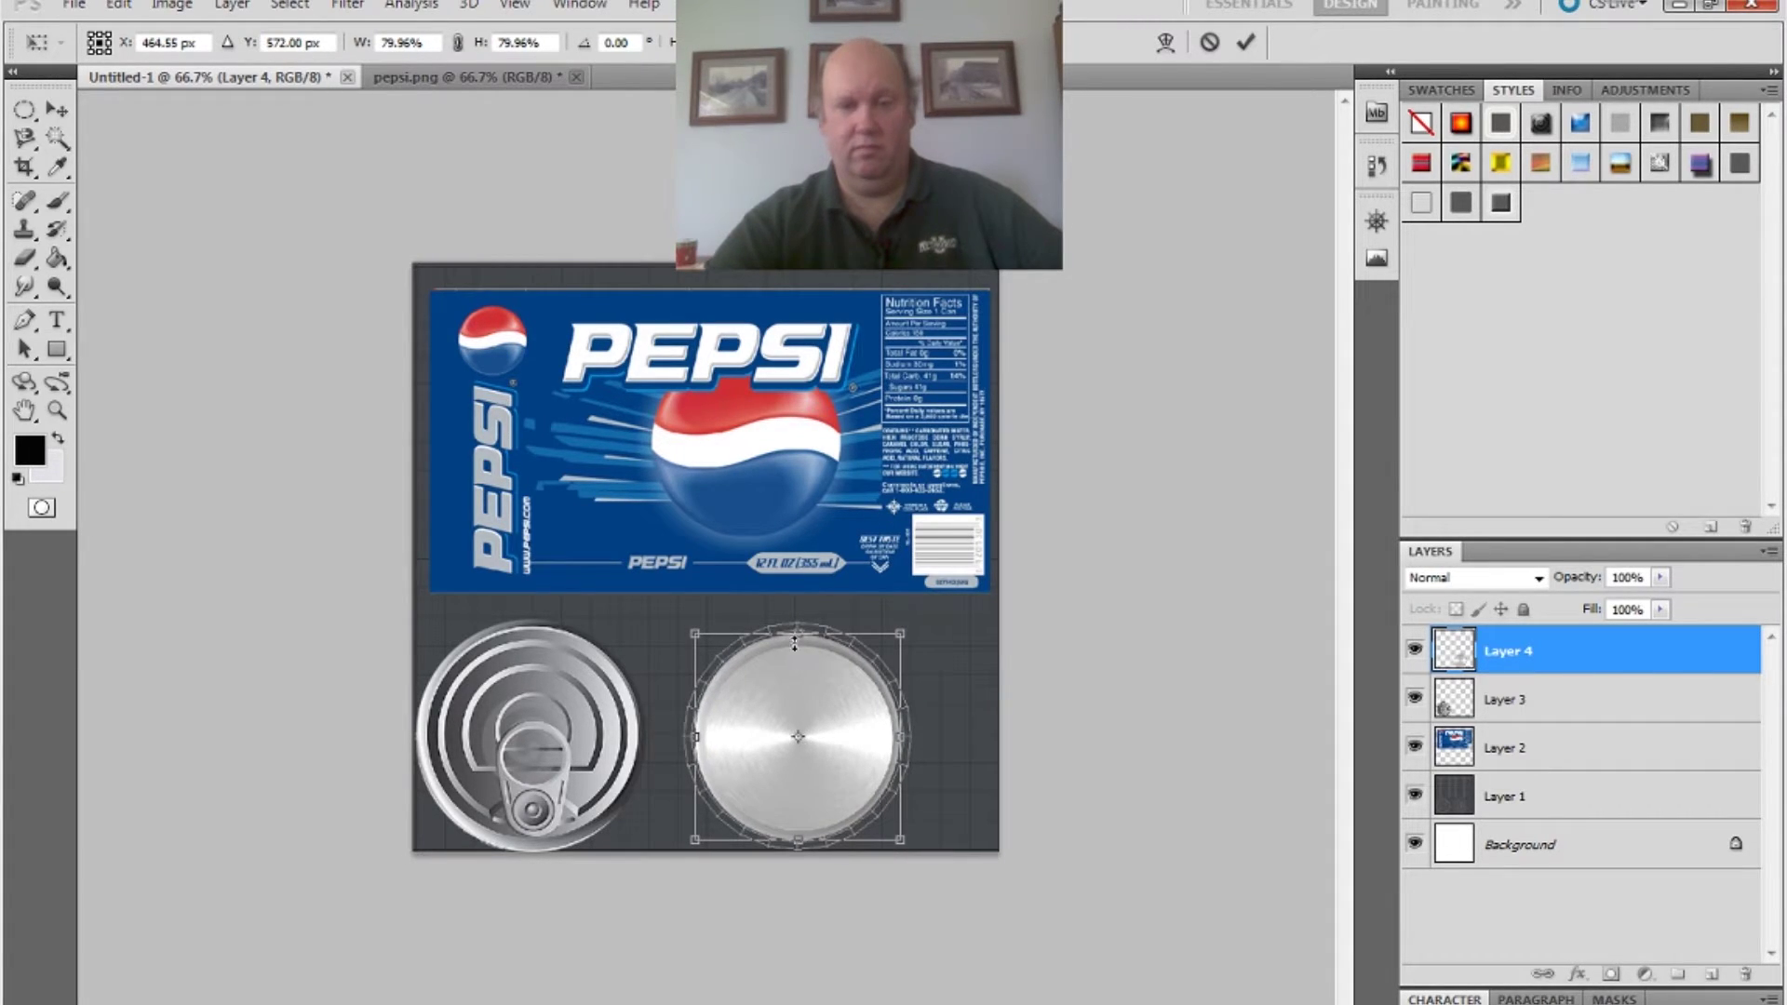
left_click_drag(798, 634, 799, 625)
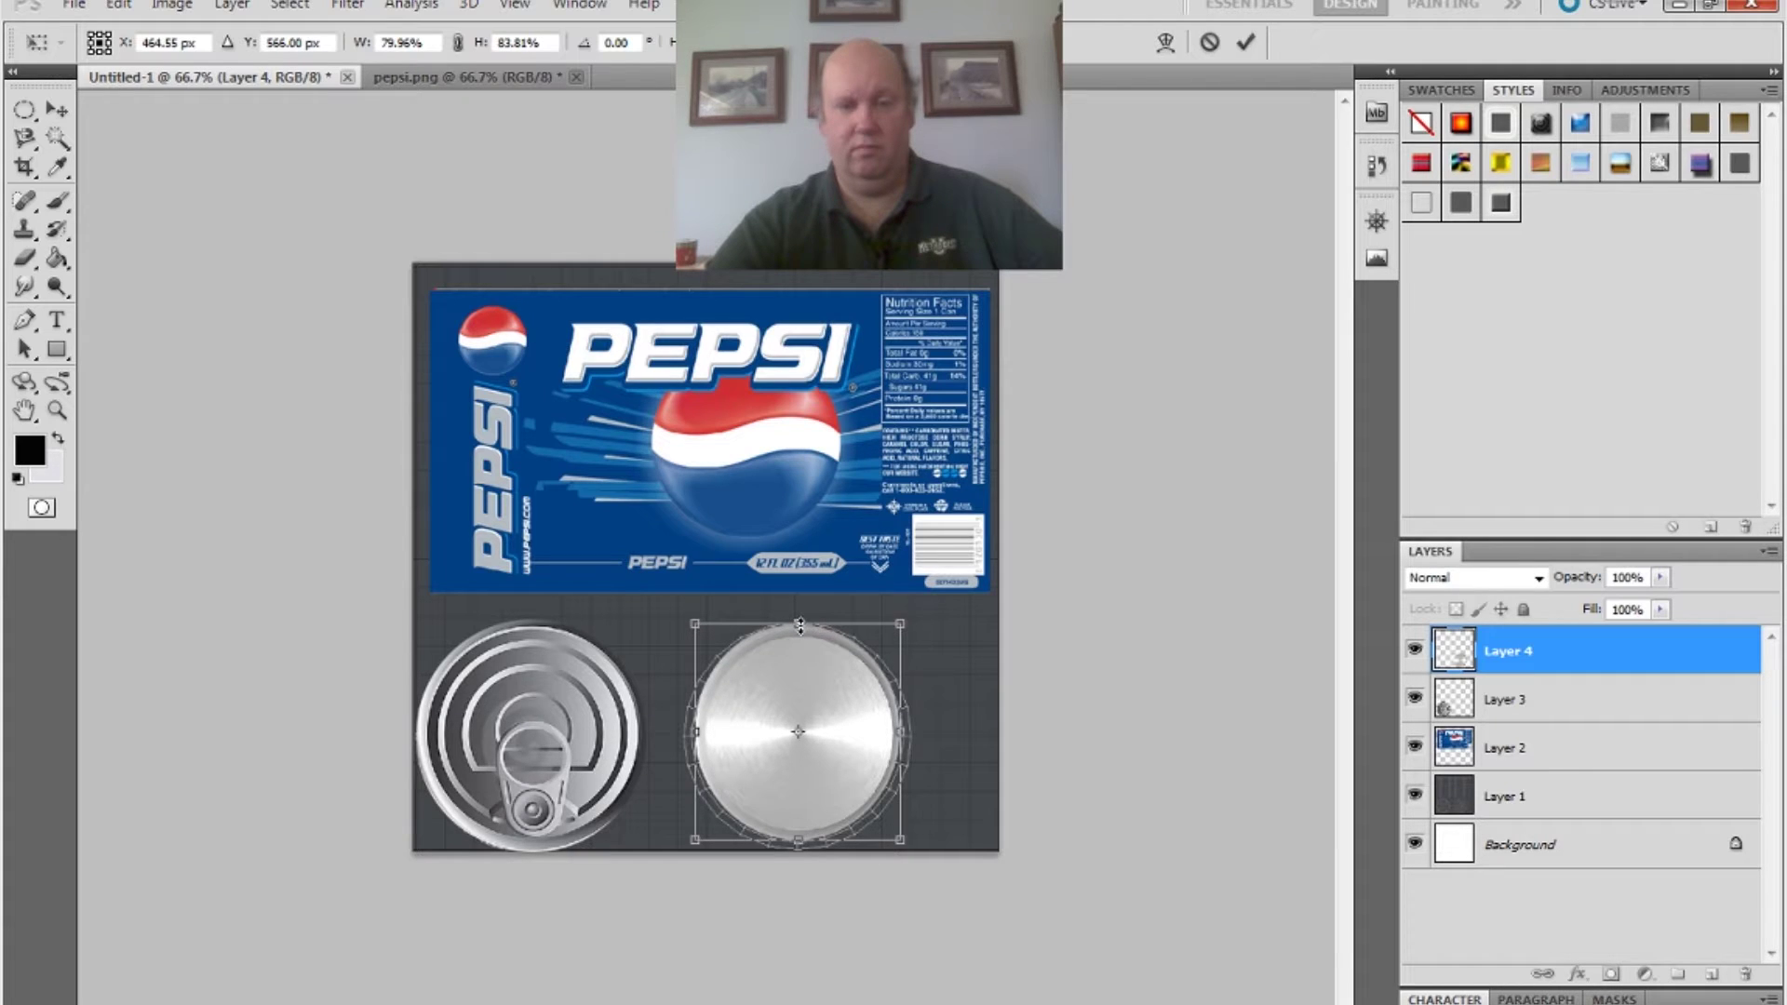
left_click_drag(801, 840, 801, 850)
left_click_drag(899, 737, 915, 737)
left_click_drag(696, 736, 686, 738)
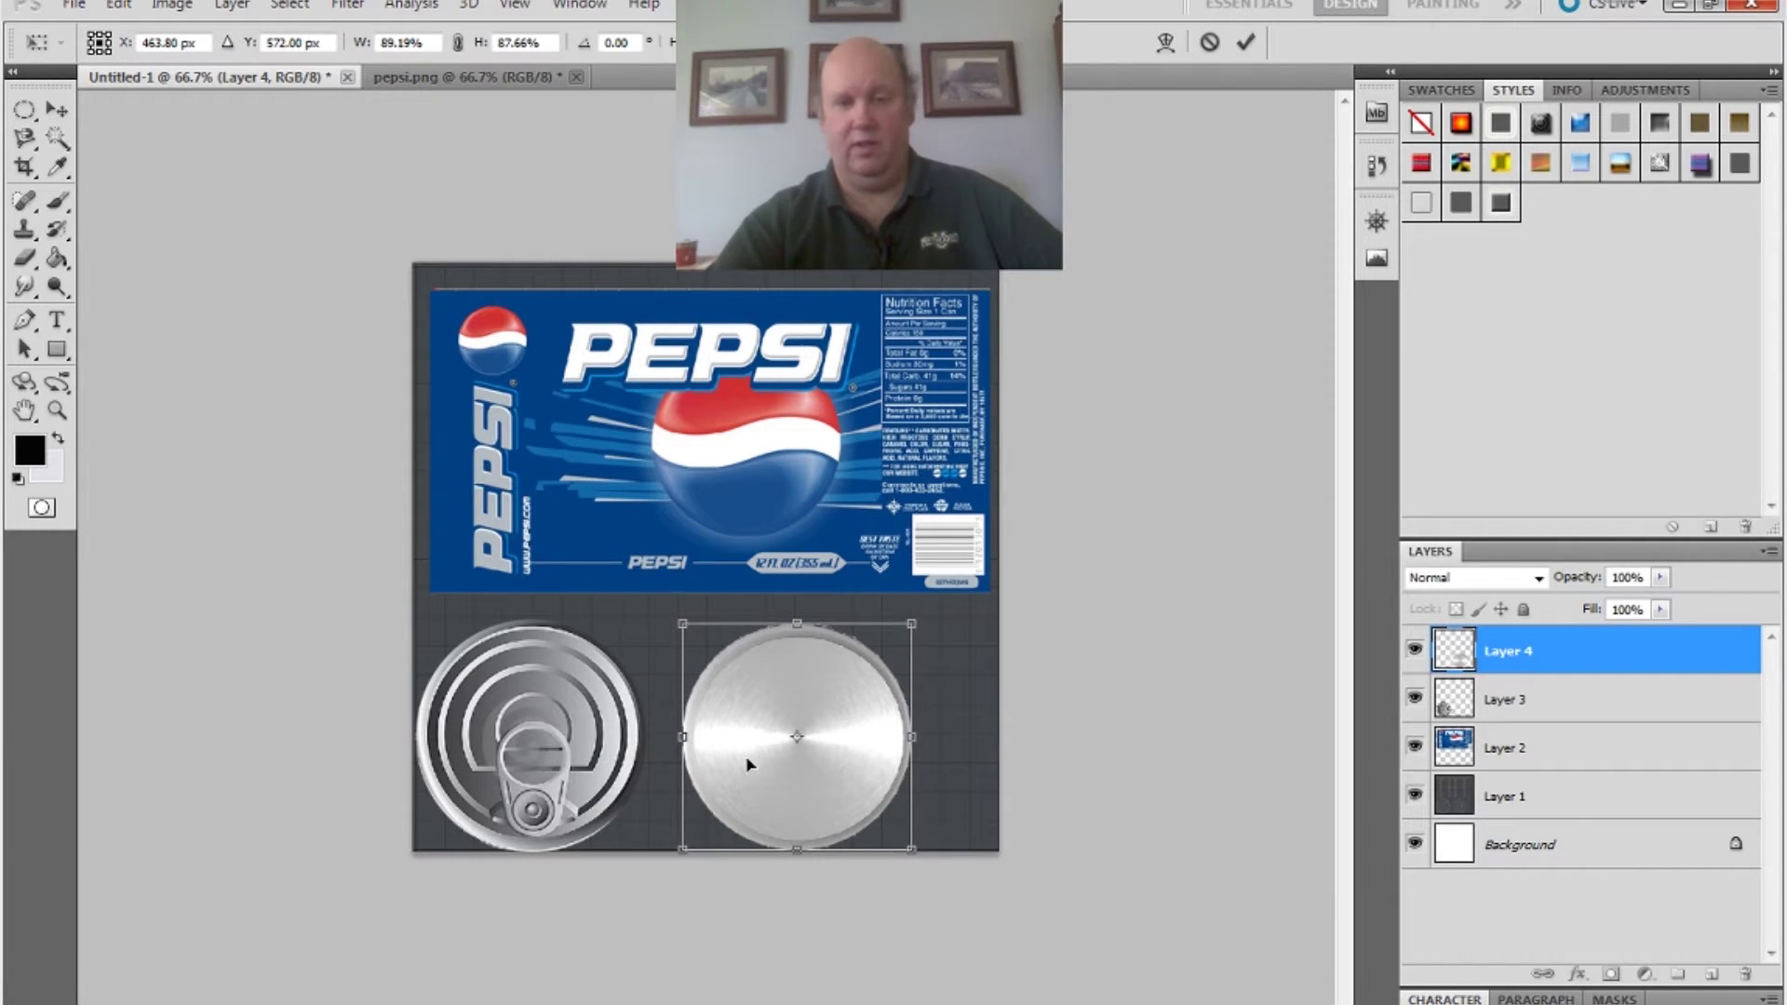
key("Return")
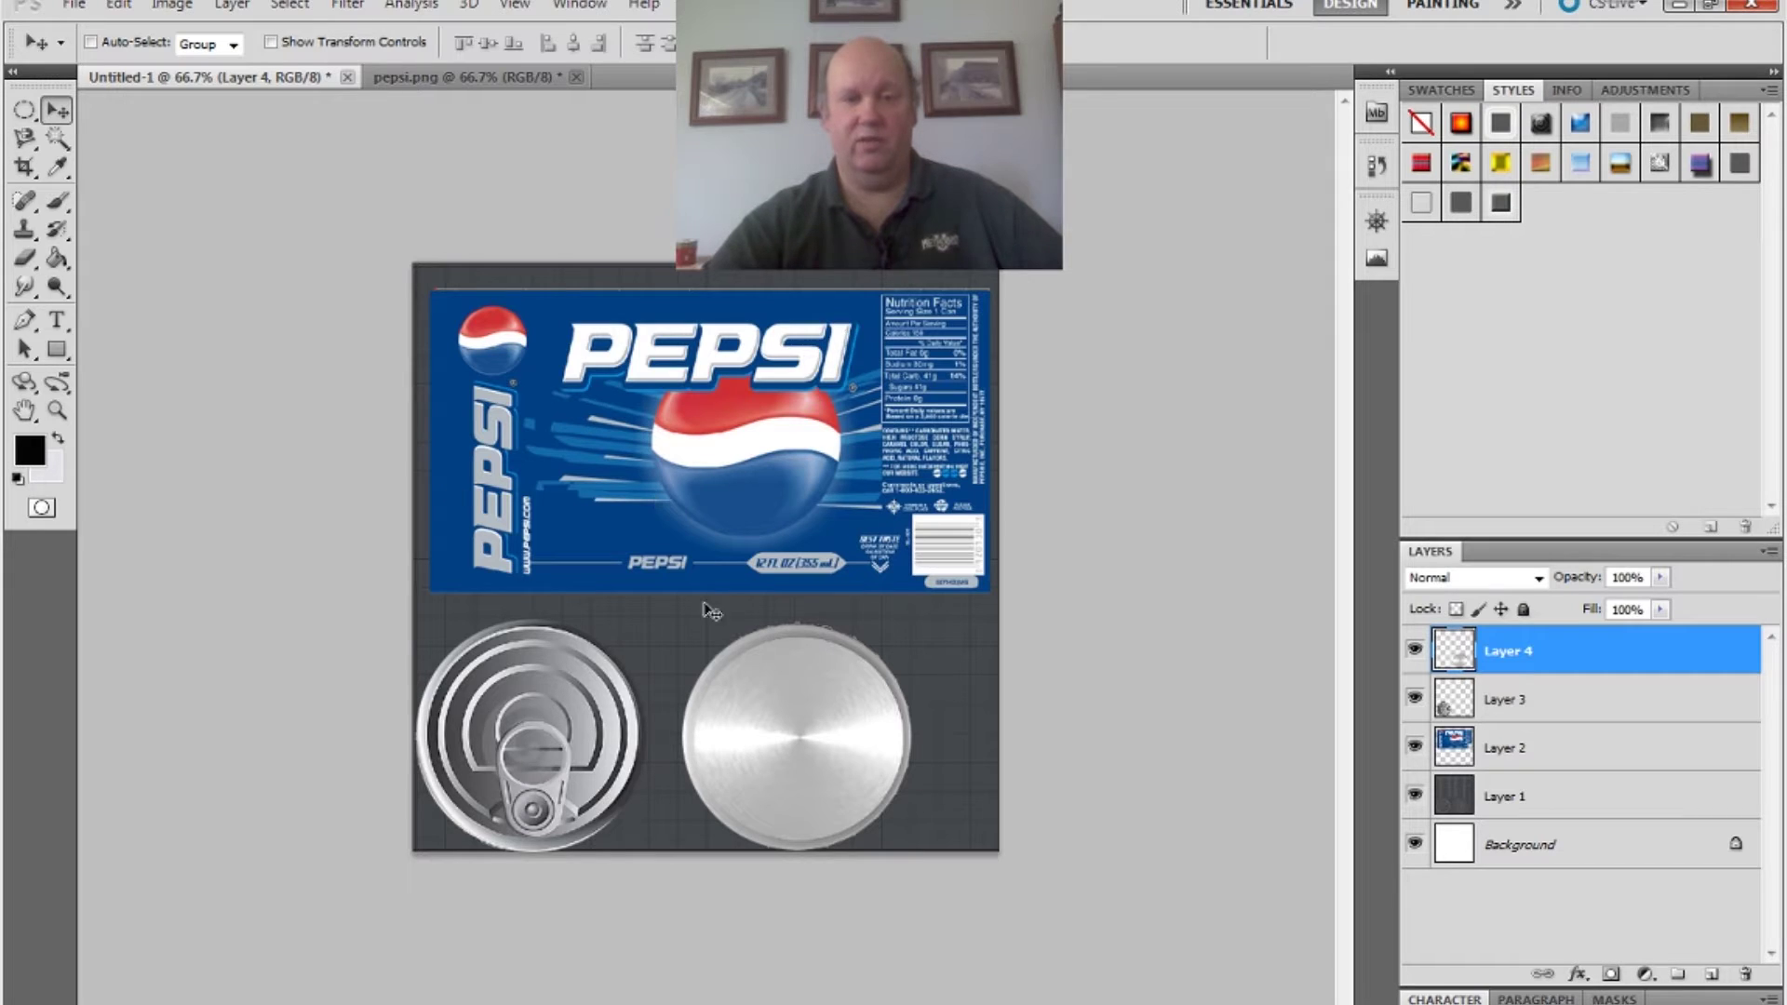
- Save the texture layout as a JPEG copy named can_uv in the UV folder, accepting the JPEG options
left_click(77, 8)
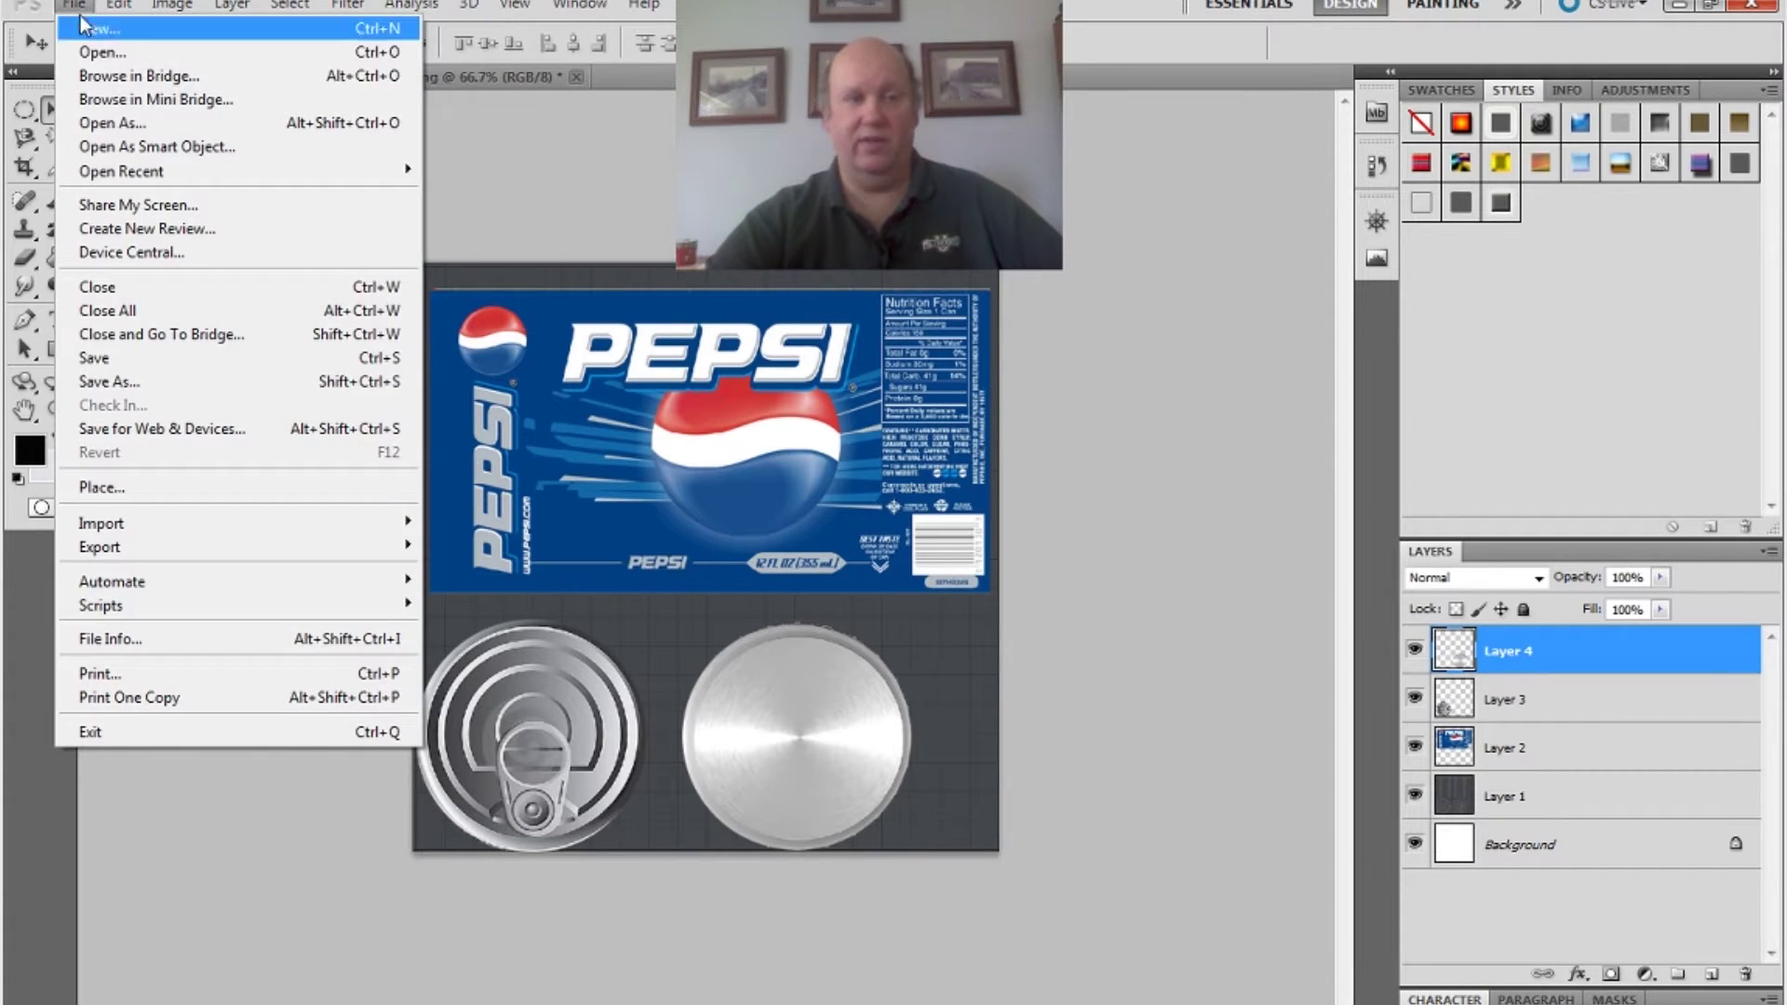
left_click(192, 381)
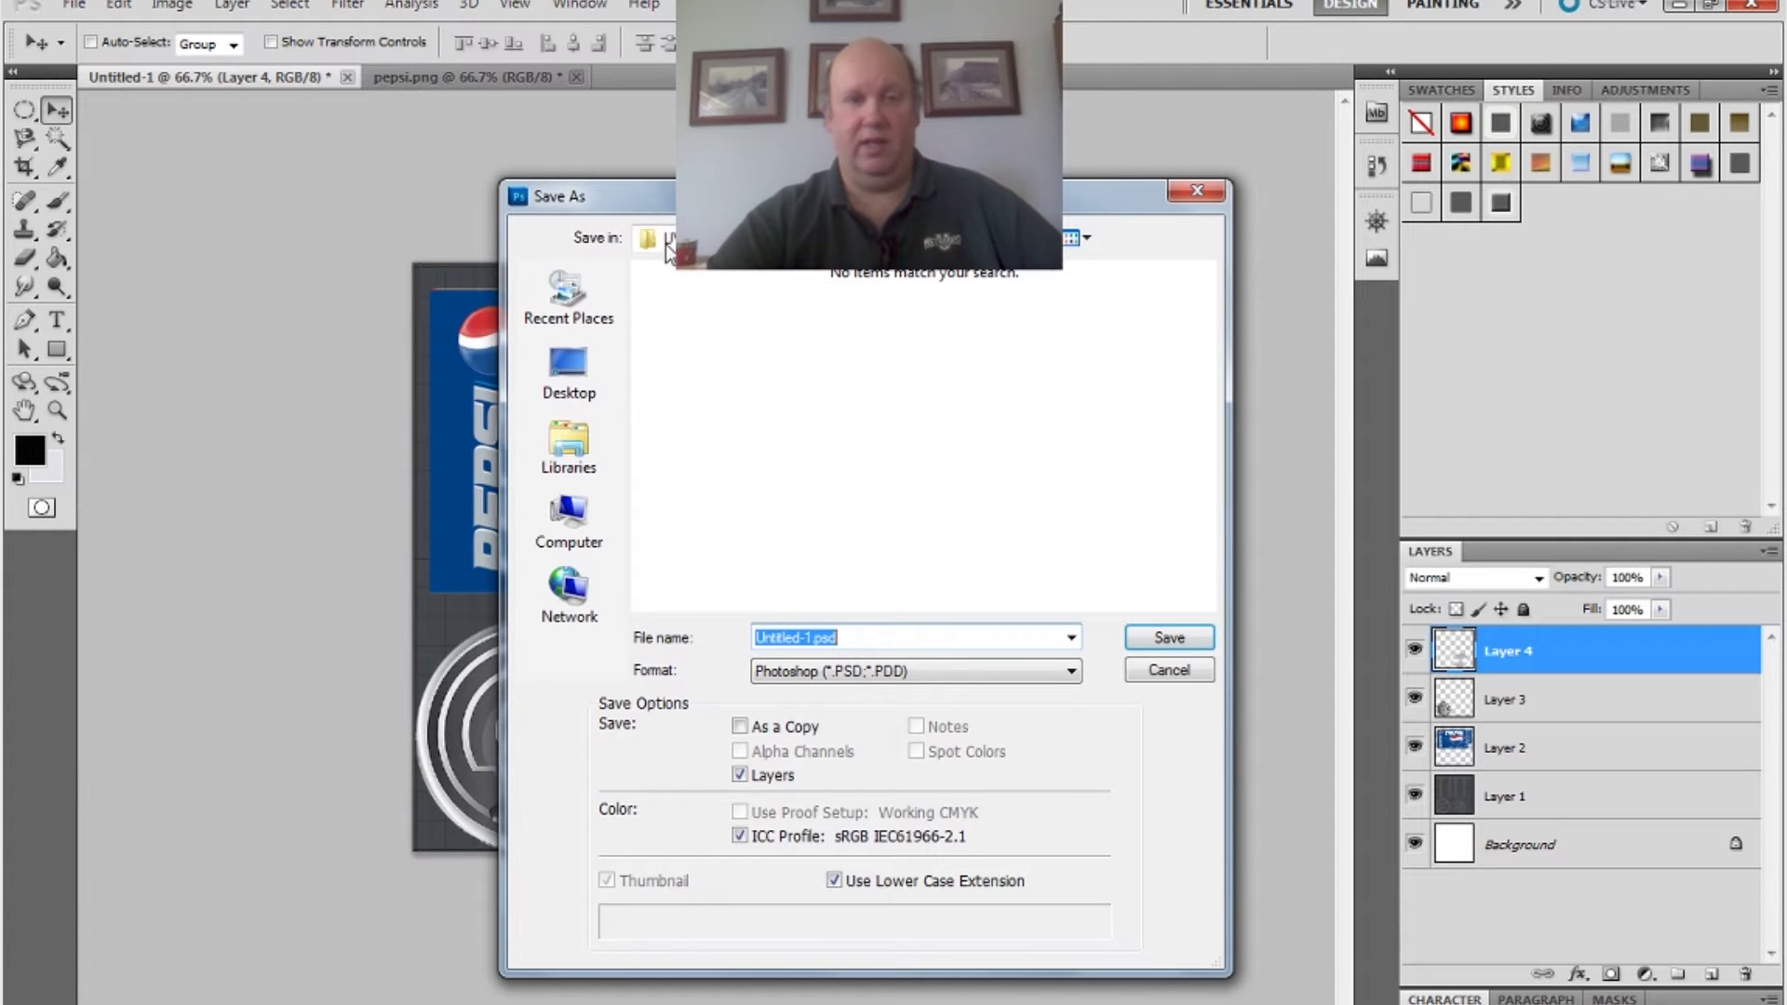
left_click_drag(666, 213, 372, 244)
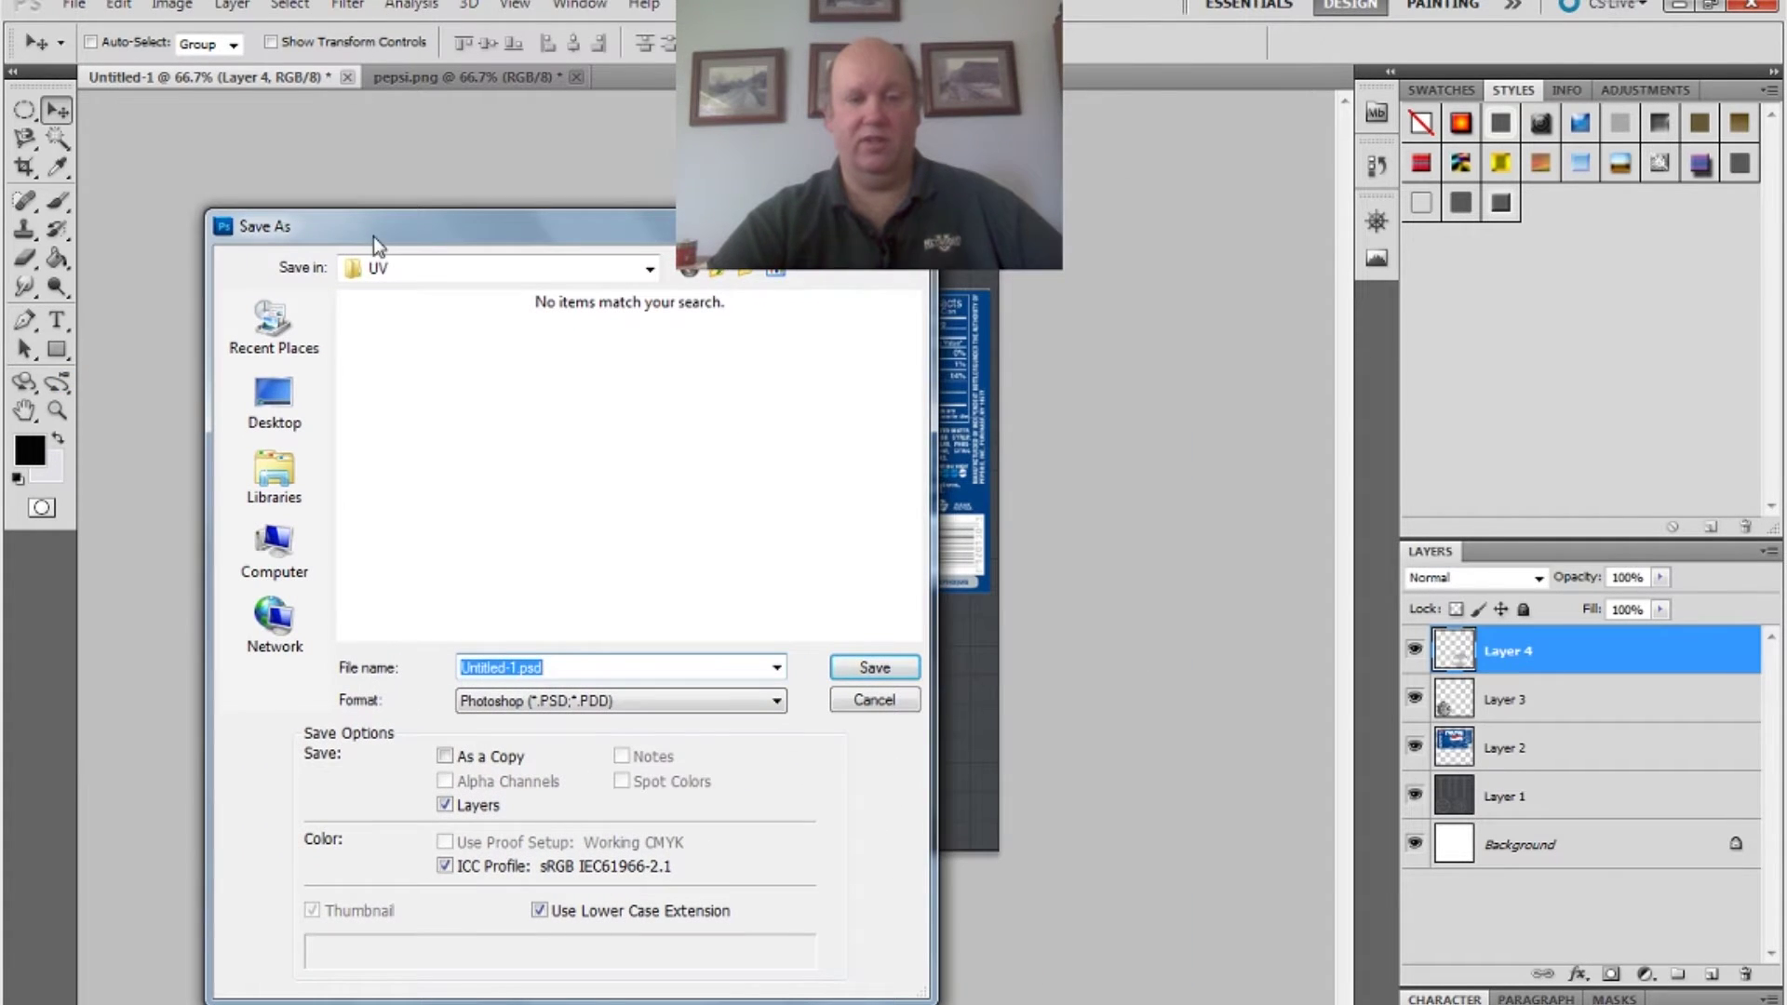
left_click(573, 706)
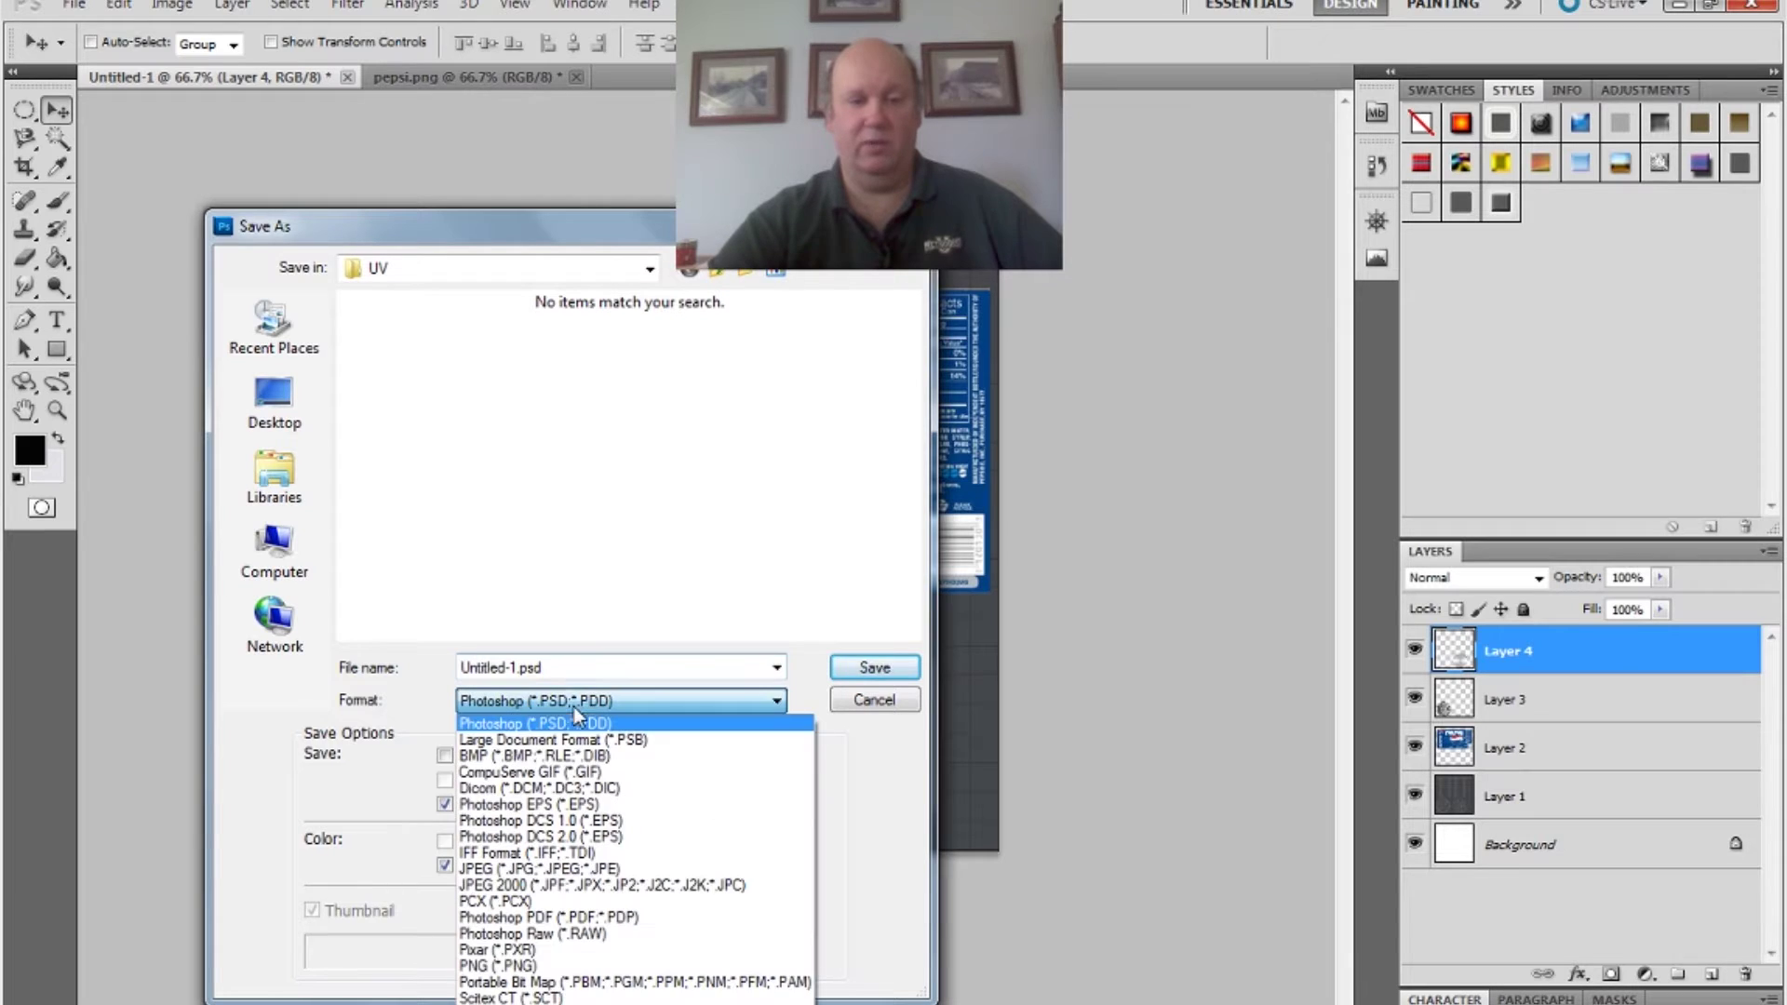
left_click(617, 871)
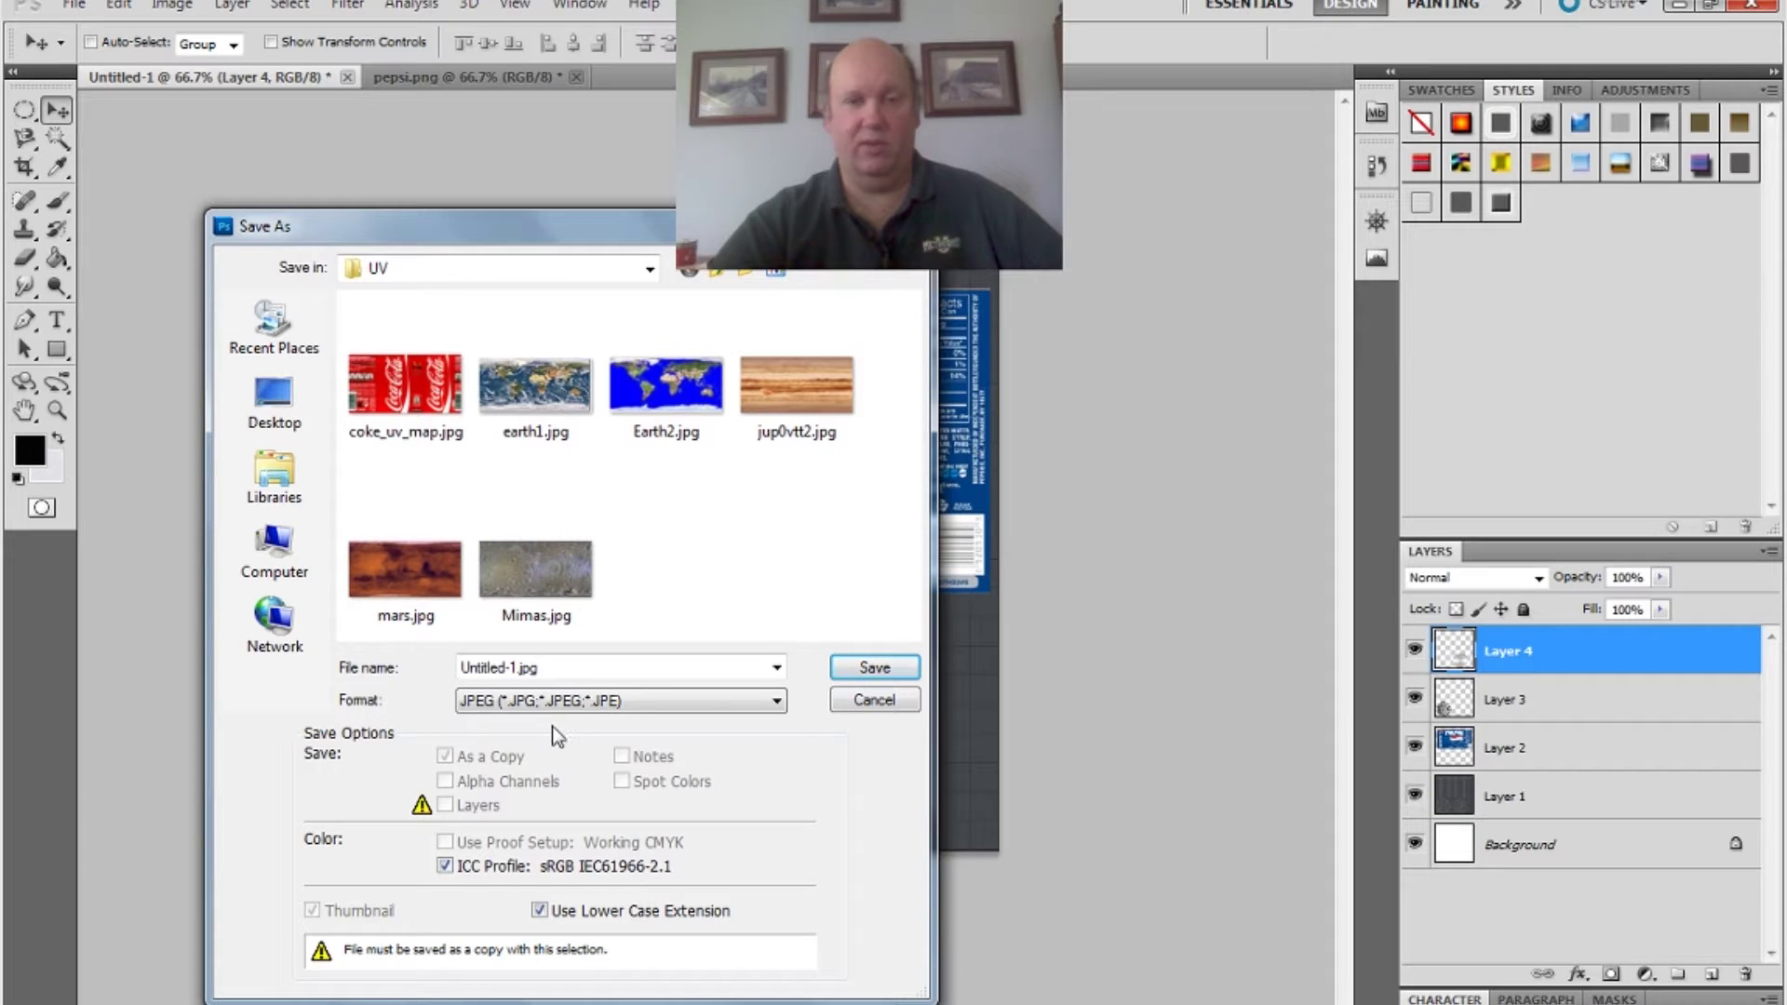
double_click(561, 668)
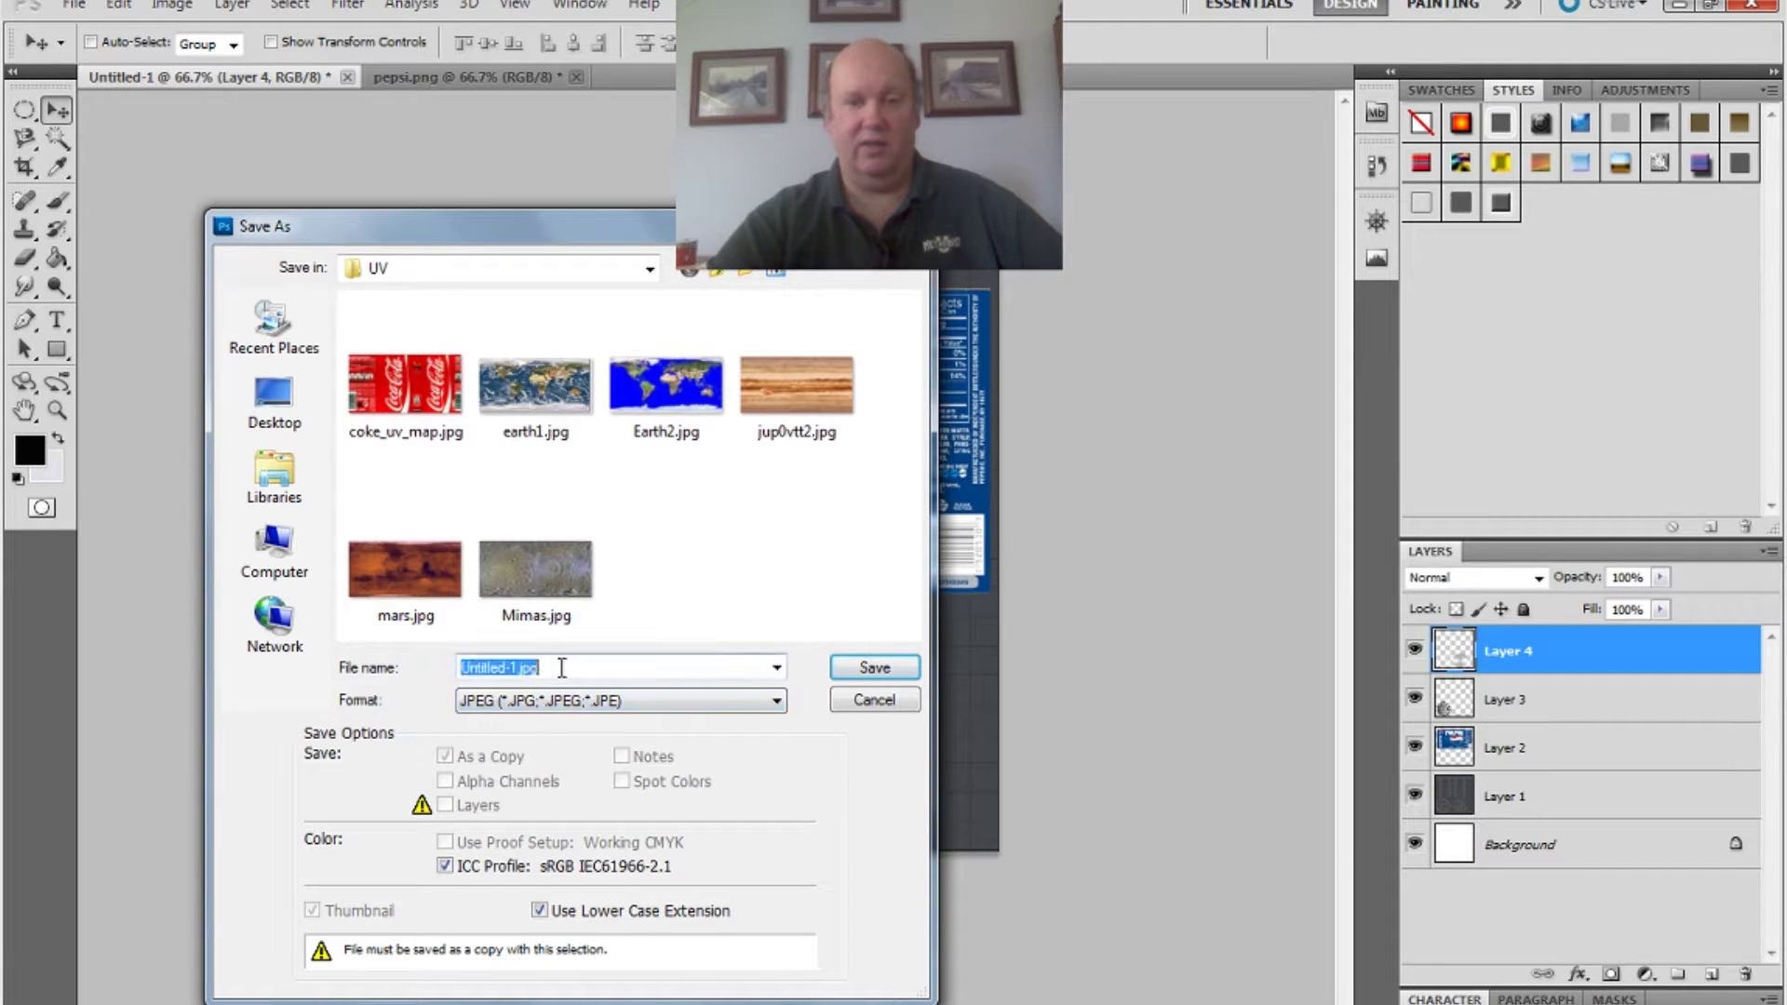
type("can_")
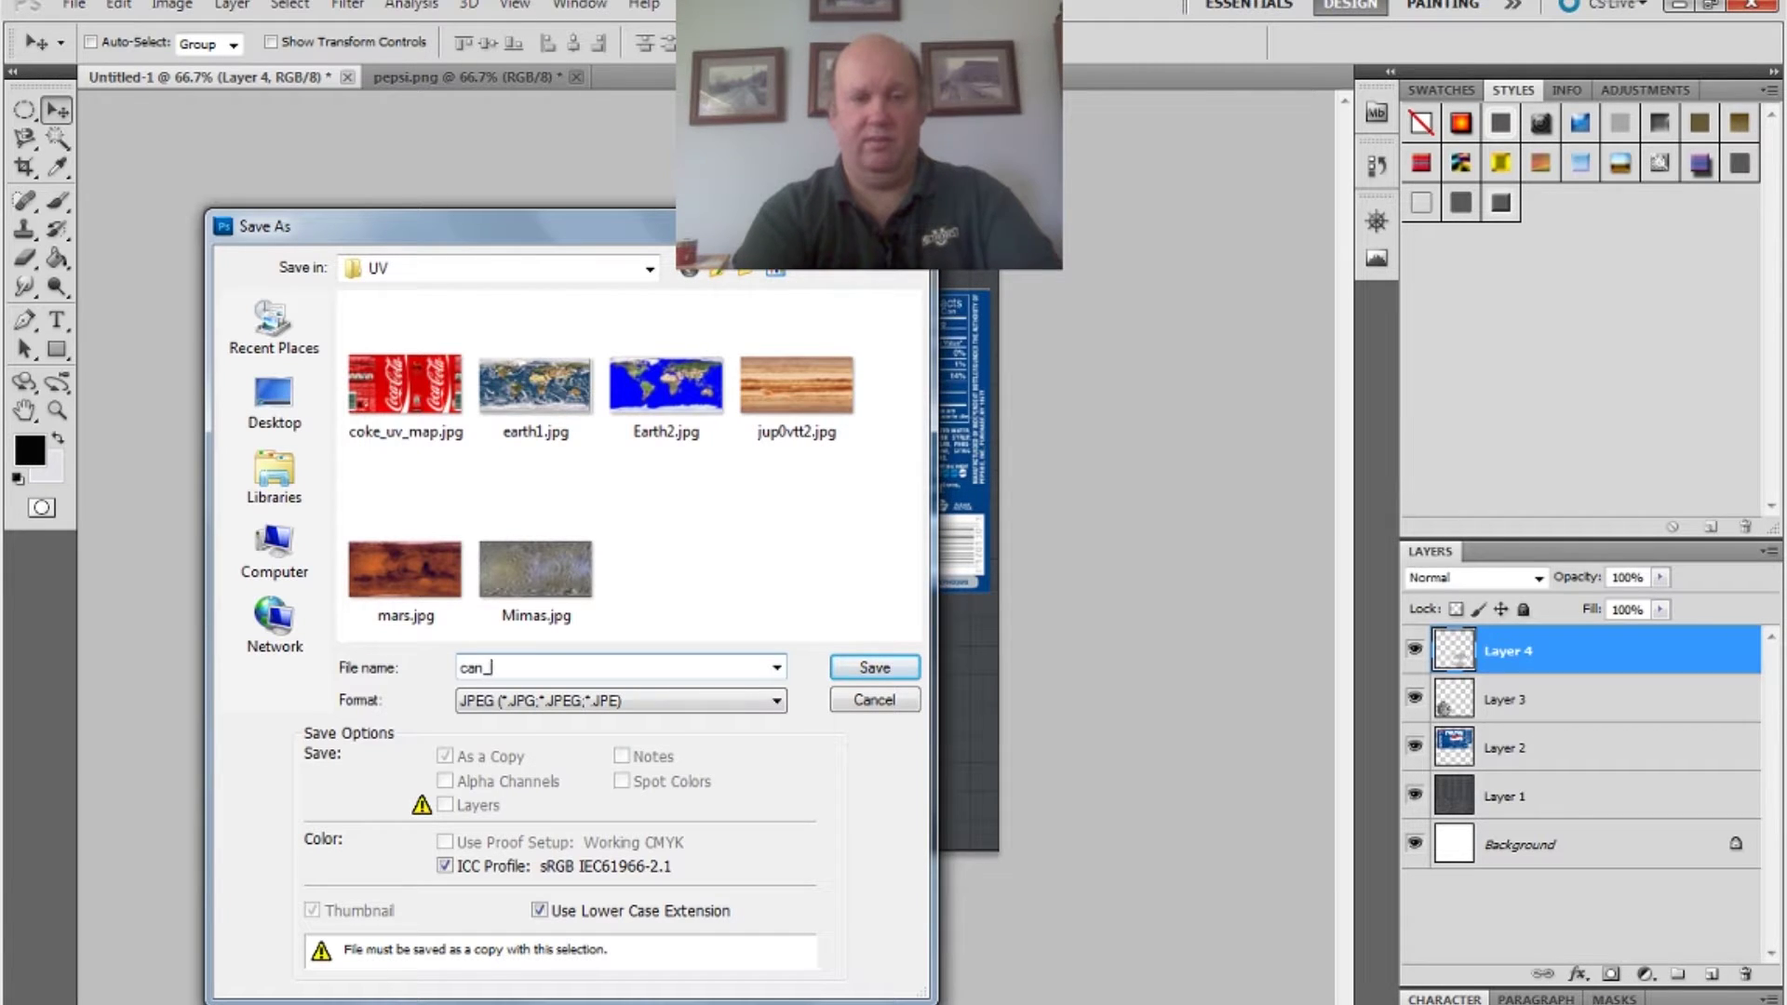
type("uv")
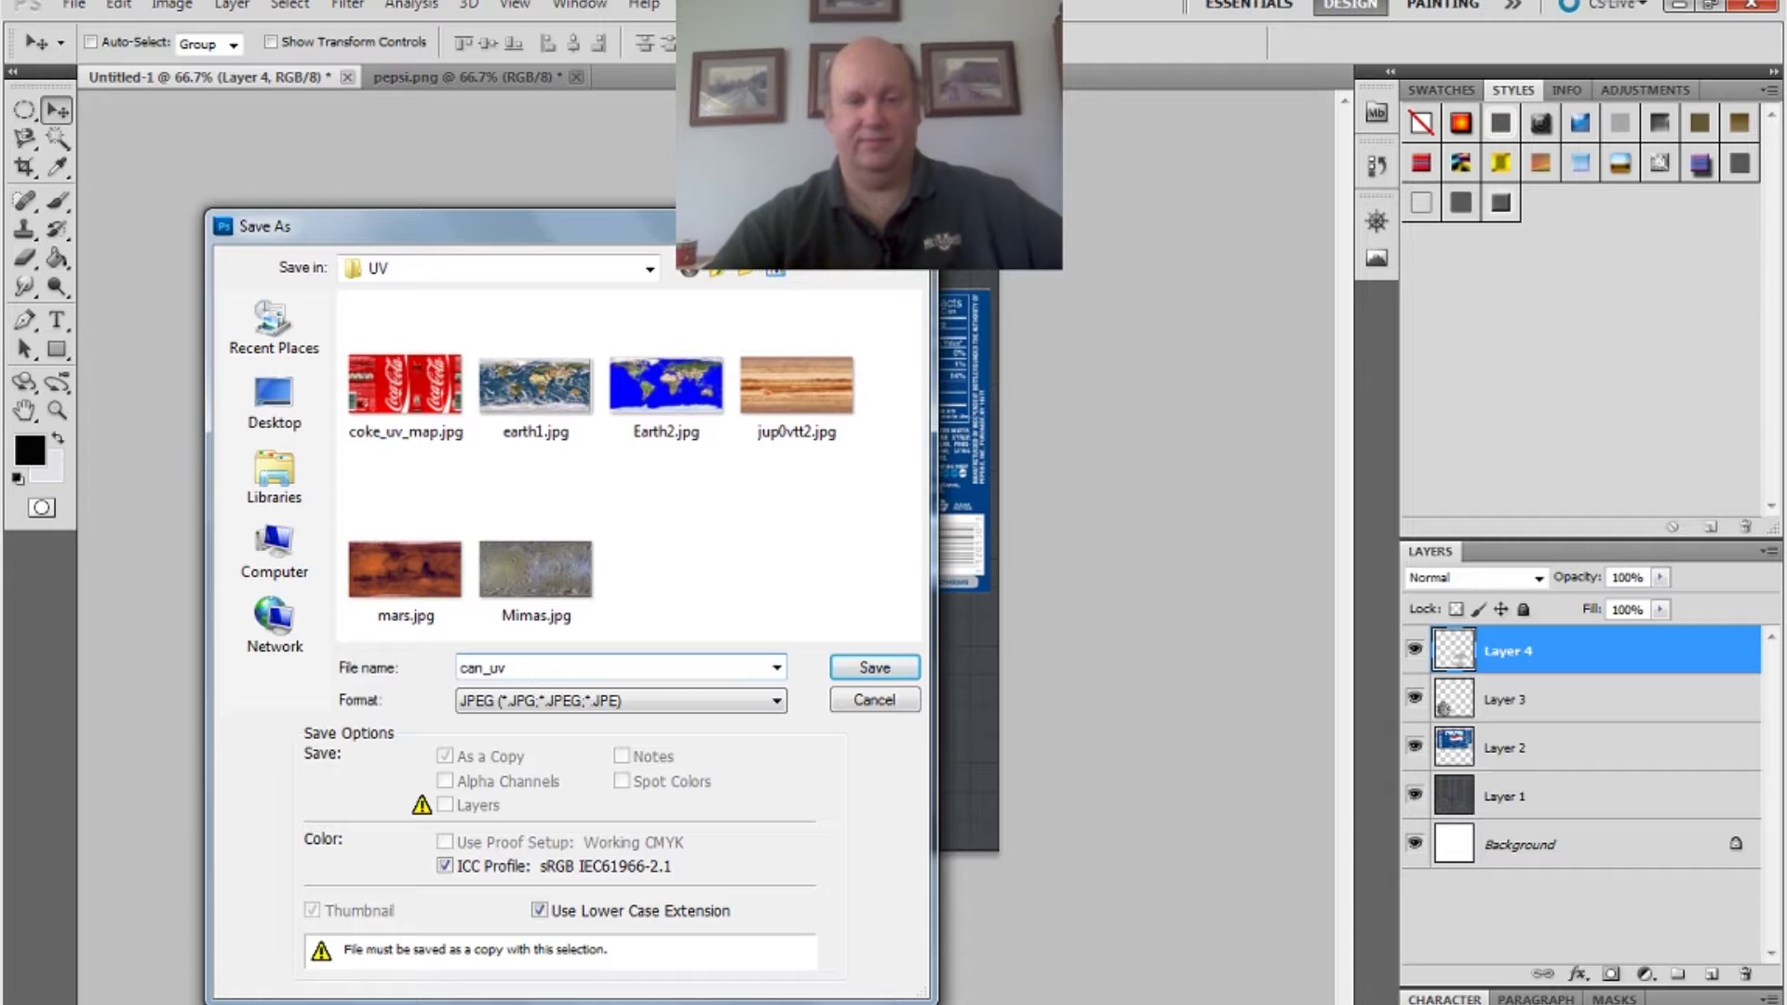
left_click(857, 670)
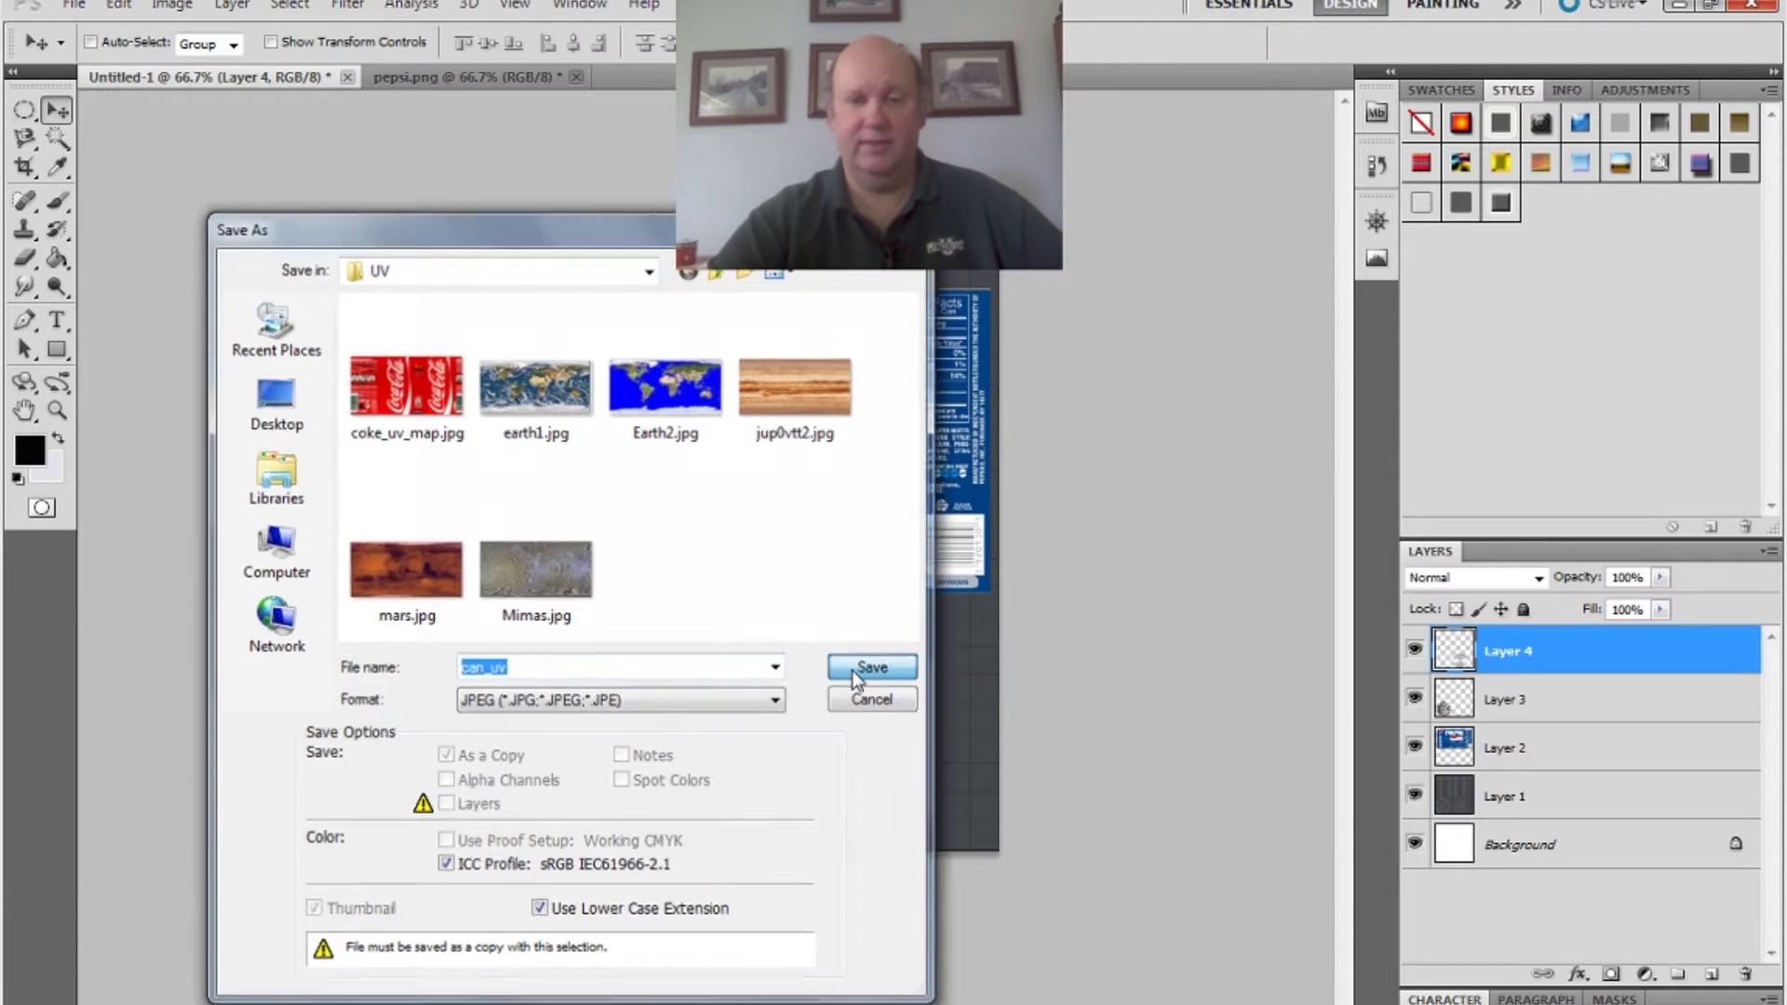
left_click_drag(835, 244, 675, 474)
left_click(878, 501)
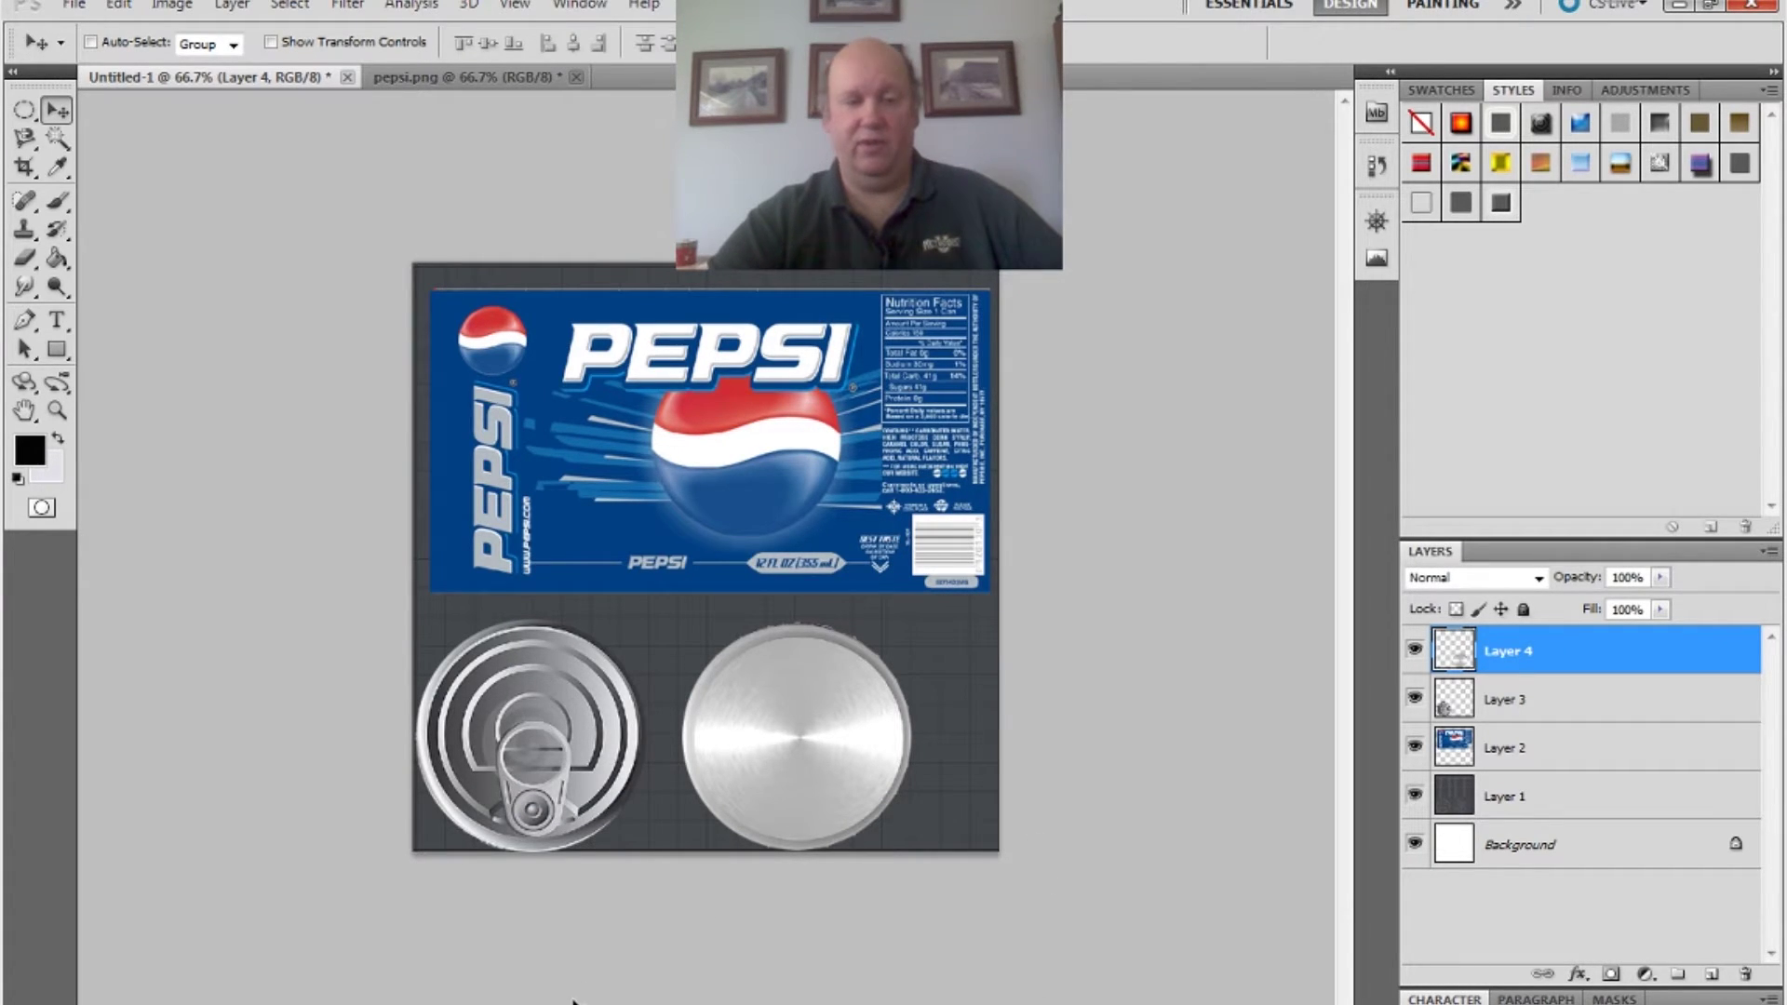
- Switch to LightWave Modeler, restore the four-viewport layout, and change the UV Texture viewport to the Top (XZ) view
left_click(568, 921)
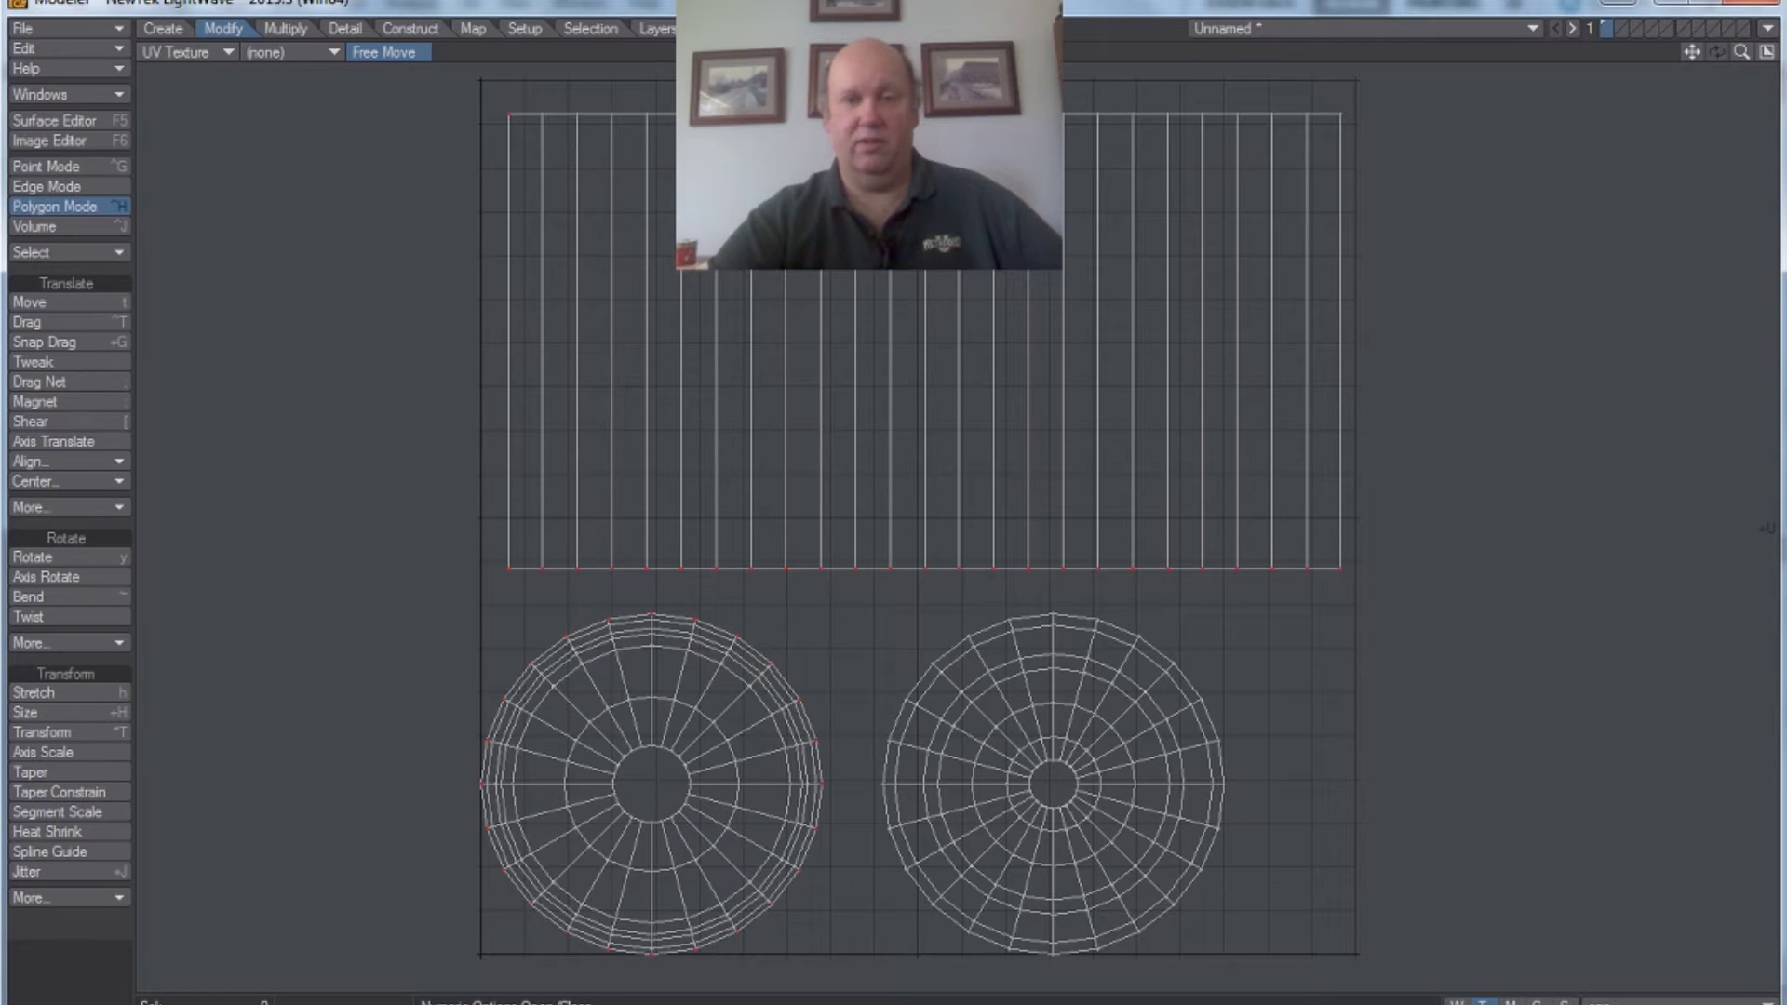
left_click(1767, 52)
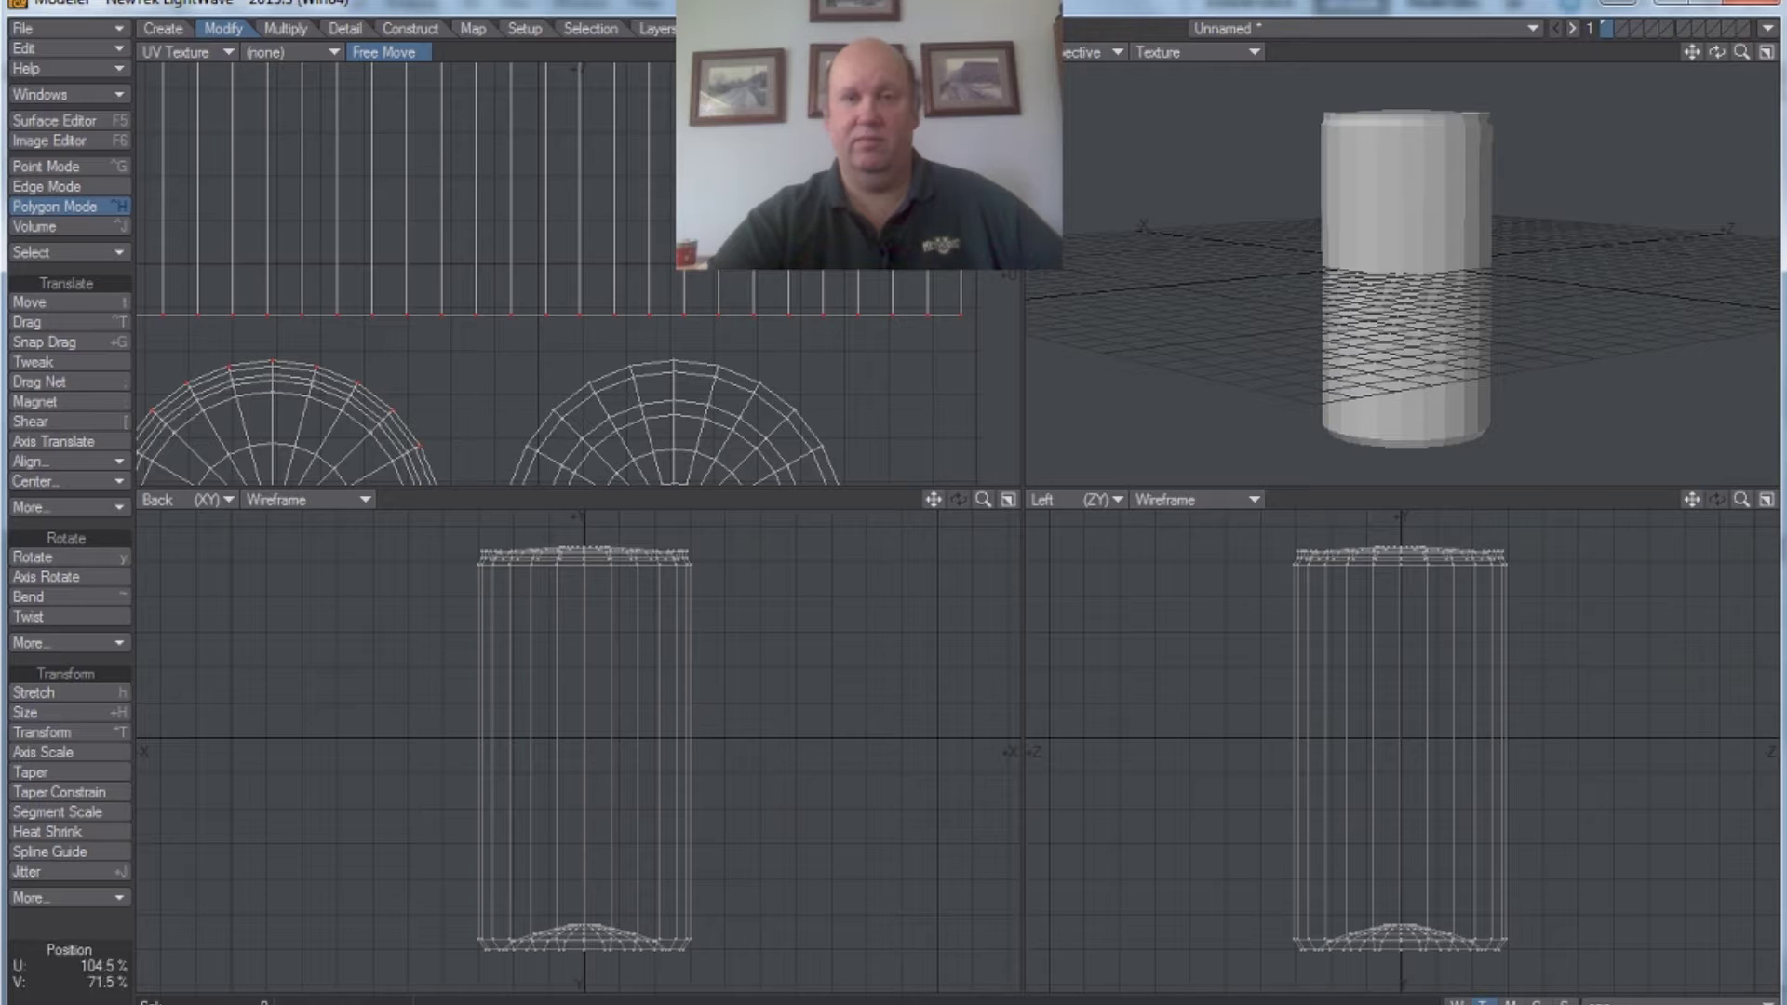
scroll(350, 180, "down", 5)
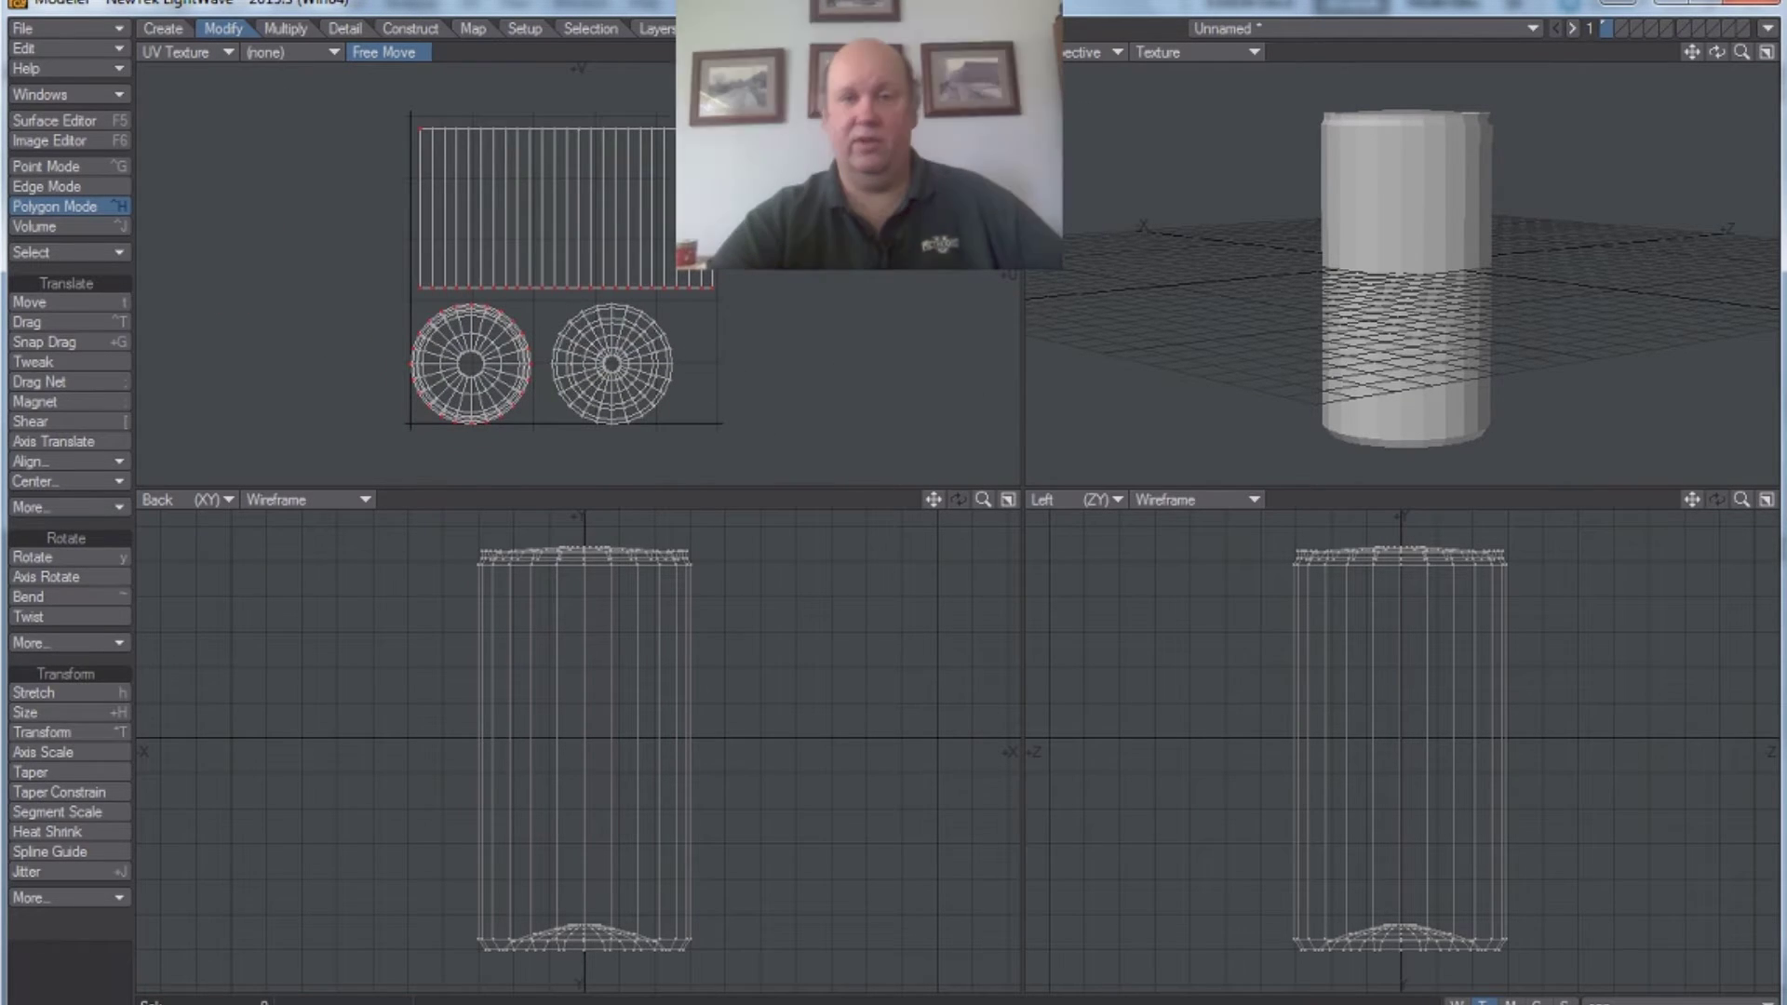
left_click(220, 50)
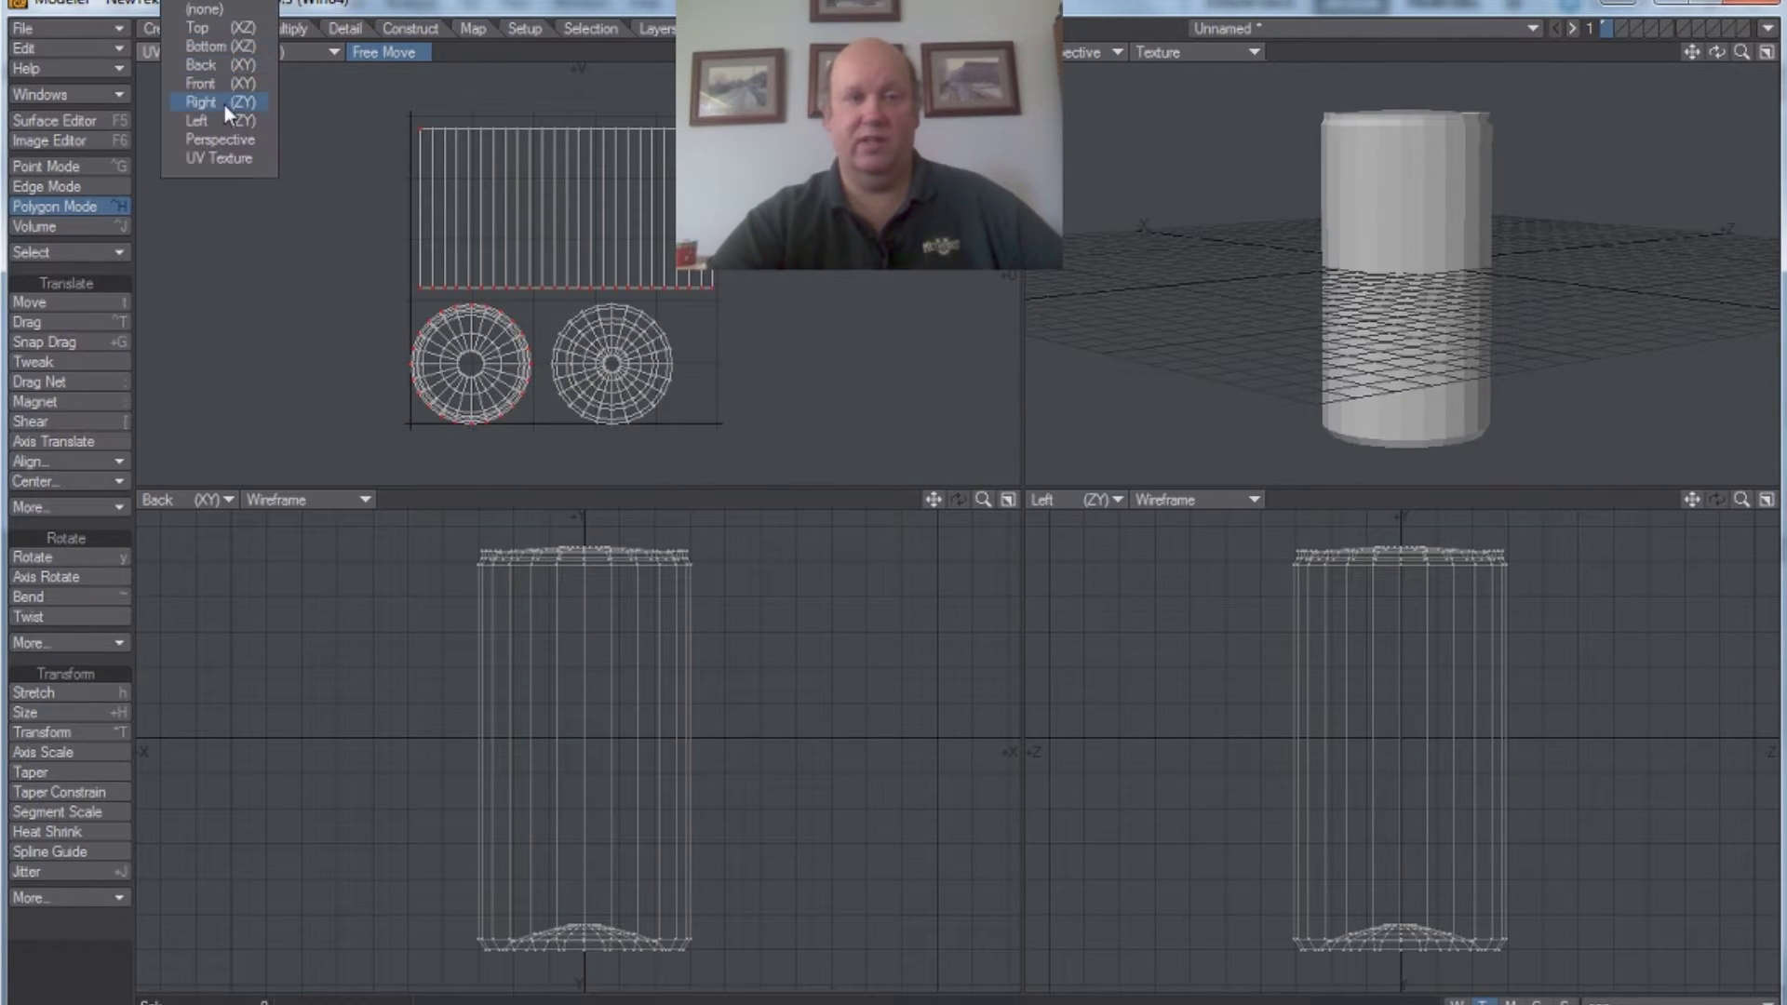
left_click(232, 32)
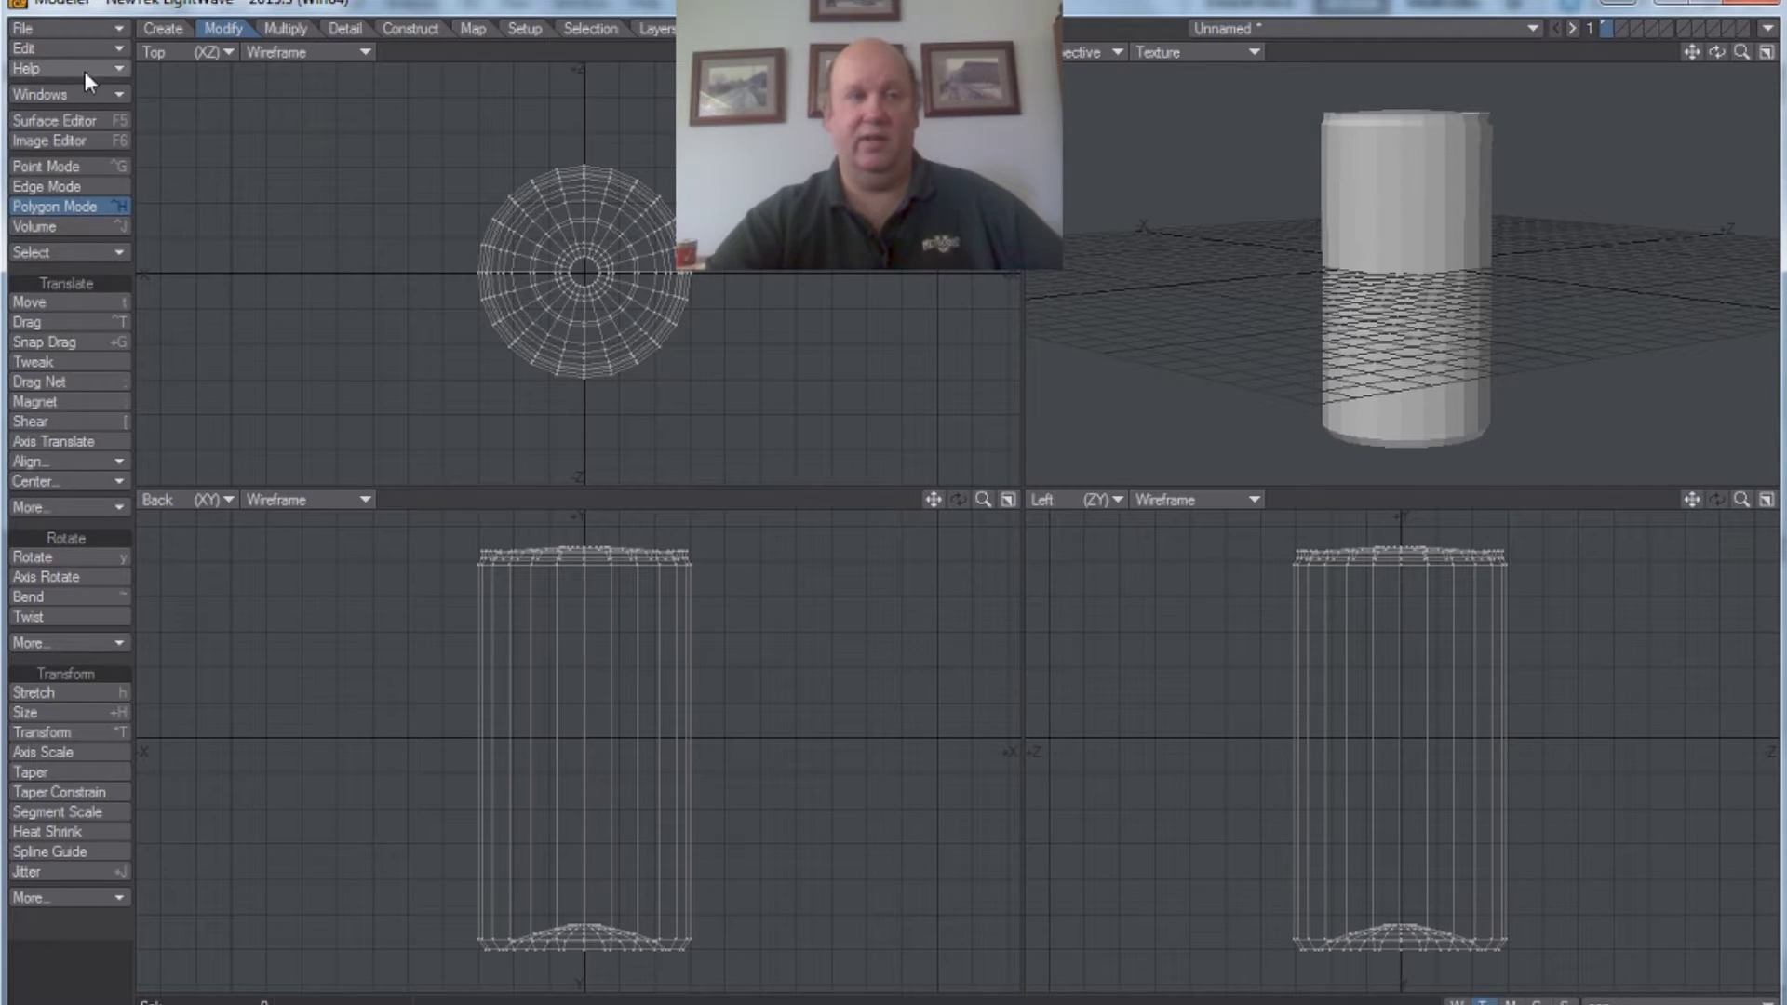
- Save the can object in the UV tutorial folder as can
left_click(99, 25)
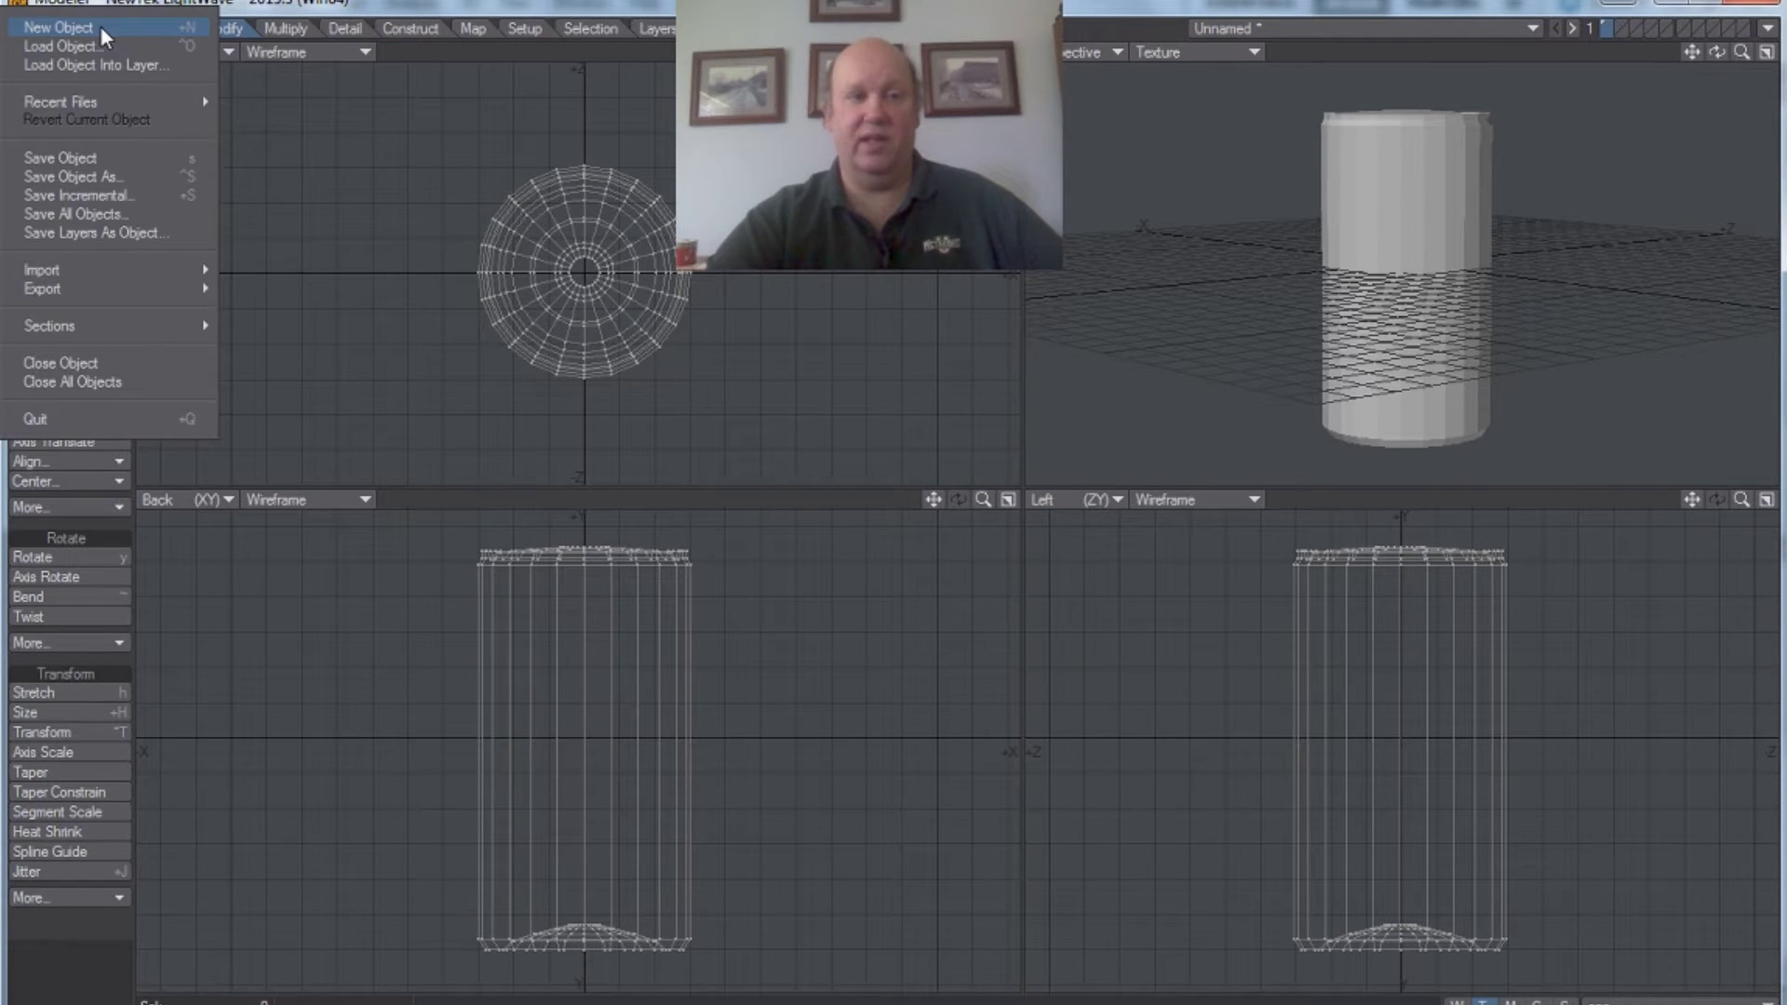
left_click(86, 151)
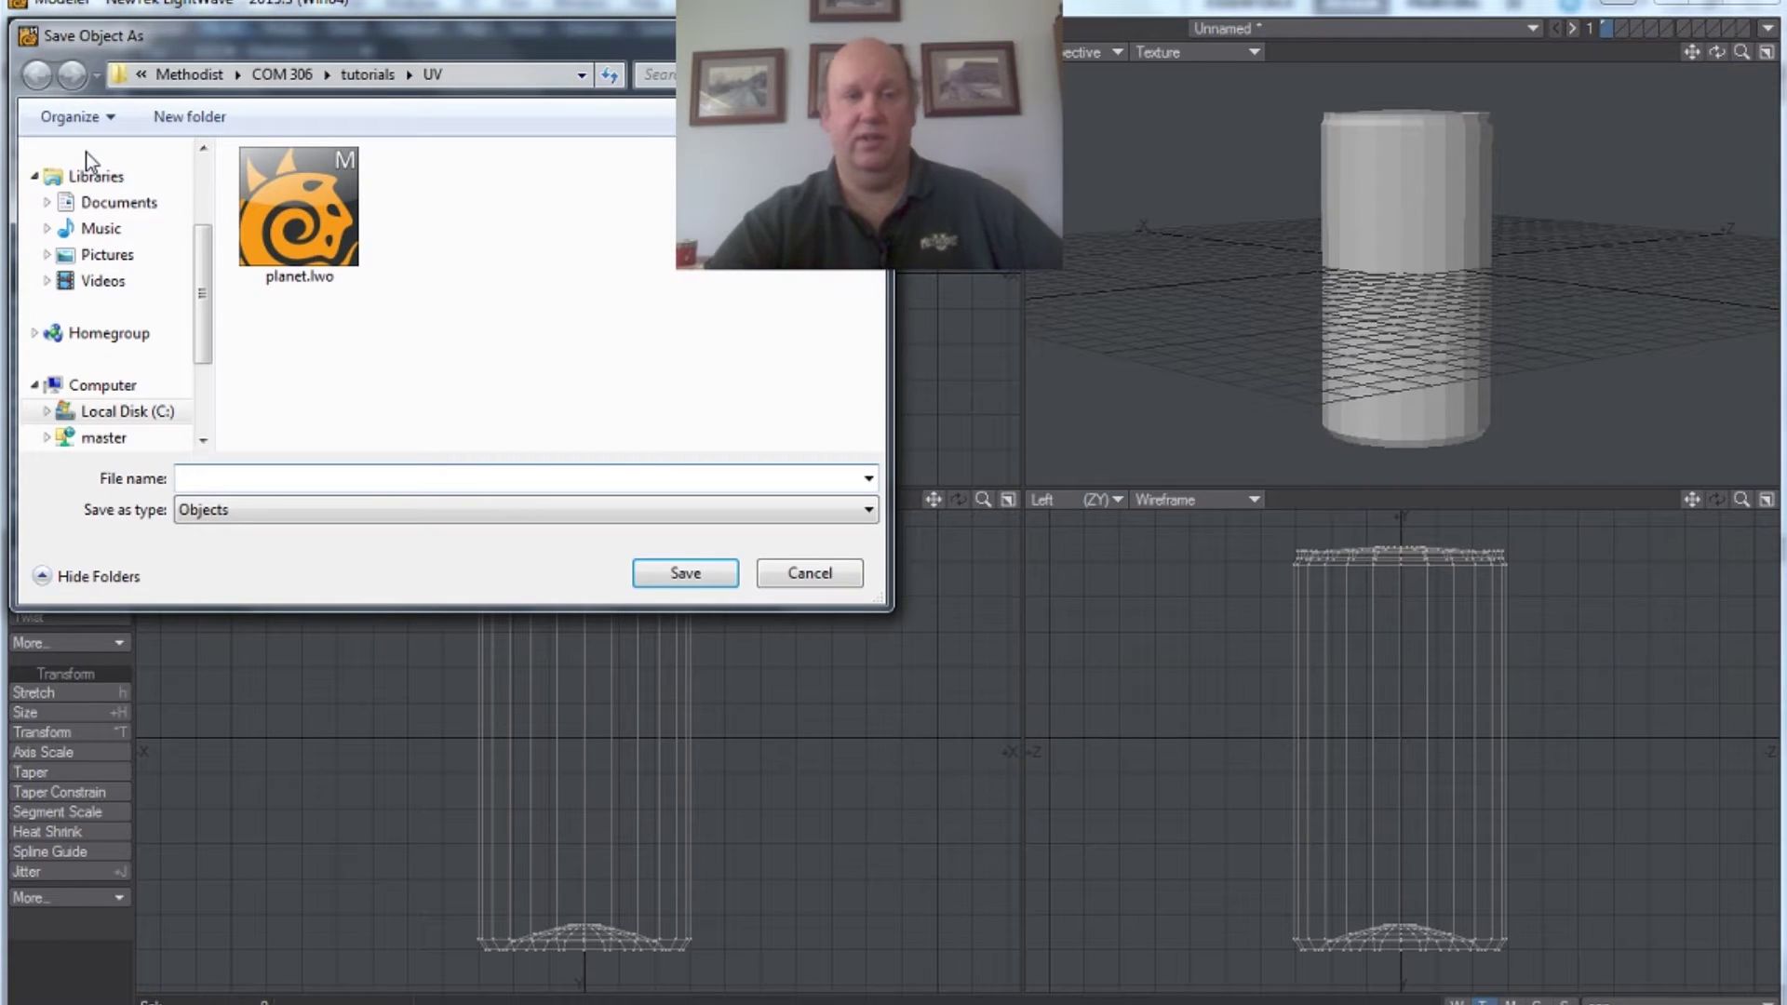
type("can")
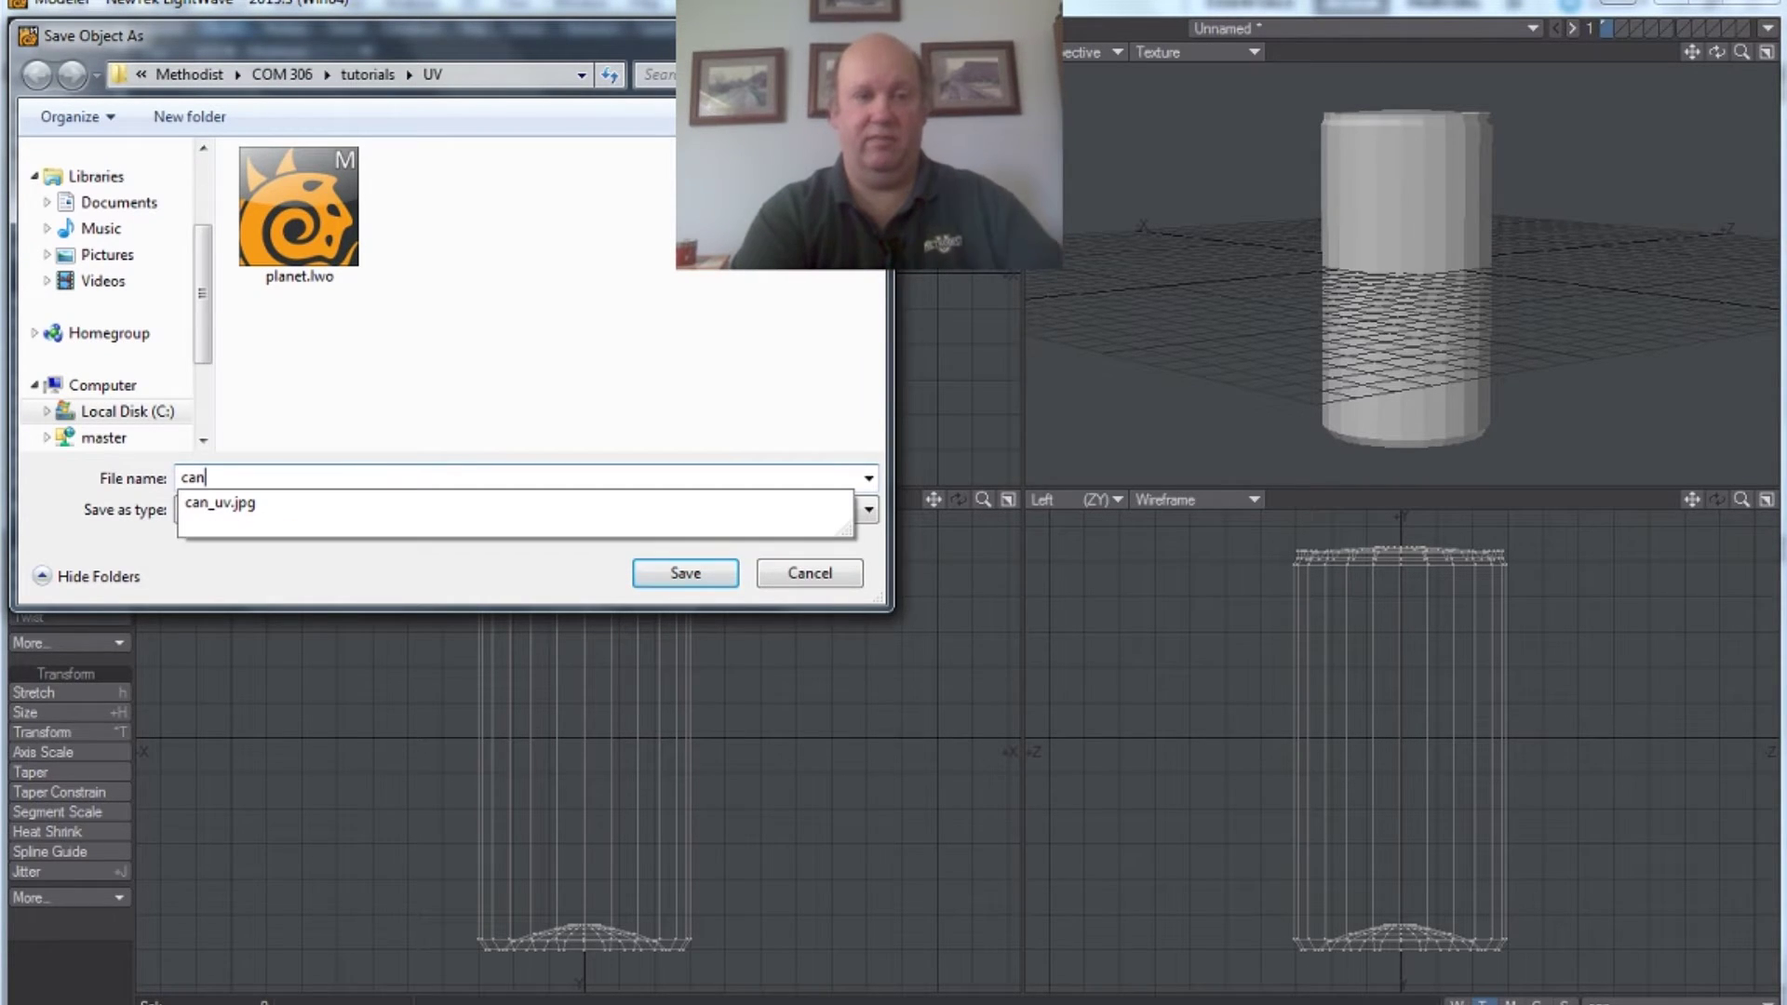
key("Return")
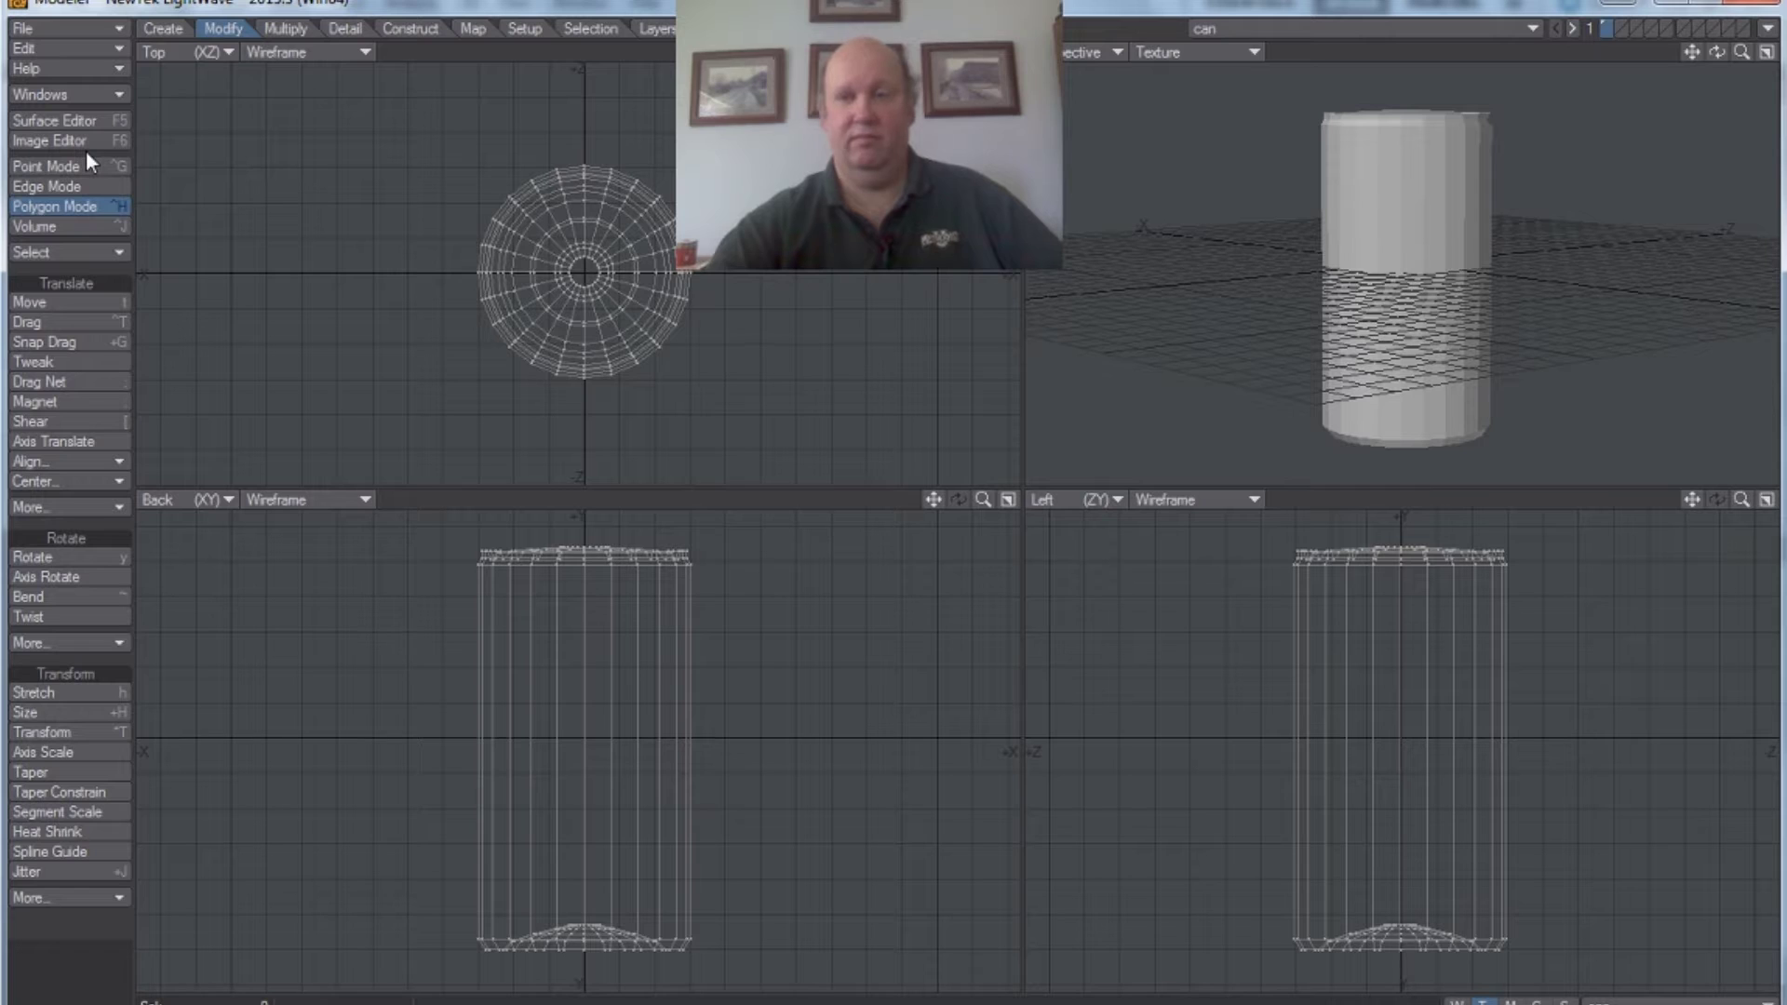
- Send the can object to LightWave Layout and turn on Smoothing for its Default surface
left_click(1767, 29)
left_click(1672, 67)
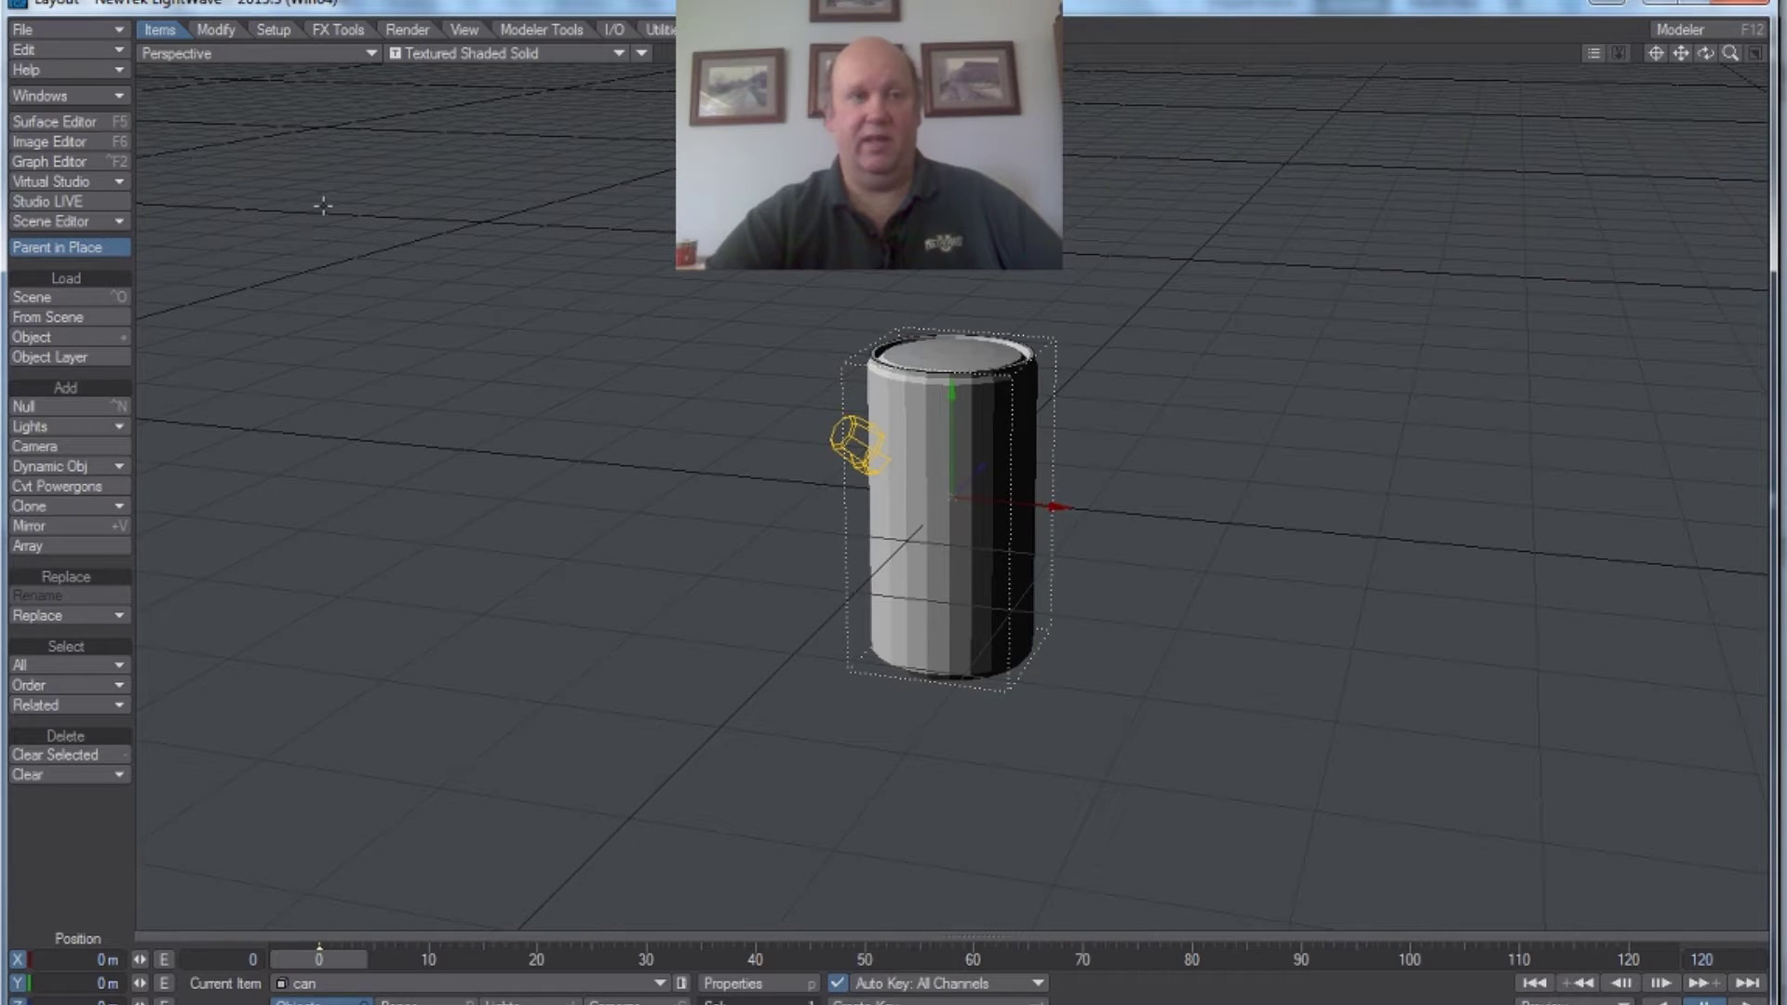
left_click(82, 121)
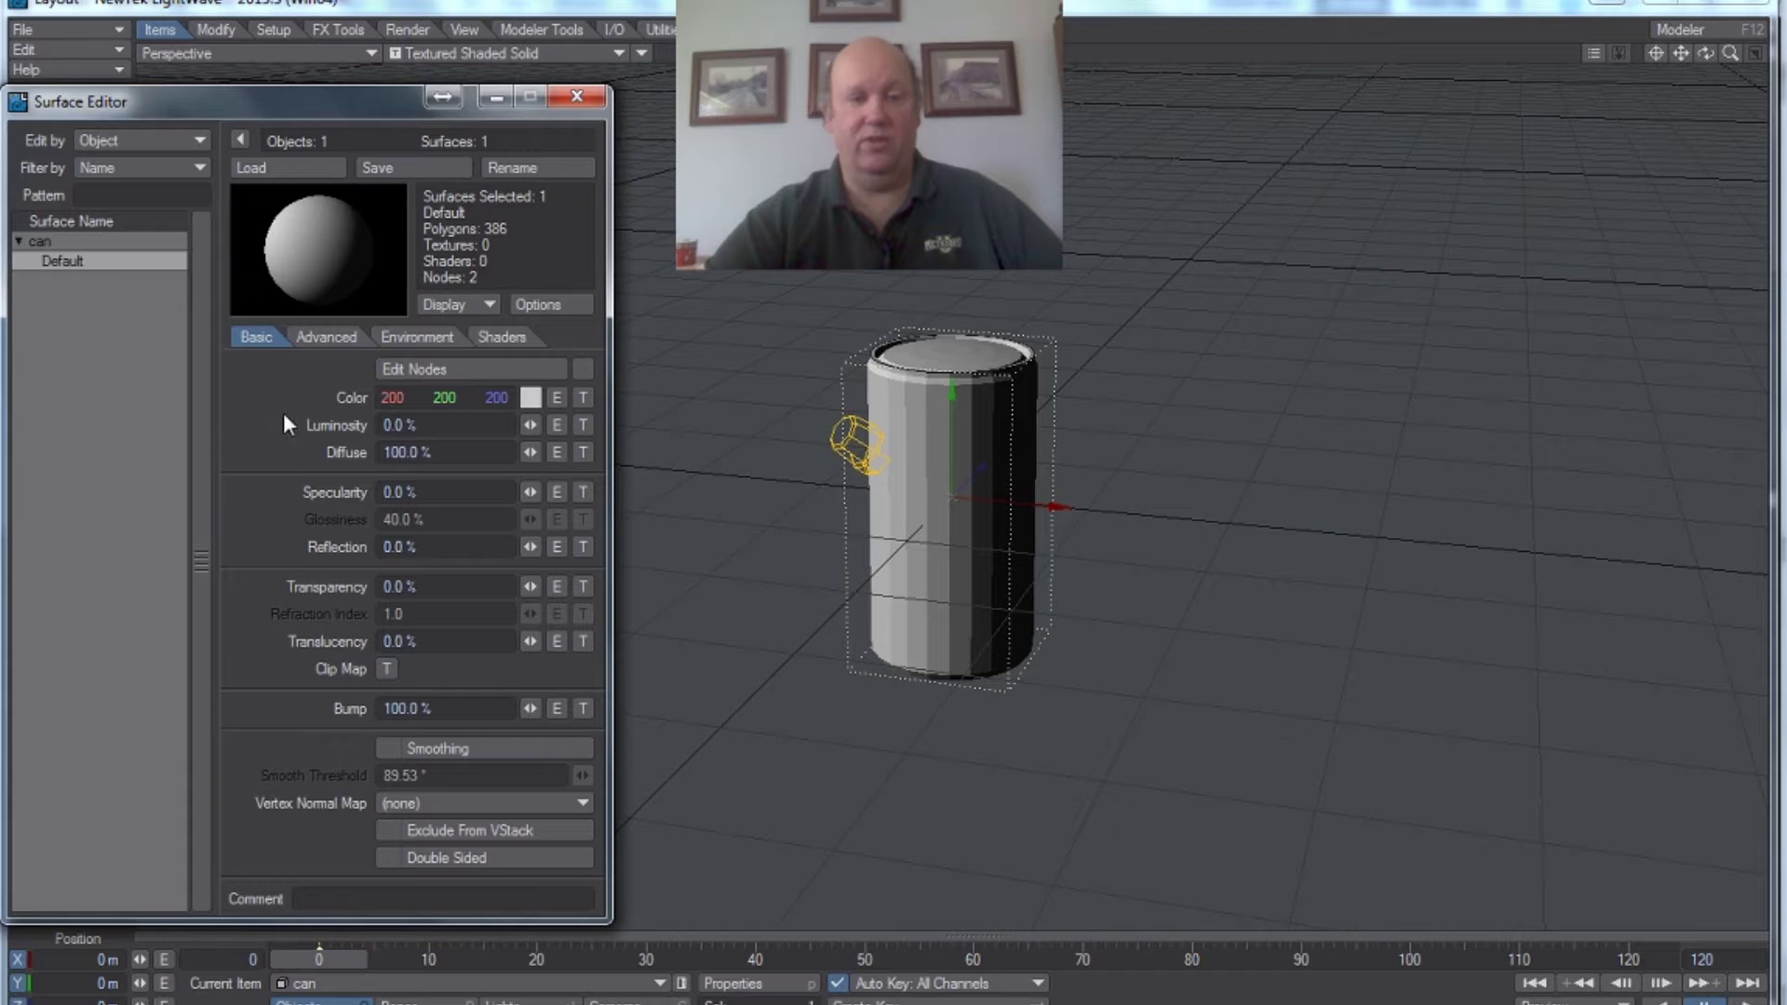
left_click(387, 748)
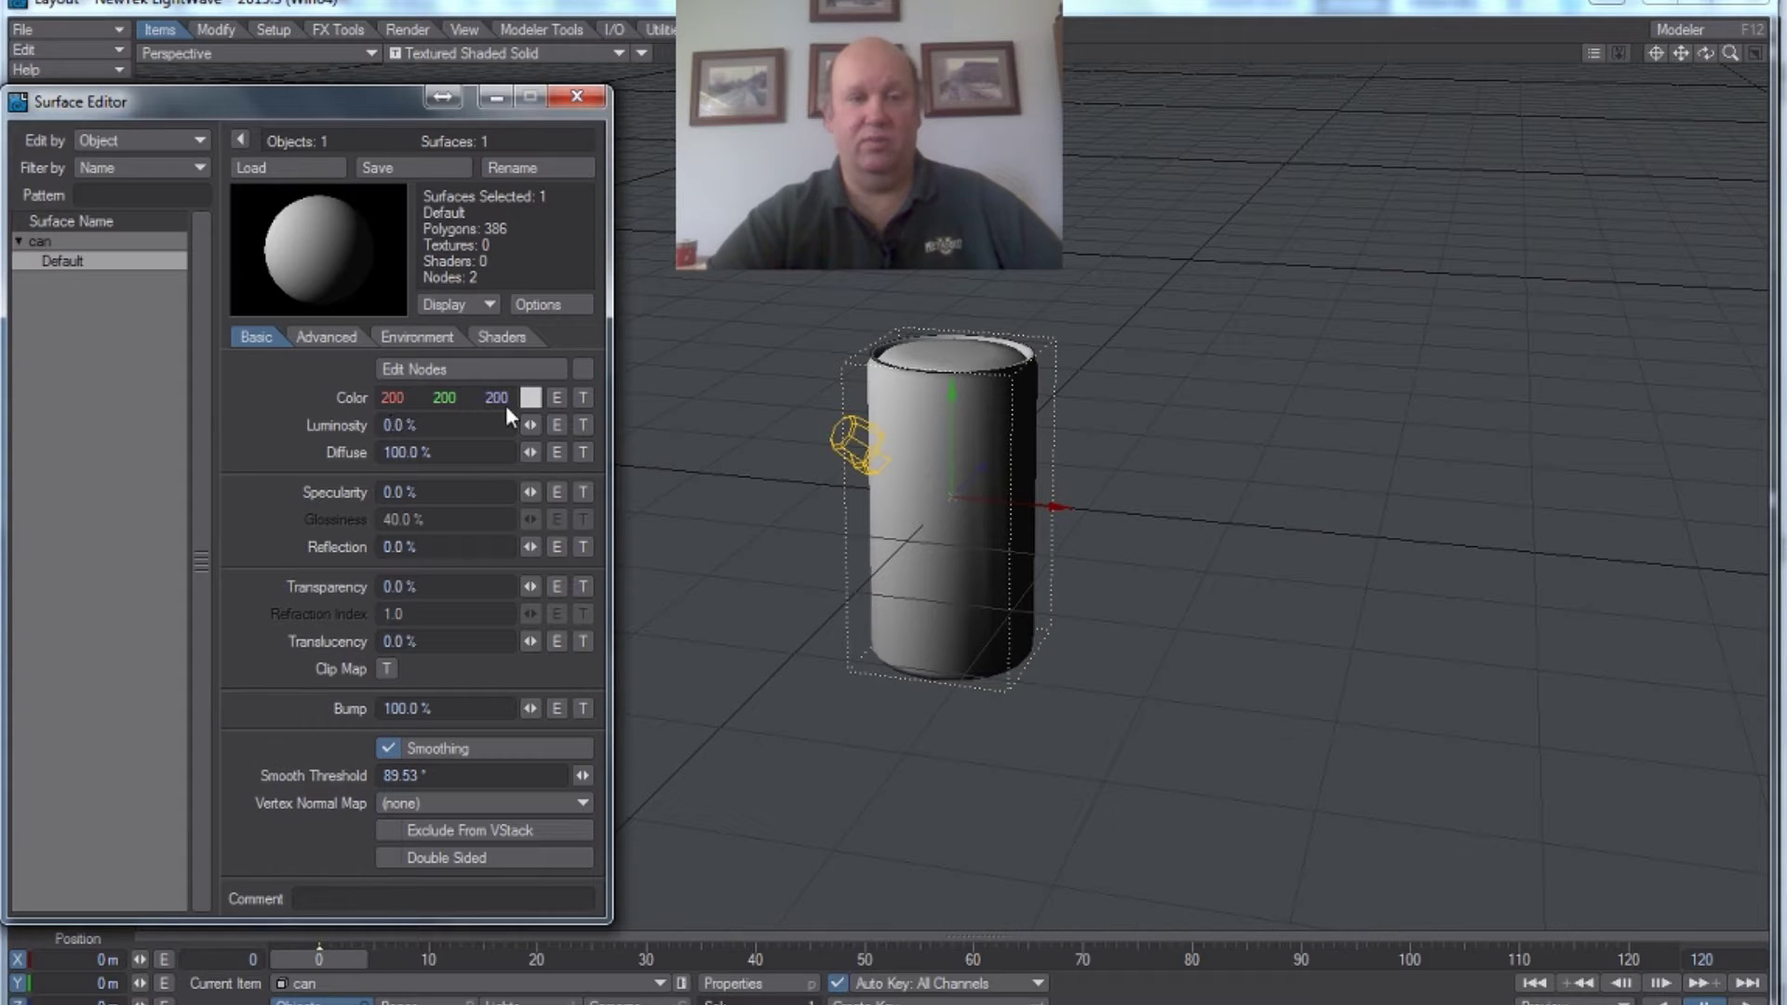
- Add a color texture to the can's Default surface with UV projection and the UV map can
left_click(582, 398)
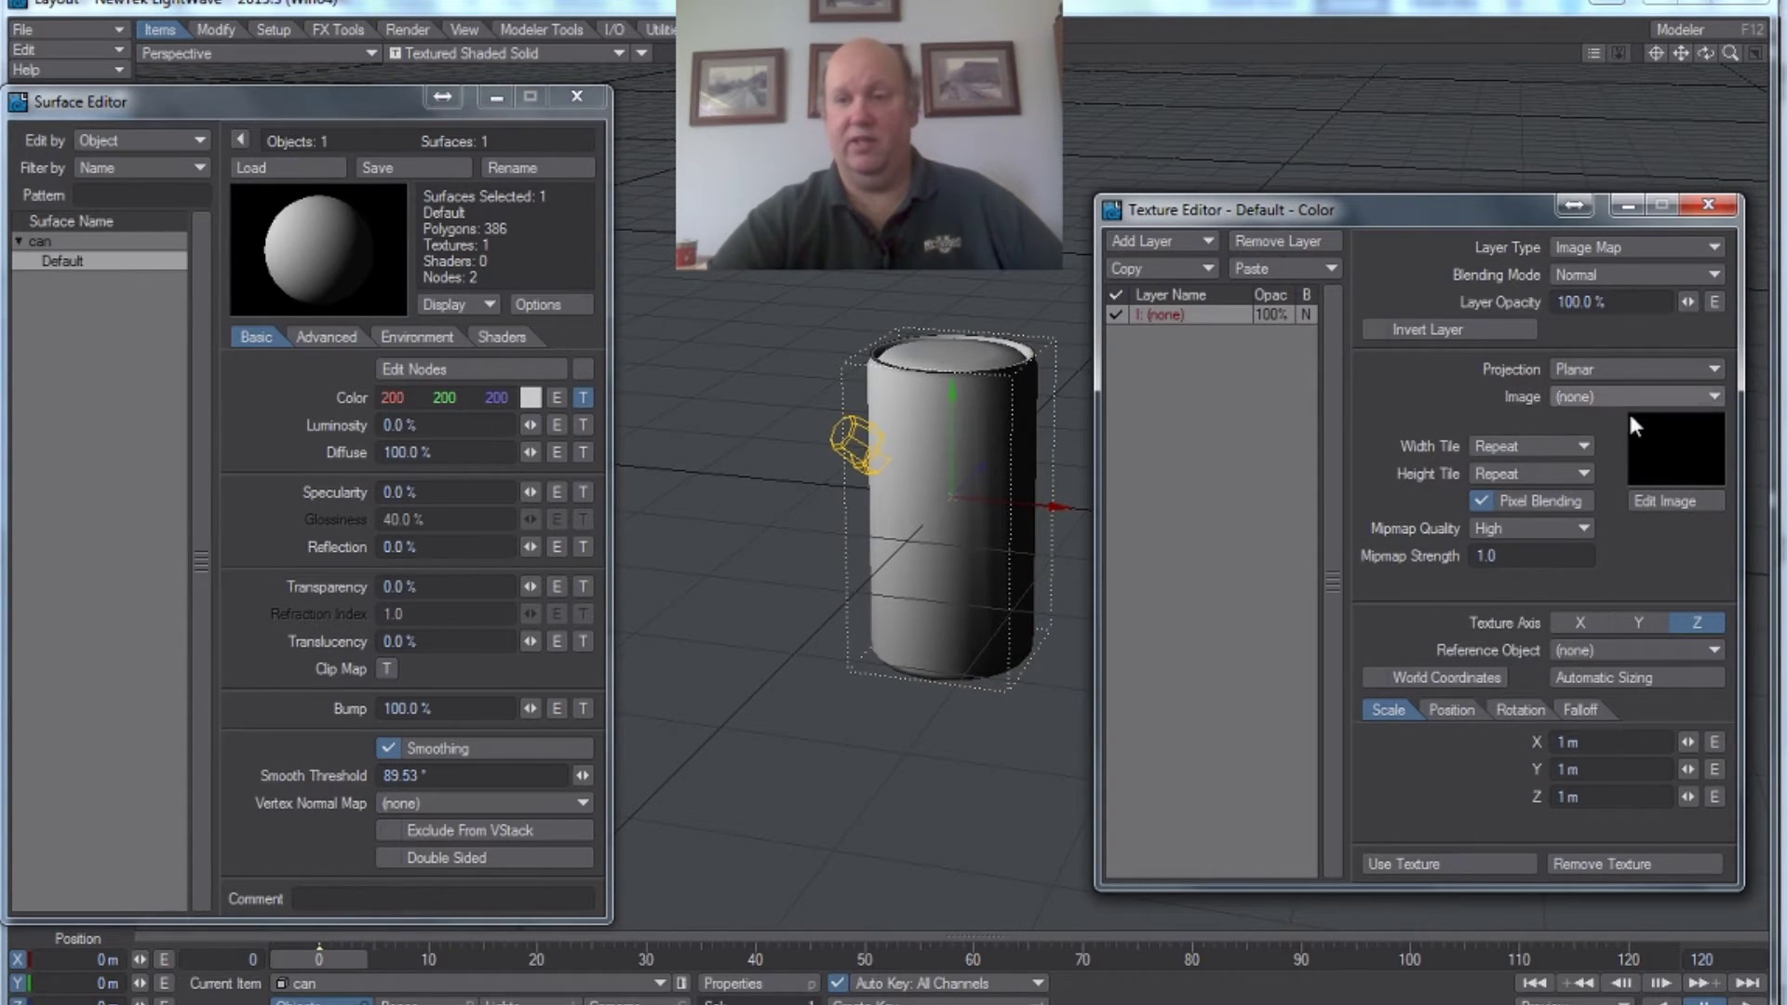
left_click(1633, 372)
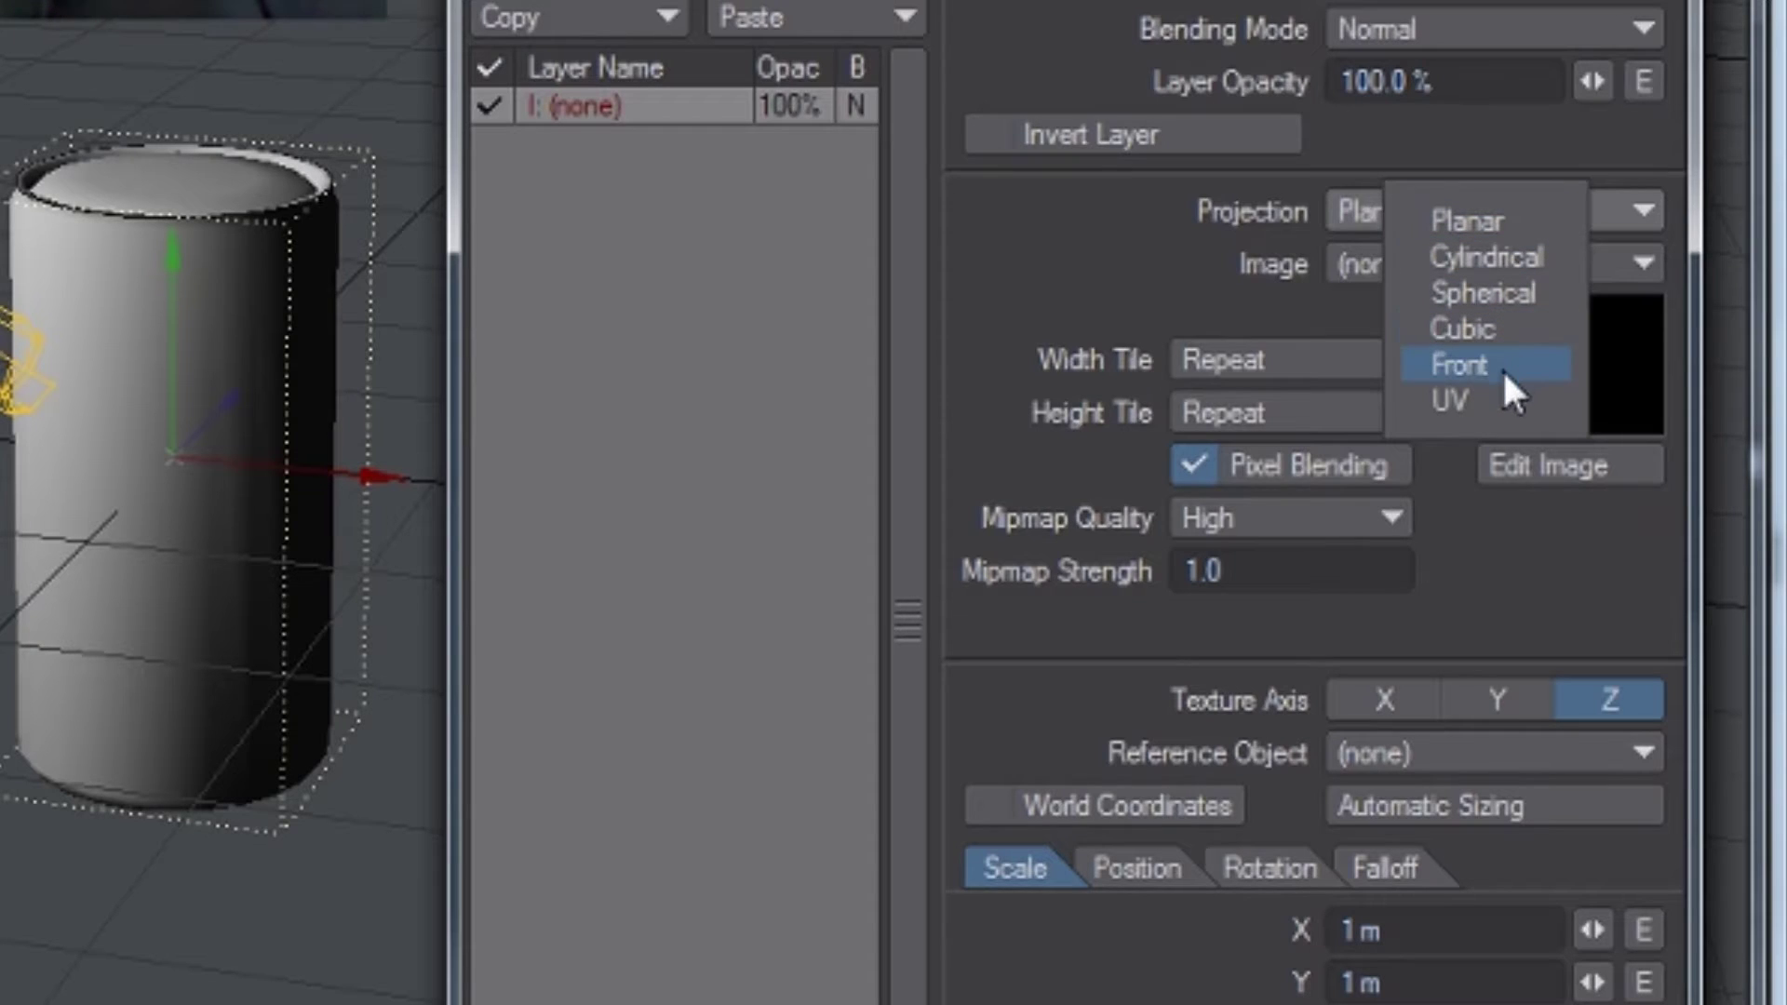
left_click(1500, 399)
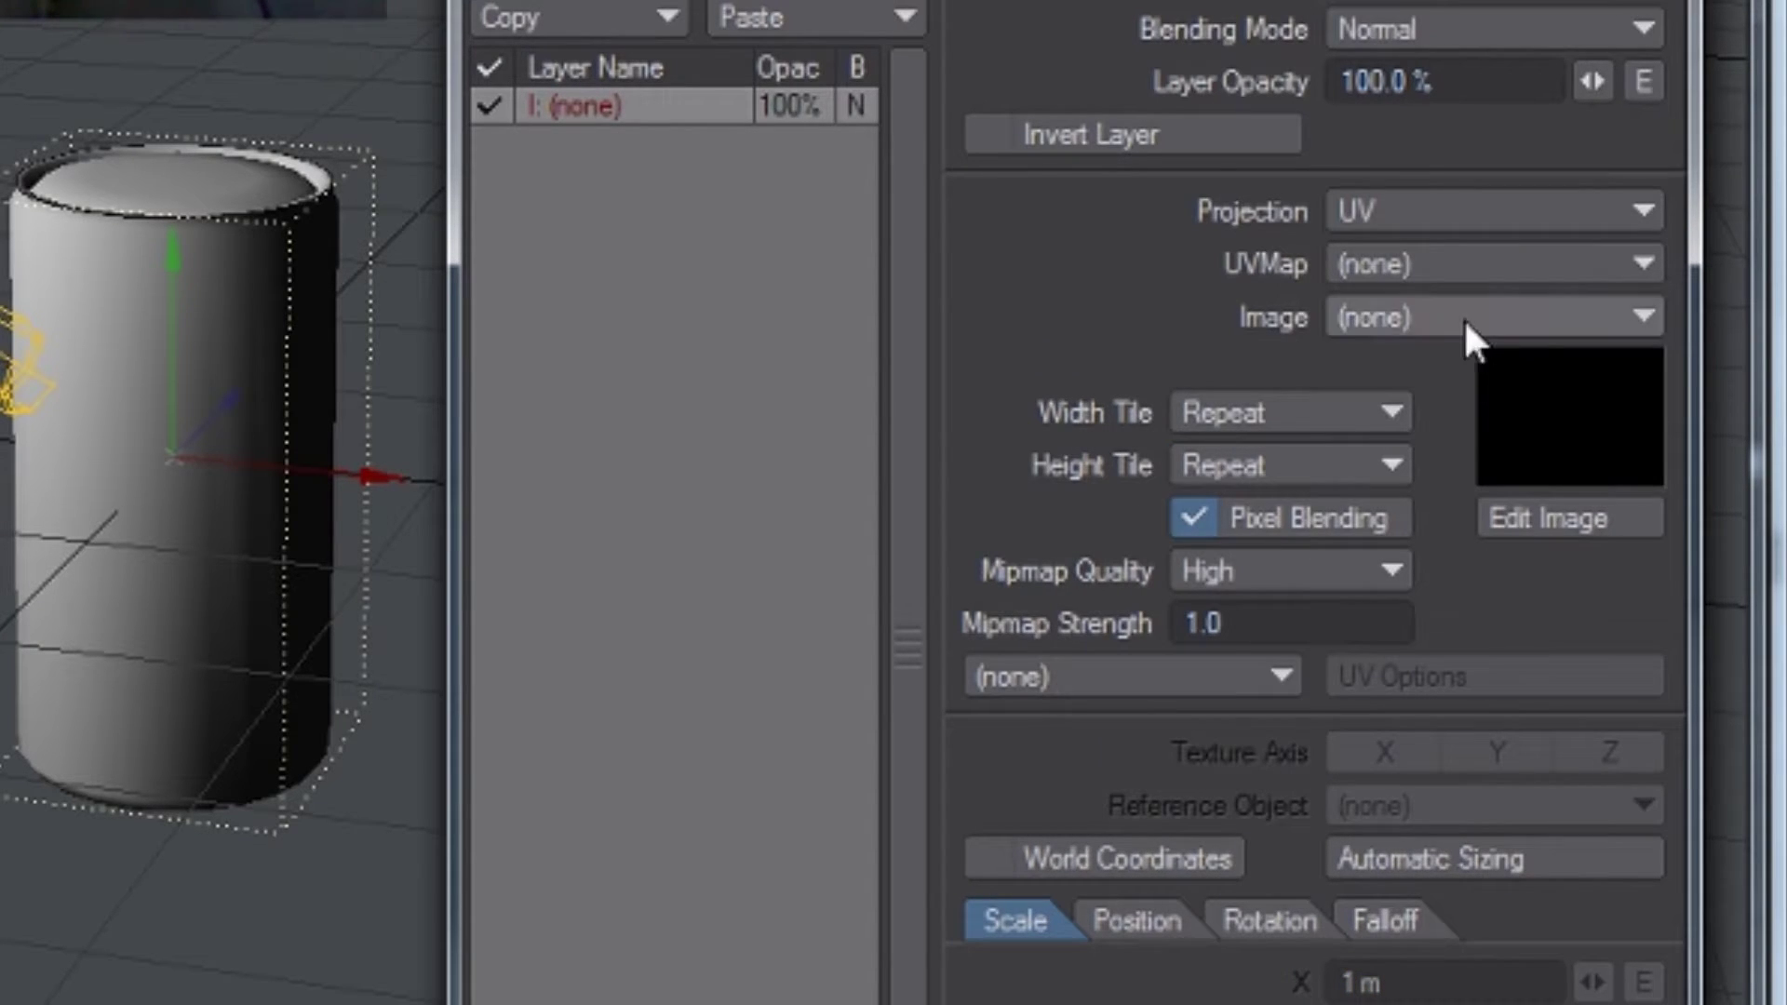
left_click(1450, 272)
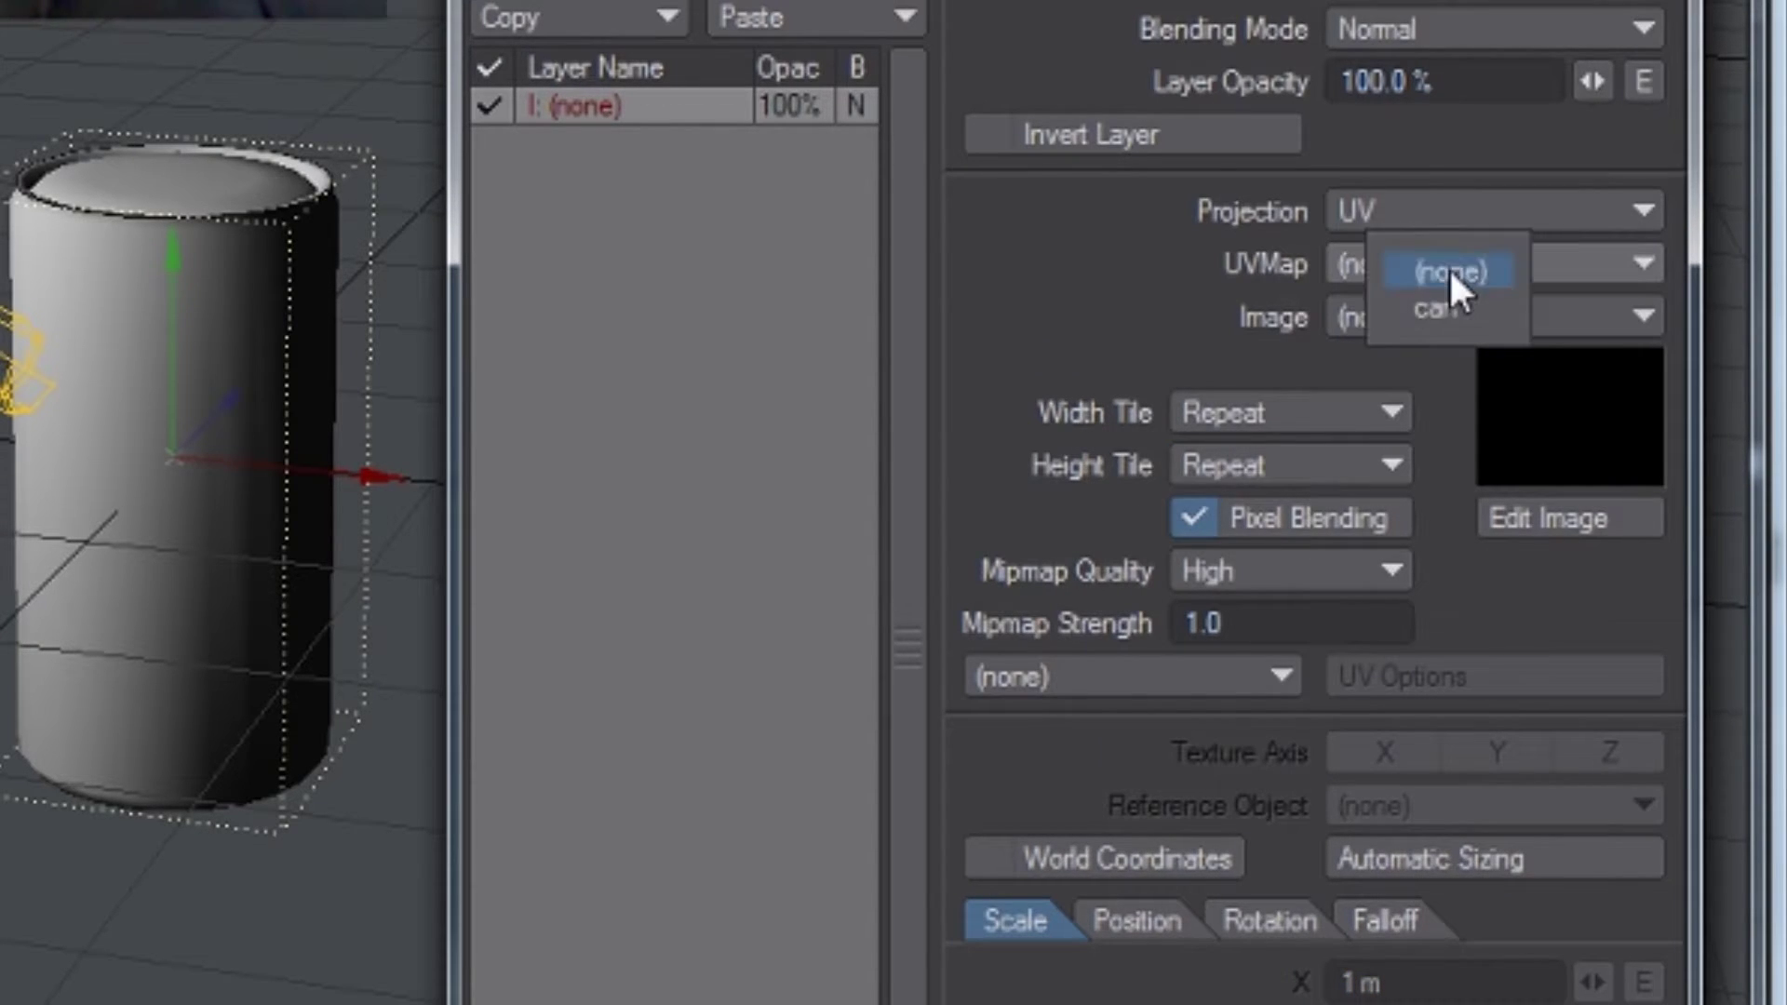
left_click(1493, 303)
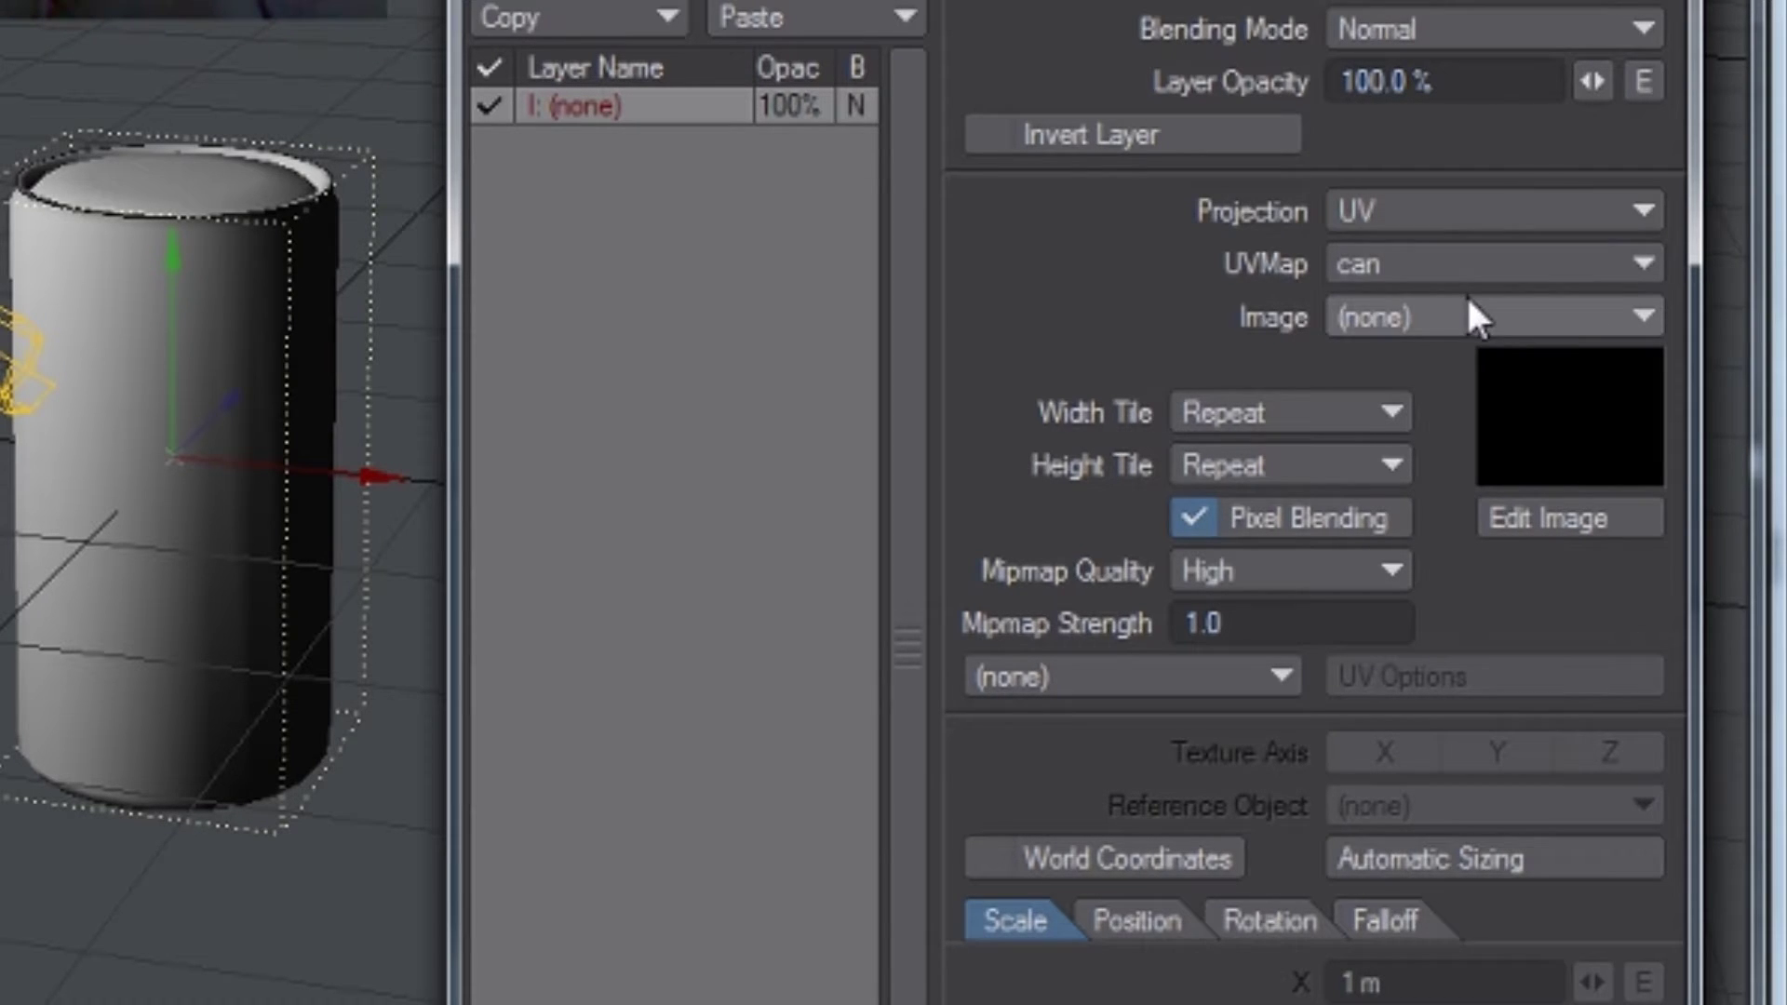
- Load can_uv.jpg as the image for the Default surface's color texture and close the texture and surface editors
left_click(1467, 300)
left_click(1466, 322)
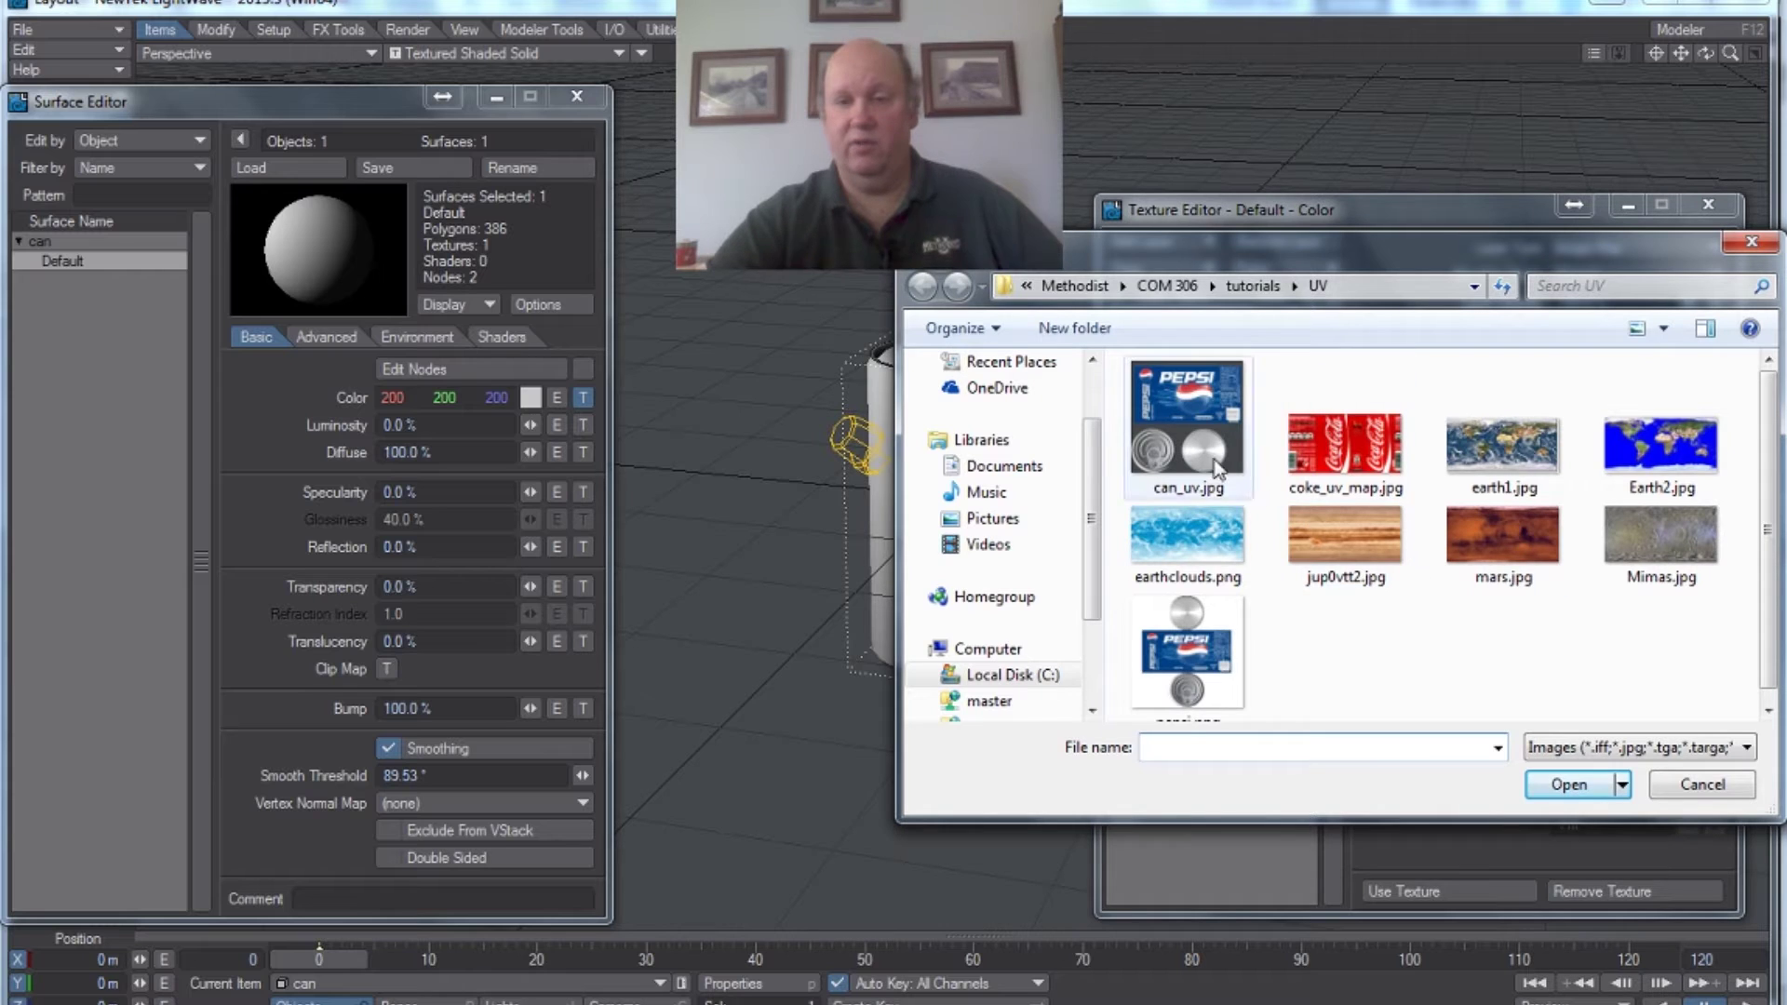
left_click(1215, 466)
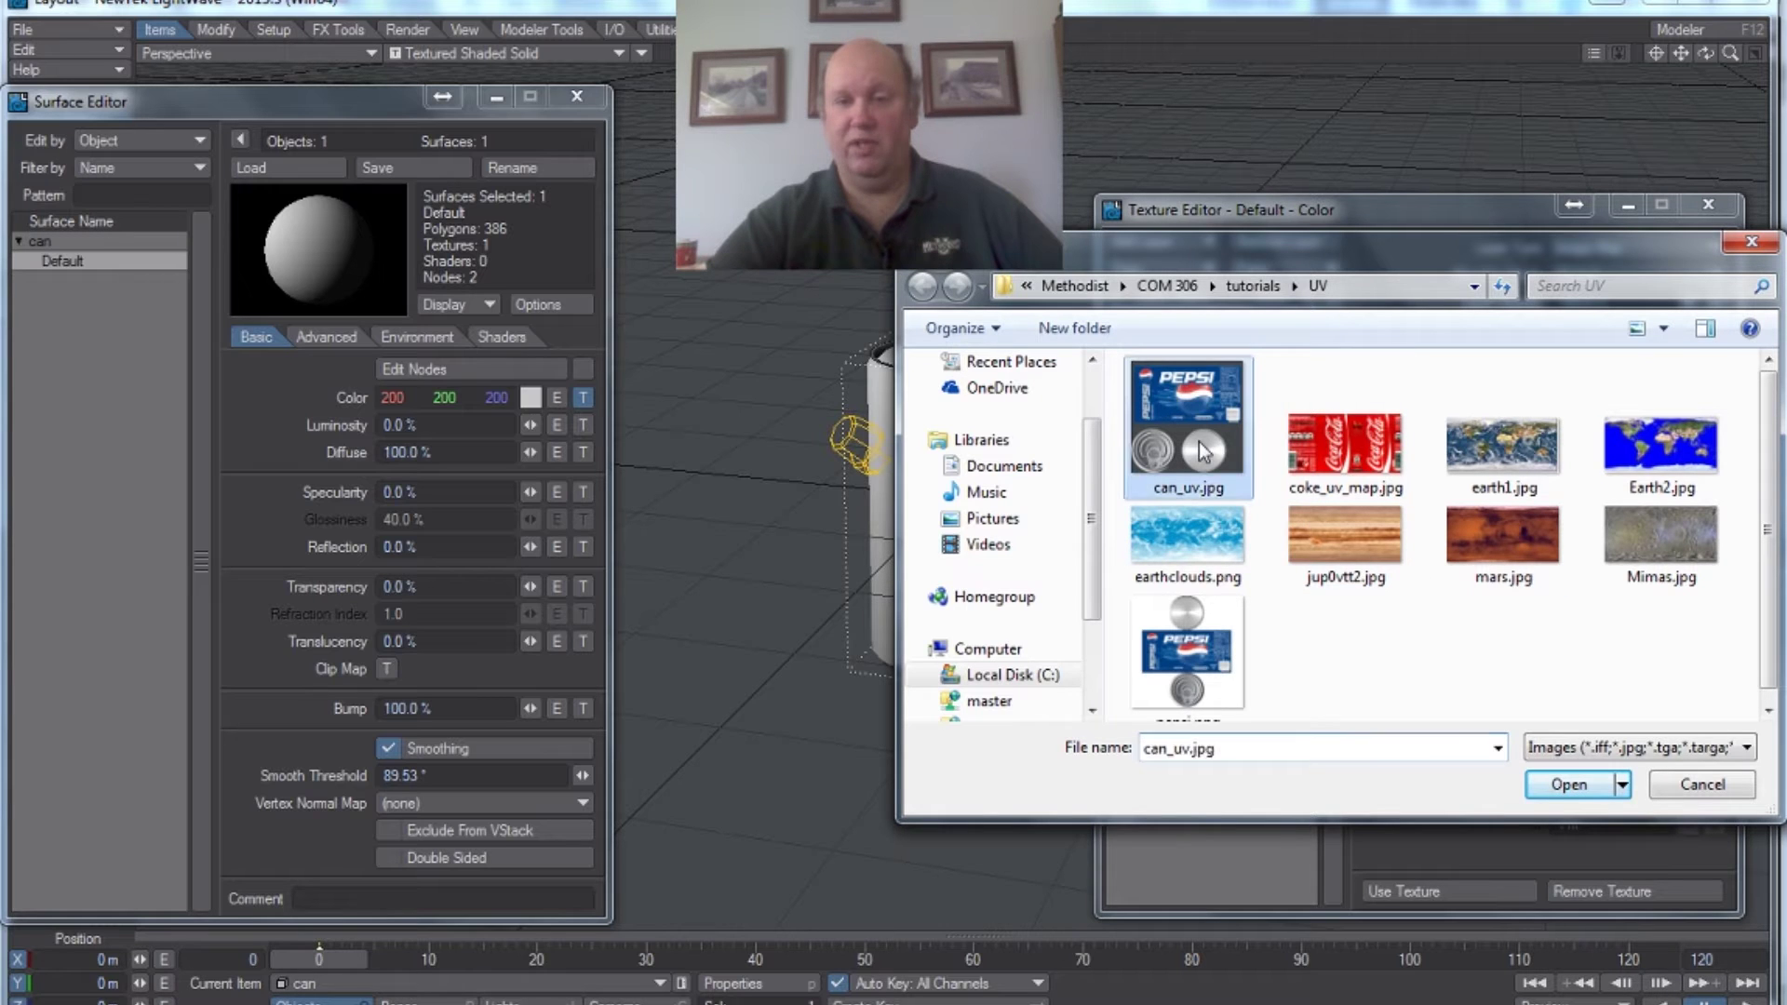
left_click(1558, 786)
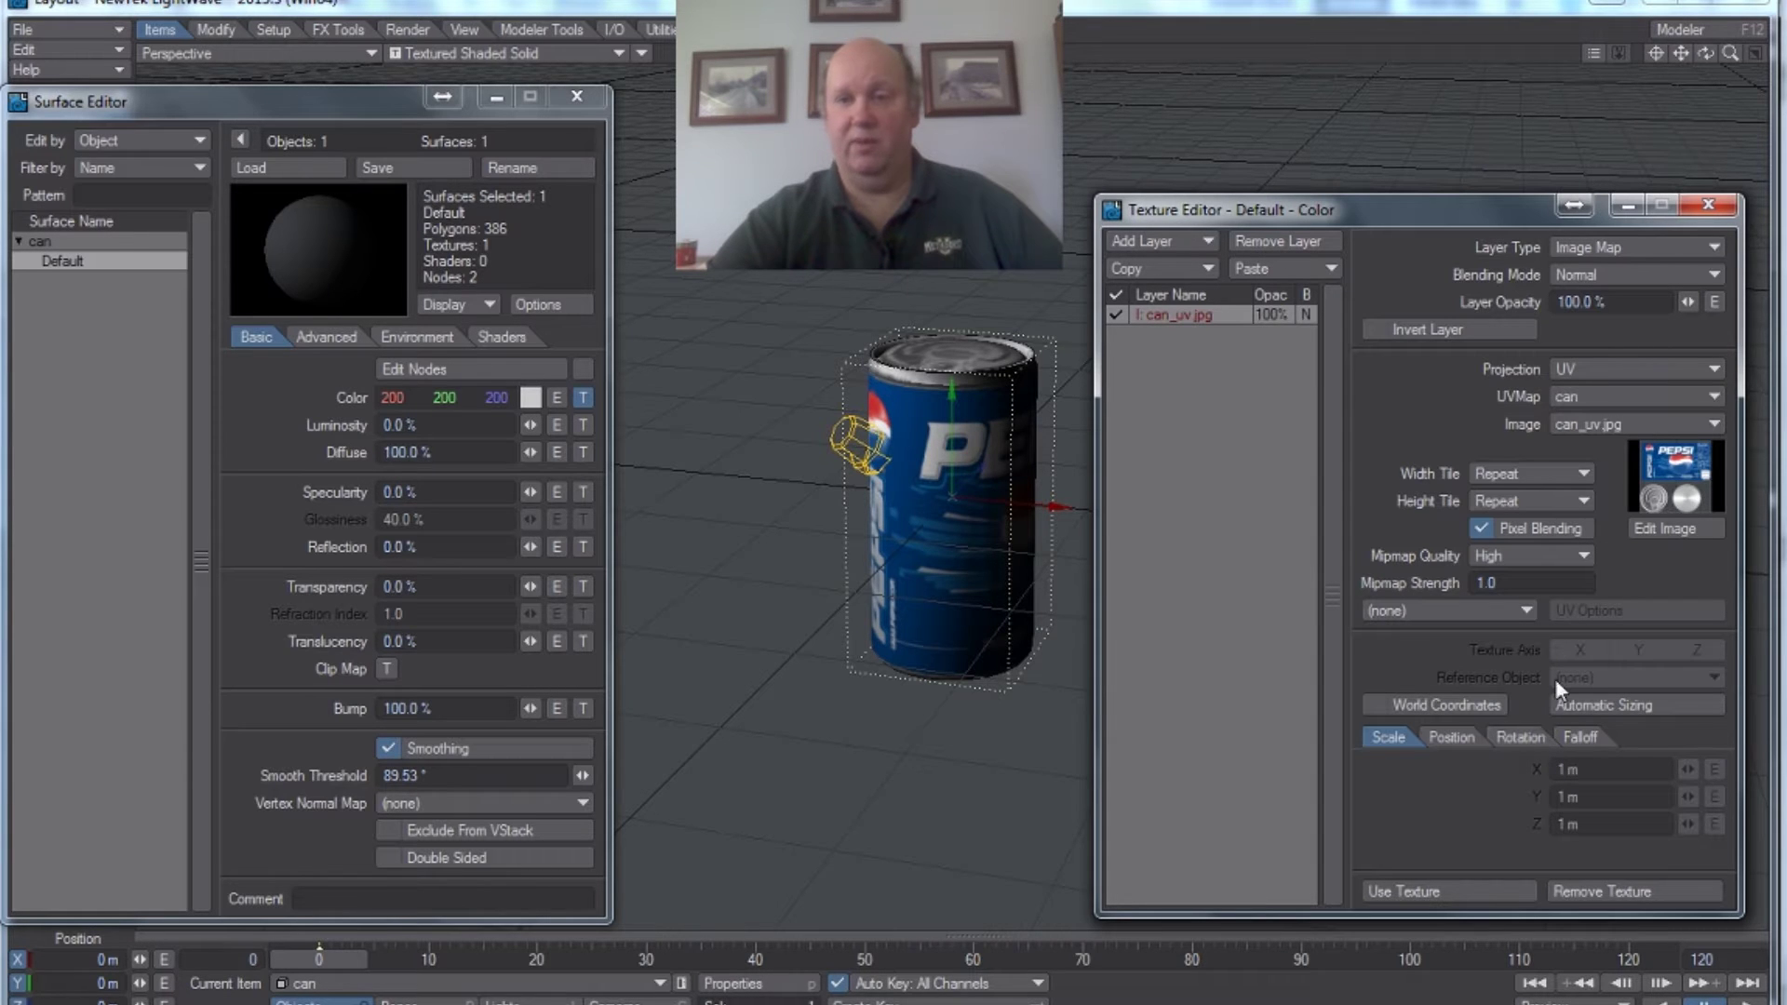
left_click(1708, 206)
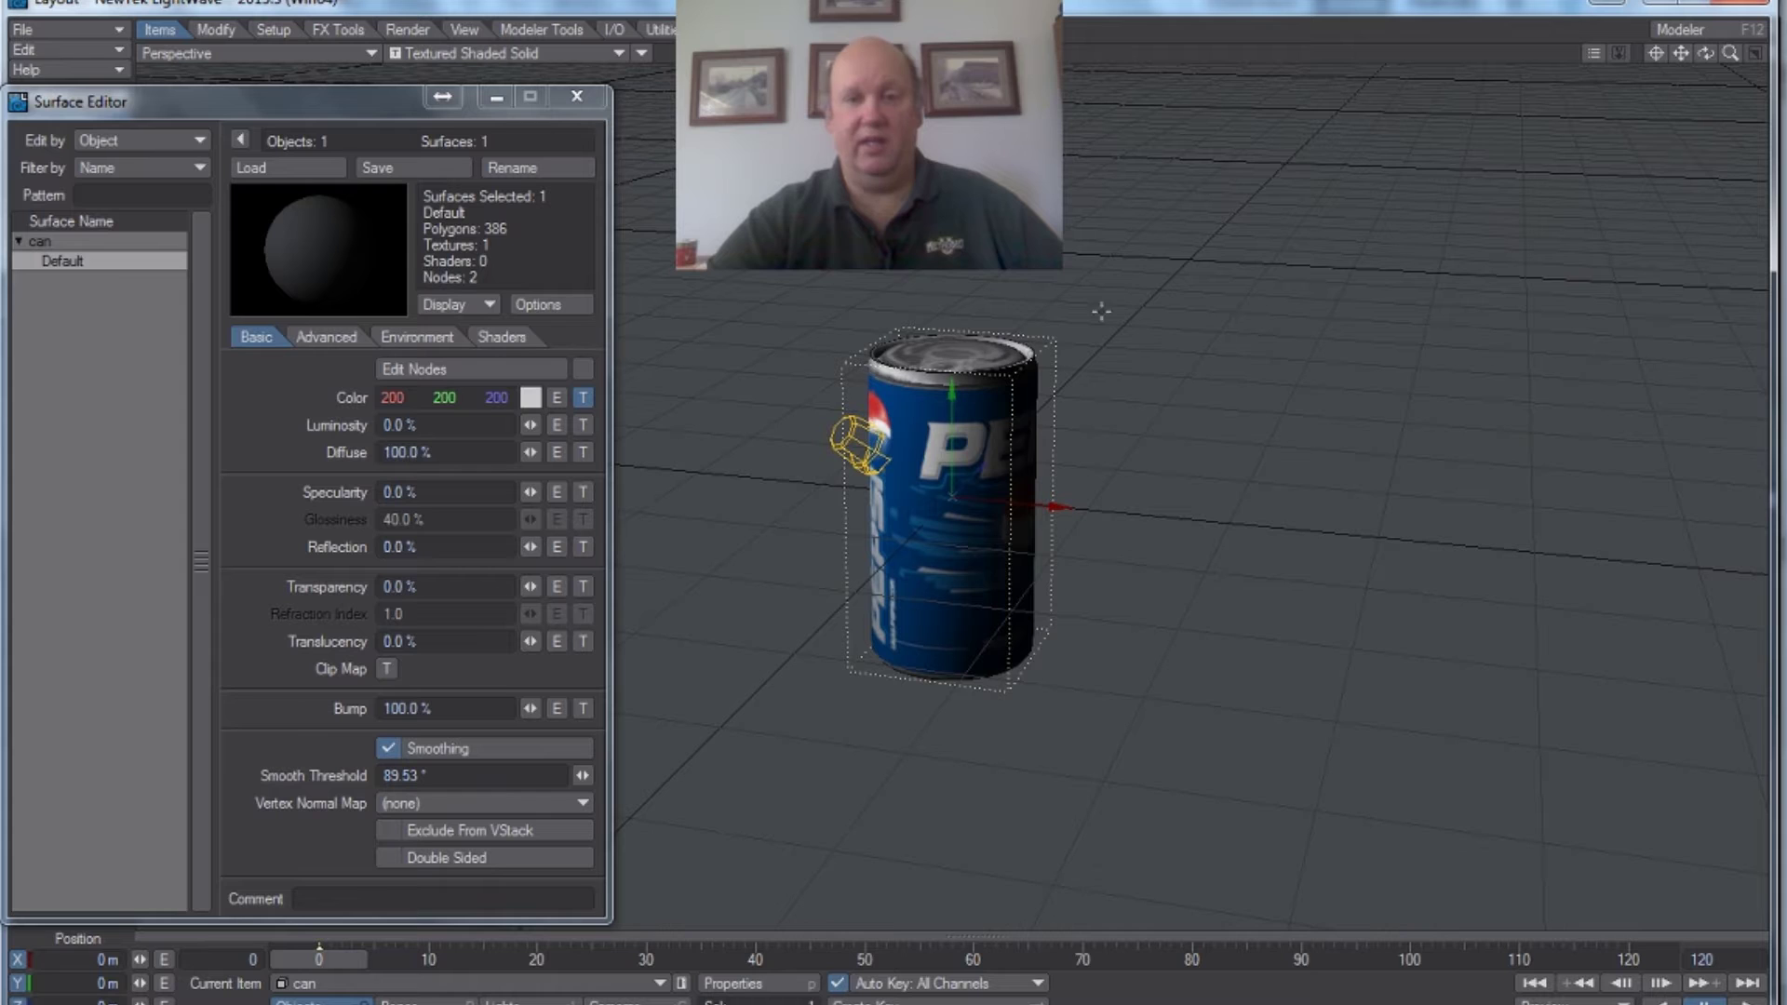
left_click(583, 99)
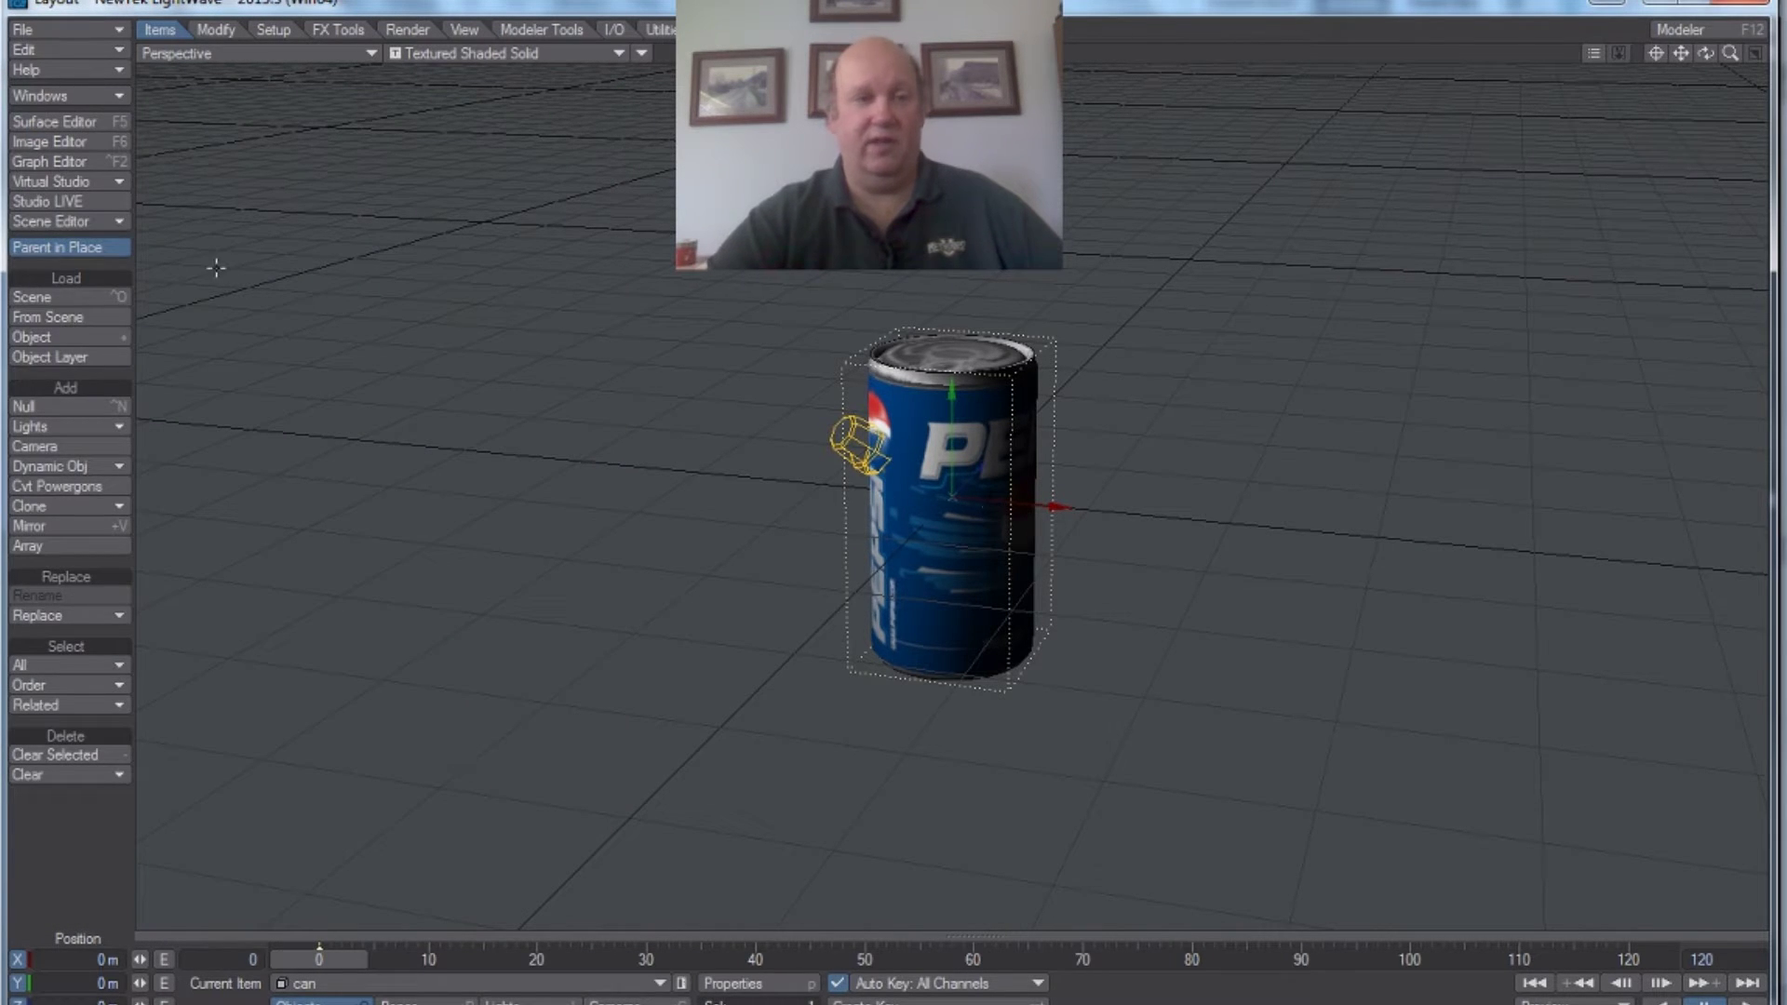
- Rotate the can to about 44.1° heading and -2.9° pitch so the Pepsi logo faces the view
left_click(231, 30)
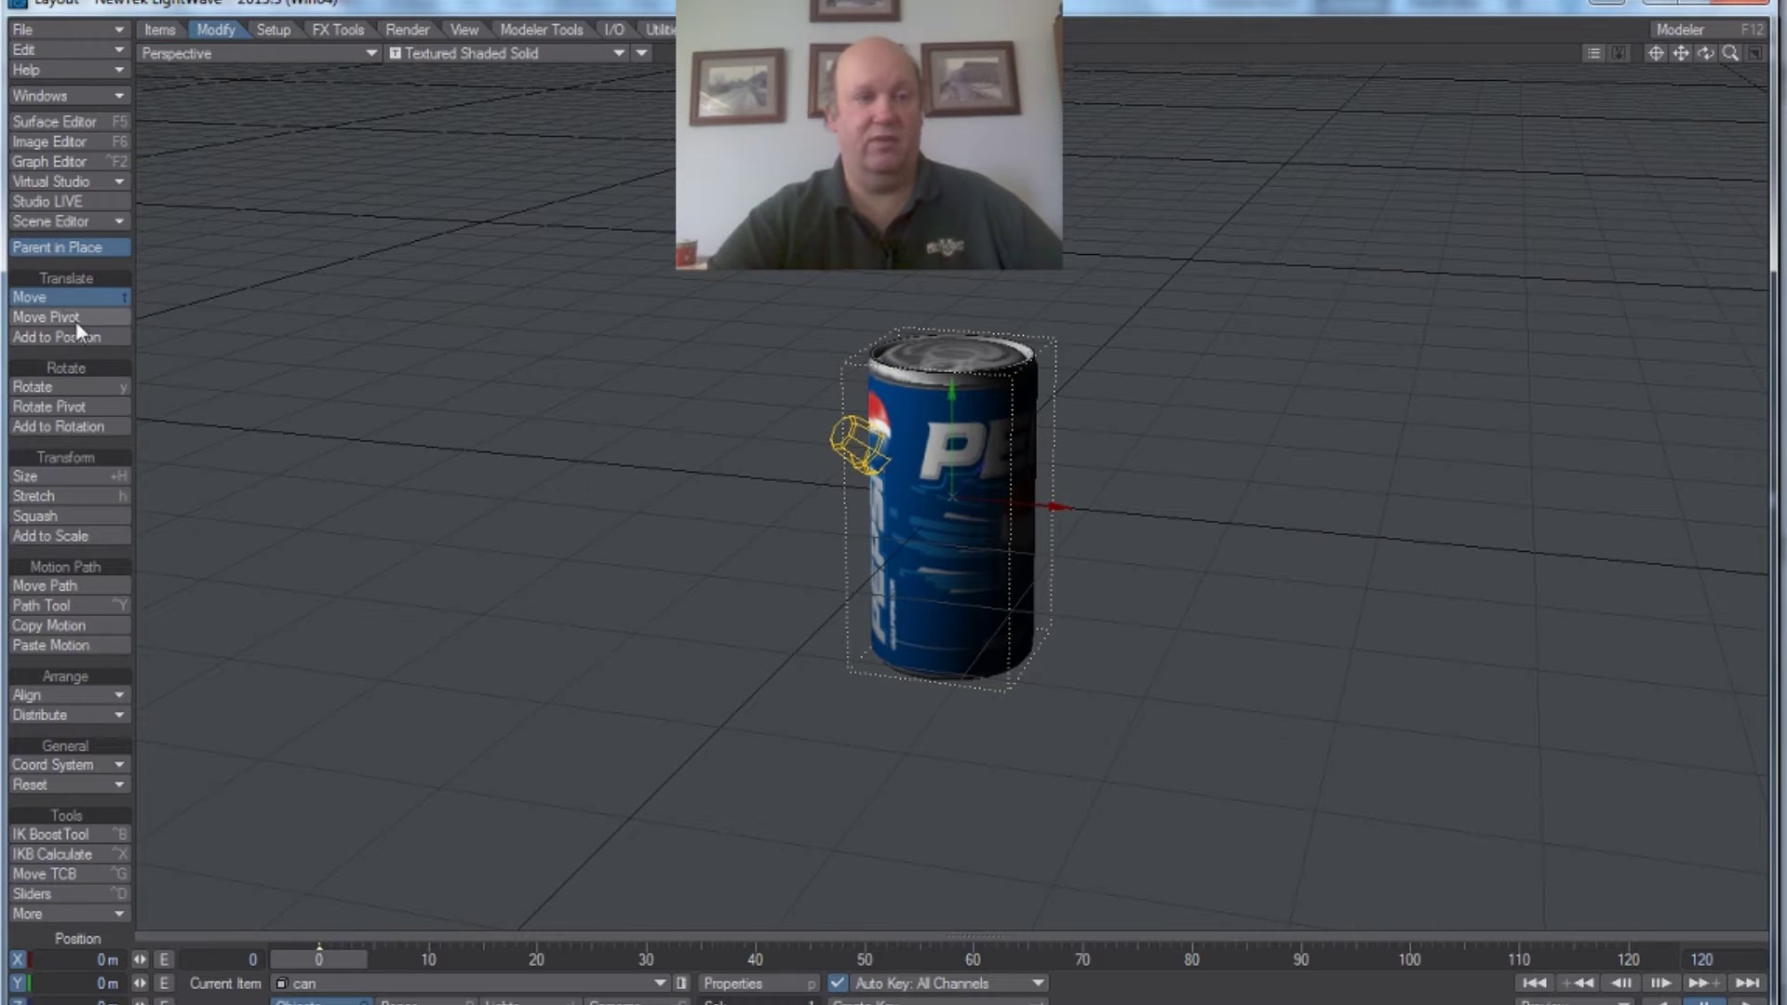
left_click(73, 388)
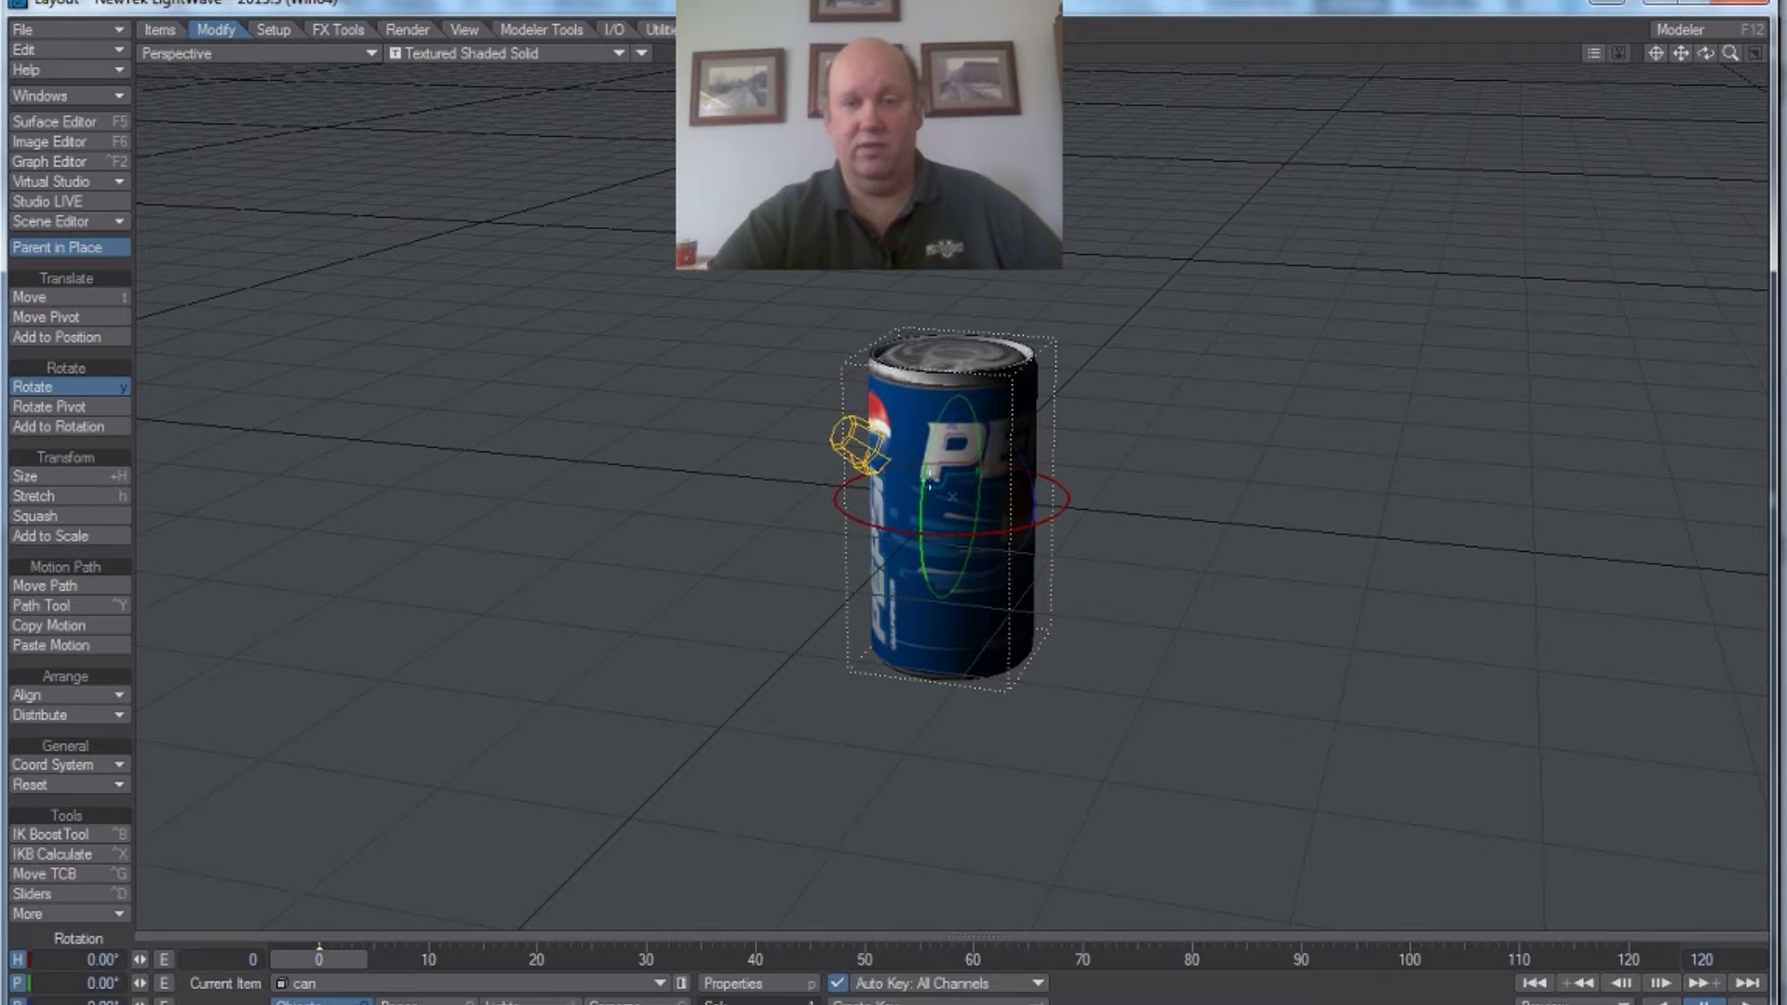
left_click_drag(924, 473, 1043, 539)
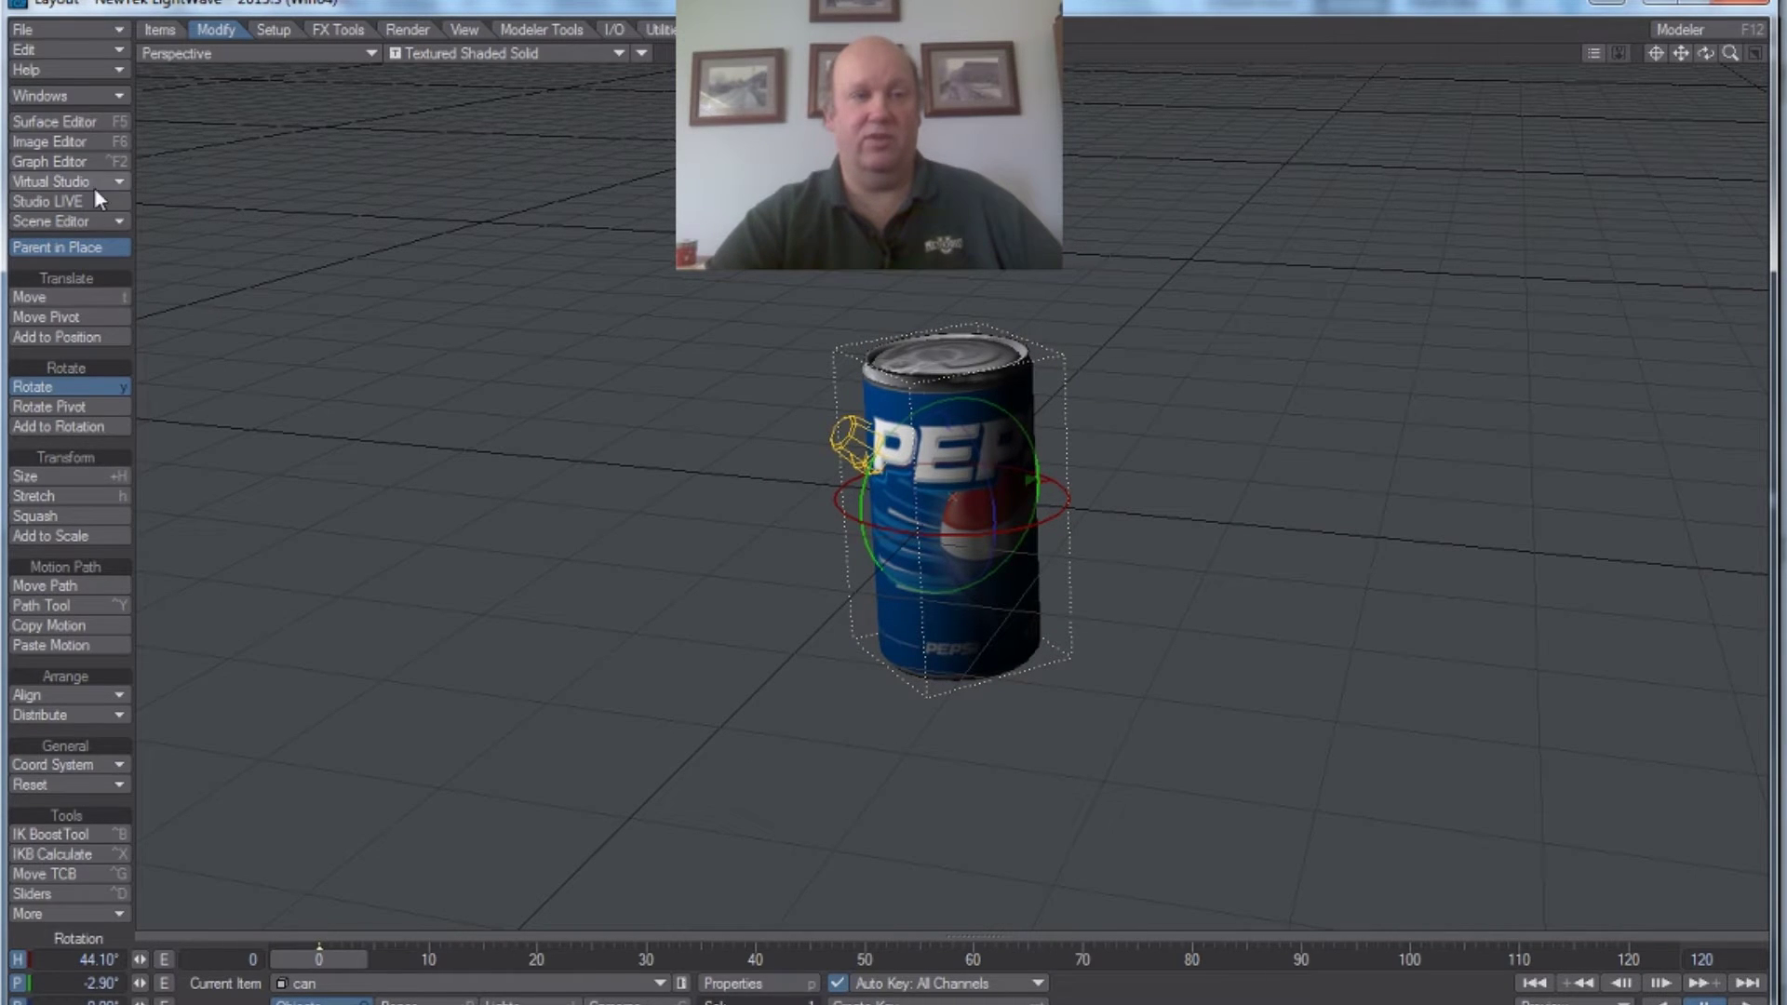
- Raise the Default surface's specularity to 100% and tilt the can to about 0.4° pitch
left_click(80, 118)
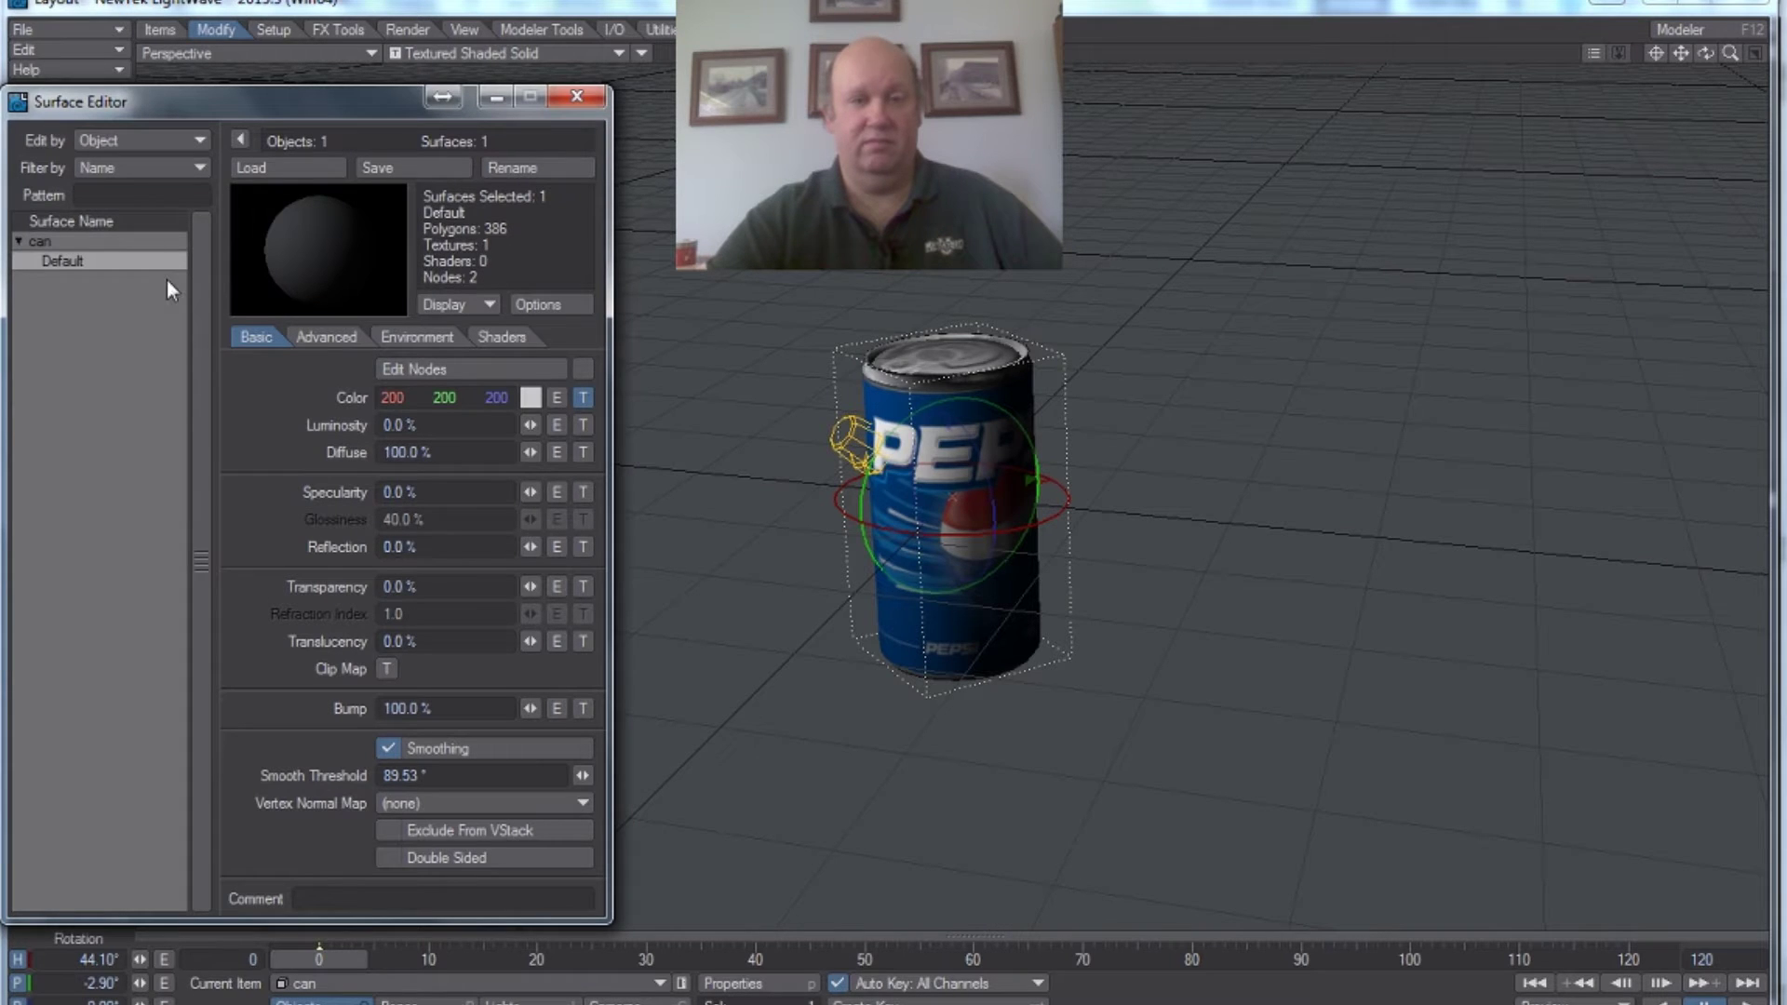
left_click_drag(529, 491, 514, 492)
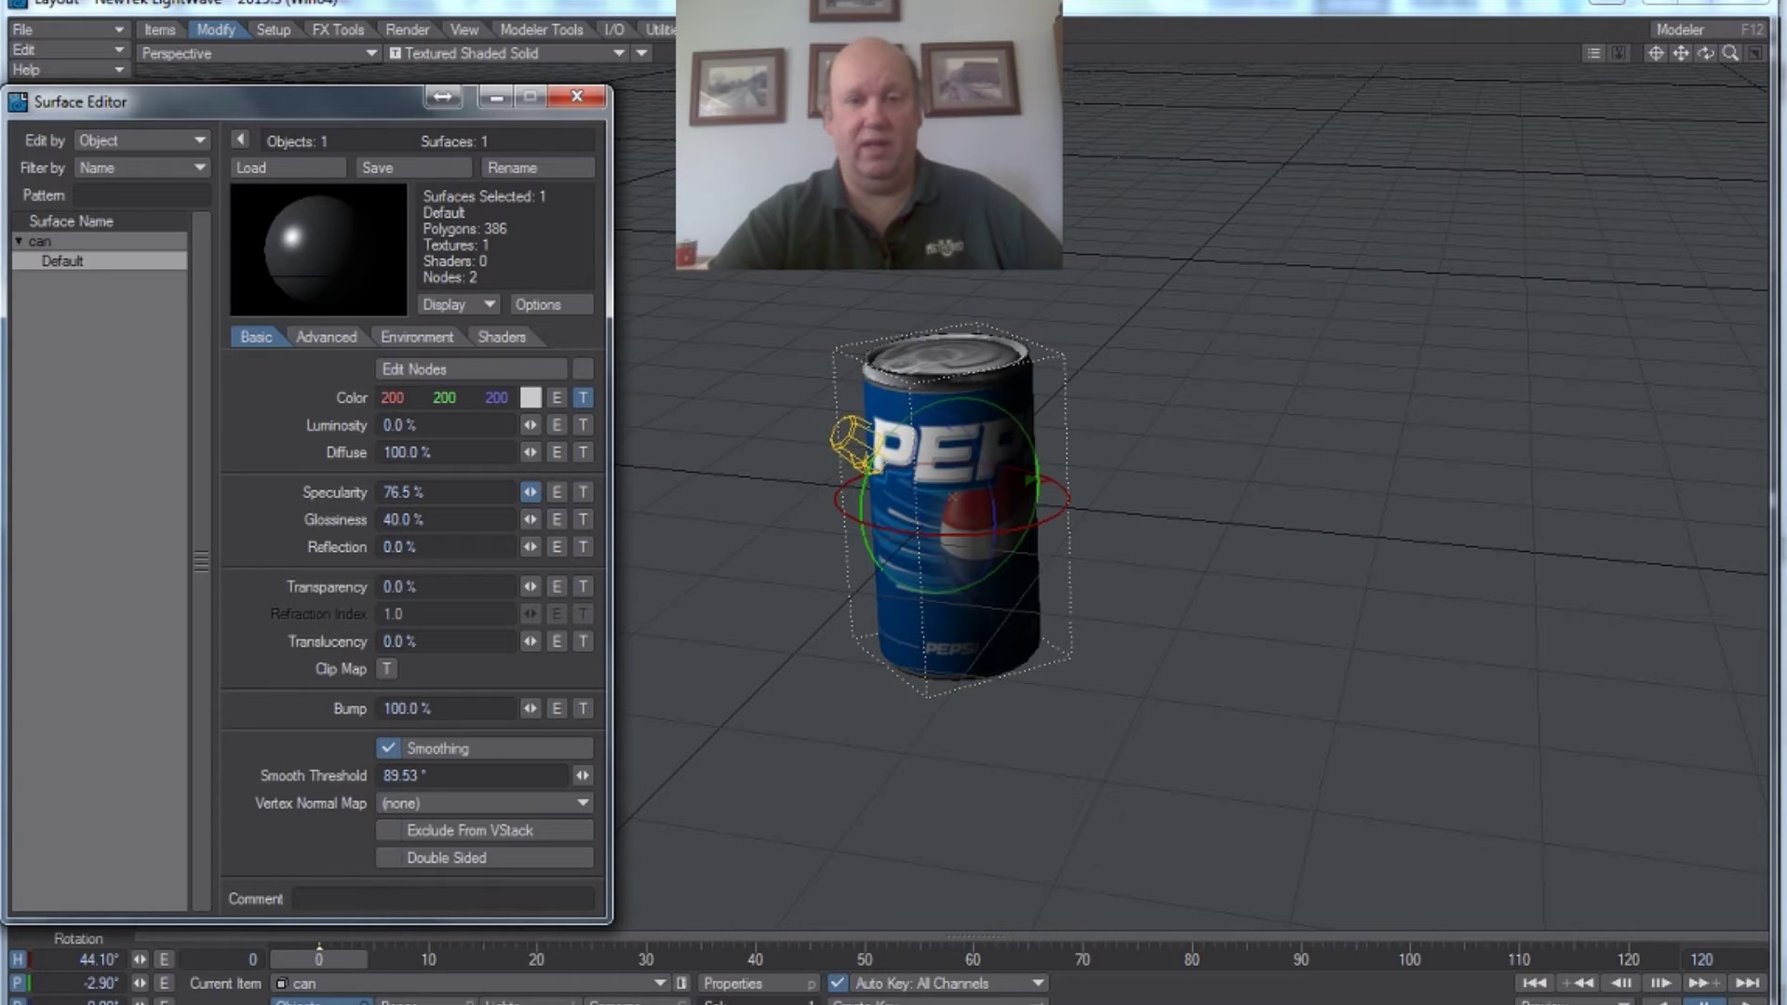
left_click_drag(529, 491, 536, 491)
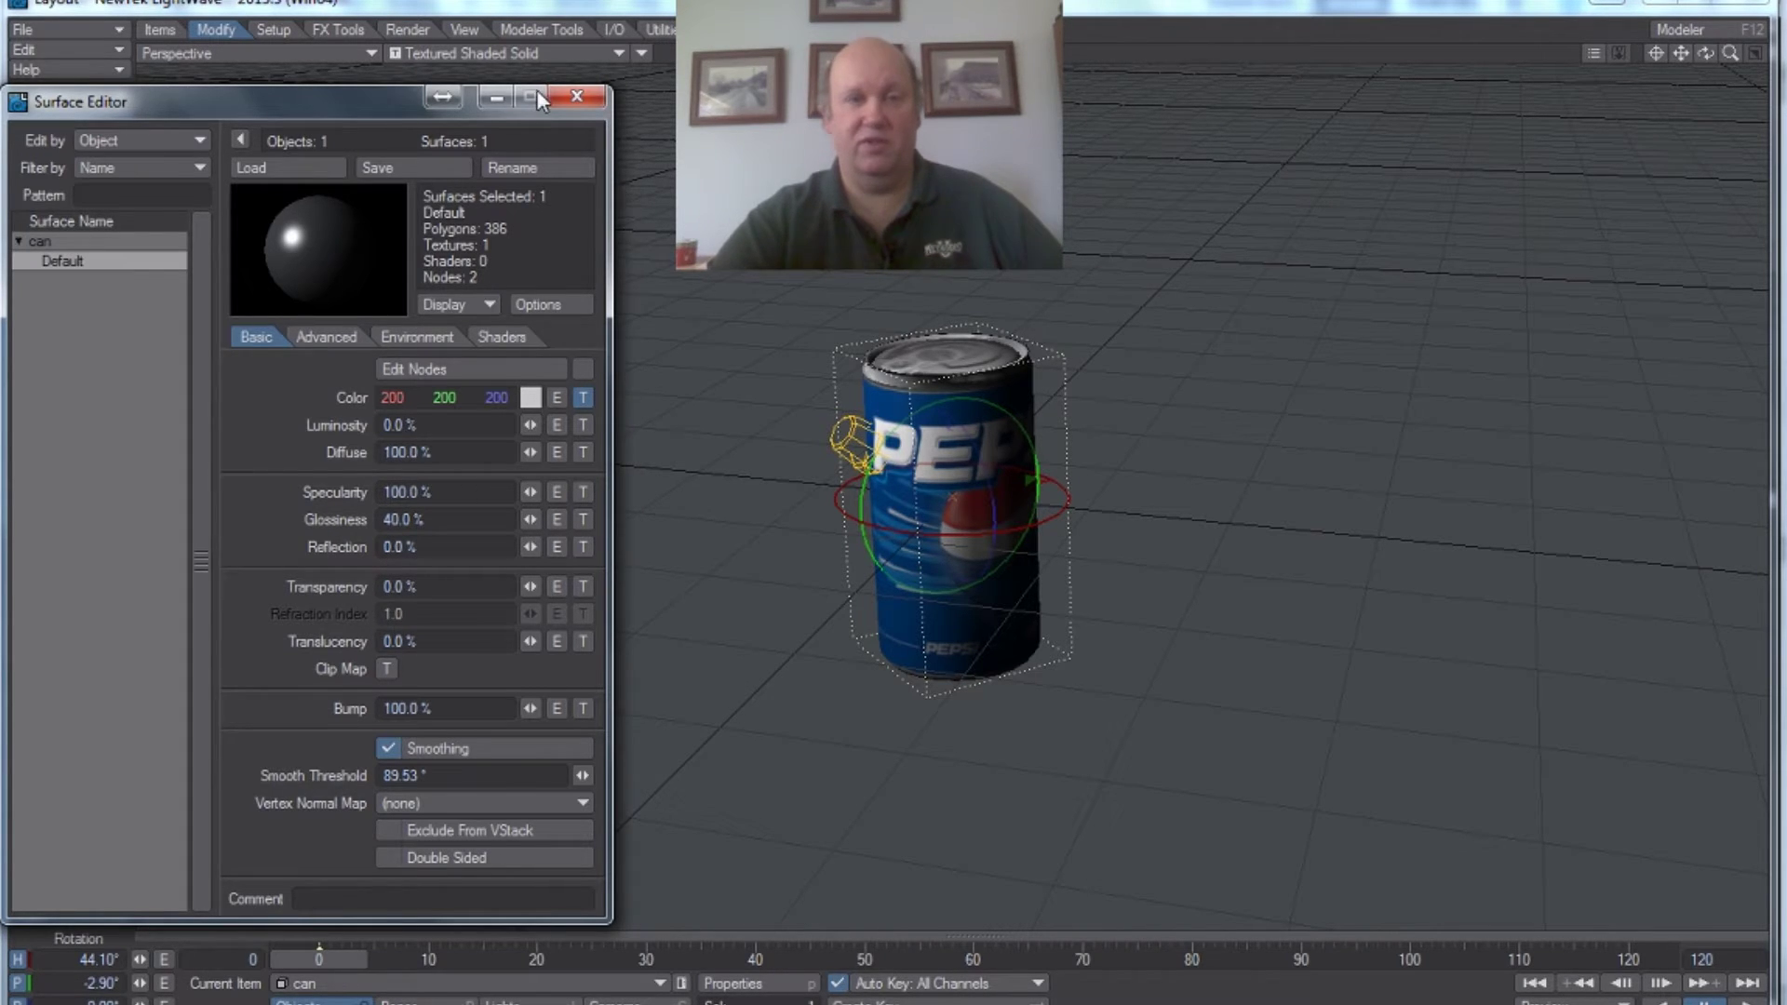
left_click(577, 96)
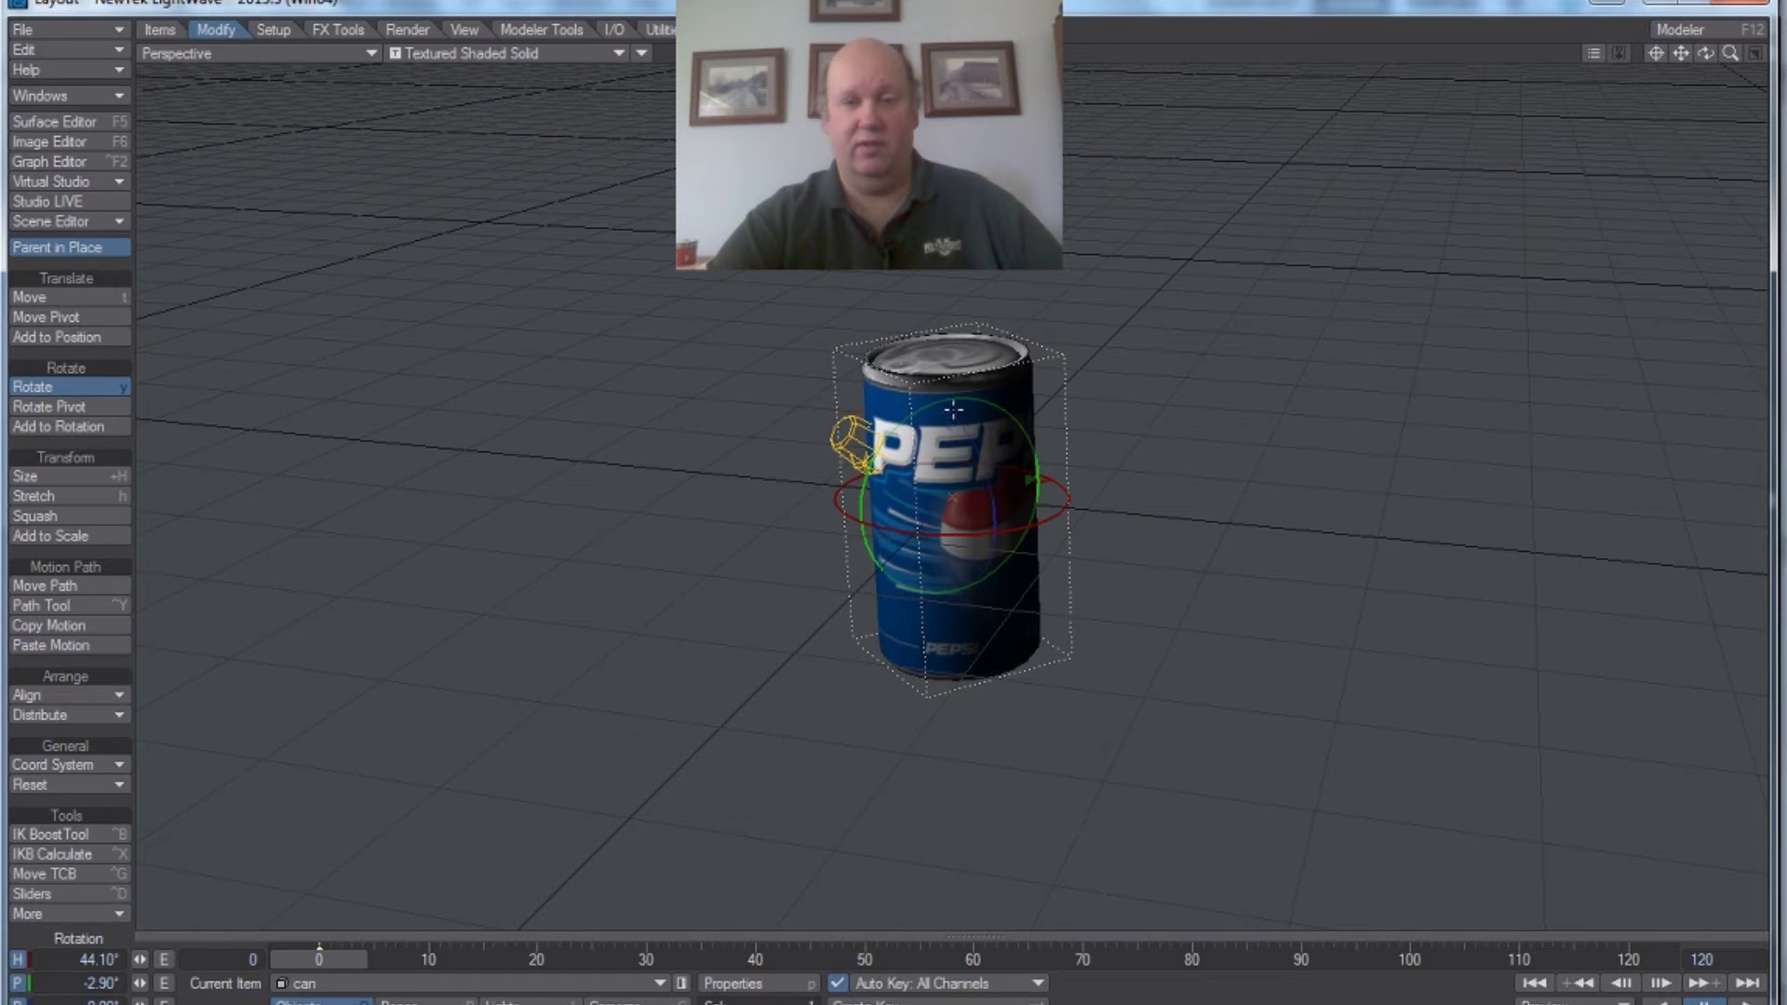
mouse_move(980, 428)
left_mouse_down()
mouse_move(979, 507)
mouse_move(980, 409)
mouse_move(980, 437)
left_mouse_up()
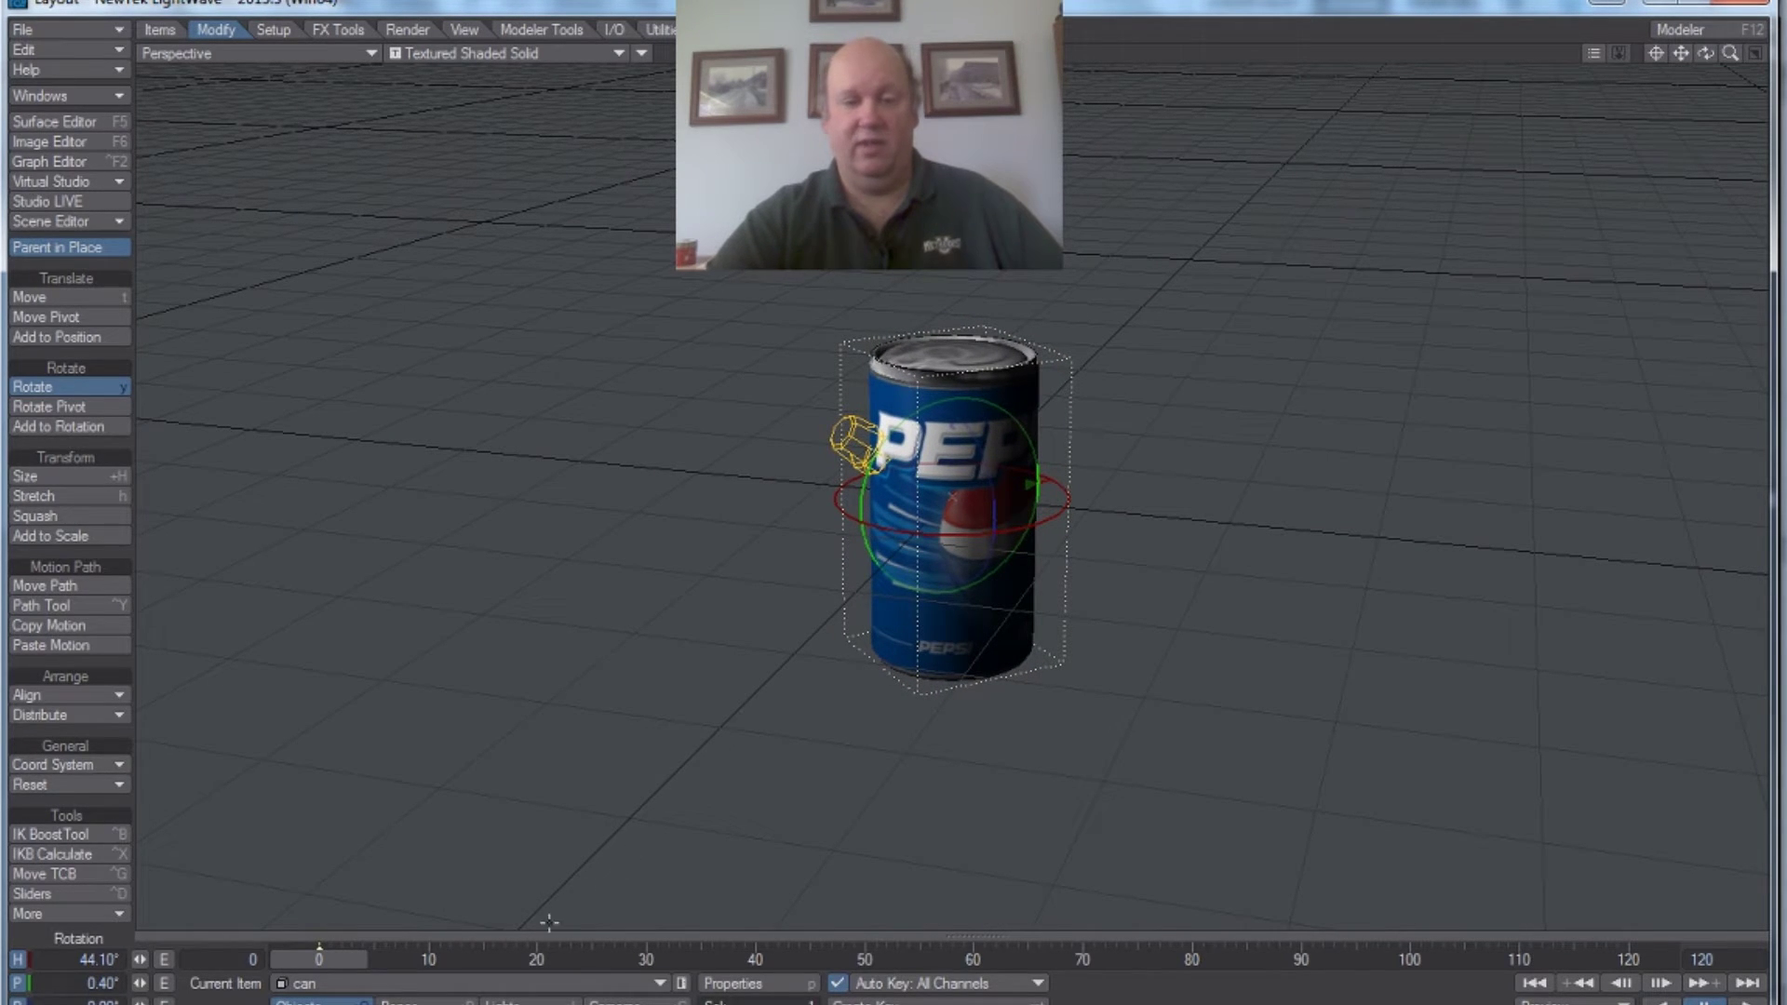
- Switch to Modeler, select all of the can's polygons, and paste a copy of them into layer 2
key("F12")
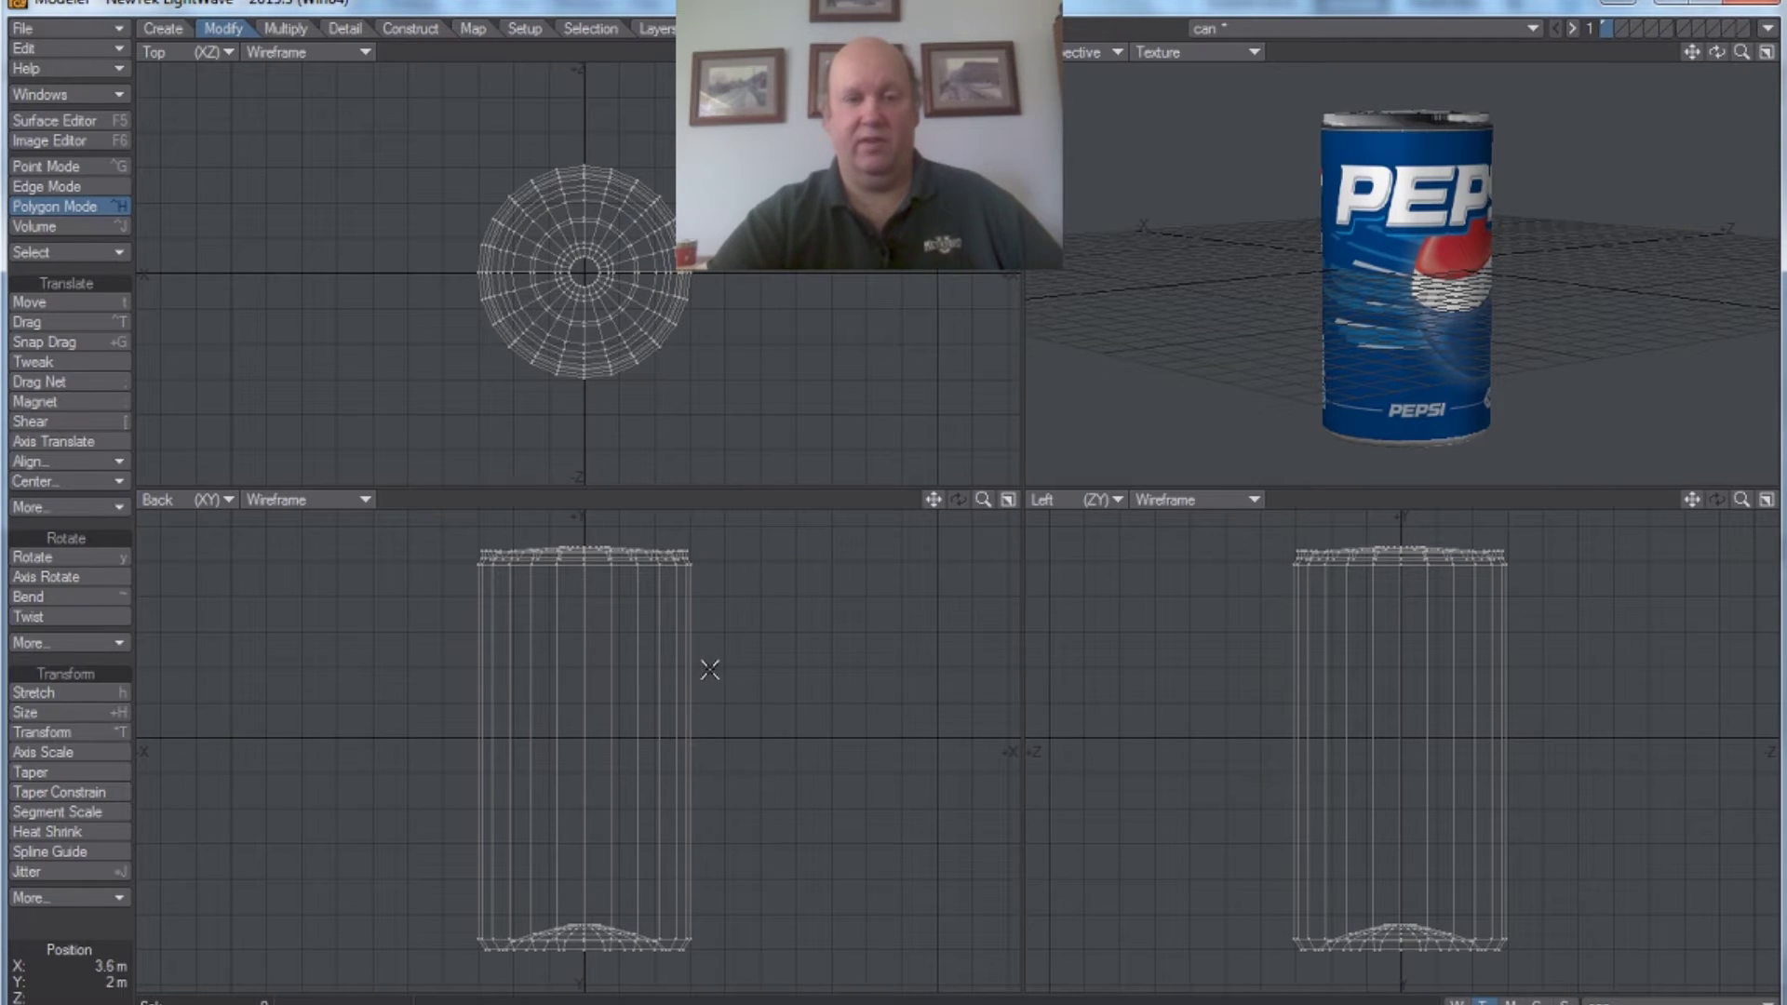
mouse_move(360, 568)
left_mouse_down()
mouse_move(562, 512)
mouse_move(810, 610)
mouse_move(804, 964)
left_mouse_up()
mouse_move(596, 998)
left_mouse_down()
mouse_move(433, 951)
mouse_move(347, 812)
mouse_move(337, 611)
left_mouse_up()
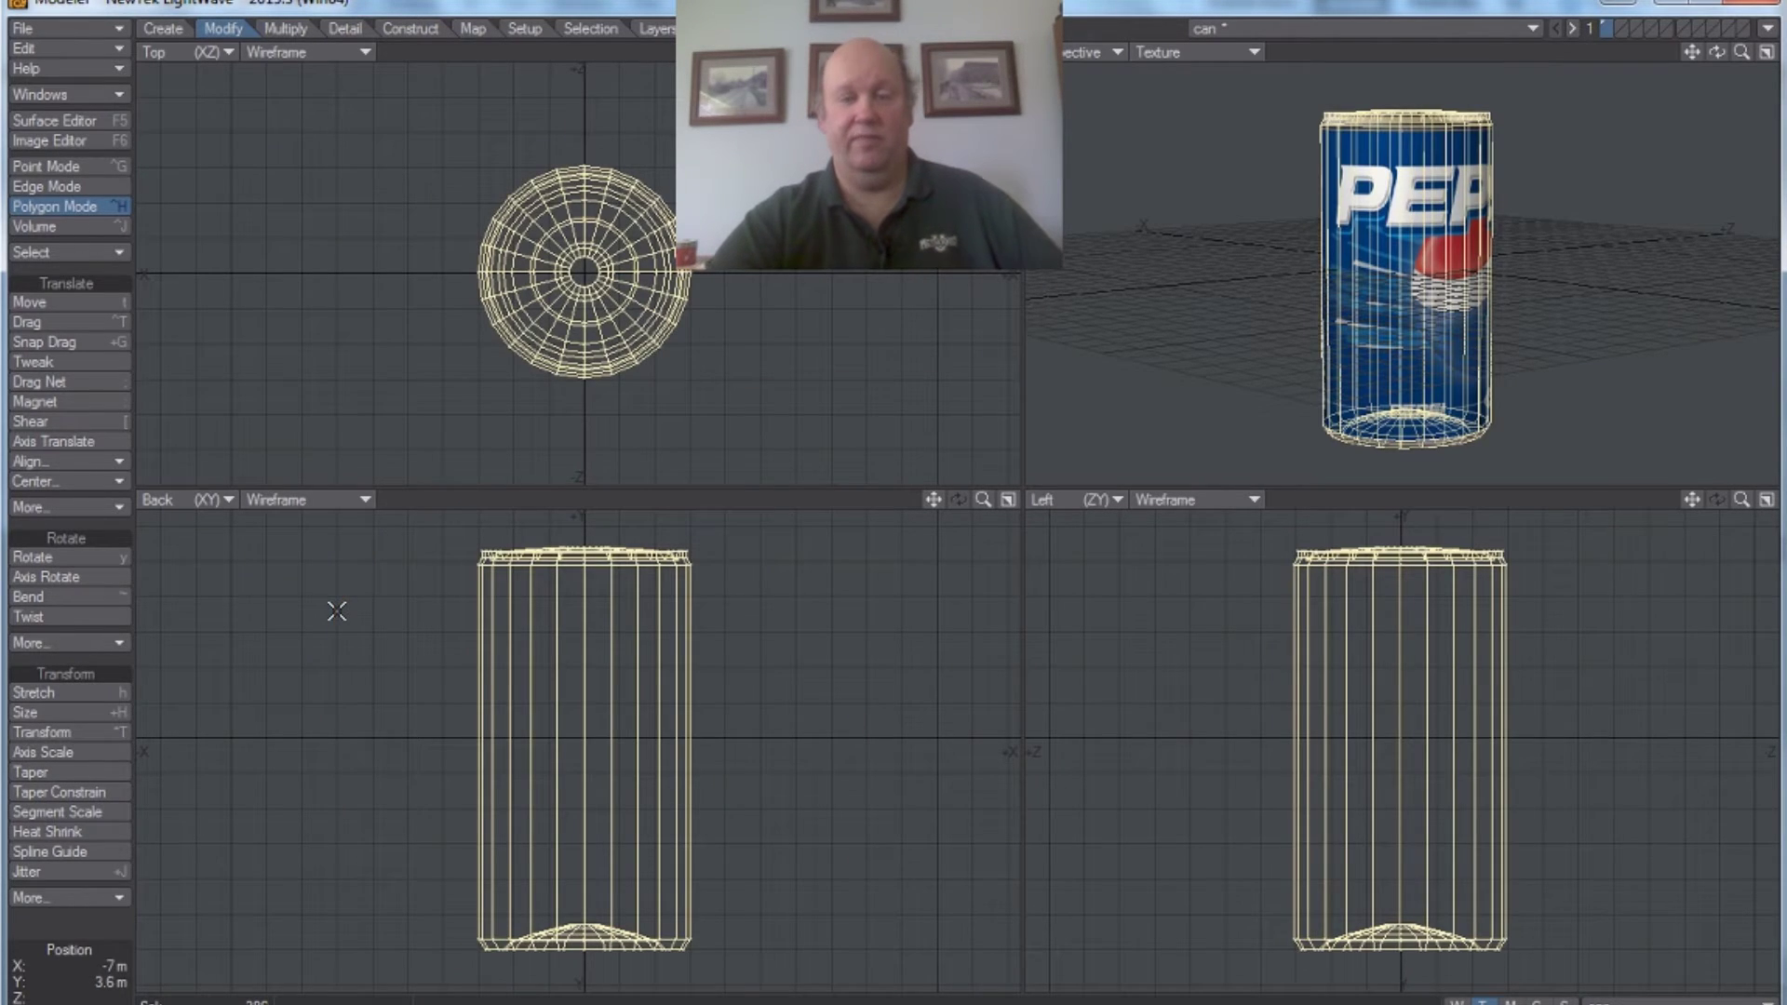
left_click(97, 52)
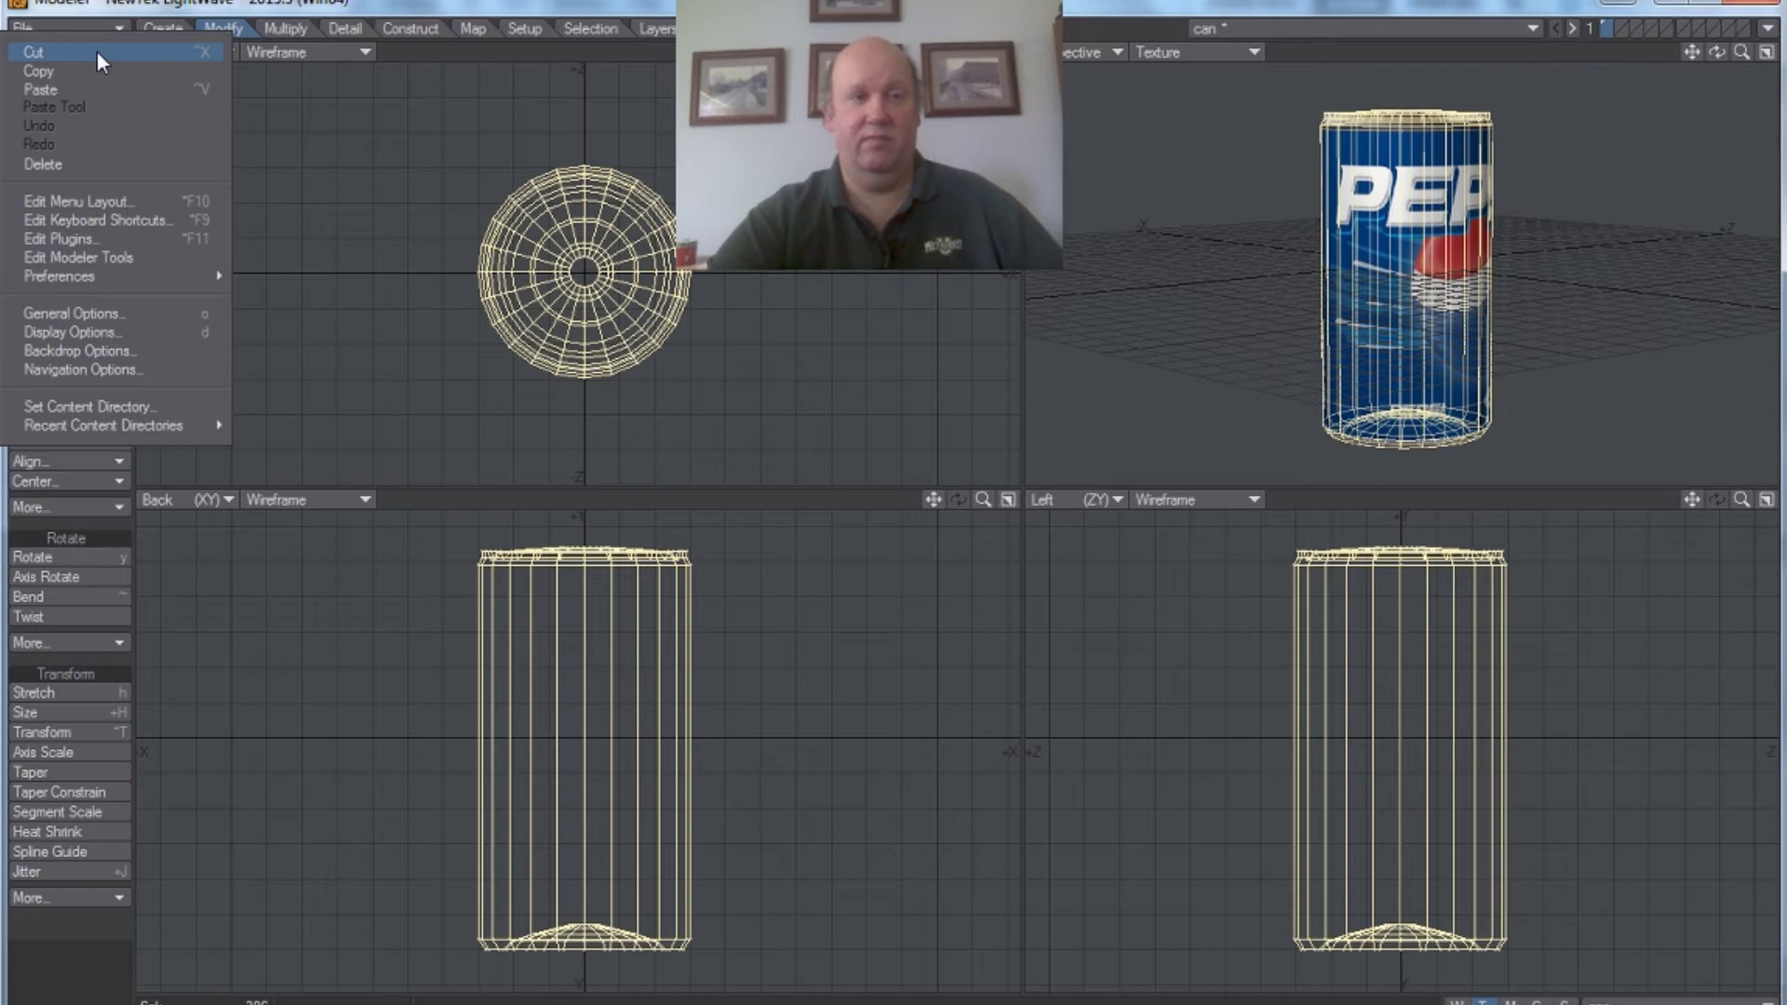
left_click(99, 67)
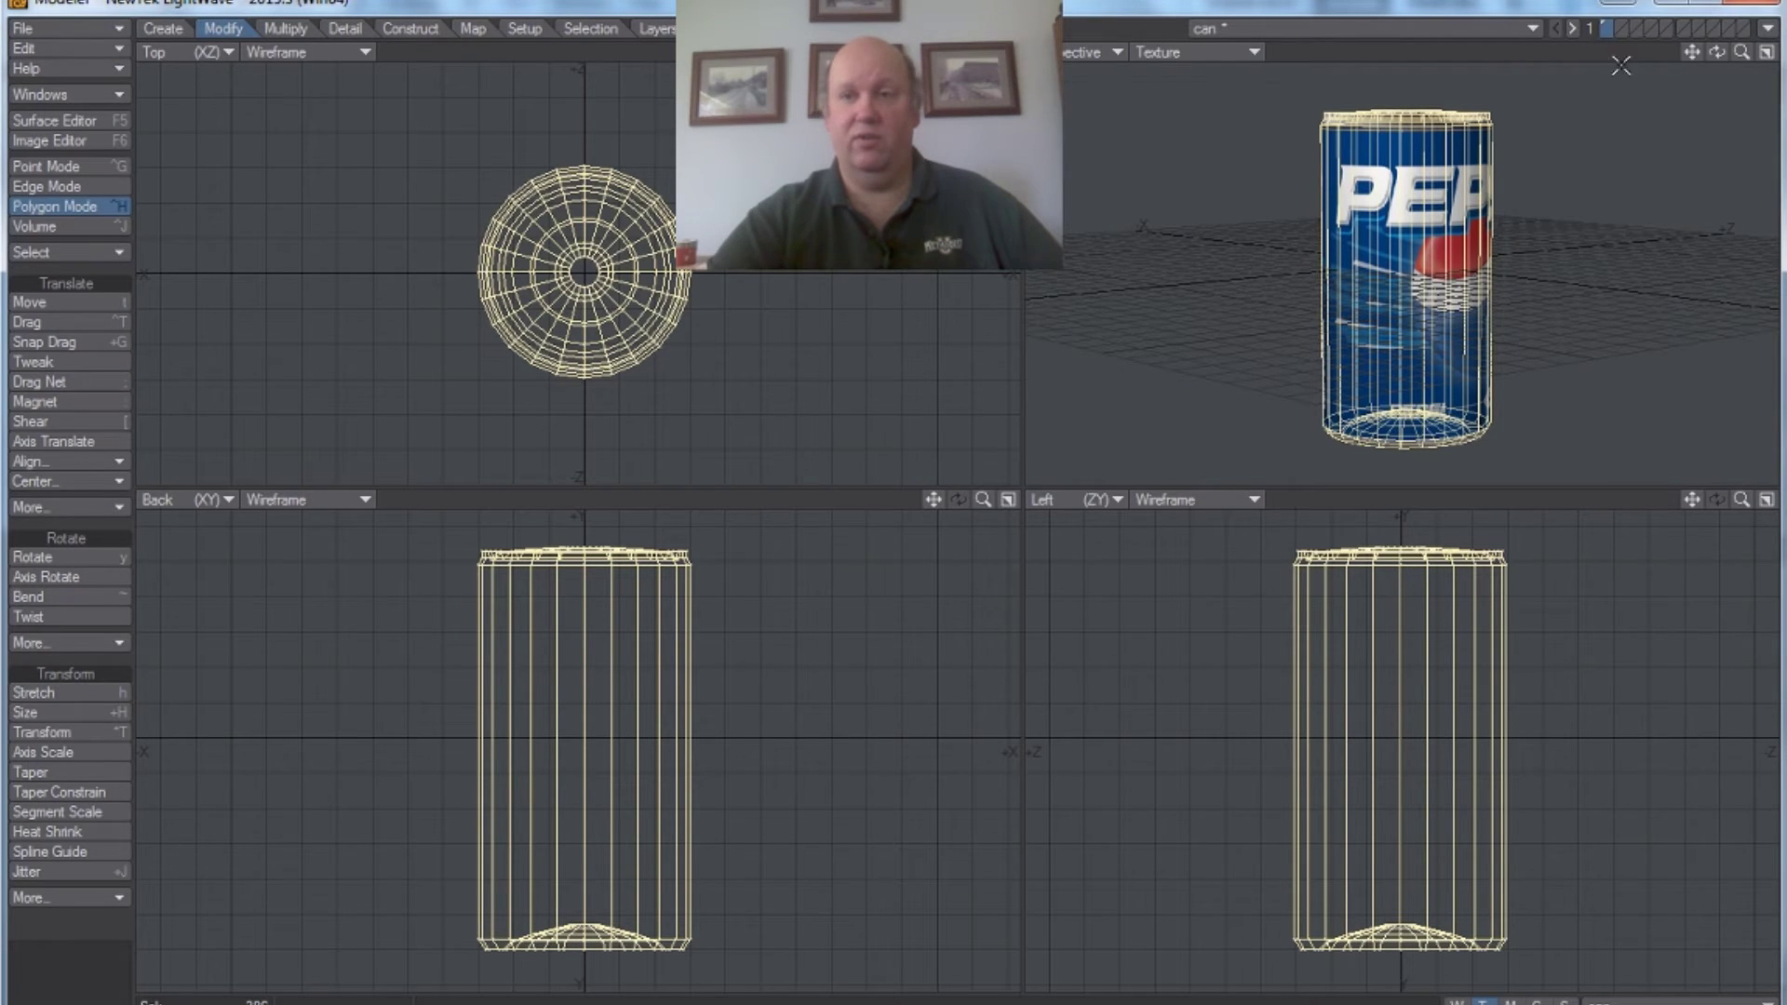
left_click(1621, 28)
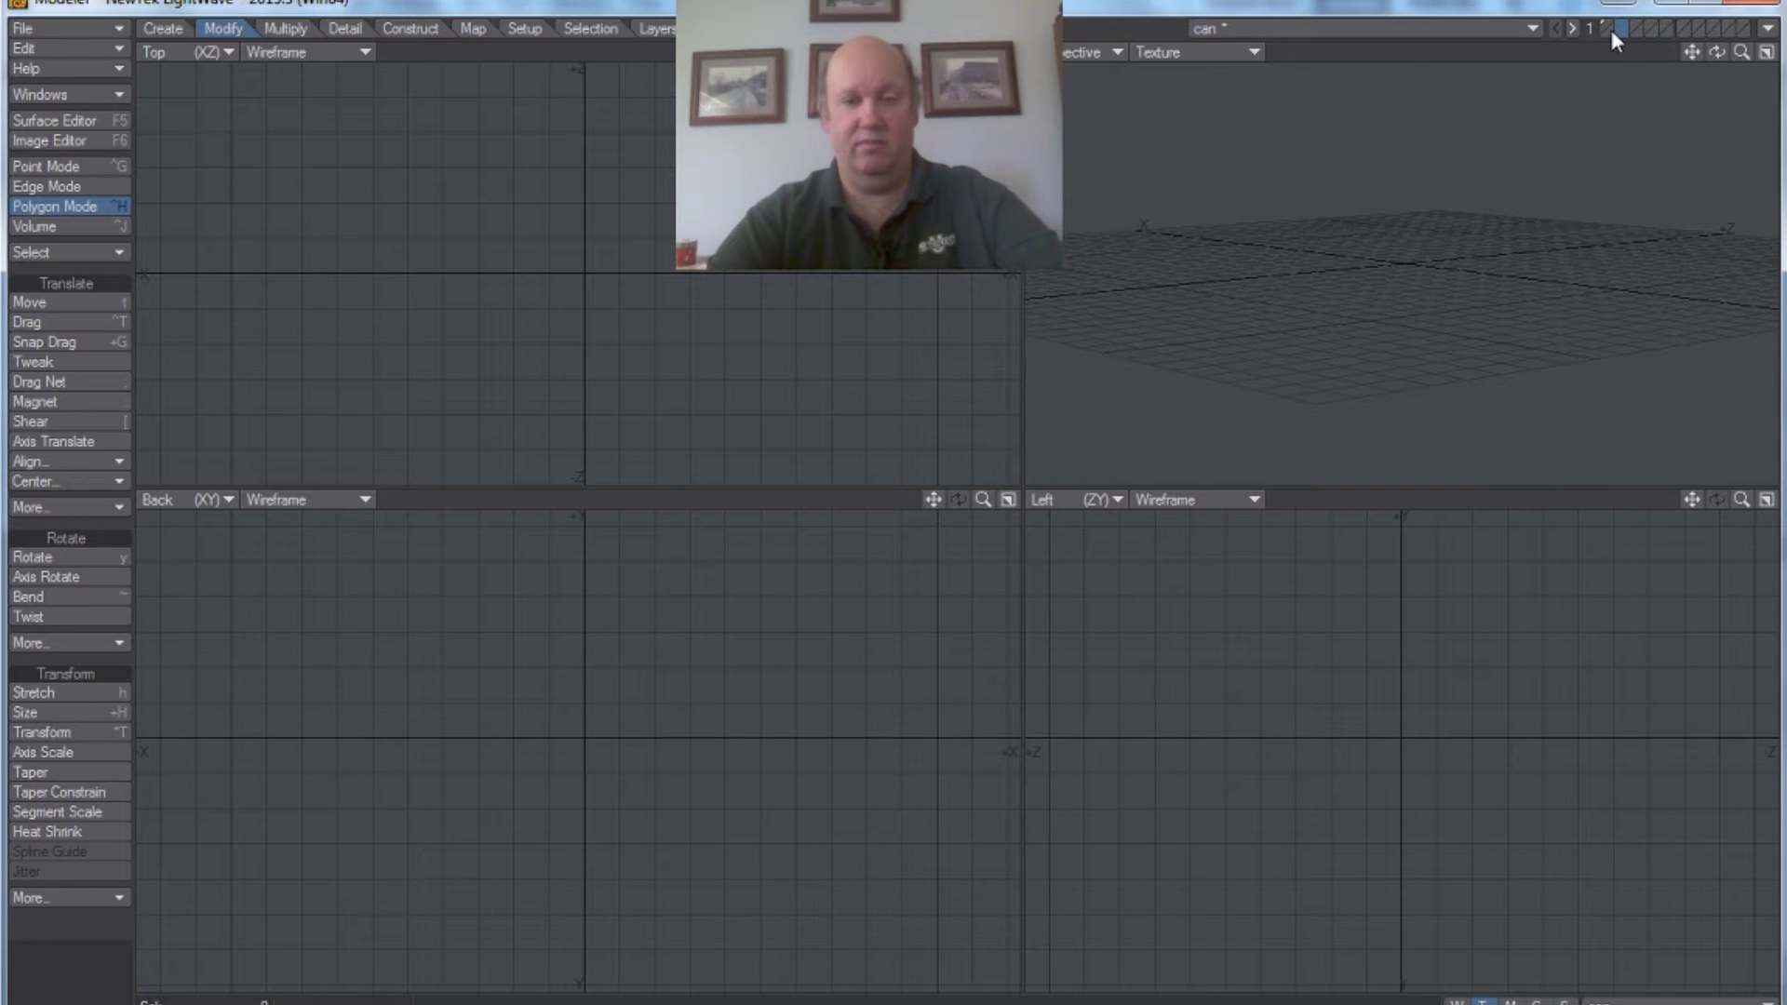
key("ctrl+v")
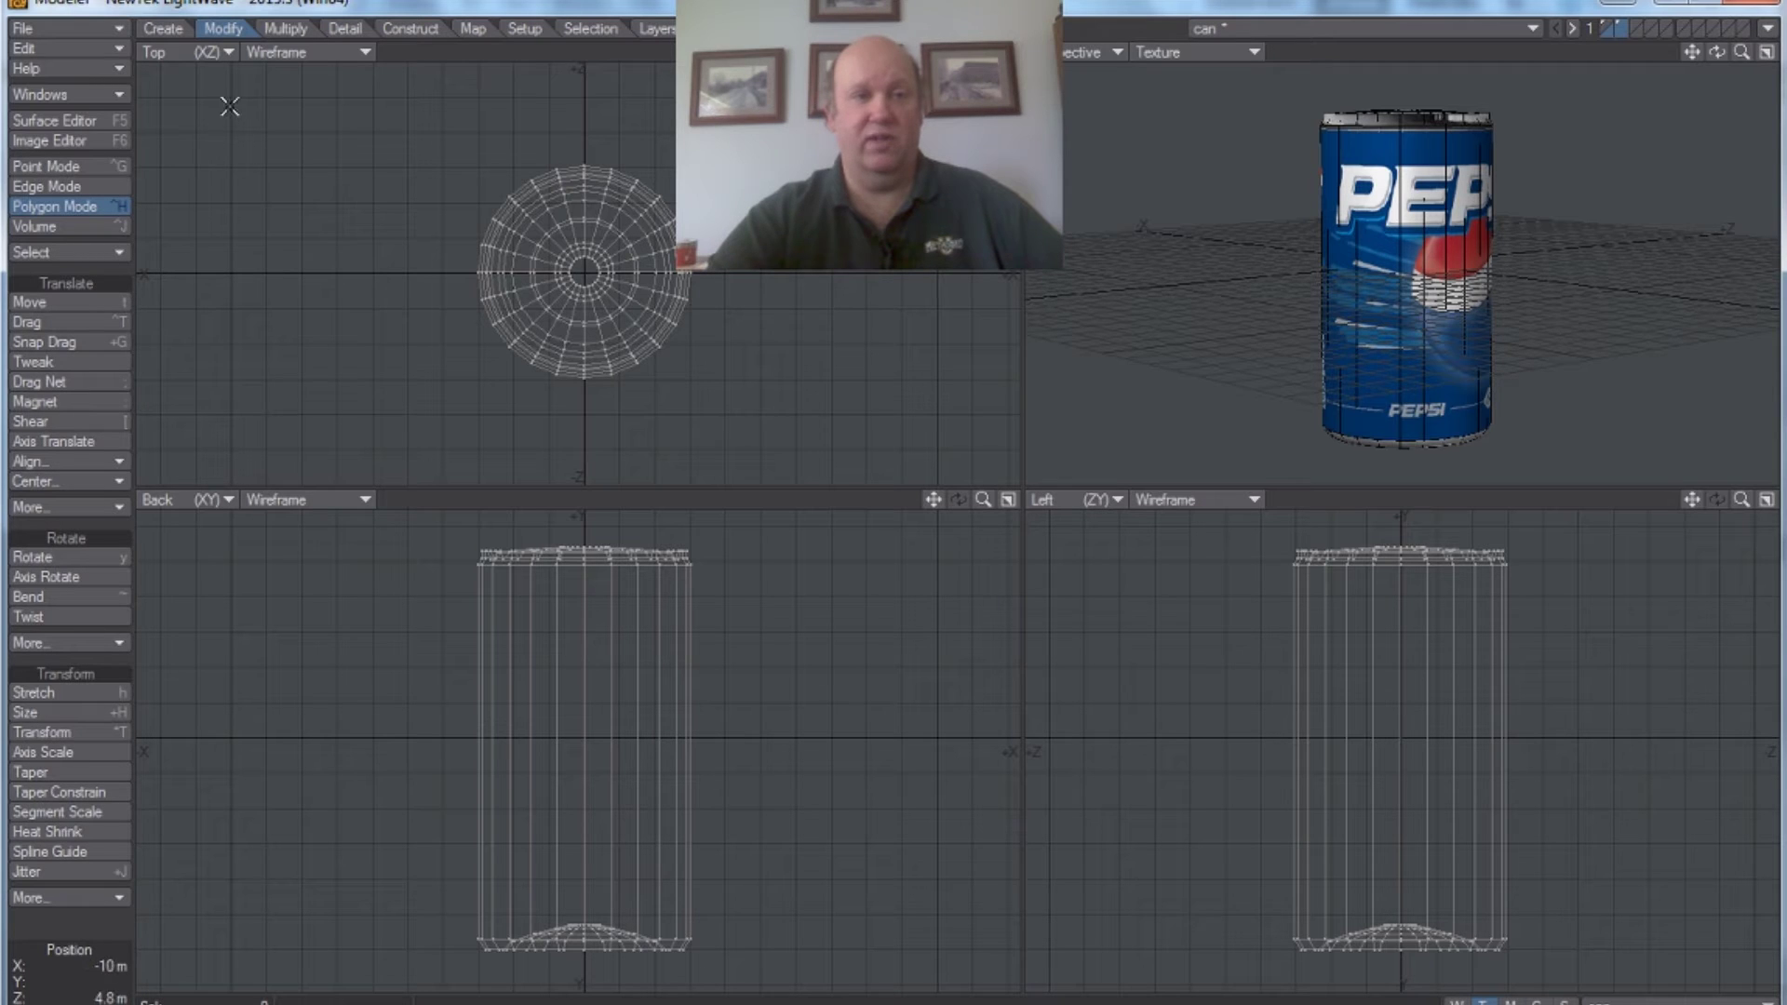
- Scale the can copy in layer 2 down slightly so it fits just inside the original can
left_click(67, 709)
left_click_drag(838, 186, 815, 187)
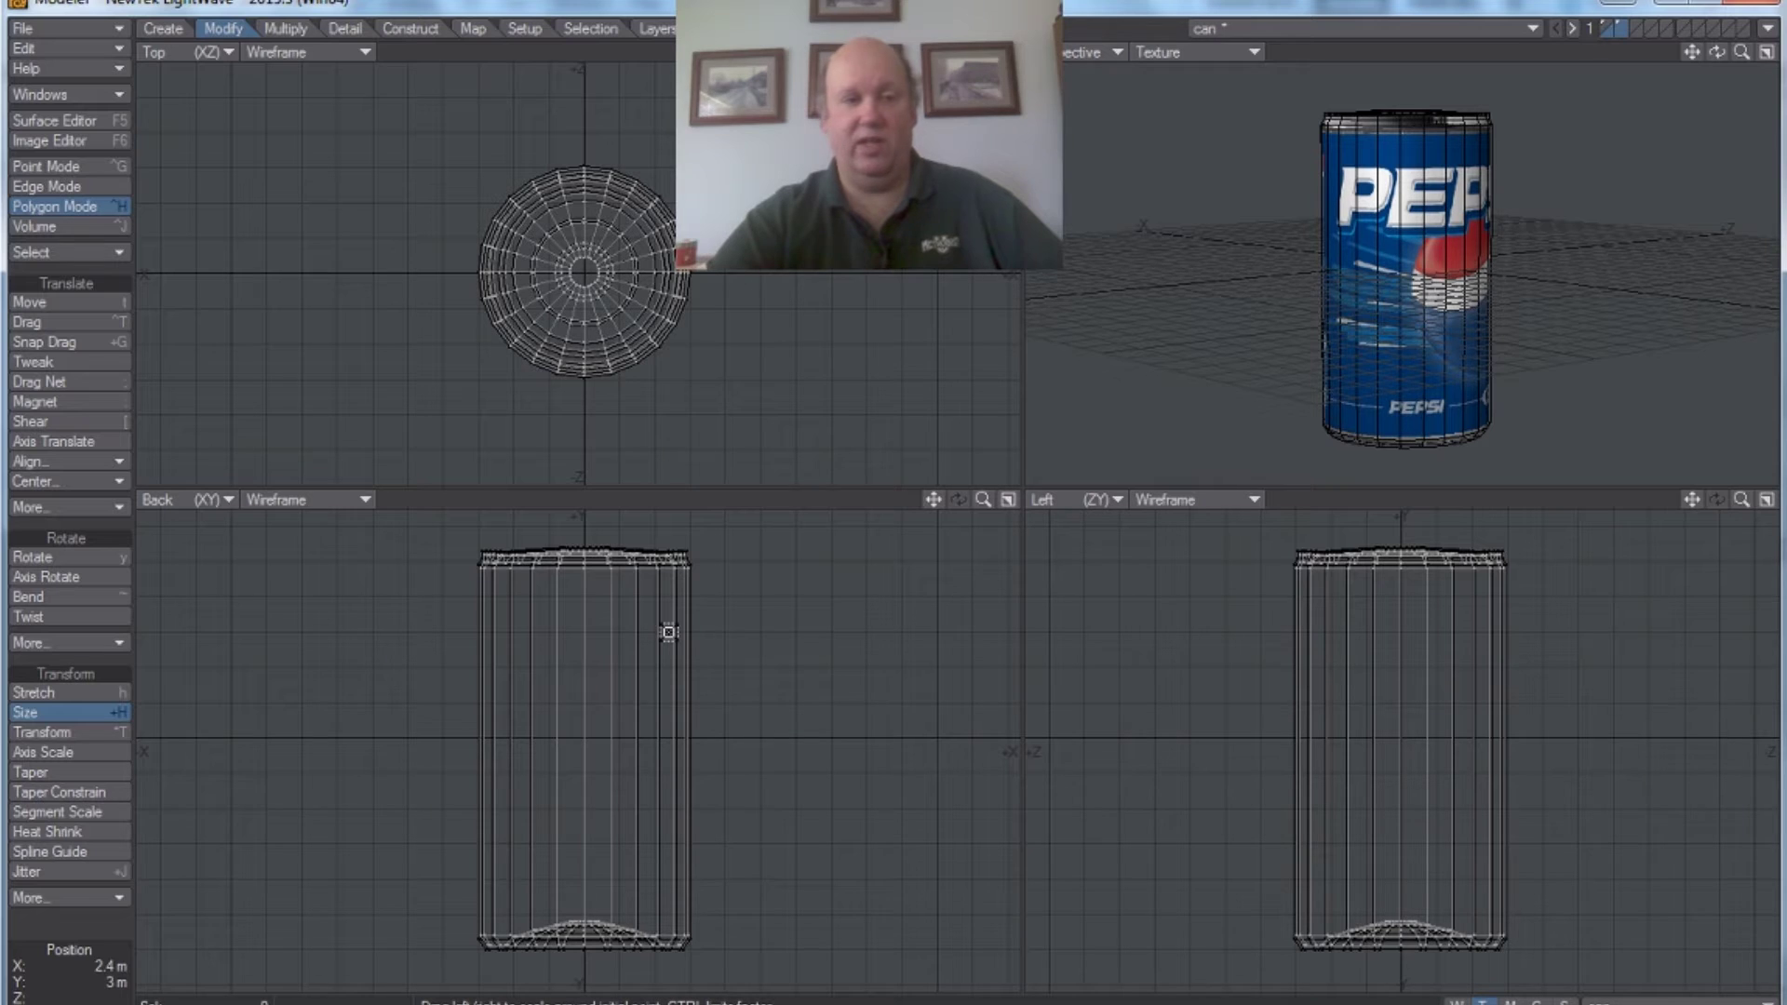
left_click(88, 709)
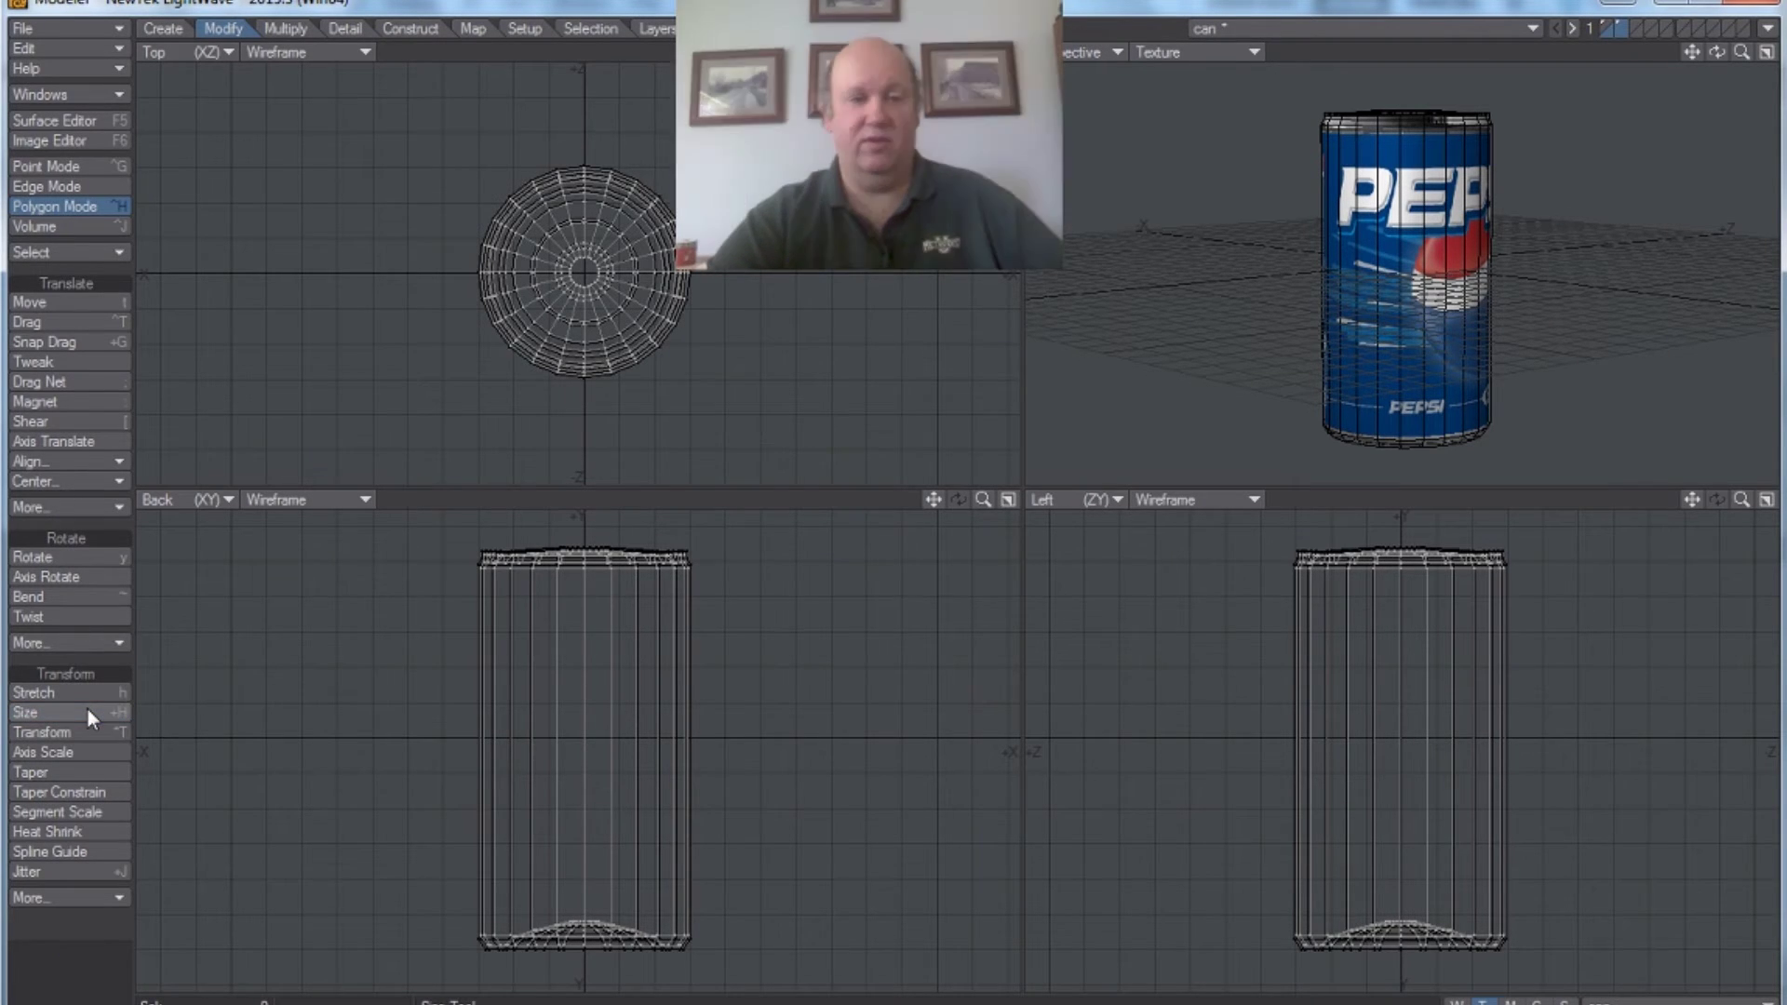
- Hollow out the can with a Boolean Subtract, using layer 1 as foreground and the smaller copy in layer 2 as background
left_click(1604, 25)
left_click(1621, 29)
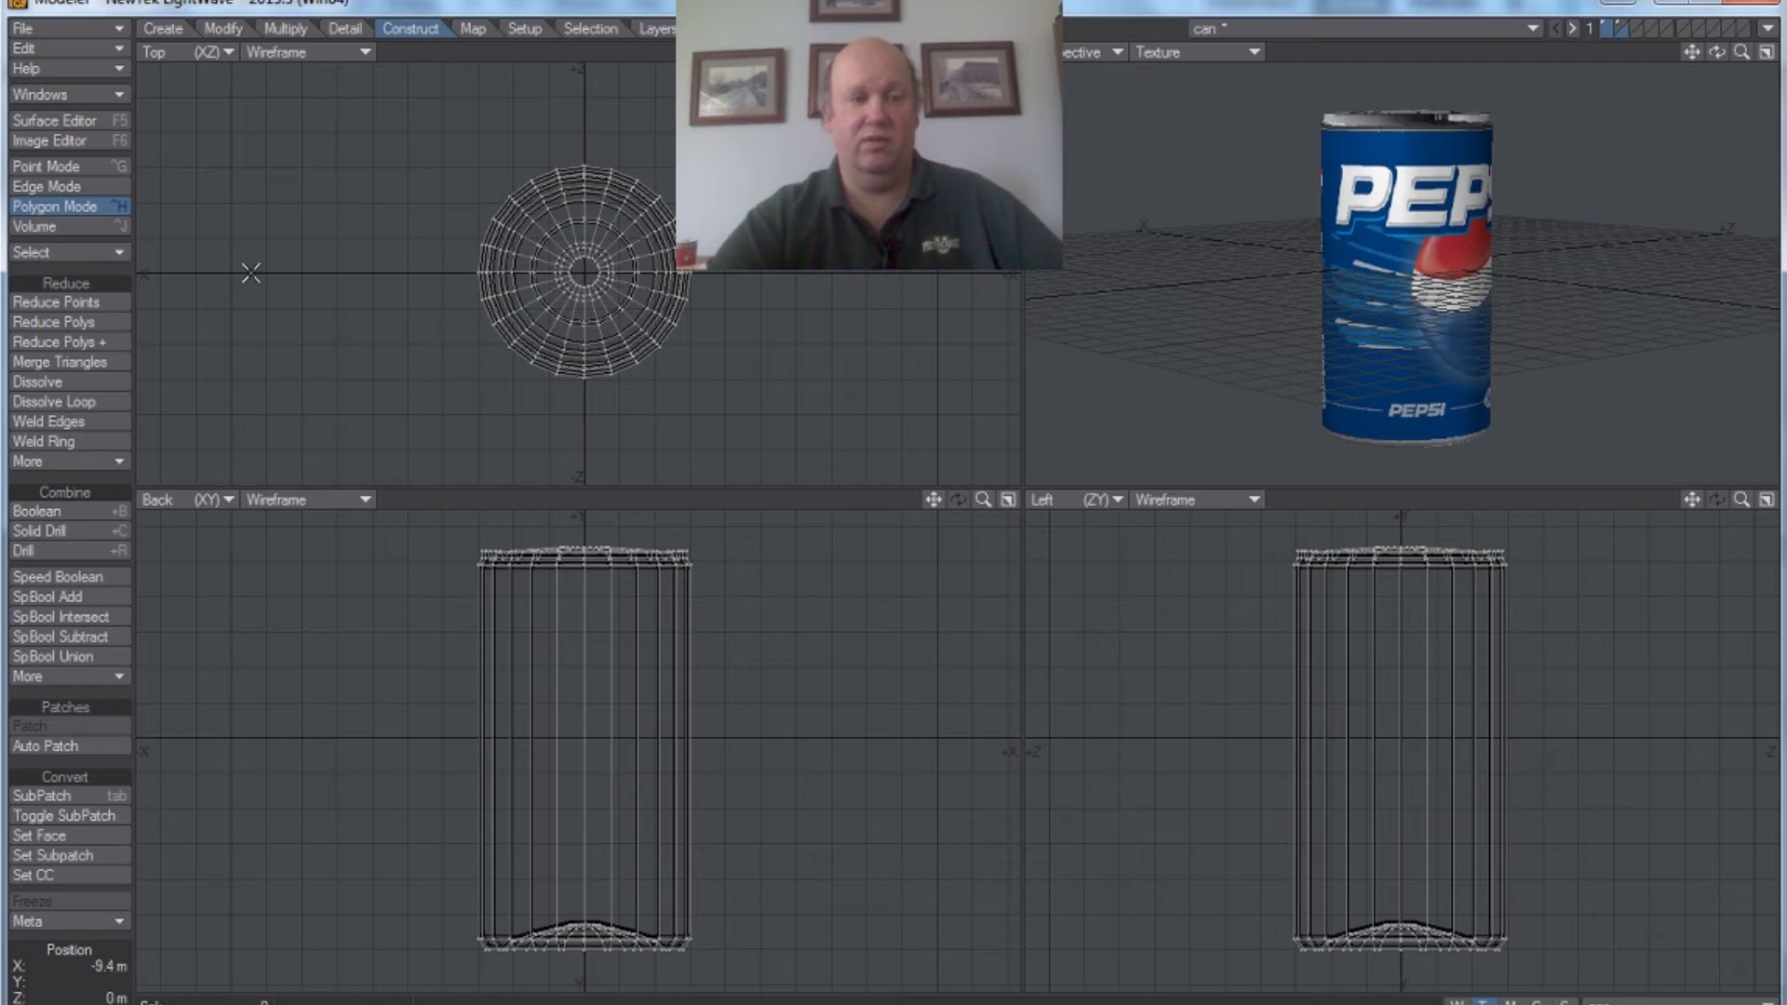
left_click(60, 511)
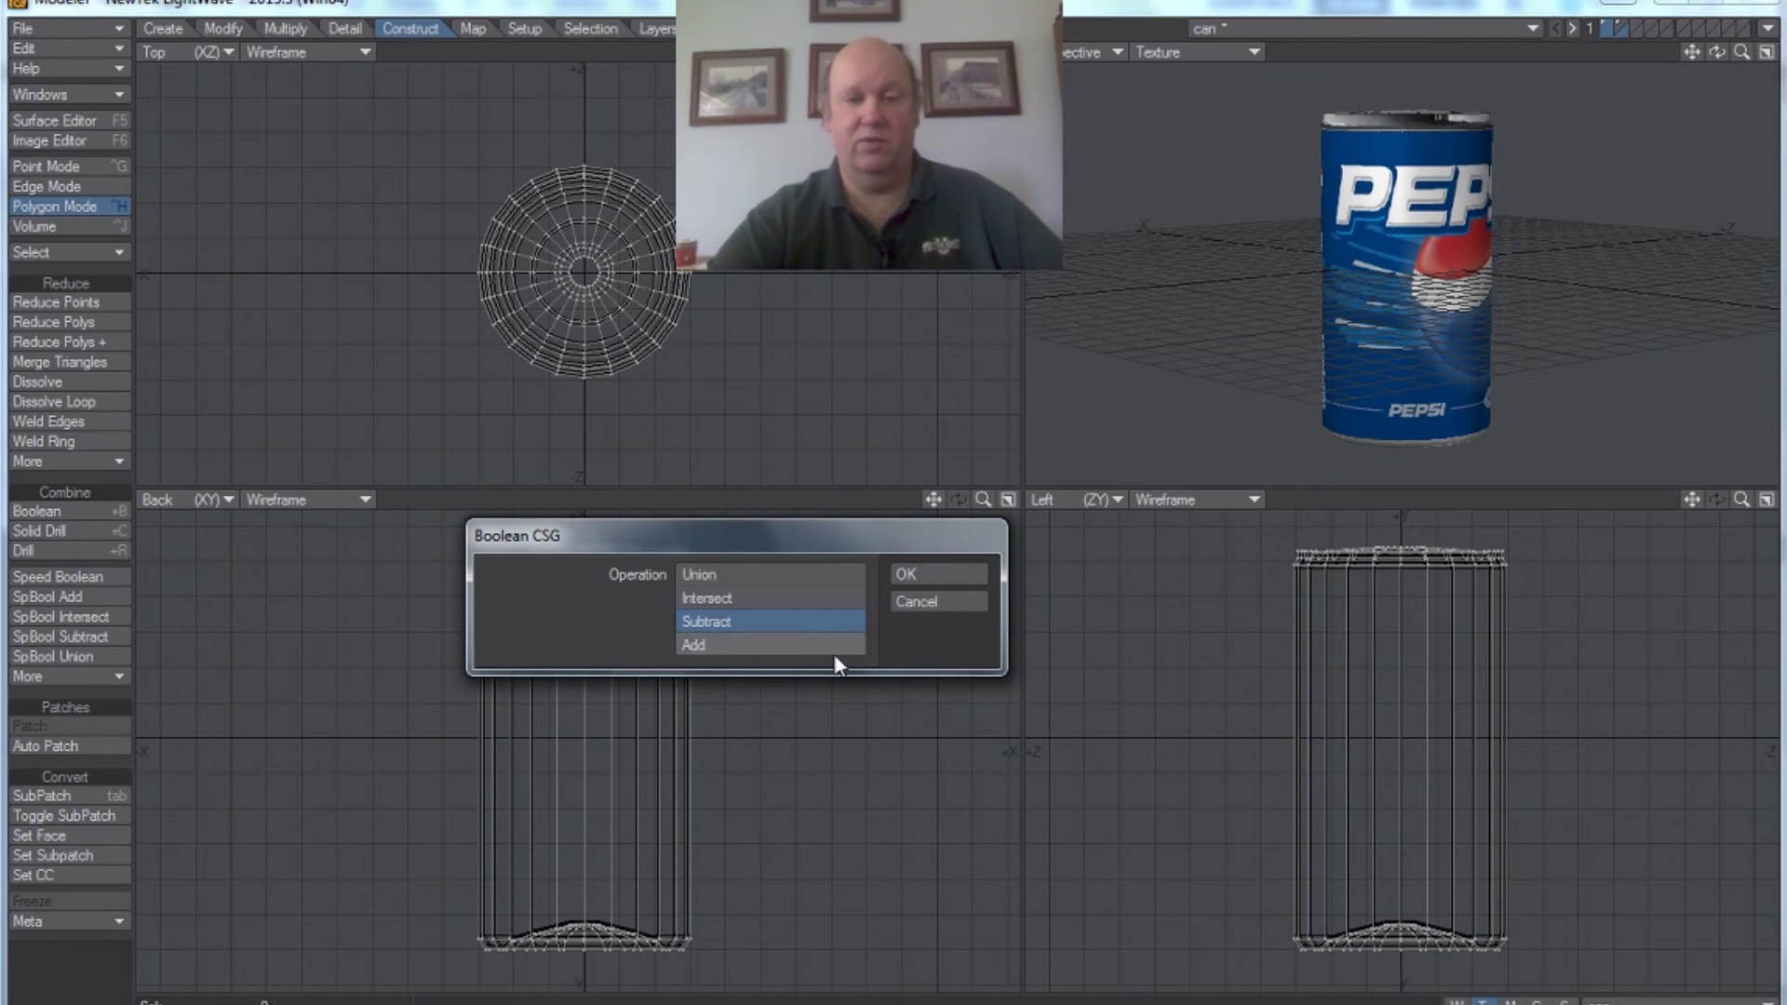
left_click(929, 567)
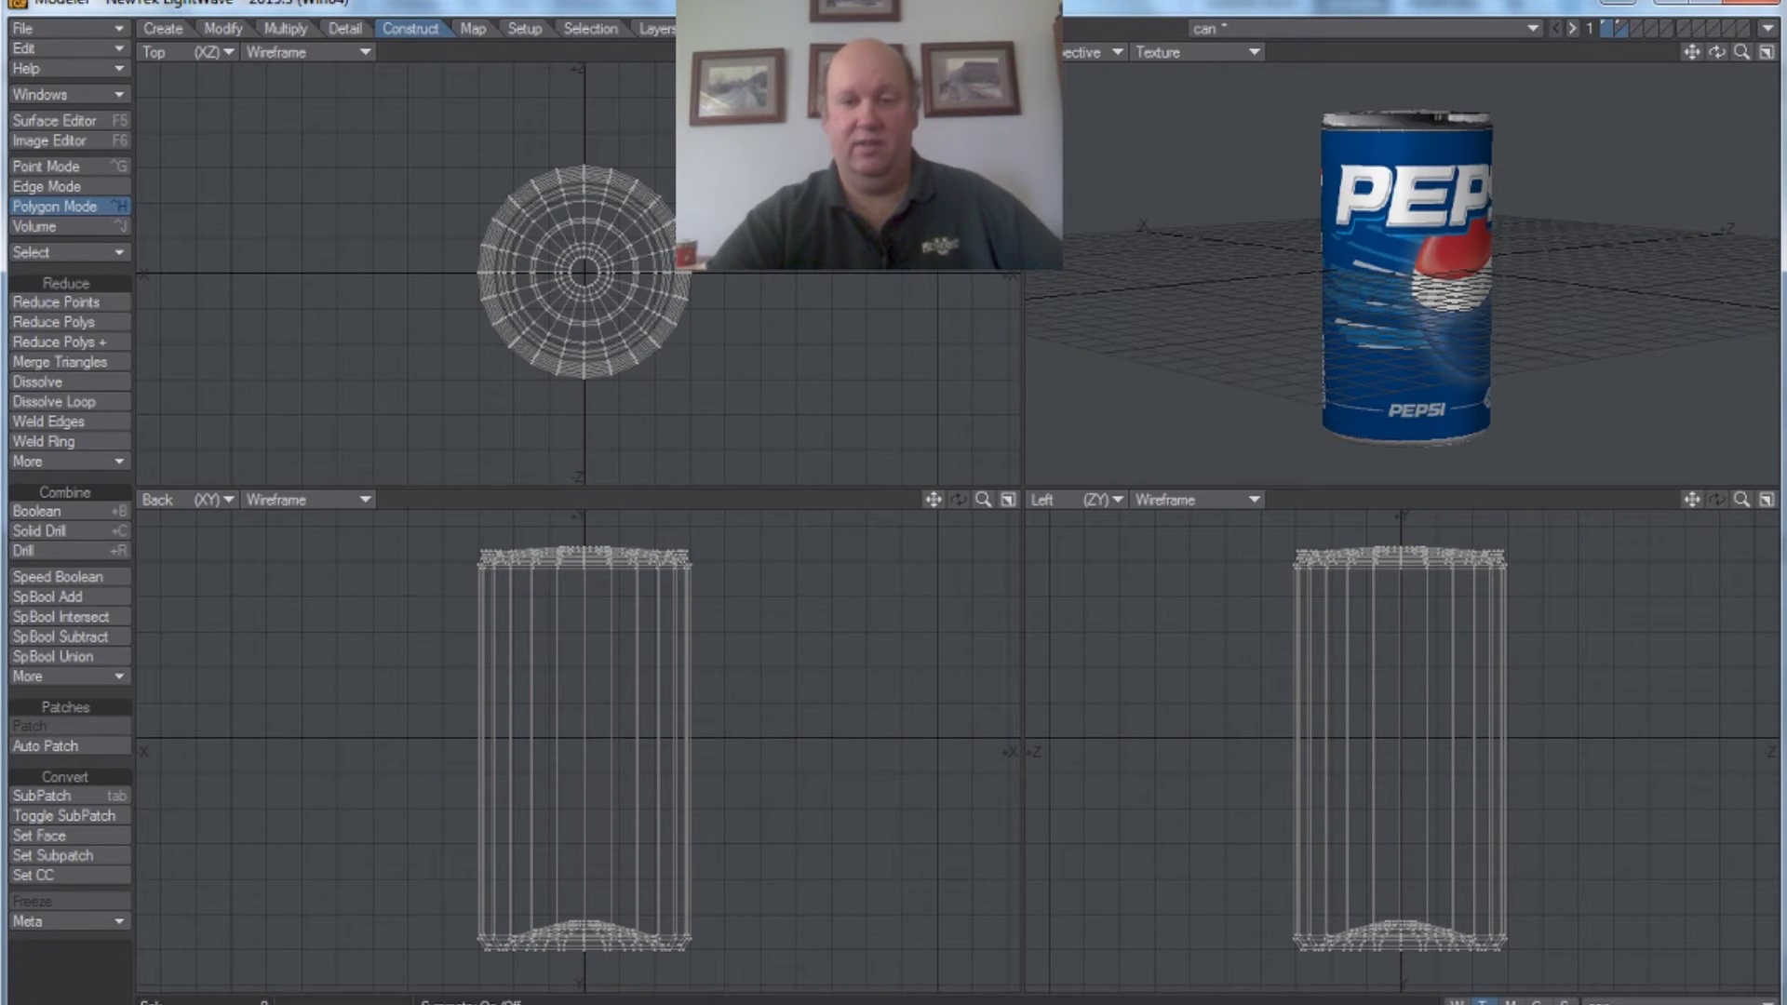
key("F12")
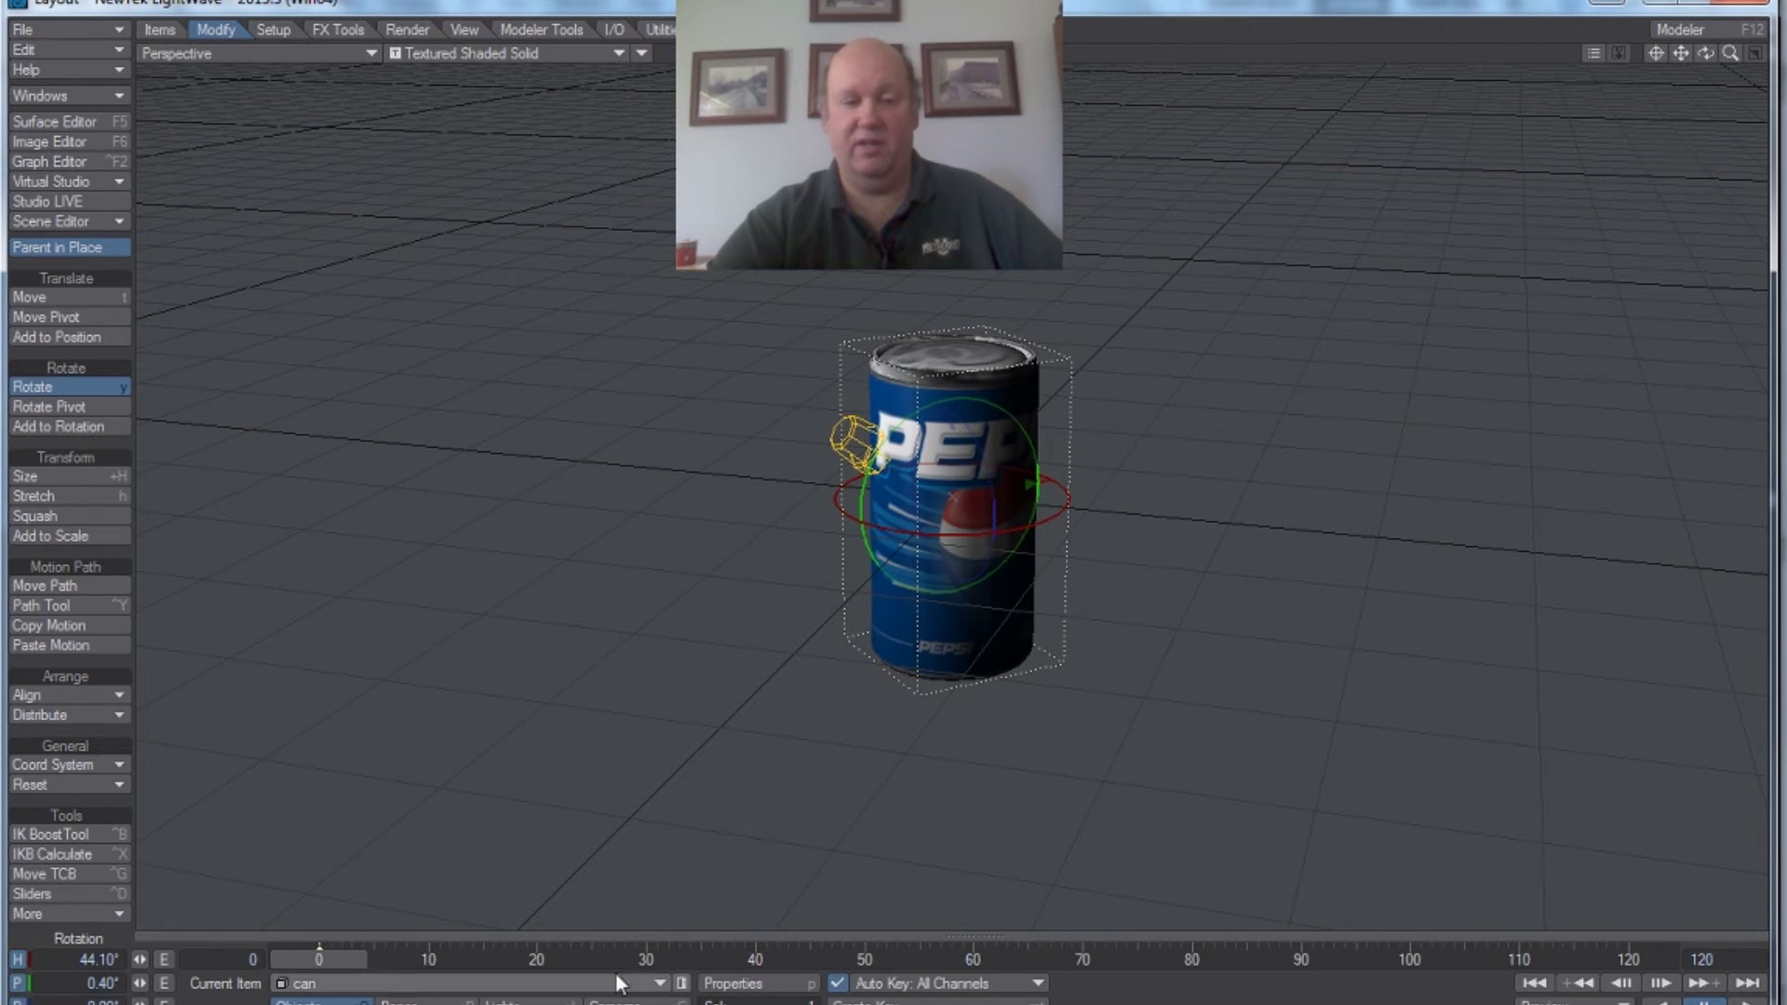
key("F12")
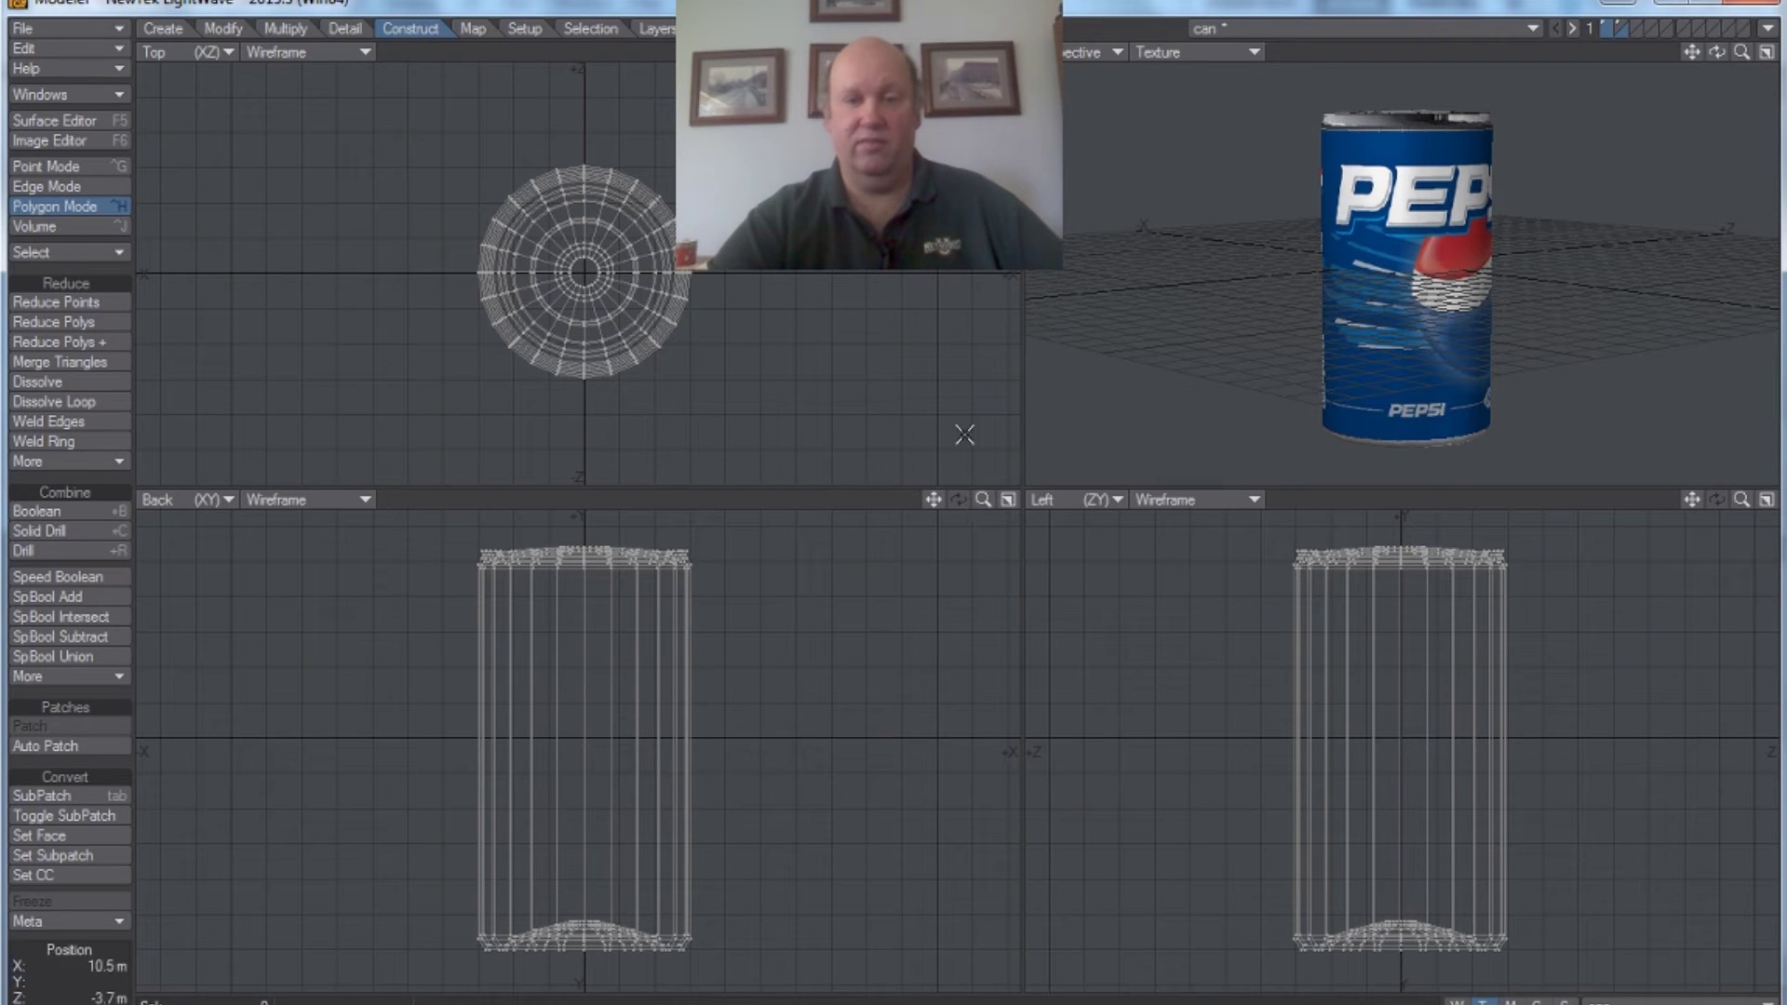
- Create an oval disc about 6.5 m tall in layer 2, passing through the lid of the can shown as background layer
key("period")
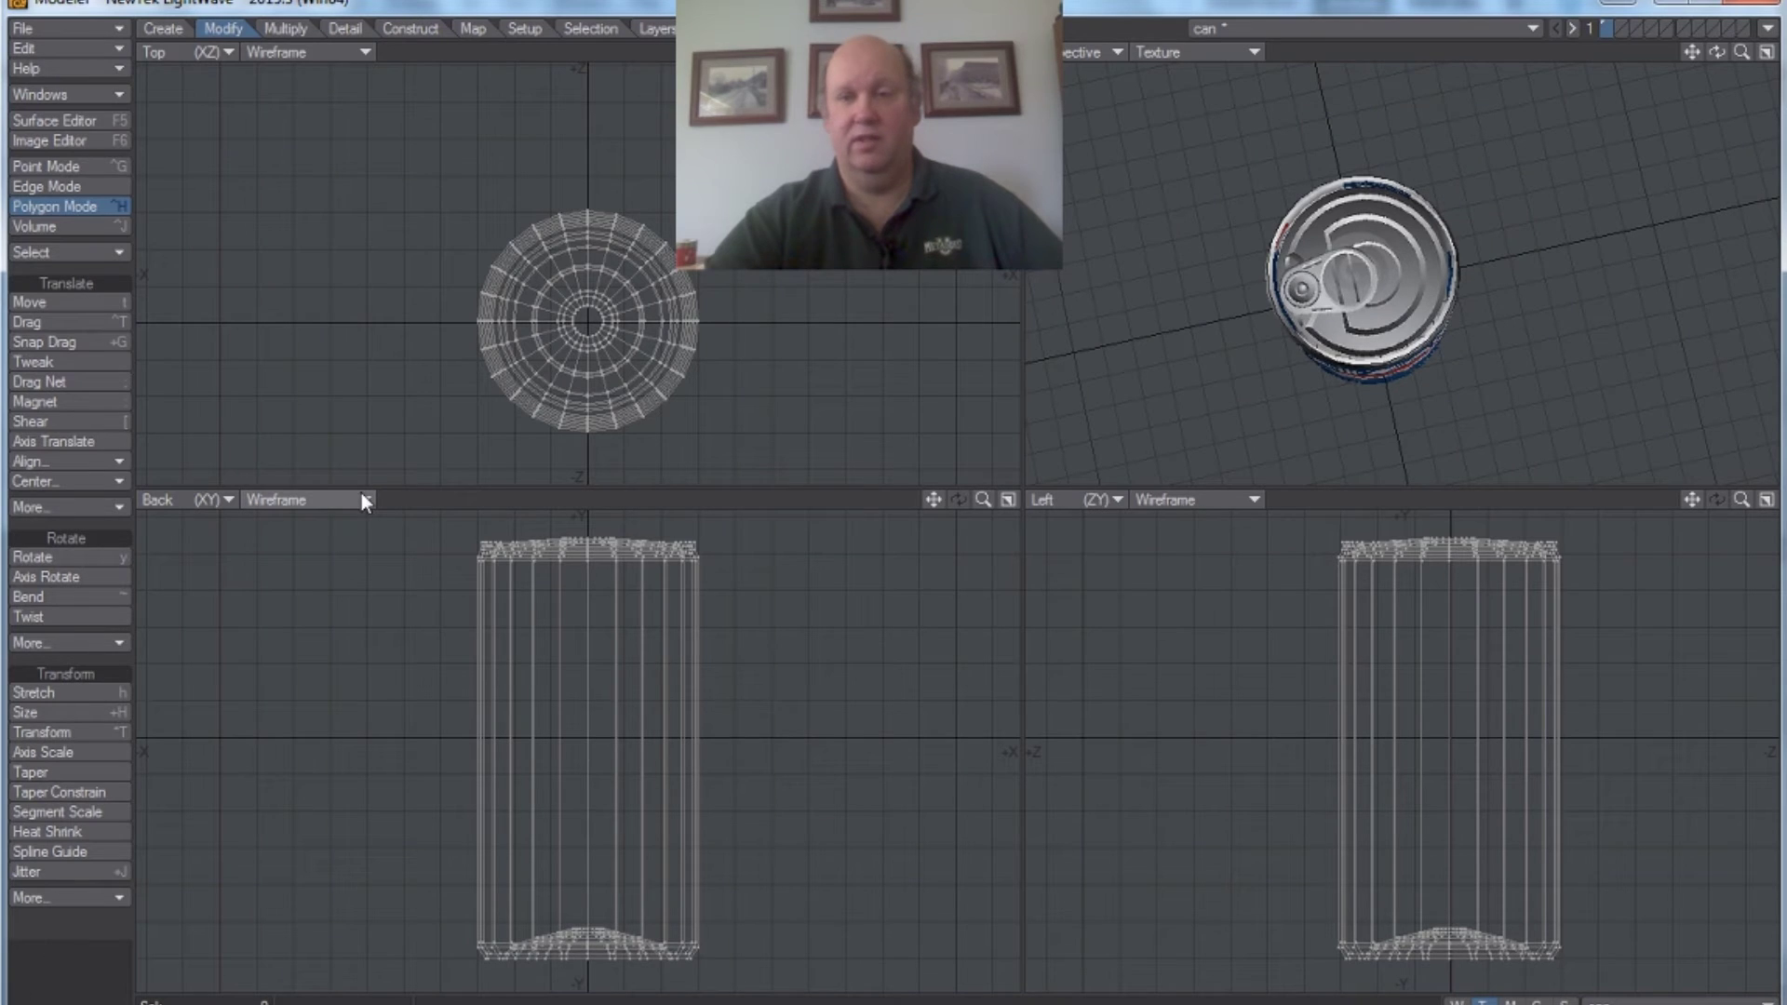
left_click(1619, 28)
left_click(1608, 30)
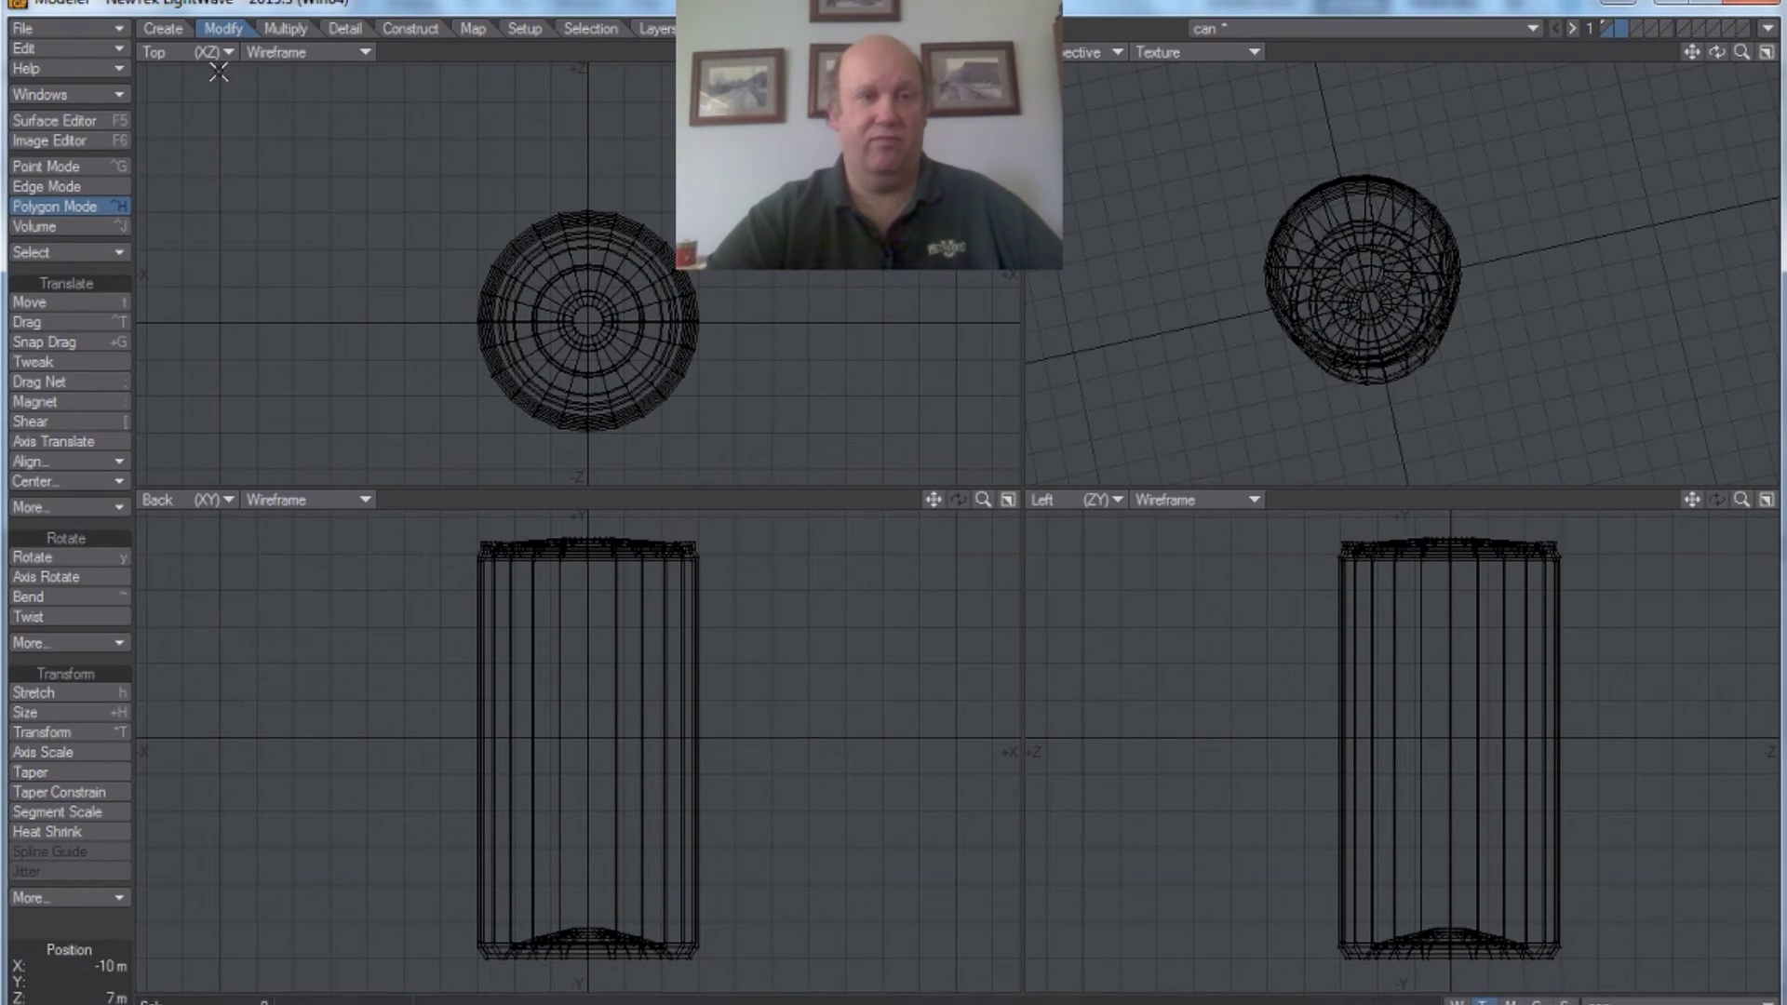
left_click(165, 30)
left_click(53, 341)
left_click_drag(625, 348, 675, 379, "ctrl")
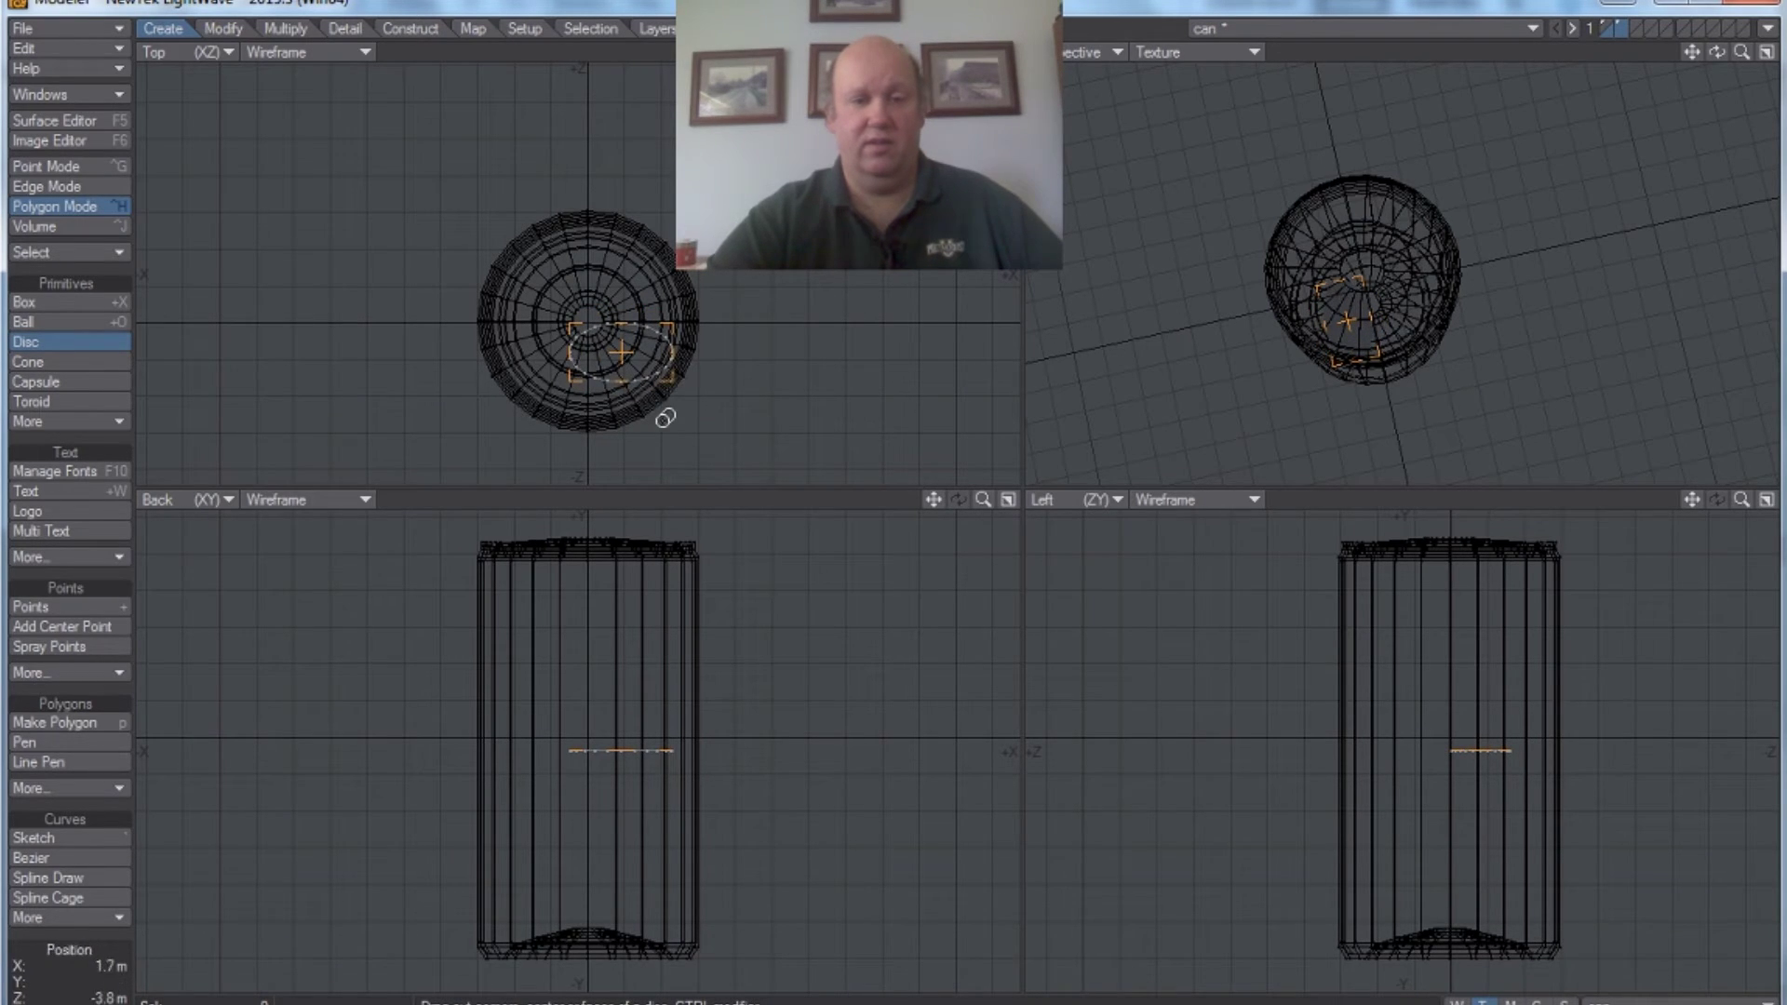
left_click_drag(625, 735, 642, 511)
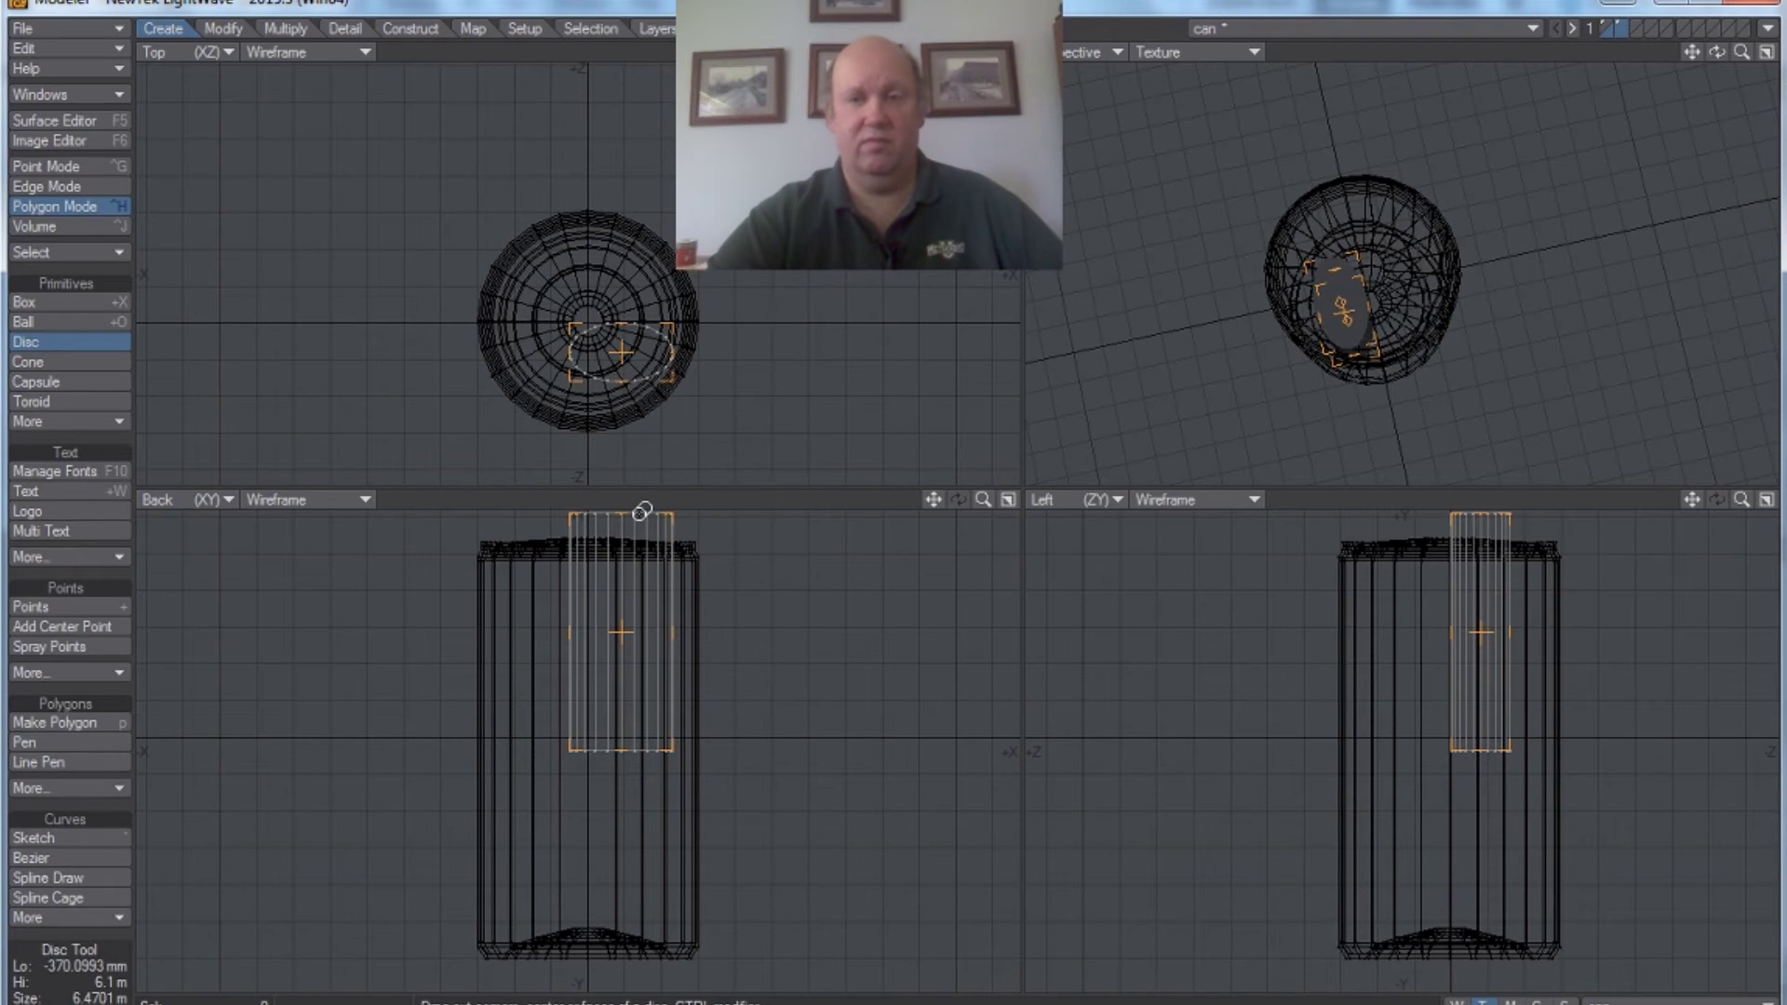
left_click_drag(569, 357, 583, 357)
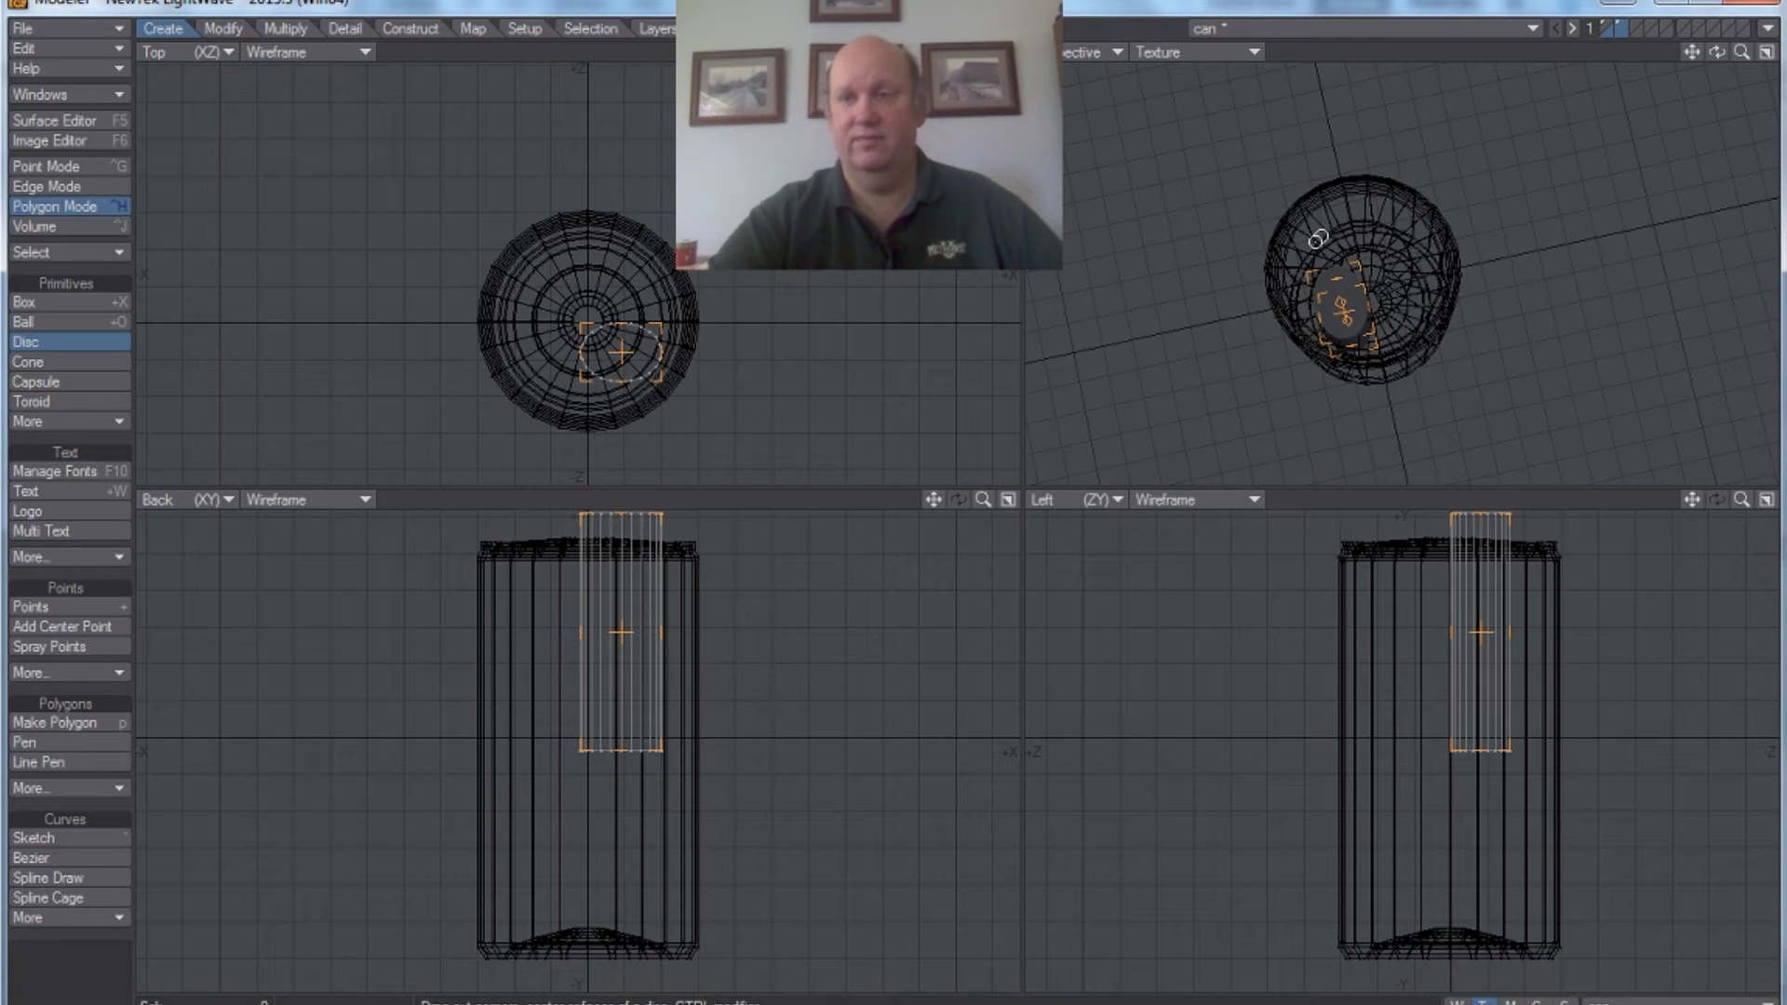
- Reposition the disc over the lid's drinking opening, and put the can layer in the foreground with the disc layer as background
left_click(1604, 28)
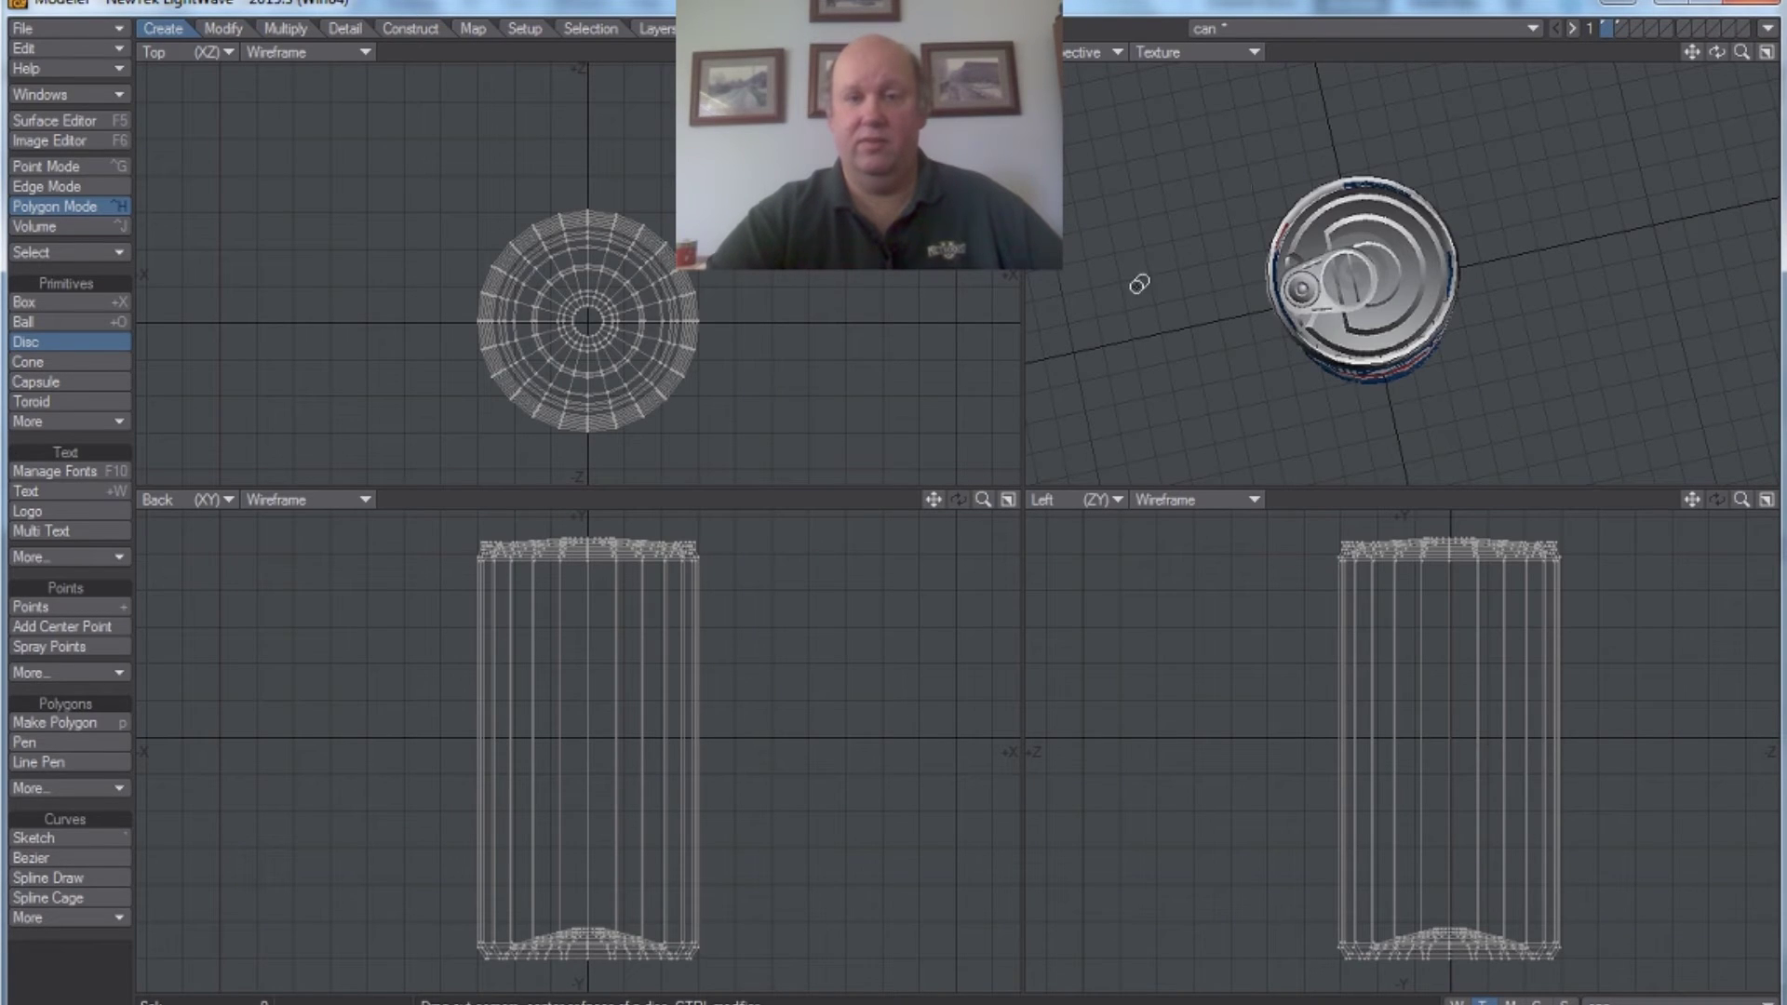
left_click(1624, 32, "shift")
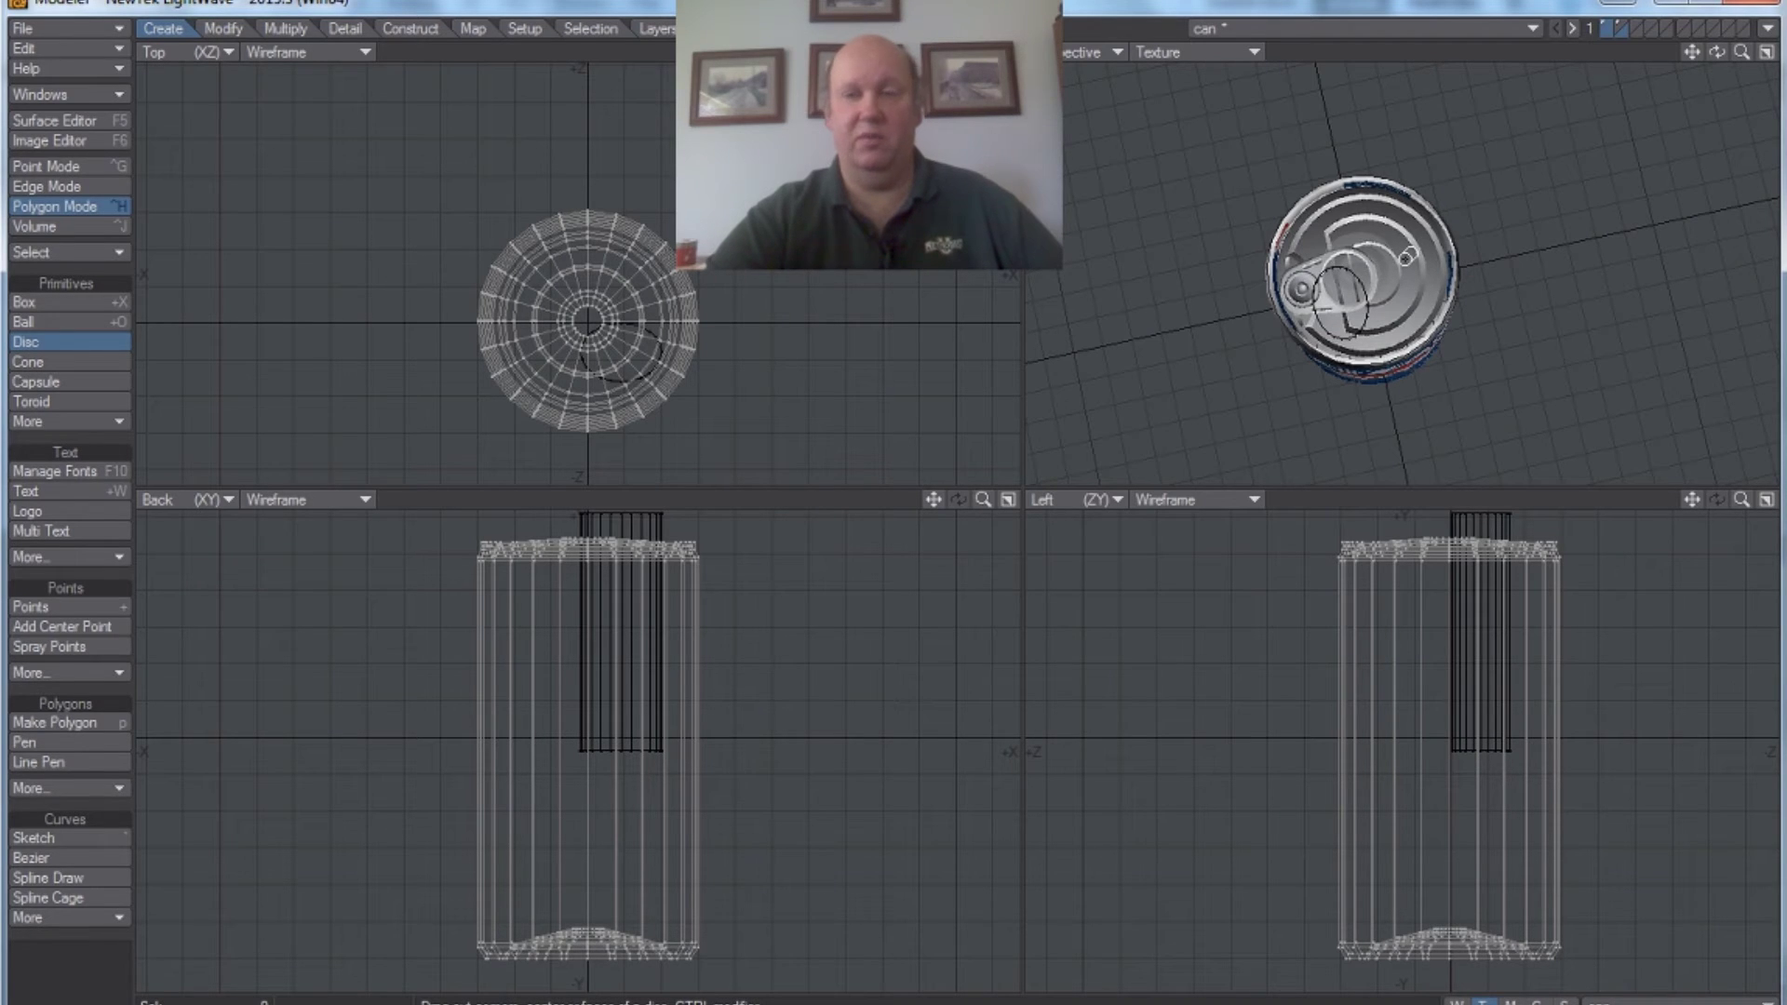
left_click(1617, 30)
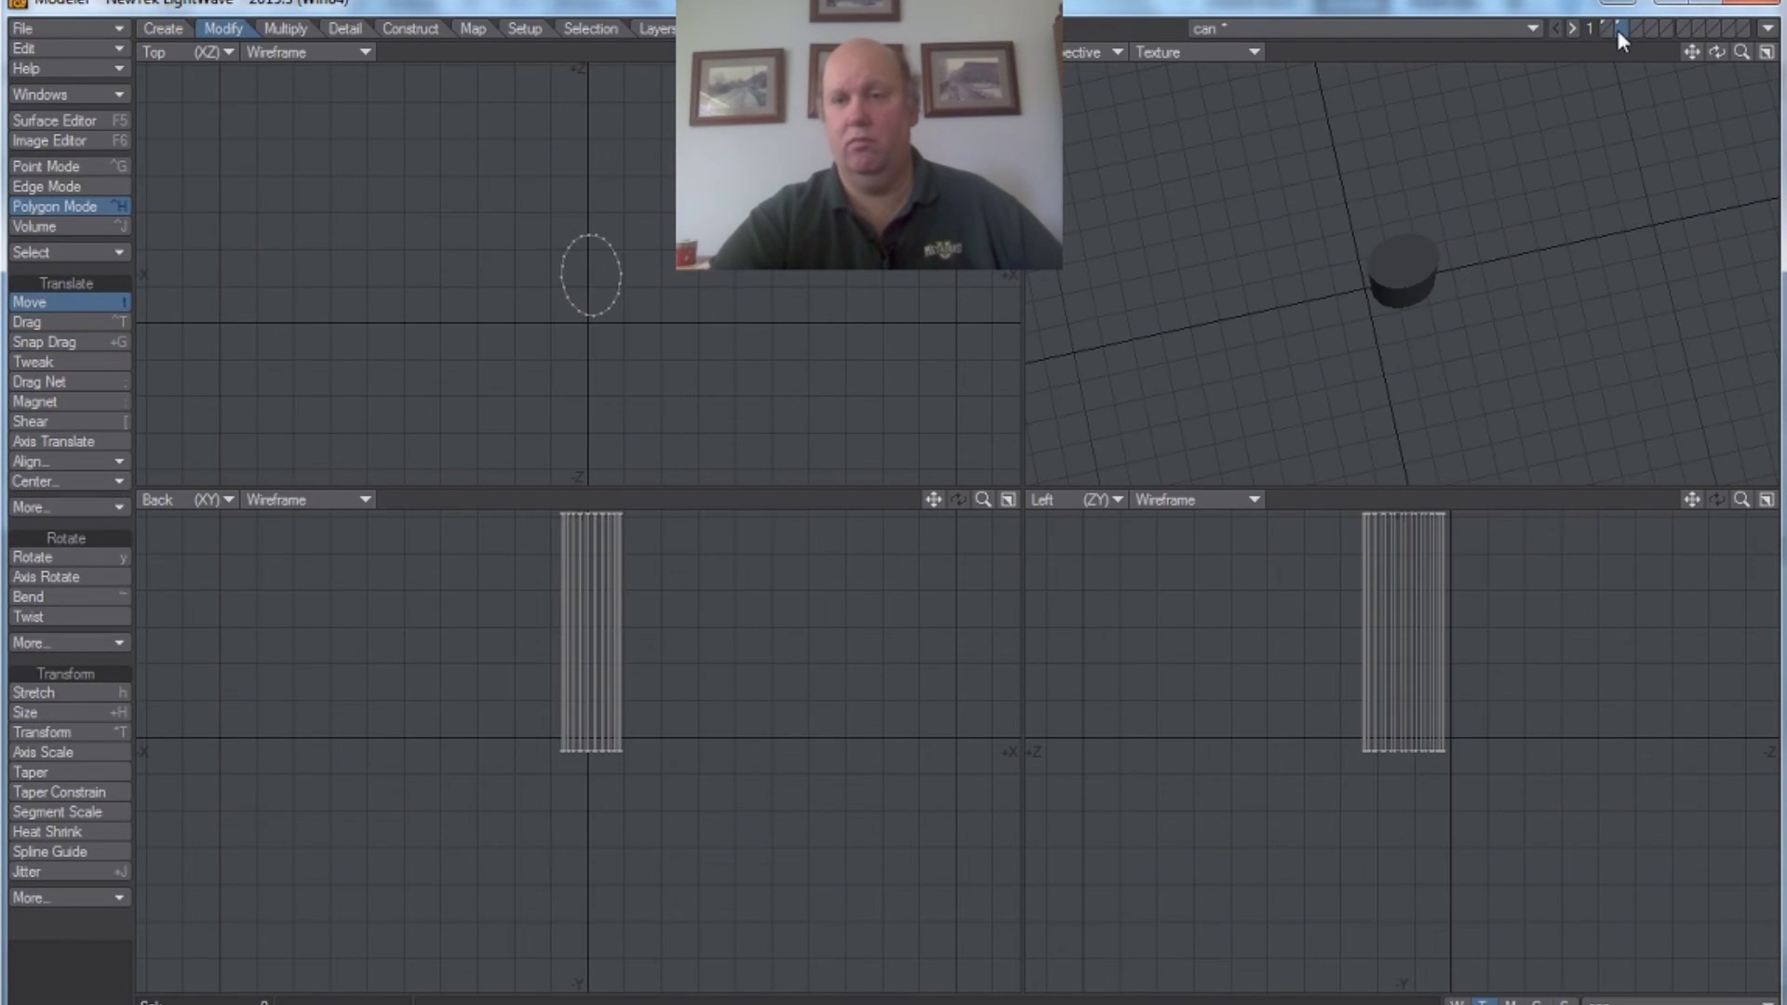
left_click(1603, 20)
left_click(1618, 31)
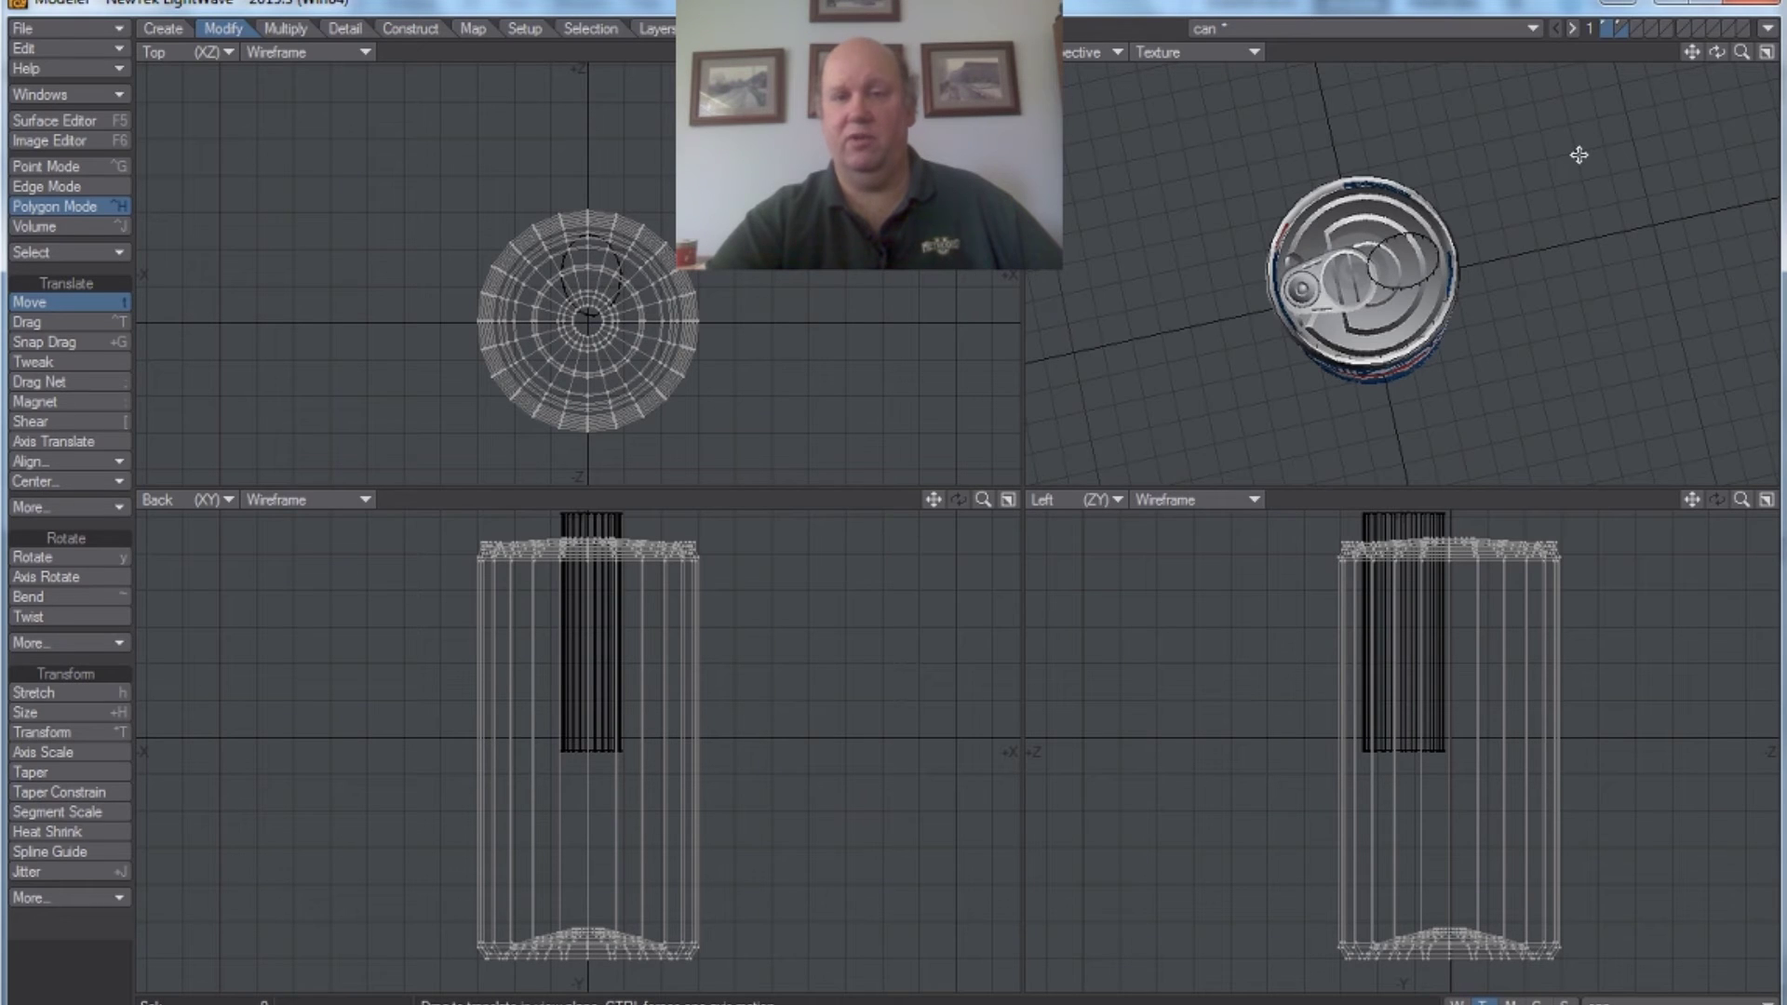
- Cut the drinking opening in the can's lid with a Boolean Subtract of the background disc, check layer 2, and return to the can layer
left_click(419, 29)
left_click(63, 510)
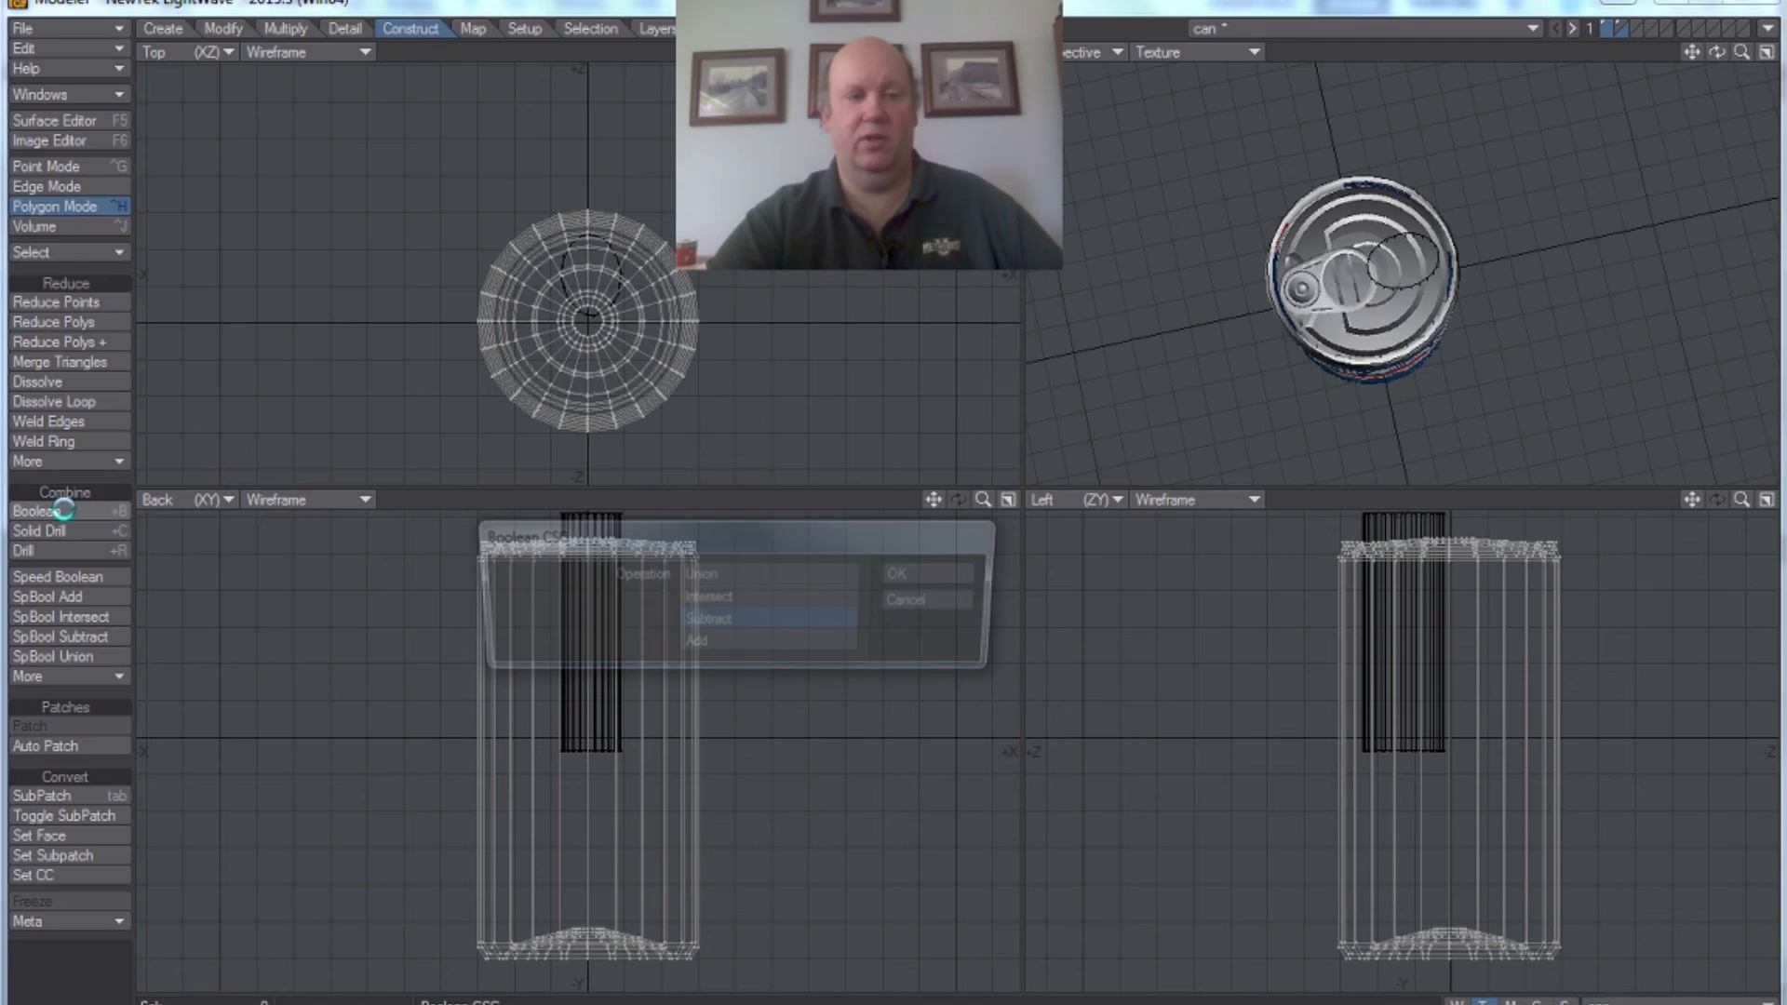
left_click(942, 575)
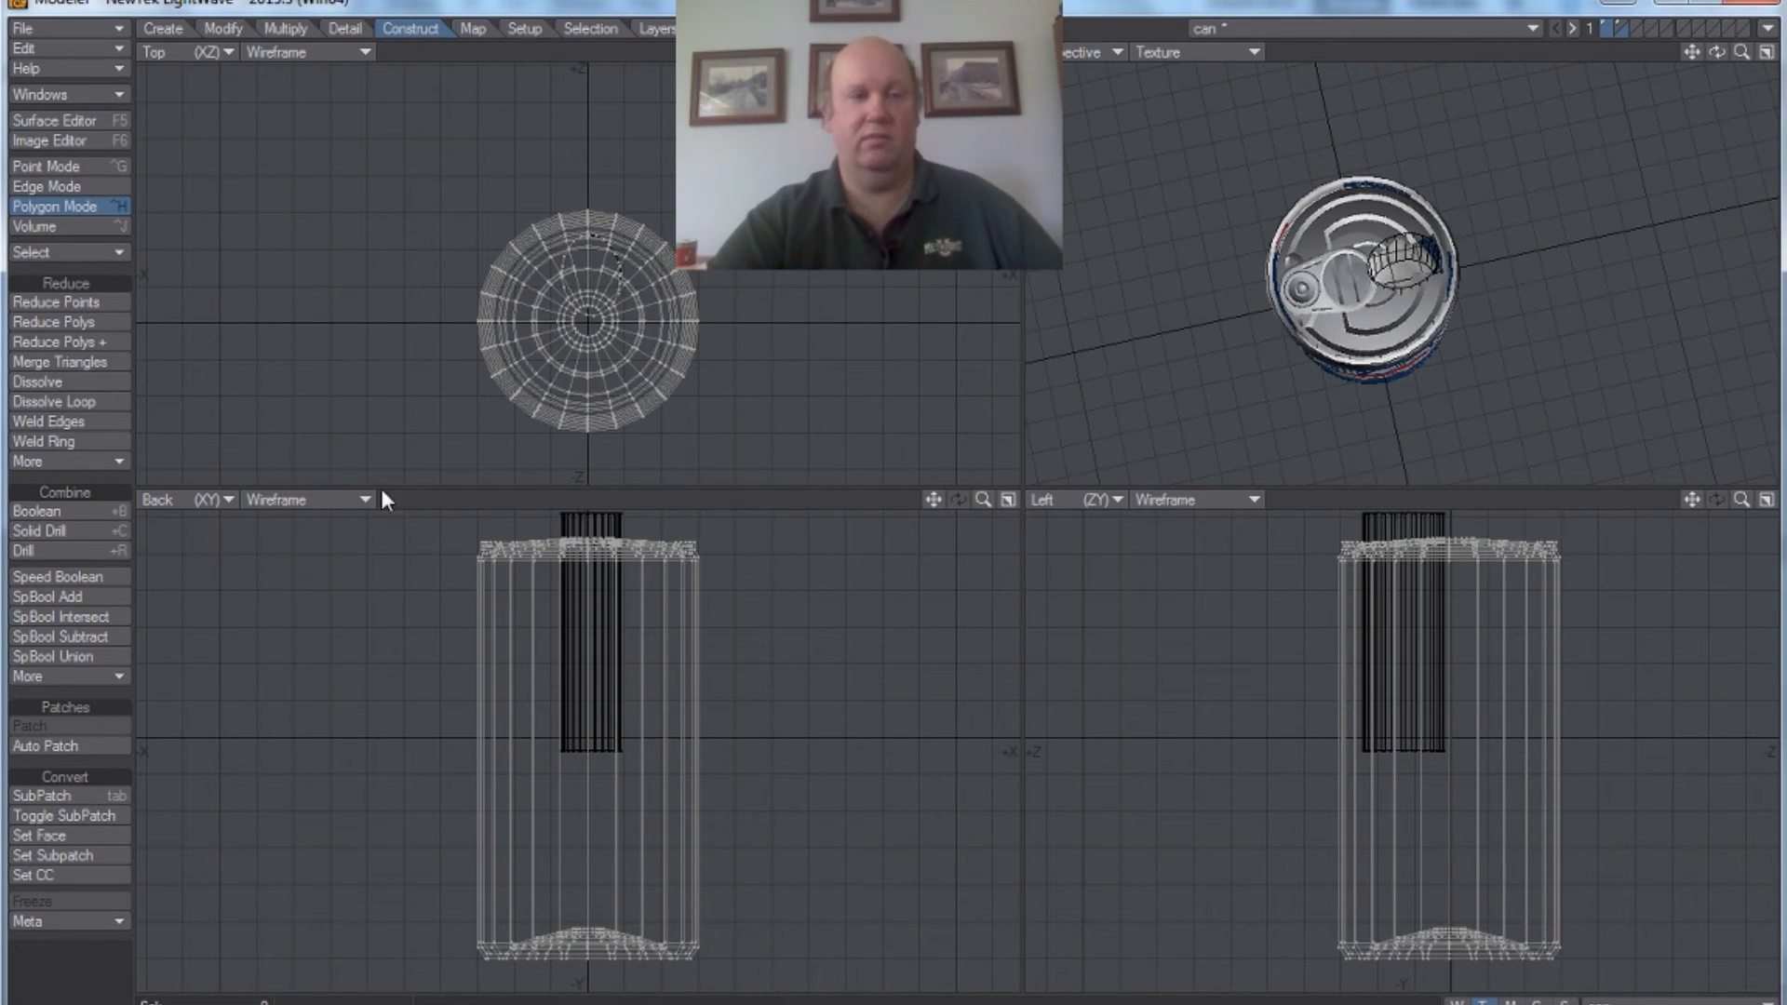
left_click(1621, 28)
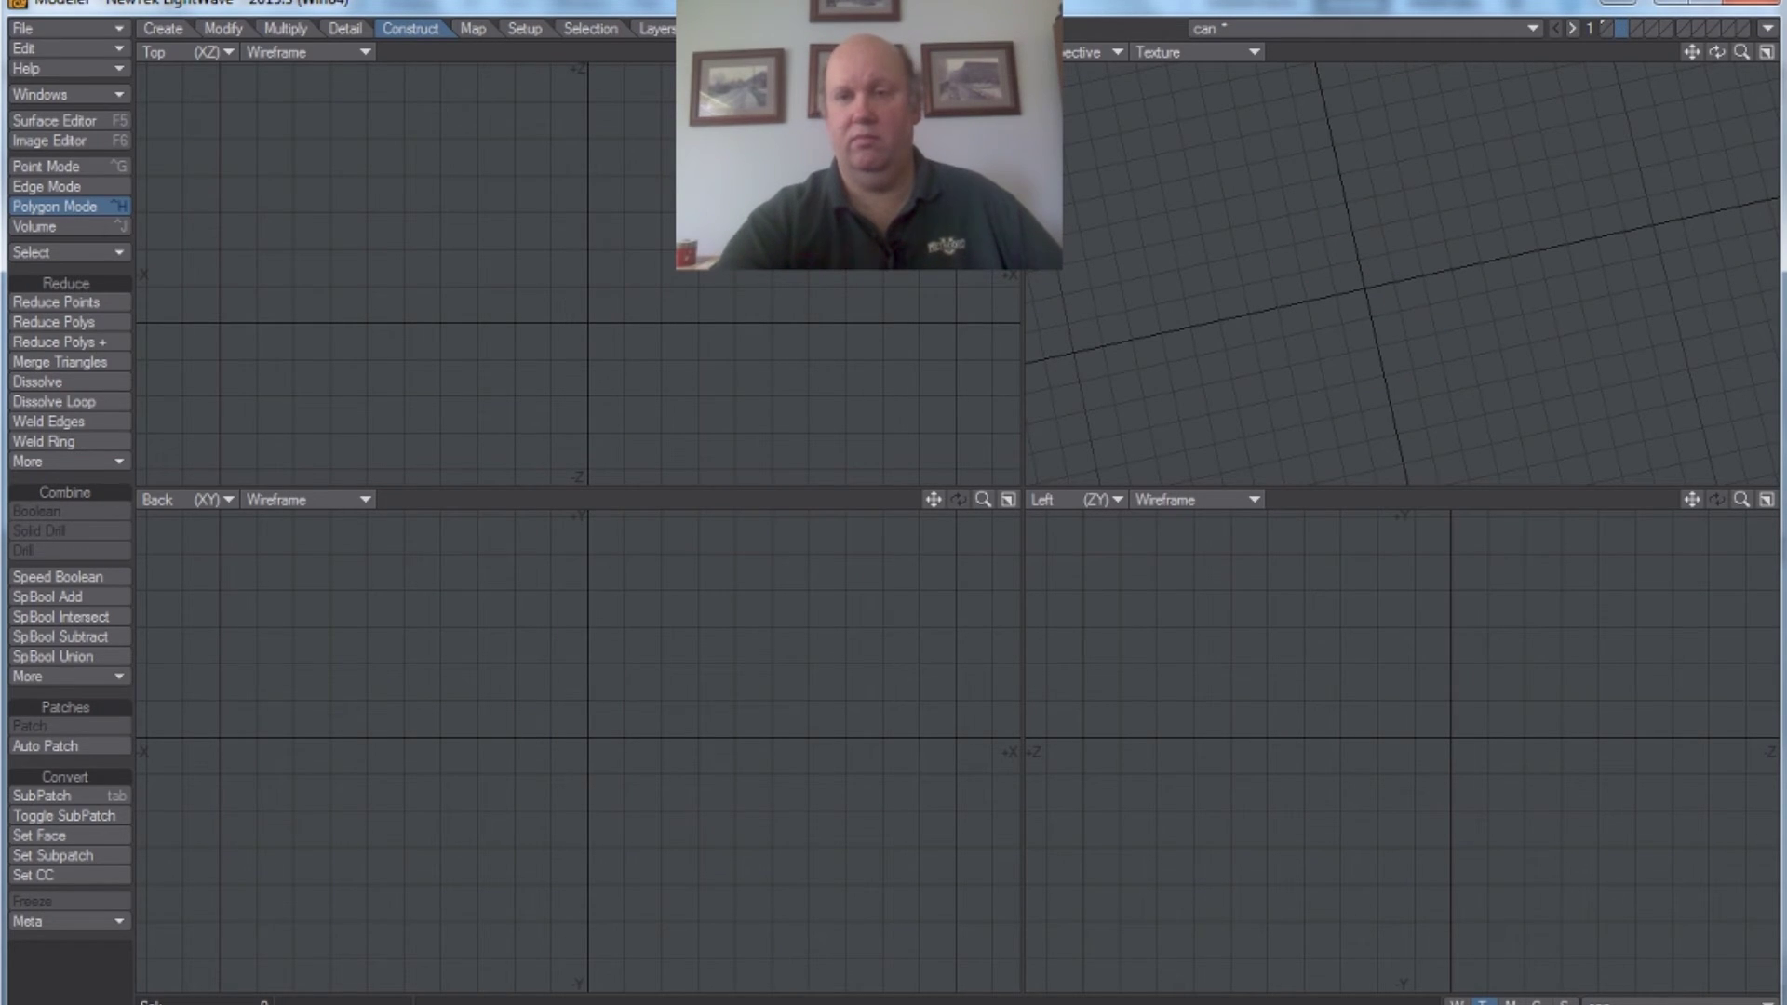
left_click(1603, 27)
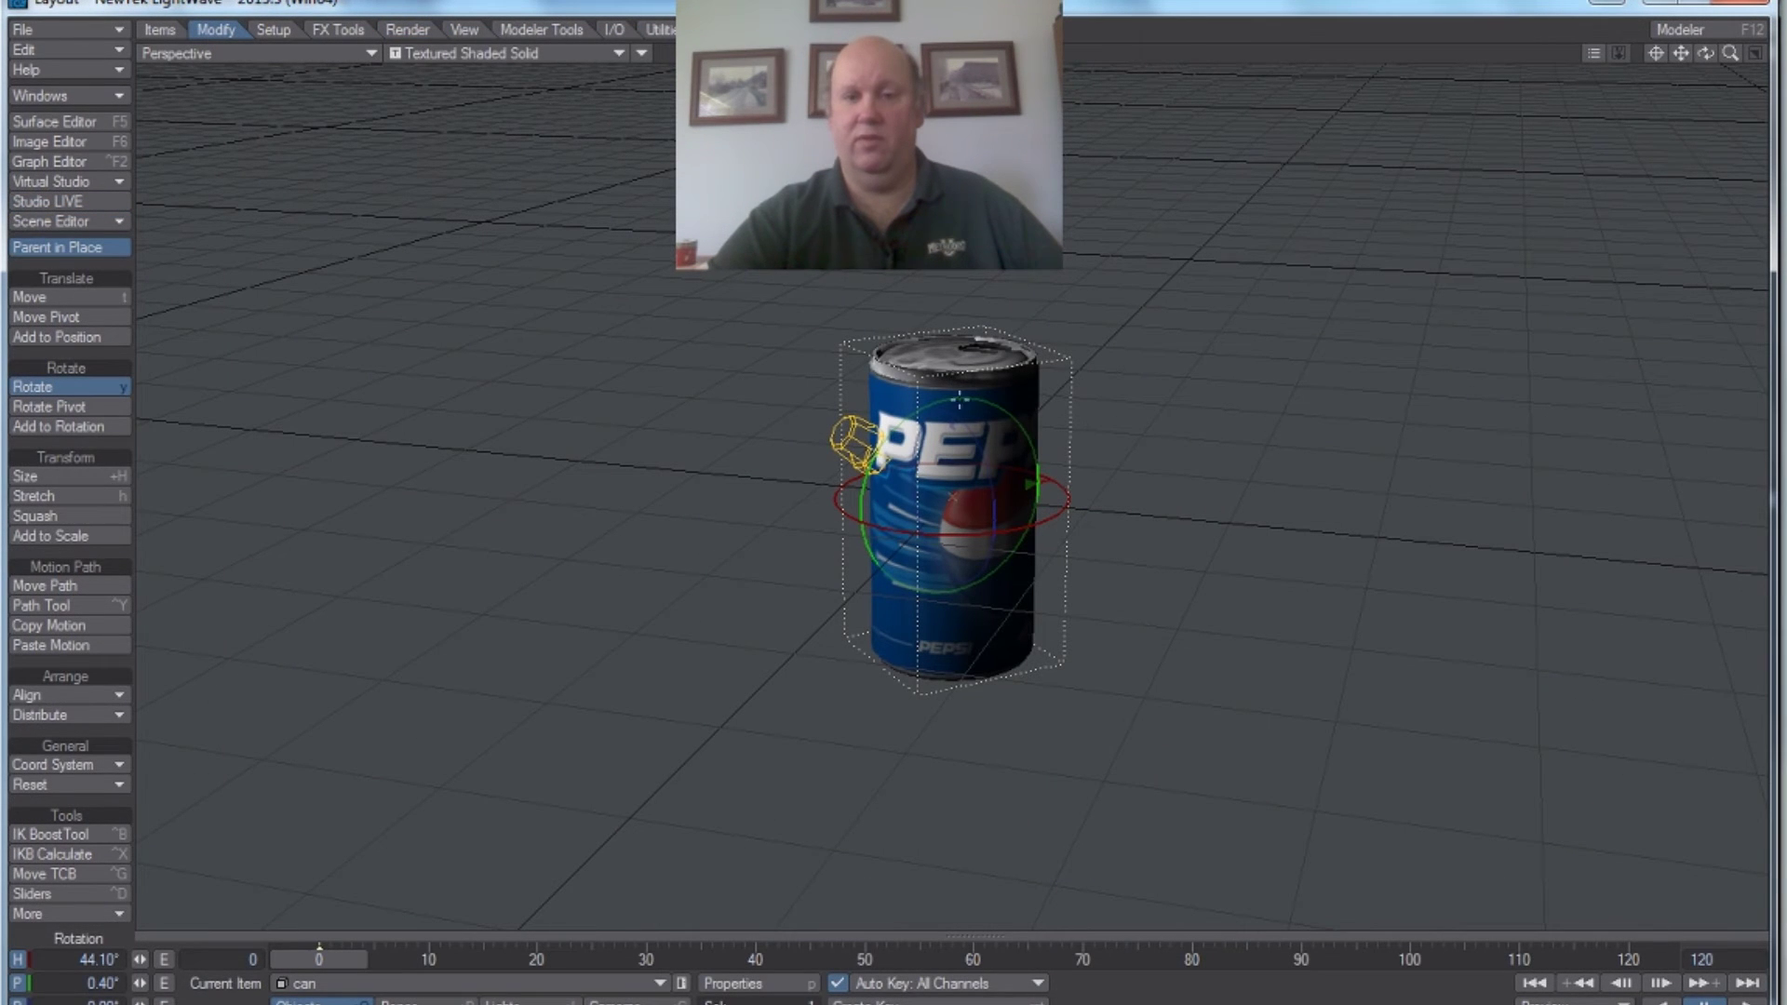
- Rotate the can in Layout to a heading of about 45° and a pitch of about 10.7°
left_click_drag(994, 416, 888, 499)
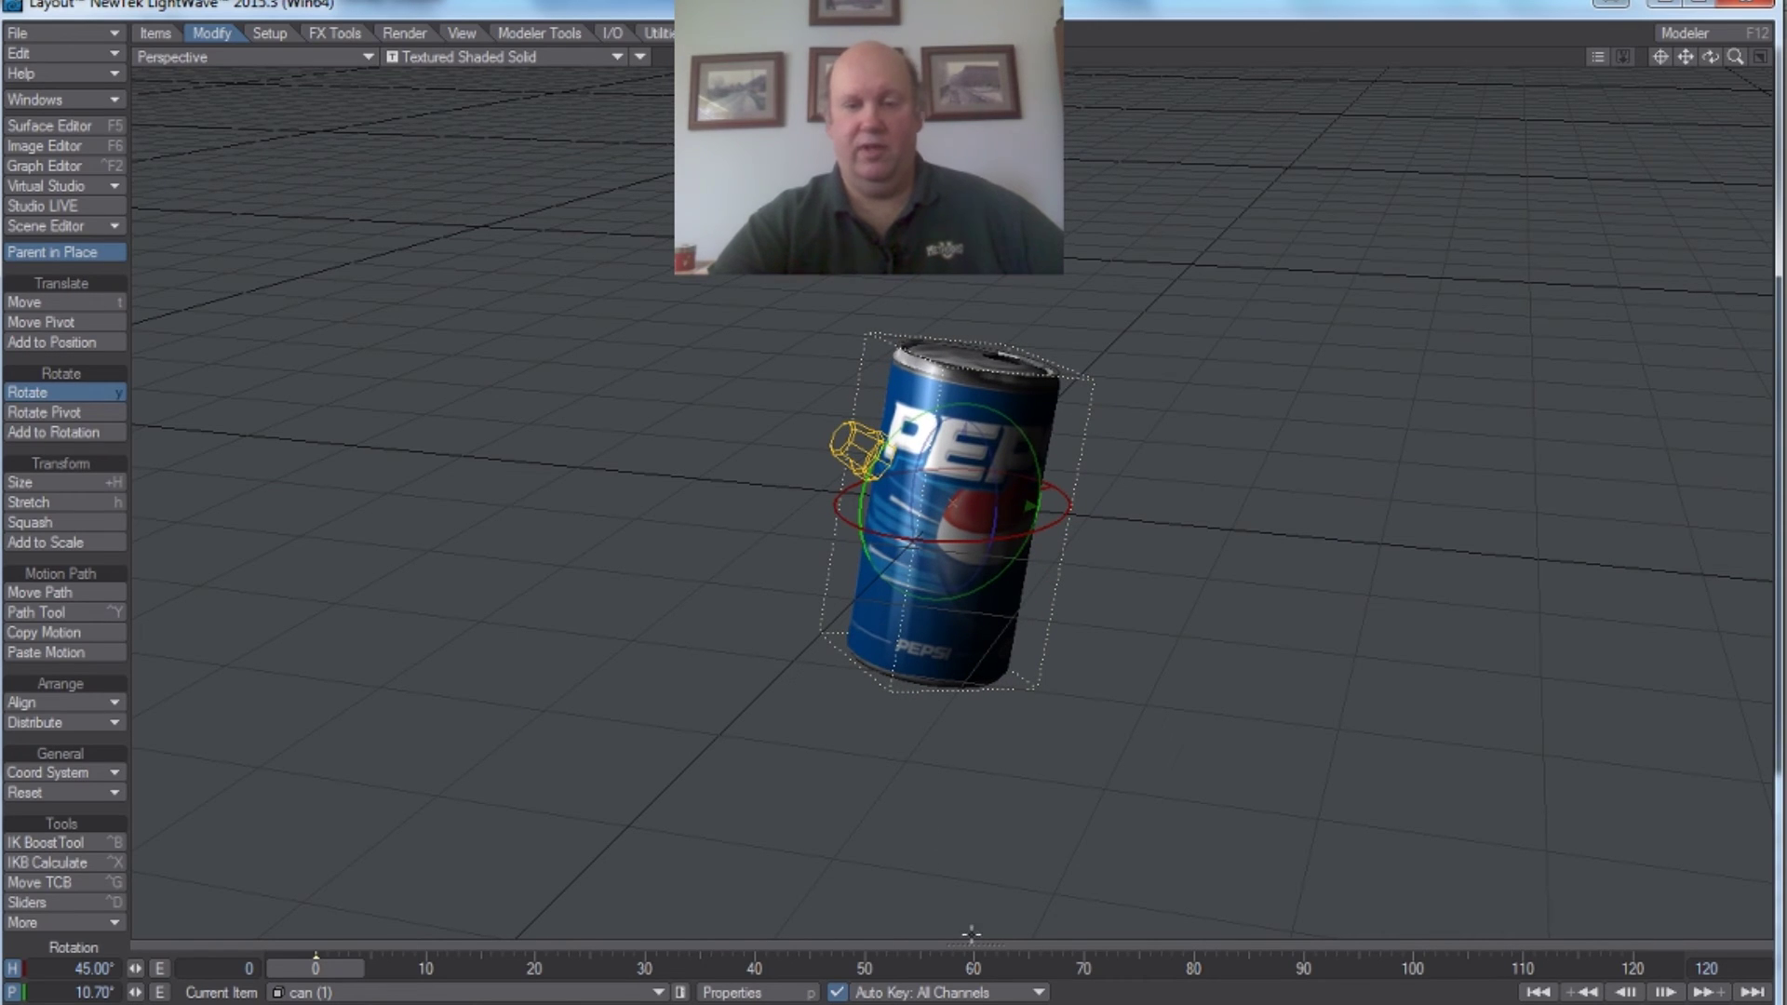
- Switch to Photoshop and open coke_uv_map.jpg from the UV folder
key("alt+Tab")
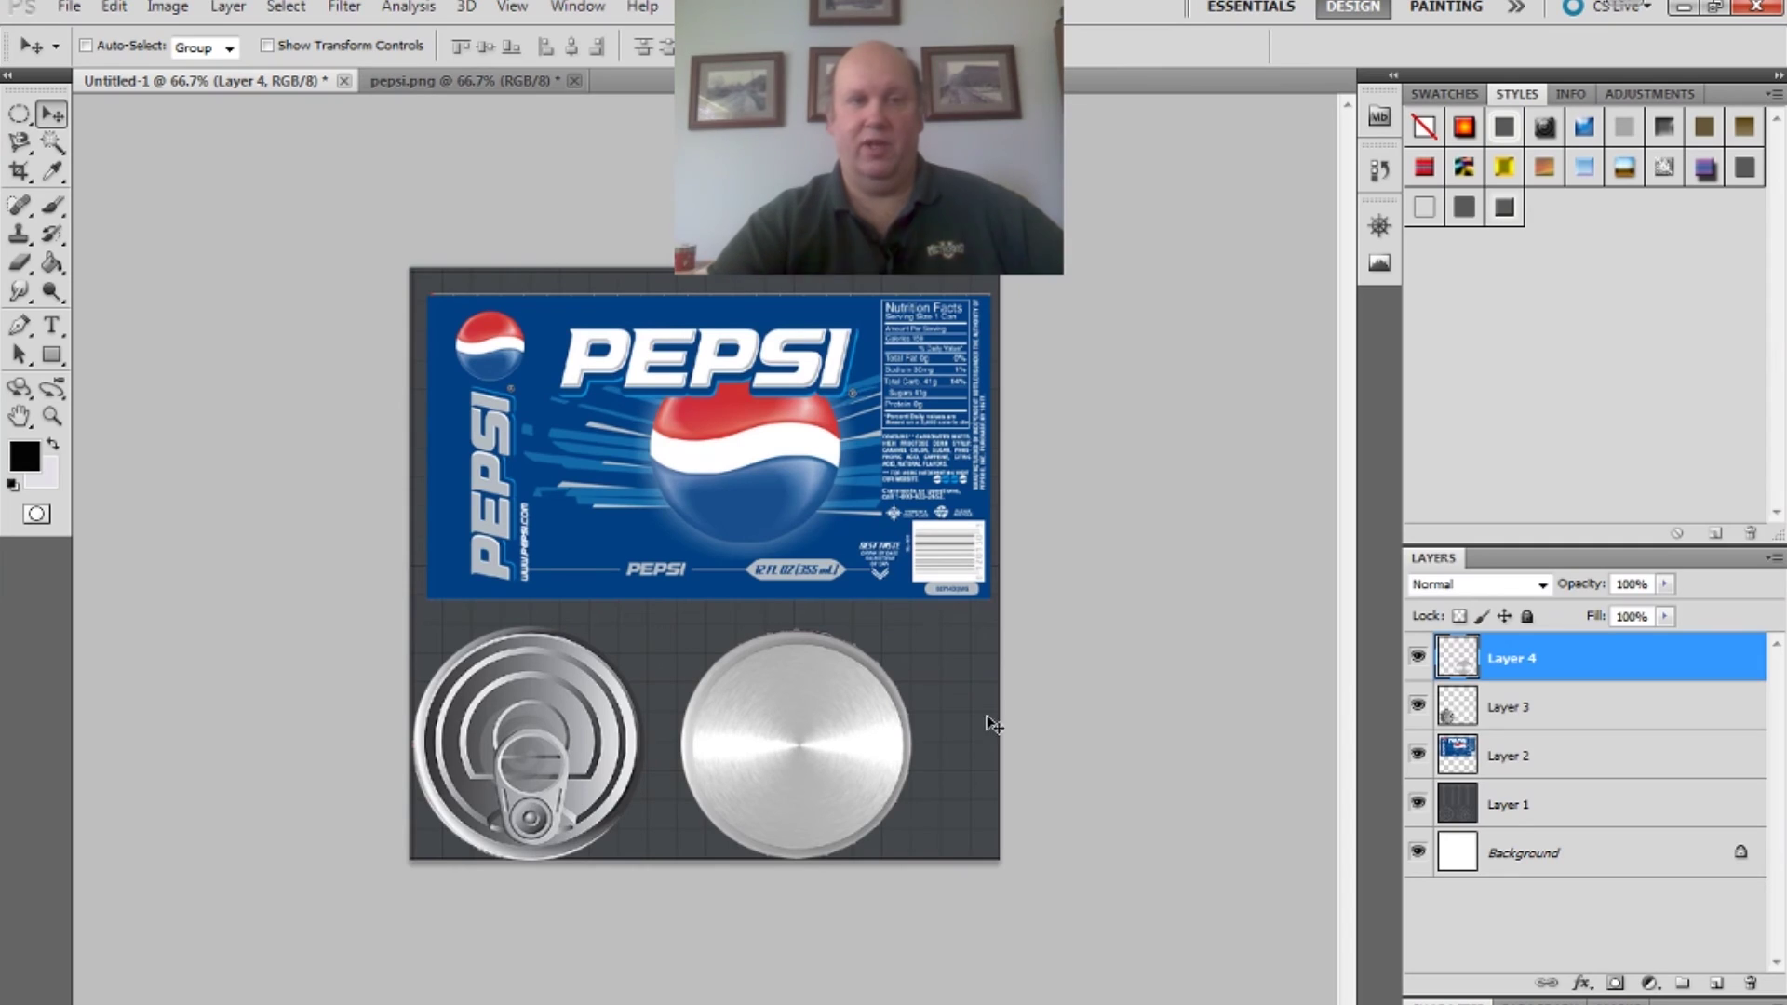
left_click(69, 7)
mouse_move(112, 7)
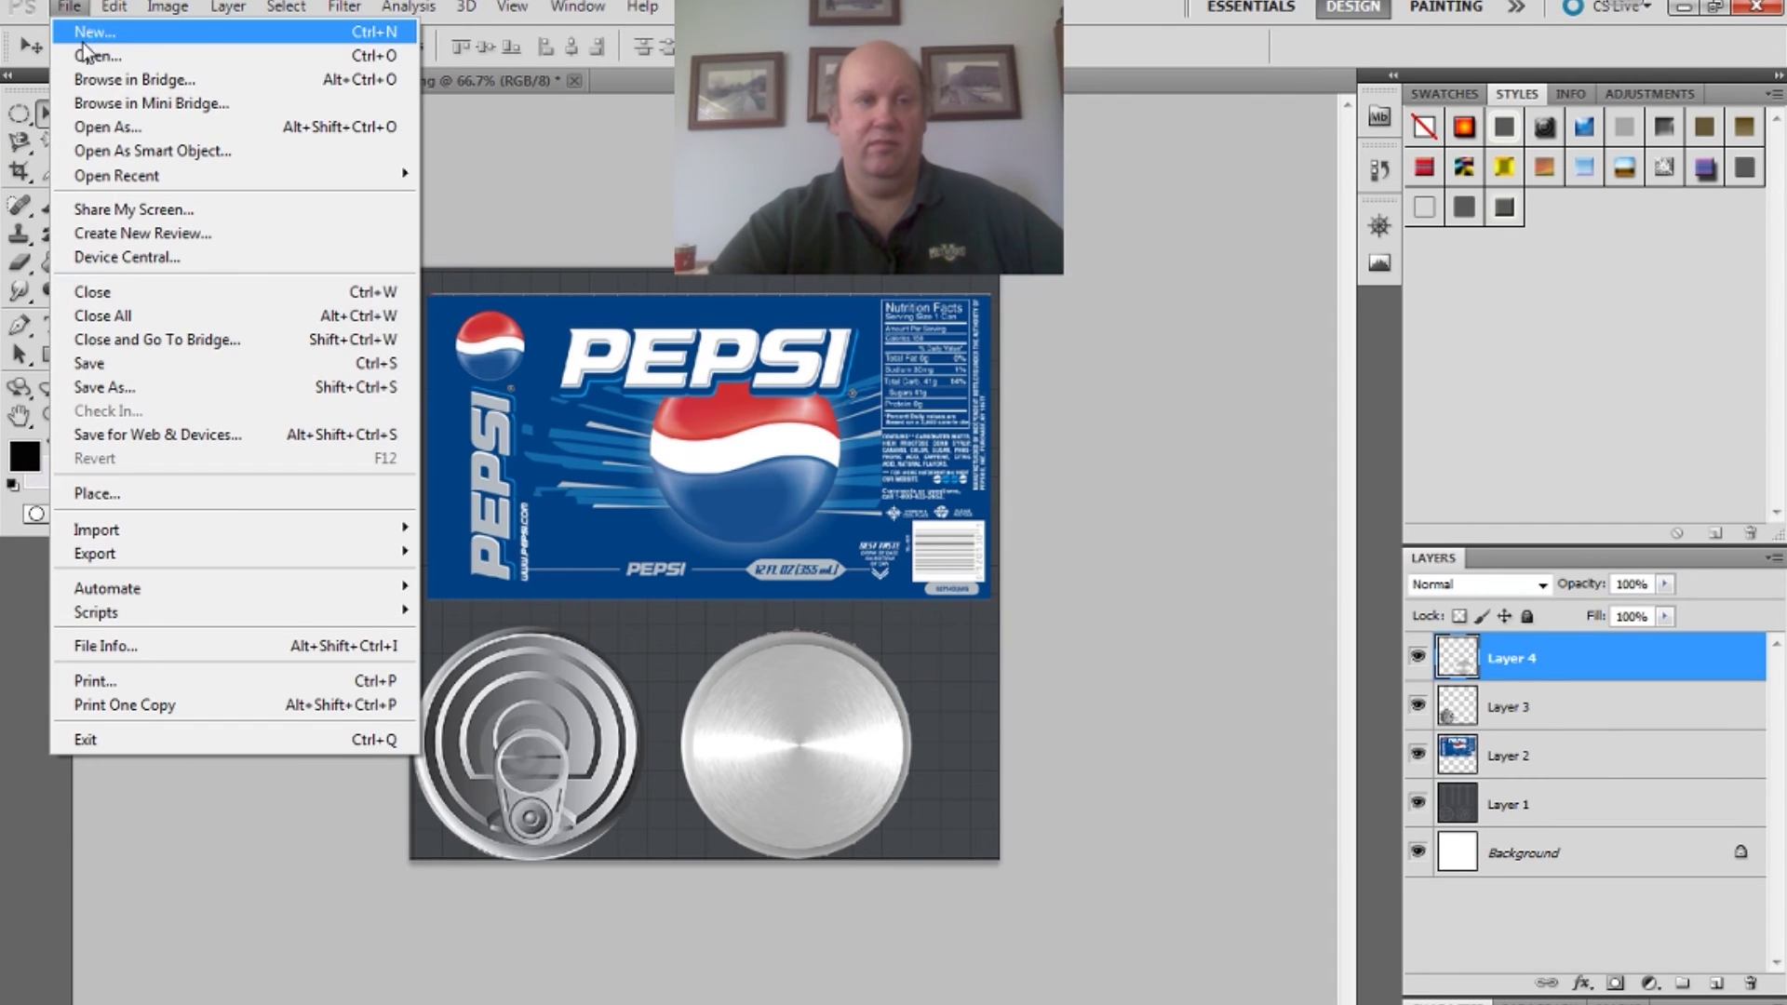
left_click(84, 45)
left_click(672, 400)
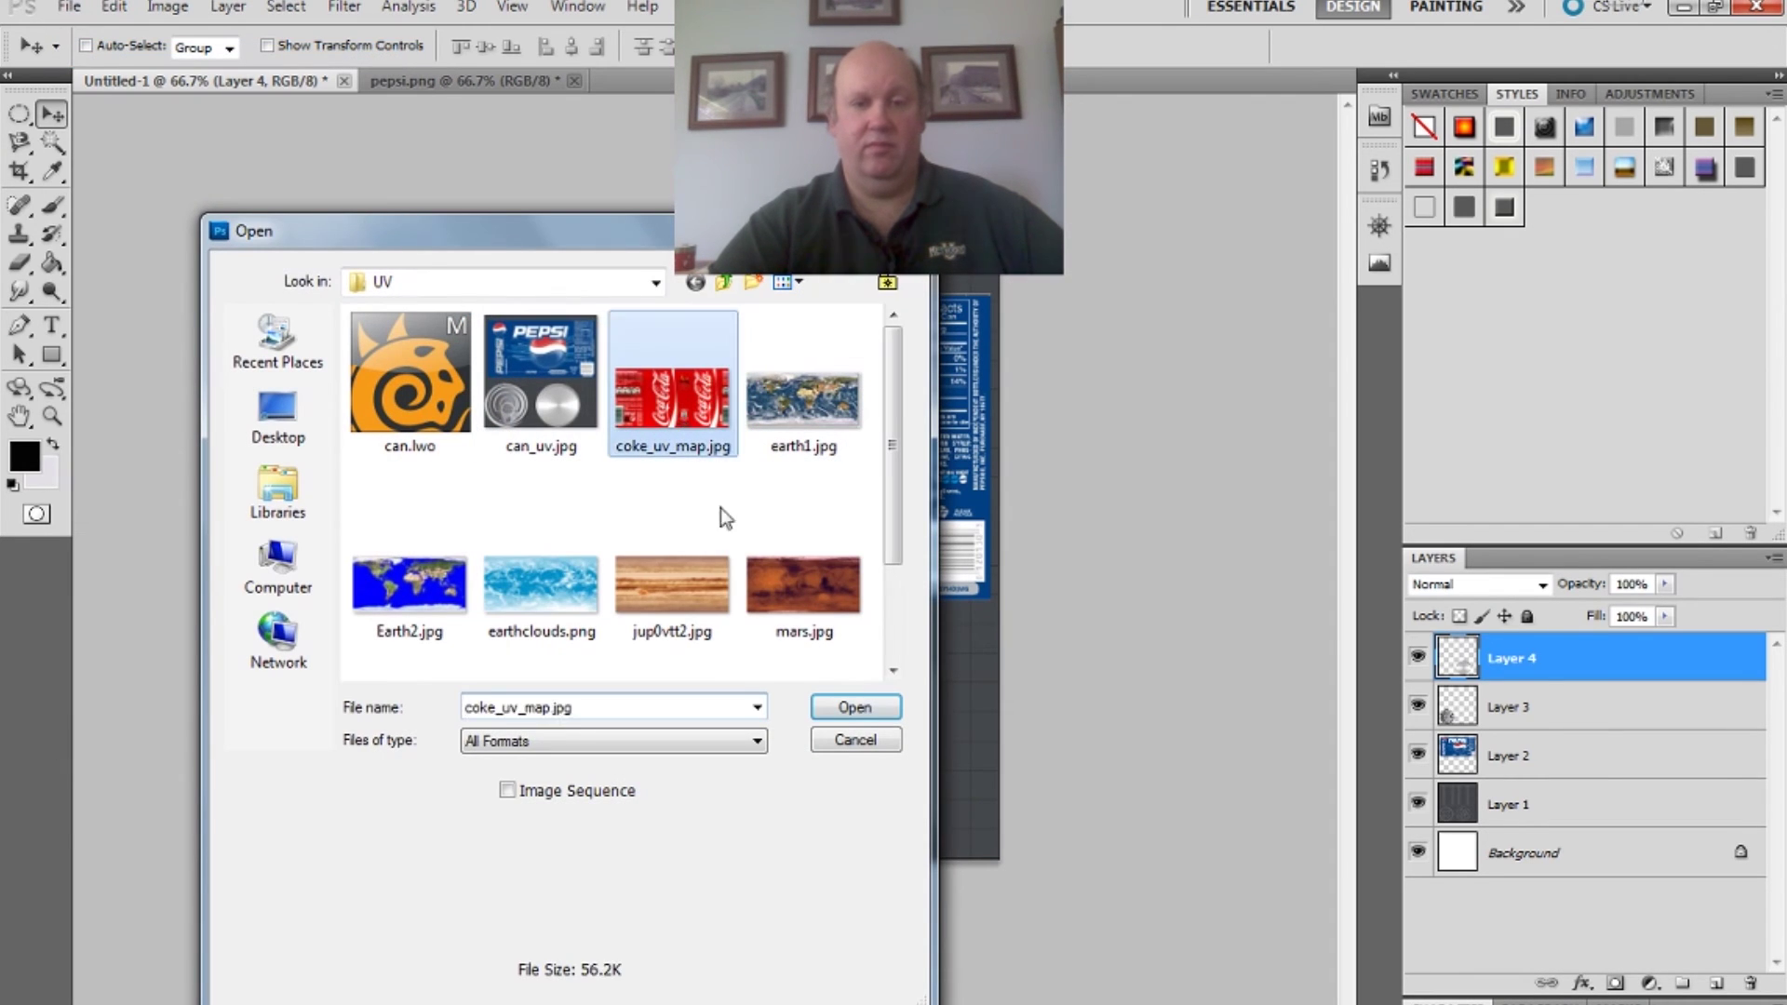
left_click(884, 707)
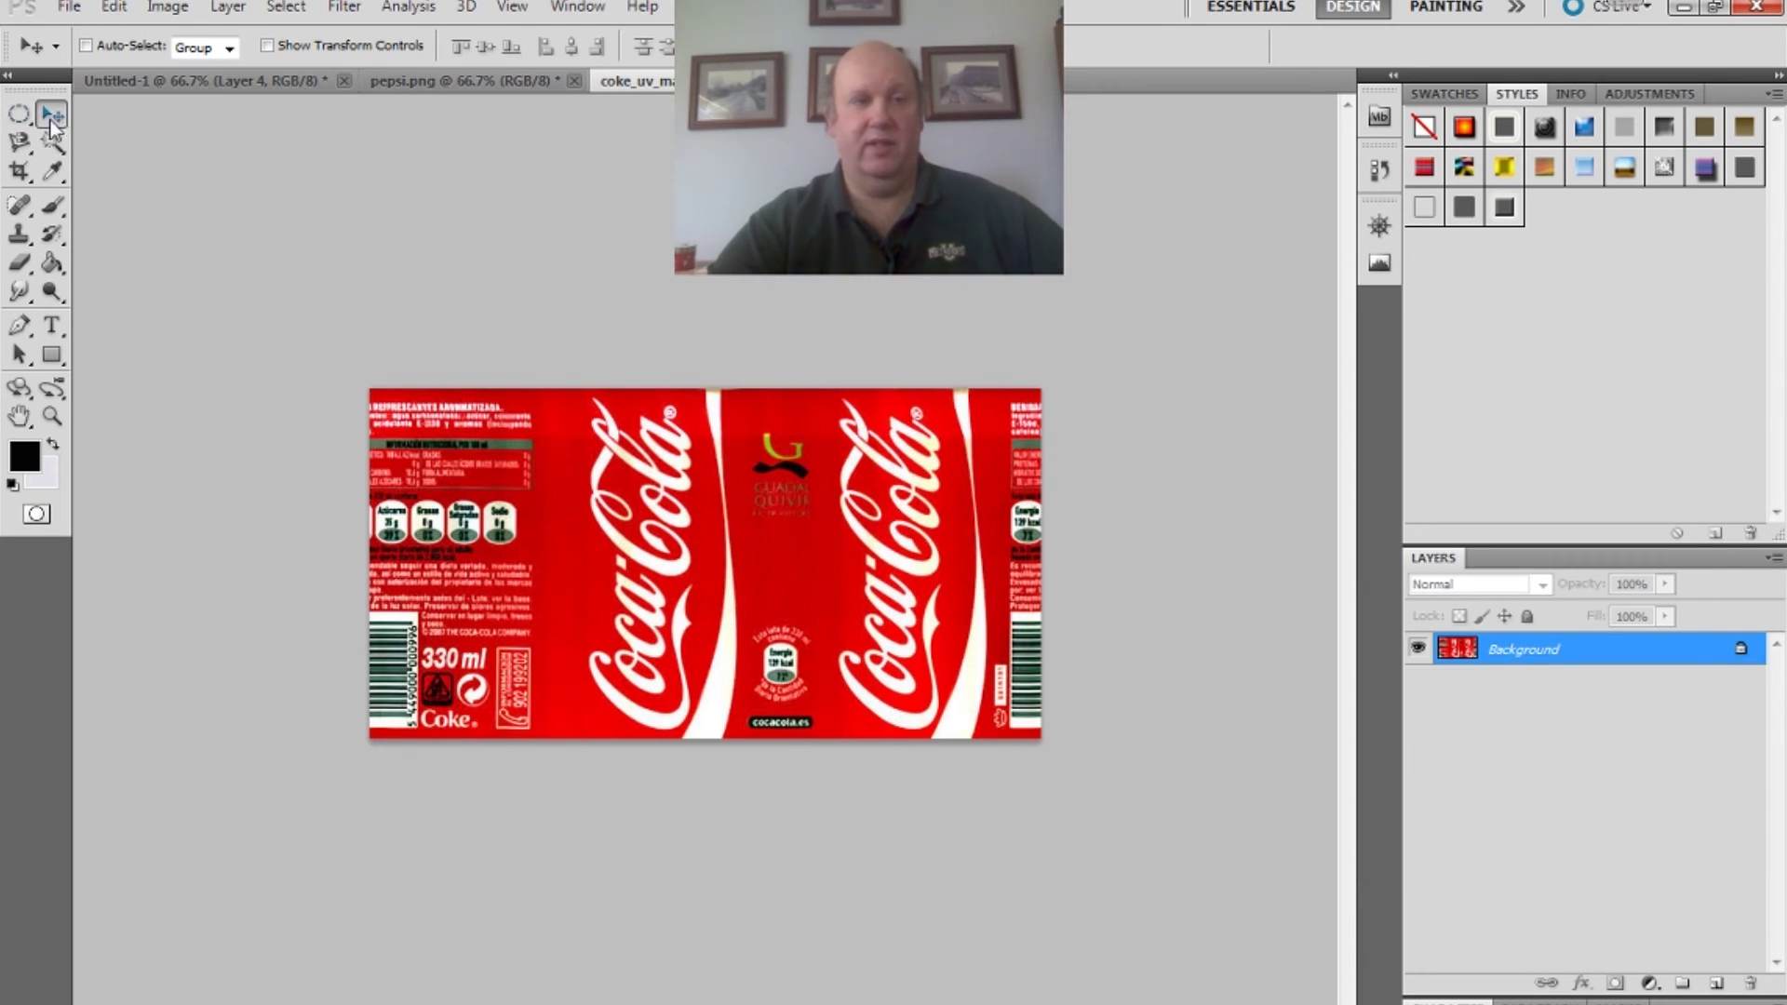
- Select the entire Coca-Cola label with the Rectangular Marquee tool and copy it
left_click(19, 114)
left_click(104, 115)
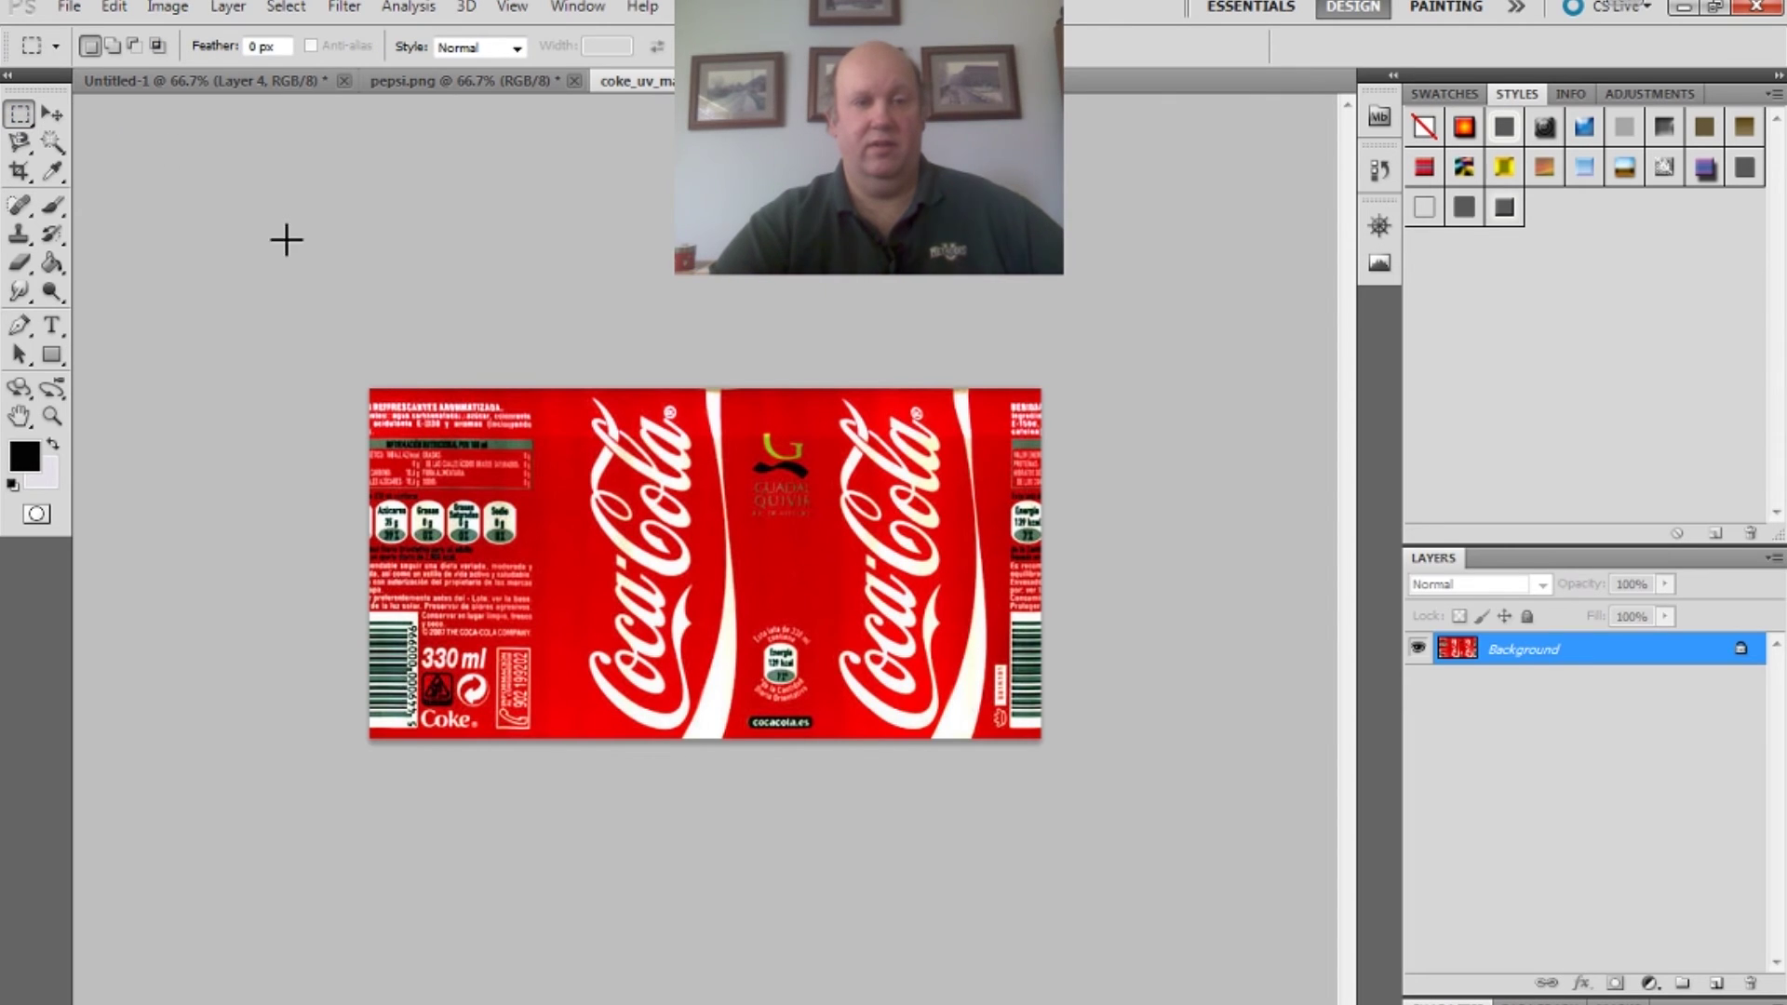
left_click_drag(365, 387, 1041, 737)
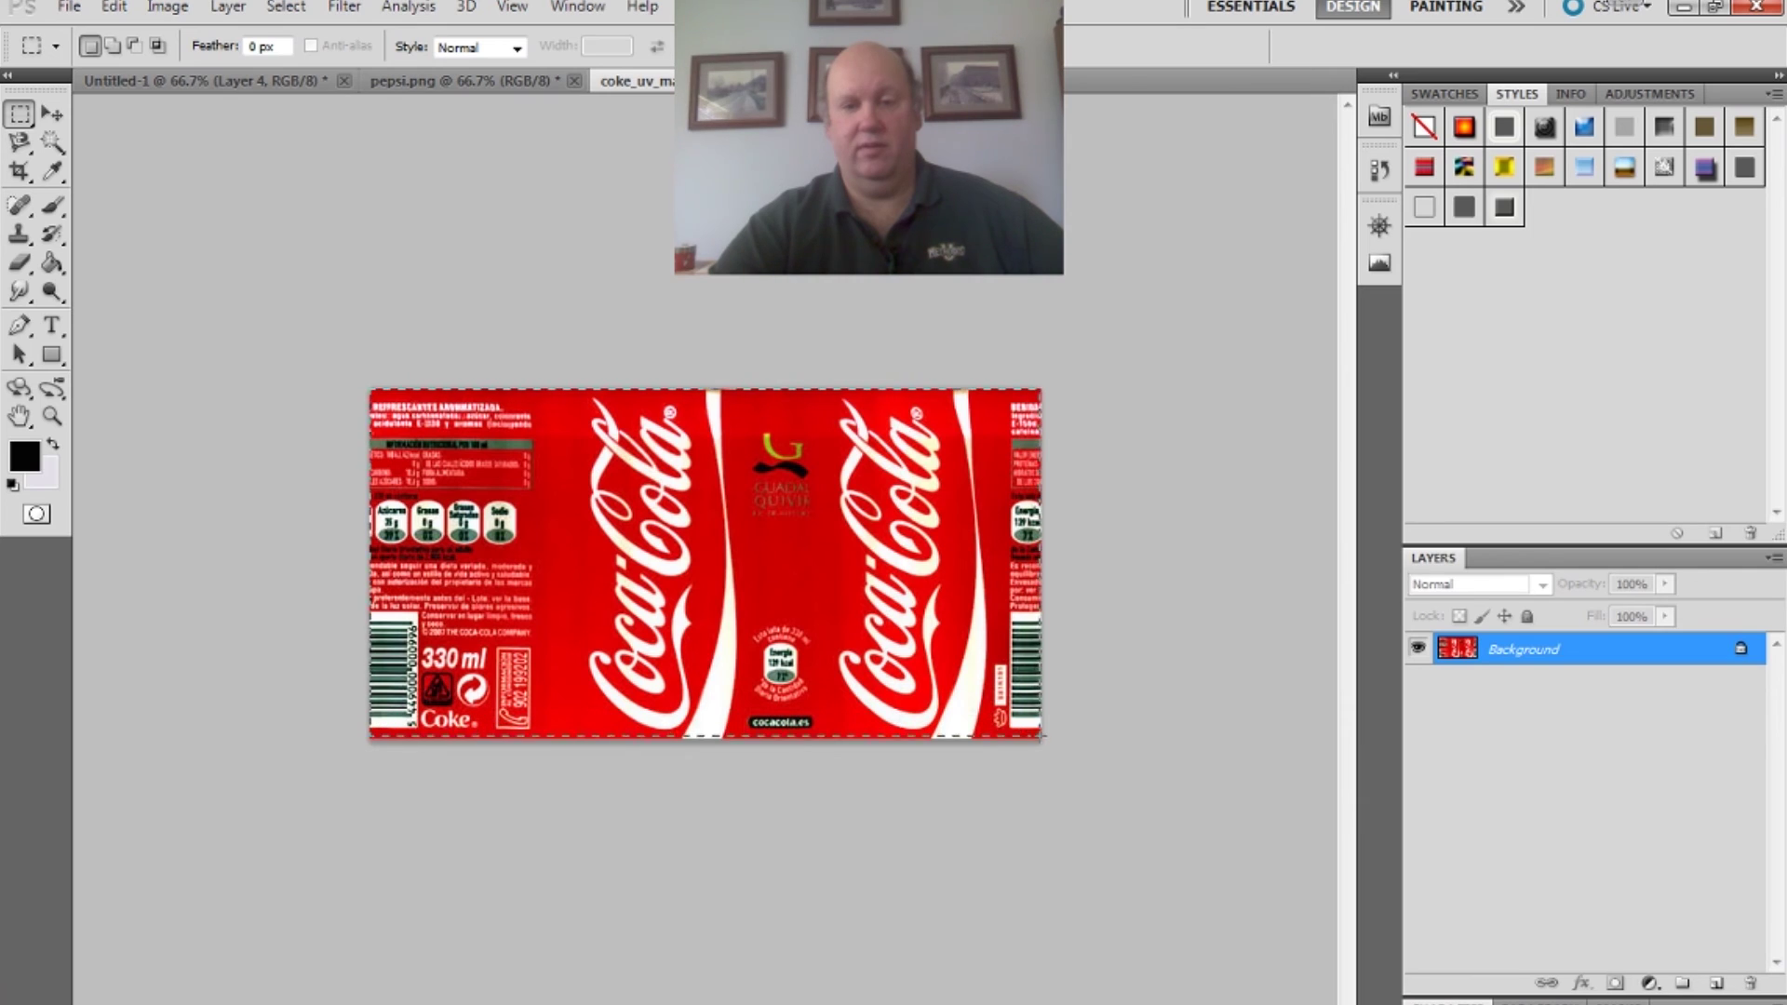
left_click(113, 8)
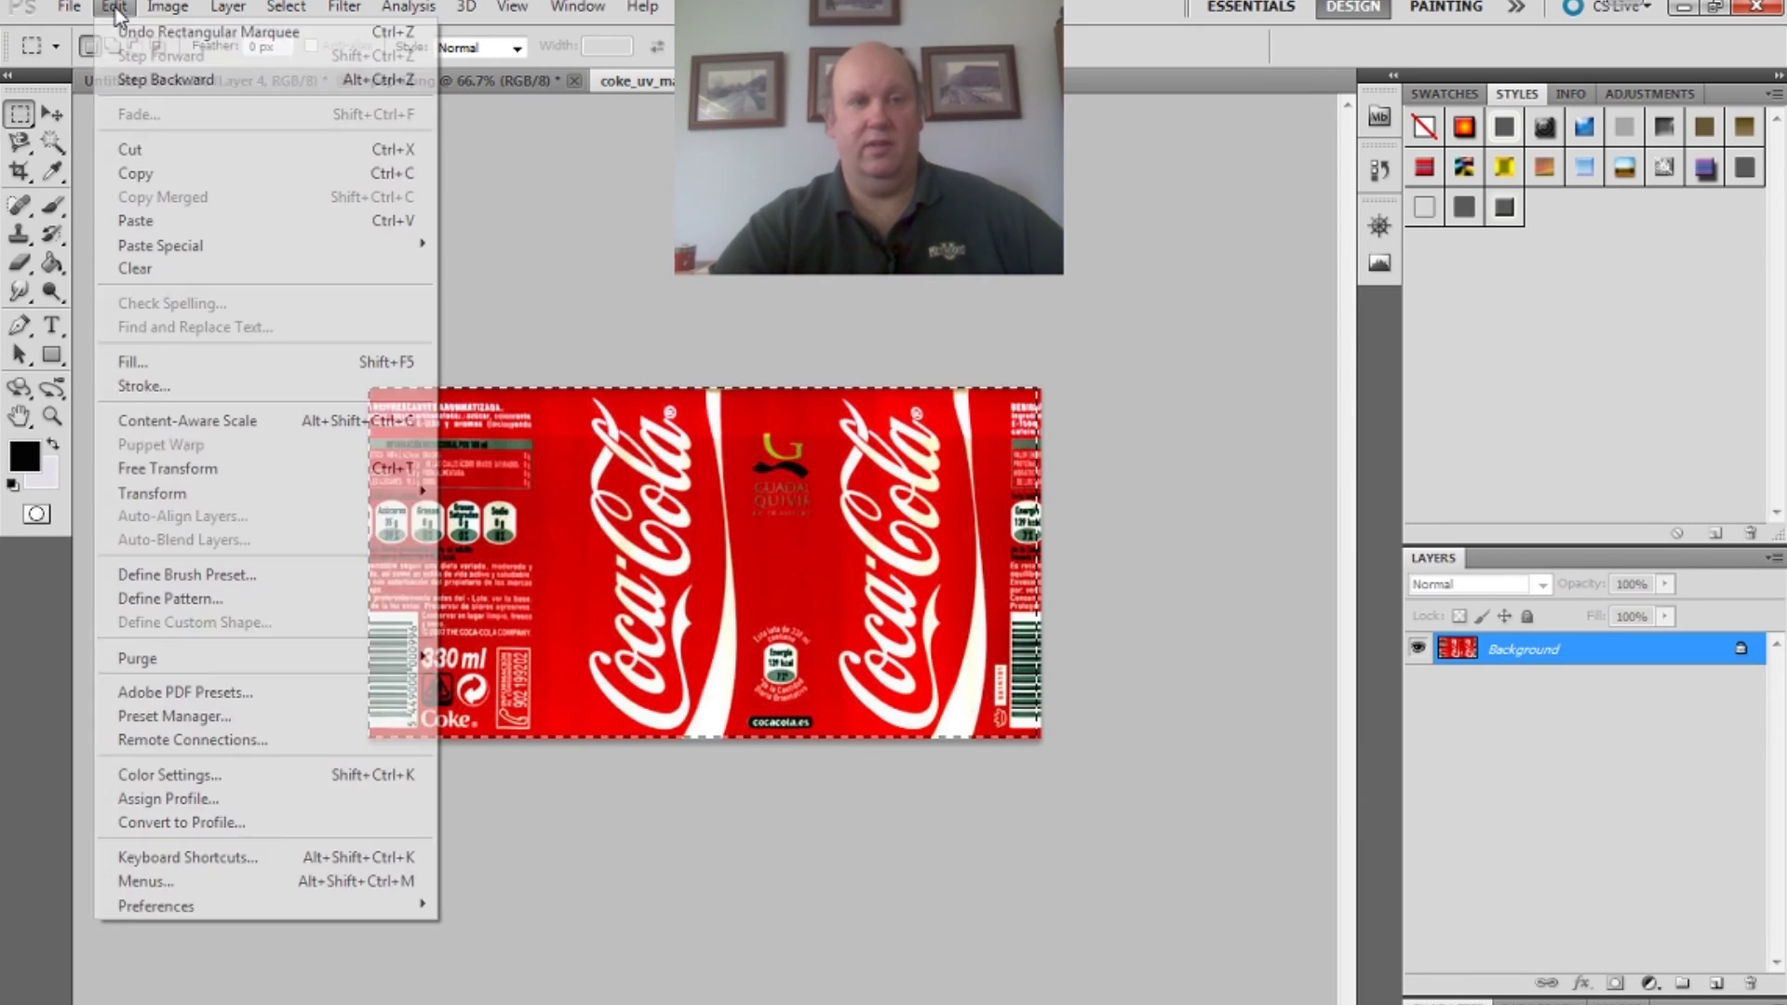
left_click(195, 170)
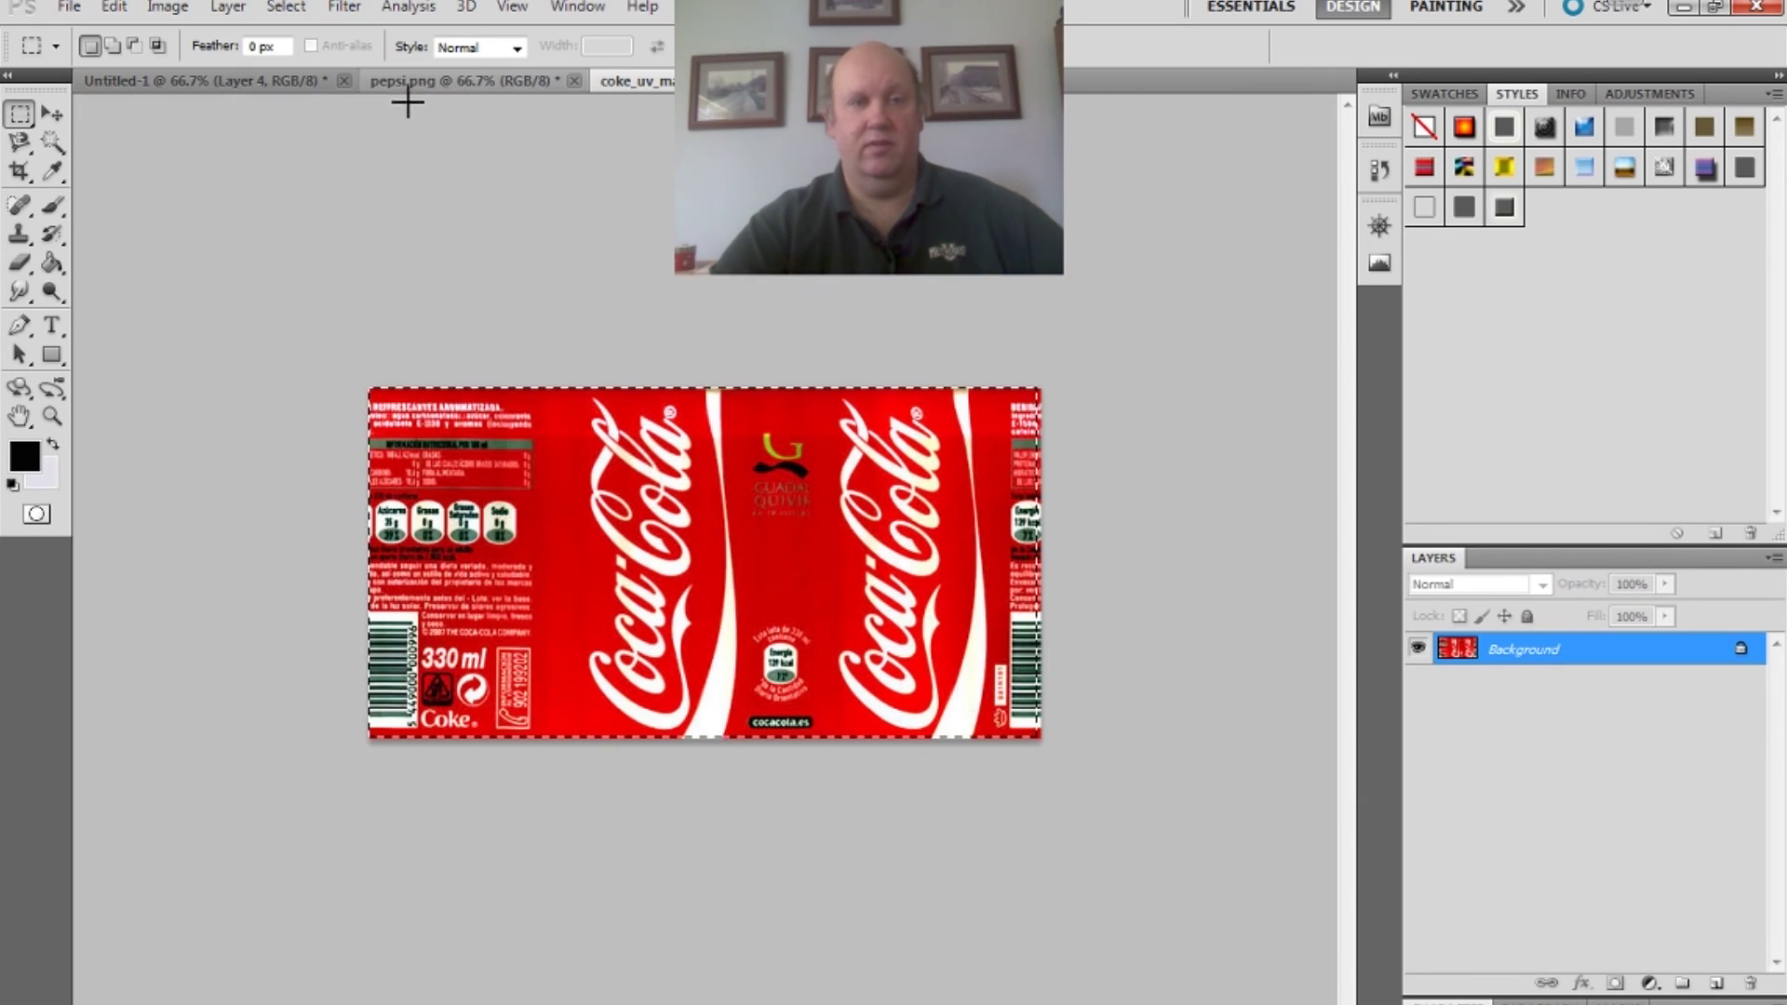
- Paste the Coca-Cola label into the Untitled-1 document and move it near the upper-left corner of the Pepsi label
left_click(273, 78)
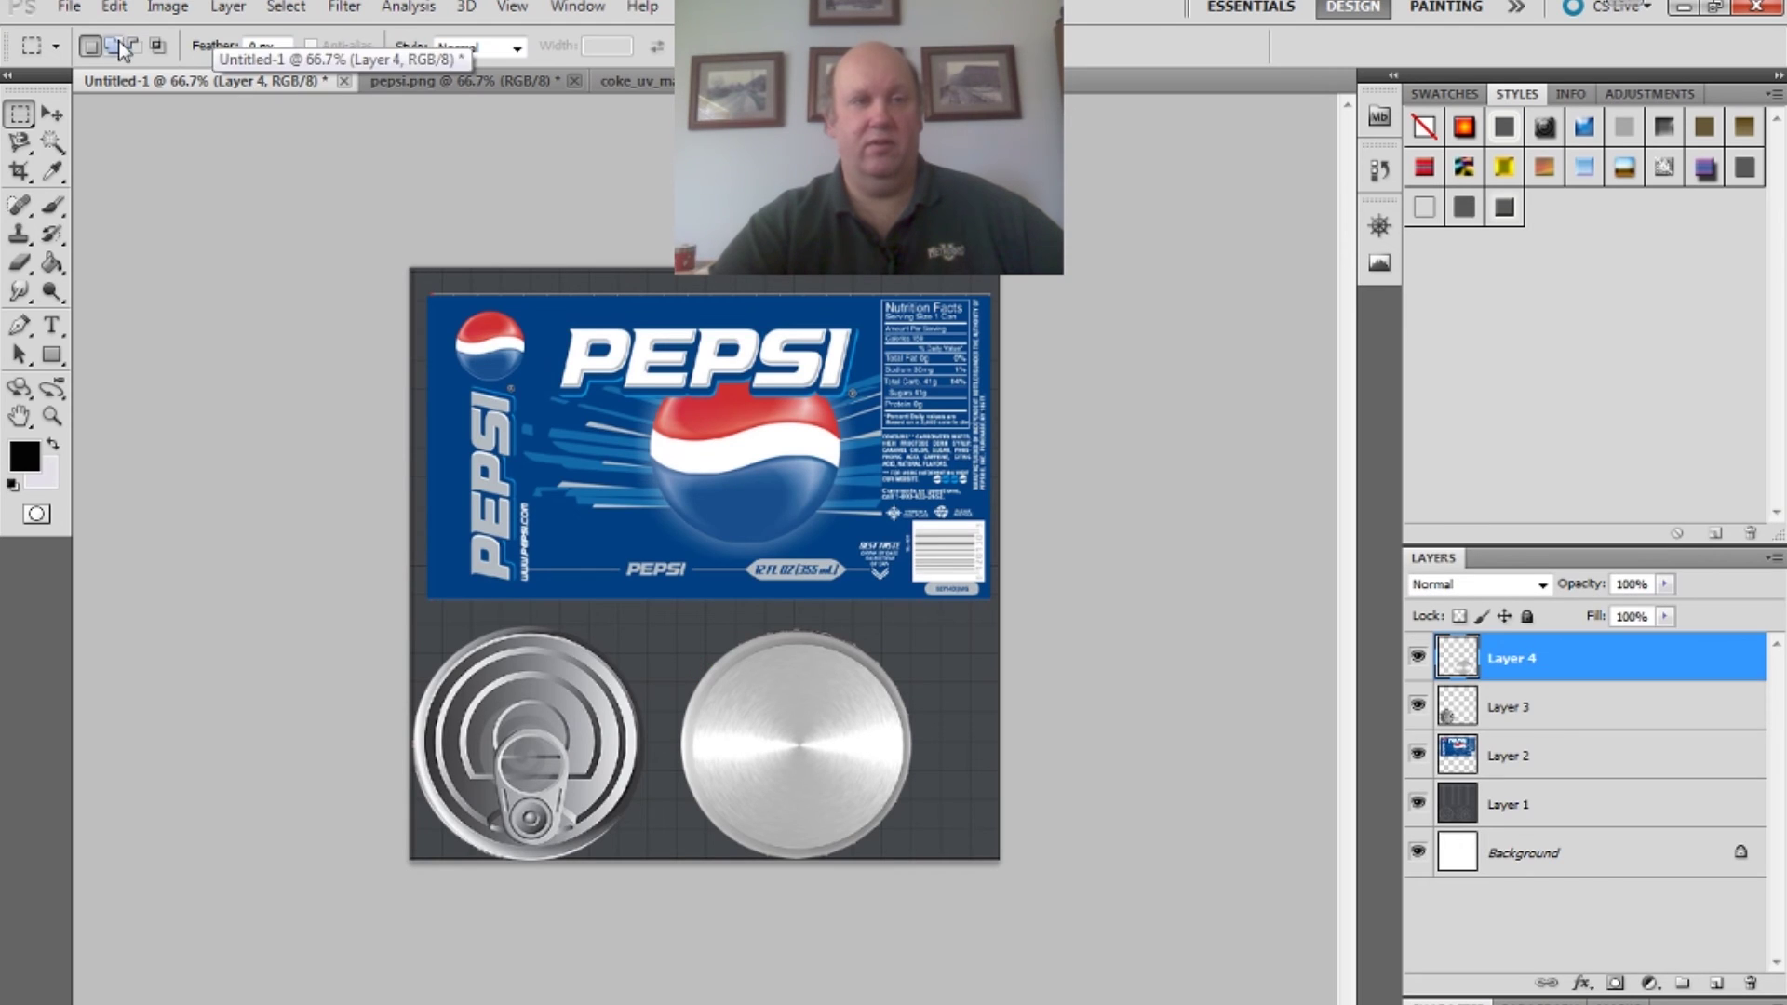
left_click(119, 8)
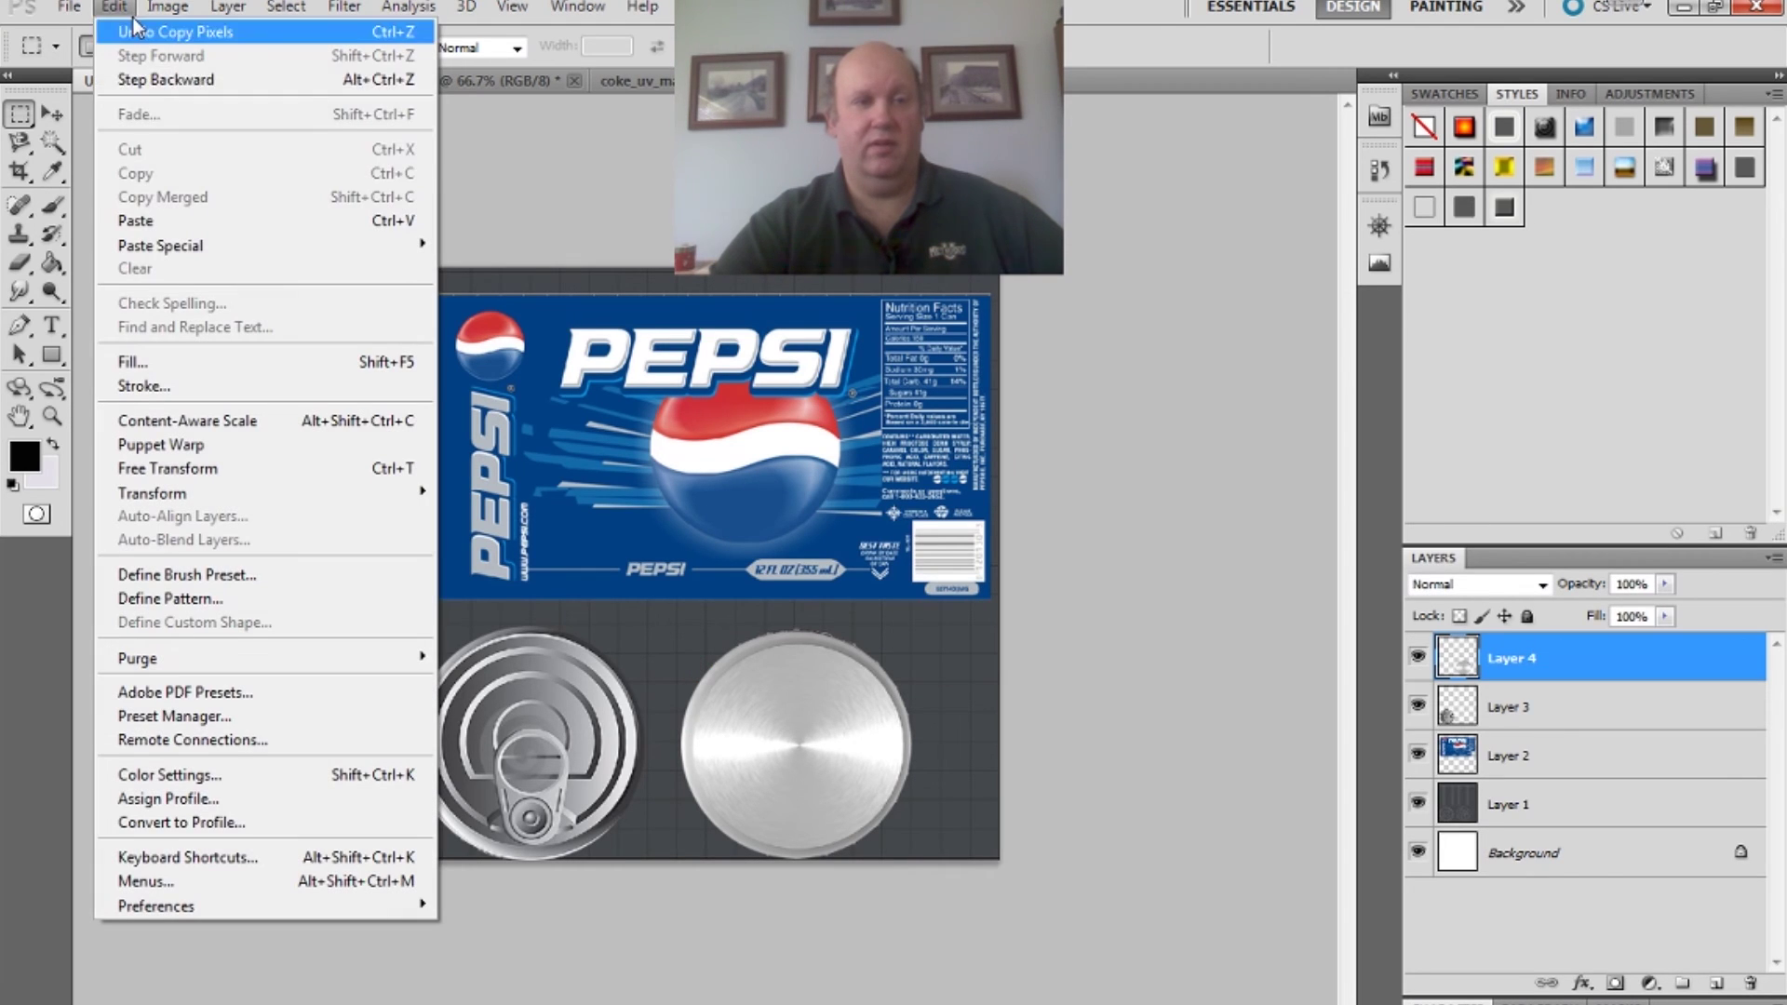
left_click(208, 221)
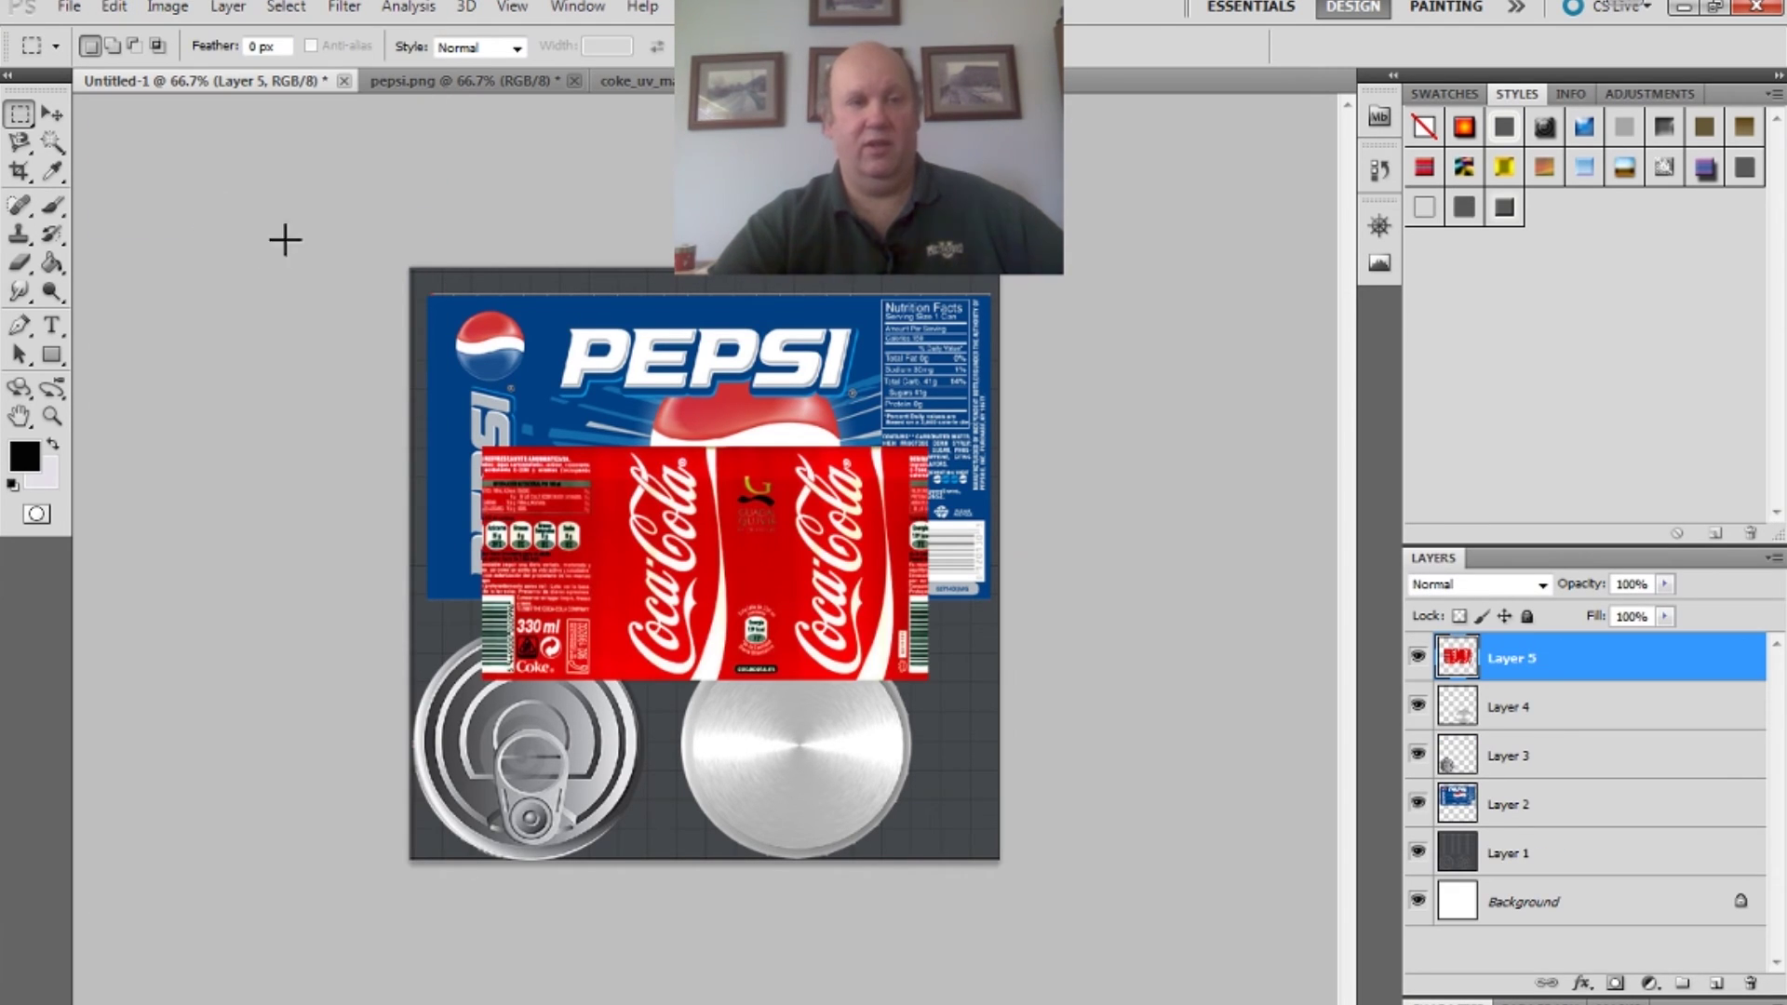
left_click(49, 114)
left_click_drag(634, 511, 590, 360)
- Scale the Coca-Cola label to about 126.9% width and 130.5% height so it completely covers the Pepsi label
left_click(113, 8)
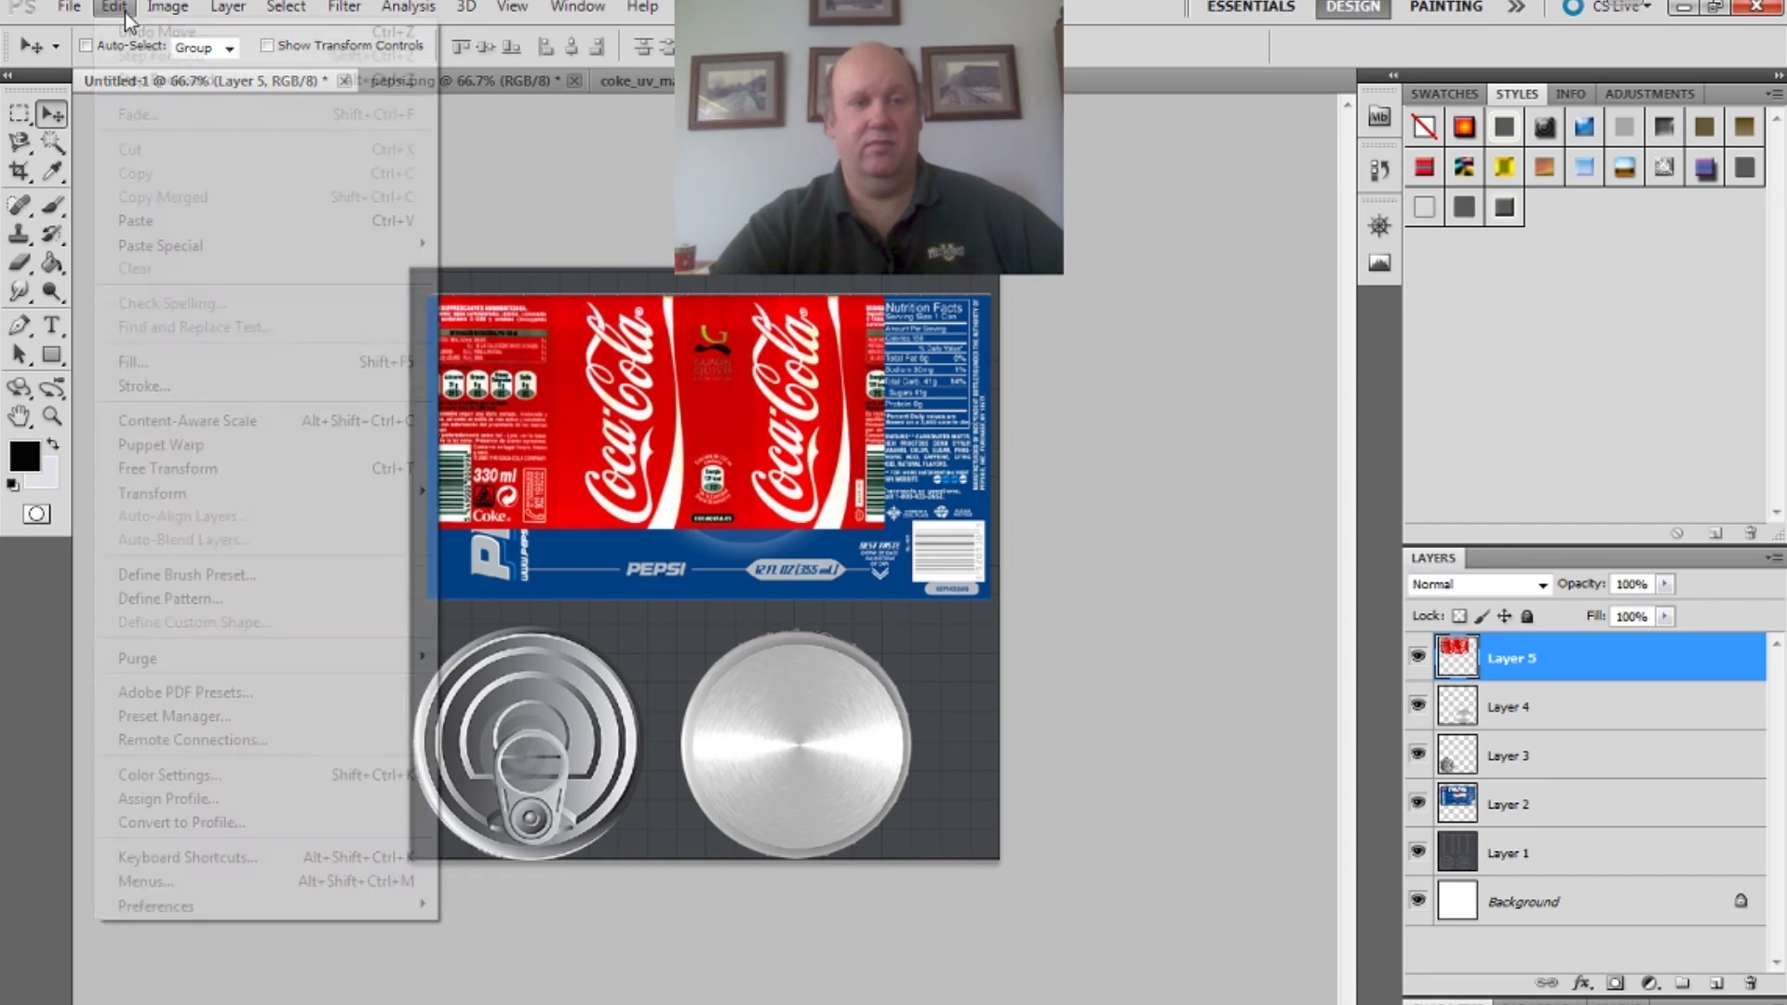
mouse_move(421, 493)
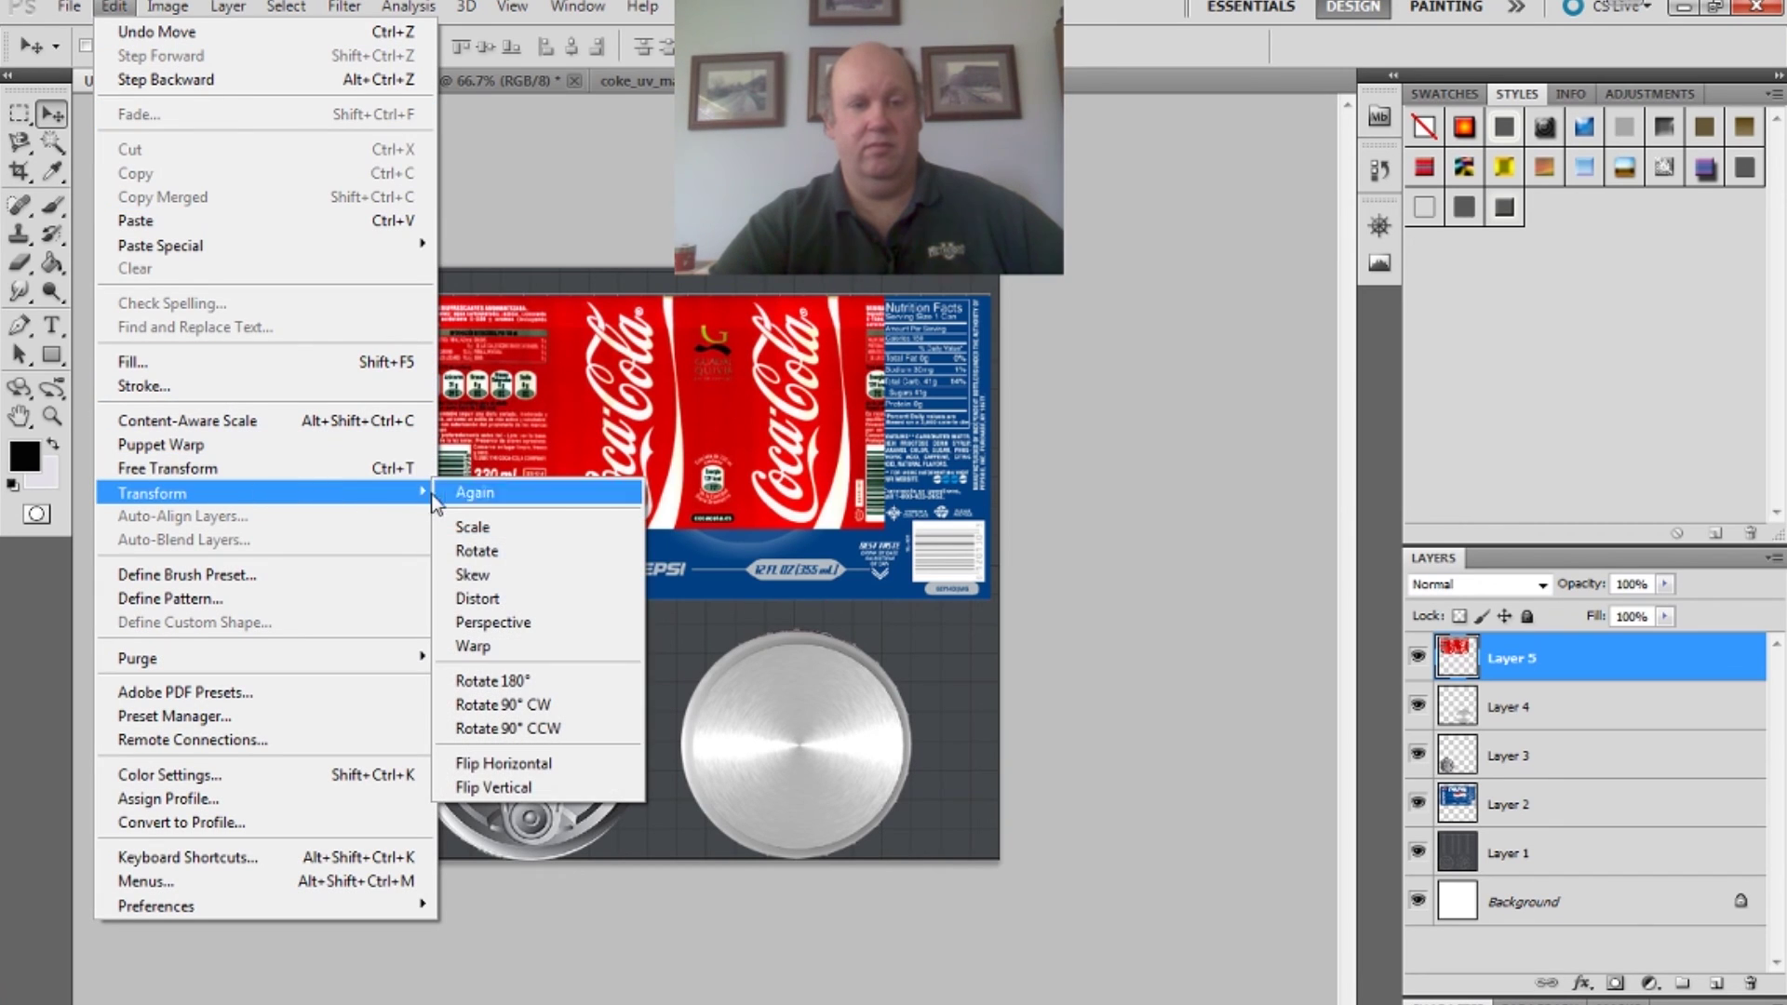
left_click(473, 528)
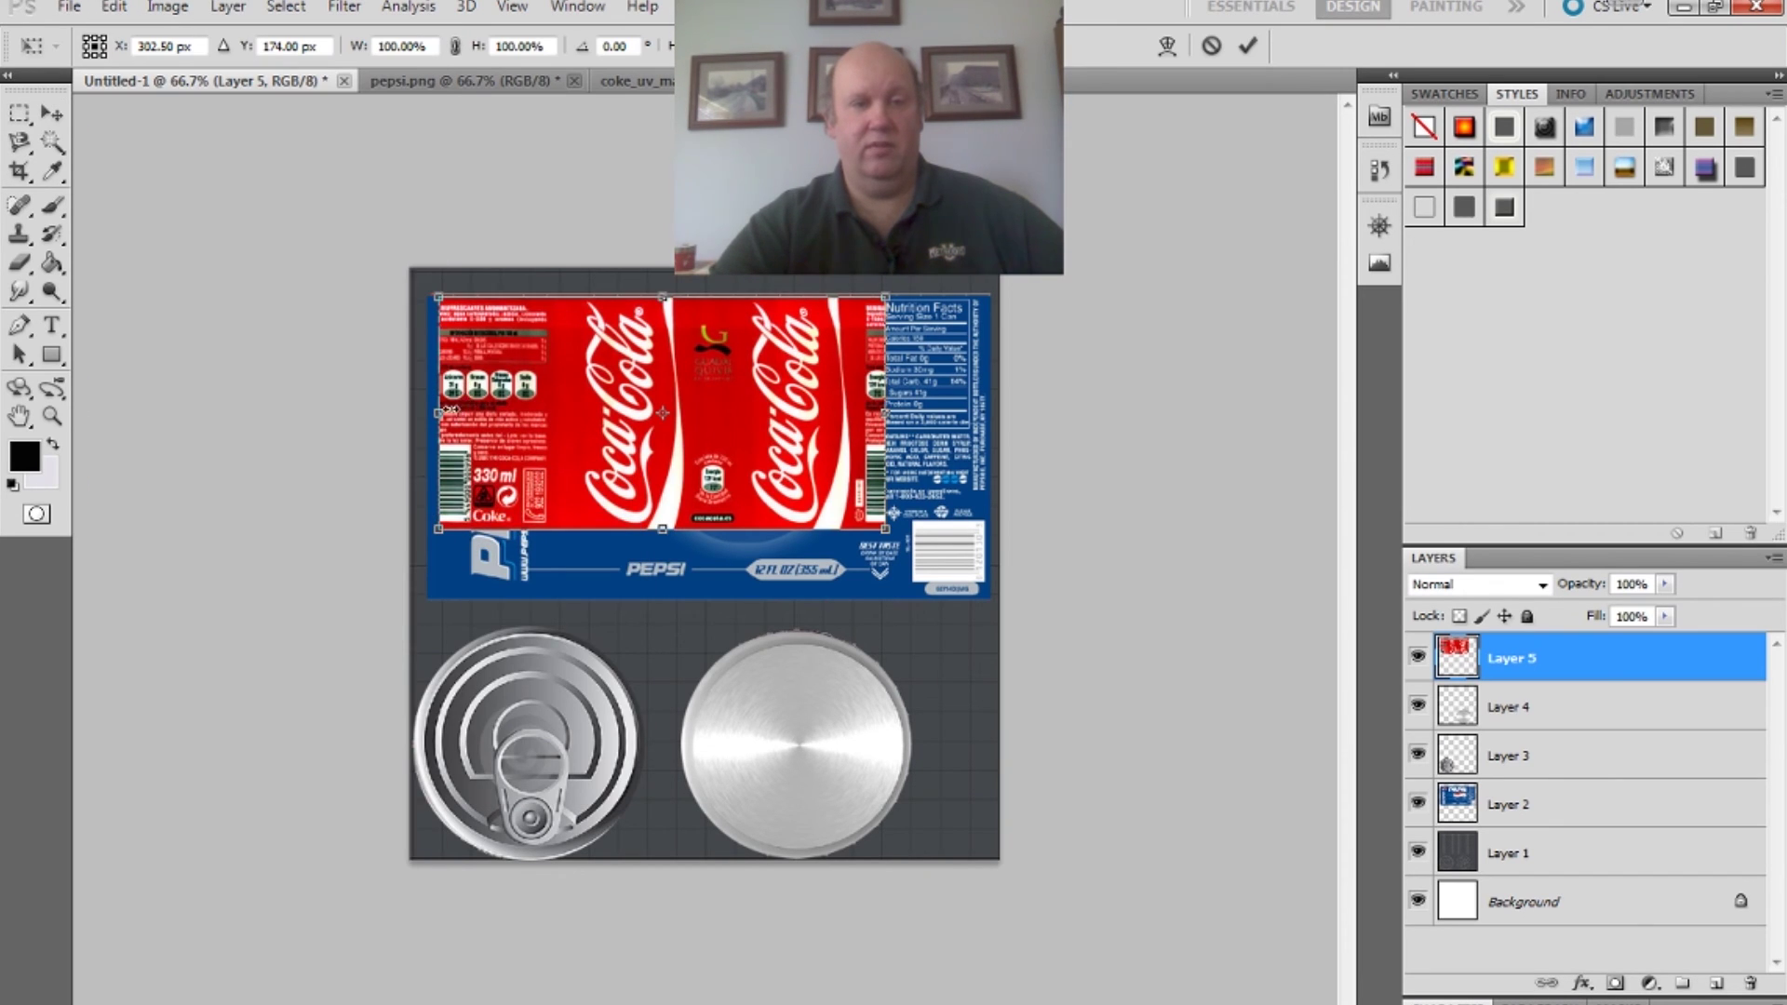
left_click_drag(438, 414, 428, 413)
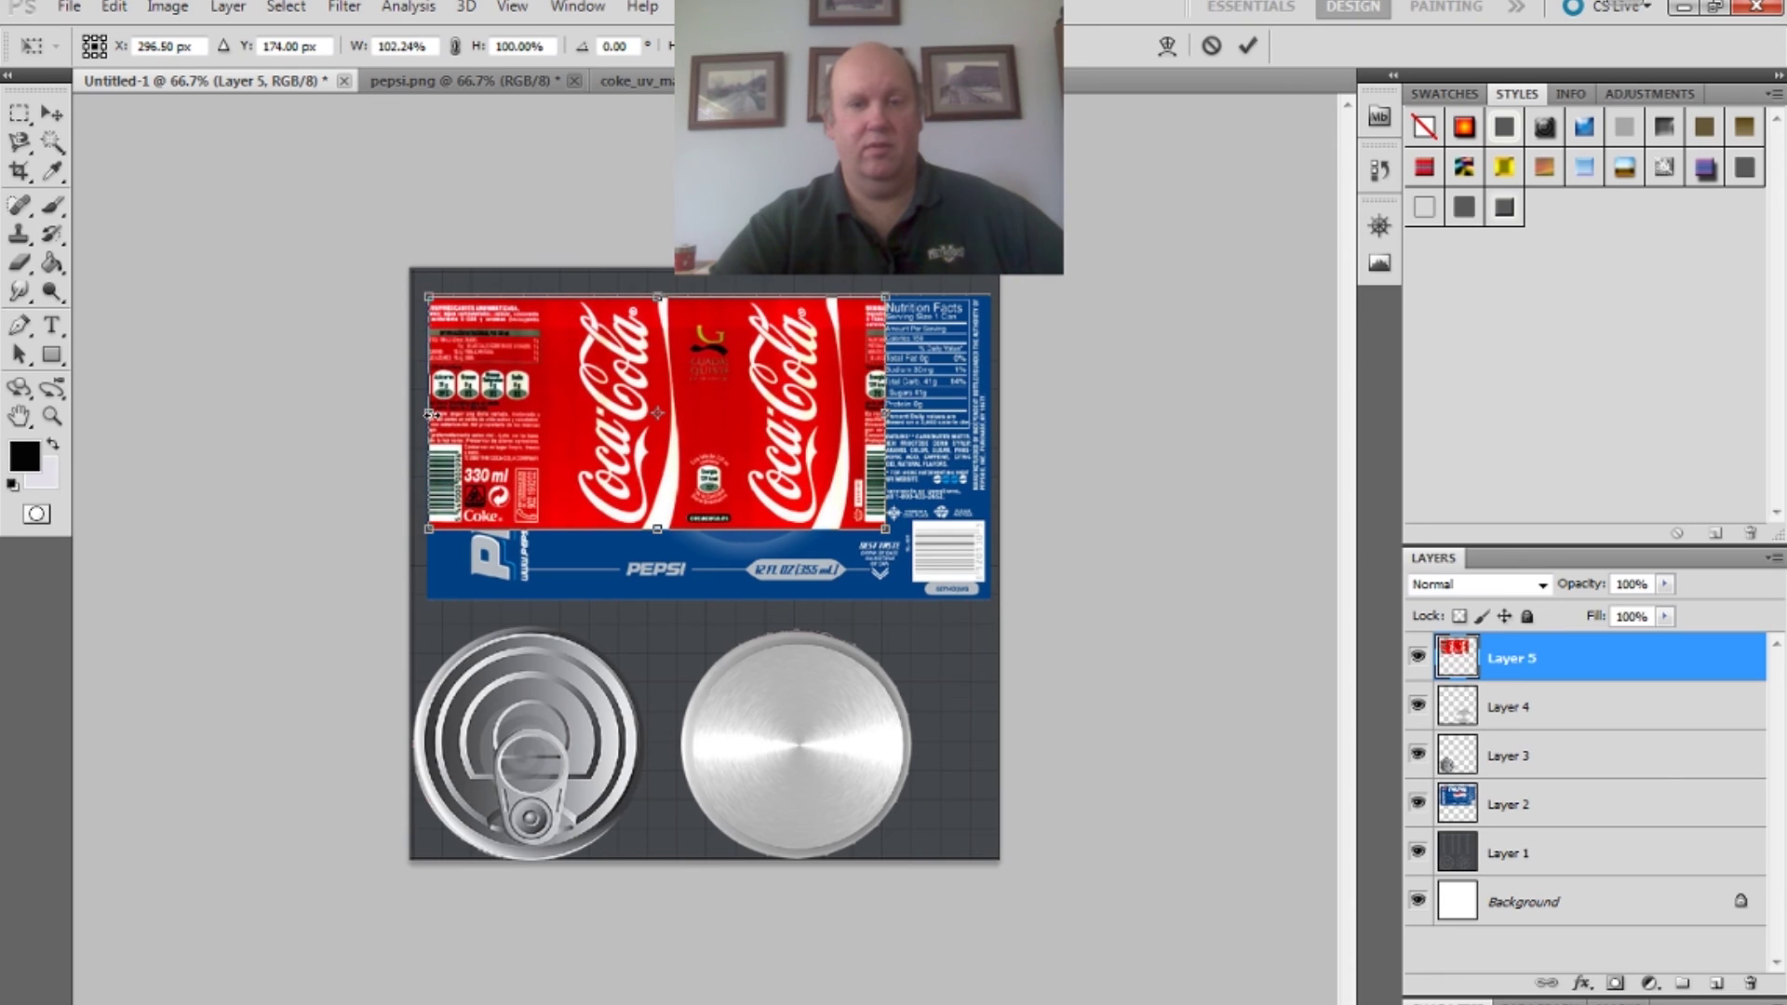
left_click_drag(885, 413, 996, 413)
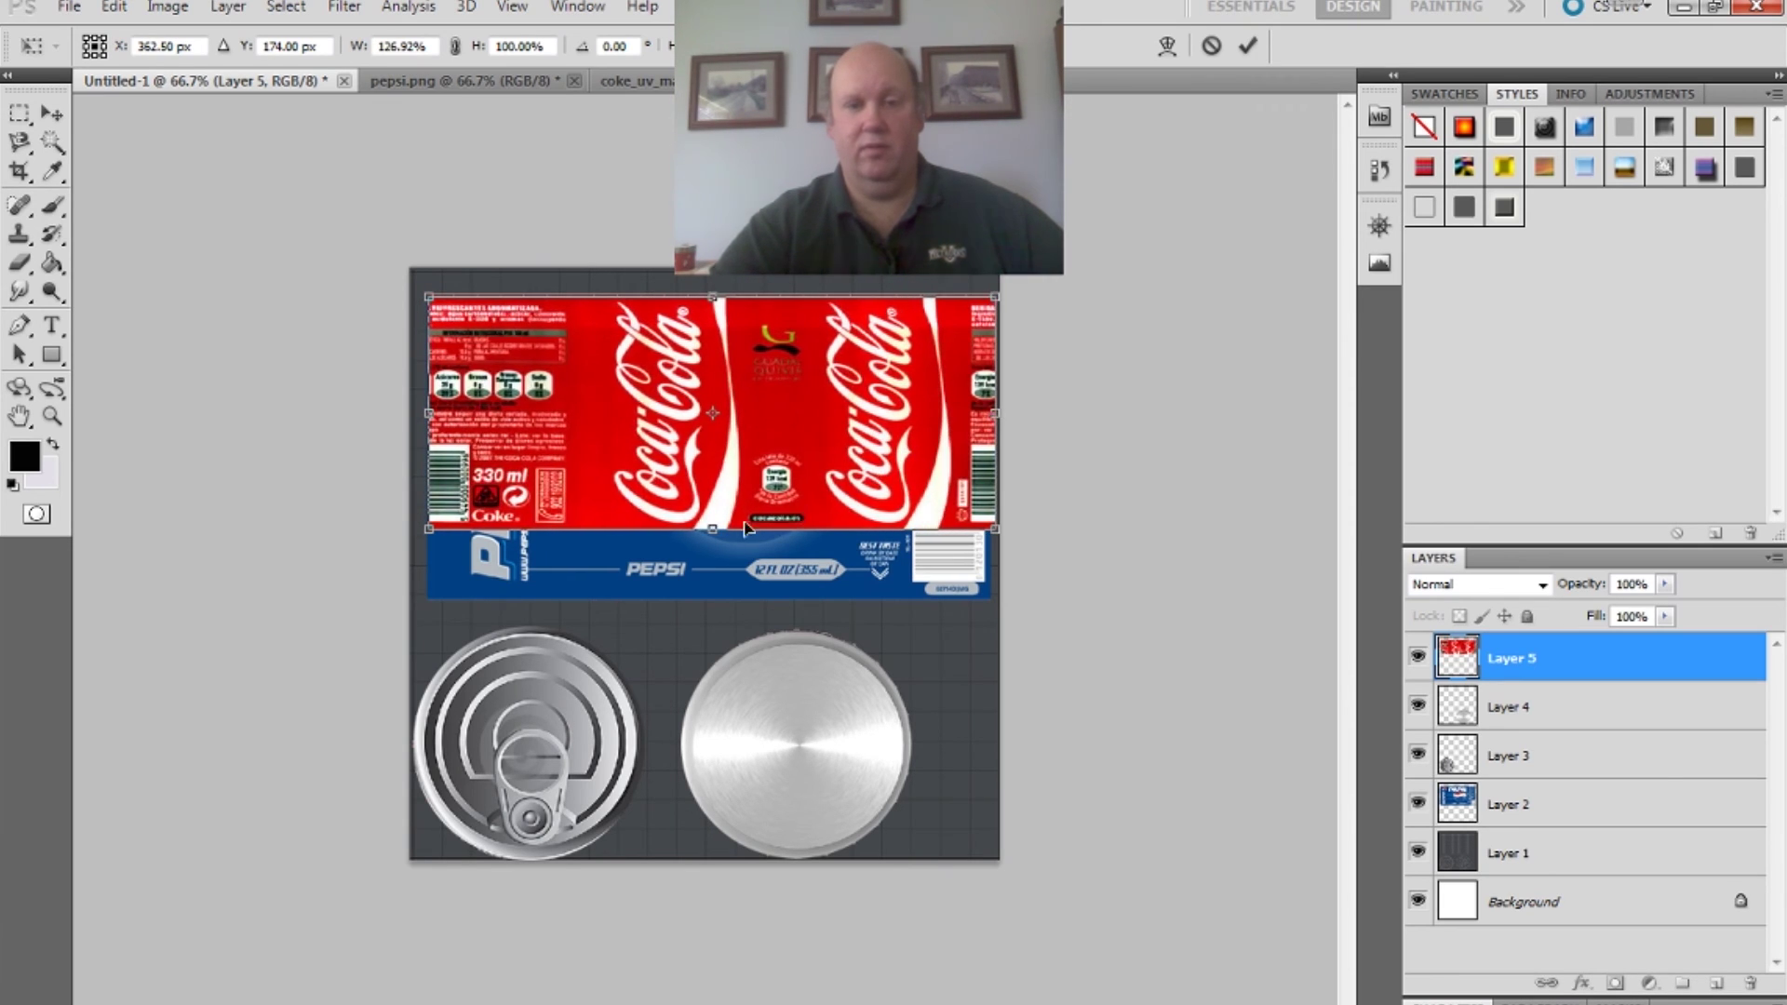
left_click_drag(713, 527, 713, 600)
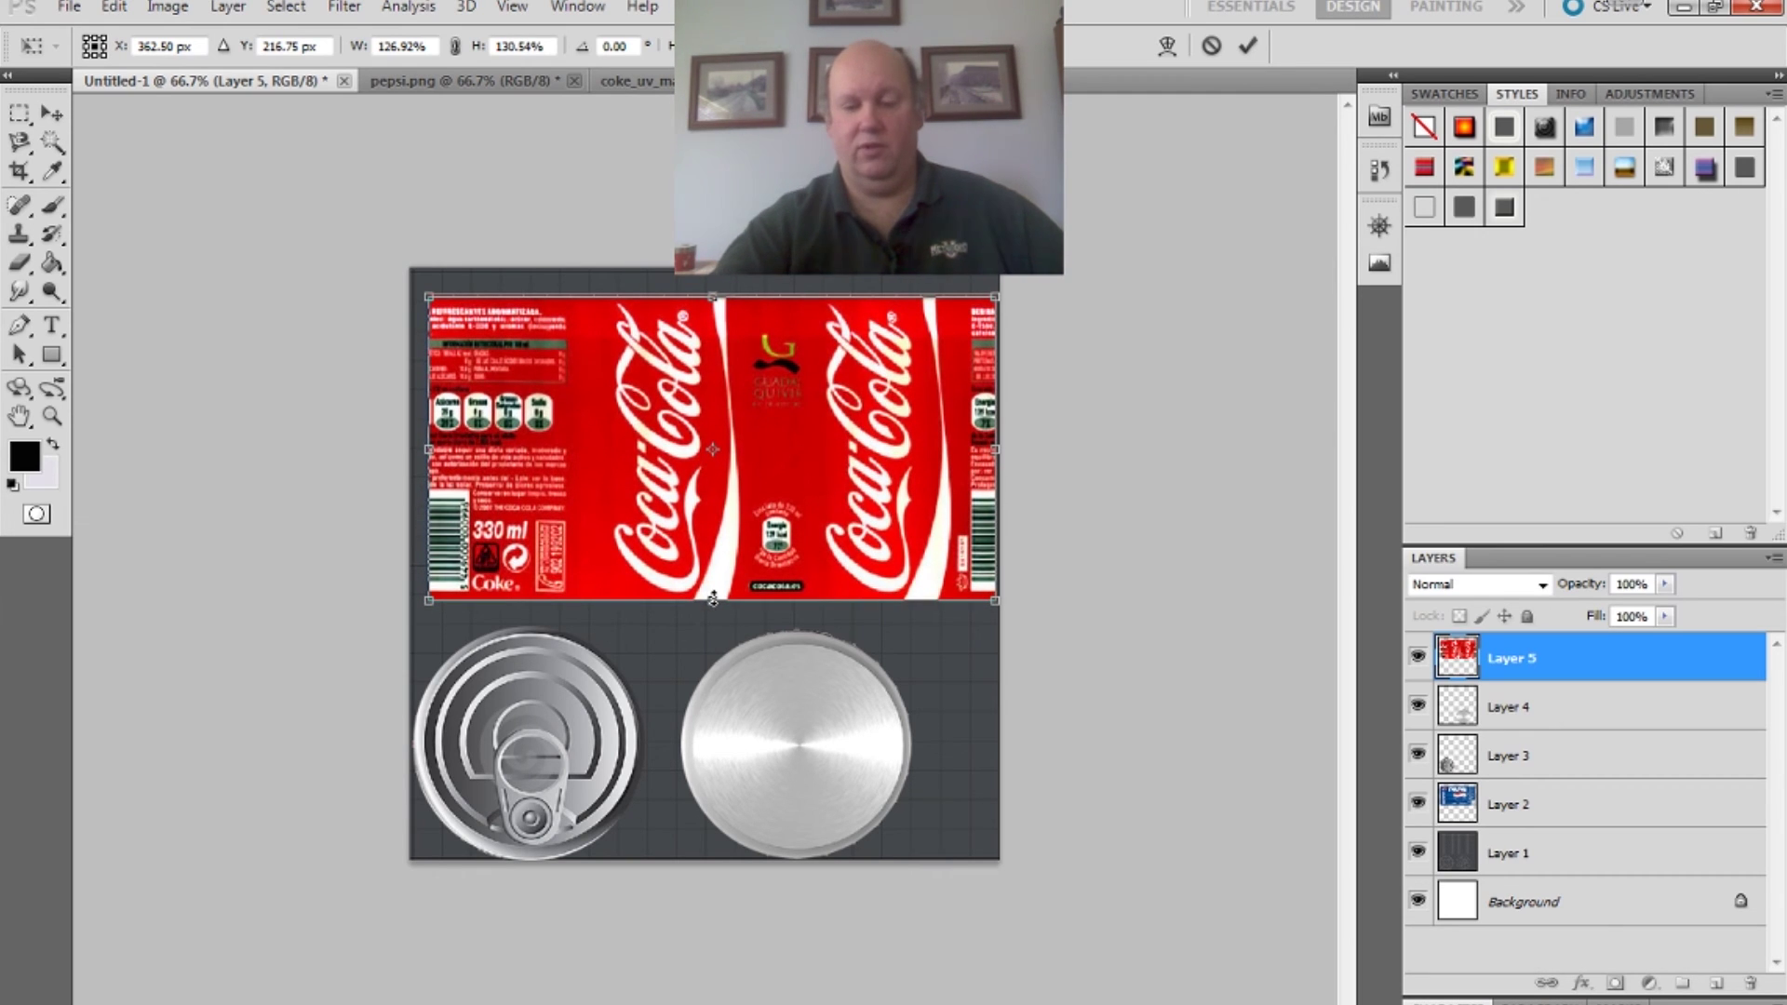
key("Return")
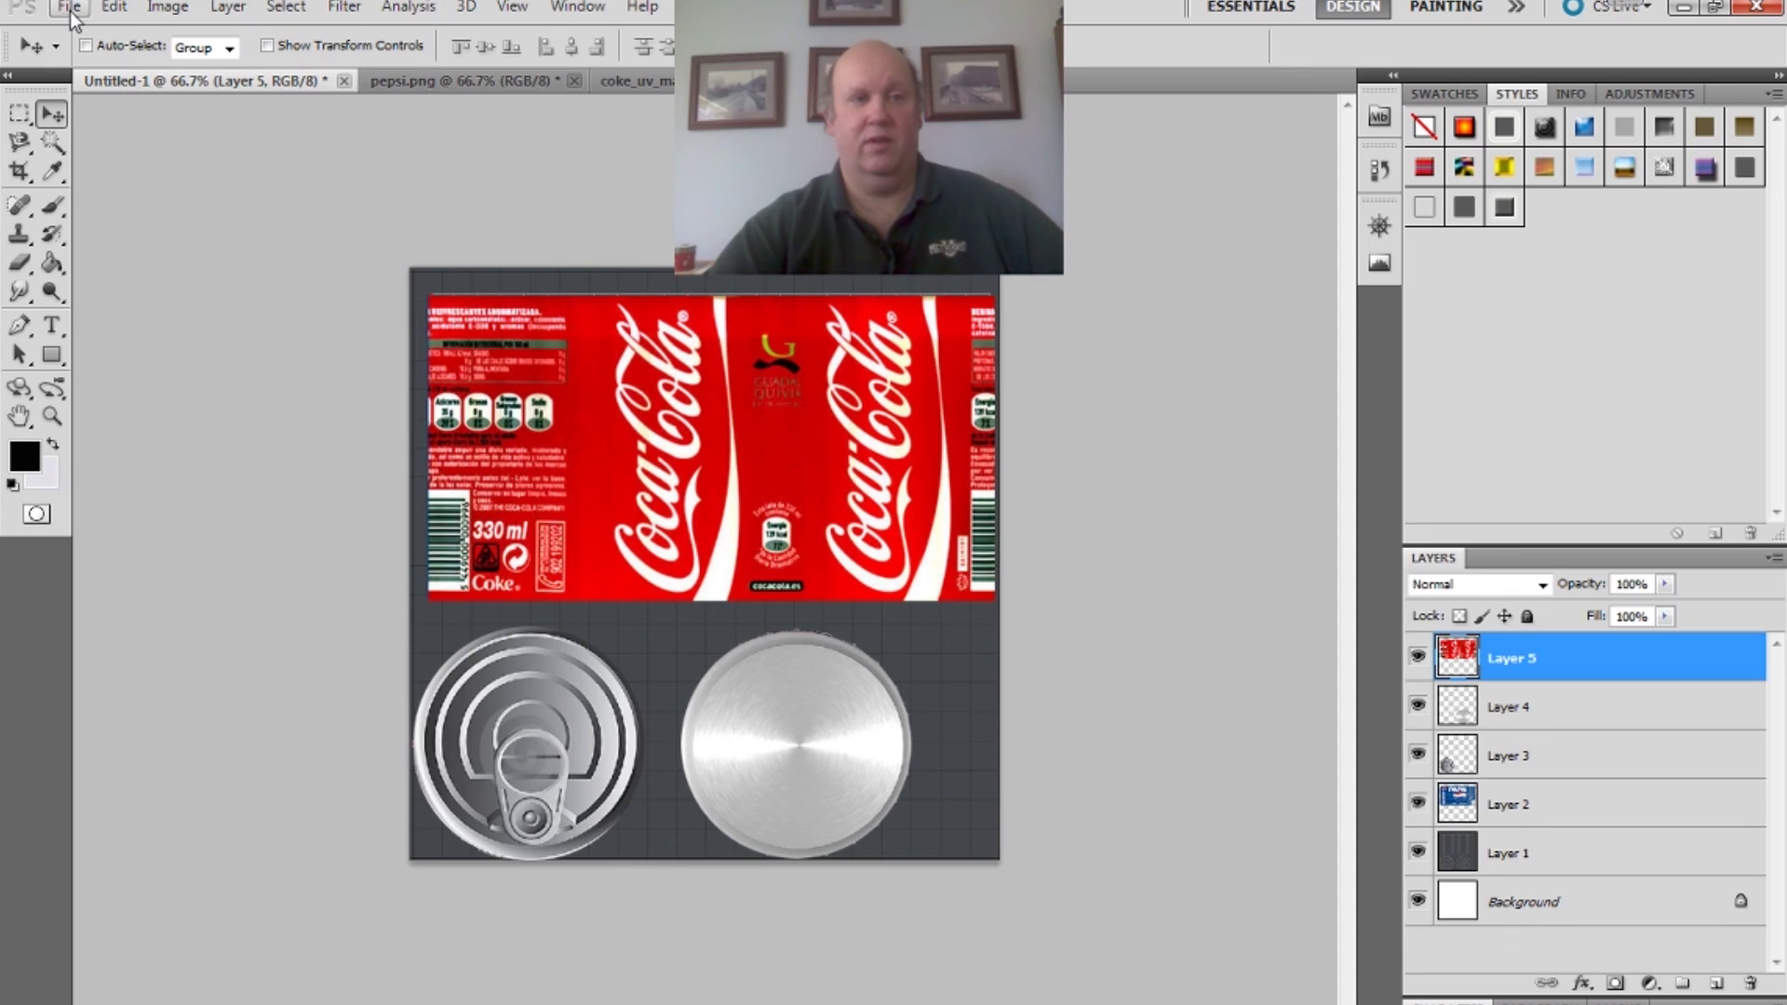
- Save the Coca-Cola texture as a JPEG copy named can_uv2.jpg in the UV folder, accepting the JPEG options
left_click(69, 9)
left_click(157, 388)
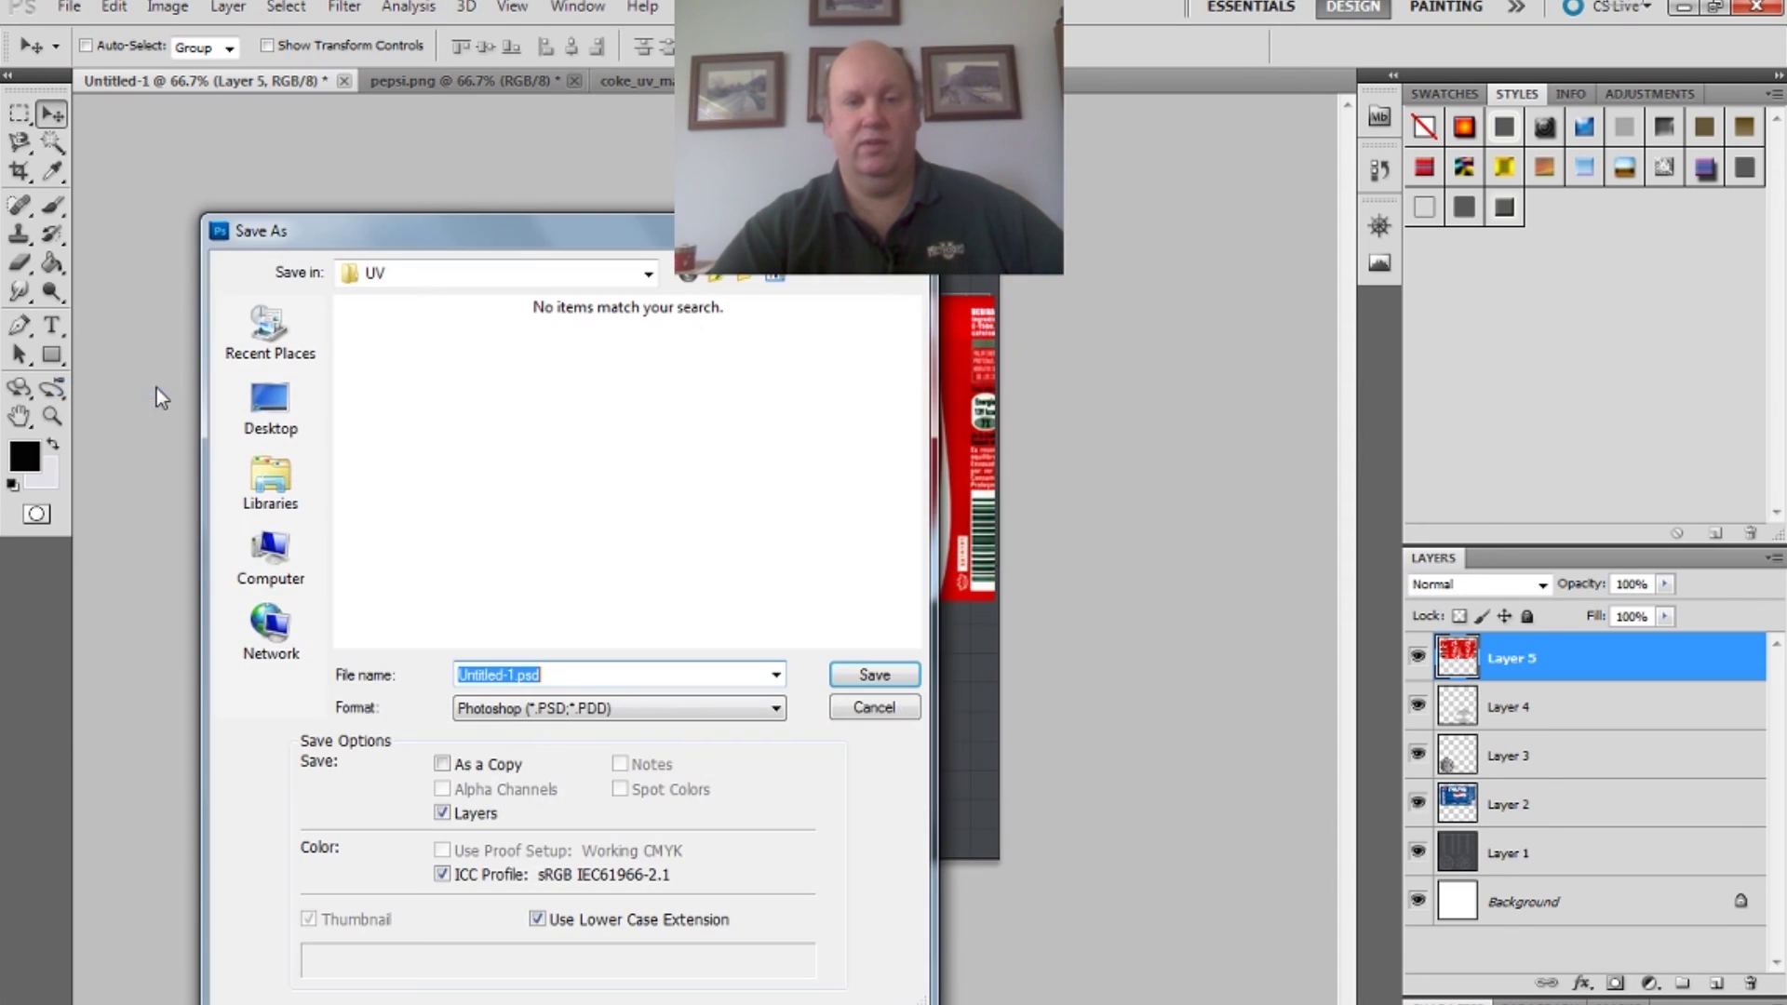
left_click(554, 716)
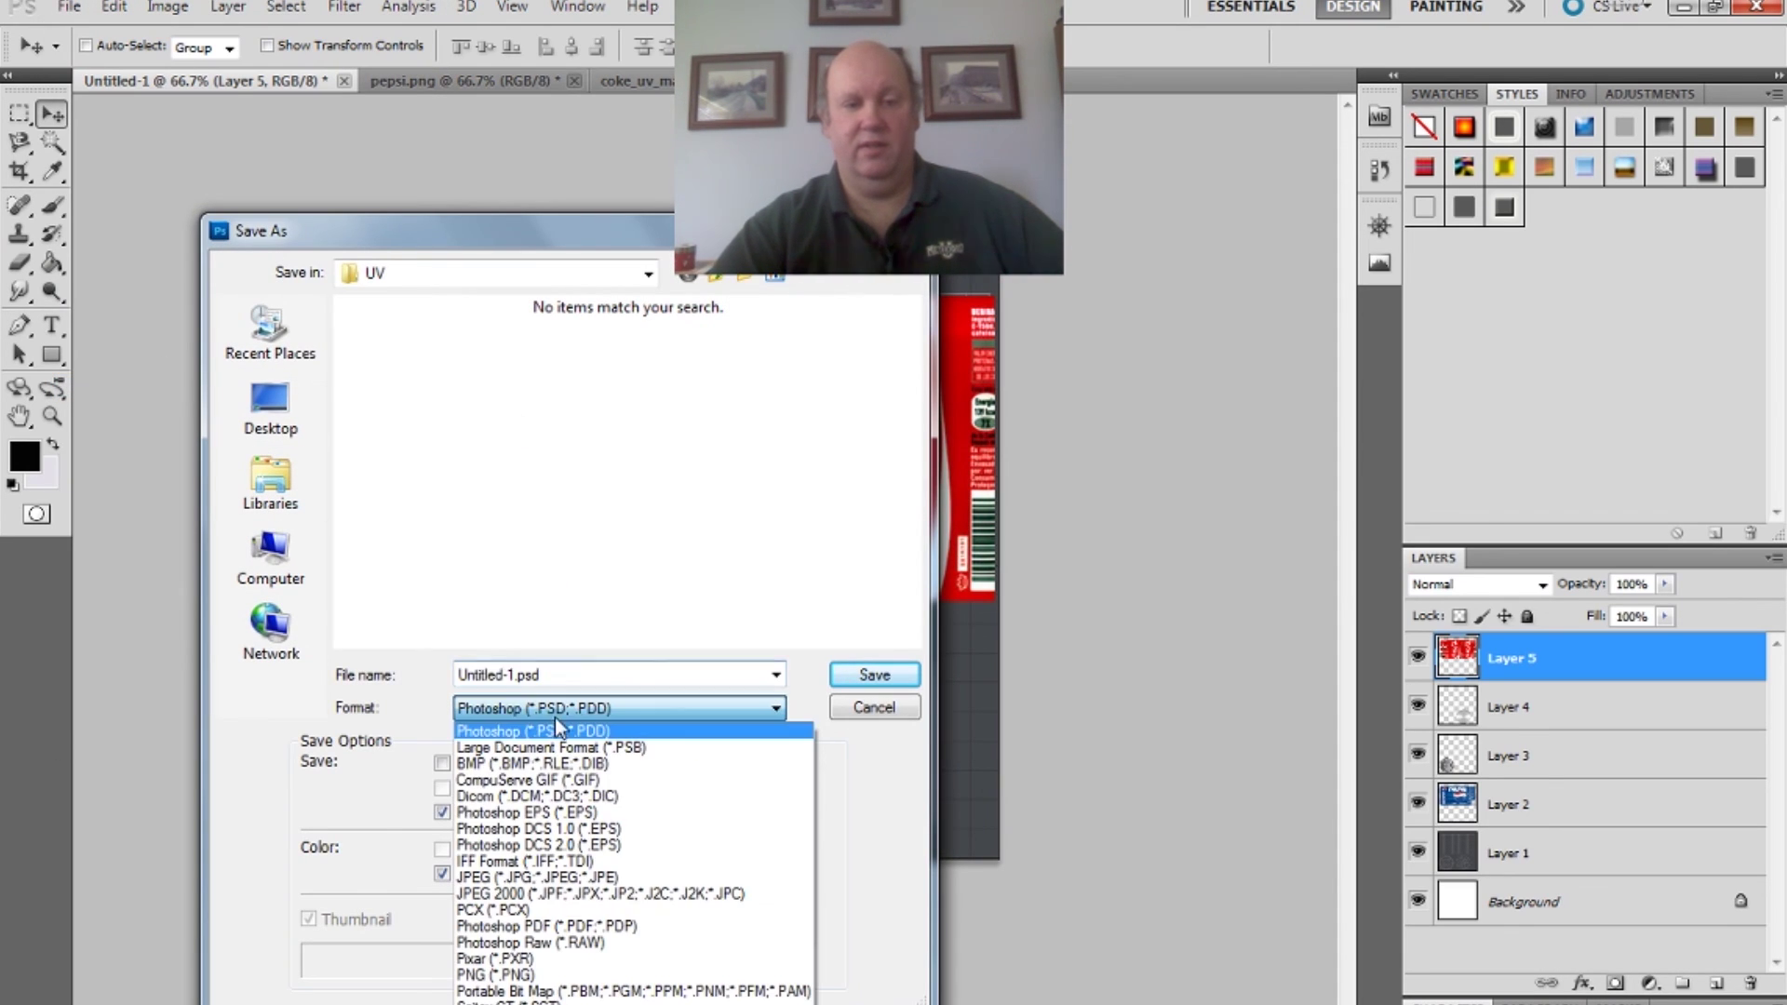
left_click(586, 879)
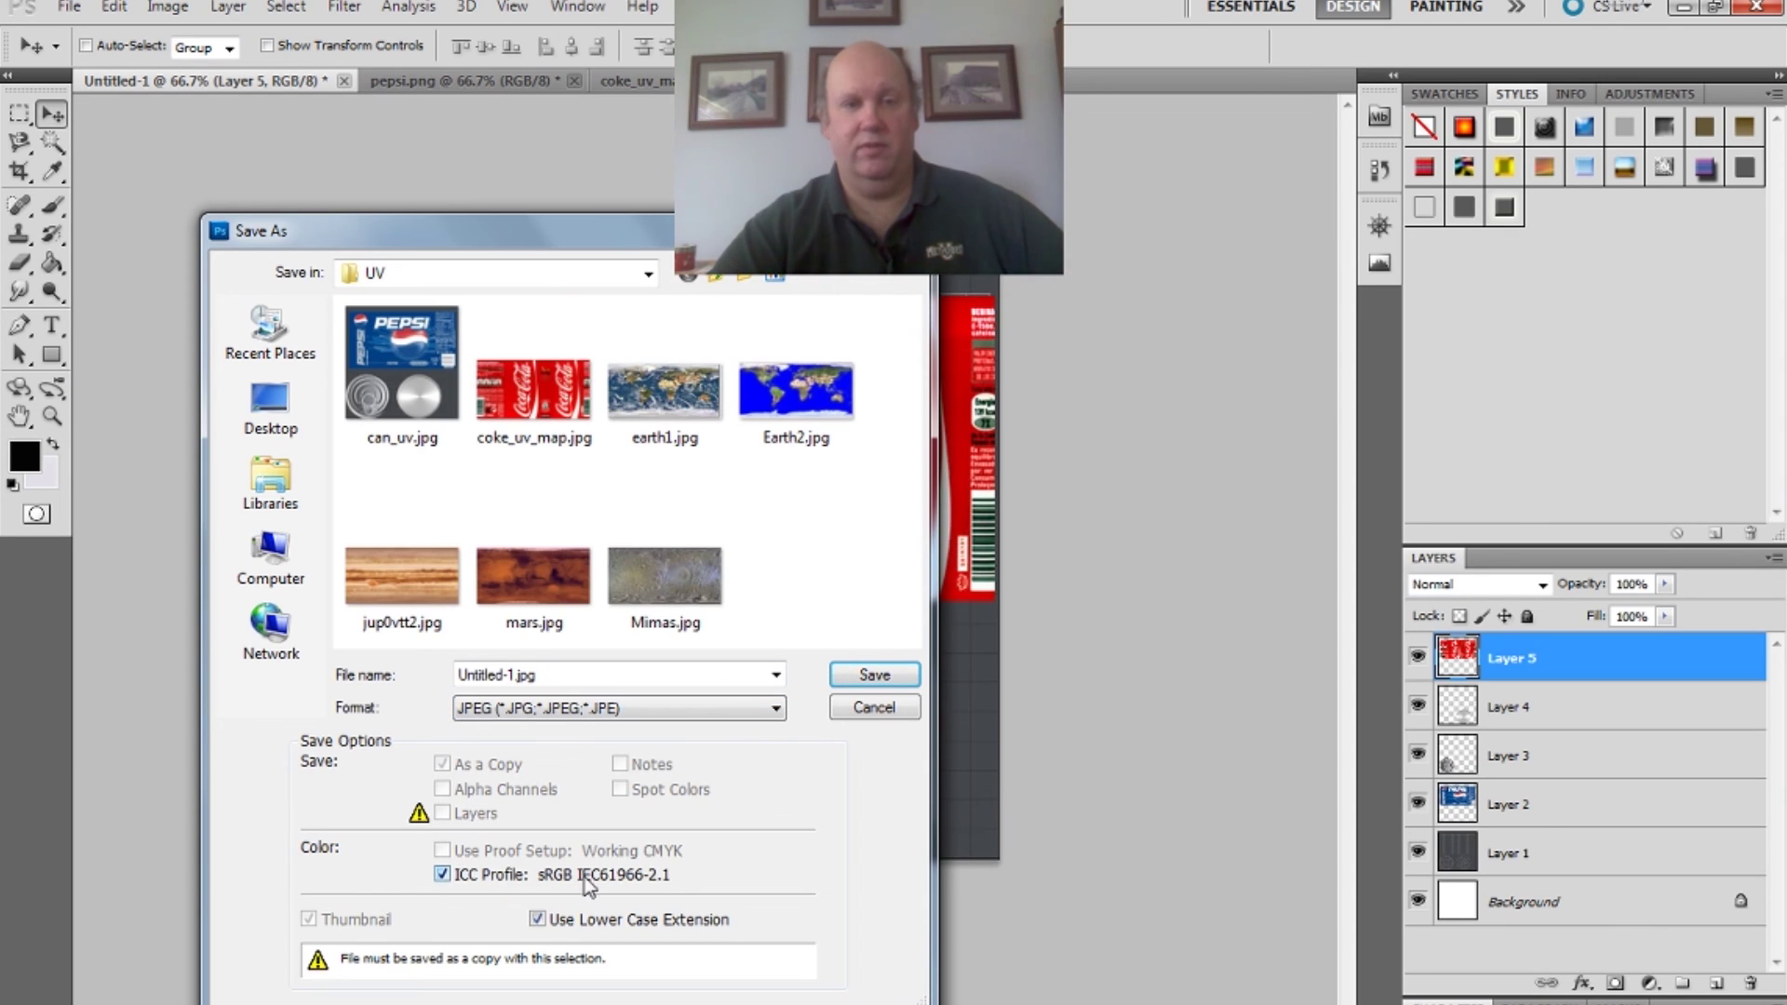
left_click(415, 366)
left_click(533, 677)
left_click(532, 677)
type("2")
left_click(875, 676)
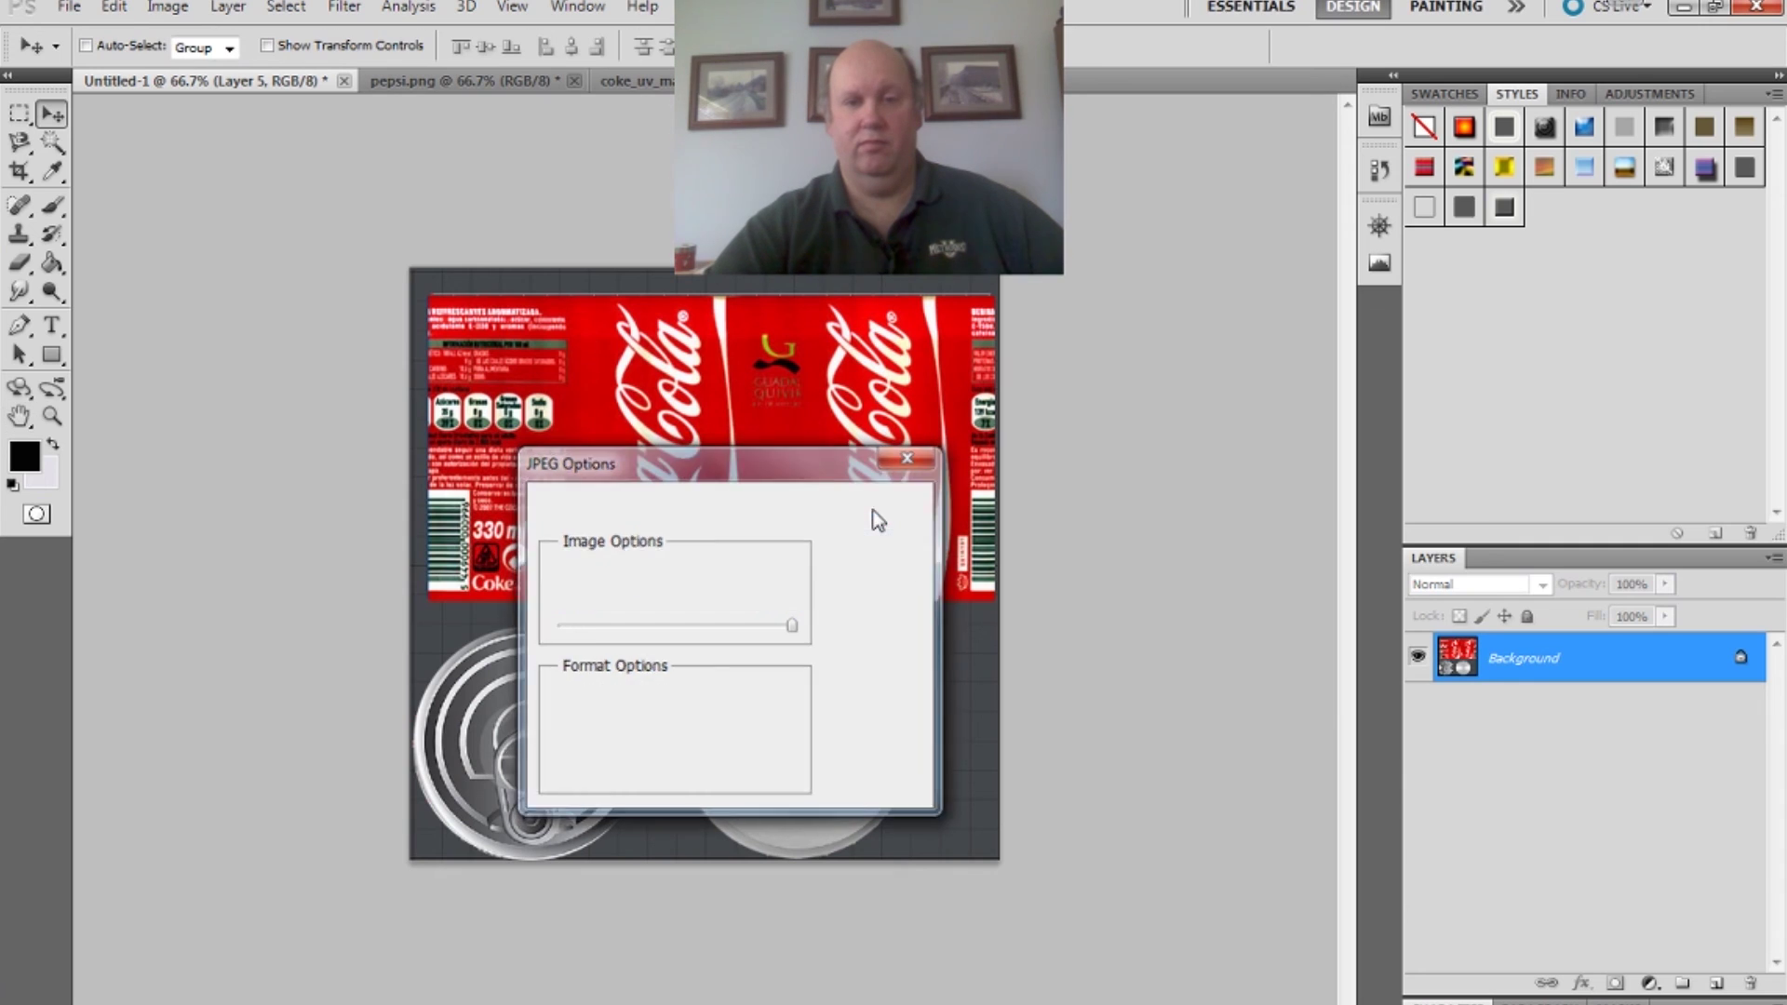
left_click(878, 521)
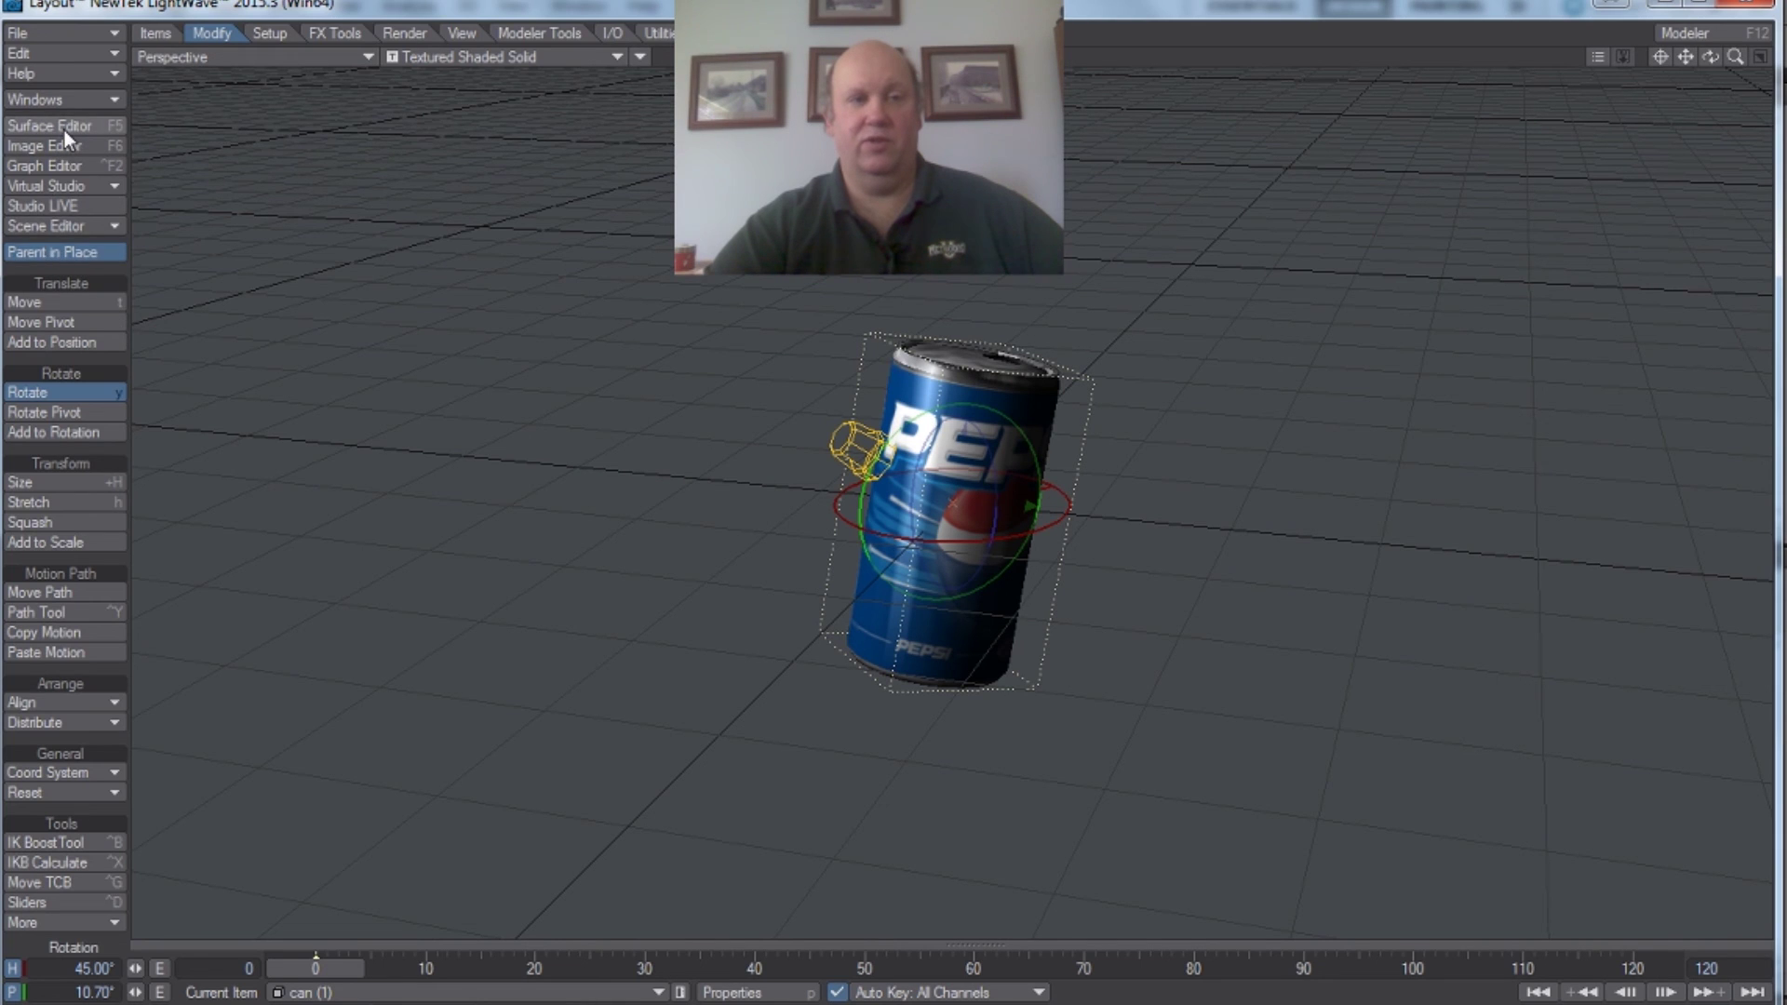
- In LightWave Layout, load can_uv2.jpg as the image for the color texture of the can's Default surface, and close the editors
left_click(64, 127)
left_click(579, 407)
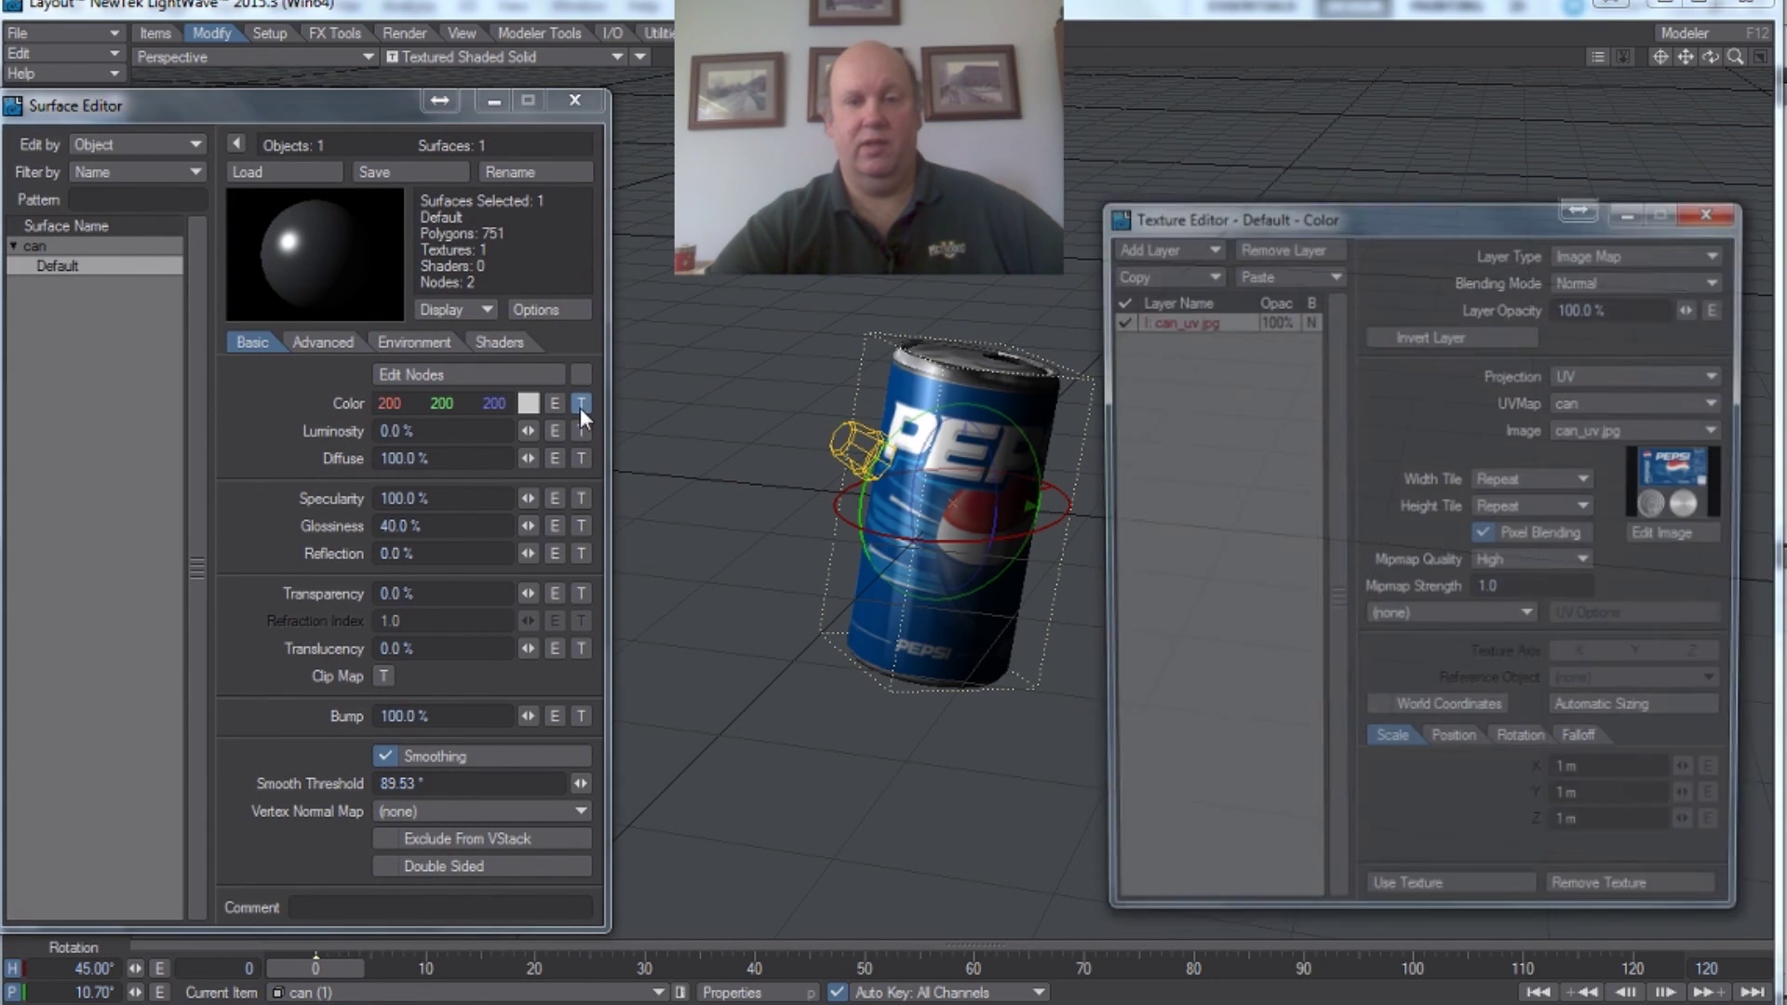
left_click(1702, 426)
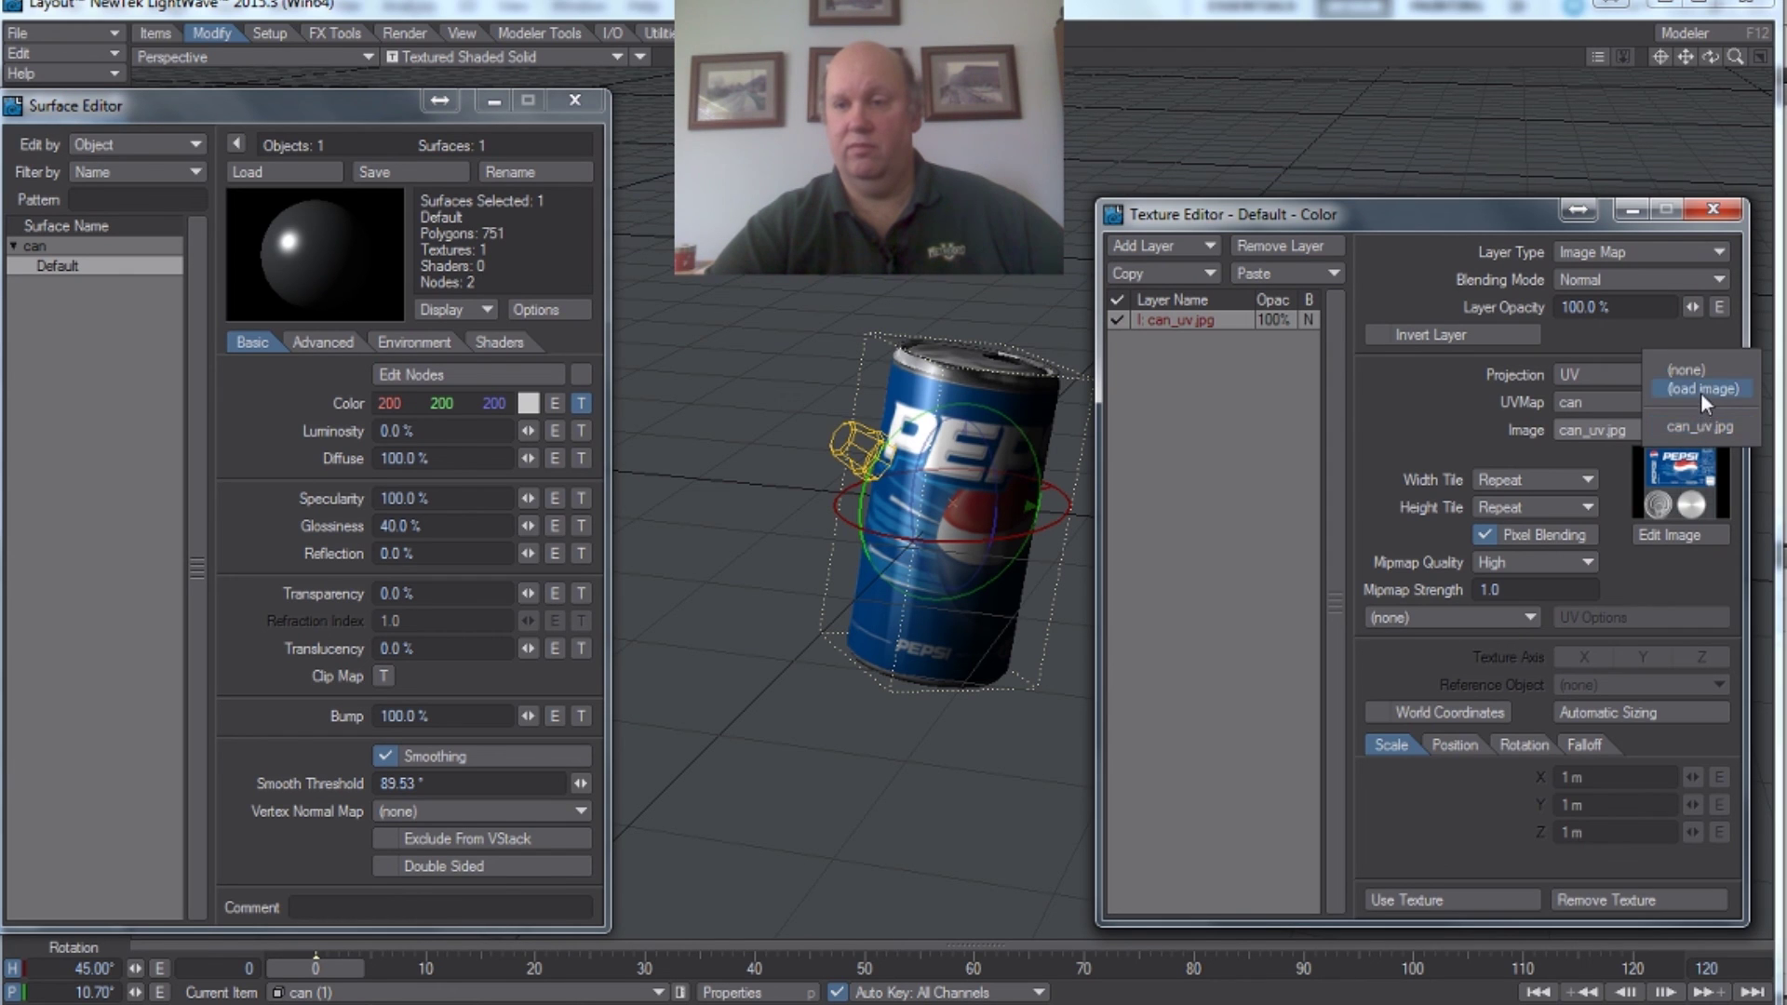
left_click(1700, 389)
left_click(1372, 447)
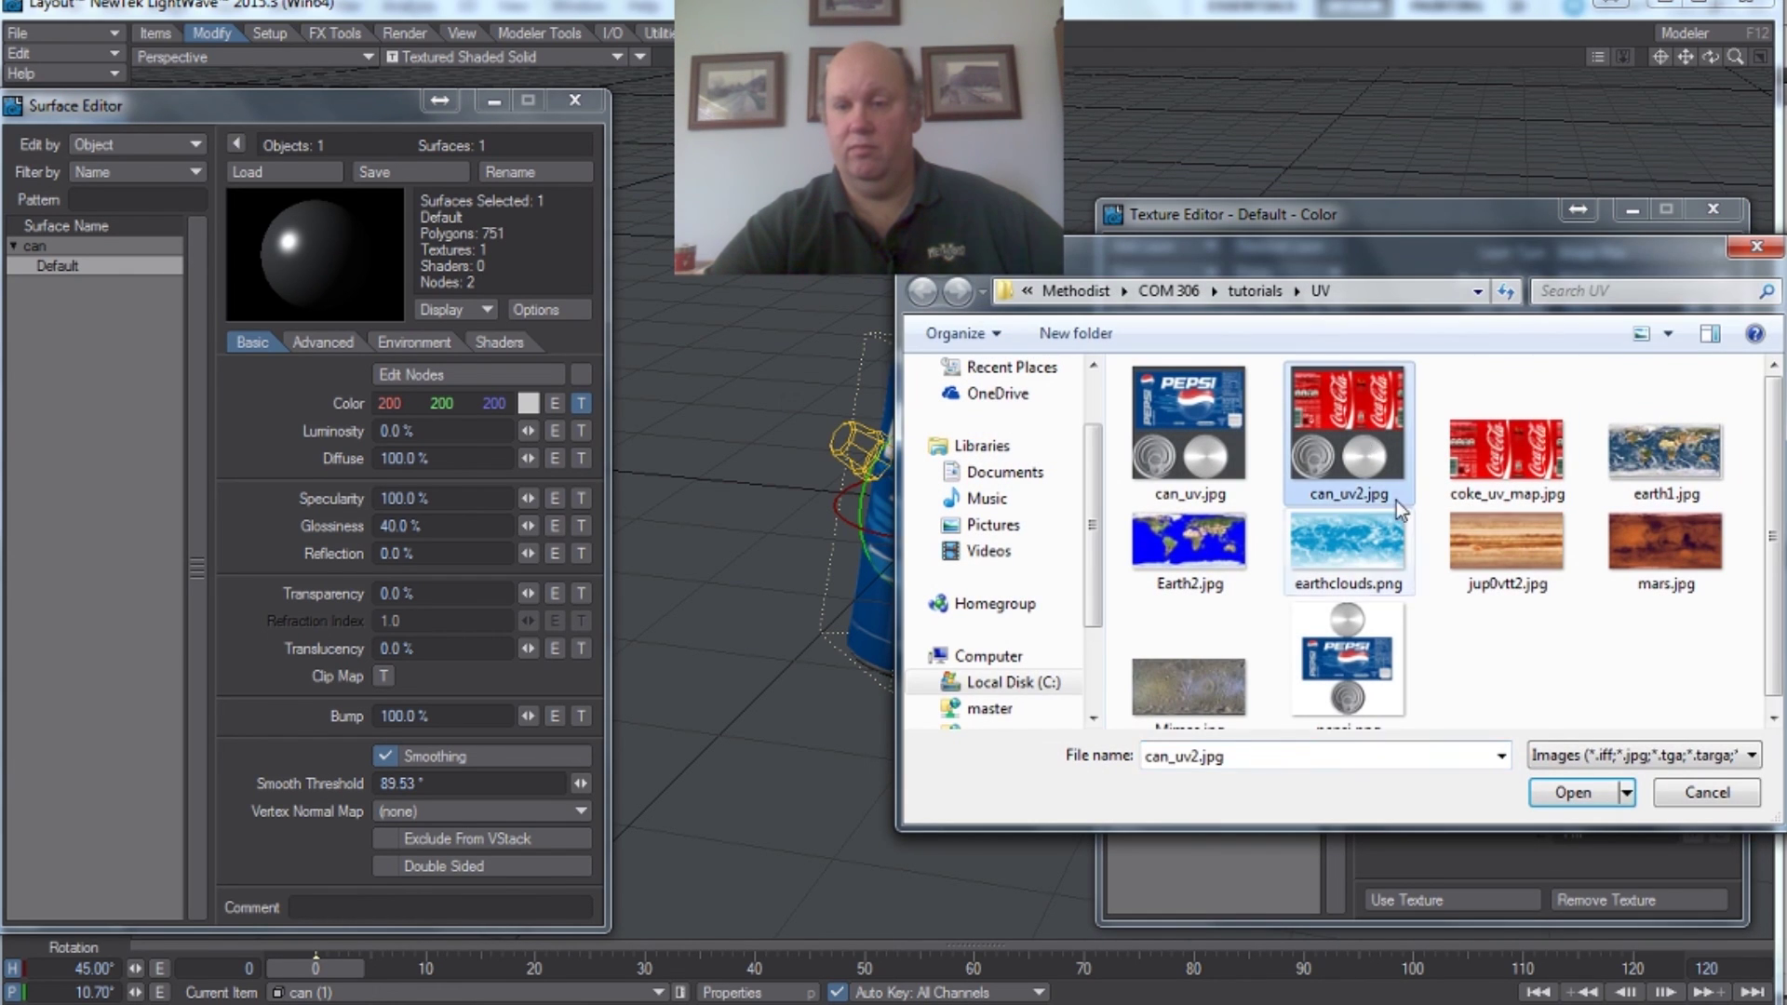
left_click(1584, 789)
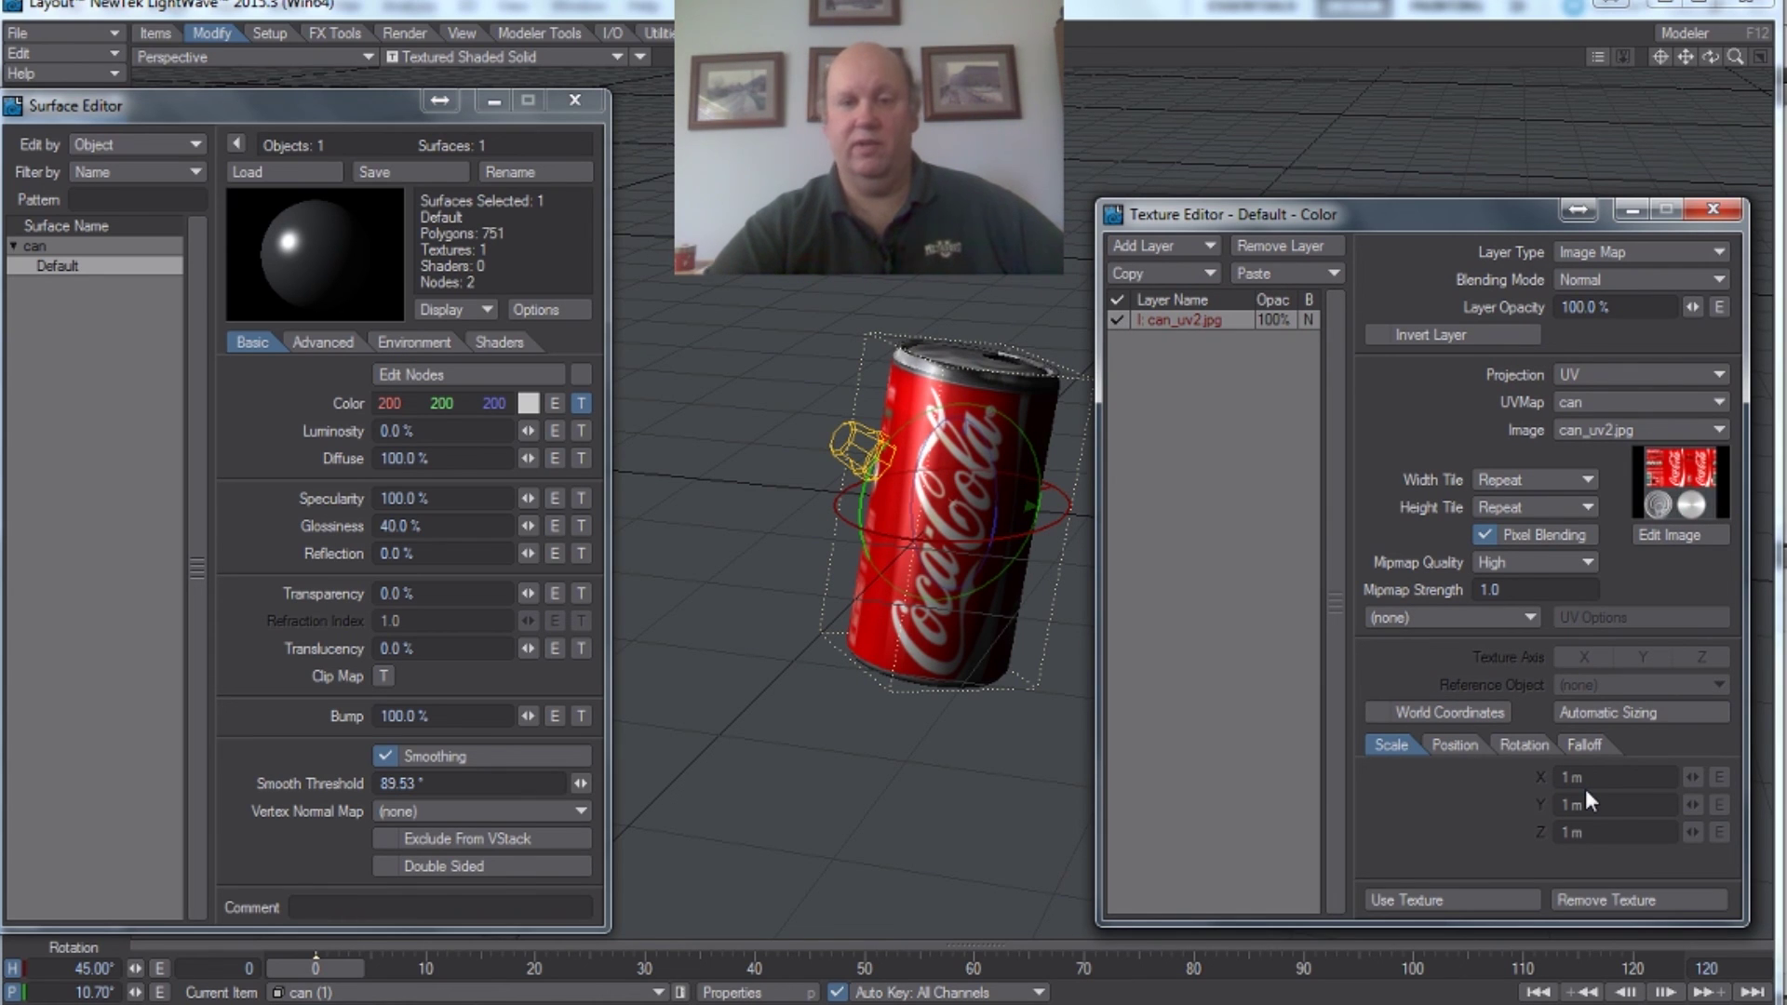
left_click(1712, 209)
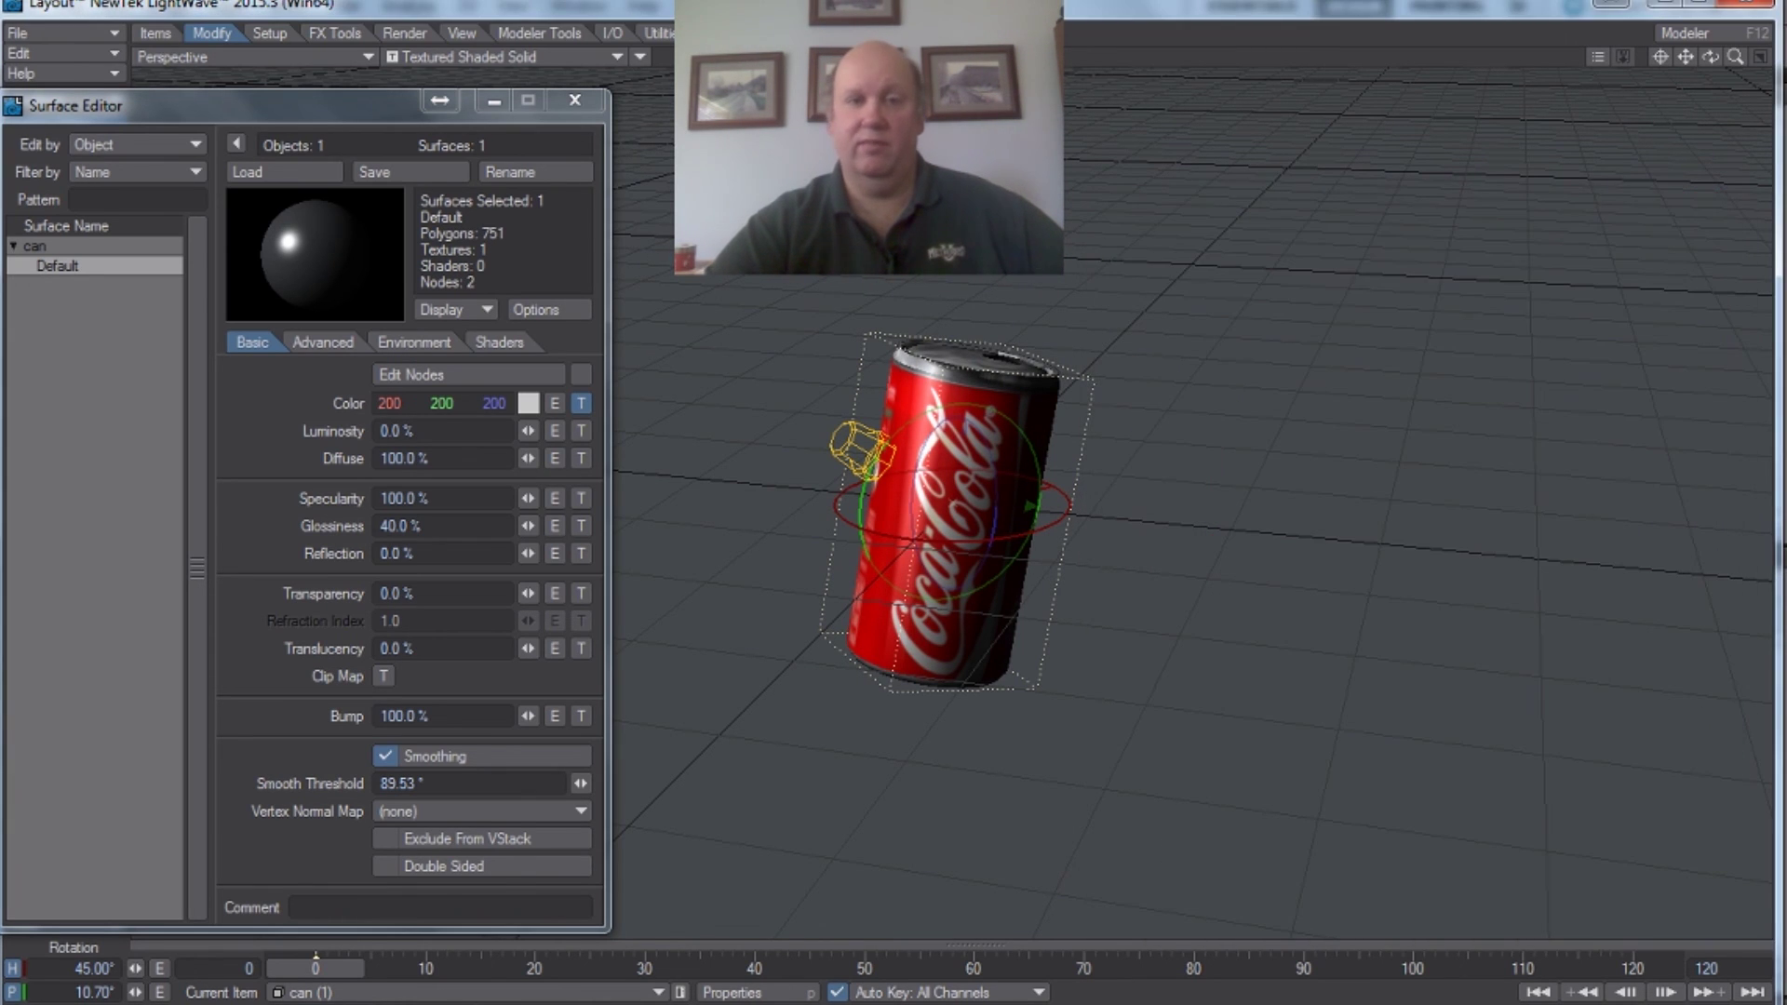
left_click(574, 100)
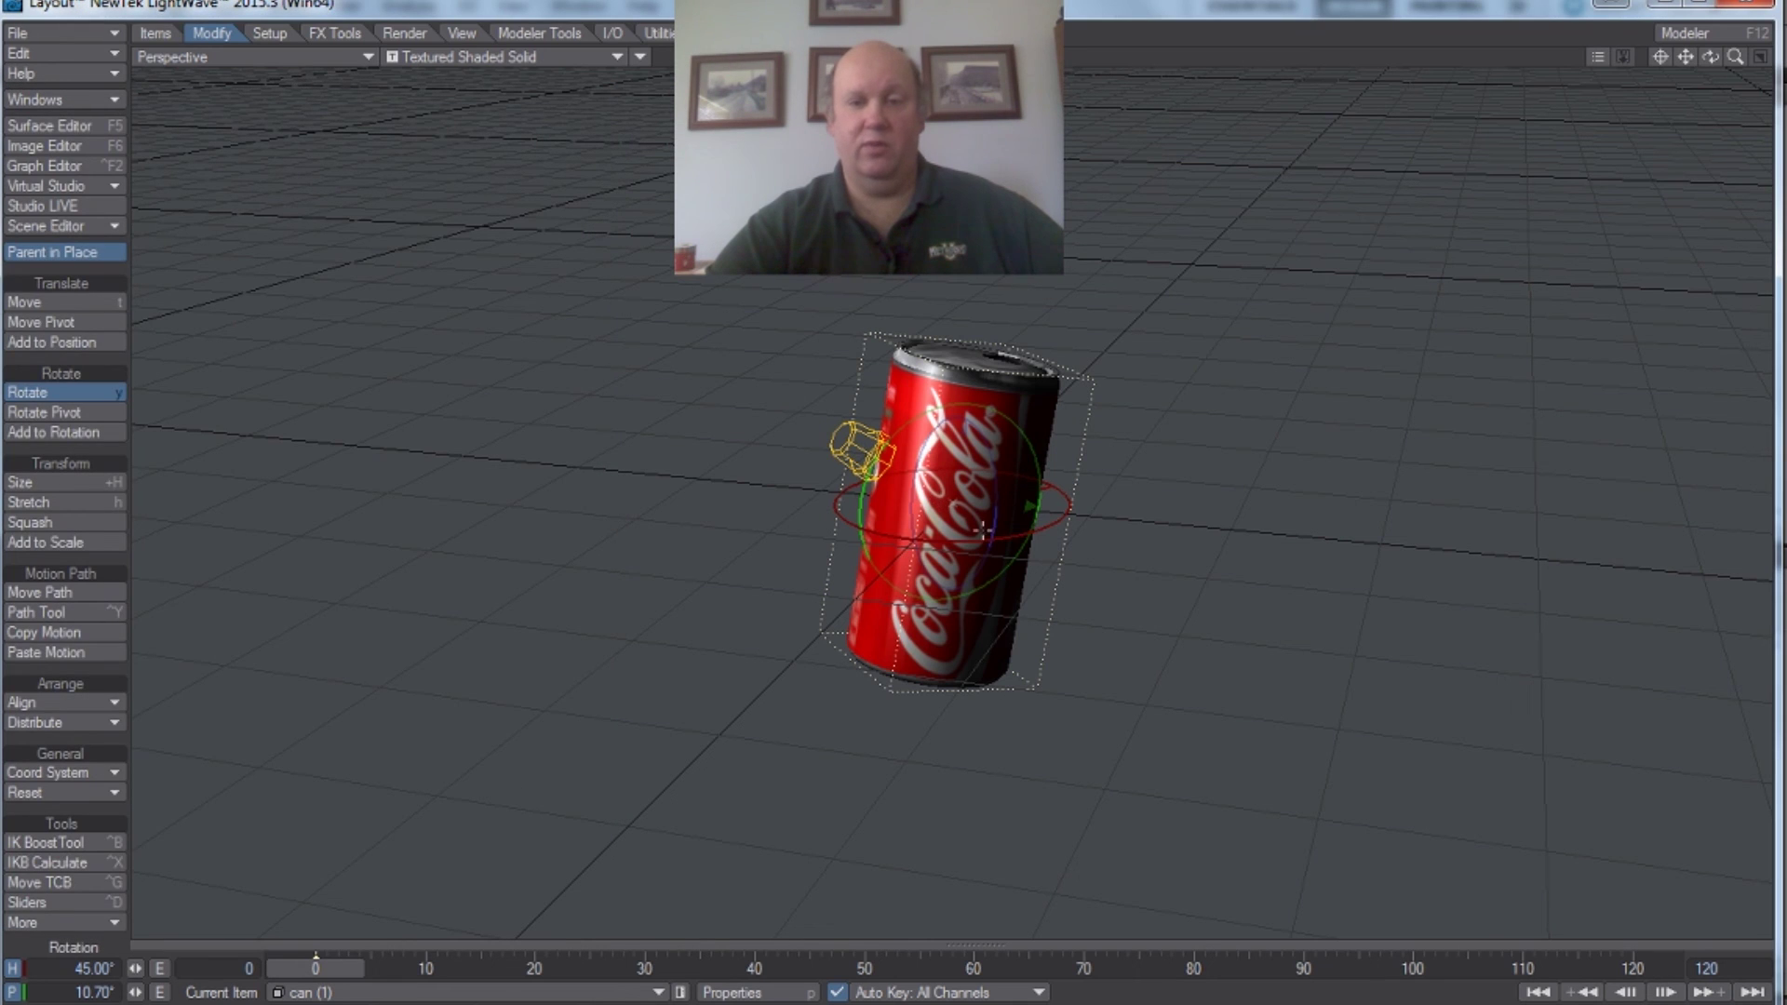
- Rotate the Coca-Cola can to a heading of about 125.8° and a pitch of about 6.9°, showing its opened lid
left_click_drag(982, 528, 1070, 534)
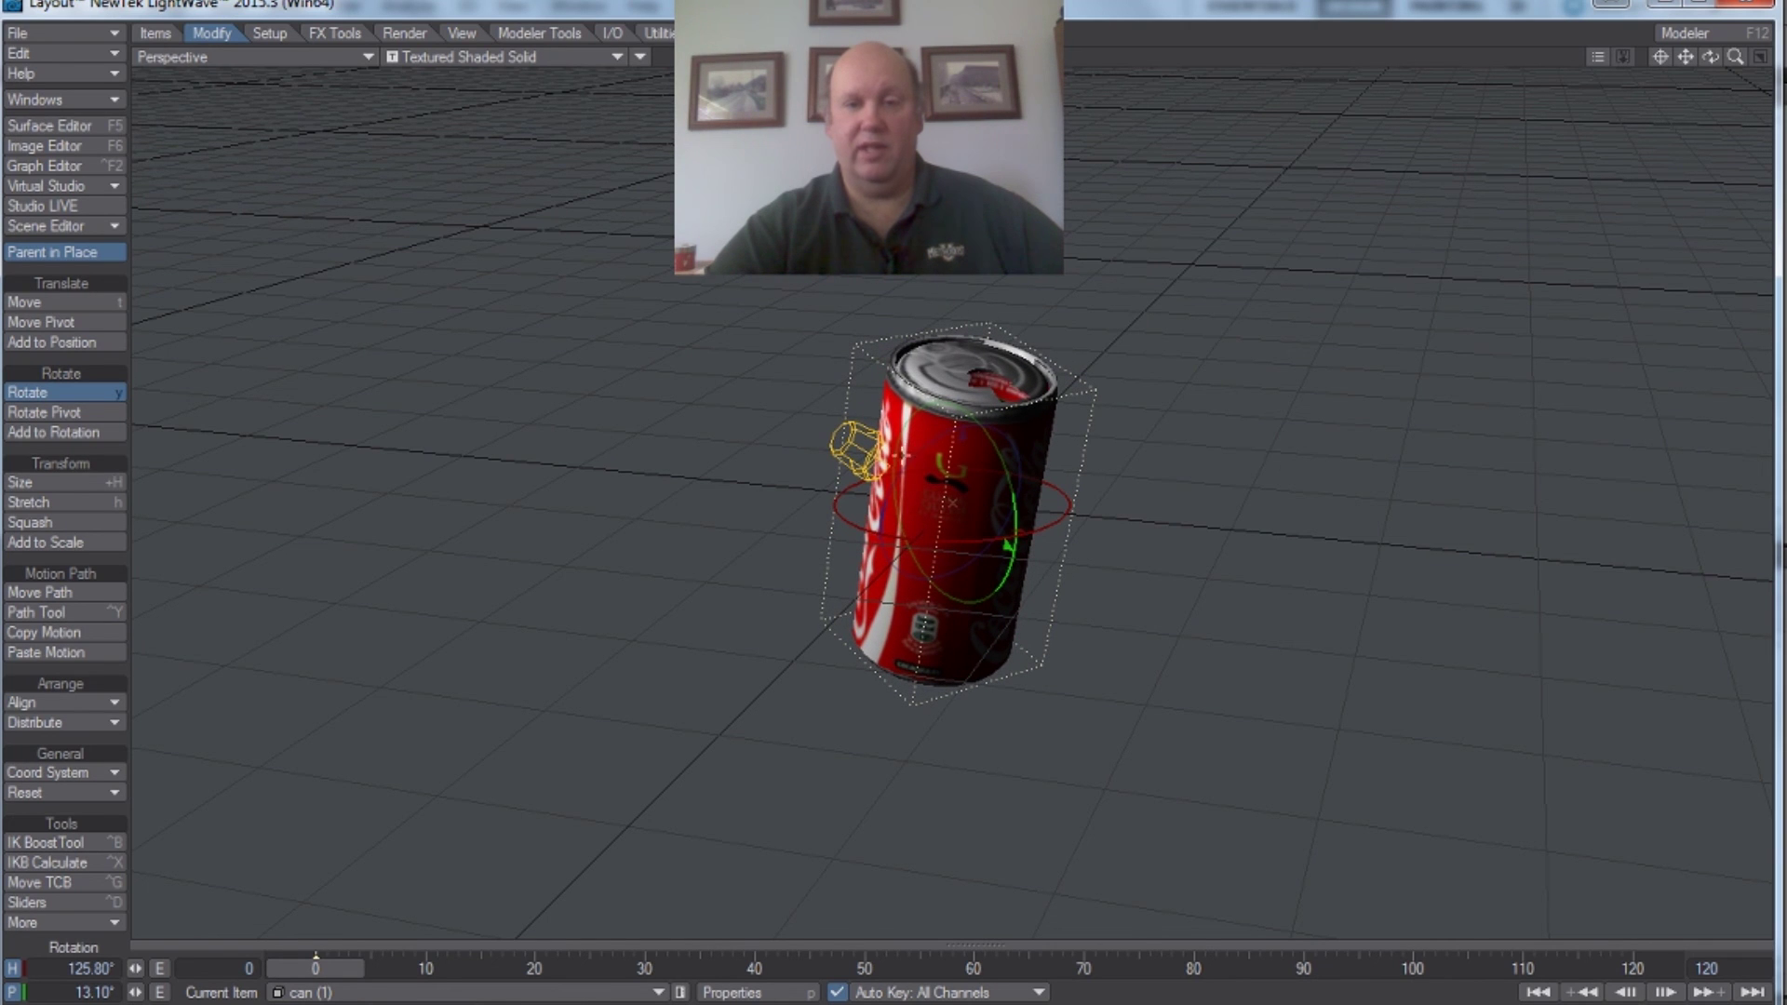
left_click_drag(1071, 535, 1070, 527)
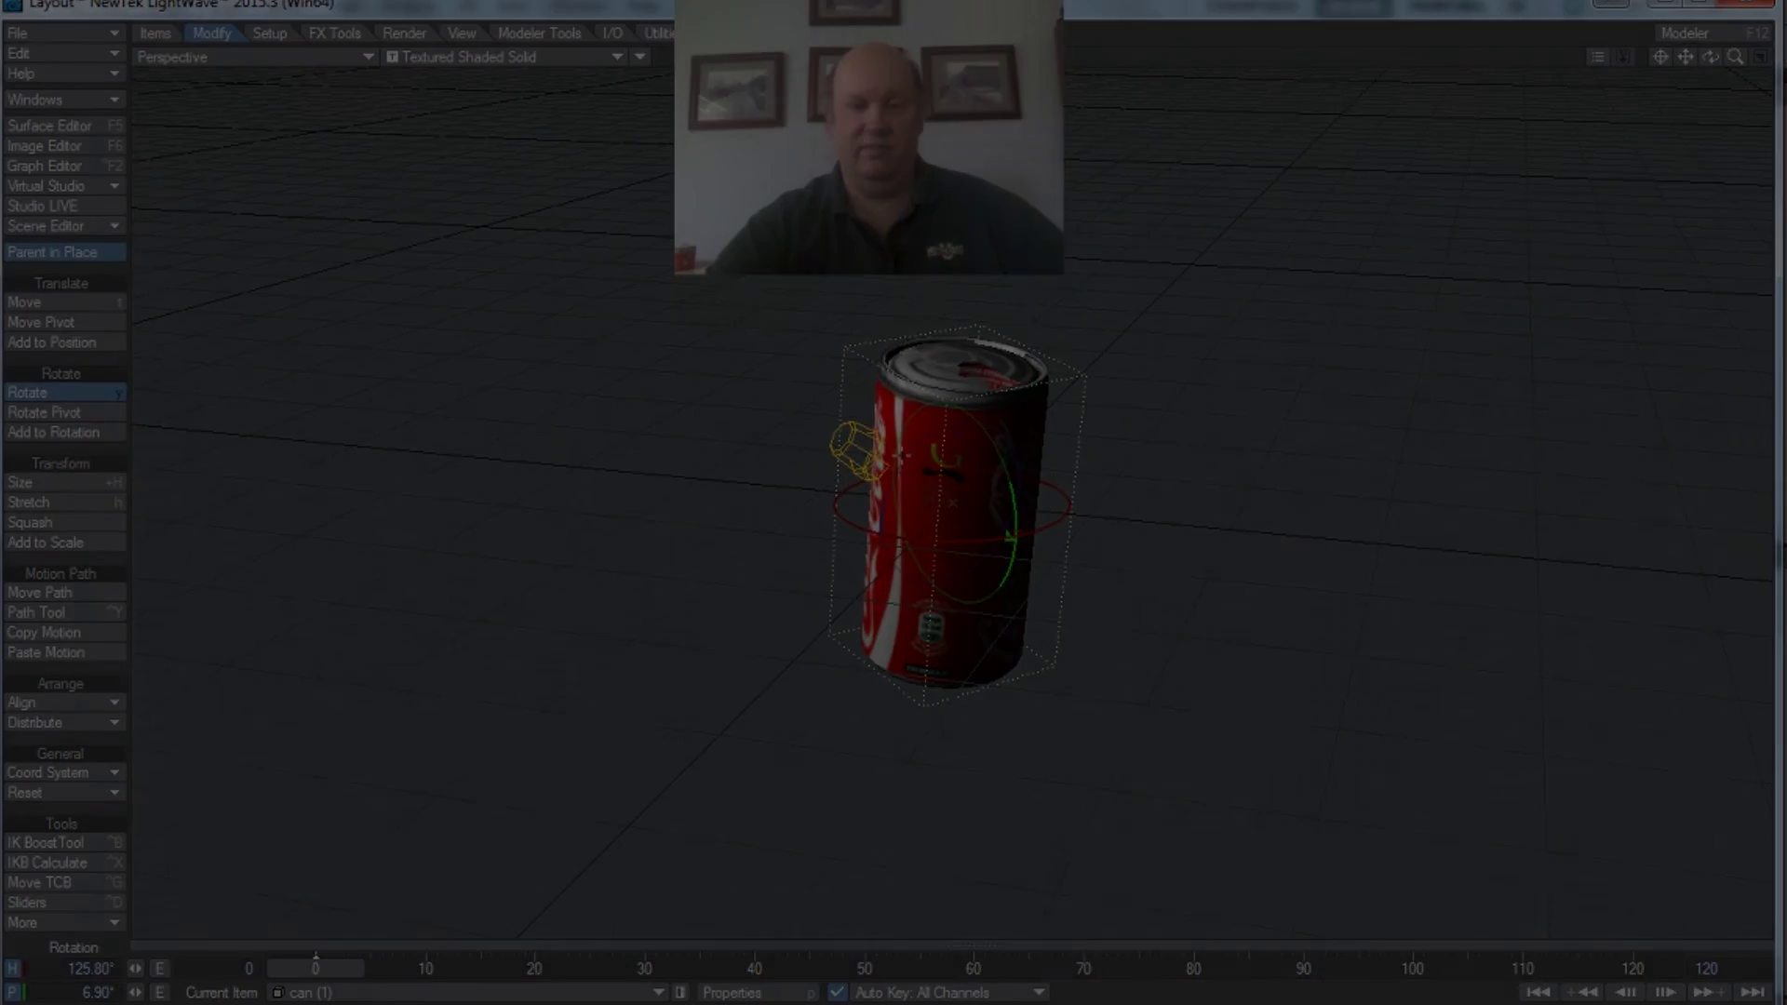